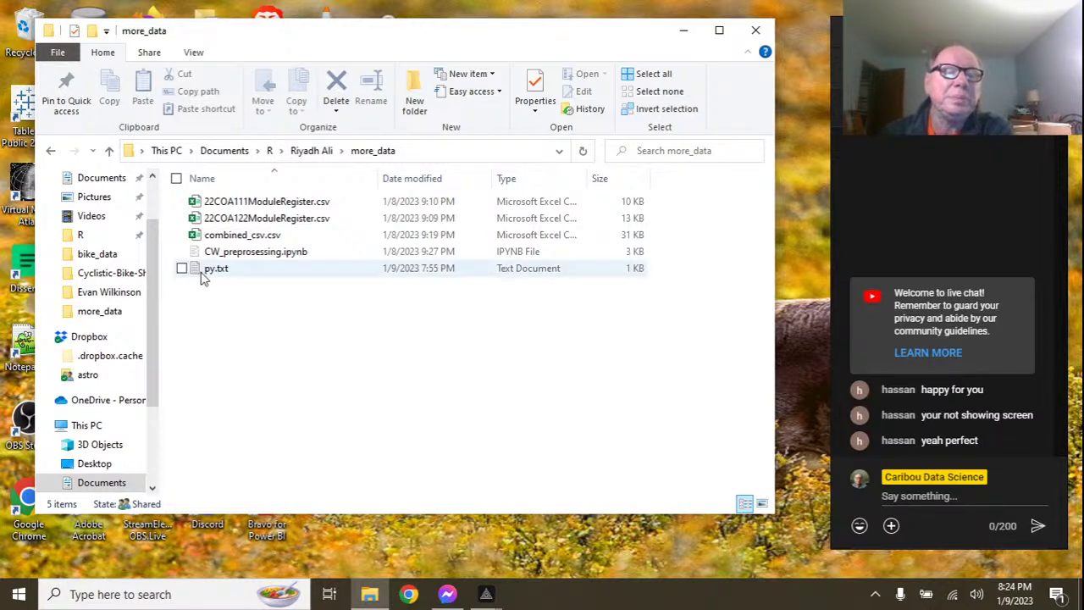
# Open py.txt from the more_data folder in Notepad++ for editing.
pyautogui.click(220, 270)
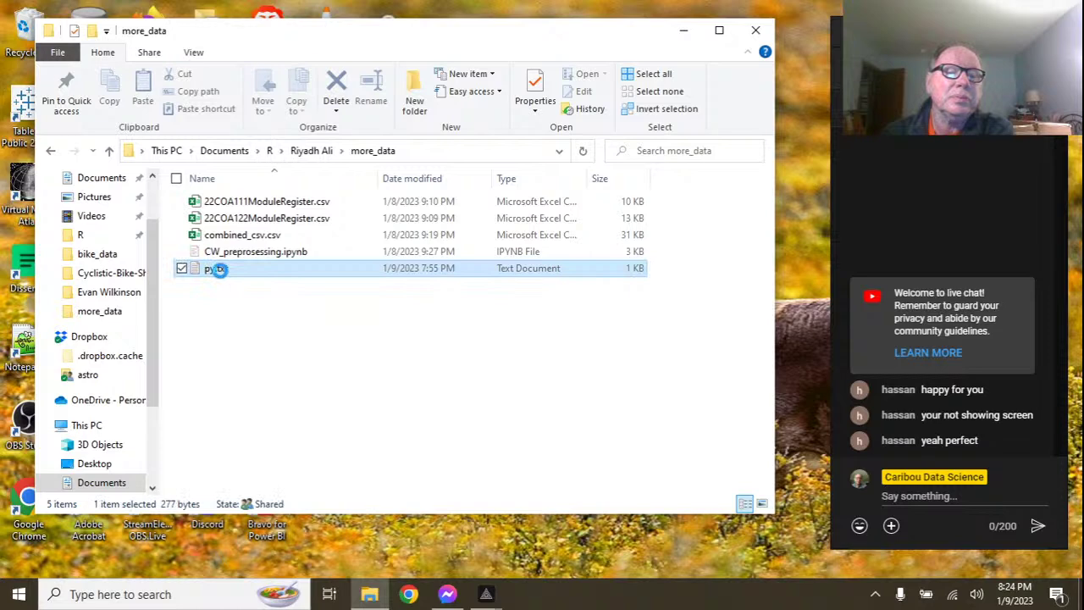
pyautogui.rightClick(220, 269)
pyautogui.click(176, 247)
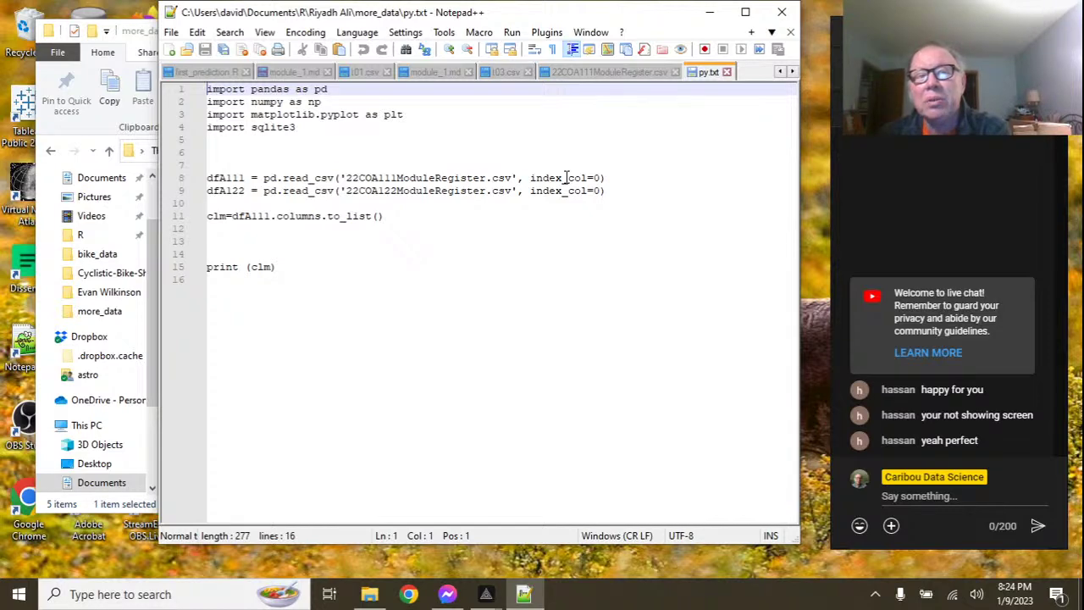
# Remove the index_col=0 argument from the read_csv call that loads 22COA111ModuleRegister.csv into dfA111.
pyautogui.moveTo(393, 220); pyautogui.dragTo(232, 217)
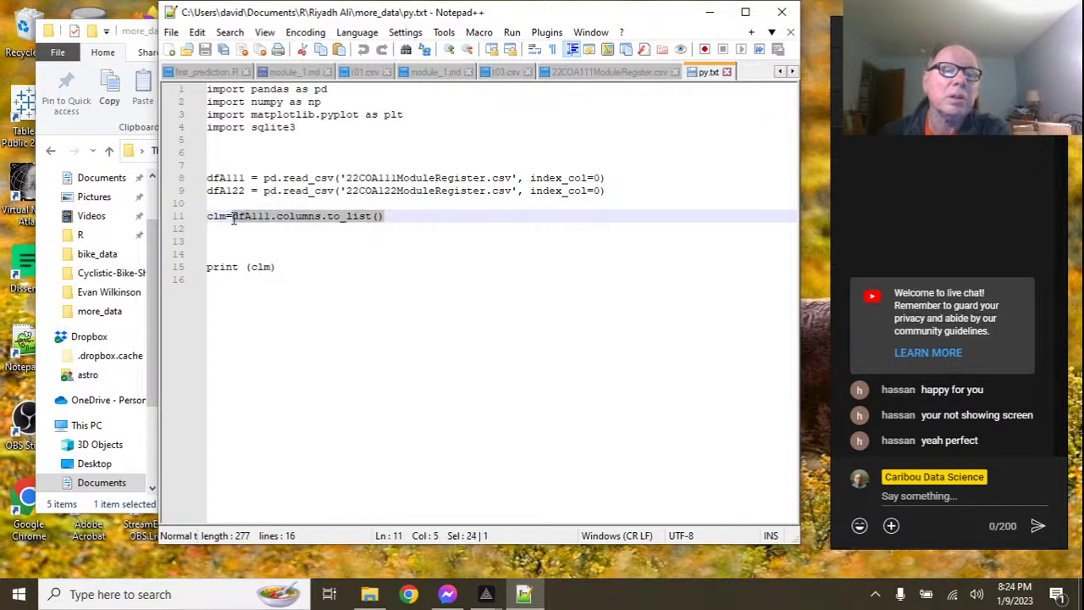
pyautogui.click(598, 178)
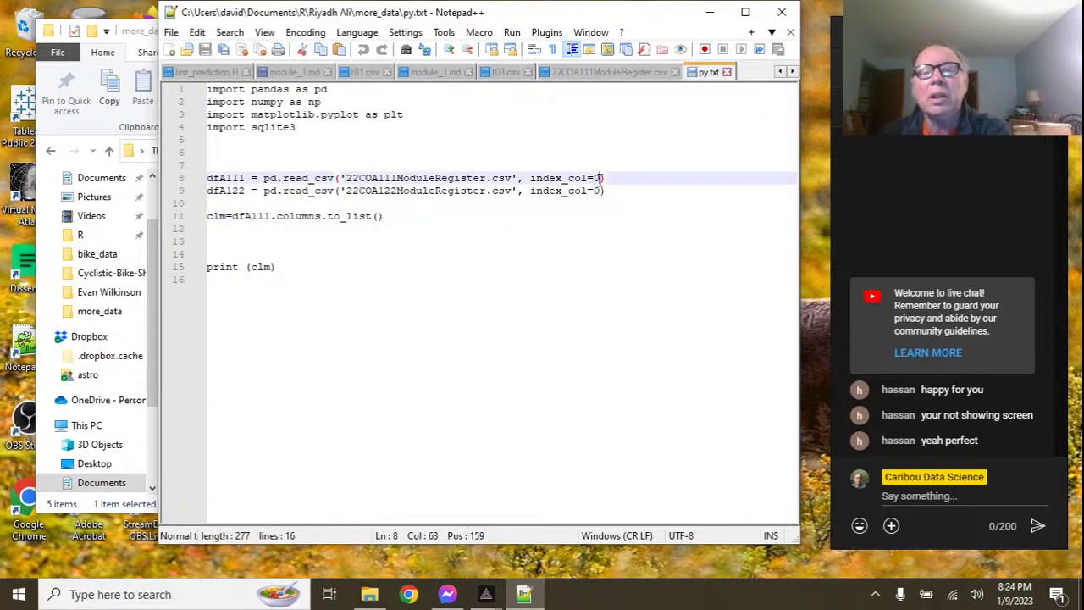
pyautogui.press('BackSpace')
pyautogui.press('BackSpace')
pyautogui.press('BackSpace')
pyautogui.press('BackSpace')
pyautogui.press('BackSpace')
pyautogui.press('BackSpace')
pyautogui.press('BackSpace')
pyautogui.press('BackSpace')
pyautogui.press('BackSpace')
pyautogui.press('BackSpace')
pyautogui.press('BackSpace')
pyautogui.press('BackSpace')
pyautogui.press('BackSpace')
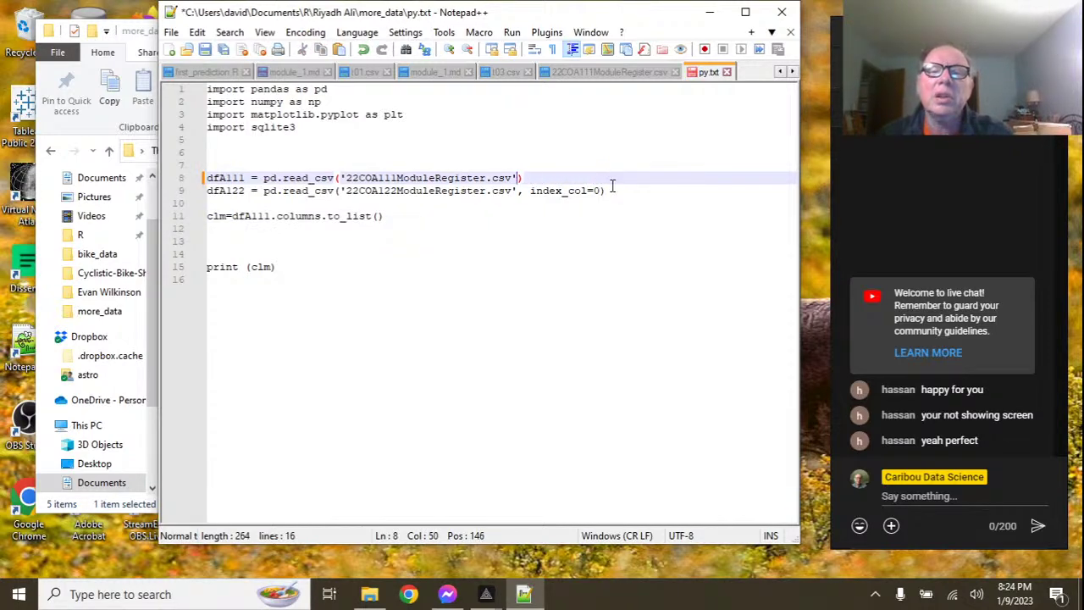
# Remove the index_col=0 argument from the read_csv call that loads 22COA122ModuleRegister.csv into dfA122.
pyautogui.click(602, 193)
pyautogui.press('BackSpace')
pyautogui.press('BackSpace')
pyautogui.press('BackSpace')
pyautogui.press('BackSpace')
pyautogui.press('BackSpace')
pyautogui.press('BackSpace')
pyautogui.press('BackSpace')
pyautogui.press('BackSpace')
pyautogui.press('BackSpace')
pyautogui.press('BackSpace')
pyautogui.press('BackSpace')
pyautogui.press('BackSpace')
pyautogui.press('BackSpace')
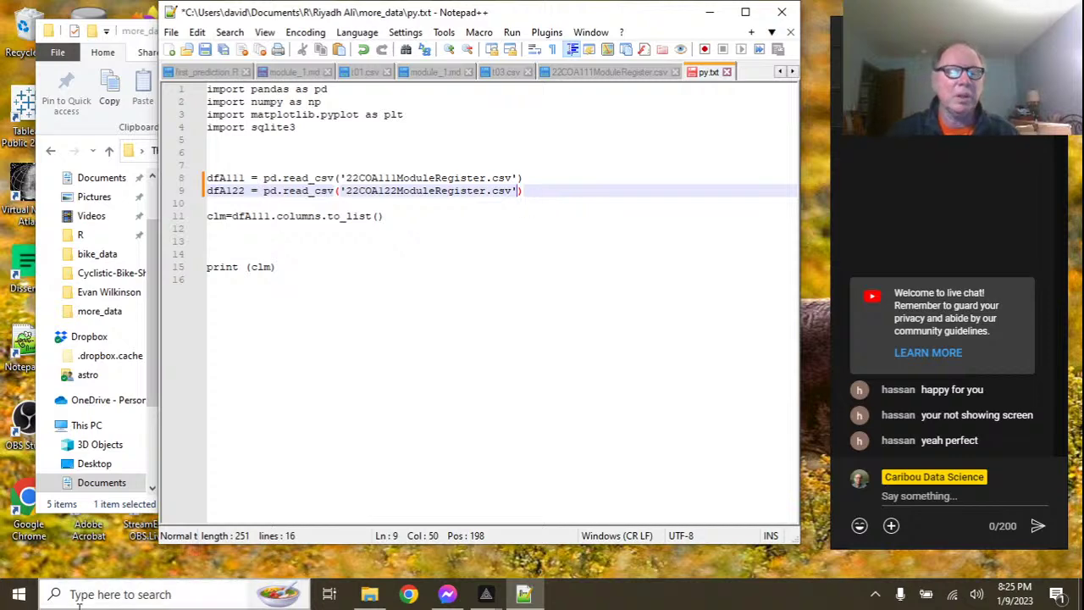
# Search Windows for "code" and launch Visual Studio Code.
pyautogui.click(128, 598)
pyautogui.write('code')
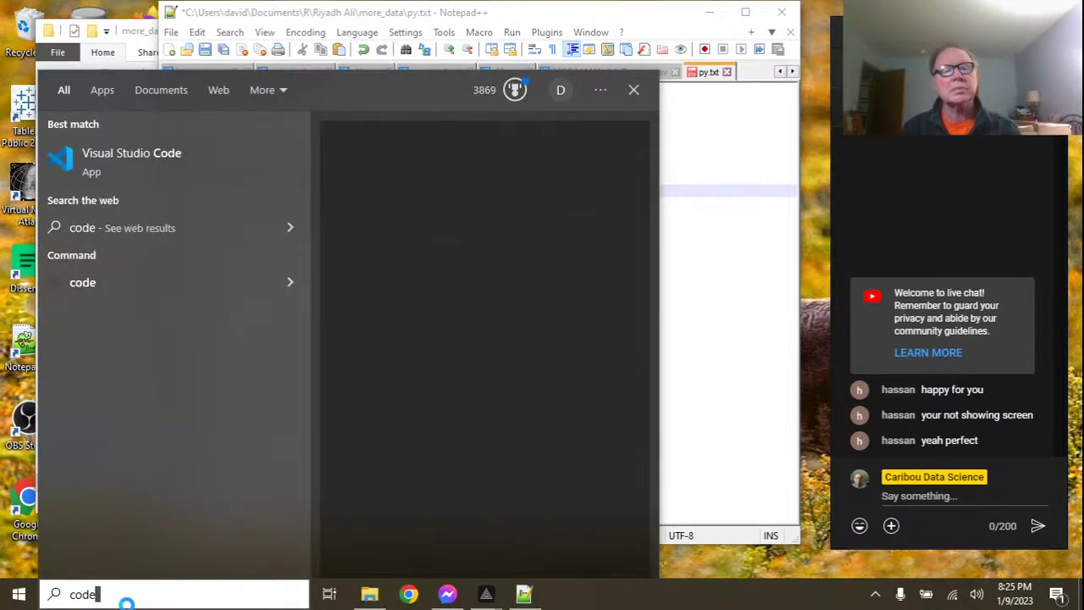
pyautogui.press('Return')
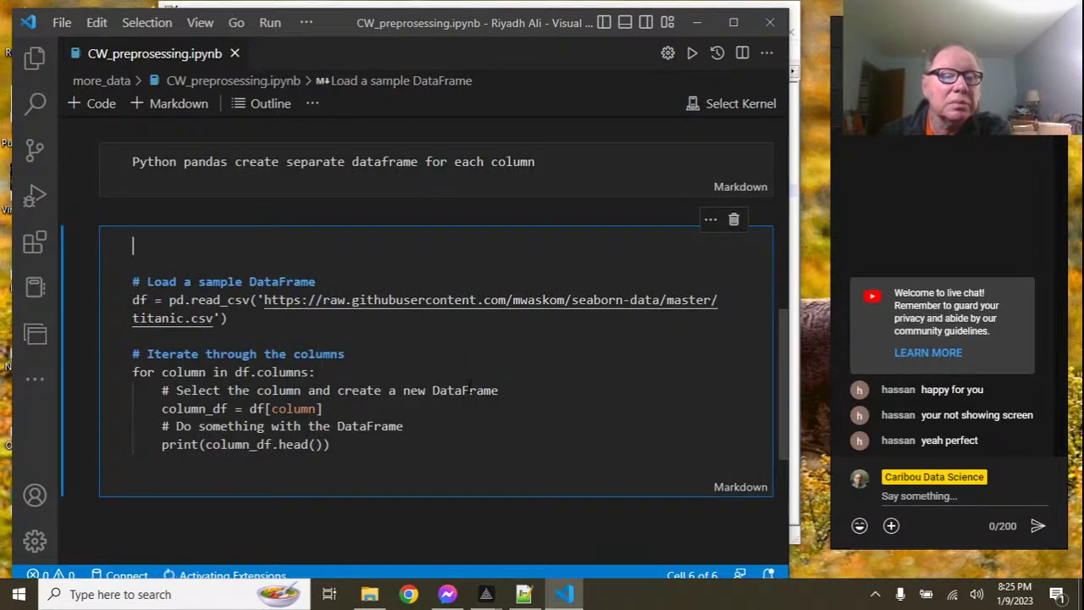
# Run the first cell of CW_preprosessing.ipynb, which imports pandas, matplotlib, plotly.express and glob.
pyautogui.scroll(10, 466, 377)
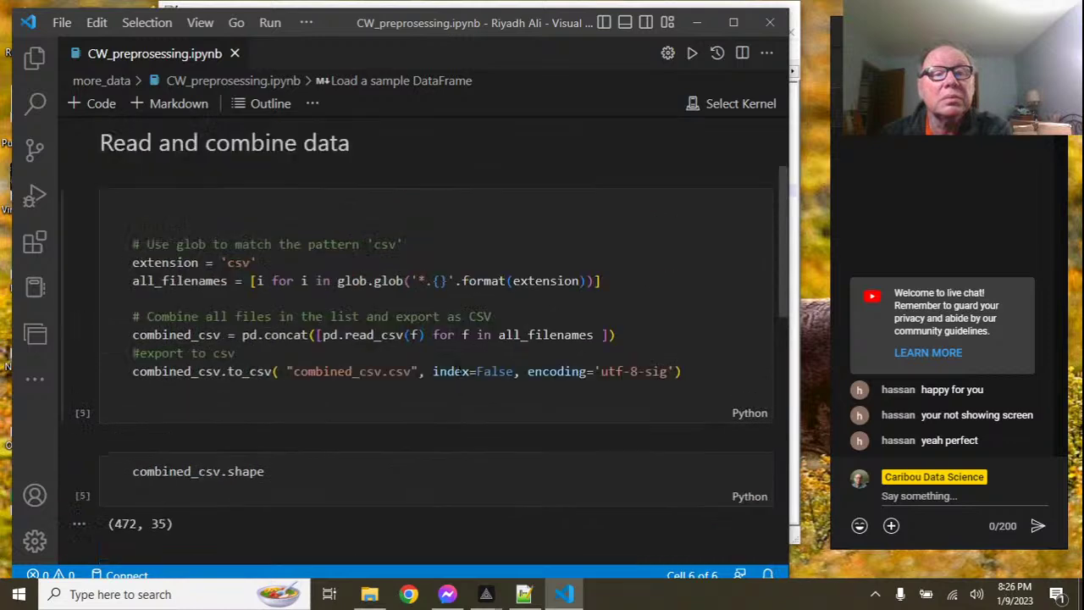
pyautogui.scroll(1, 460, 371)
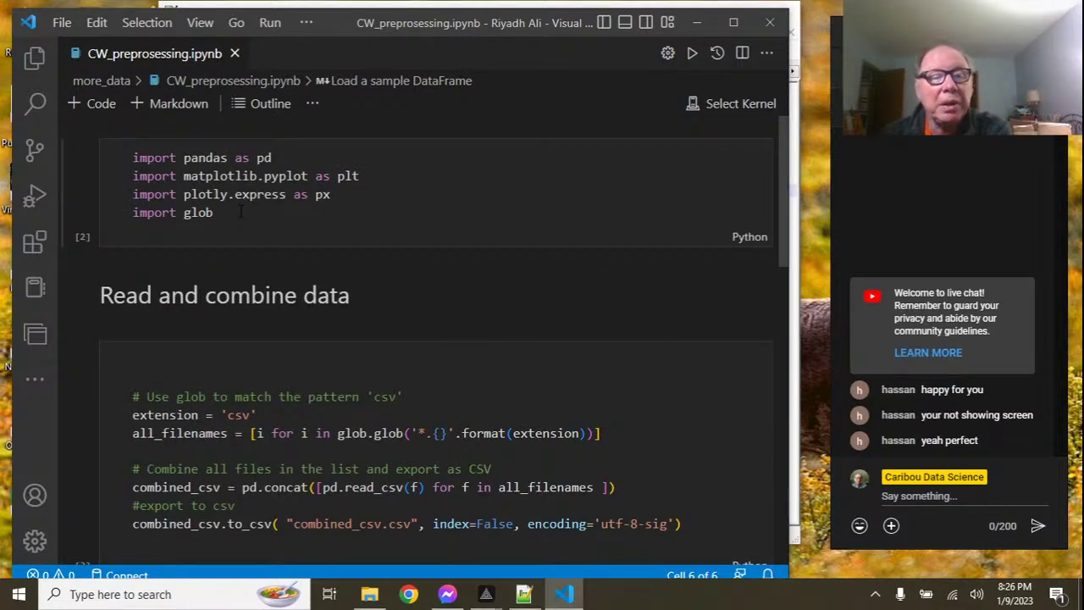
pyautogui.scroll(-1, 241, 212)
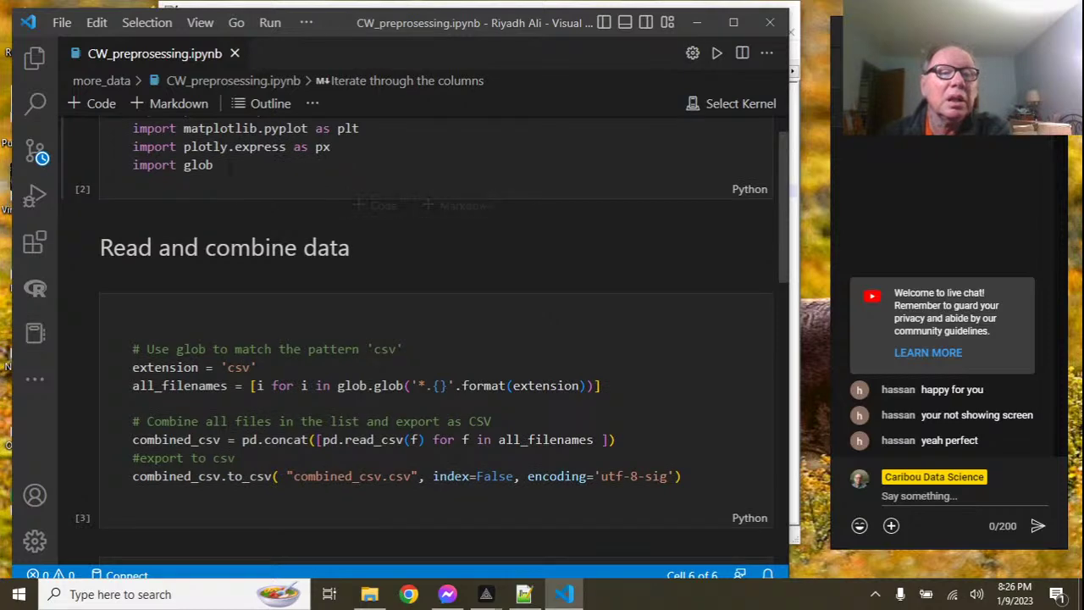
pyautogui.doubleClick(177, 165)
pyautogui.moveTo(177, 165); pyautogui.dragTo(132, 165)
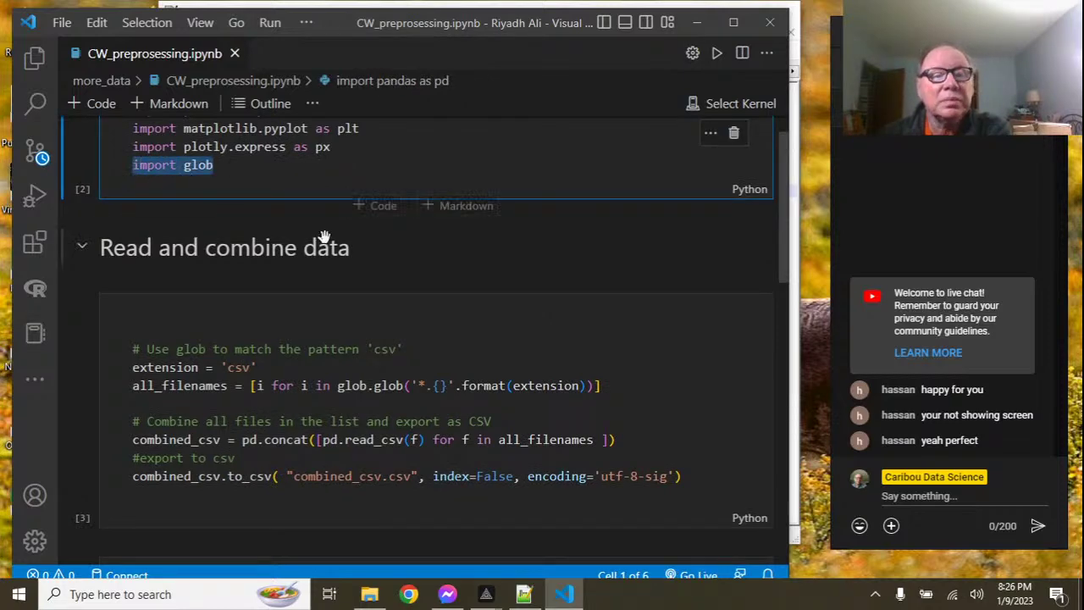
pyautogui.scroll(-1, 323, 237)
pyautogui.scroll(-1, 324, 237)
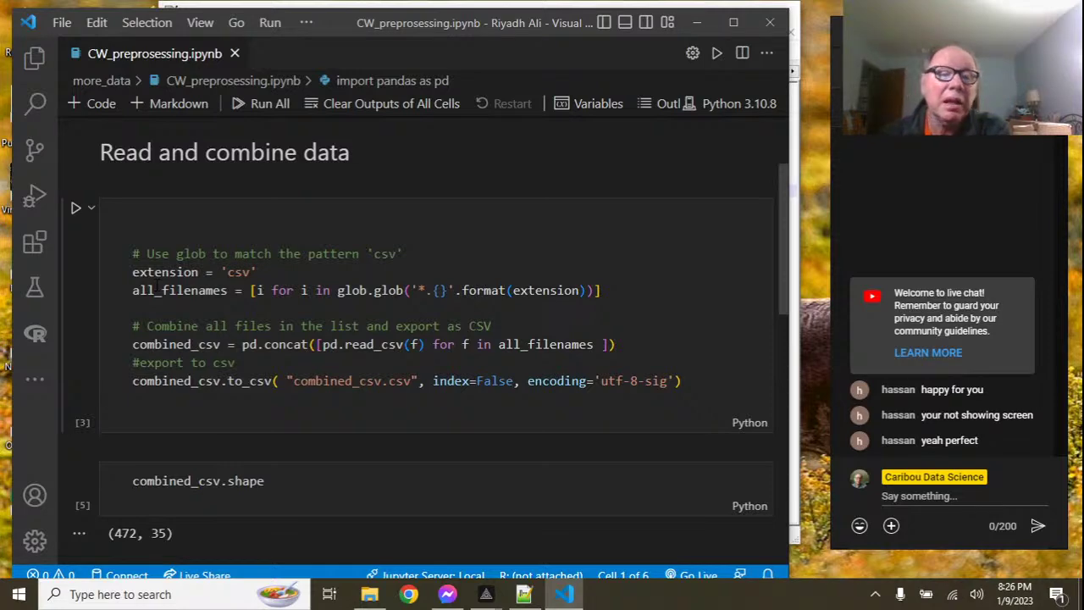
pyautogui.scroll(3, 183, 266)
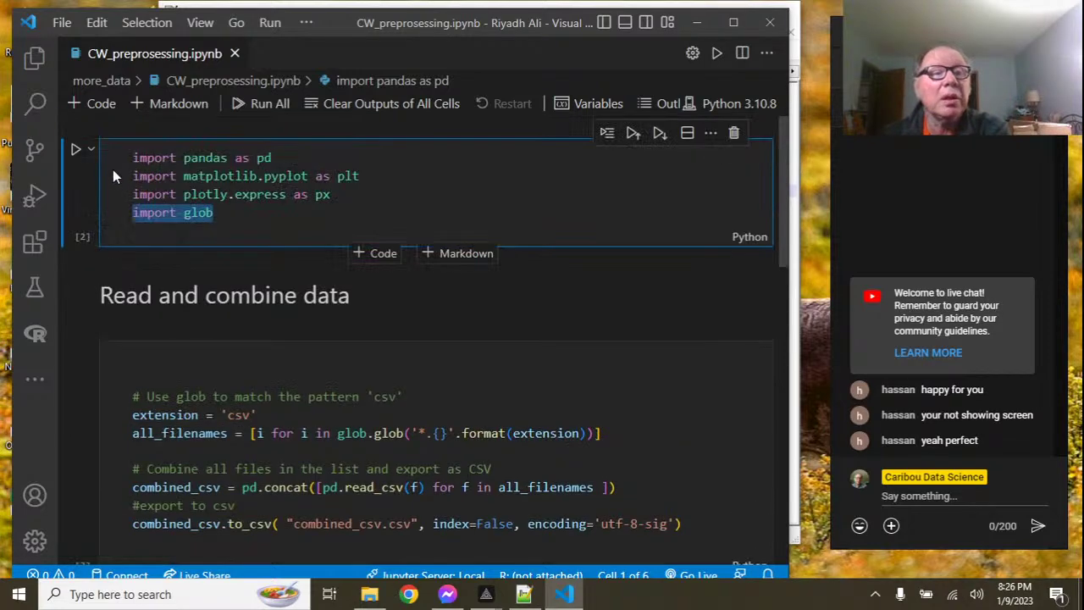
pyautogui.click(75, 150)
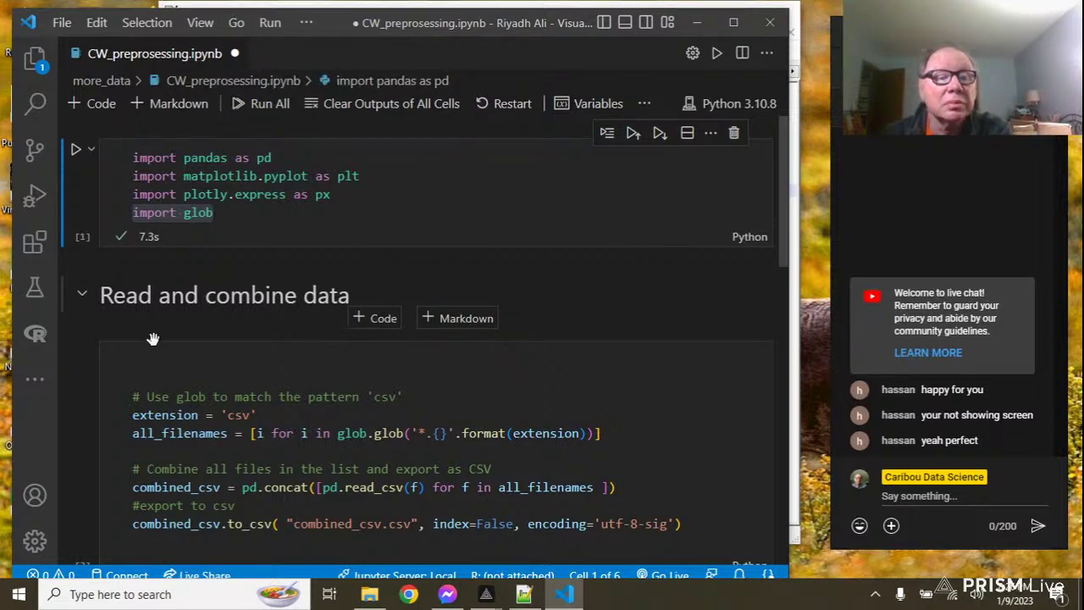
# Run the cell that concatenates and exports the CSV files, and the combined_csv.shape cell below it.
pyautogui.scroll(-2, 155, 343)
pyautogui.scroll(-1, 161, 335)
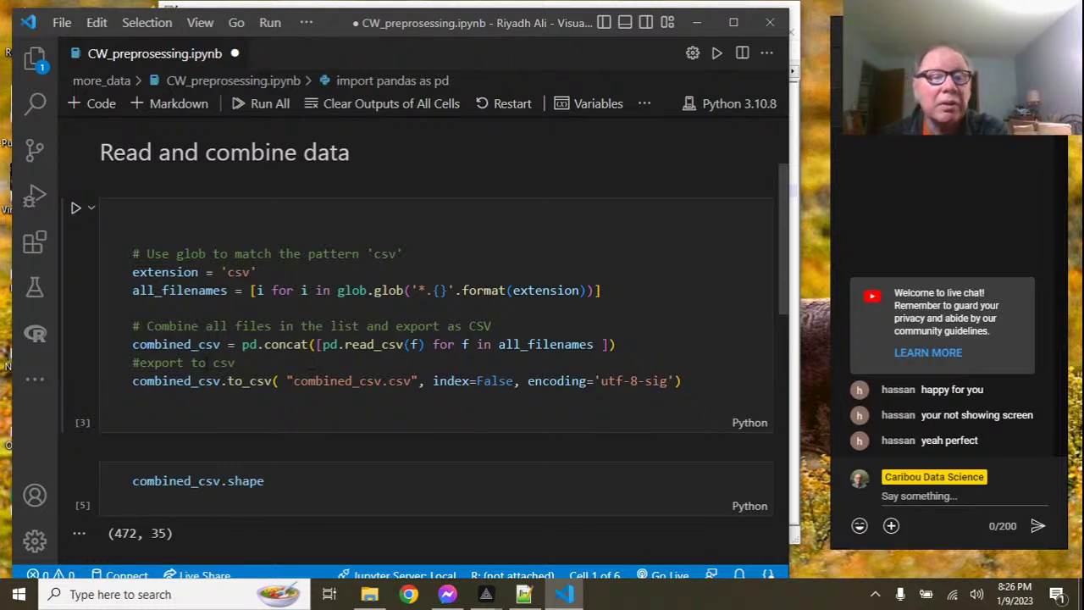
pyautogui.moveTo(134, 344); pyautogui.dragTo(616, 344)
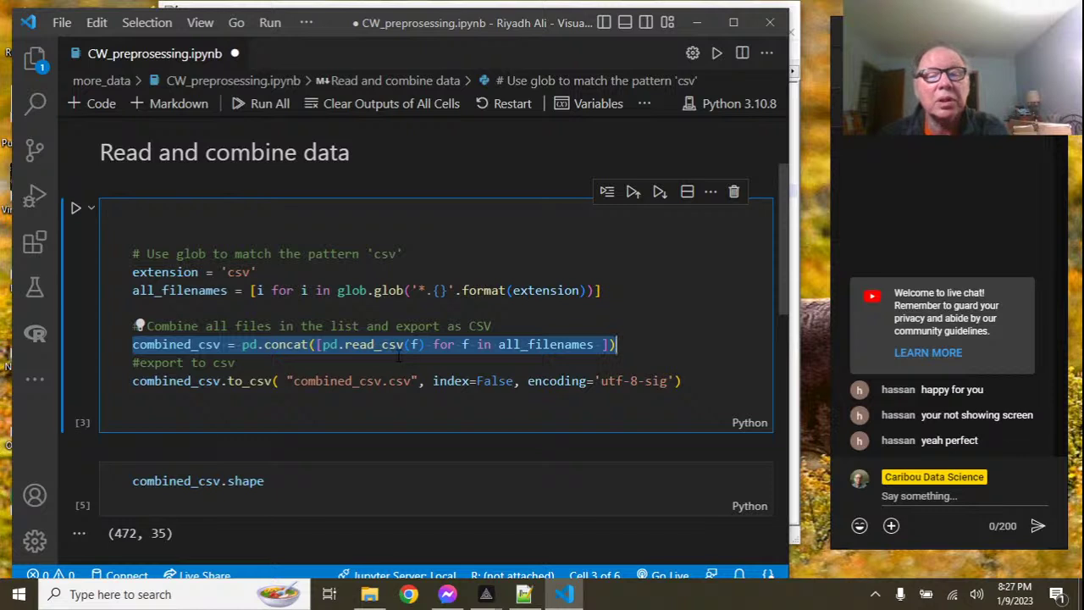
pyautogui.click(77, 210)
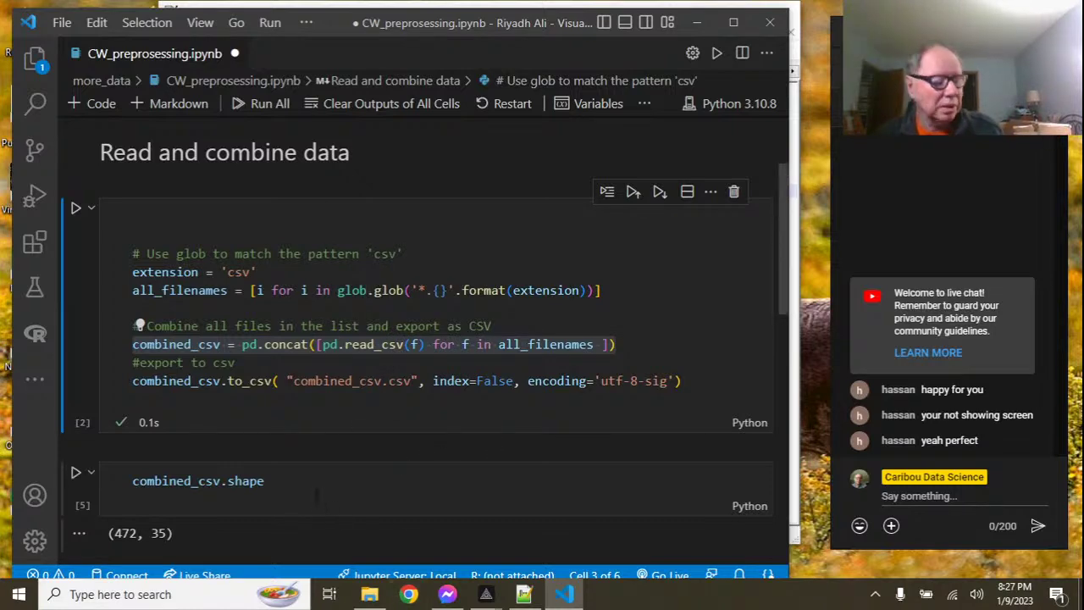
pyautogui.click(75, 474)
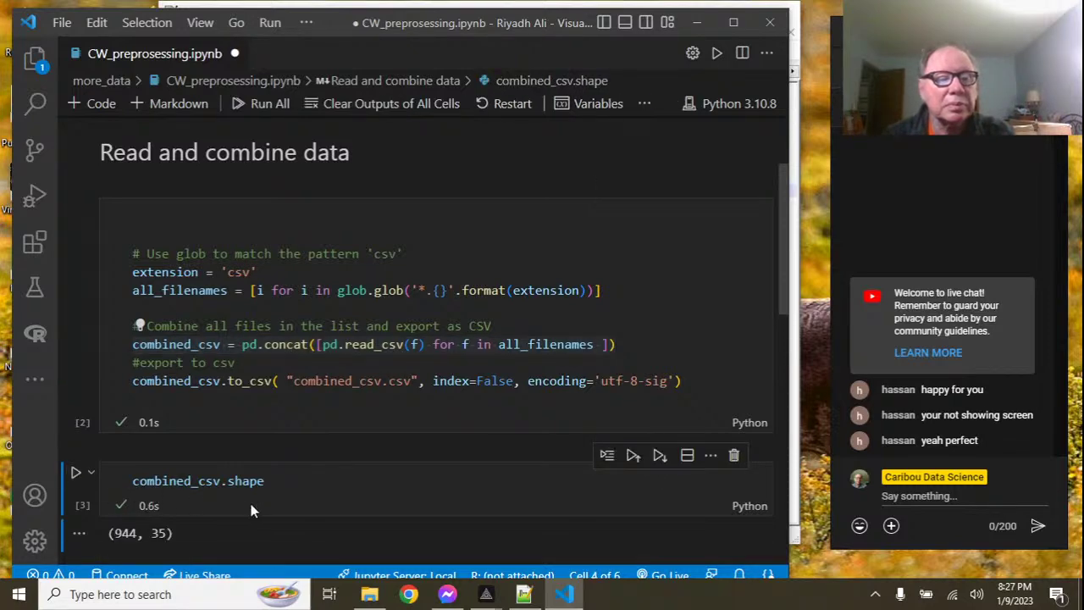
# Review the notebook's combine and shape cells and the Markdown notes on creating a separate dataframe for each column.
pyautogui.scroll(-3, 250, 500)
pyautogui.scroll(5, 258, 390)
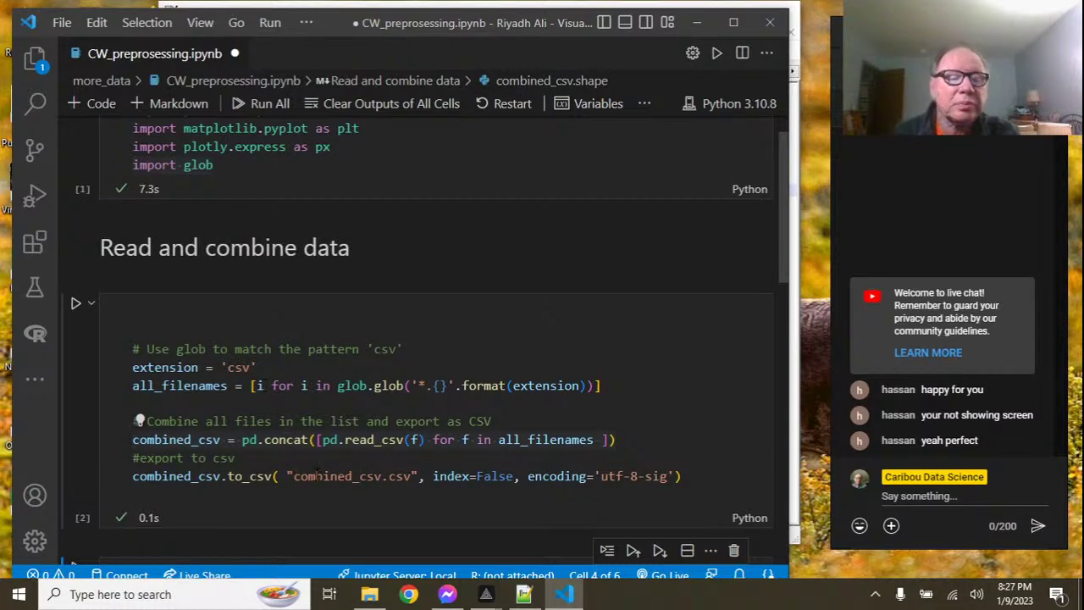
pyautogui.scroll(-2, 317, 474)
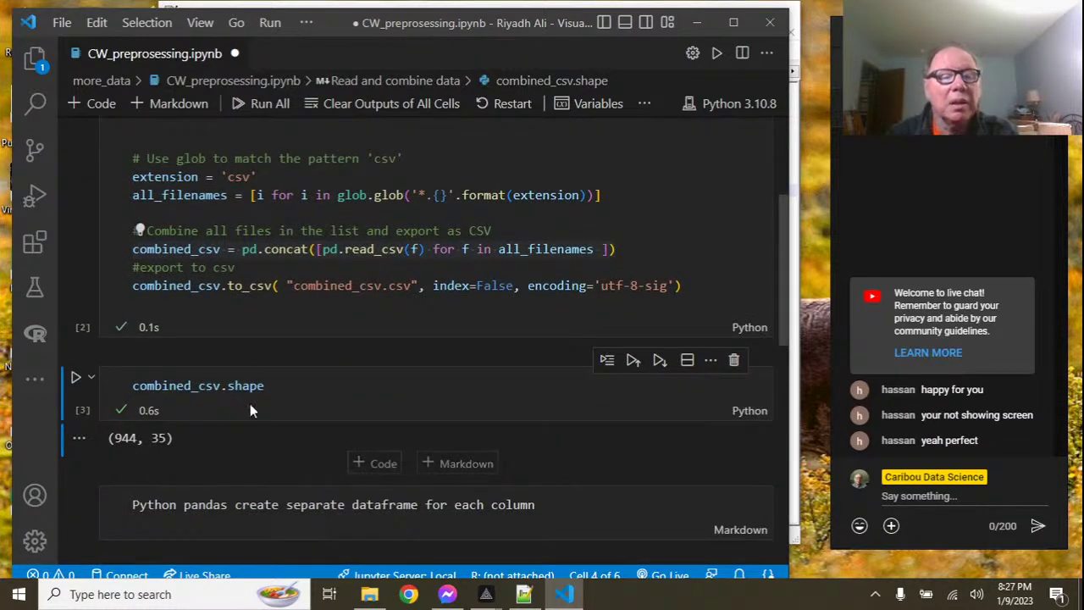
pyautogui.scroll(1, 233, 413)
pyautogui.scroll(-3, 233, 413)
pyautogui.scroll(-4, 233, 409)
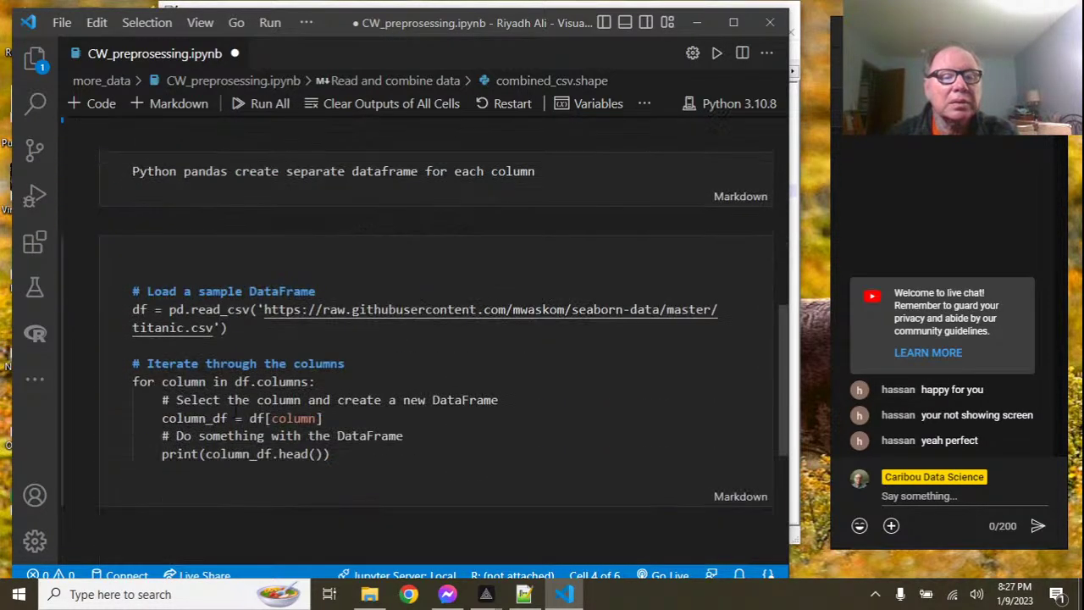
pyautogui.scroll(8, 234, 411)
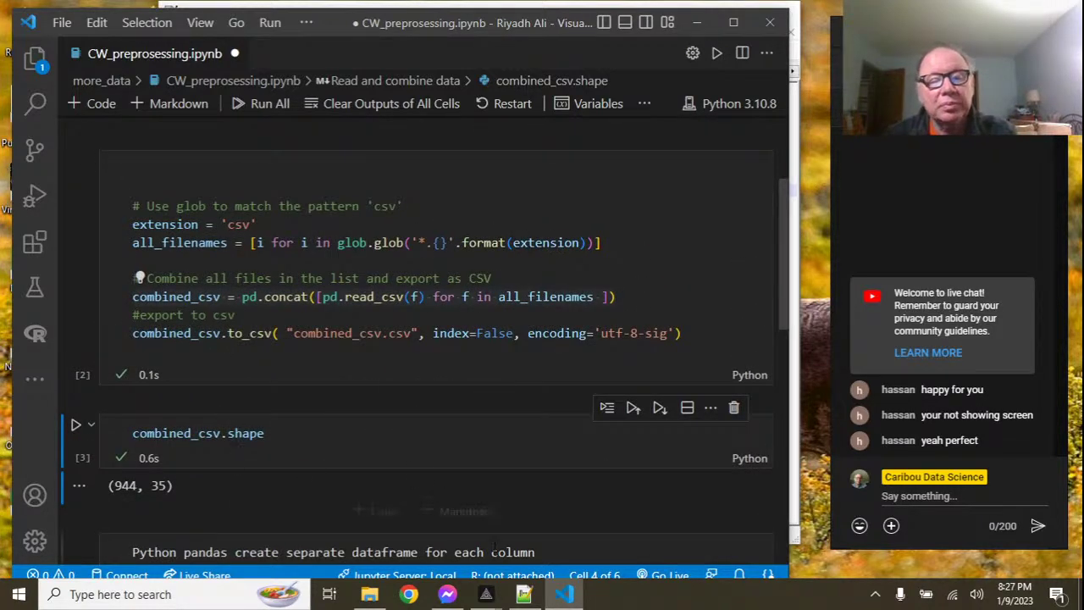
# Switch to py.txt in Notepad++ and select the four import lines at the start of the script.
pyautogui.click(525, 594)
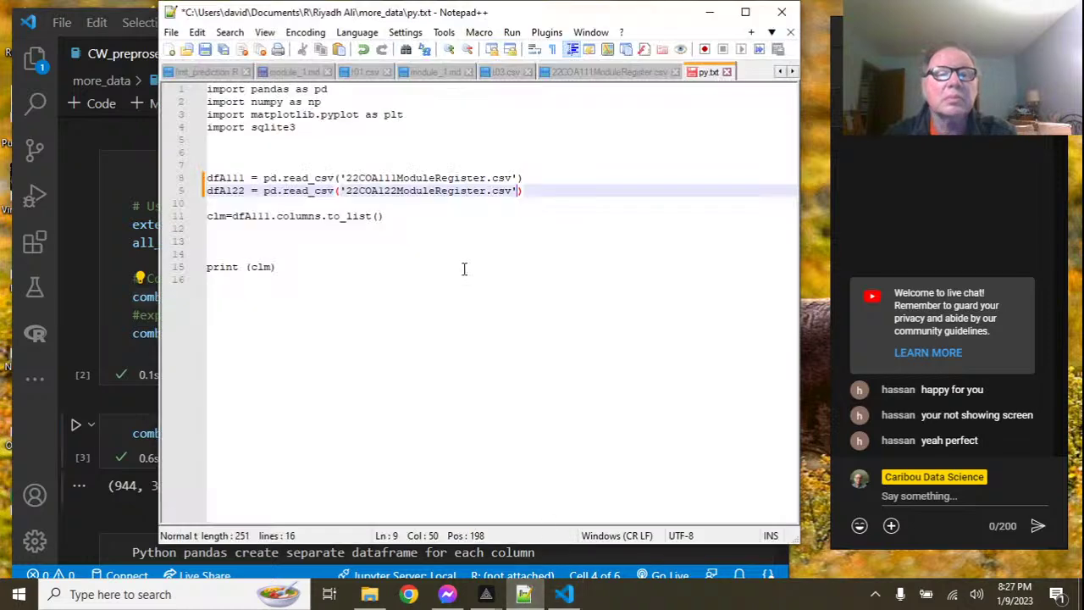
pyautogui.moveTo(212, 89); pyautogui.dragTo(295, 127)
pyautogui.click(211, 89)
pyautogui.moveTo(211, 89); pyautogui.dragTo(301, 126)
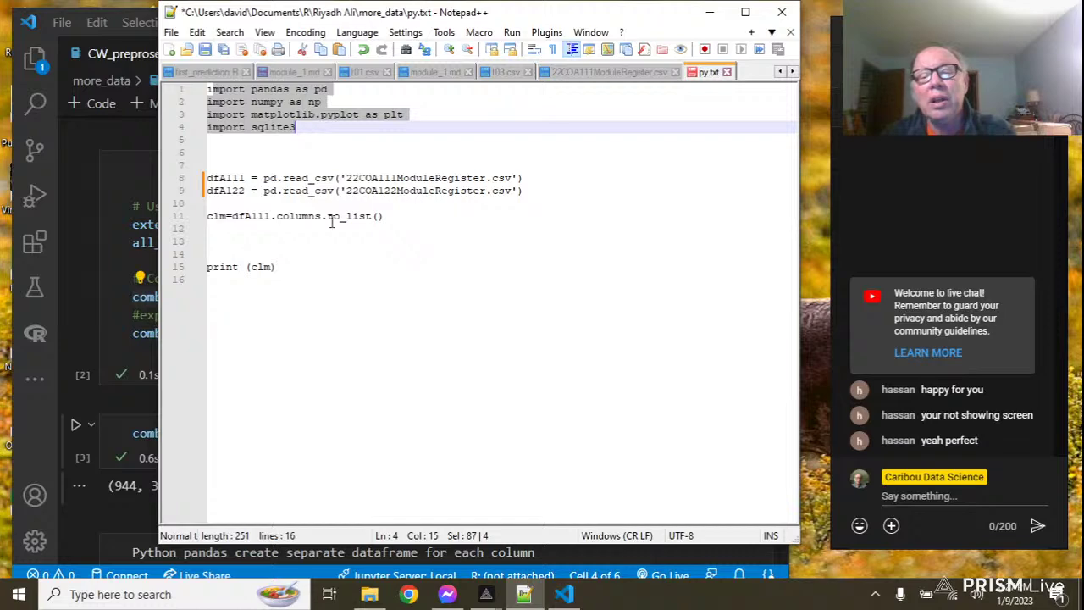
# Switch to Chrome and open the ChatGPT page at chat.openai.com/chat.
pyautogui.click(426, 600)
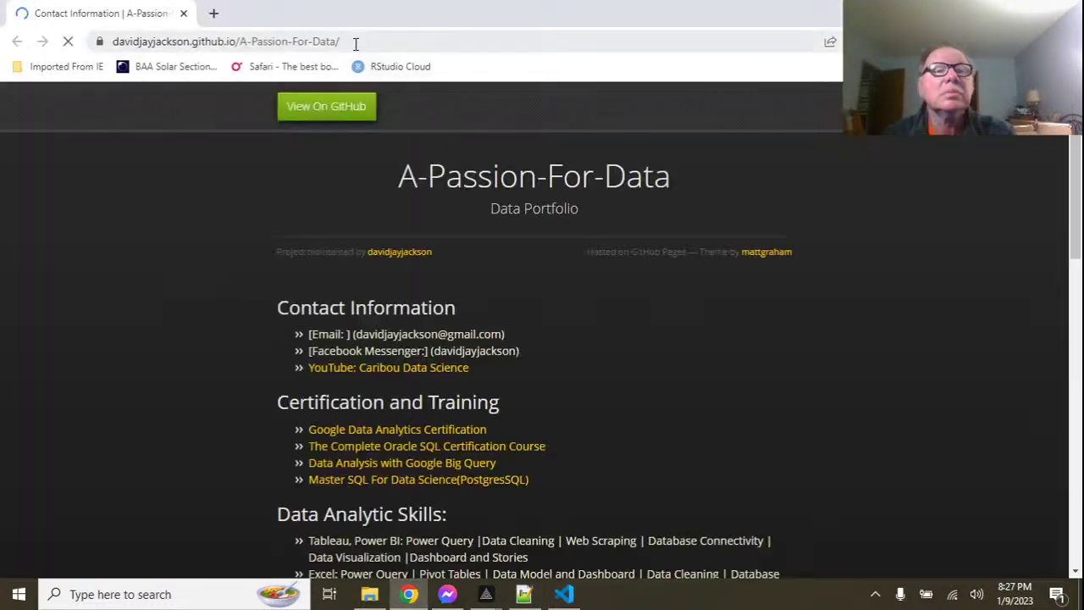
pyautogui.click(356, 41)
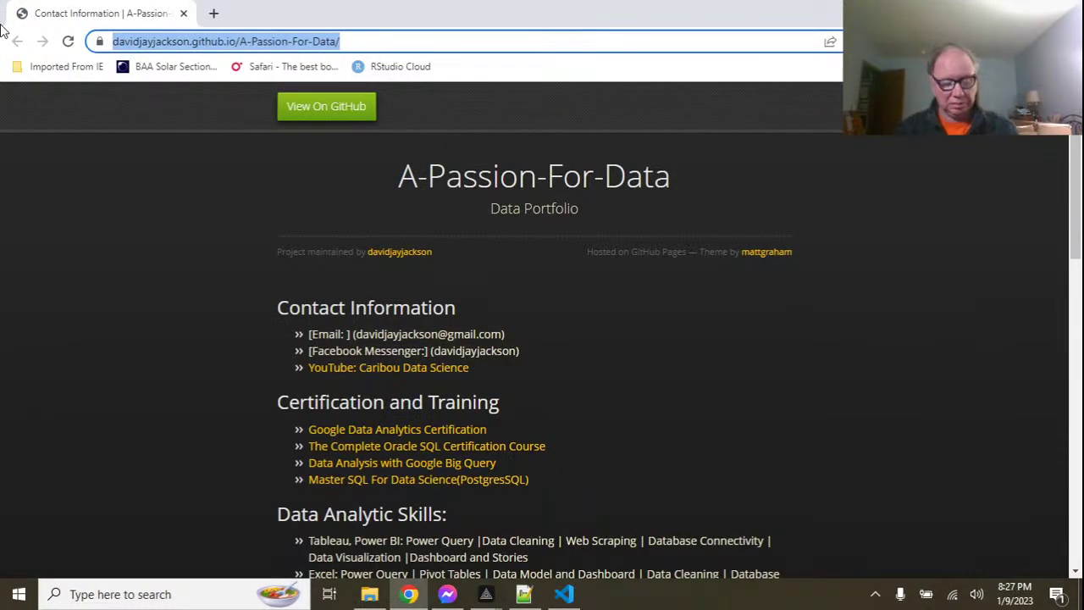
pyautogui.write('chat')
pyautogui.press('Return')
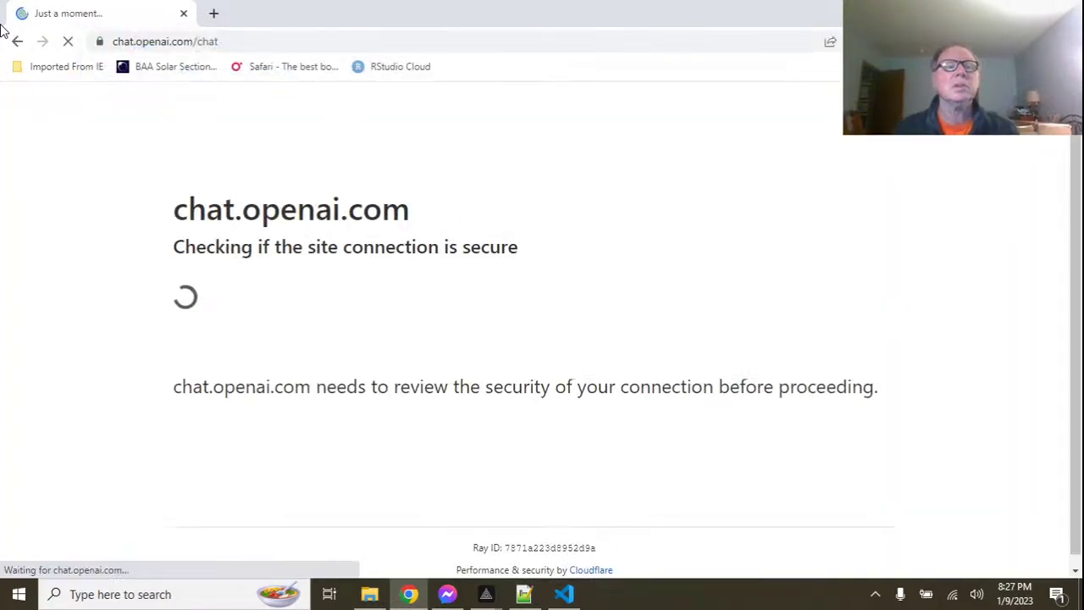
# Copy the ChatGPT page address, restore the smaller browser window and post the link in the live chat.
pyautogui.click(251, 42)
pyautogui.hotkey('ctrl', 'c')
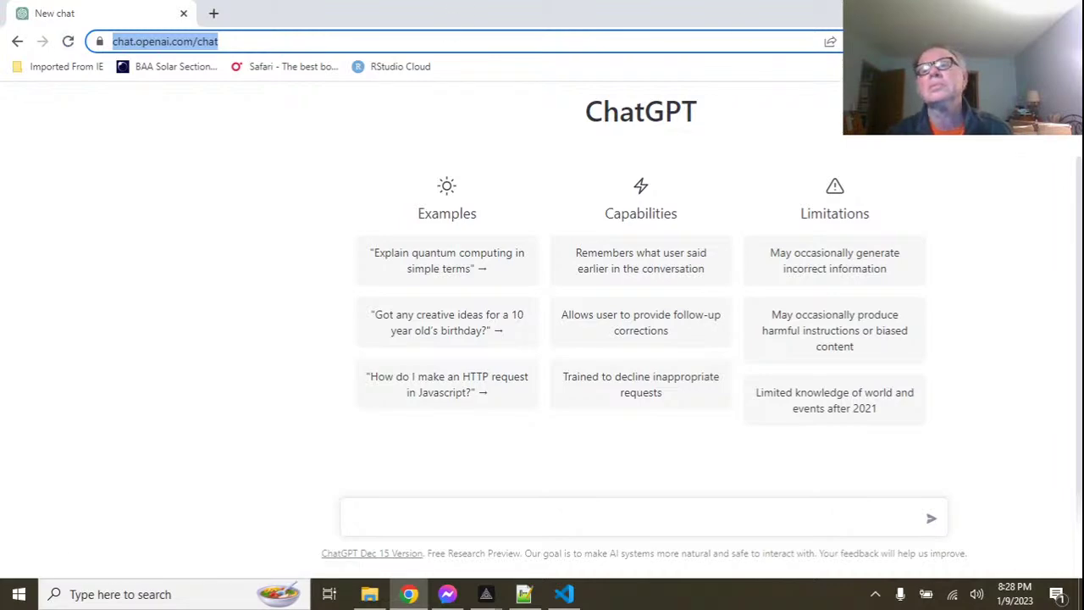
pyautogui.click(1025, 13)
pyautogui.click(919, 495)
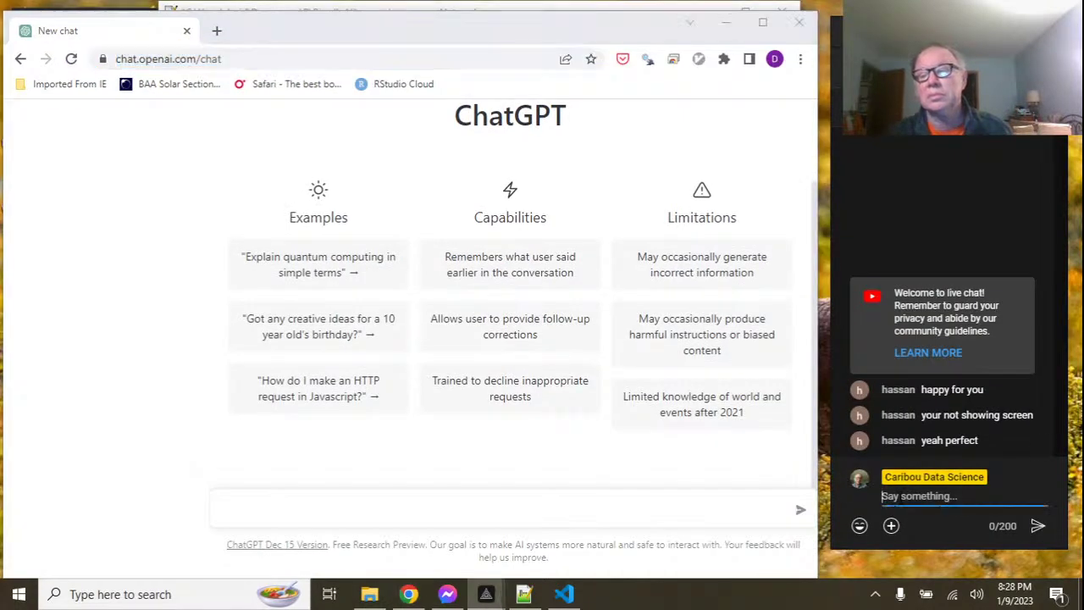
pyautogui.hotkey('ctrl', 'v')
pyautogui.press('Return')
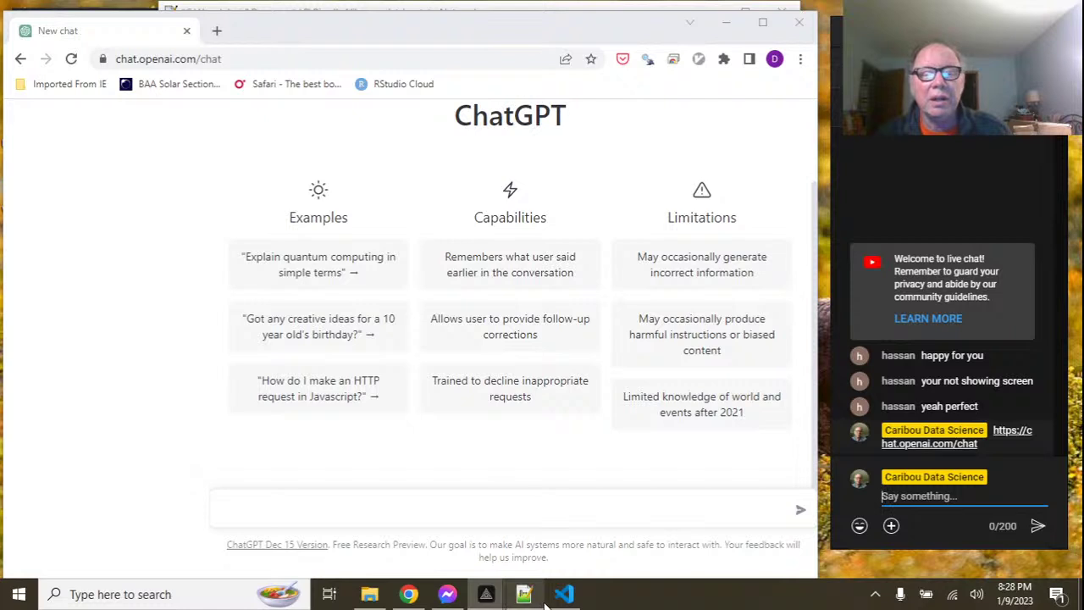
# Ask ChatGPT "python pandas how to connect to a sqlite database".
pyautogui.click(418, 504)
pyautogui.write('pytho')
pyautogui.write('n pandas')
pyautogui.write(' sq')
pyautogui.press('BackSpace')
pyautogui.press('BackSpace')
pyautogui.press('BackSpace')
pyautogui.write('how ')
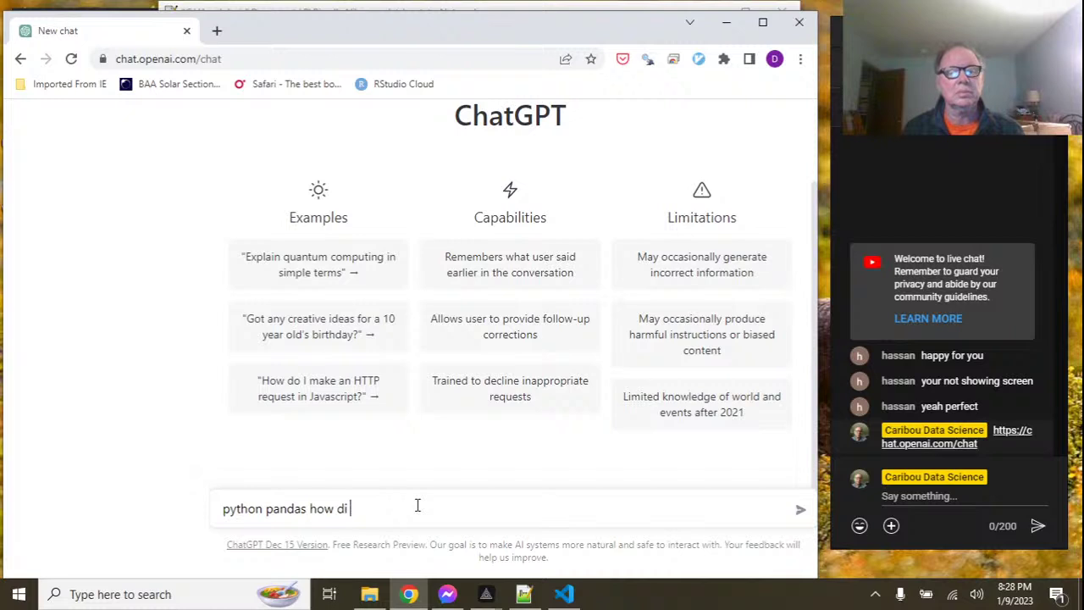
pyautogui.write('di')
pyautogui.press('BackSpace')
pyautogui.press('BackSpace')
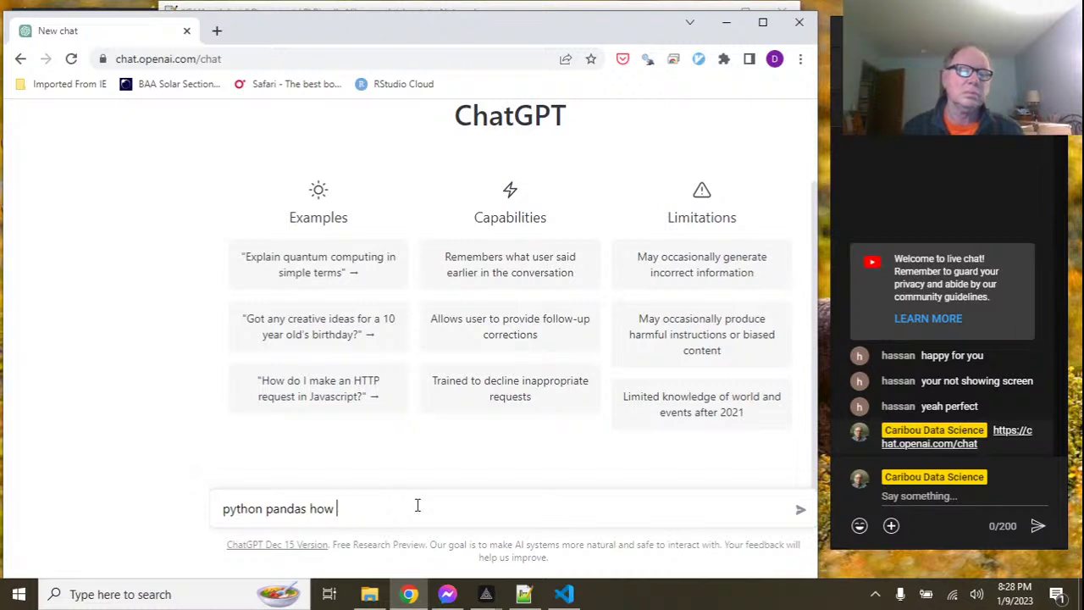
pyautogui.write('to connect to a sqlite database')
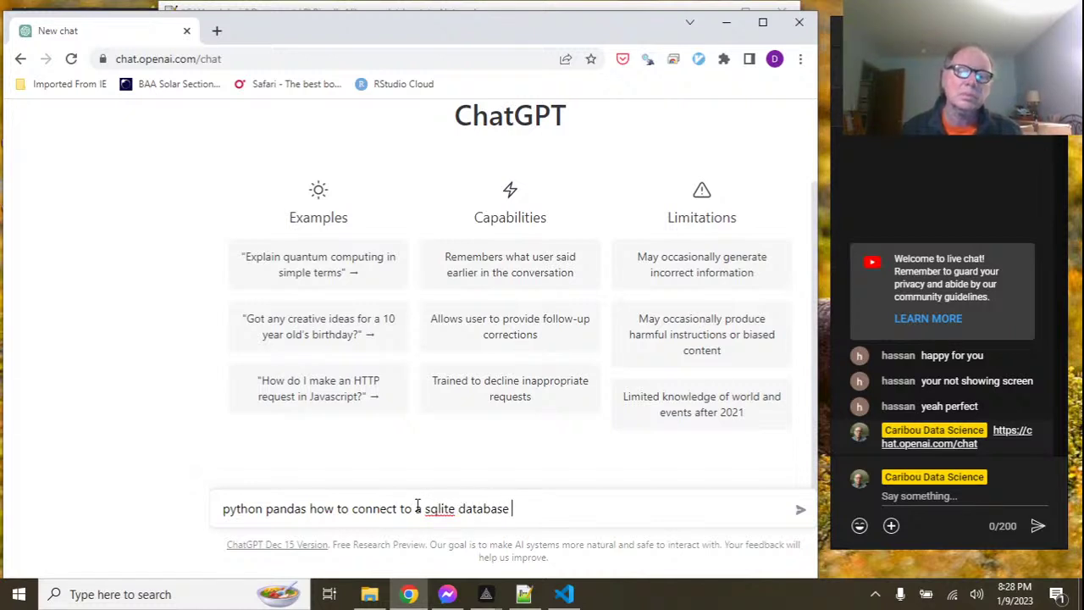
pyautogui.press('Return')
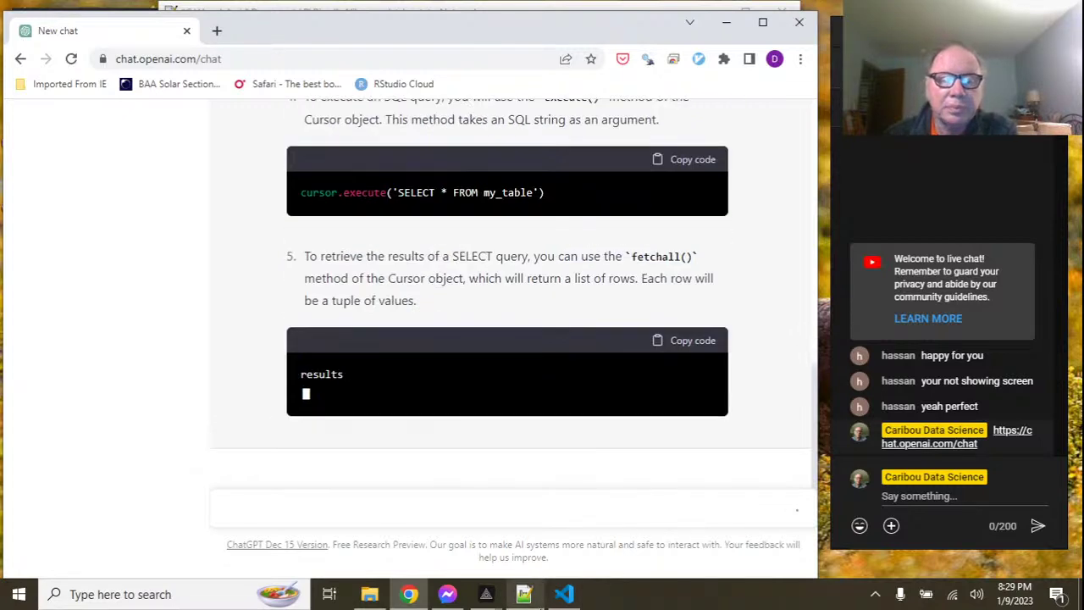
# Switch to the VS Code notebook, add a code cell below combined_csv.shape with combined_csv.head(), run it and review the output.
pyautogui.click(564, 594)
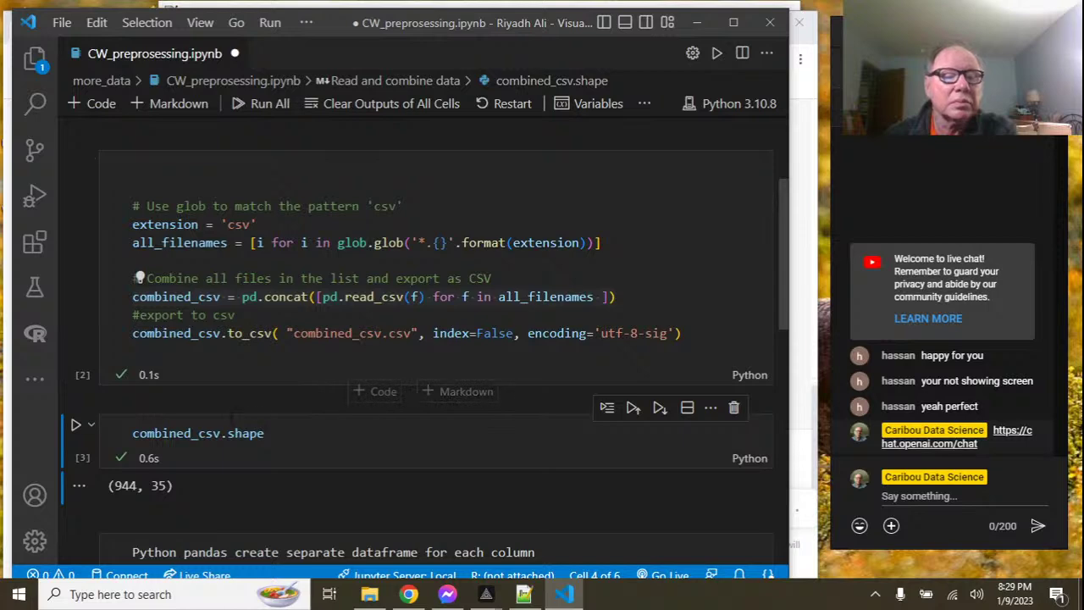
pyautogui.scroll(-3, 284, 388)
pyautogui.moveTo(285, 271)
pyautogui.click(370, 274)
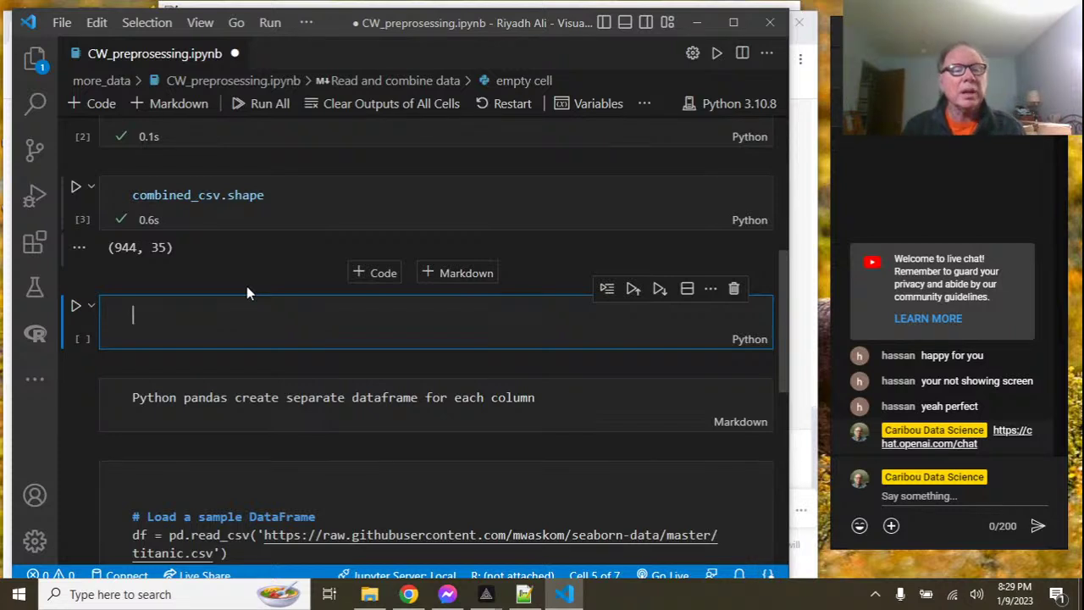
pyautogui.write('combine')
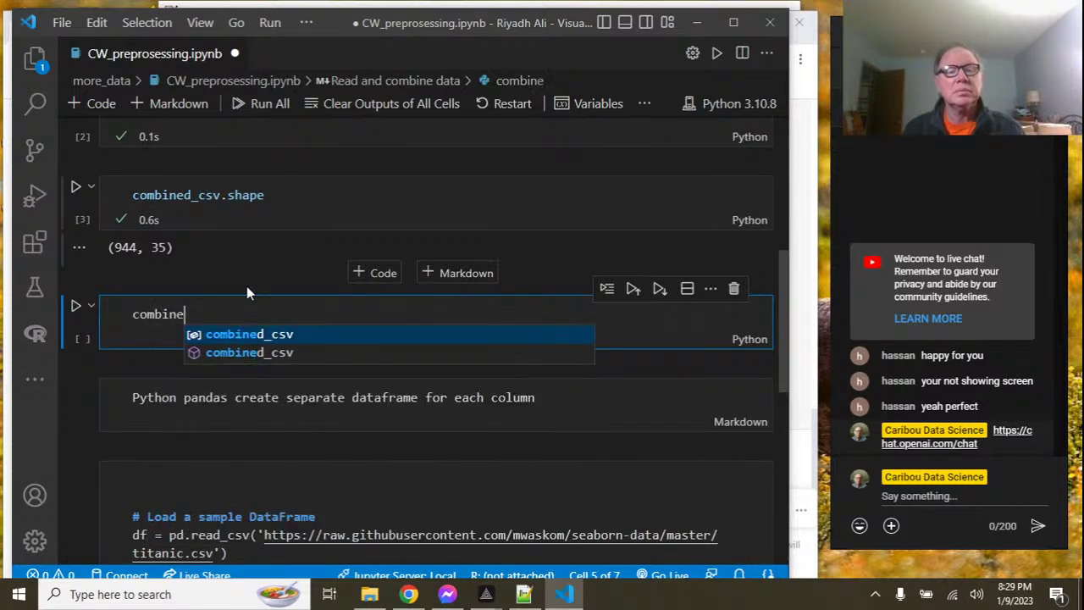
pyautogui.press('Tab')
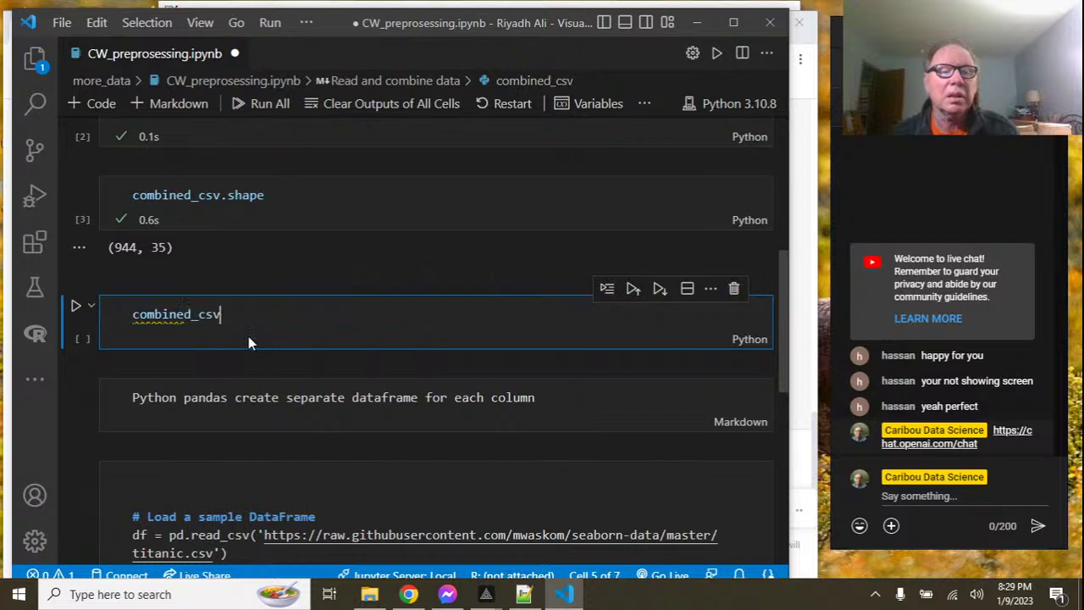
pyautogui.write('.head()')
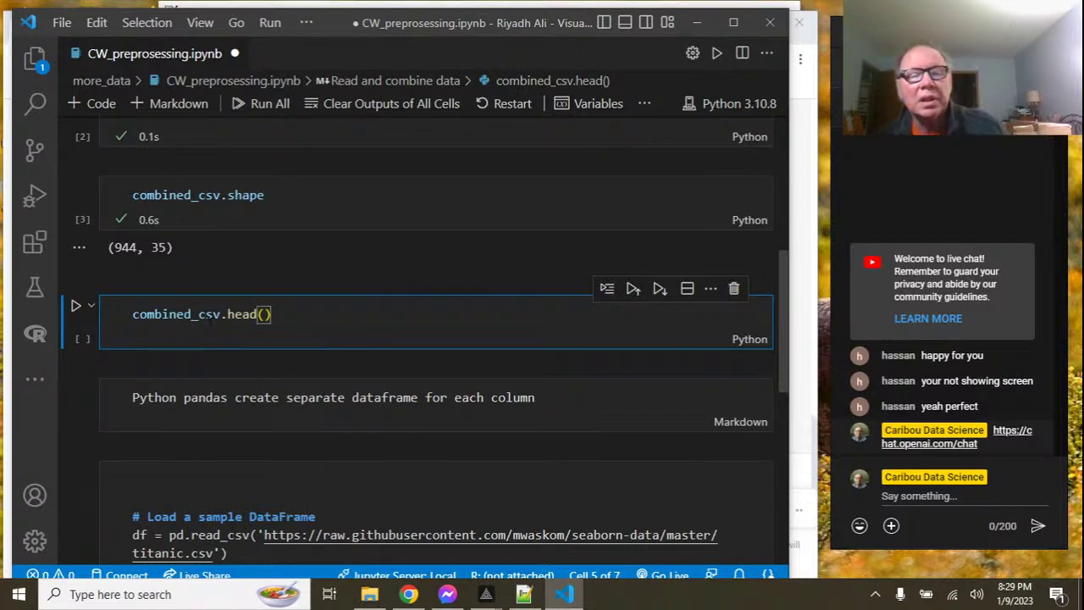
pyautogui.moveTo(220, 314); pyautogui.dragTo(133, 314)
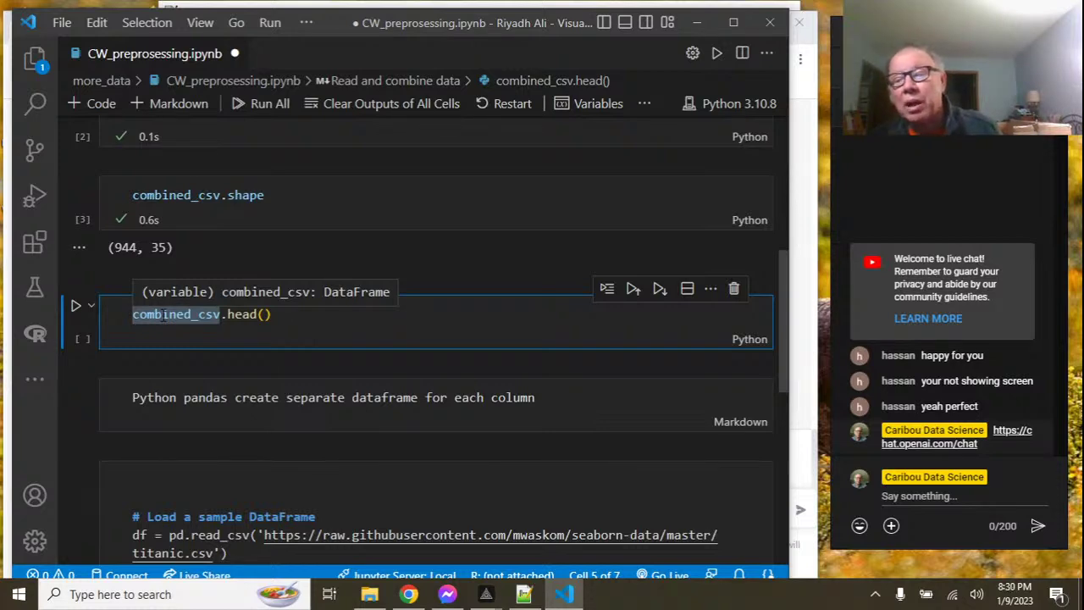
pyautogui.click(75, 305)
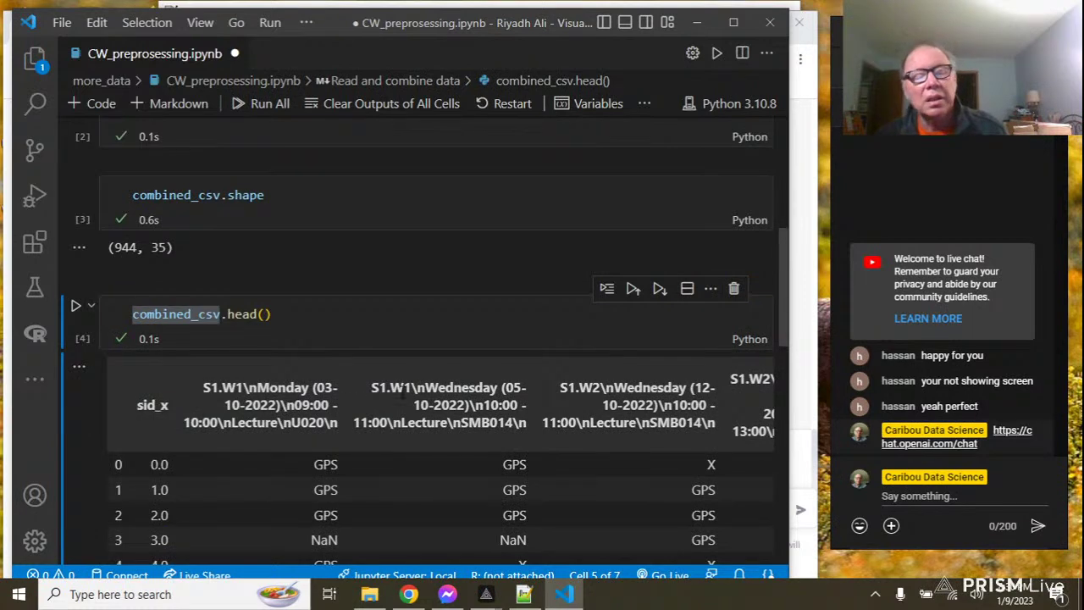
pyautogui.scroll(-3, 655, 336)
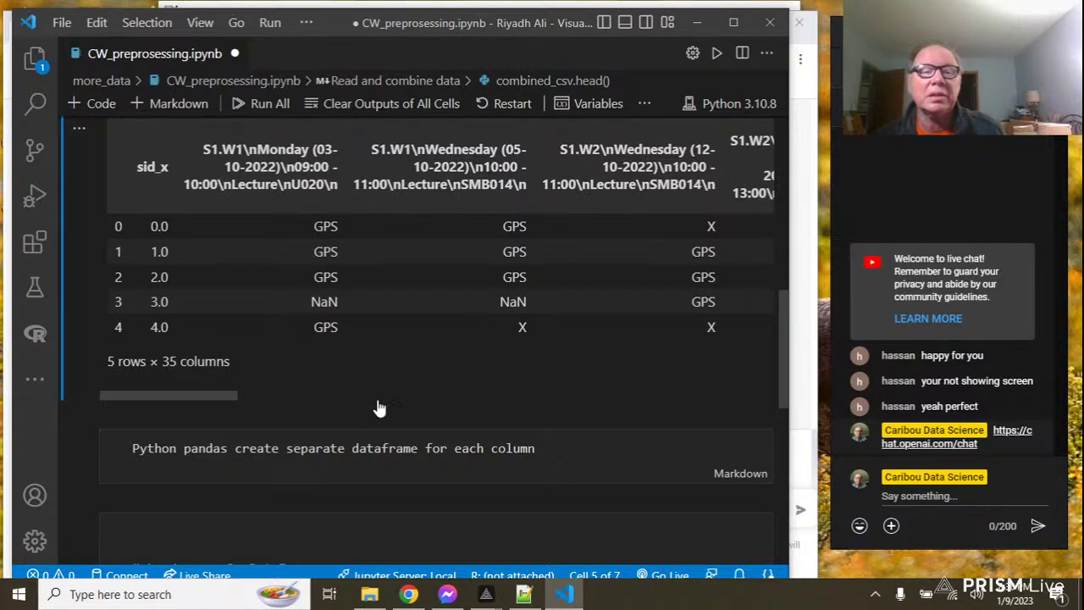
pyautogui.hscroll(1, 229, 395)
pyautogui.moveTo(233, 395); pyautogui.dragTo(90, 383)
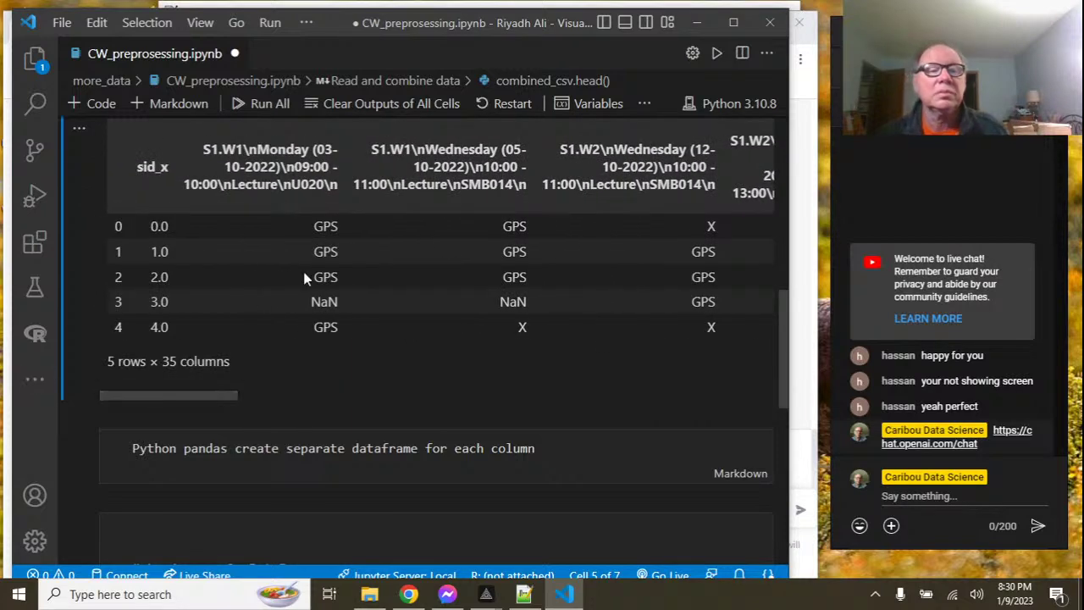
# Insert the line combined_csv.dropna(inplace = True) above combined_csv.shape in the shape cell.
pyautogui.scroll(3, 237, 288)
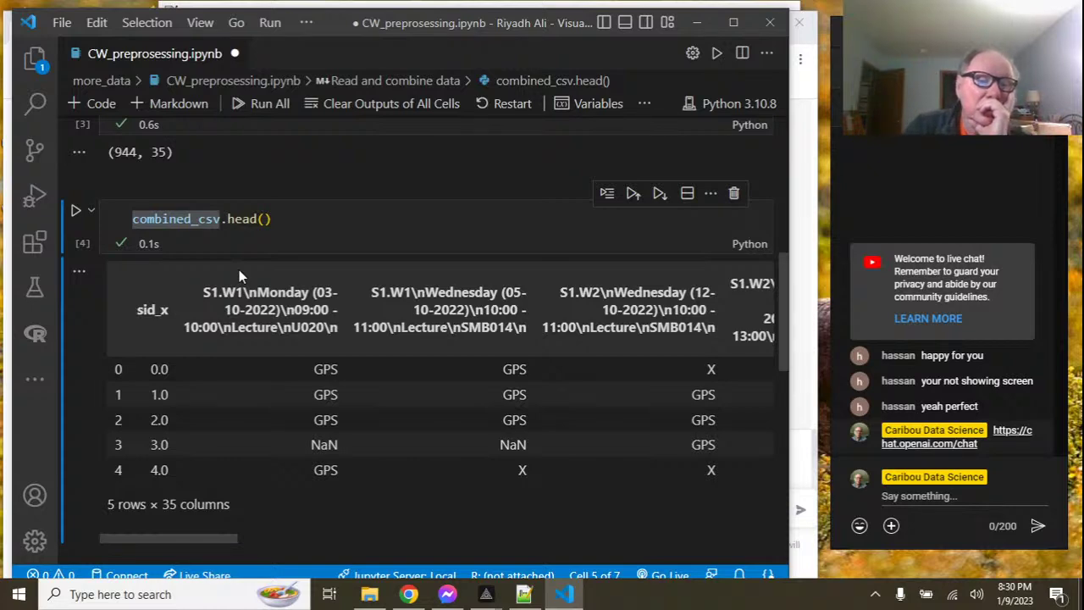
pyautogui.scroll(4, 239, 275)
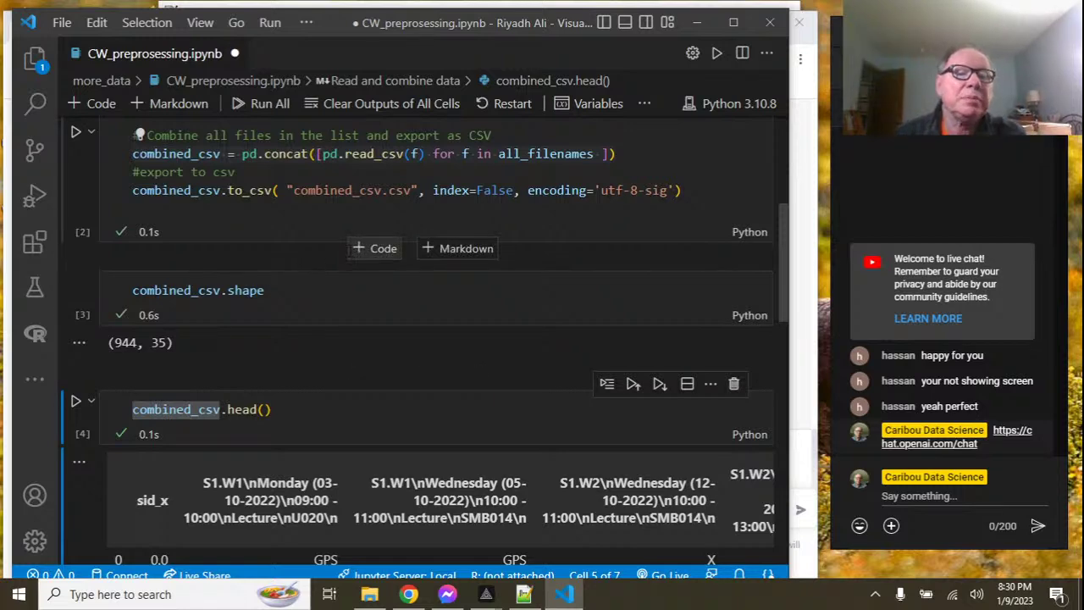
pyautogui.scroll(1, 350, 259)
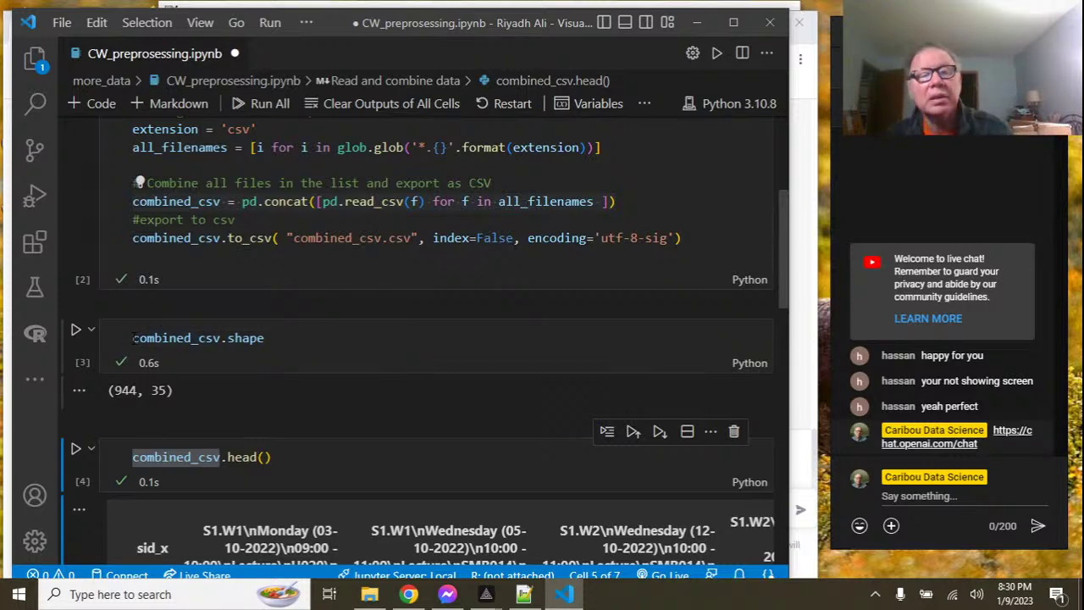
pyautogui.click(133, 339)
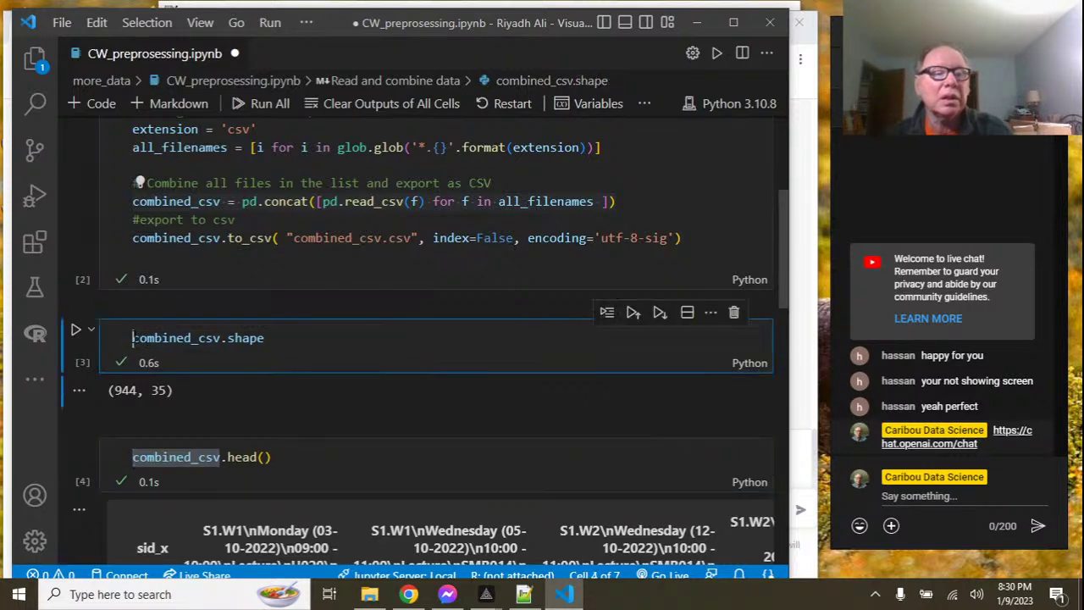
pyautogui.press('Return')
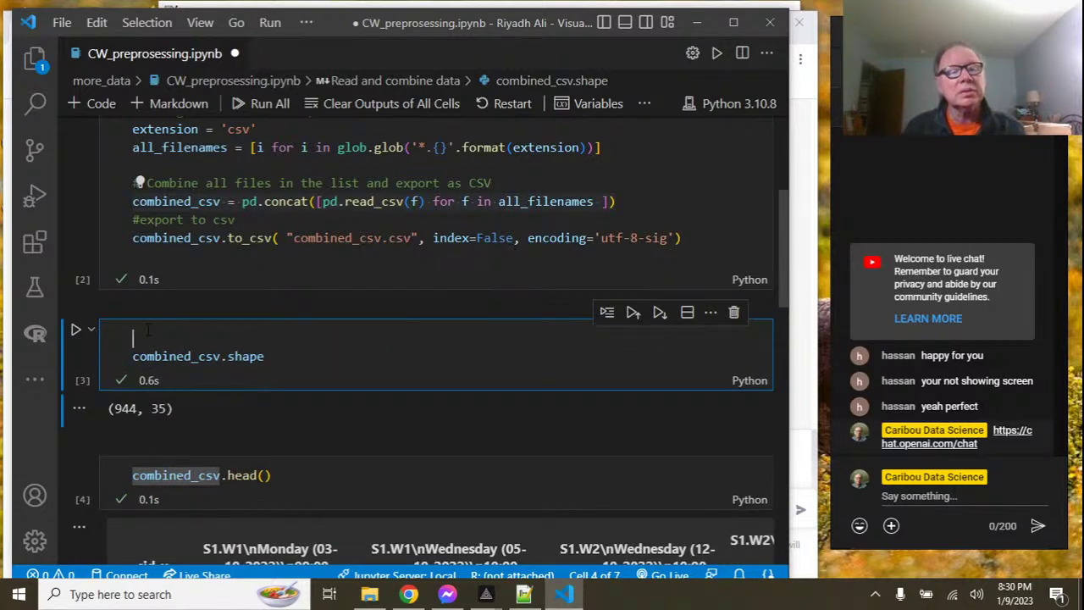
pyautogui.write('comb')
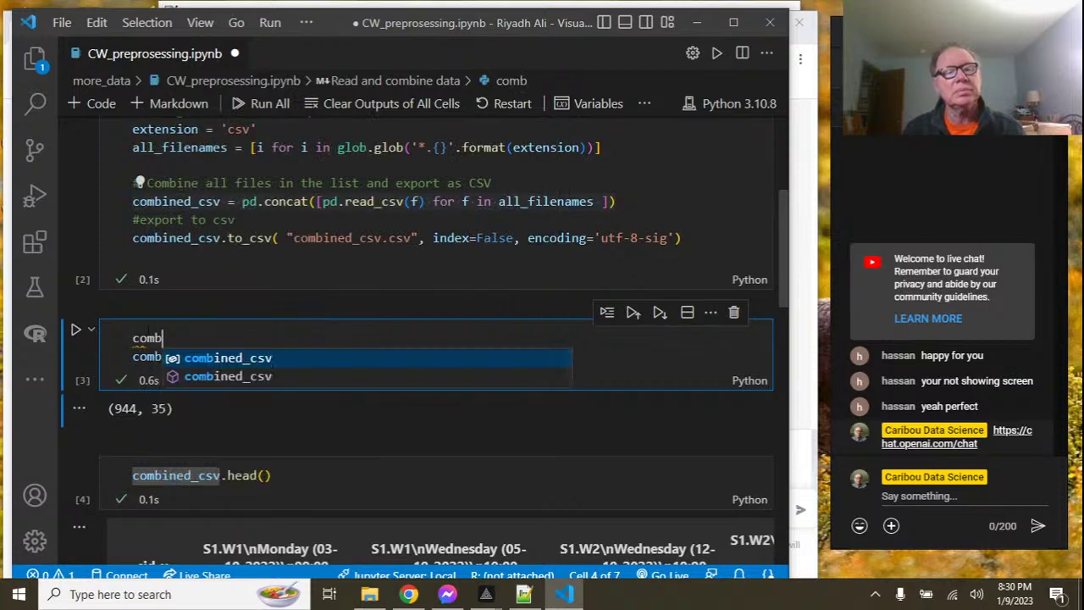
pyautogui.click(223, 359)
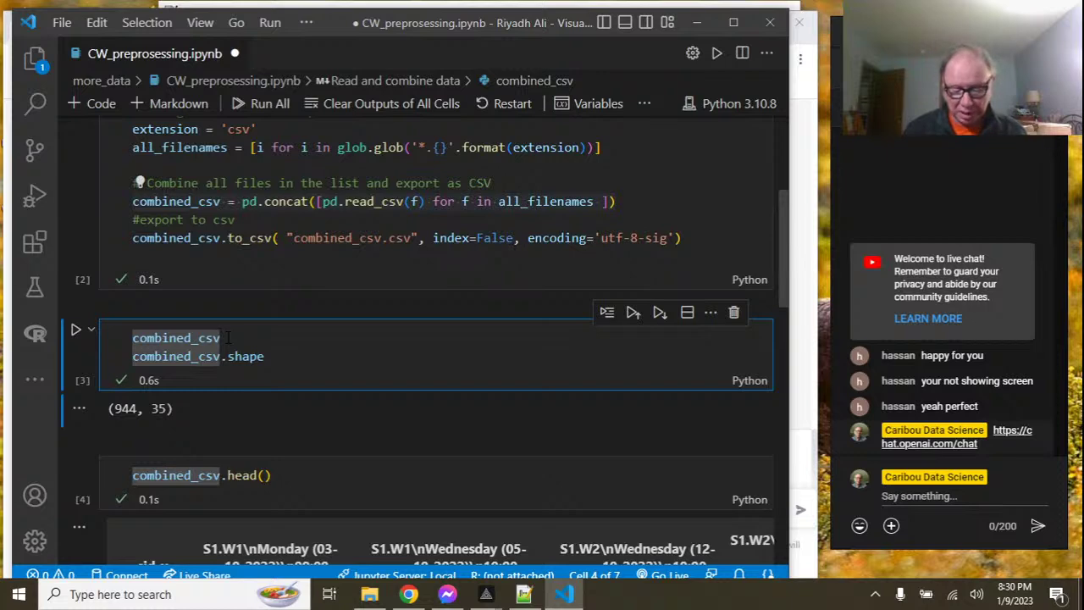
pyautogui.write('.dropna()')
pyautogui.click(280, 338)
pyautogui.write('inplace')
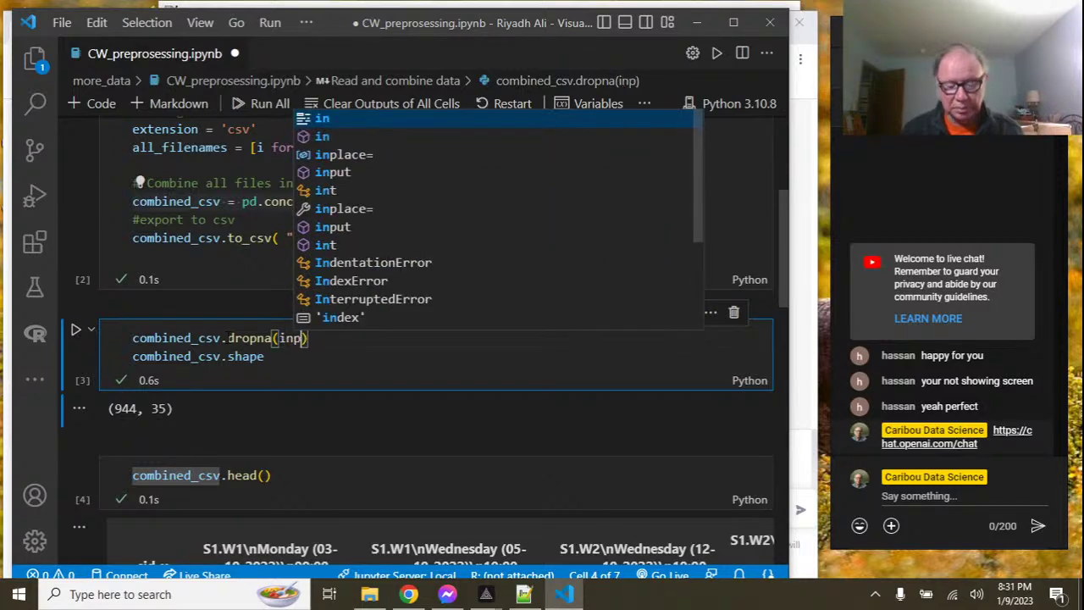
pyautogui.write(' =')
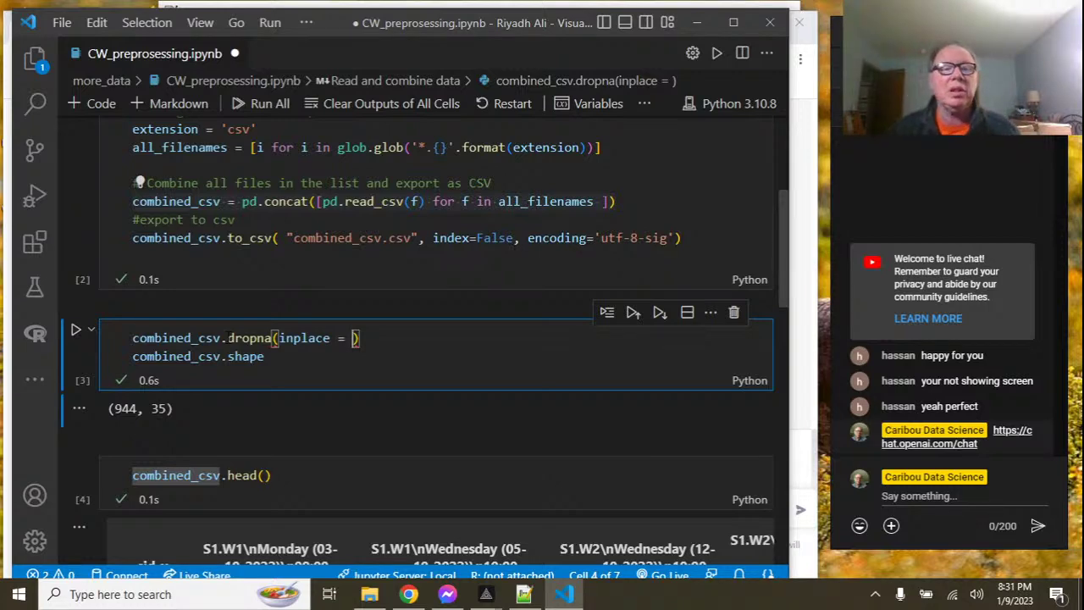
pyautogui.click(126, 340)
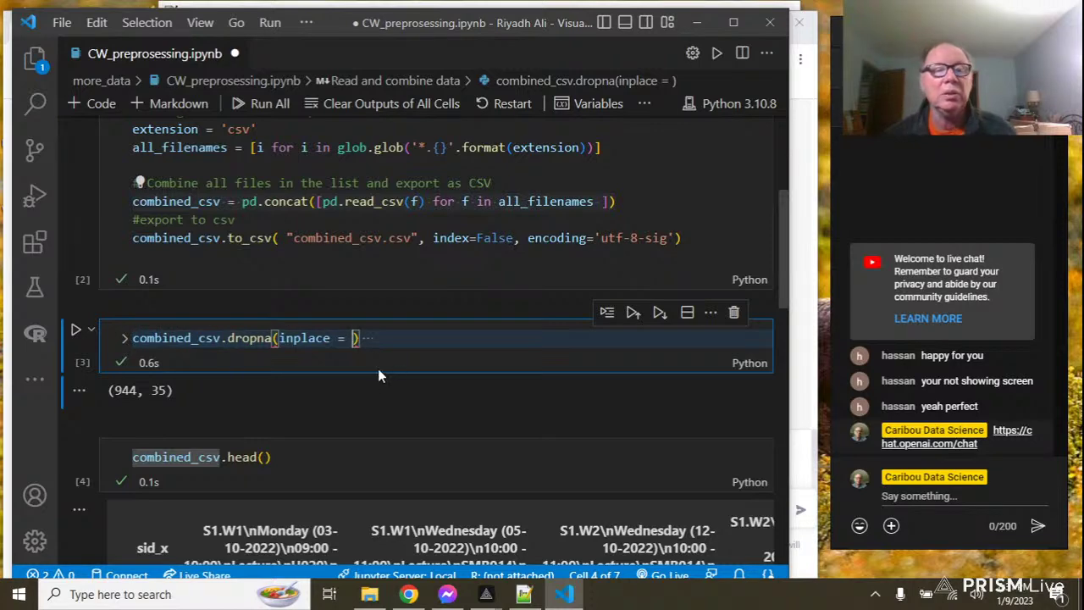
pyautogui.write('True')
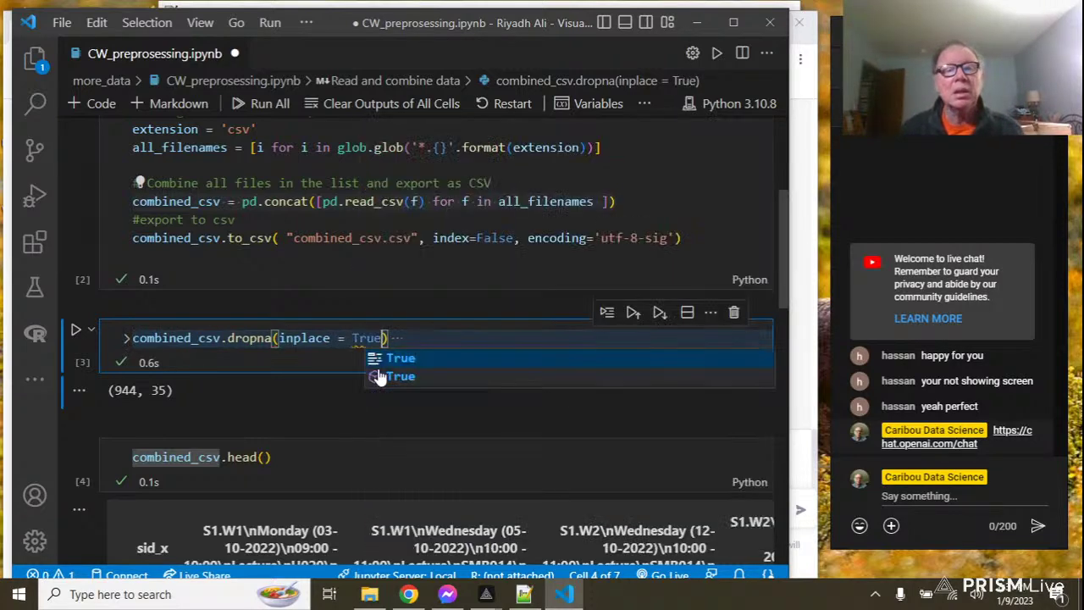
# Add an empty code cell below the dropna cell, then run the dropna and combined_csv.head() cells.
pyautogui.click(377, 412)
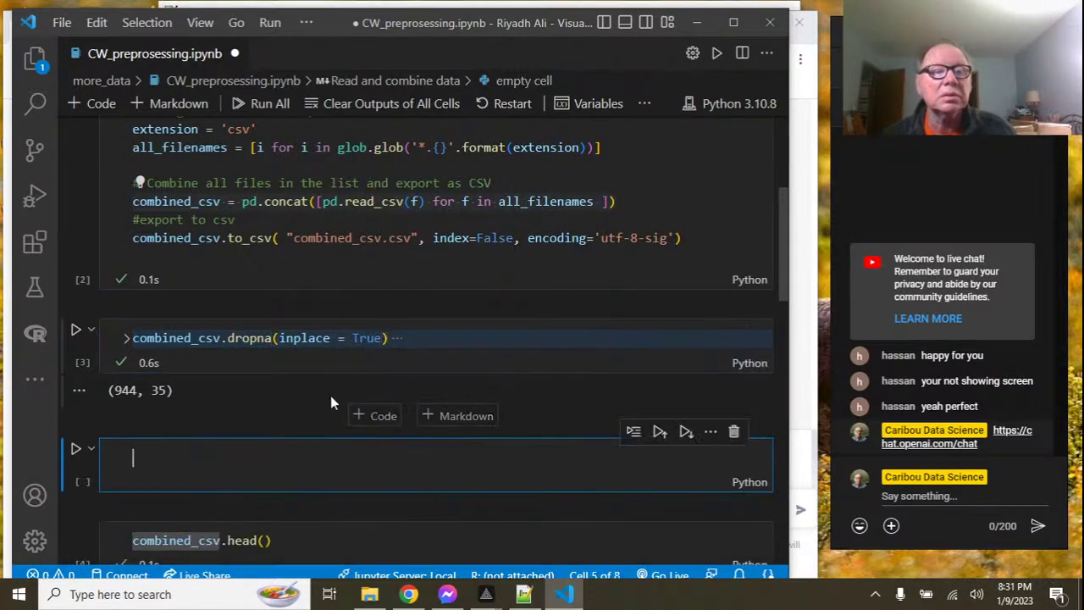
pyautogui.click(76, 330)
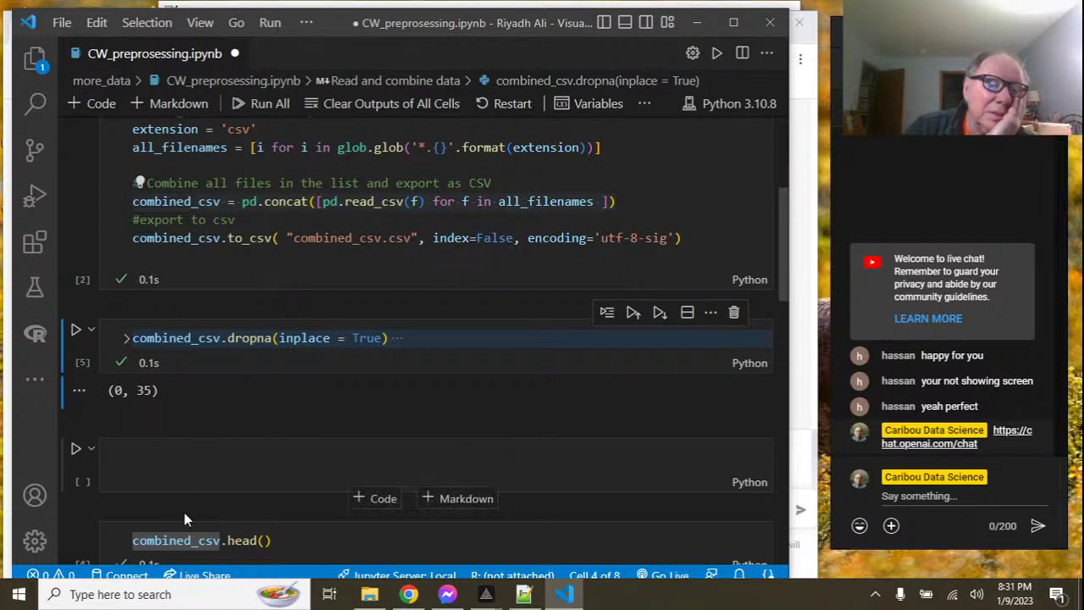
pyautogui.scroll(-3, 185, 508)
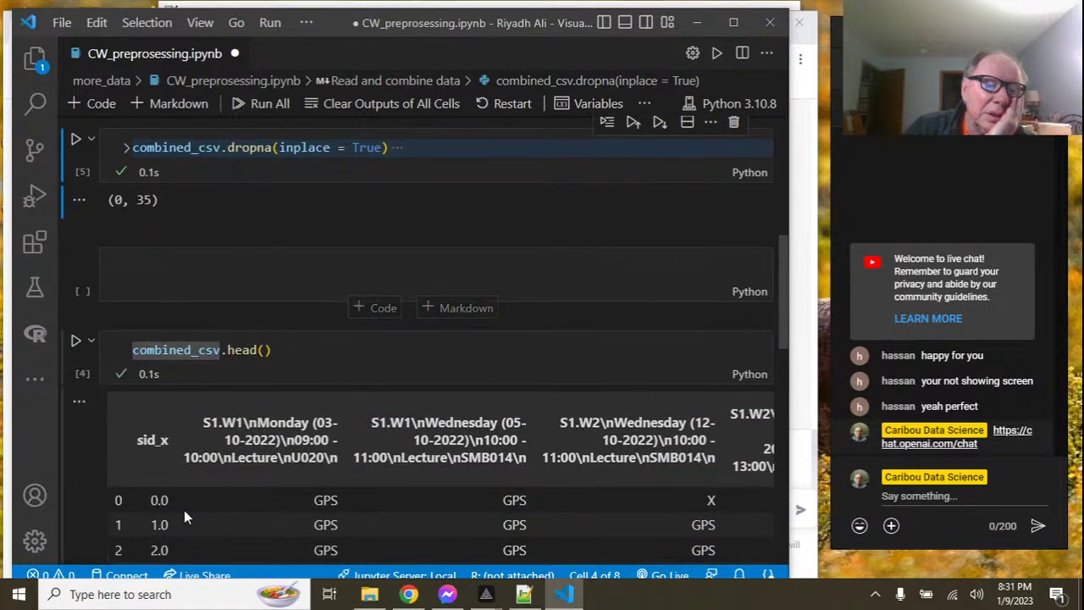
pyautogui.click(75, 341)
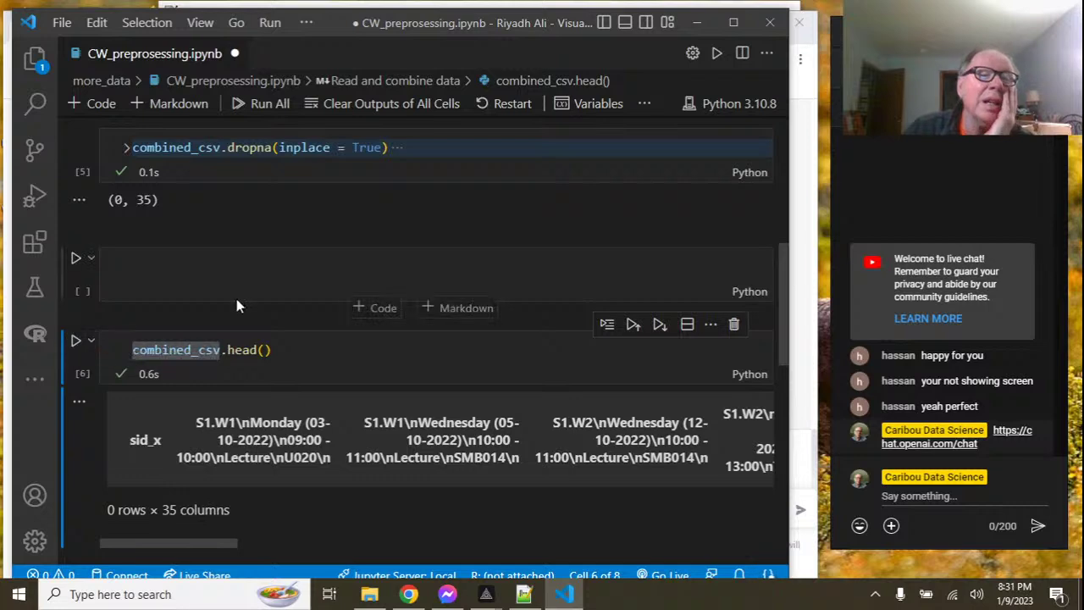
# Delete the combined_csv.dropna(inplace = True) code from the cell, keeping combined_csv.shape.
pyautogui.scroll(3, 237, 303)
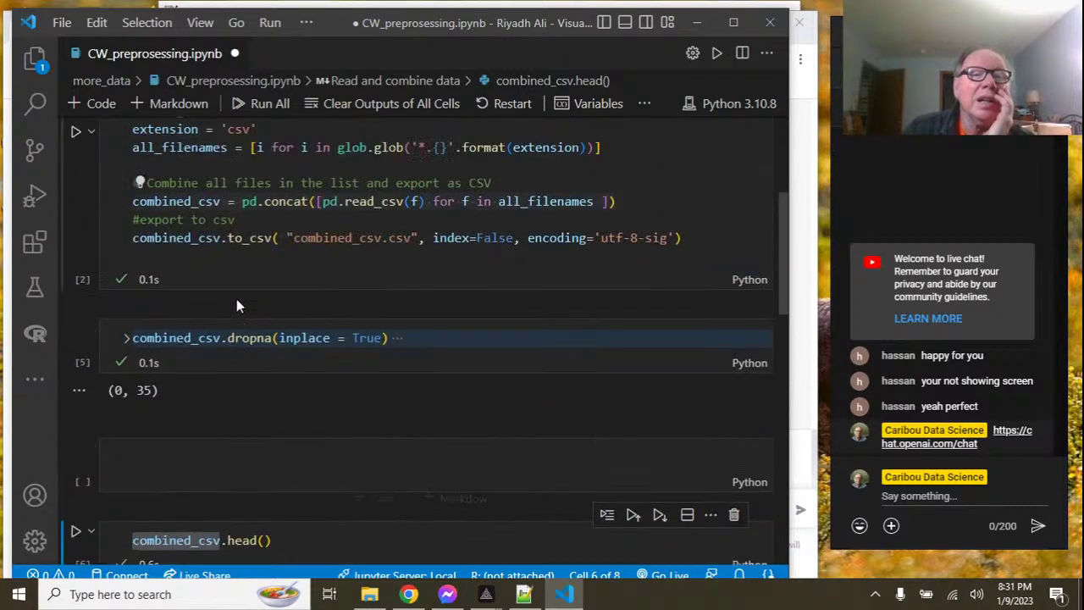
pyautogui.click(398, 339)
pyautogui.press('BackSpace')
pyautogui.press('BackSpace')
pyautogui.press('BackSpace')
pyautogui.press('BackSpace')
pyautogui.press('BackSpace')
pyautogui.press('BackSpace')
pyautogui.press('BackSpace')
pyautogui.press('BackSpace')
pyautogui.press('BackSpace')
pyautogui.press('BackSpace')
pyautogui.press('BackSpace')
pyautogui.press('BackSpace')
pyautogui.press('BackSpace')
pyautogui.press('BackSpace')
pyautogui.press('BackSpace')
pyautogui.press('BackSpace')
pyautogui.press('BackSpace')
pyautogui.press('BackSpace')
pyautogui.press('BackSpace')
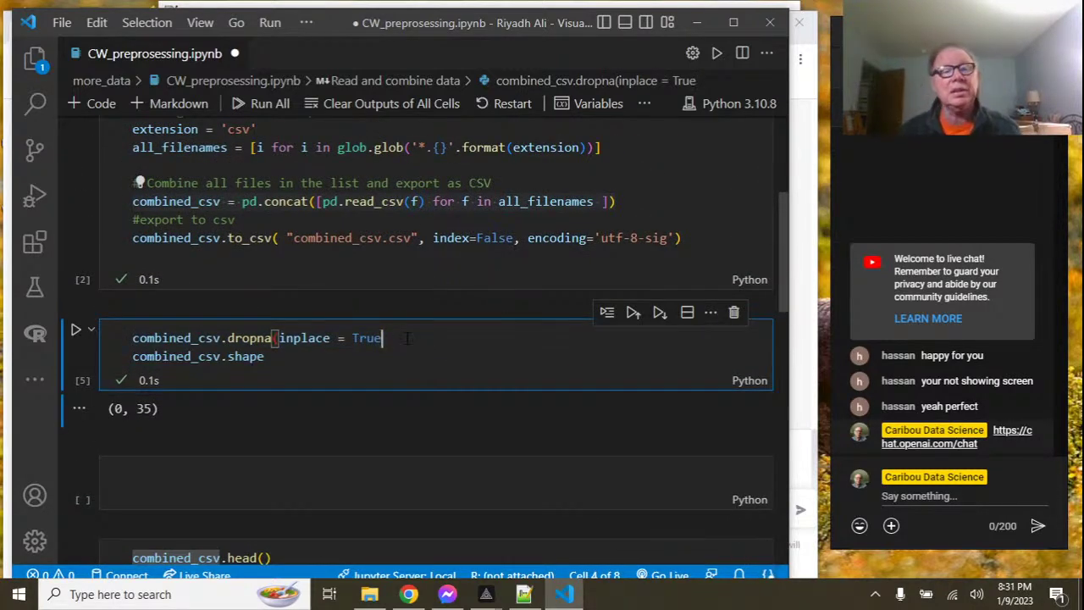
pyautogui.press('BackSpace')
pyautogui.press('BackSpace')
pyautogui.press('BackSpace')
pyautogui.press('BackSpace')
pyautogui.press('BackSpace')
pyautogui.press('BackSpace')
pyautogui.press('BackSpace')
pyautogui.press('BackSpace')
pyautogui.press('BackSpace')
pyautogui.press('BackSpace')
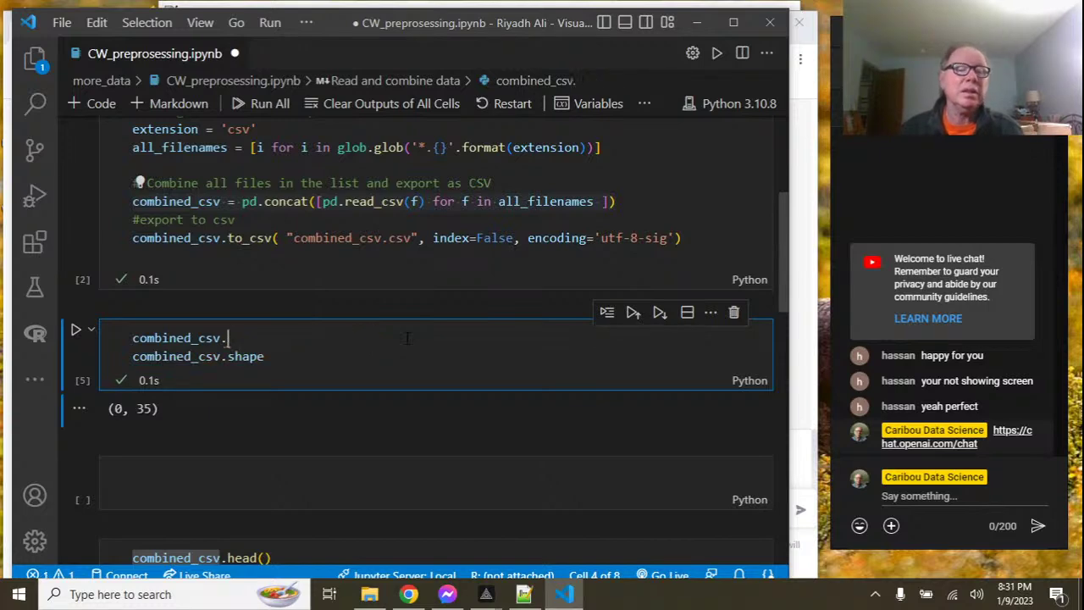
pyautogui.press('BackSpace')
pyautogui.press('BackSpace')
pyautogui.press('BackSpace')
pyautogui.press('BackSpace')
pyautogui.press('BackSpace')
pyautogui.press('BackSpace')
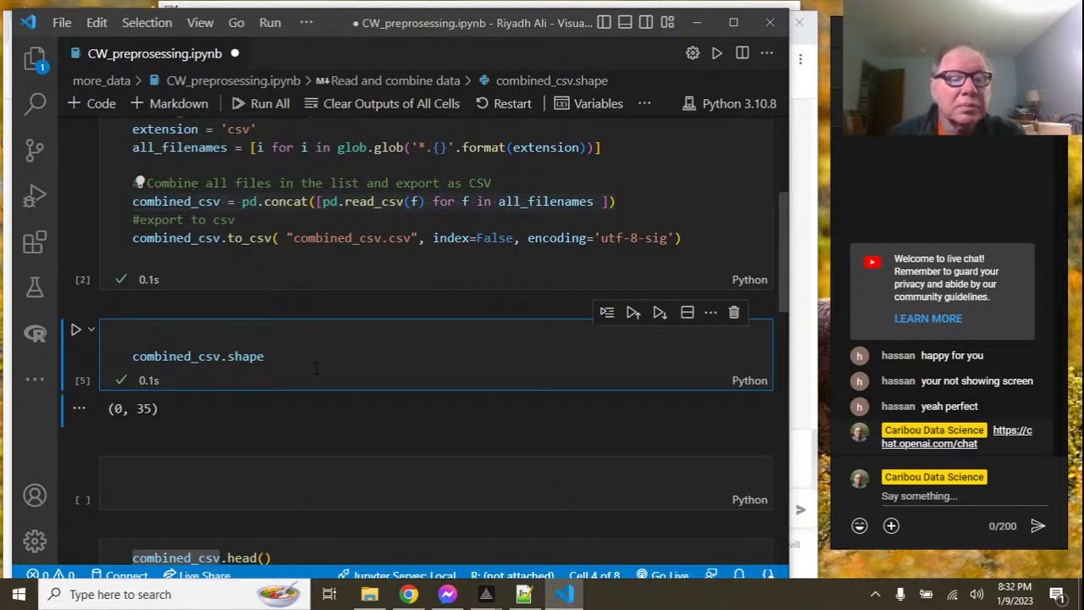
# Rerun the combined_csv.head() cell, the cell that combines and exports the CSV files, and the combined_csv.shape cell.
pyautogui.scroll(-3, 279, 369)
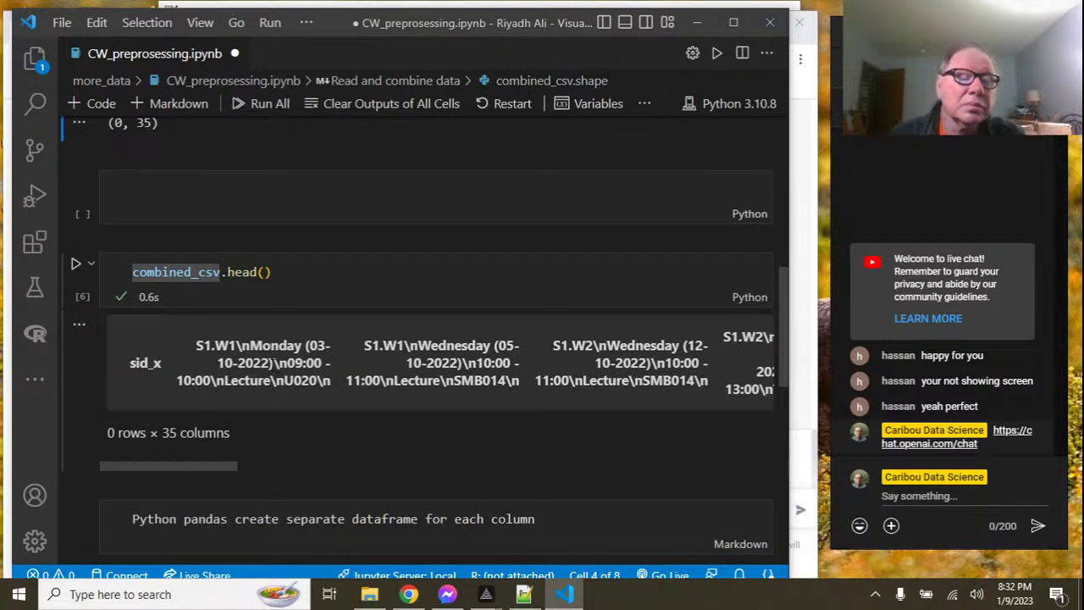
pyautogui.click(74, 269)
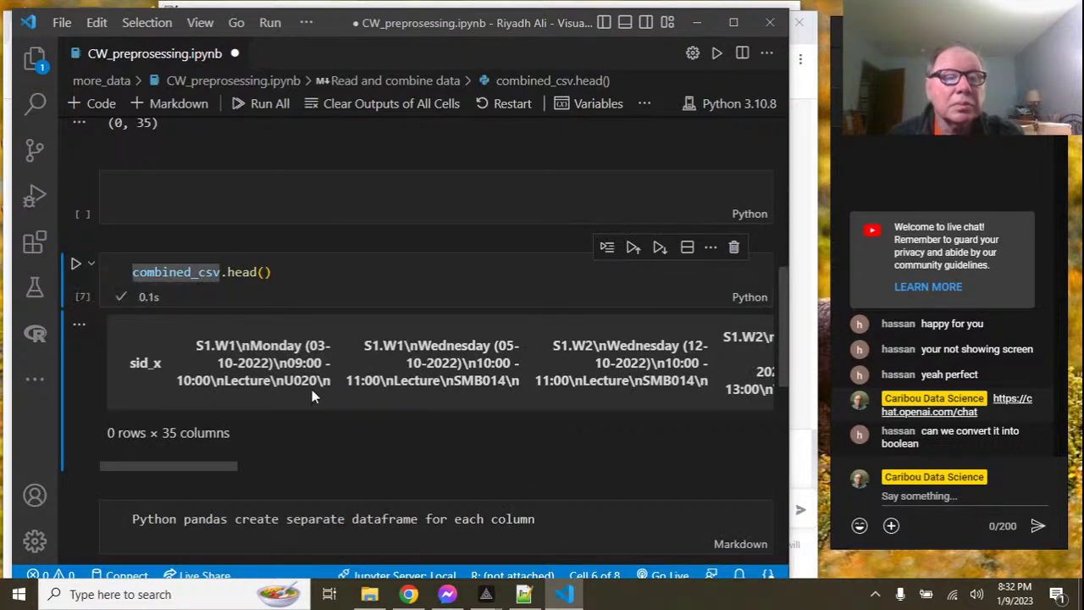
pyautogui.scroll(5, 310, 392)
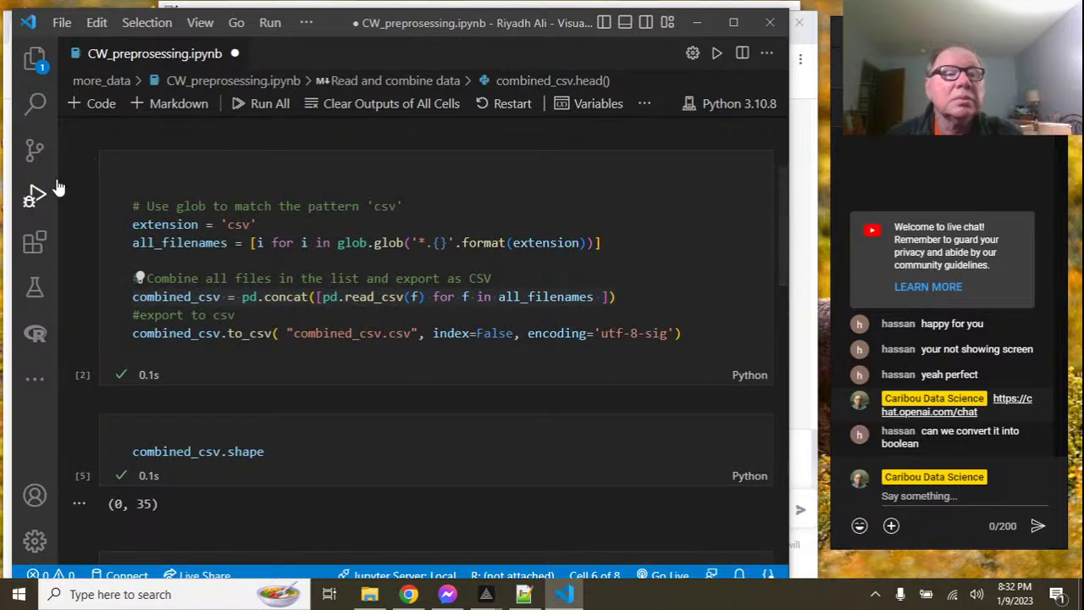
pyautogui.click(76, 162)
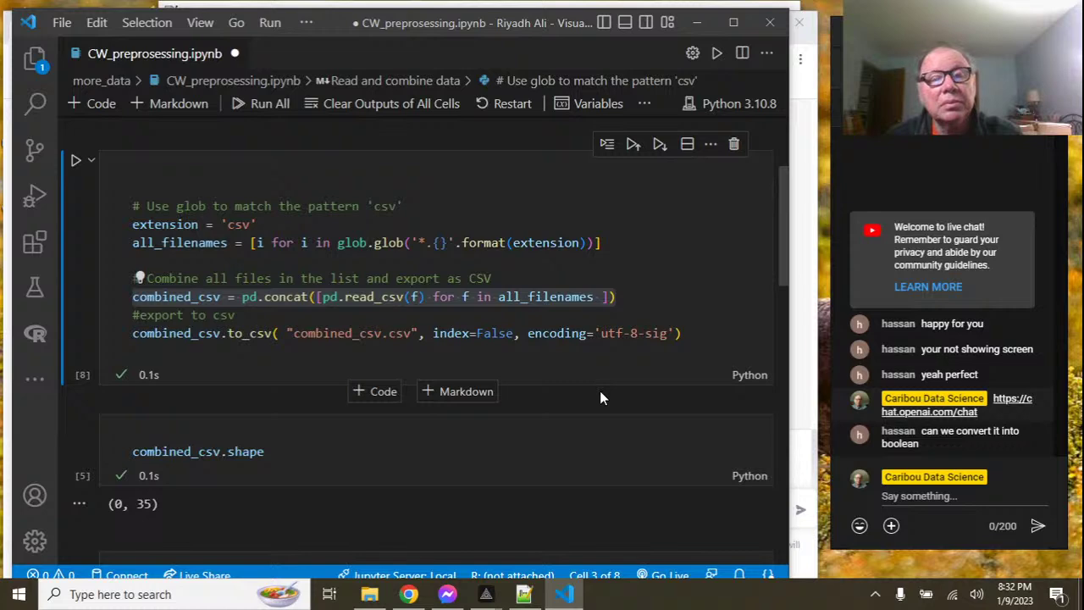
pyautogui.click(76, 426)
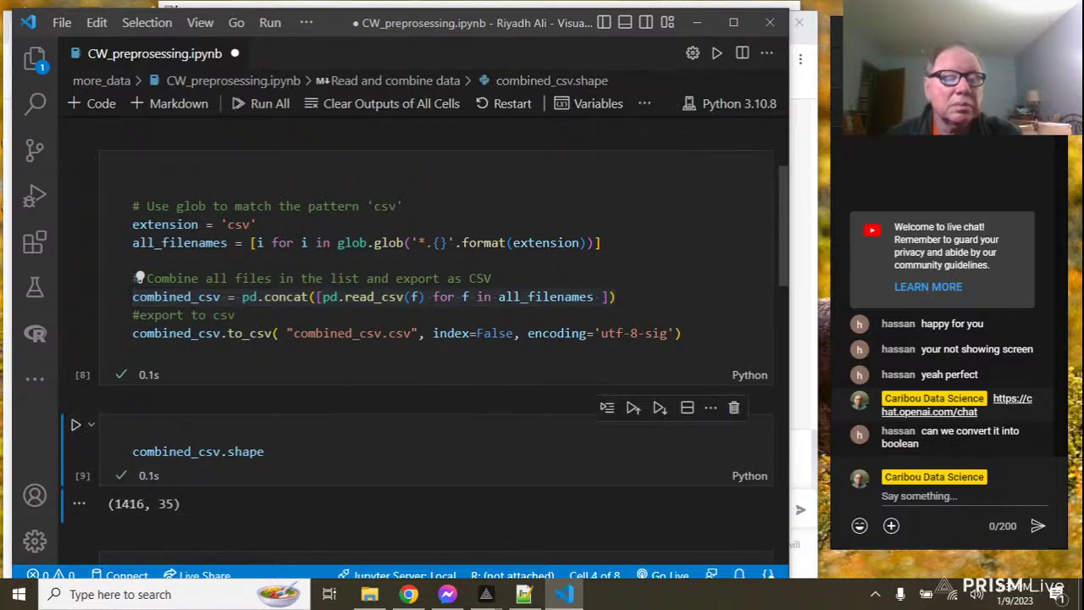
# Delete the empty code cell below the combined_csv.shape cell and rerun the combined_csv.head() cell.
pyautogui.scroll(-2, 455, 462)
pyautogui.scroll(-1, 455, 462)
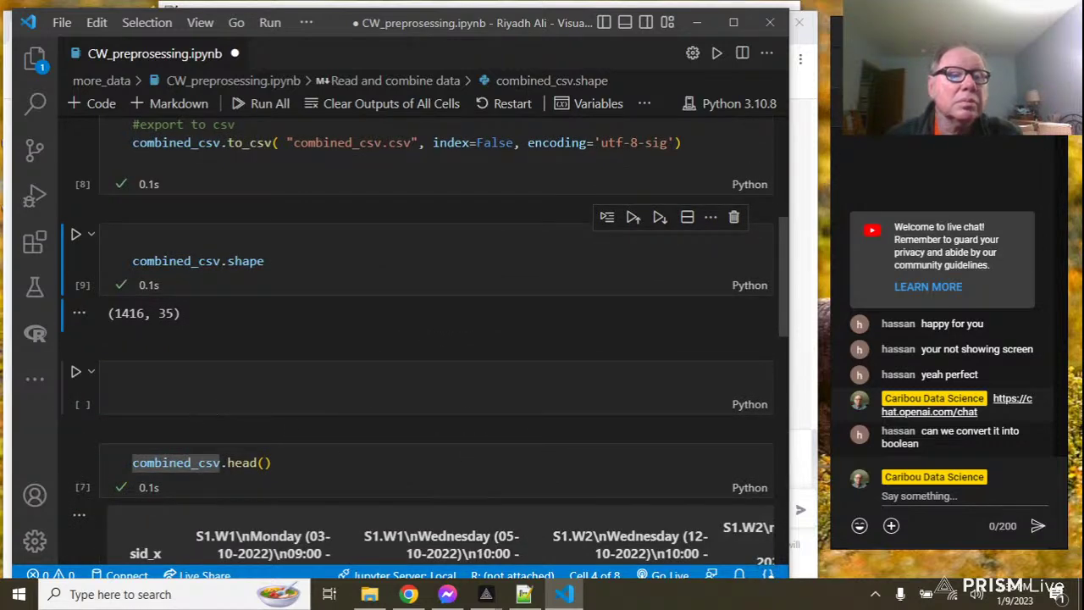
pyautogui.click(209, 371)
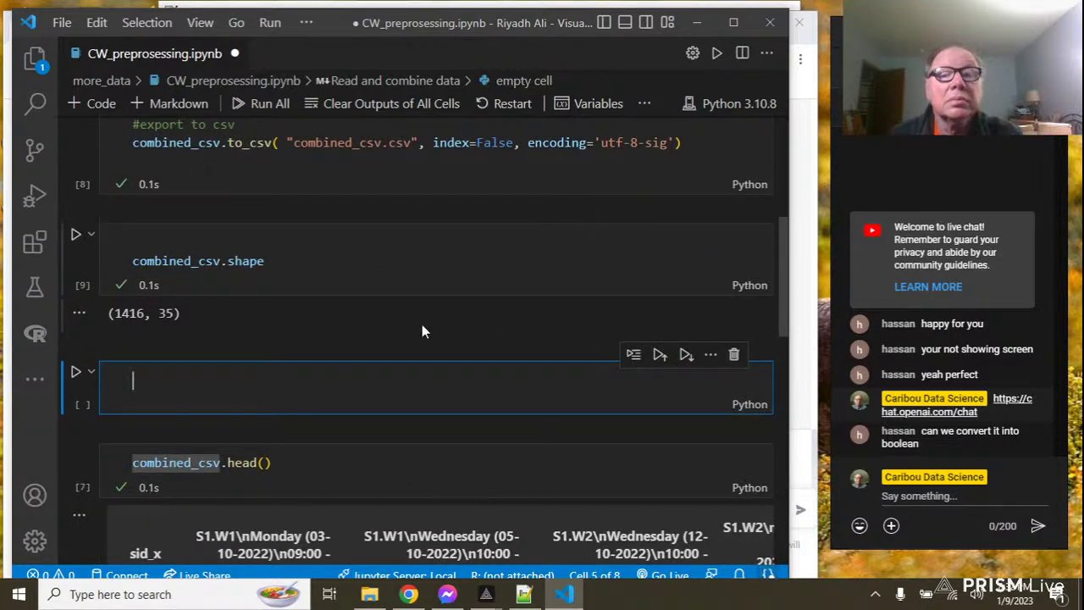
pyautogui.click(735, 357)
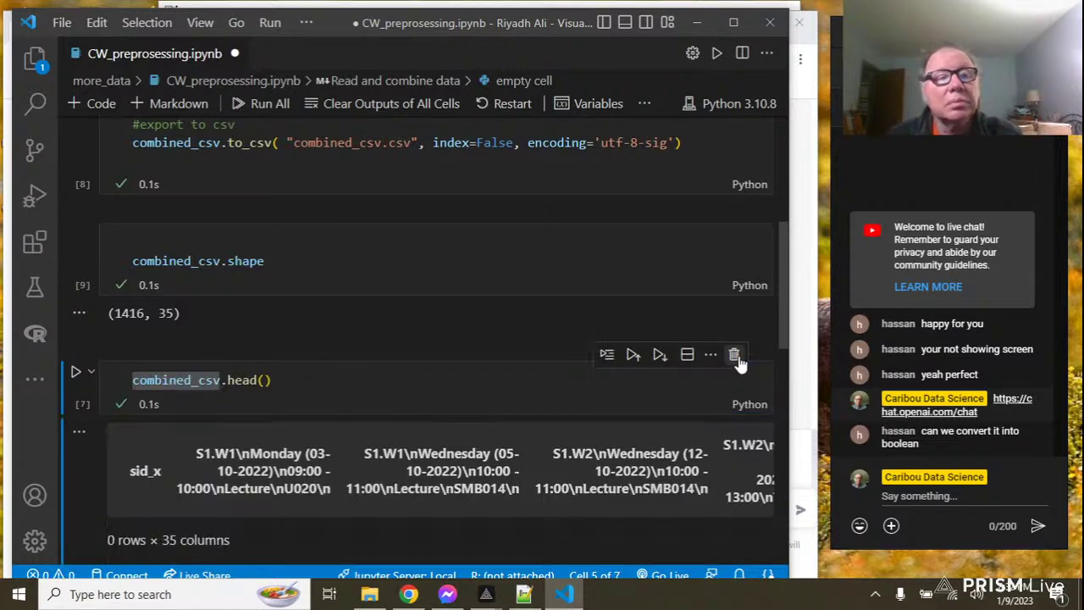
pyautogui.click(75, 374)
pyautogui.scroll(-3, 283, 416)
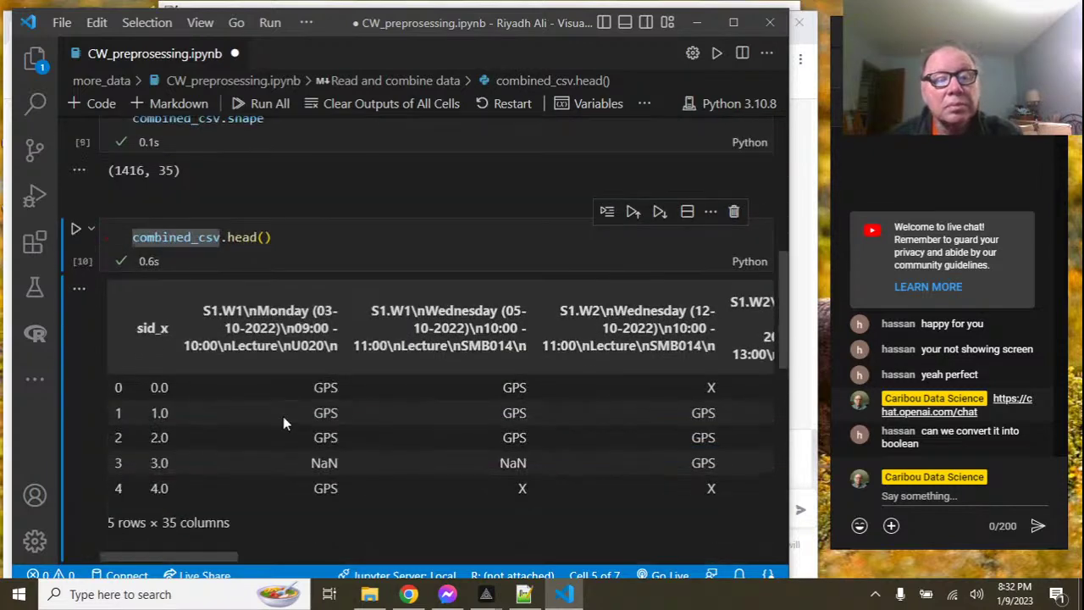
pyautogui.scroll(-3, 284, 414)
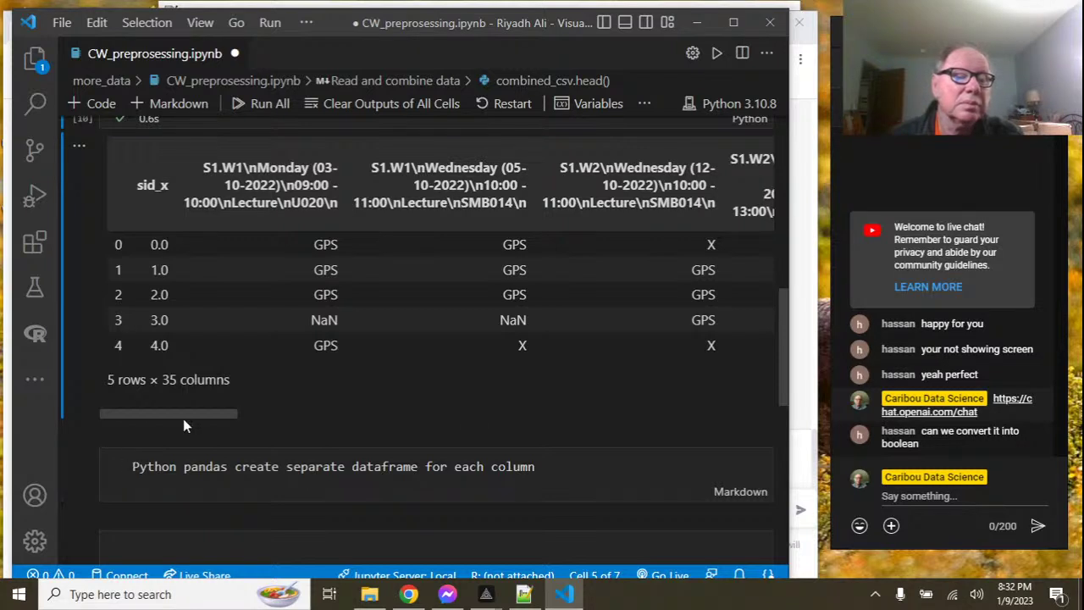
# Add an empty code cell below the combined_csv.head() output and highlight NaN and X entries in the table.
pyautogui.click(372, 426)
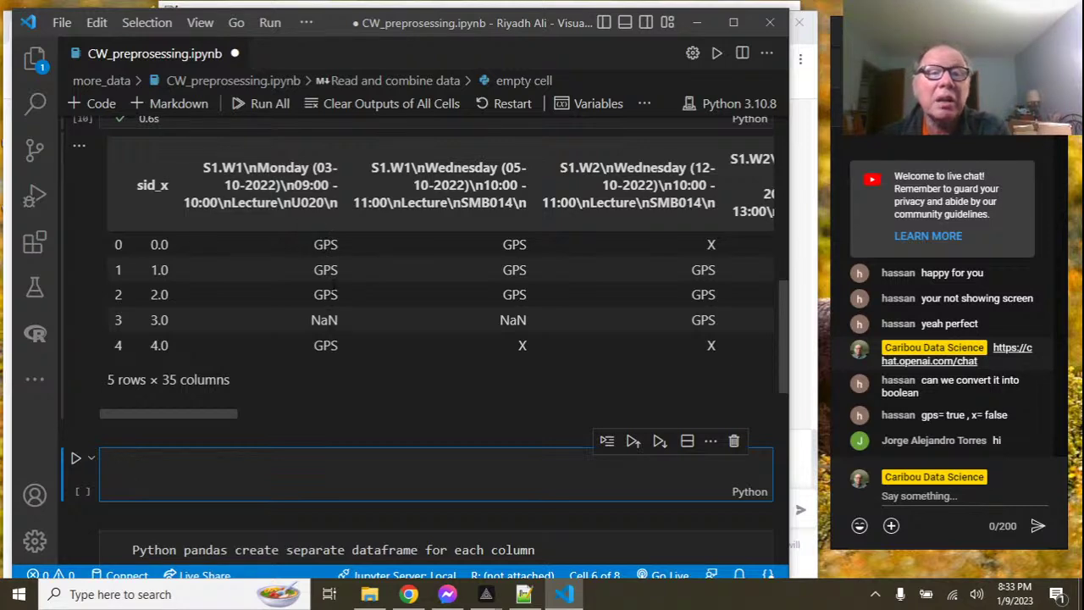
pyautogui.moveTo(338, 320); pyautogui.dragTo(317, 320)
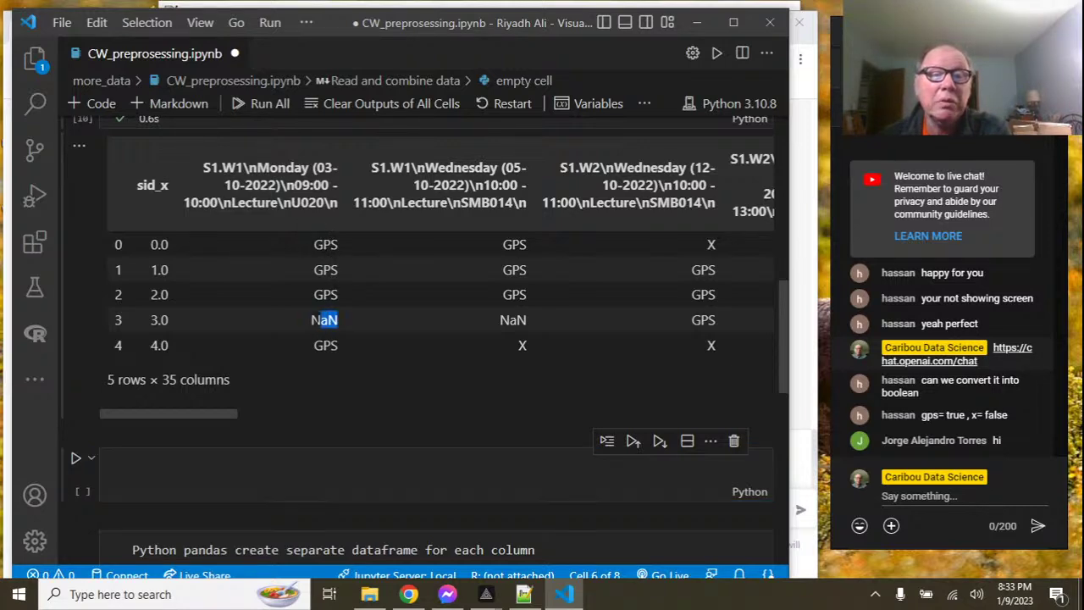
pyautogui.click(523, 346)
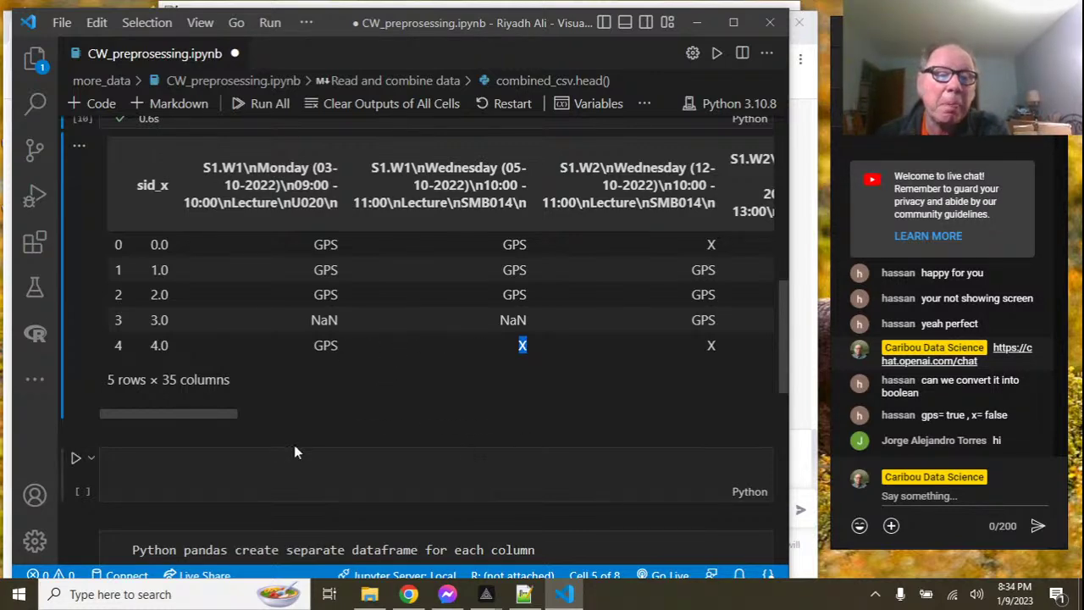
pyautogui.moveTo(226, 414); pyautogui.dragTo(152, 410)
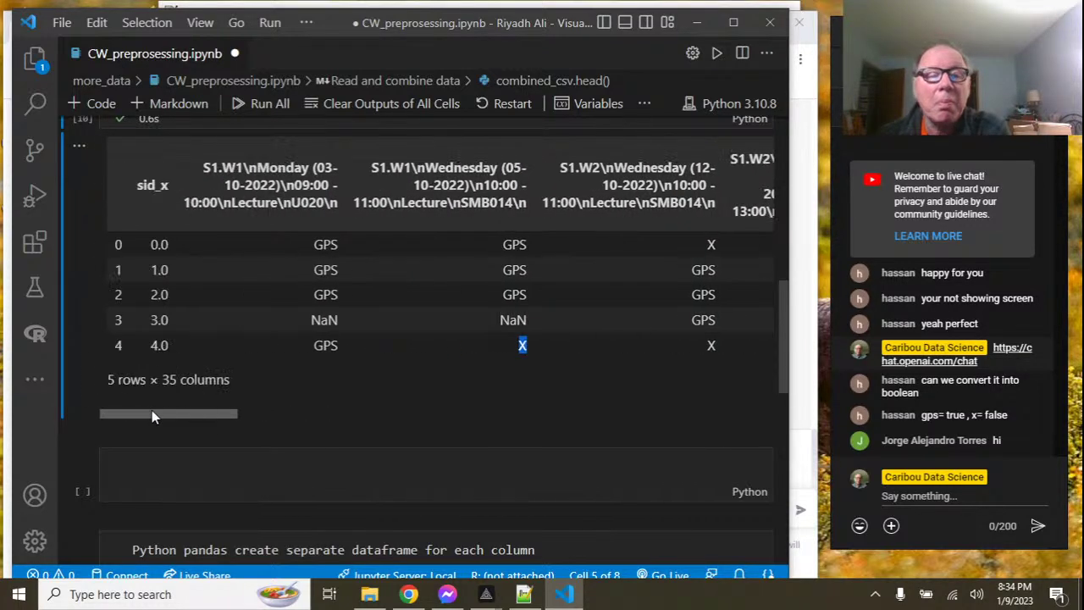
# Enter combined_csv.columns in the new code cell, run it and look through the column names.
pyautogui.click(166, 459)
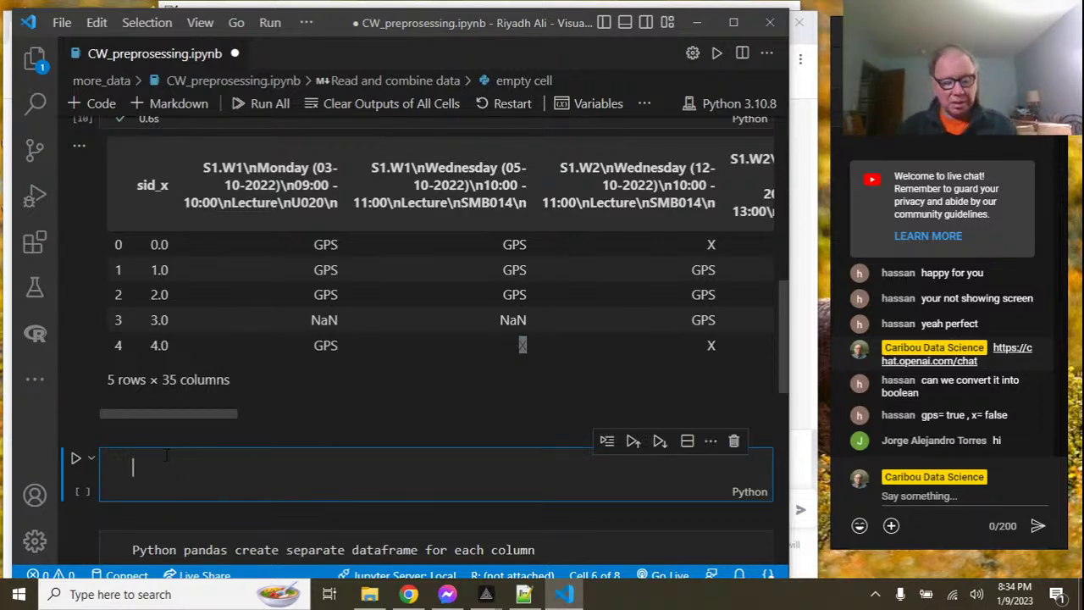
pyautogui.write('com')
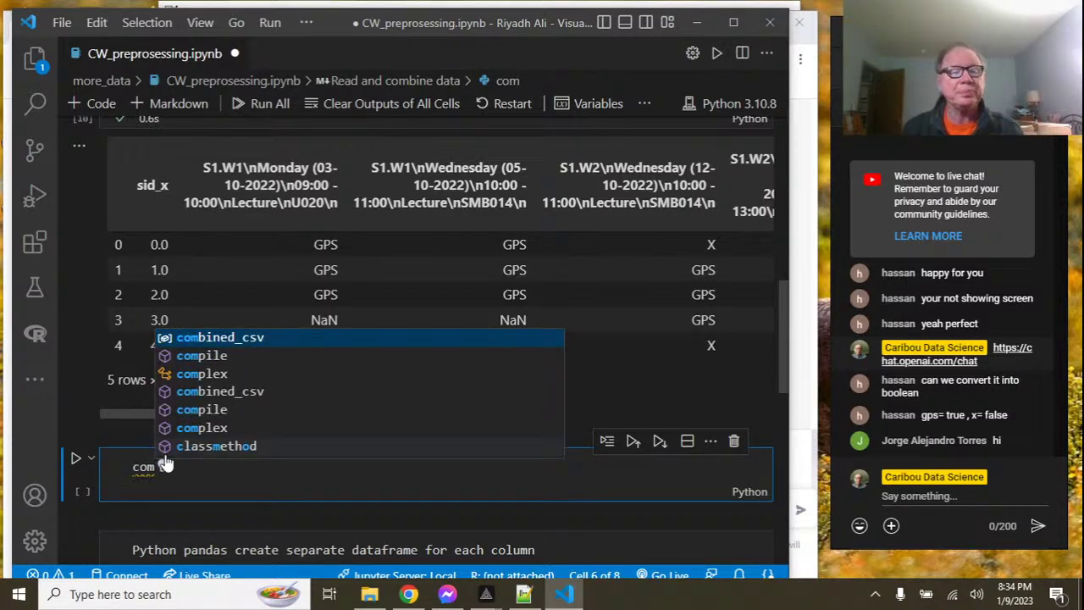
pyautogui.click(227, 342)
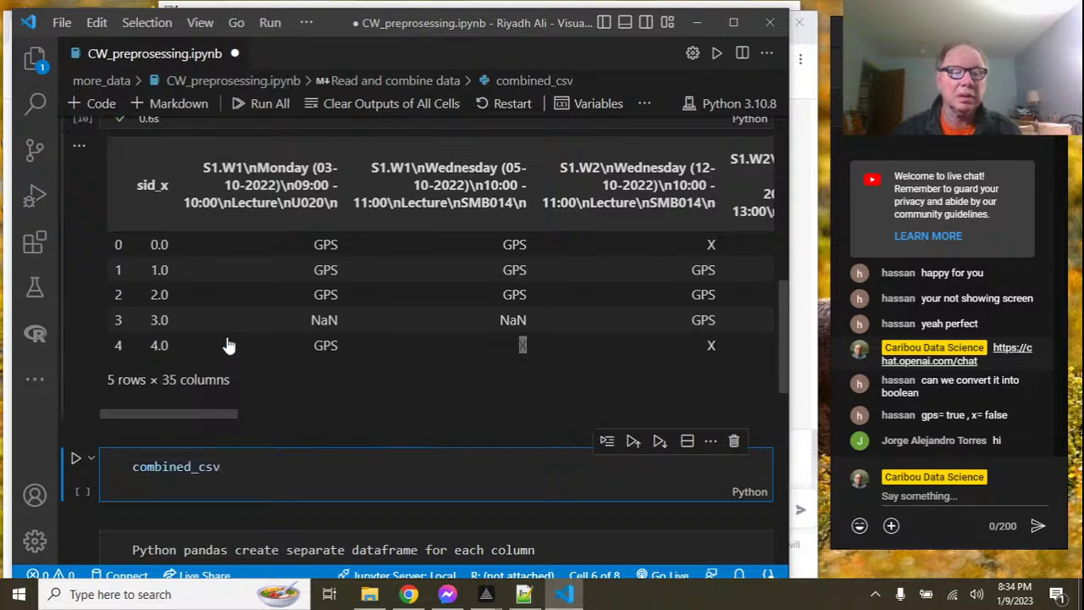
pyautogui.write('.')
pyautogui.write('lum')
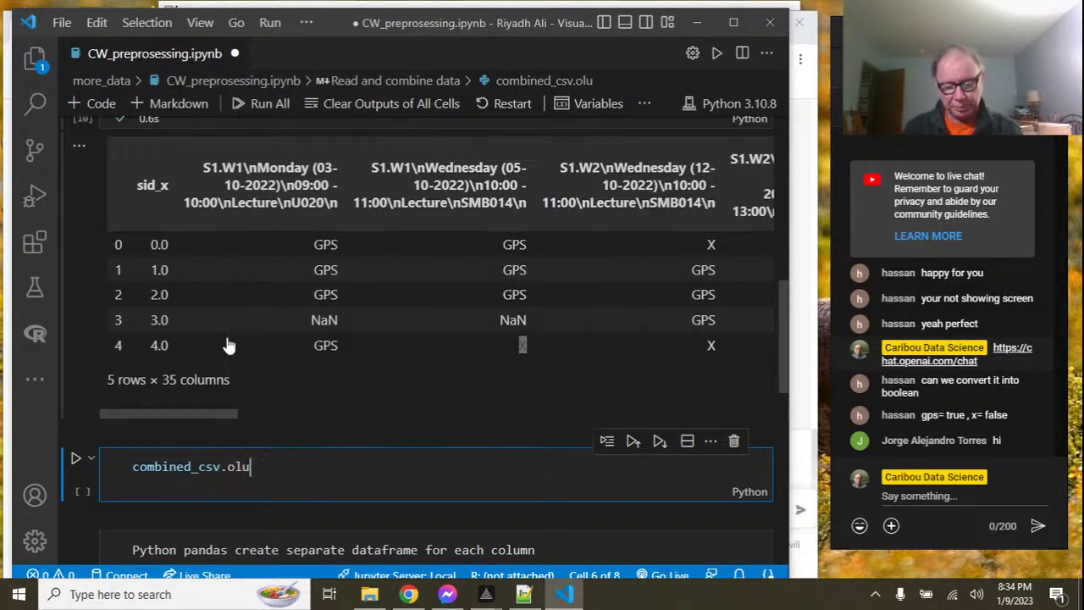
pyautogui.press('BackSpace')
pyautogui.press('BackSpace')
pyautogui.press('BackSpace')
pyautogui.press('BackSpace')
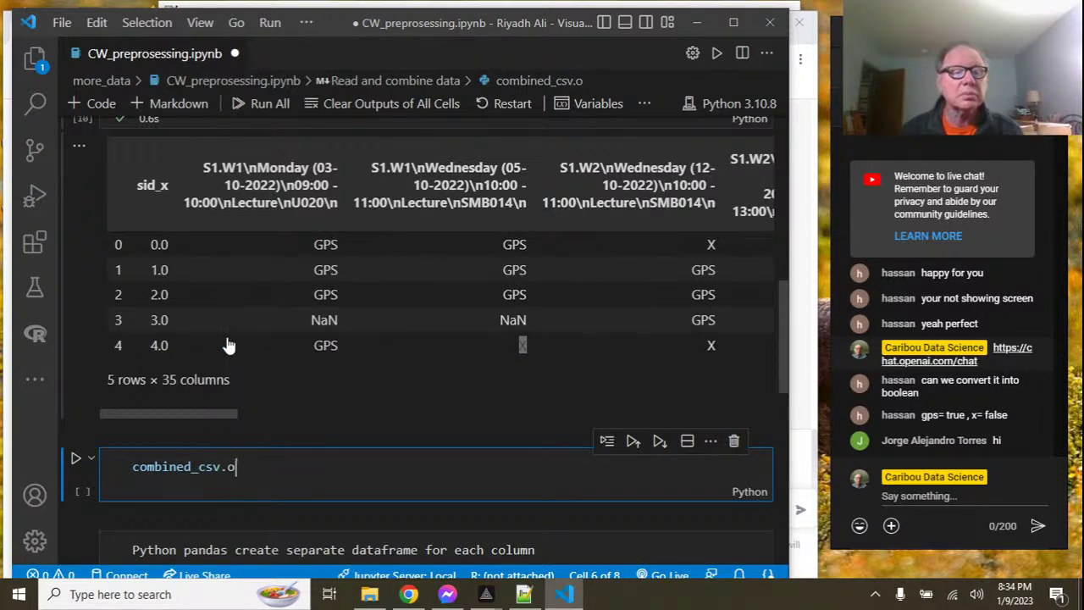
pyautogui.write('colu')
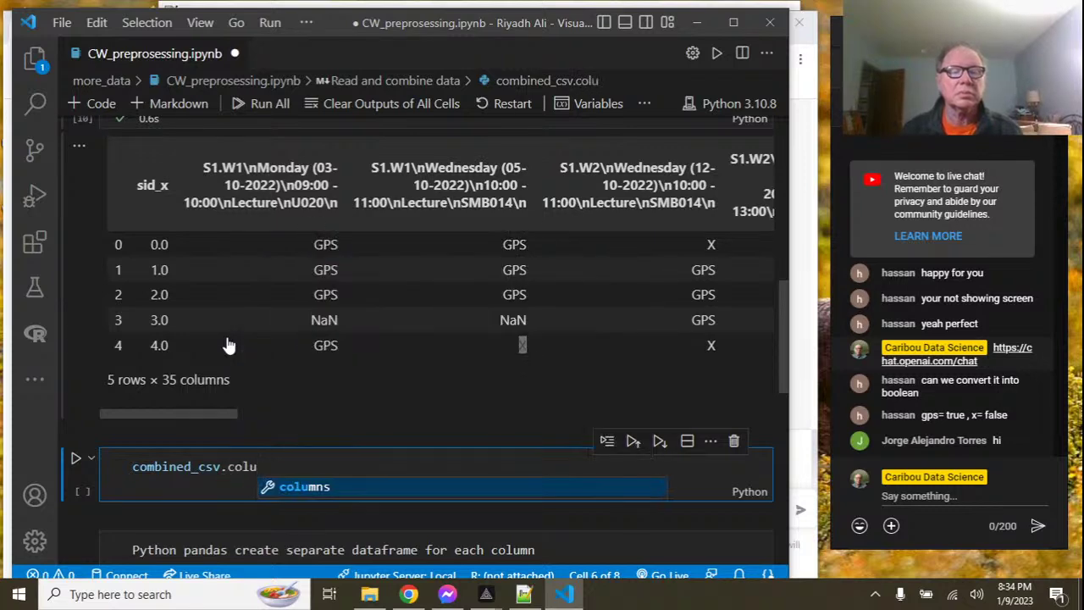
pyautogui.click(296, 487)
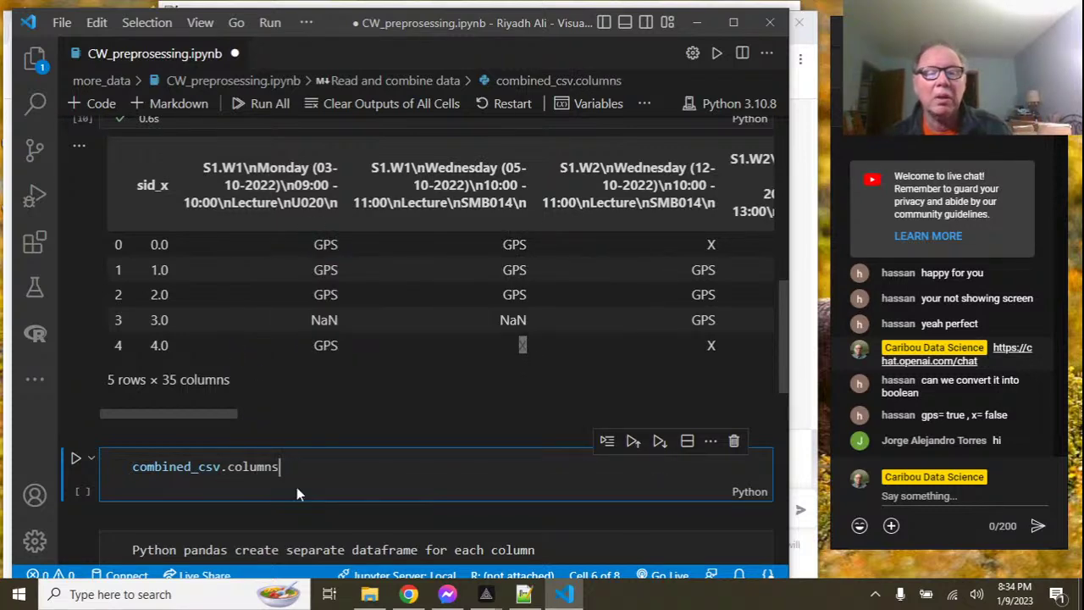
pyautogui.click(76, 461)
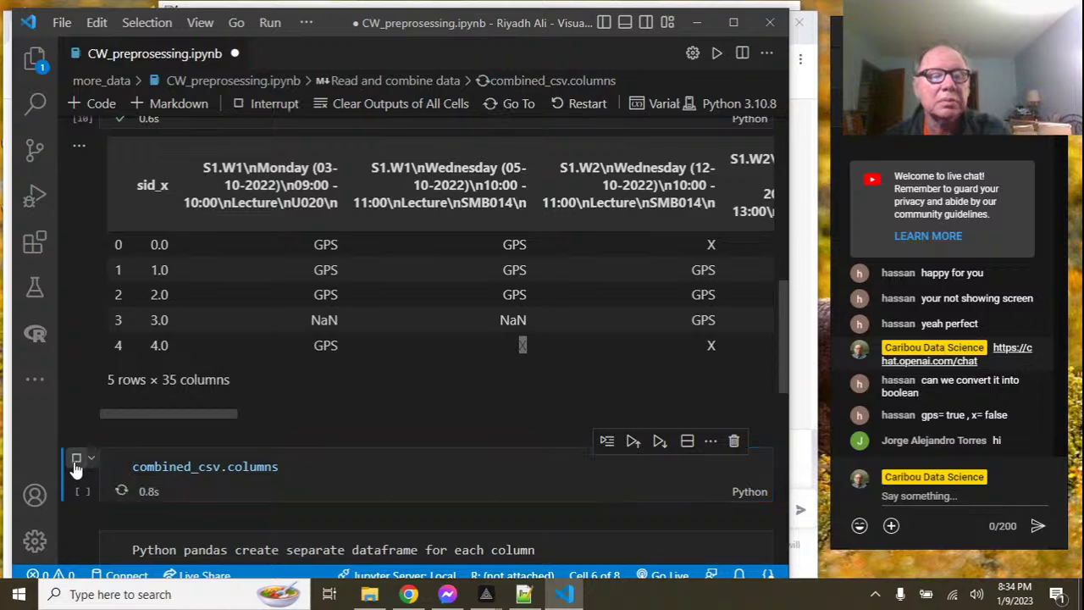
pyautogui.scroll(-2, 173, 431)
pyautogui.scroll(-2, 424, 356)
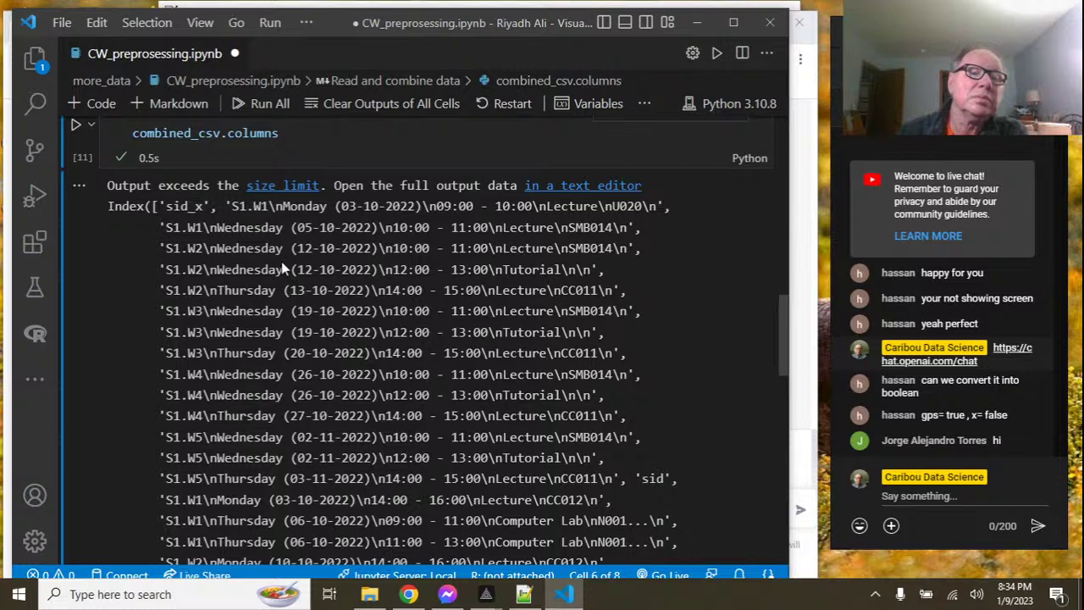
# Replace the columns code with combined_csv['sid_x'] and run the cell to view that column.
pyautogui.click(300, 138)
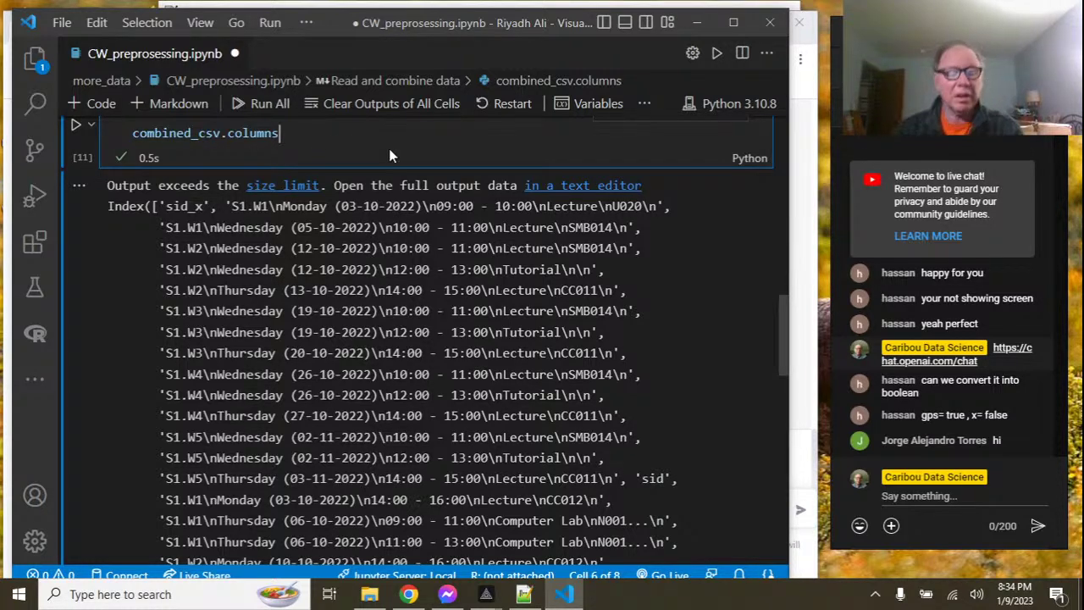
pyautogui.press('BackSpace')
pyautogui.press('BackSpace')
pyautogui.press('BackSpace')
pyautogui.press('BackSpace')
pyautogui.press('BackSpace')
pyautogui.press('BackSpace')
pyautogui.press('BackSpace')
pyautogui.press('BackSpace')
pyautogui.press('BackSpace')
pyautogui.press('BackSpace')
pyautogui.press('BackSpace')
pyautogui.press('BackSpace')
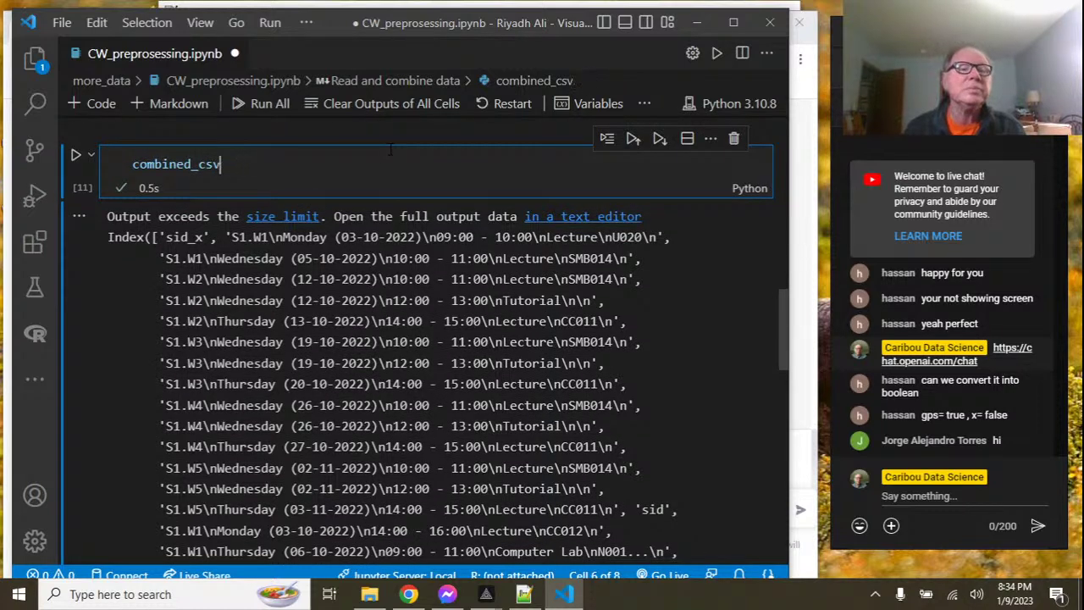
pyautogui.write('_s')
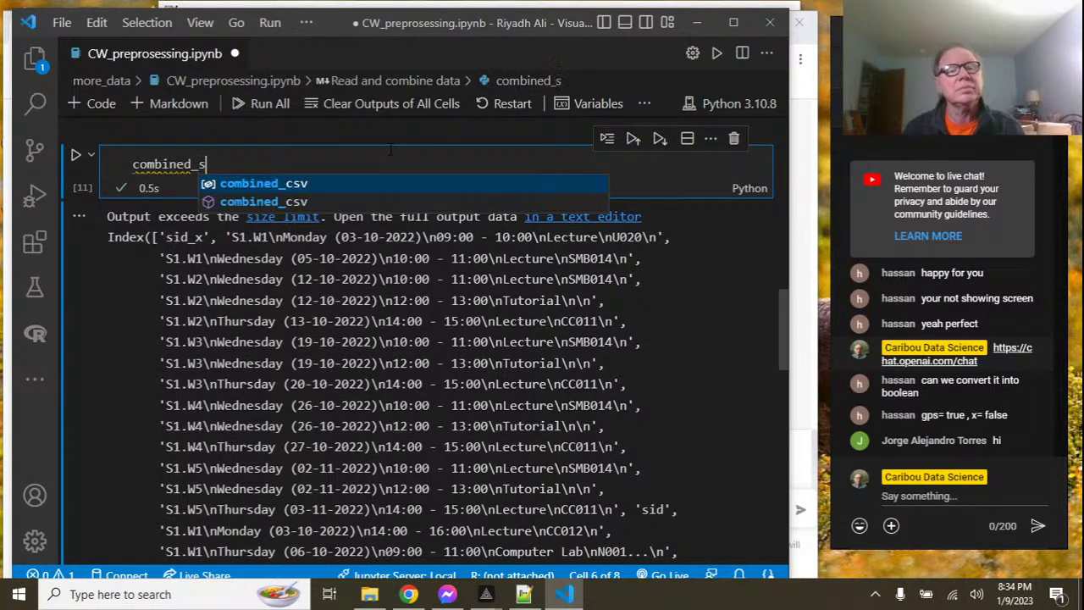
pyautogui.click(302, 185)
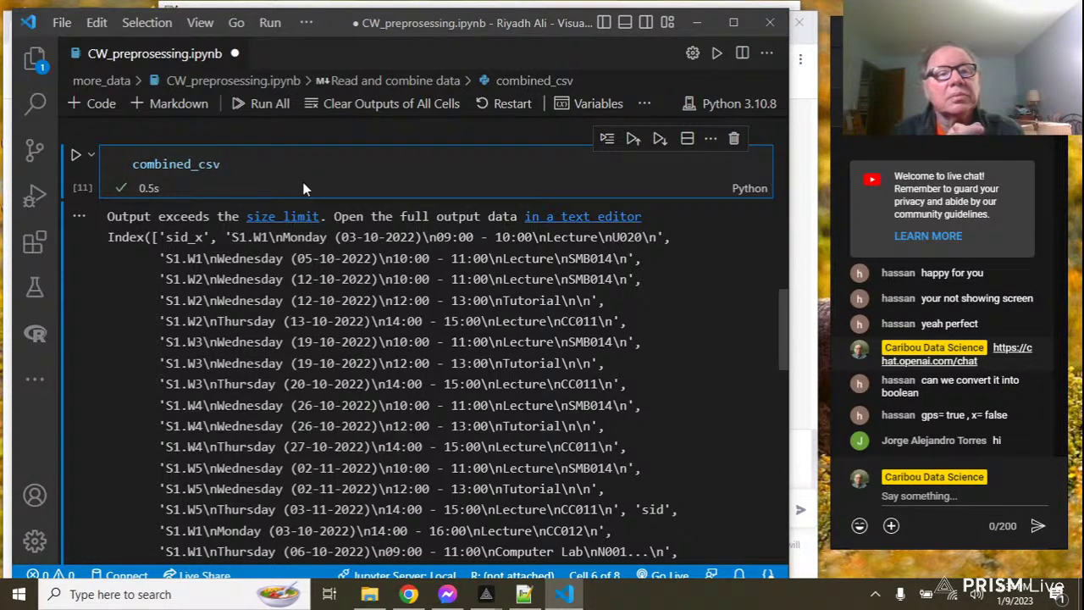
pyautogui.write("['")
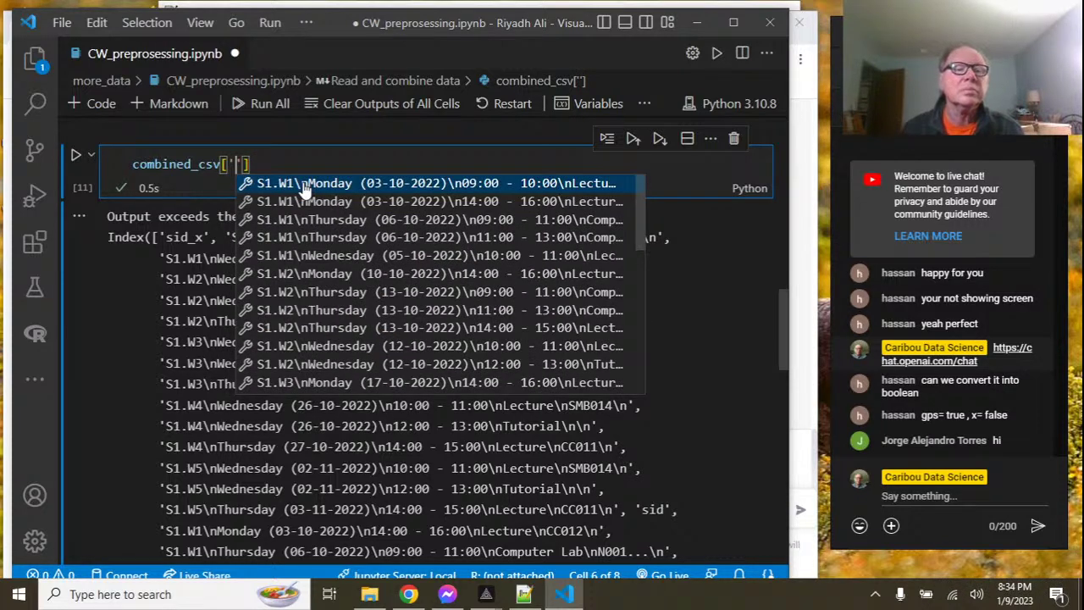
pyautogui.write('sid_x')
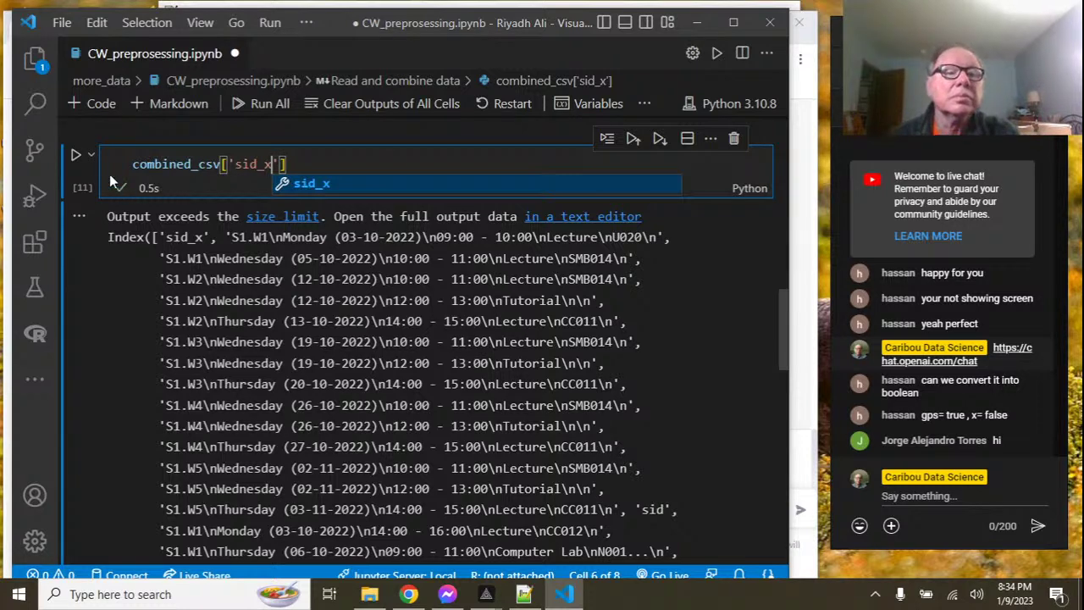
pyautogui.click(75, 155)
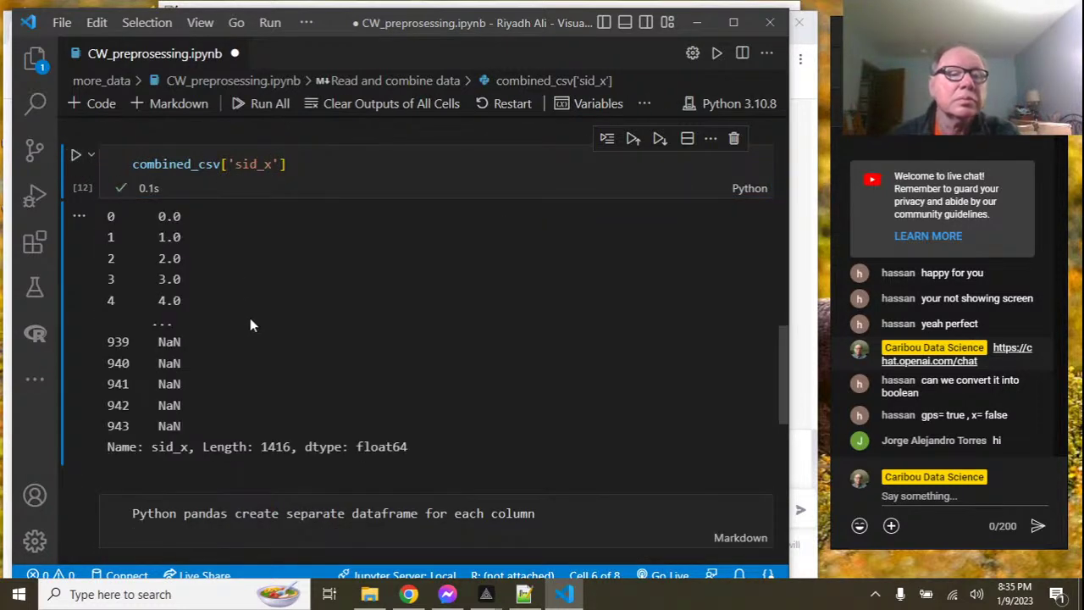
pyautogui.scroll(2, 258, 352)
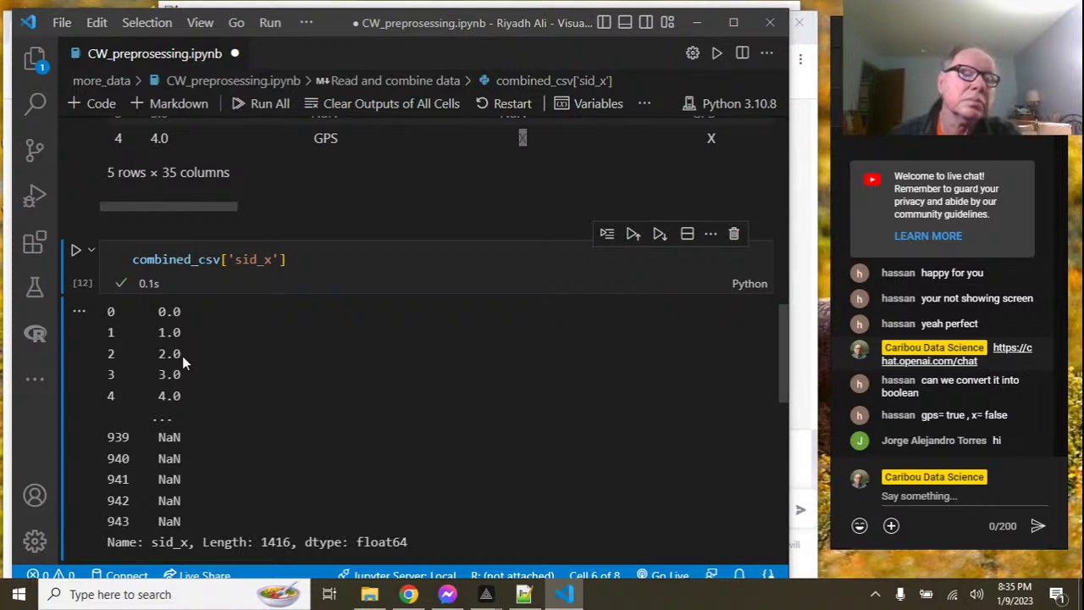
# Change the combined_csv['sid_x'] code to combined_csv.head(), run the cell and look over the resulting table.
pyautogui.click(301, 261)
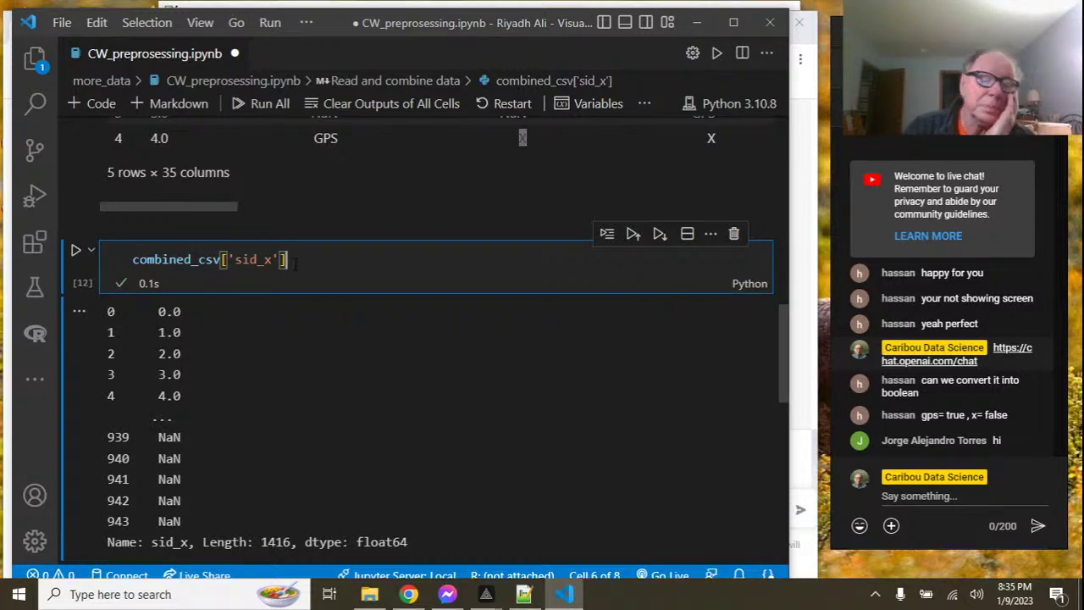
pyautogui.press('BackSpace')
pyautogui.press('BackSpace')
pyautogui.press('BackSpace')
pyautogui.press('BackSpace')
pyautogui.press('BackSpace')
pyautogui.press('BackSpace')
pyautogui.press('BackSpace')
pyautogui.press('BackSpace')
pyautogui.press('BackSpace')
pyautogui.write('.head')
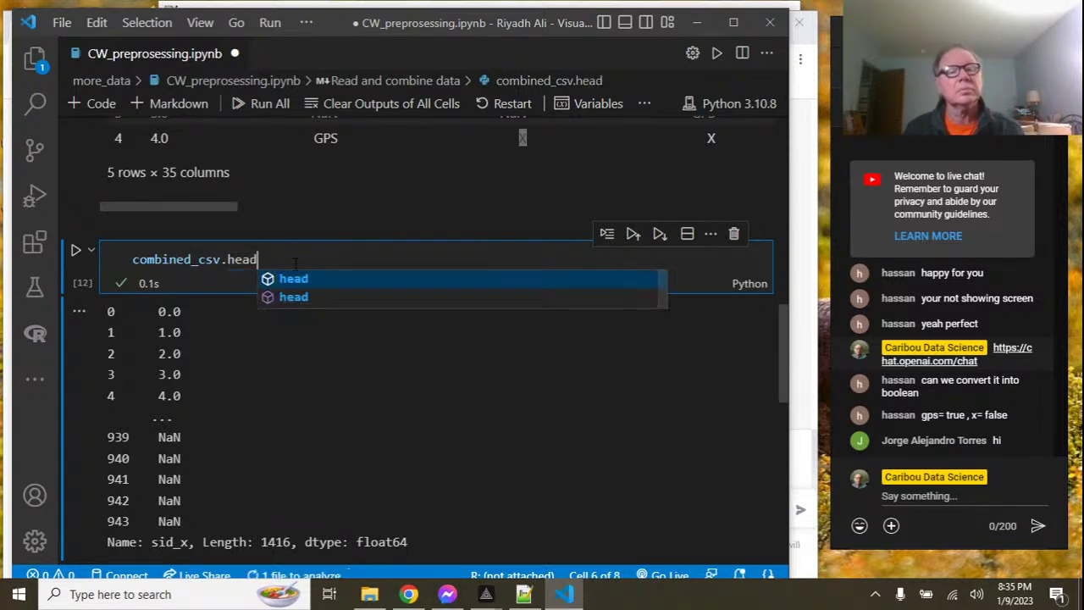
pyautogui.write('()')
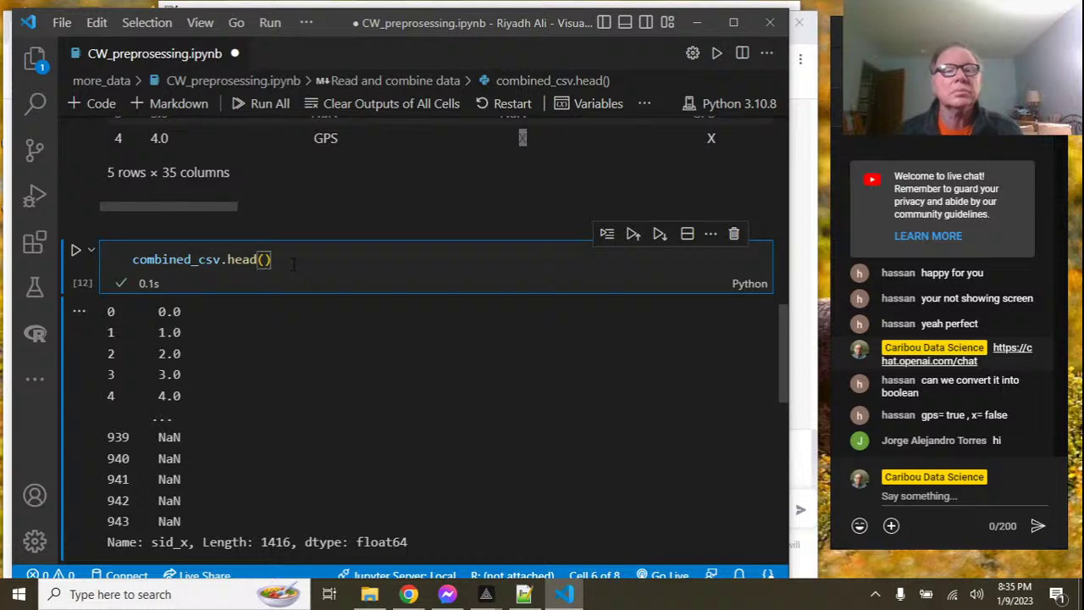
pyautogui.click(78, 255)
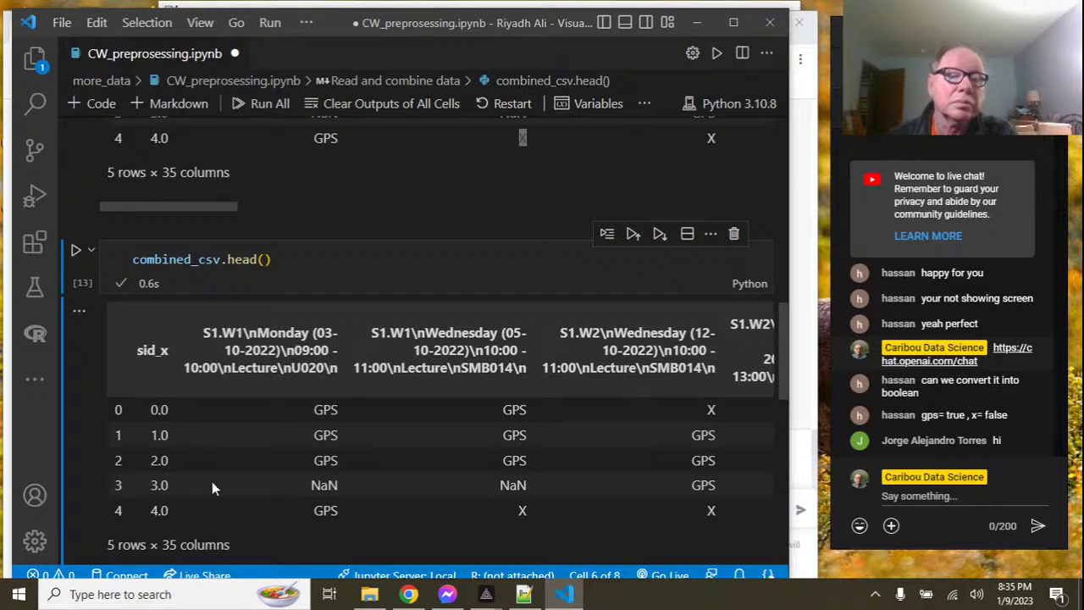
pyautogui.scroll(-3, 292, 483)
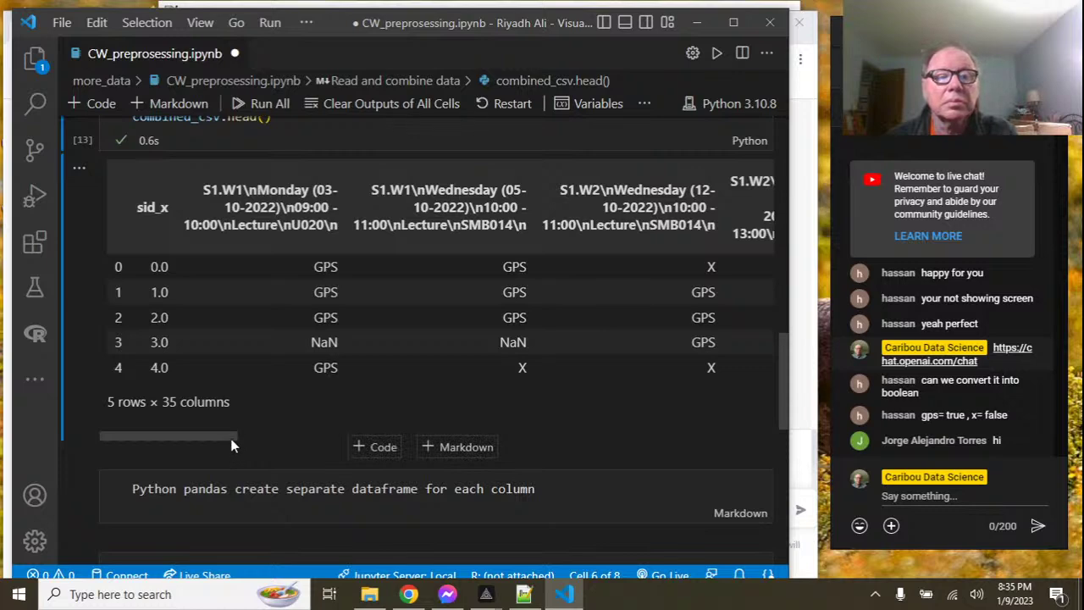
pyautogui.moveTo(213, 435)
pyautogui.mouseDown()
pyautogui.moveTo(747, 434)
pyautogui.moveTo(194, 442)
pyautogui.mouseUp()
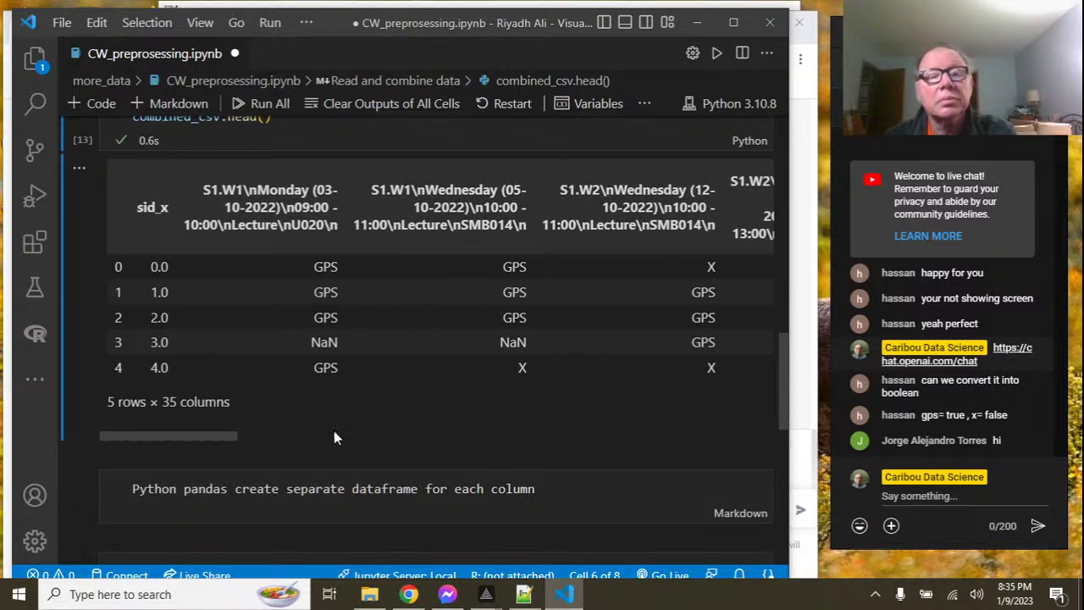
pyautogui.moveTo(237, 437); pyautogui.dragTo(181, 435)
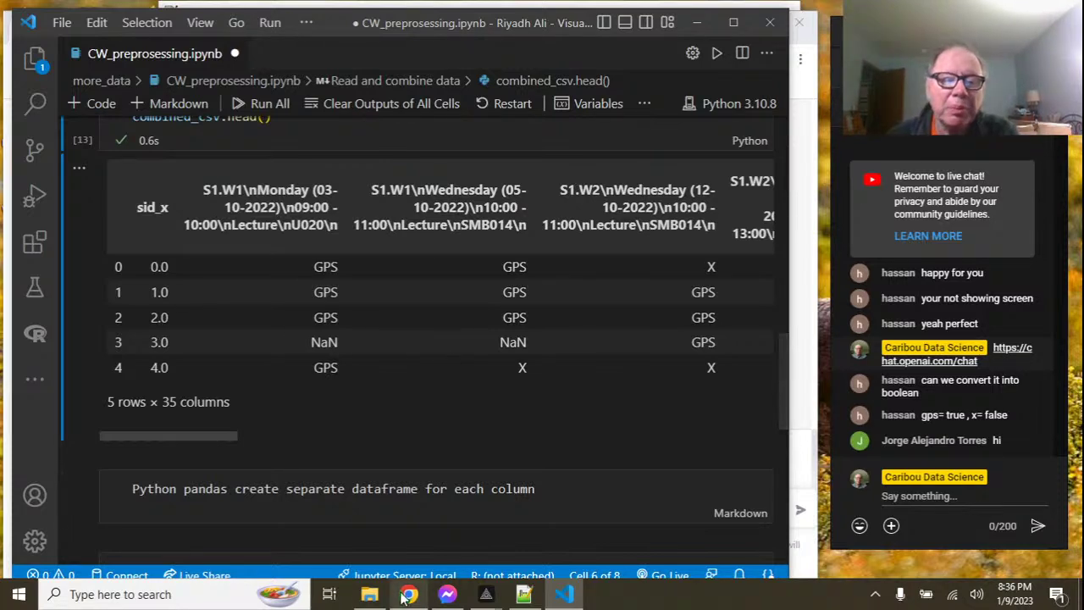
# Open Doc22.docx from the parent folder of more_data and dismiss the Dictate tip in Word.
pyautogui.click(369, 594)
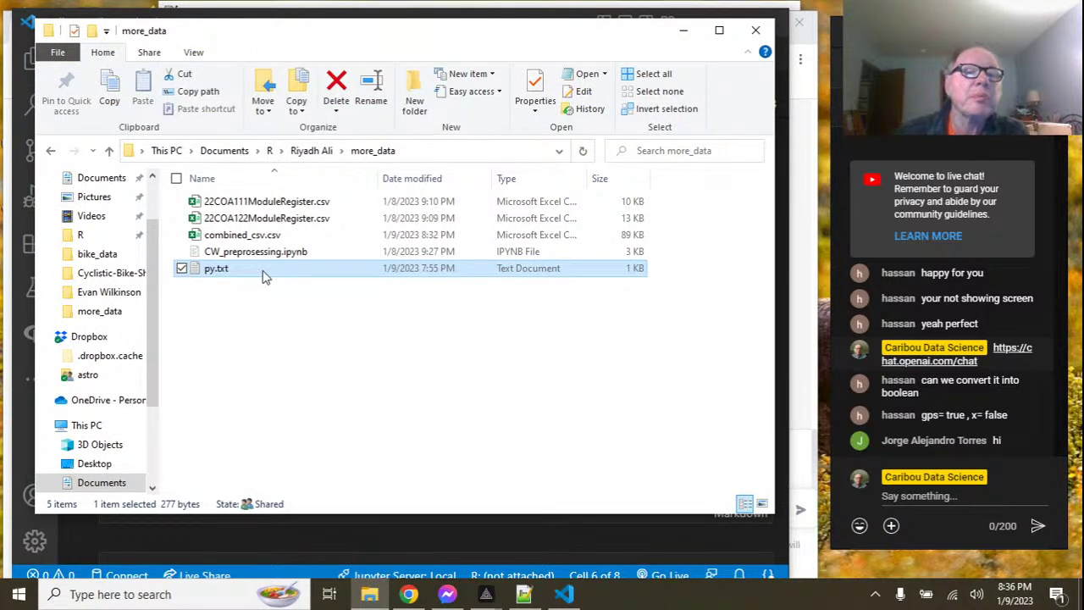
pyautogui.click(313, 151)
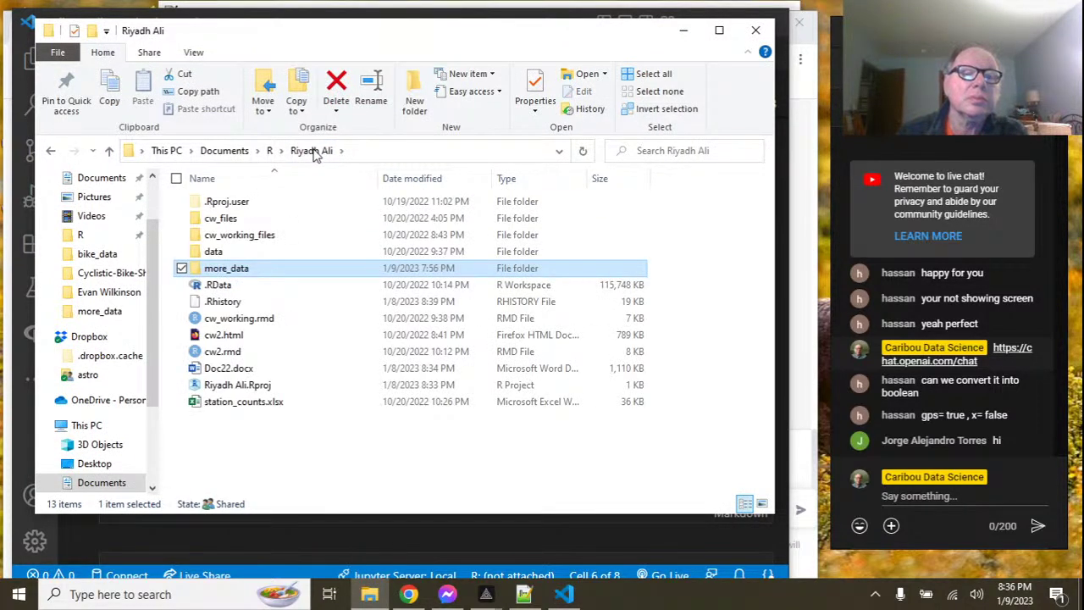
pyautogui.doubleClick(237, 370)
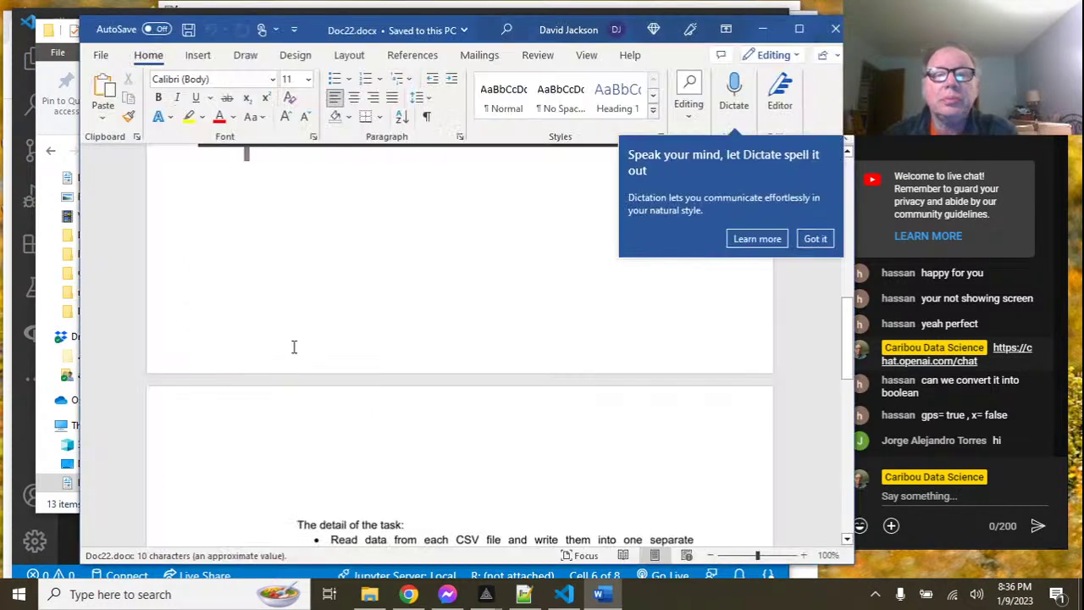
pyautogui.click(815, 238)
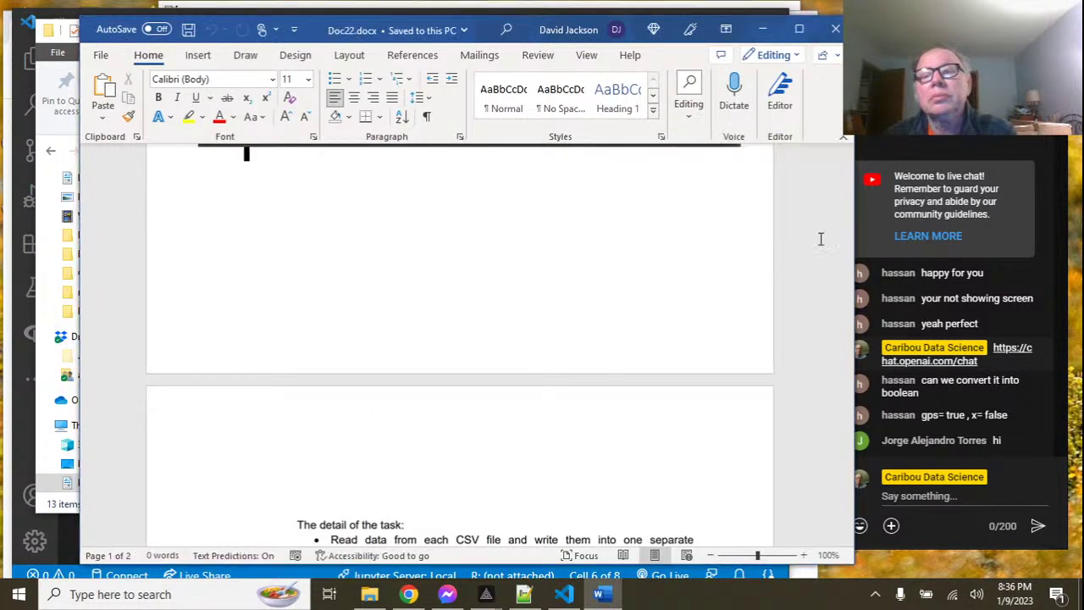
# Go to the start of Doc22.docx and read section 1.1 Overview with its example attendance table.
pyautogui.scroll(4, 585, 249)
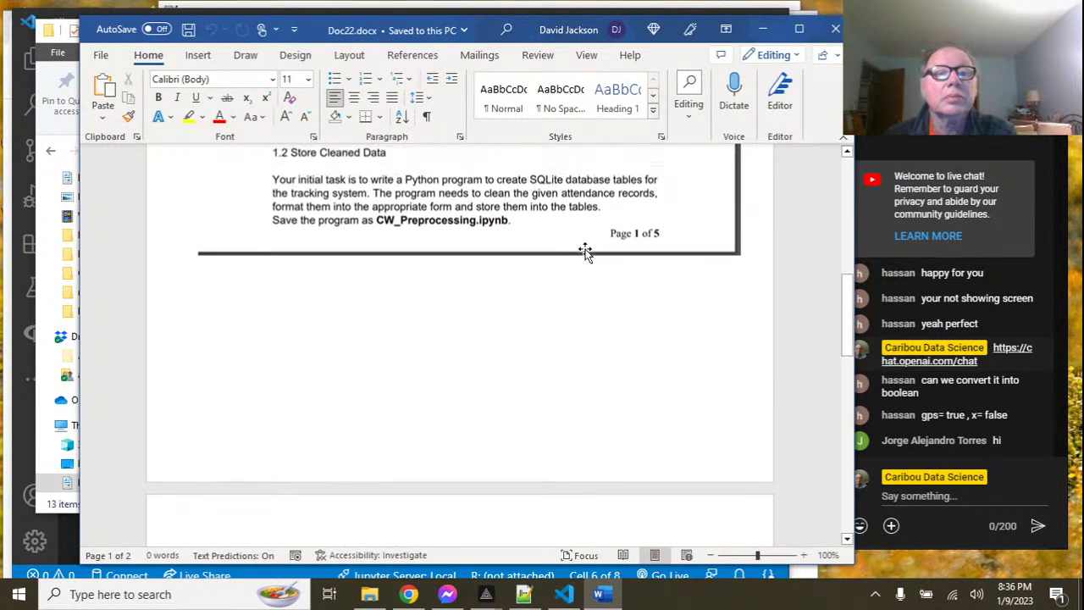
pyautogui.scroll(-5, 585, 252)
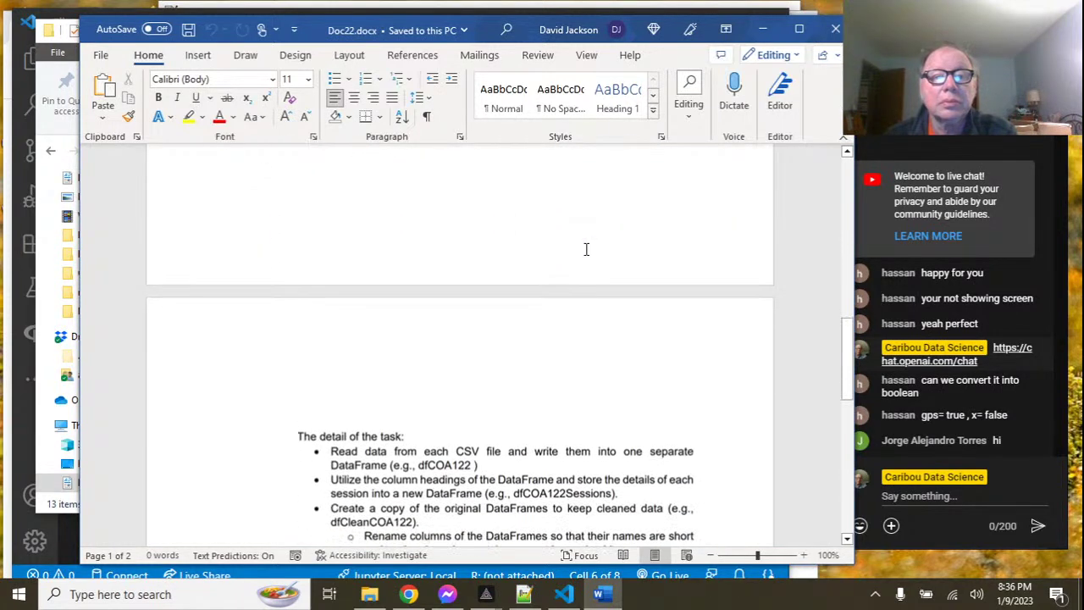
pyautogui.scroll(4, 585, 249)
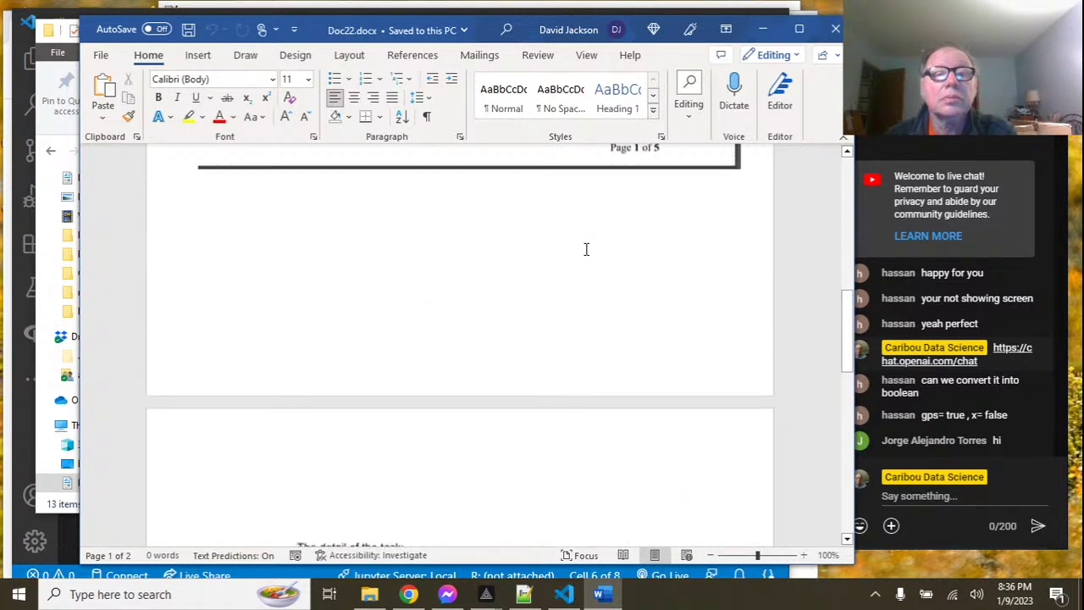
pyautogui.scroll(3, 585, 249)
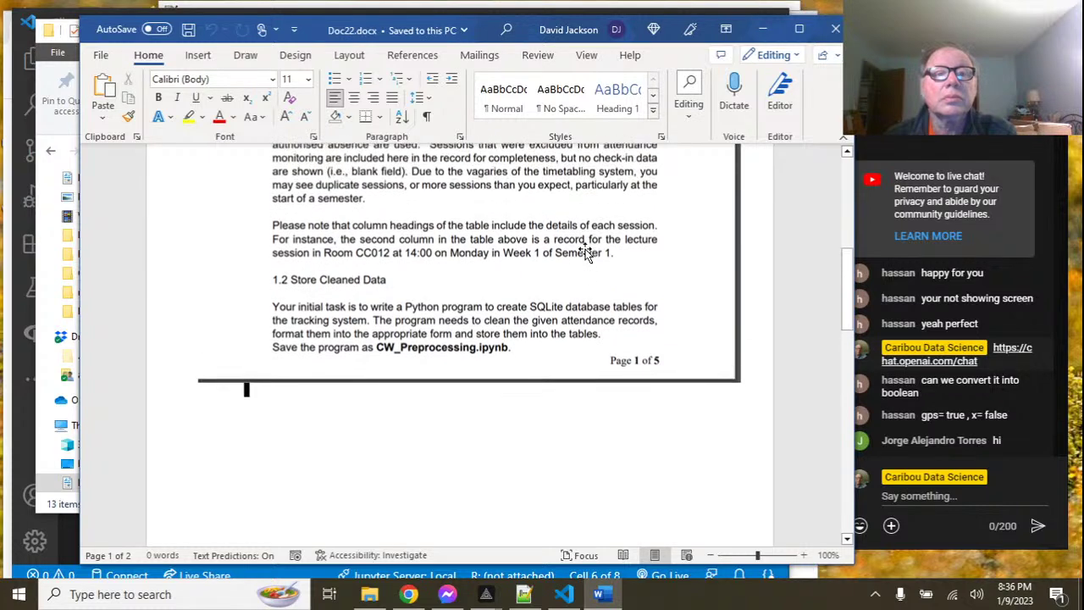
pyautogui.scroll(4, 585, 252)
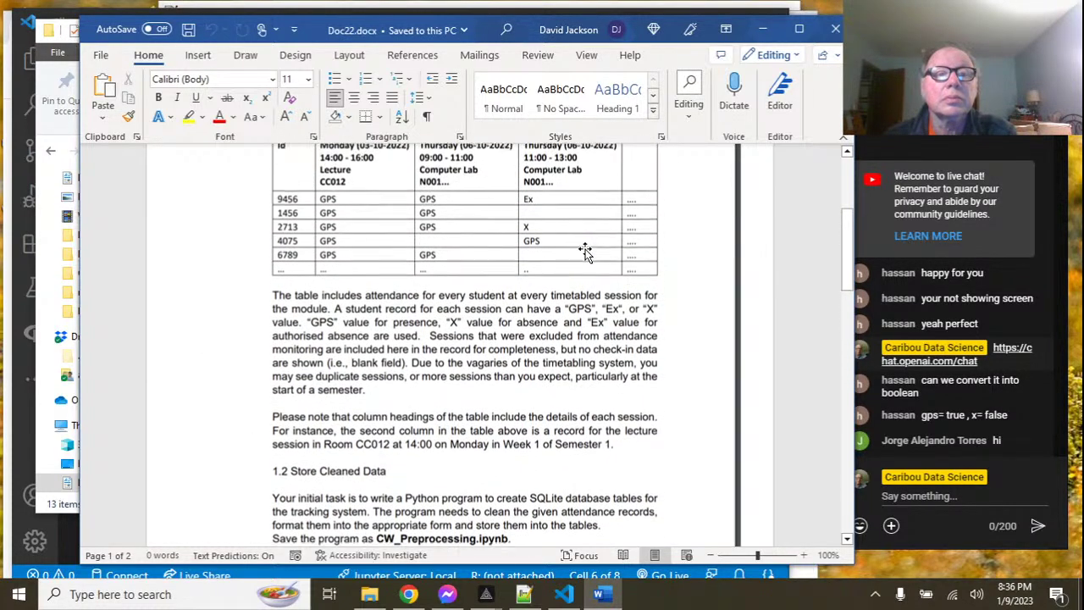
pyautogui.scroll(2, 585, 251)
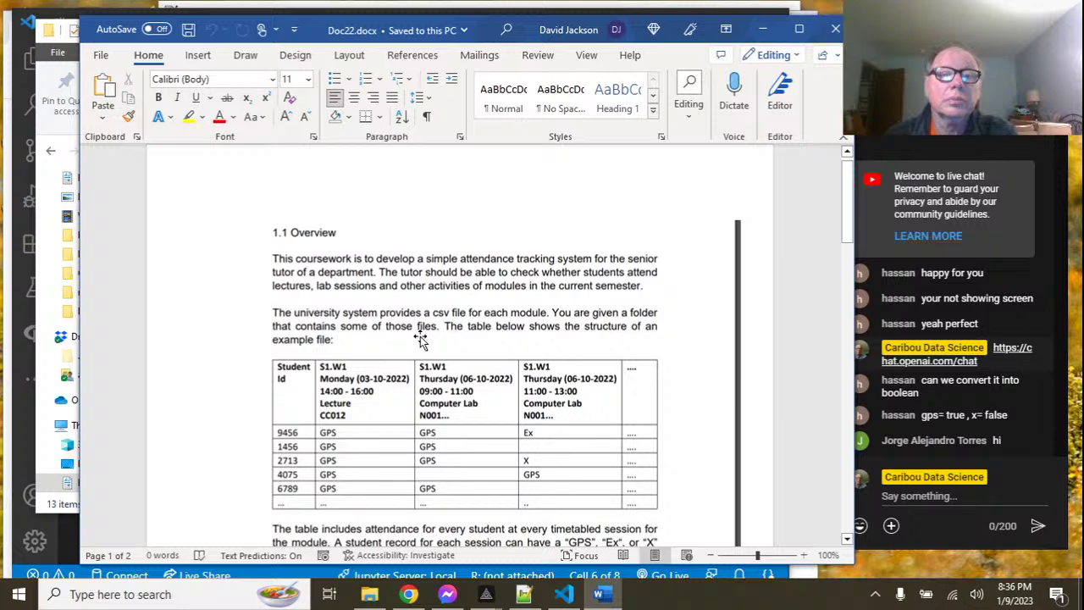
pyautogui.scroll(-1, 420, 338)
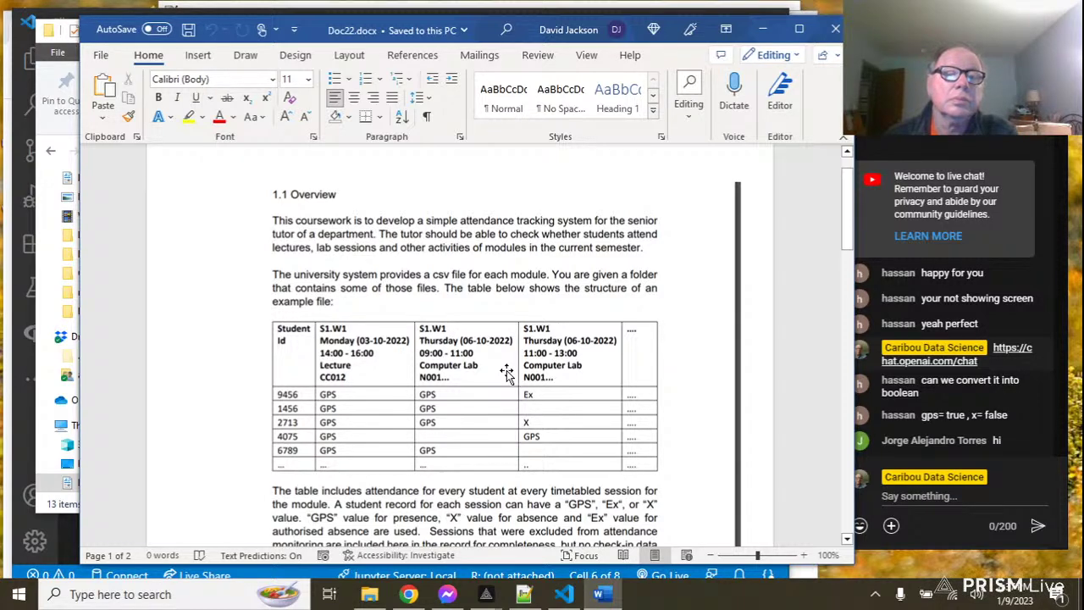
pyautogui.scroll(-1, 506, 373)
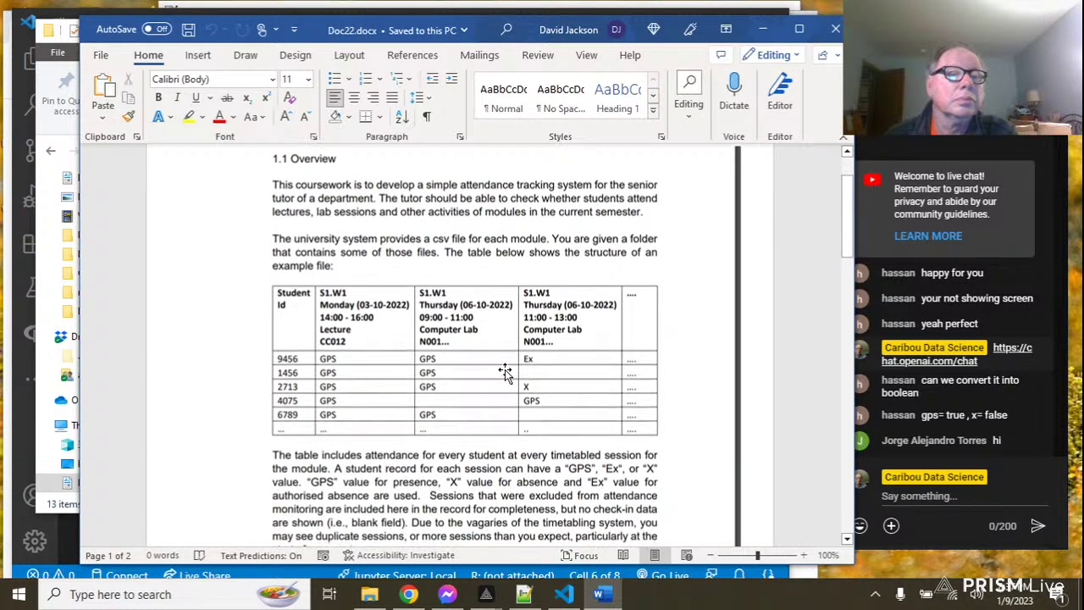
# Read on through the attendance value notes, section 1.2 Store Cleaned Data and the task detail list.
pyautogui.scroll(-3, 505, 373)
pyautogui.scroll(-1, 506, 373)
pyautogui.scroll(-1, 505, 372)
pyautogui.scroll(2, 501, 373)
pyautogui.scroll(-1, 487, 368)
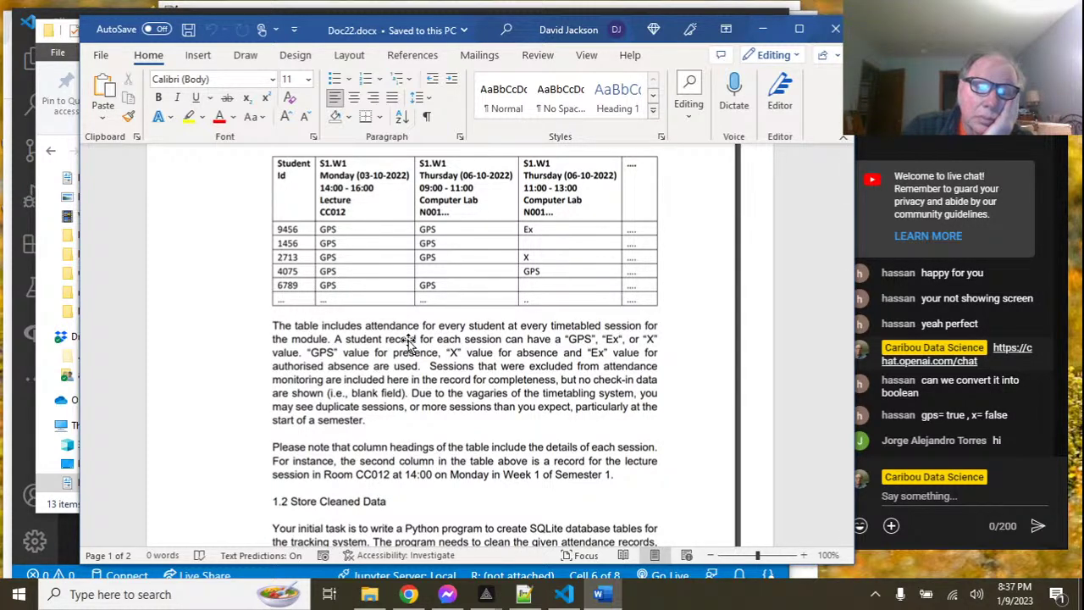
pyautogui.scroll(-1, 409, 341)
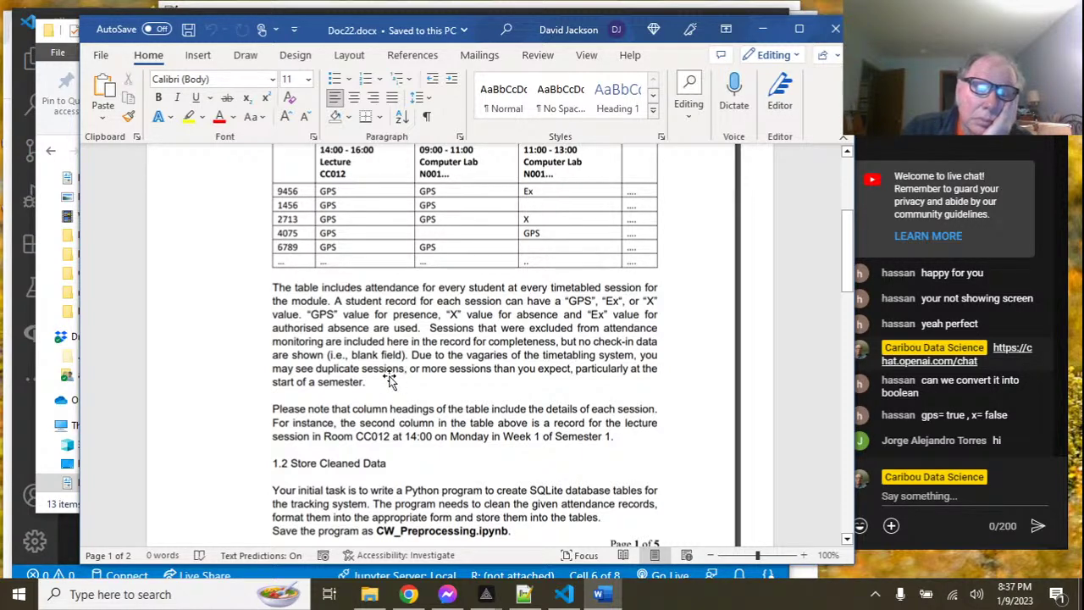
pyautogui.scroll(-2, 394, 380)
pyautogui.scroll(-2, 389, 380)
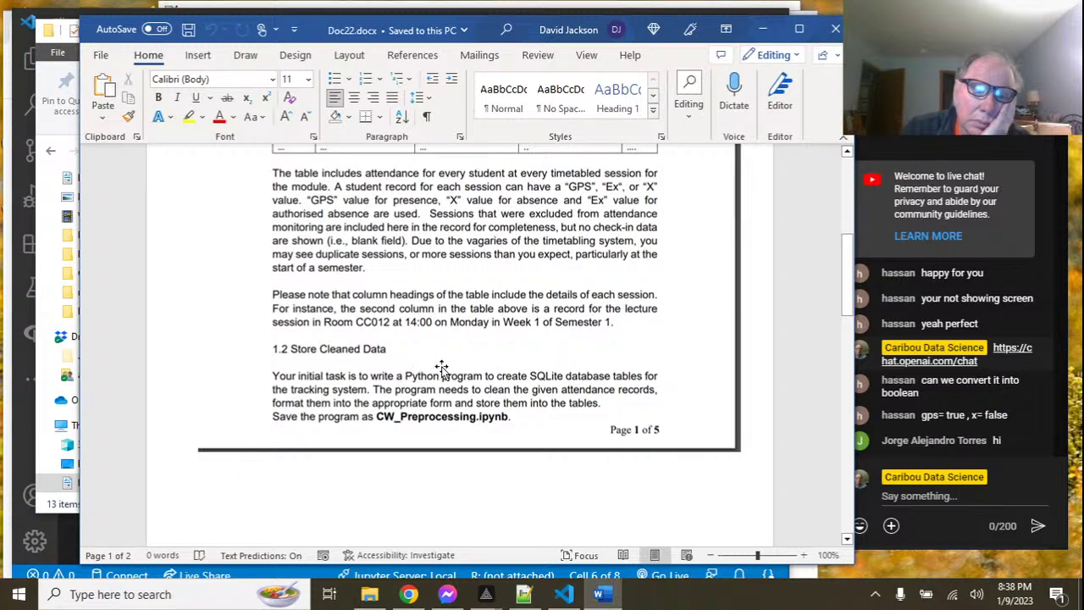
pyautogui.scroll(-6, 442, 368)
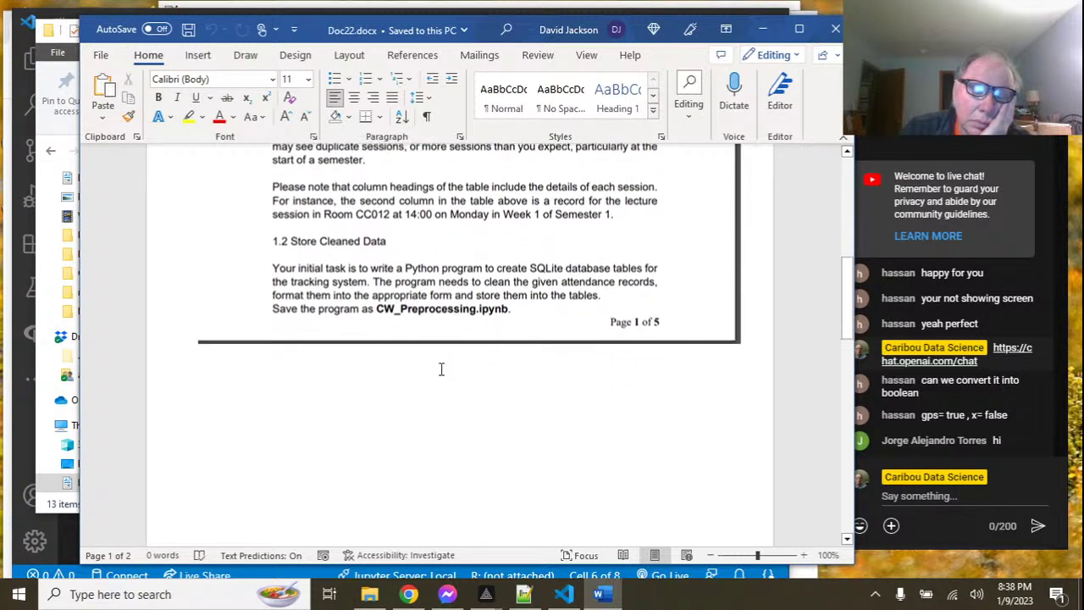
pyautogui.scroll(-8, 442, 368)
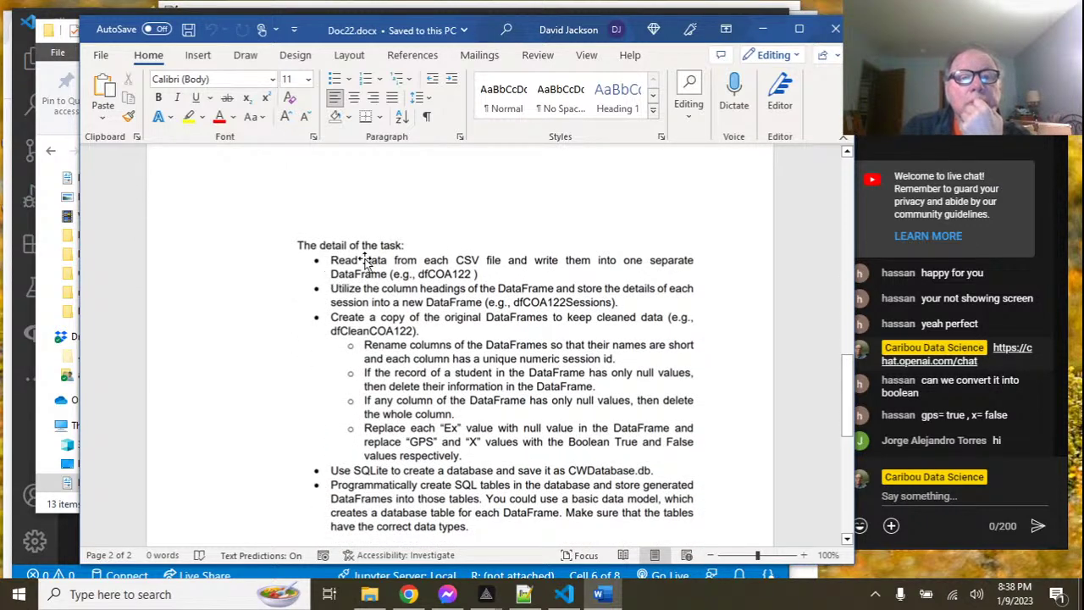
# Switch to the VS Code notebook, examine the combined_csv.head() columns and the sample column code, and recheck the task list in Word.
pyautogui.click(563, 595)
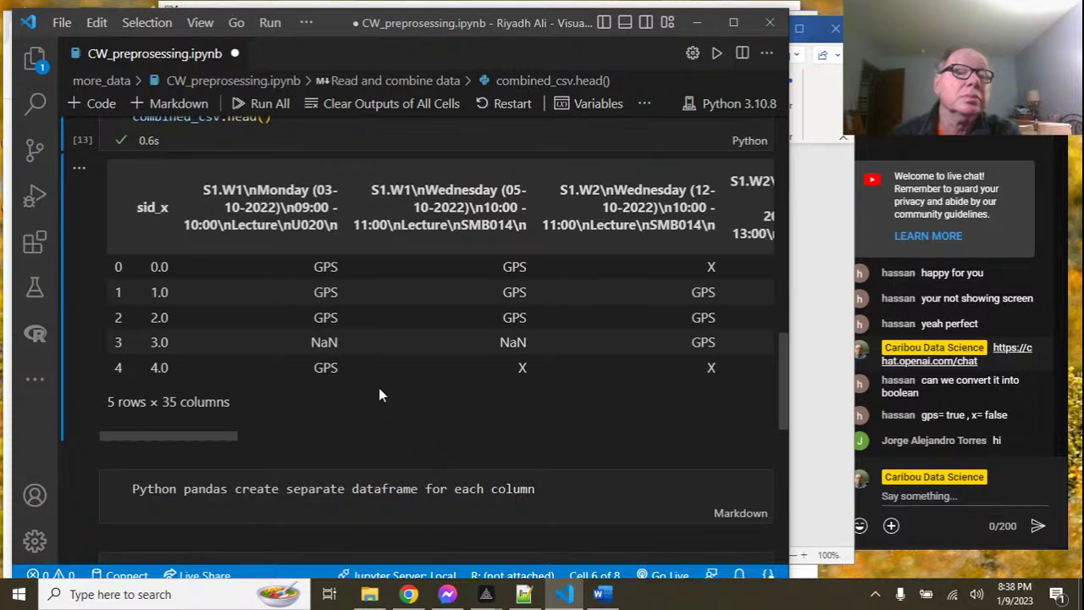
pyautogui.moveTo(233, 434); pyautogui.dragTo(255, 436)
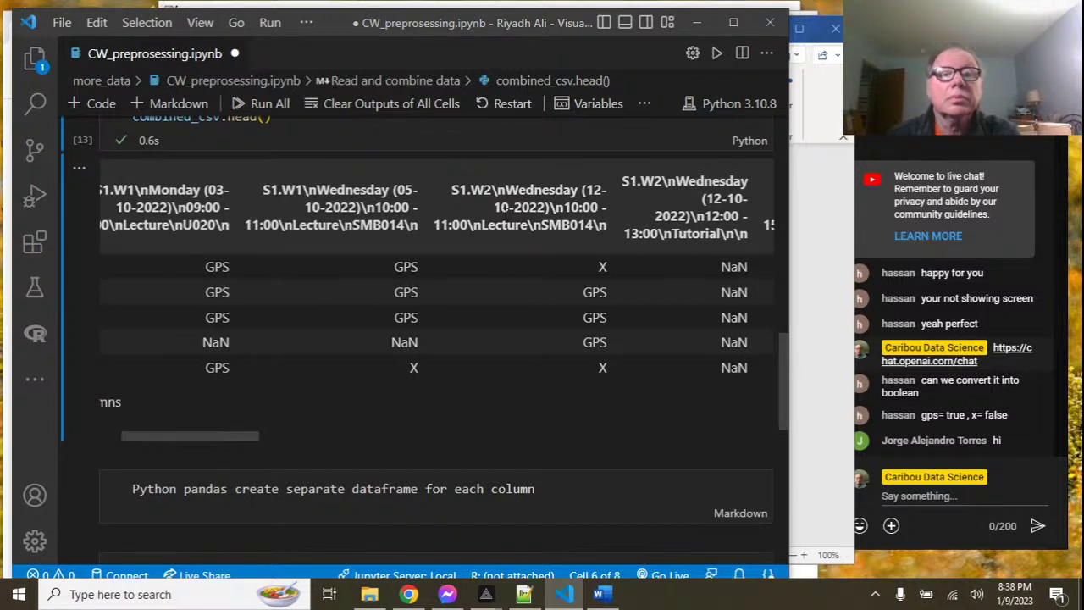
pyautogui.moveTo(251, 436); pyautogui.dragTo(199, 459)
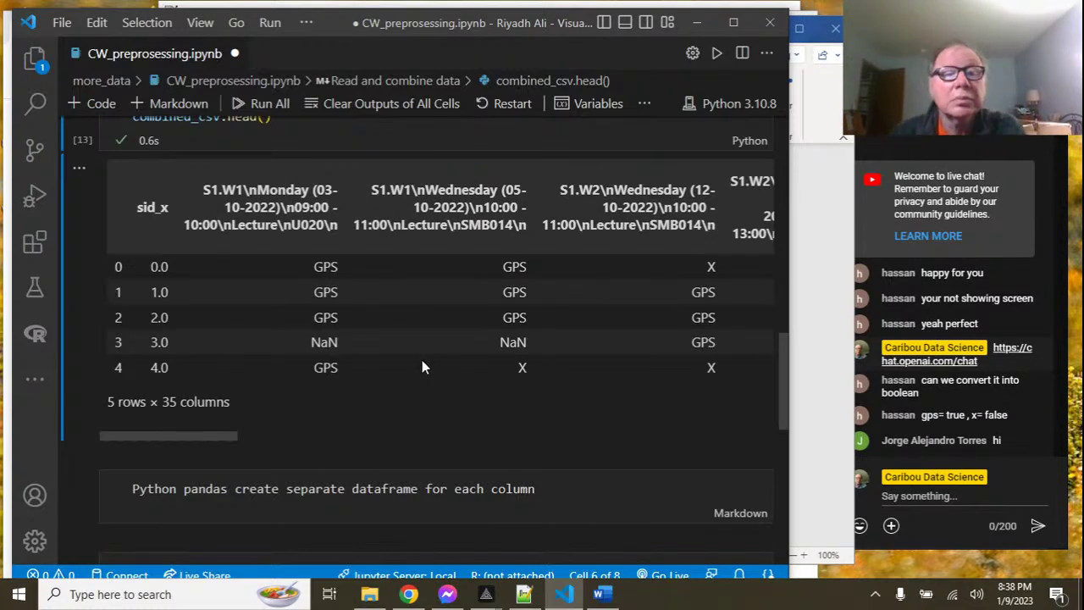
pyautogui.scroll(-4, 422, 367)
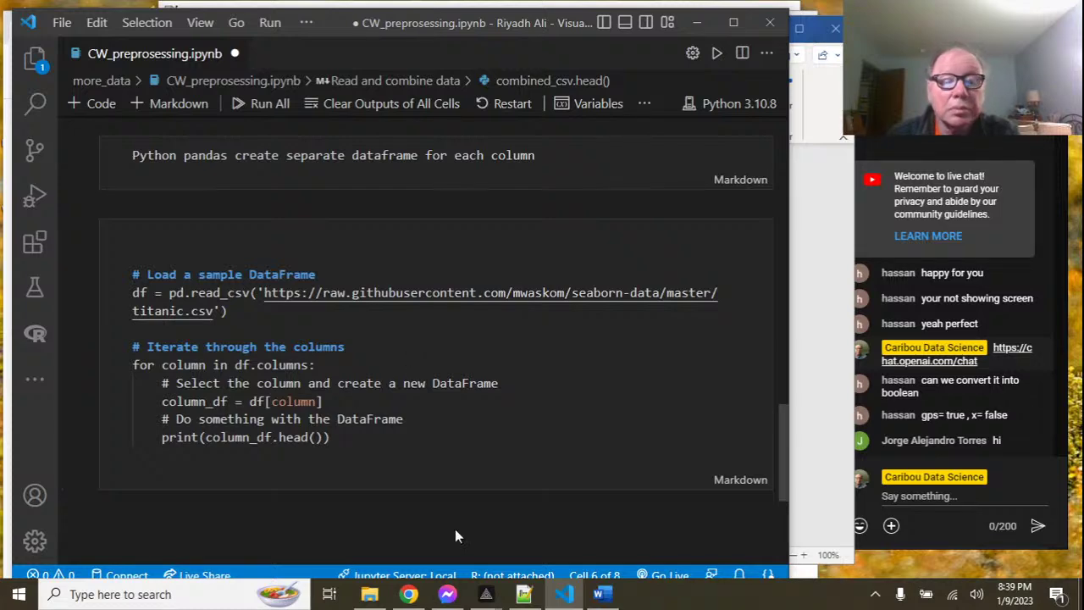
pyautogui.click(600, 595)
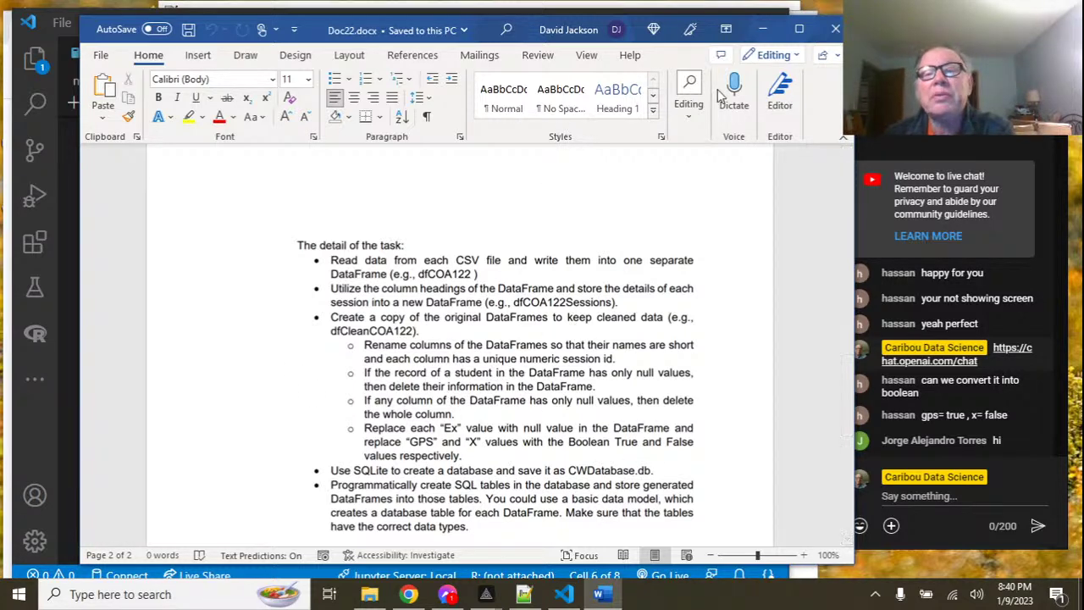
pyautogui.click(763, 29)
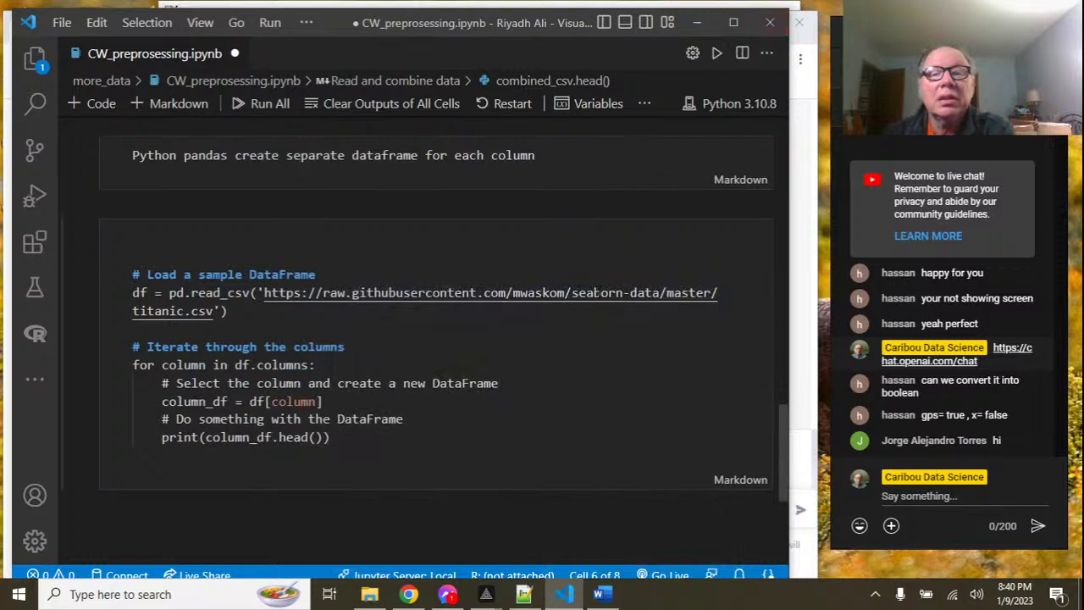
# Insert a code cell between the CSV export cell and the combined_csv.shape cell, and start it with combined_csv.
pyautogui.scroll(4, 599, 290)
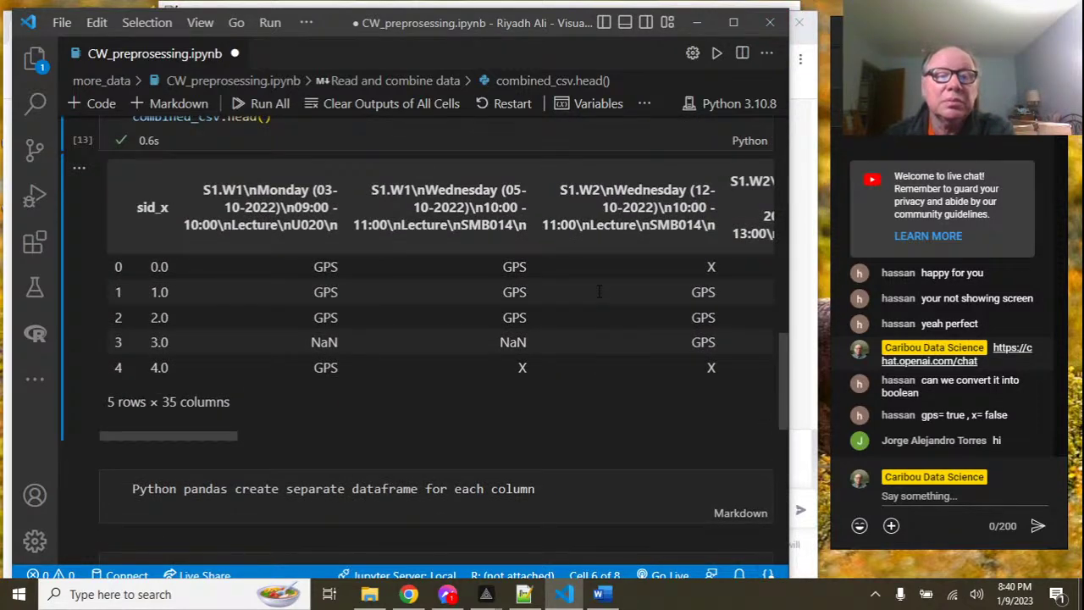
pyautogui.scroll(-1, 599, 291)
pyautogui.scroll(4, 393, 198)
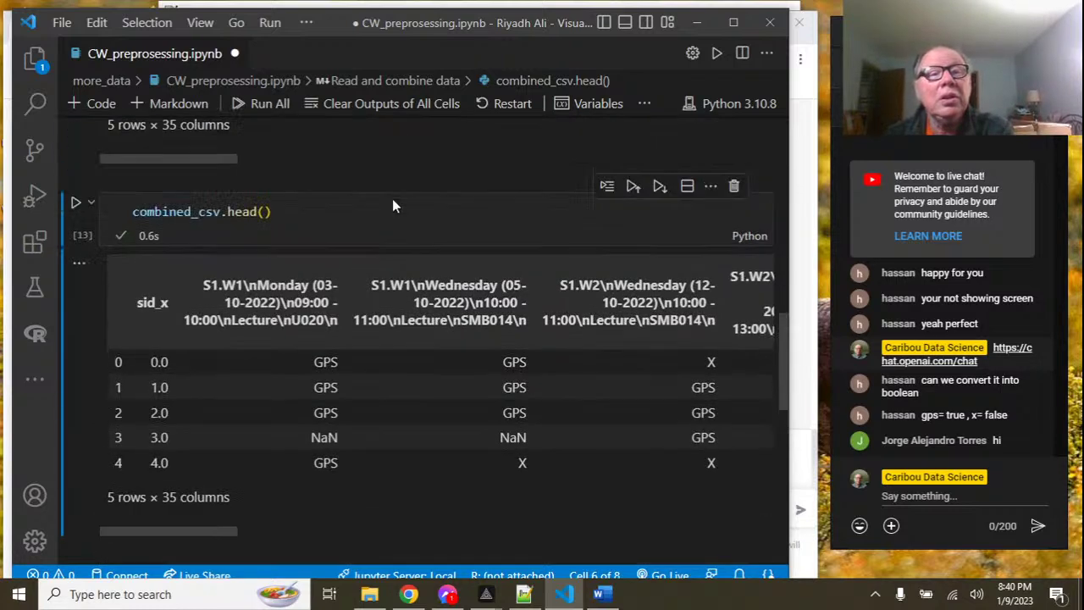
pyautogui.scroll(10, 383, 239)
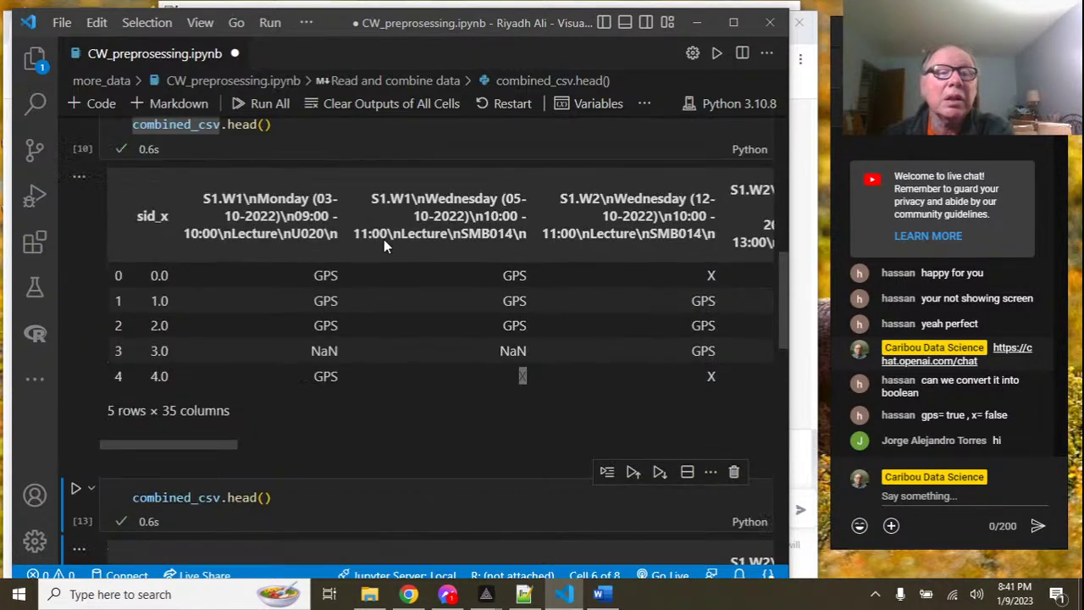
pyautogui.scroll(4, 305, 210)
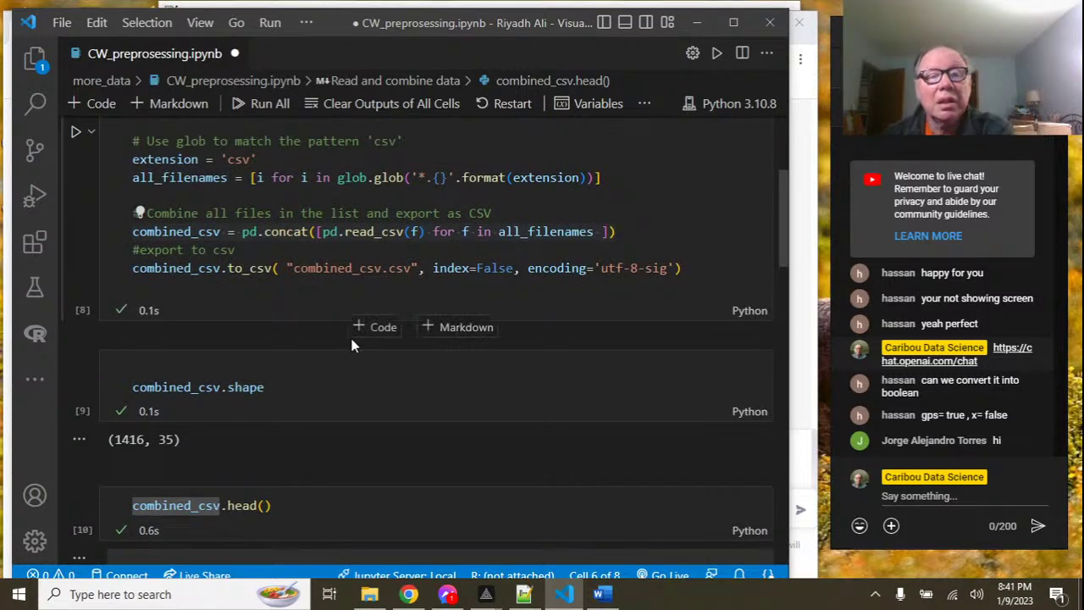
pyautogui.click(376, 330)
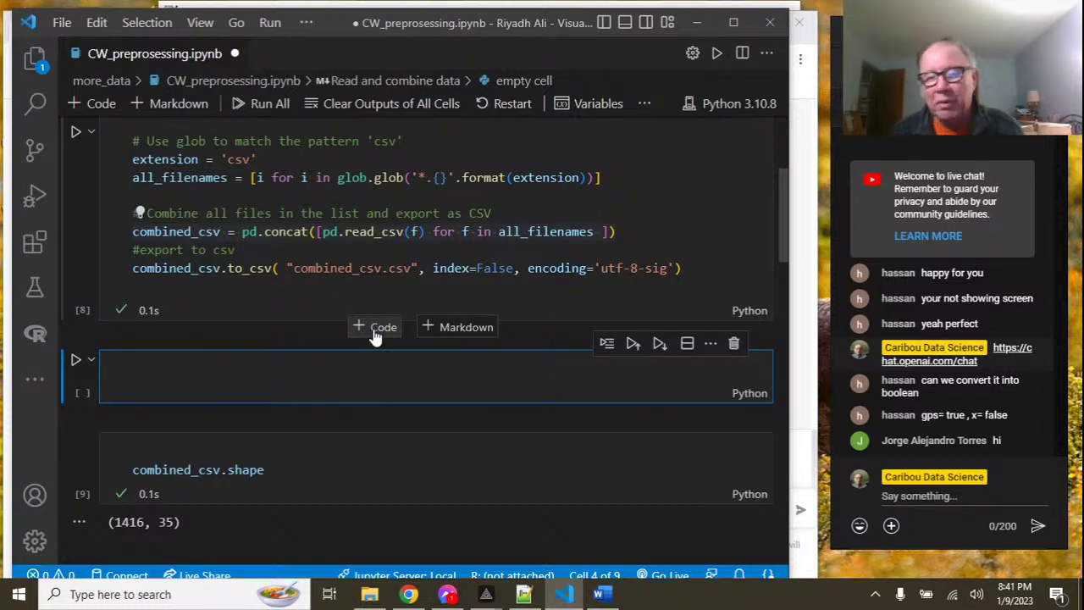
pyautogui.write('combin')
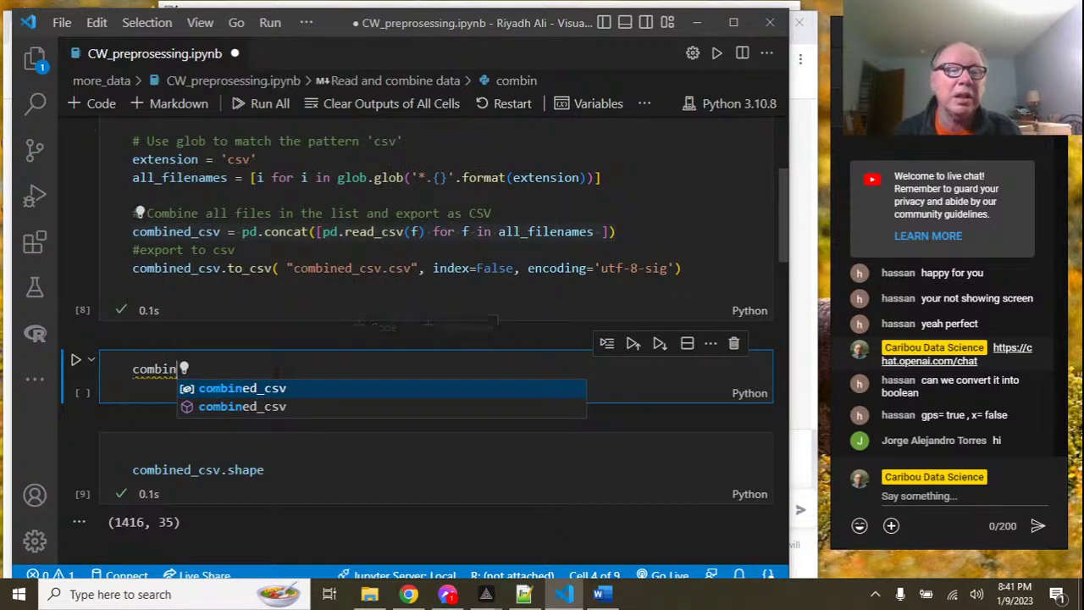
pyautogui.click(271, 387)
pyautogui.write('.')
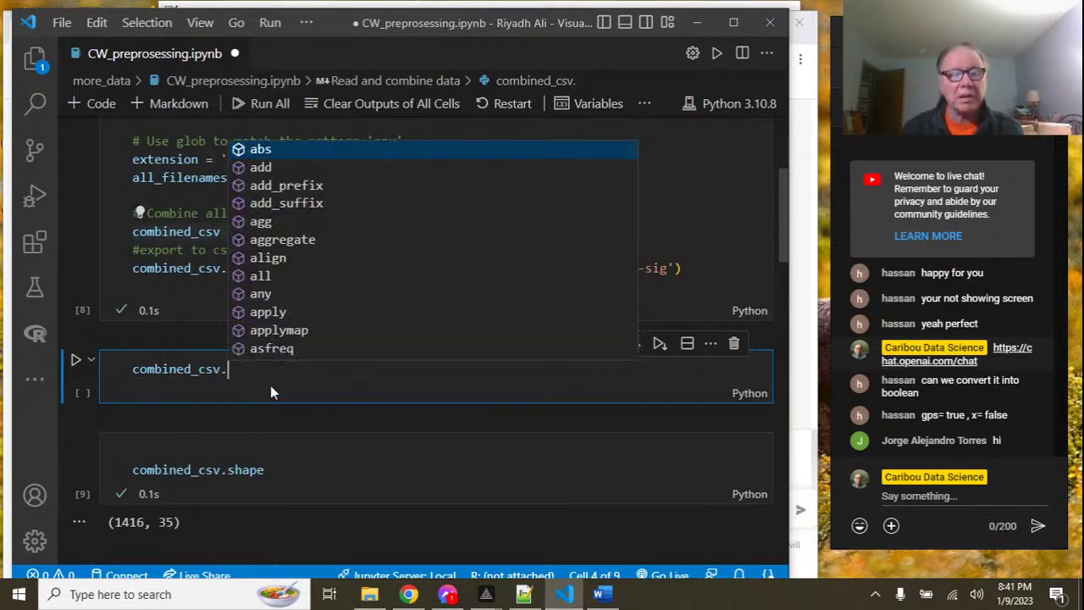
# Continue the new cell's expression so that it reads combined_csv.pd.to_excel.
pyautogui.write('pd.write_')
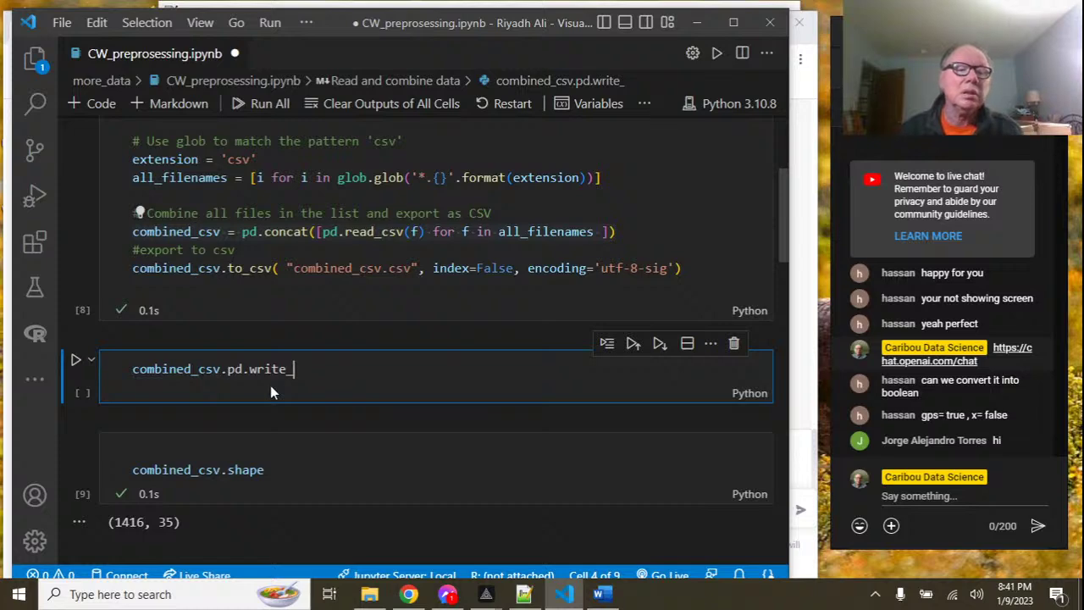
pyautogui.press('BackSpace')
pyautogui.press('BackSpace')
pyautogui.press('BackSpace')
pyautogui.press('BackSpace')
pyautogui.press('BackSpace')
pyautogui.press('BackSpace')
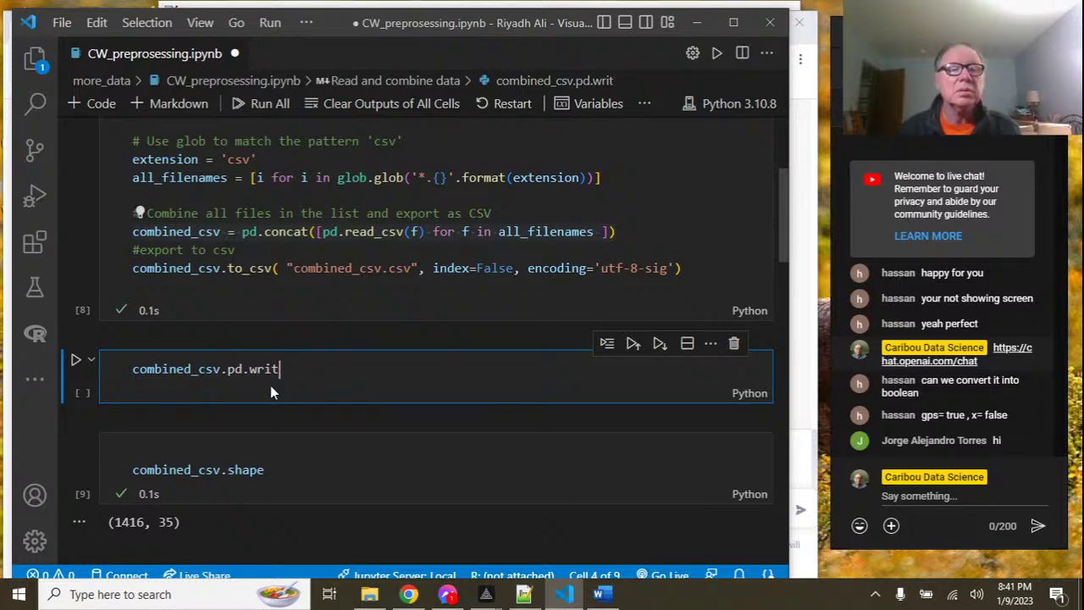
pyautogui.write('to_')
pyautogui.write('_exc3')
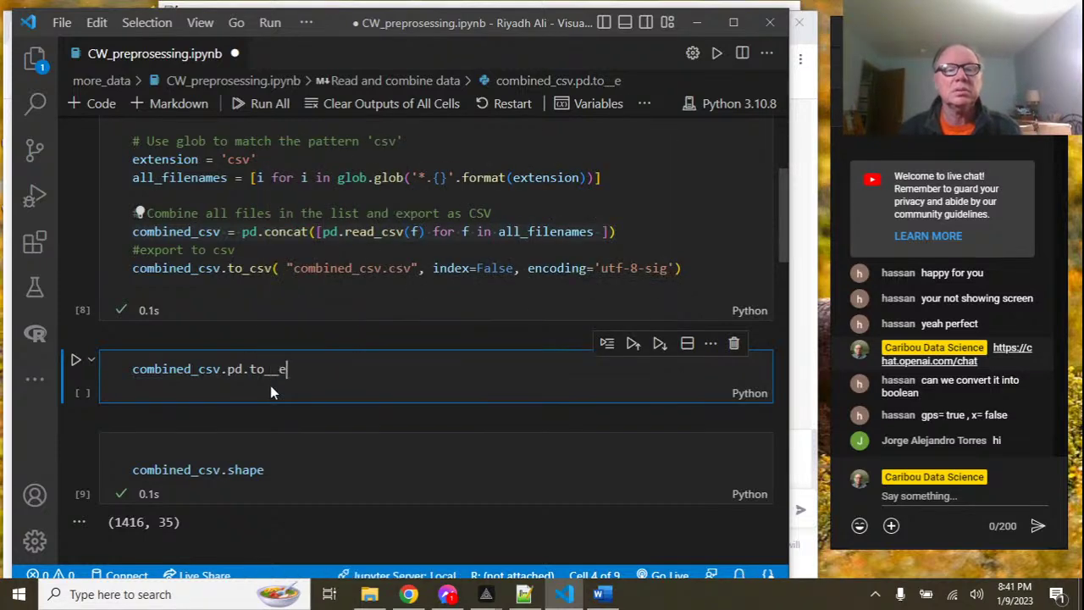
pyautogui.press('BackSpace')
pyautogui.press('BackSpace')
pyautogui.press('BackSpace')
pyautogui.press('BackSpace')
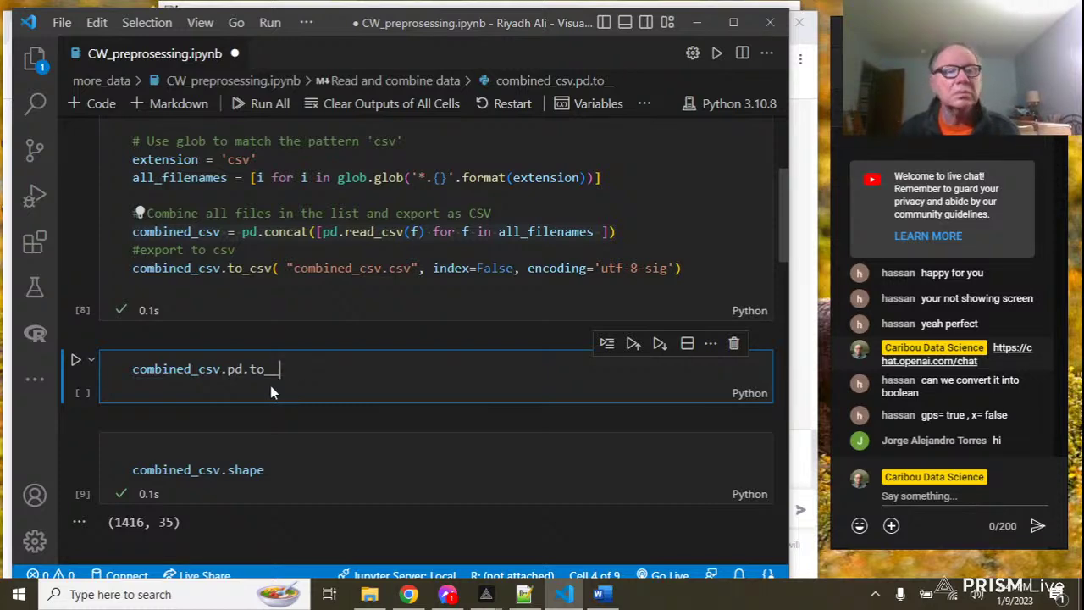
pyautogui.press('BackSpace')
pyautogui.press('BackSpace')
pyautogui.press('BackSpace')
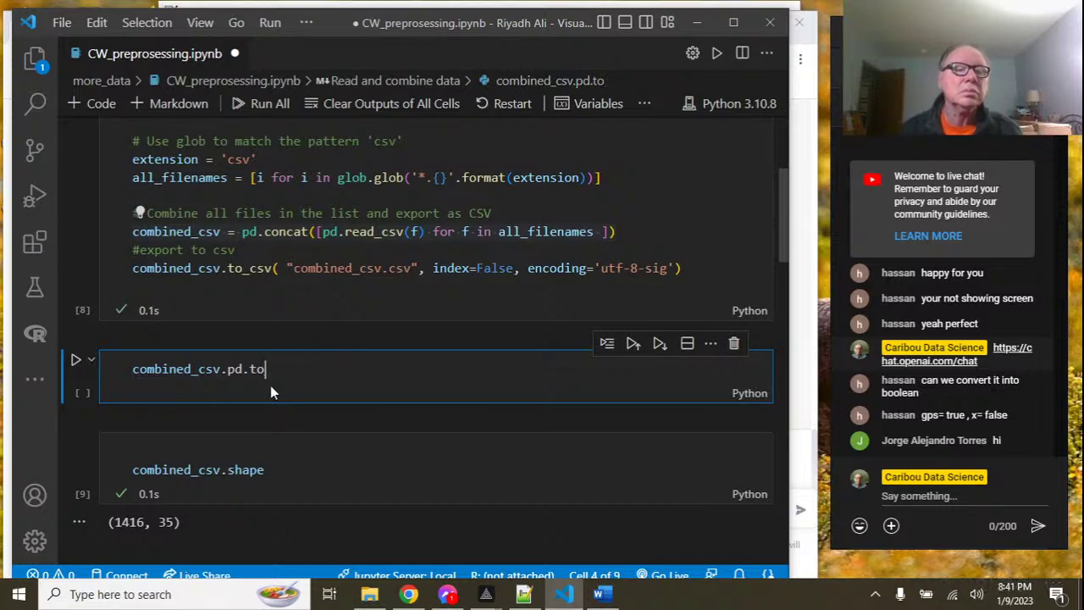
pyautogui.write('to_')
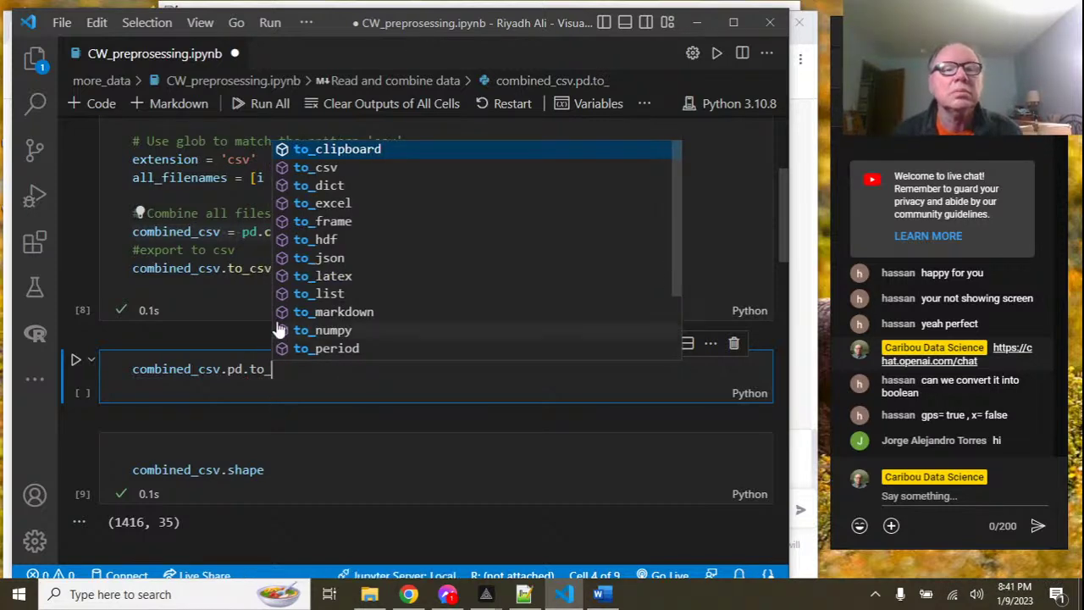
pyautogui.click(320, 205)
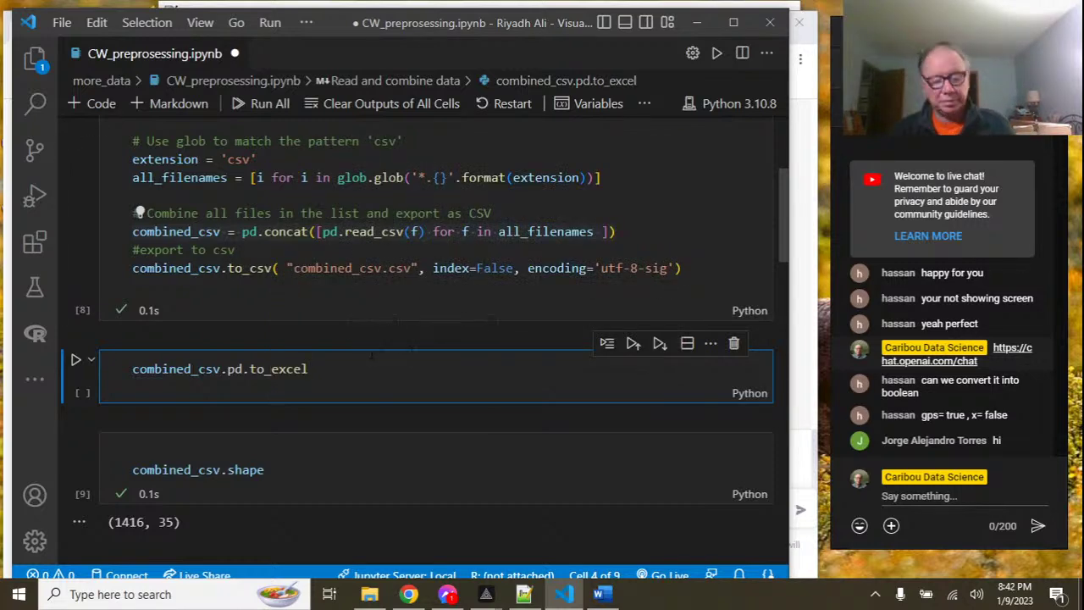
# Give the to_excel call the output path "./attendence.xlsx" as its argument.
pyautogui.write('(')
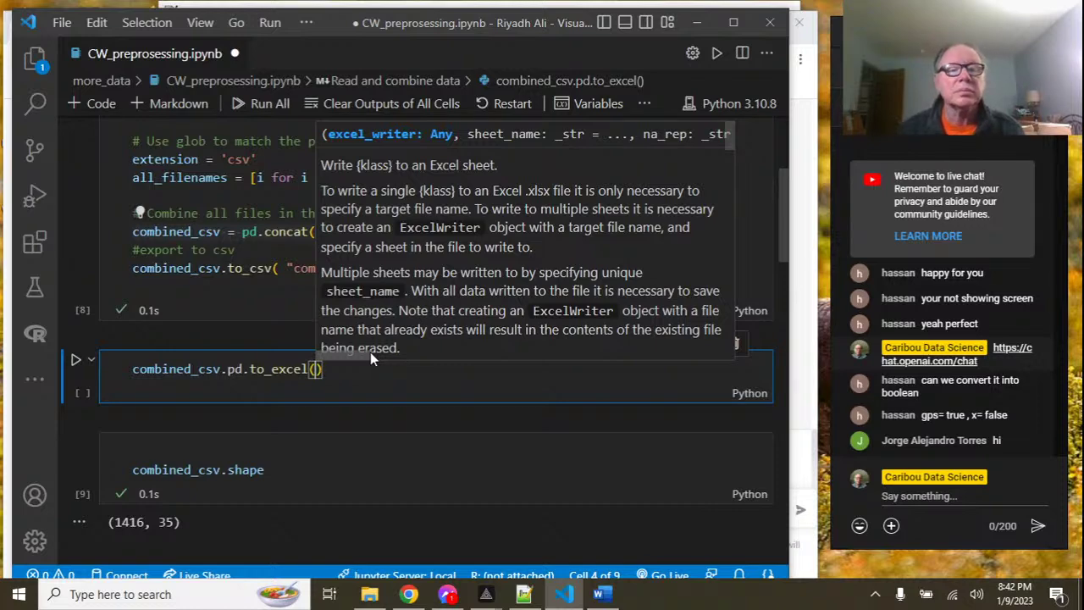
pyautogui.write('"')
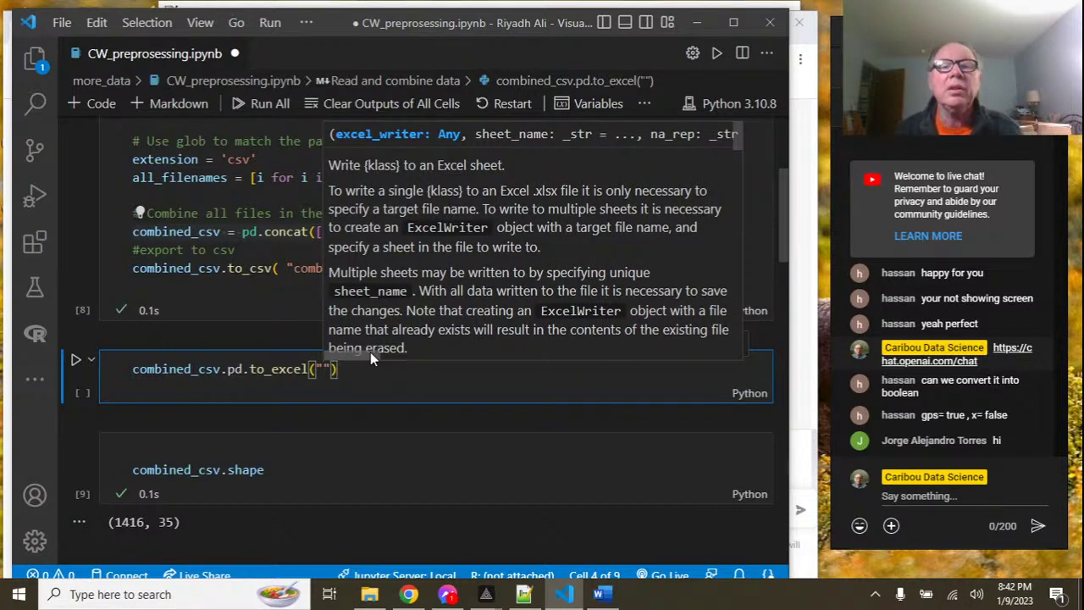
pyautogui.write('atten')
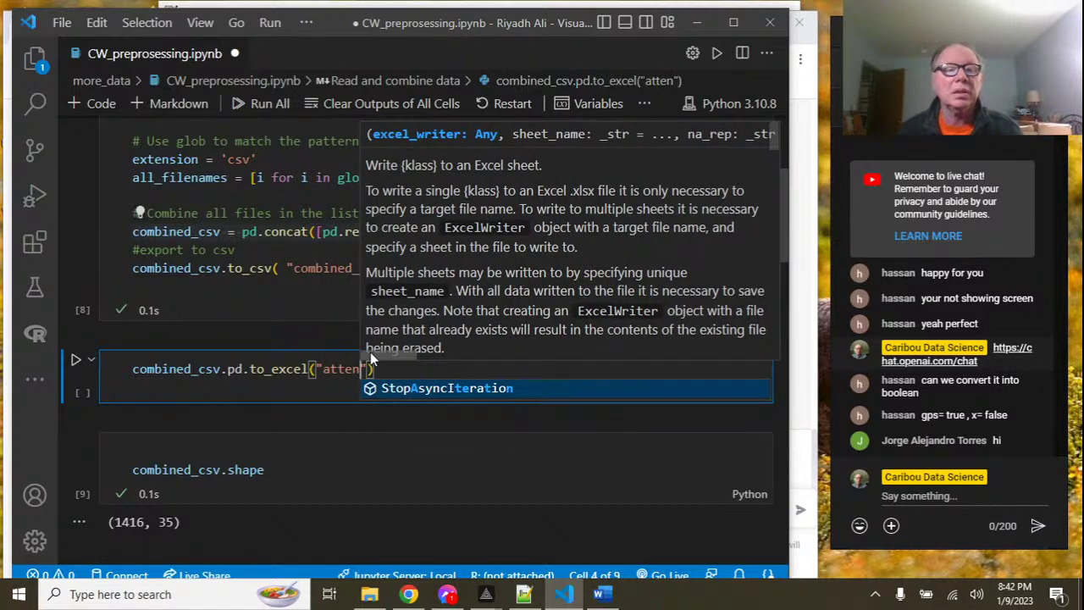
pyautogui.write('dence.')
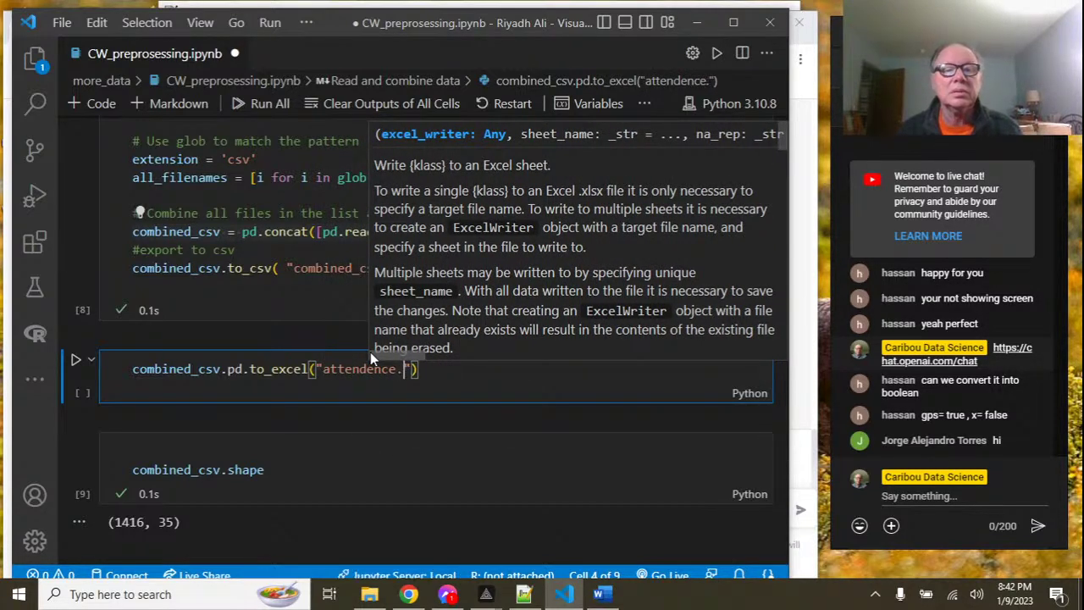
pyautogui.write('xlsx')
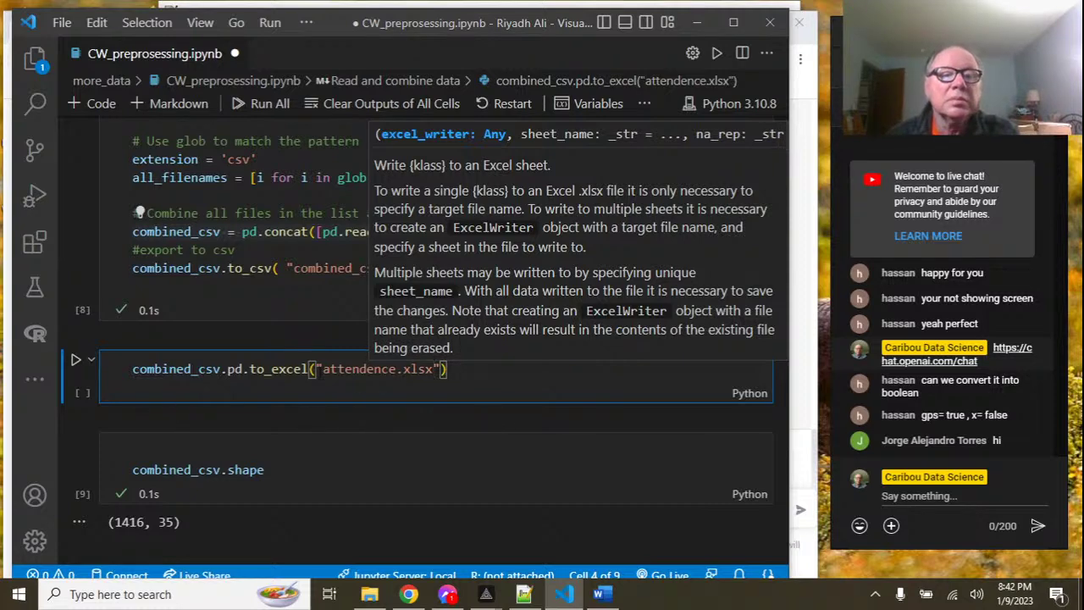
pyautogui.press('Escape')
pyautogui.write('./')
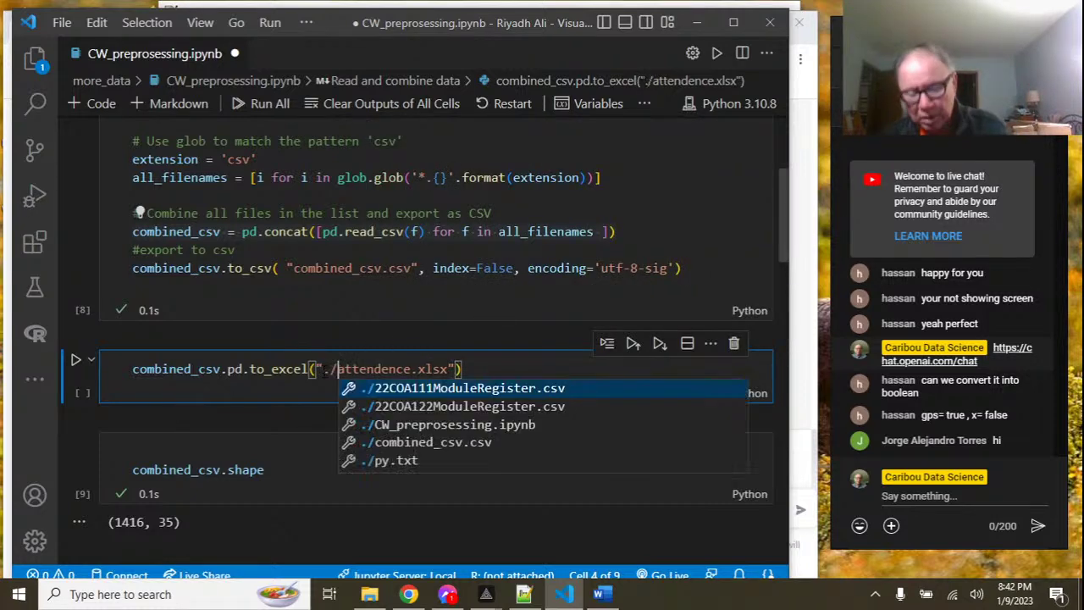
pyautogui.click(308, 411)
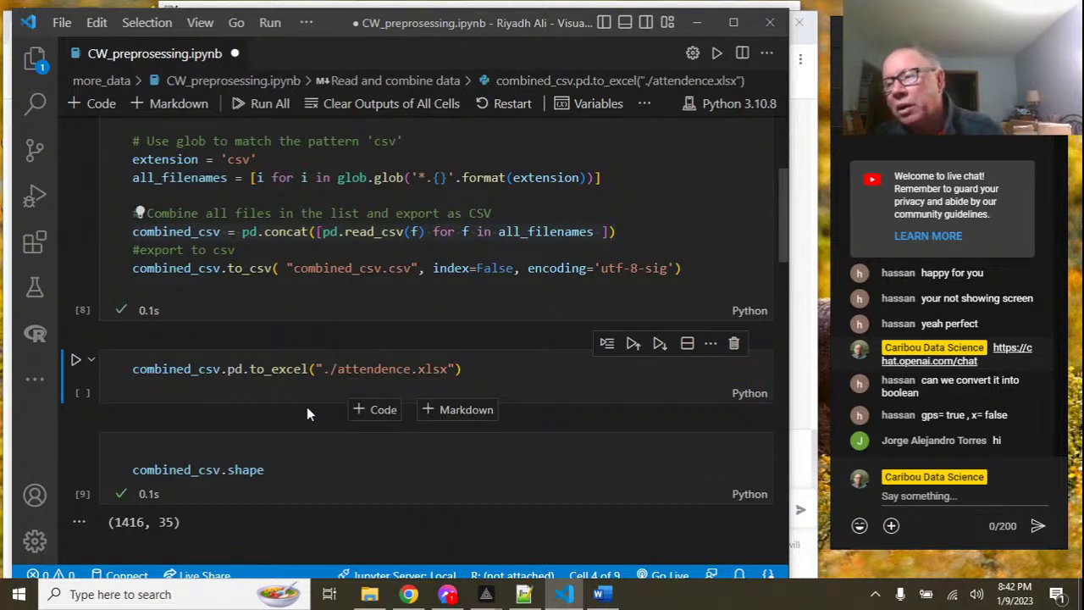
# Try running the combined_csv.pd.to_excel cell and read through its output.
pyautogui.click(76, 361)
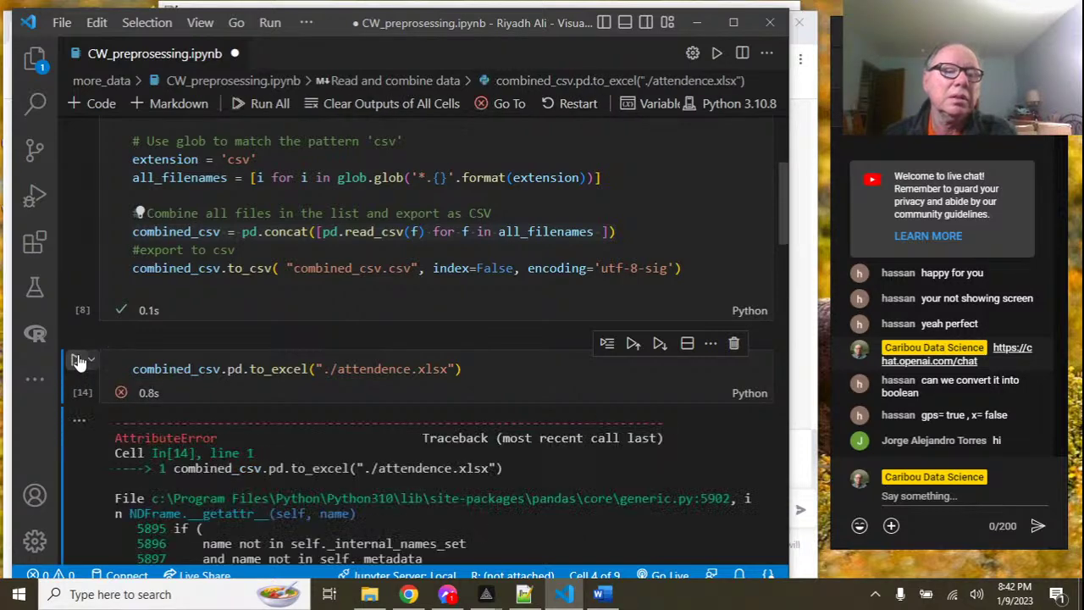
pyautogui.scroll(-3, 324, 447)
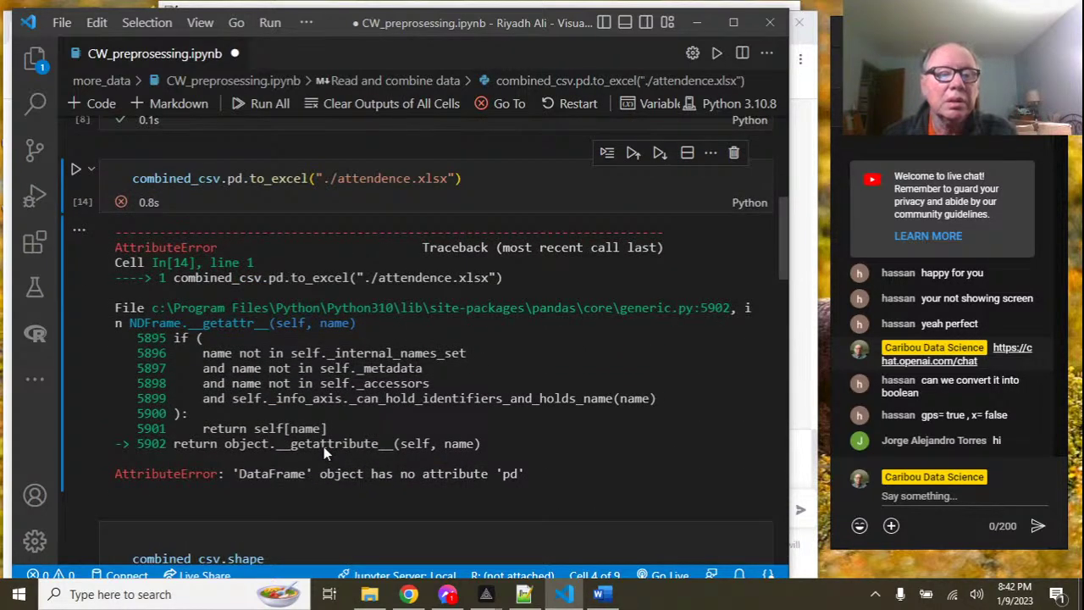
pyautogui.scroll(3, 140, 212)
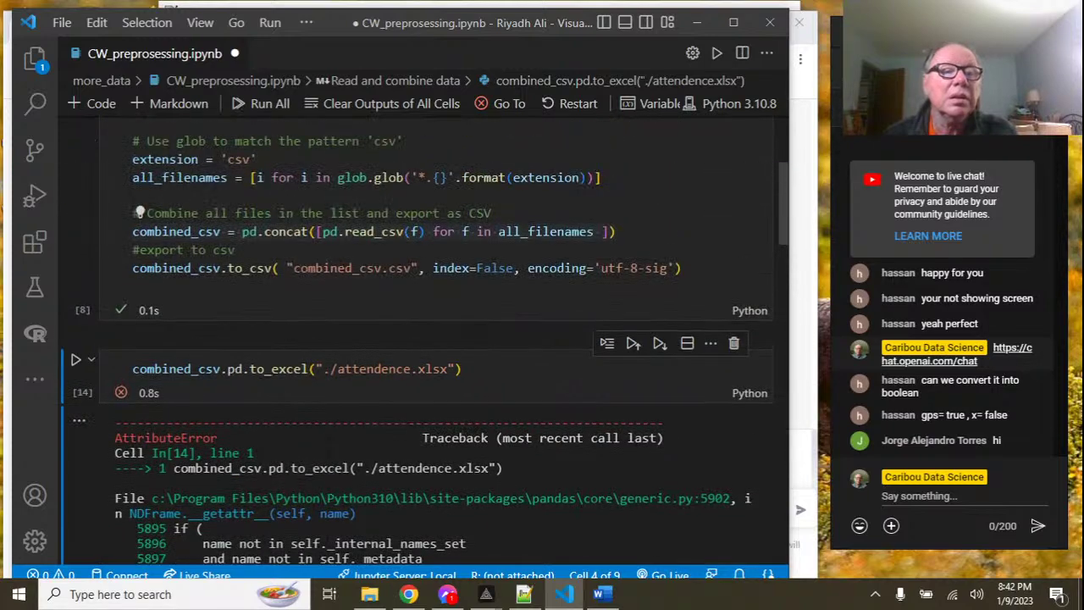
# Remove the pd accessor so the cell reads combined_csv.to_excel("./attendence.xlsx"), and run it.
pyautogui.click(240, 370)
pyautogui.press('BackSpace')
pyautogui.press('BackSpace')
pyautogui.press('BackSpace')
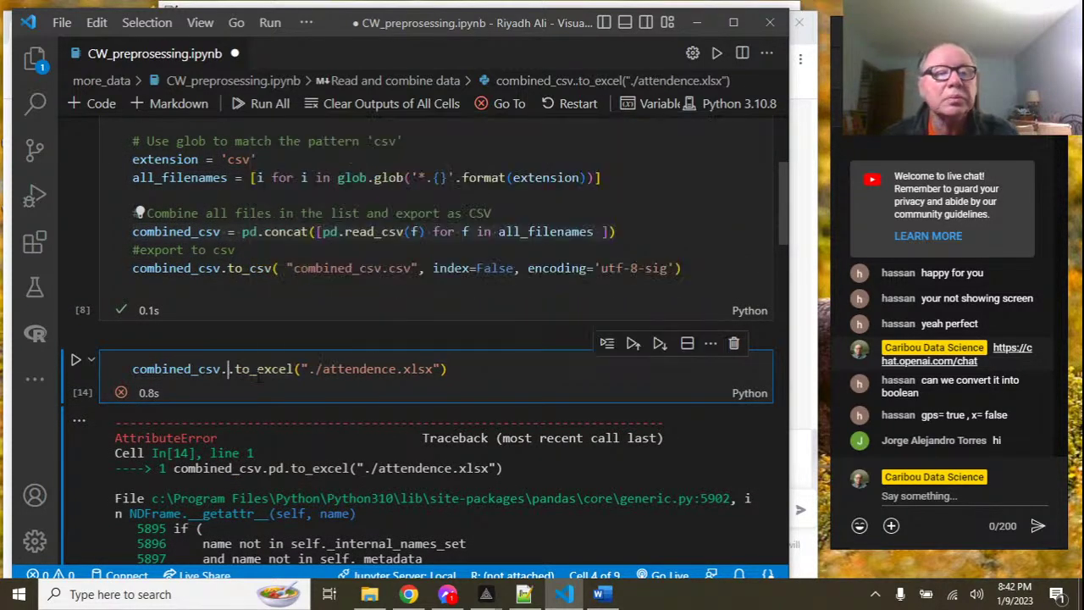
pyautogui.click(76, 362)
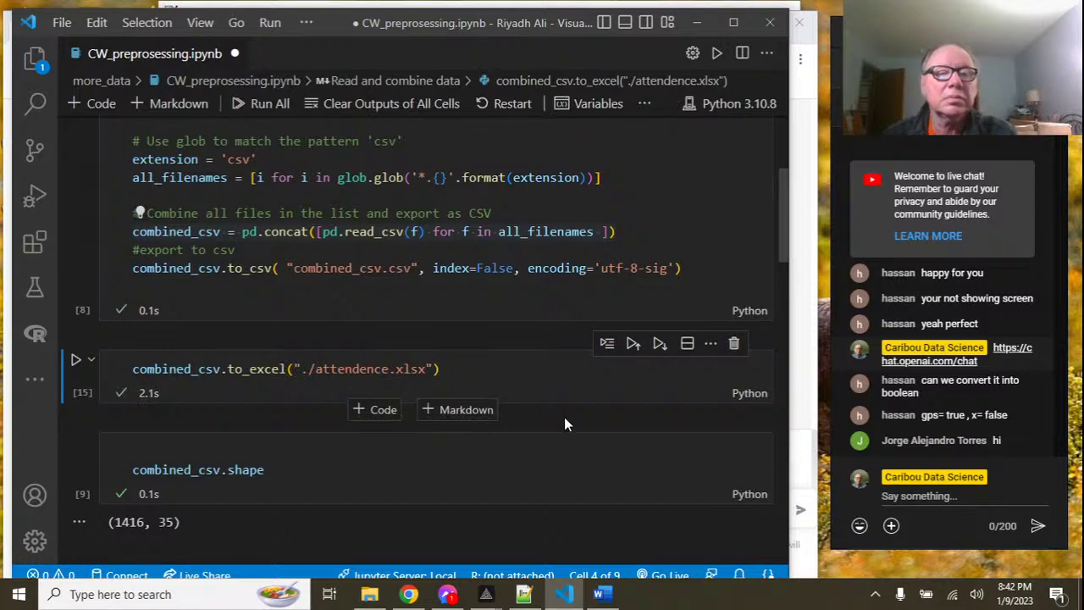
# Switch to File Explorer and open attendence.xlsx from the more_data folder in Excel.
pyautogui.click(369, 594)
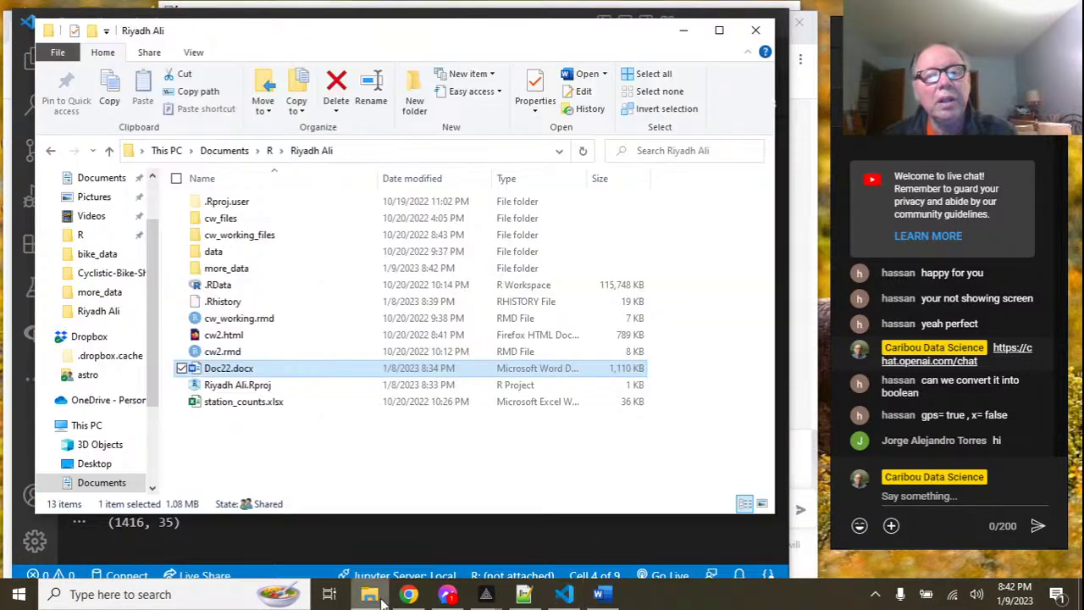
pyautogui.doubleClick(244, 270)
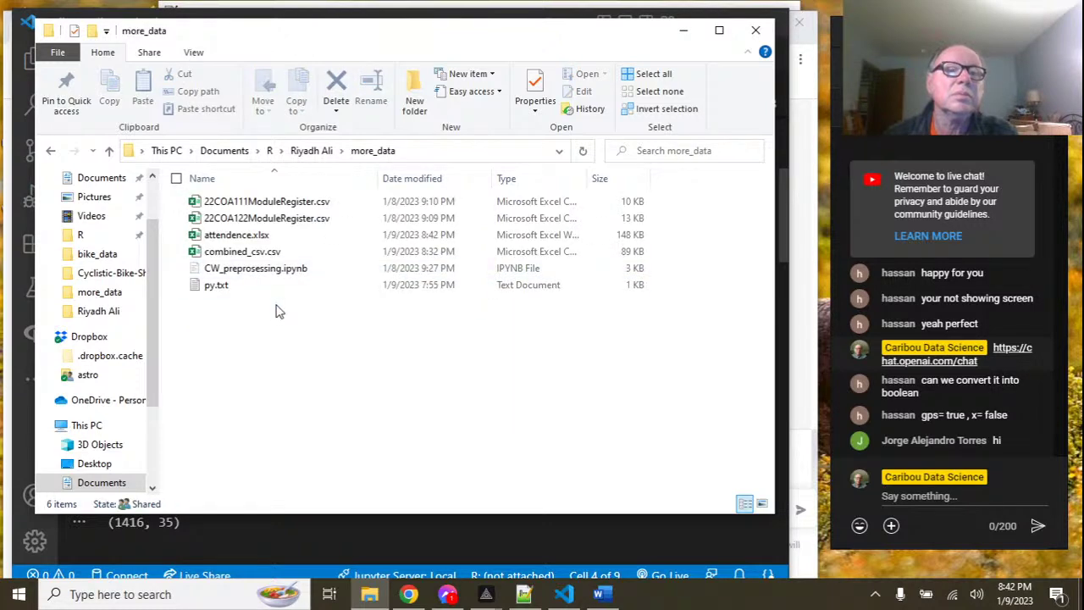
pyautogui.doubleClick(254, 238)
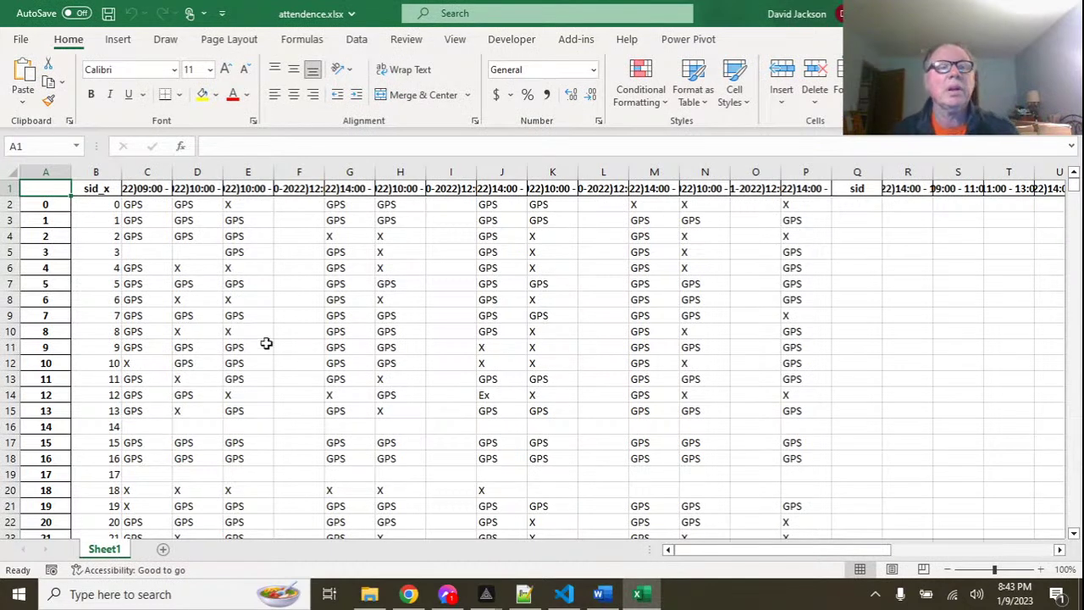
# AutoFit the widths of columns C, D and E to show their full session headers.
pyautogui.doubleClick(167, 175)
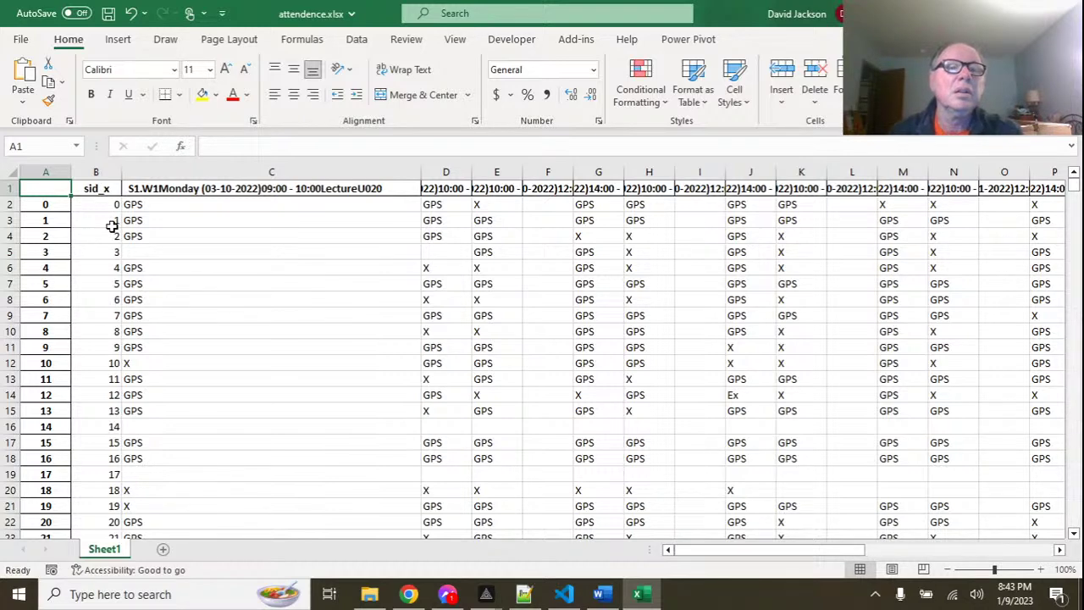
pyautogui.doubleClick(471, 172)
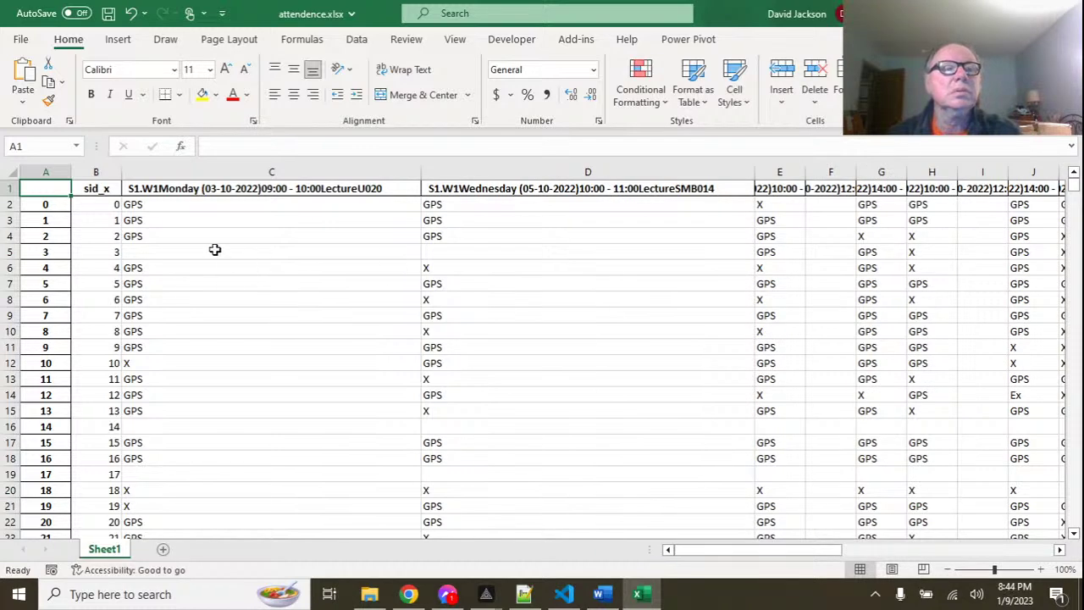
pyautogui.click(95, 190)
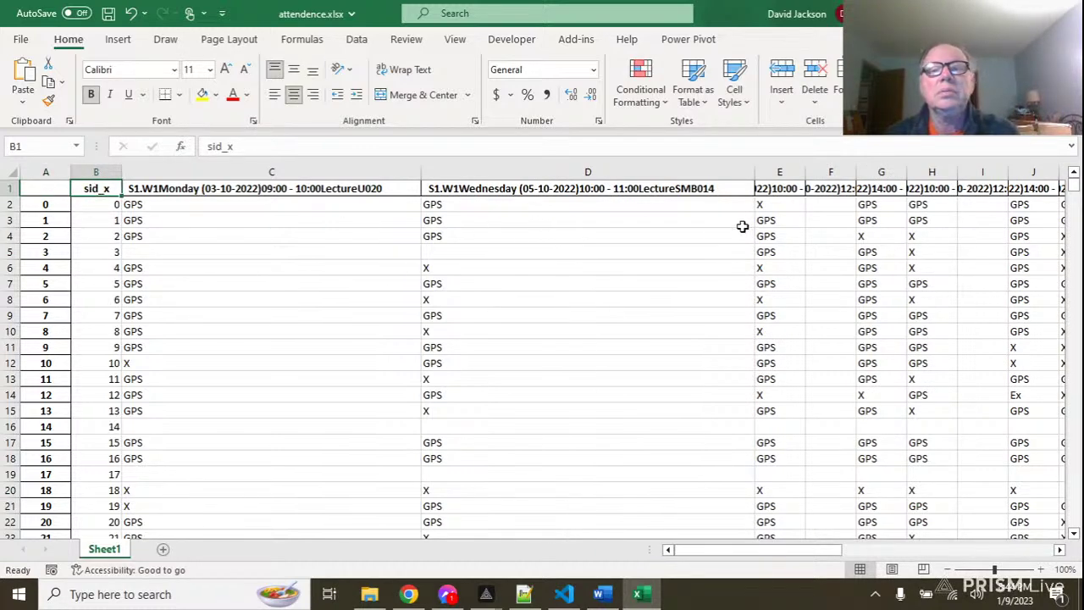
pyautogui.click(808, 173)
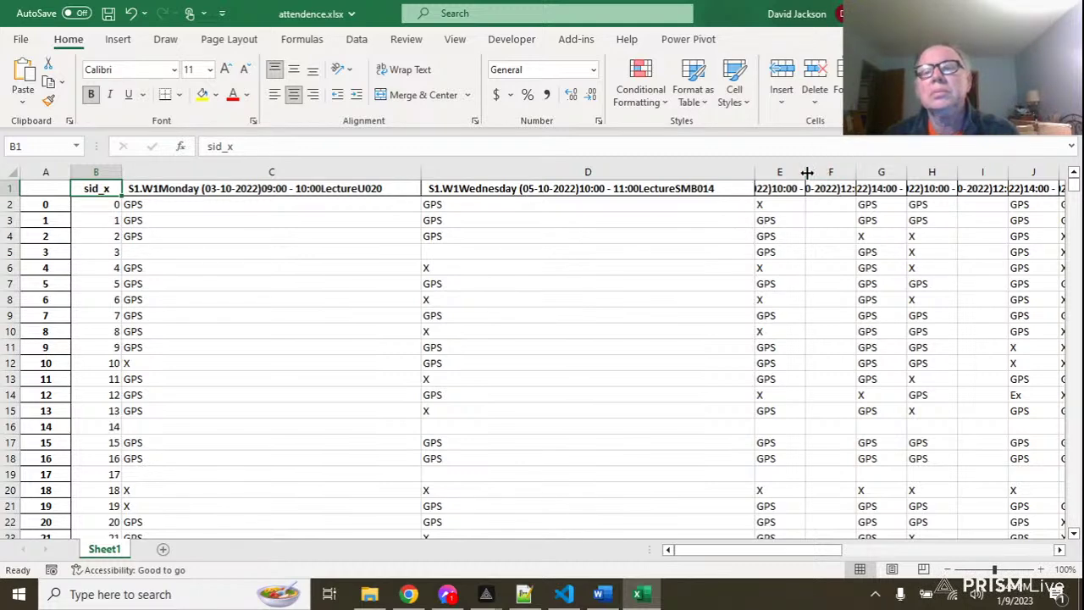
pyautogui.doubleClick(806, 172)
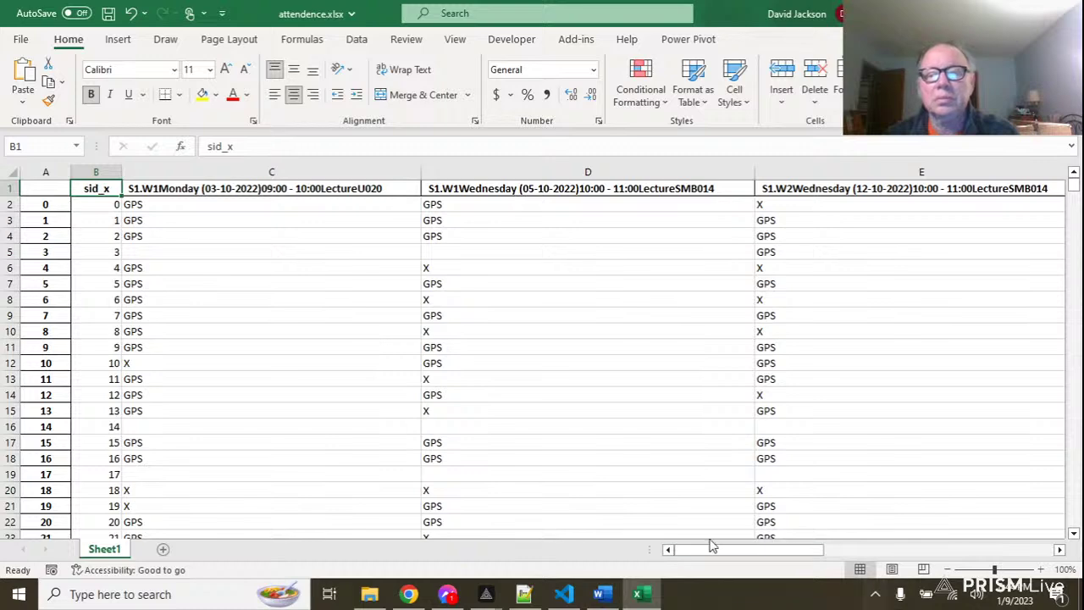
# AutoFit the widths of columns F, G and H to their session headers.
pyautogui.moveTo(737, 552); pyautogui.dragTo(790, 552)
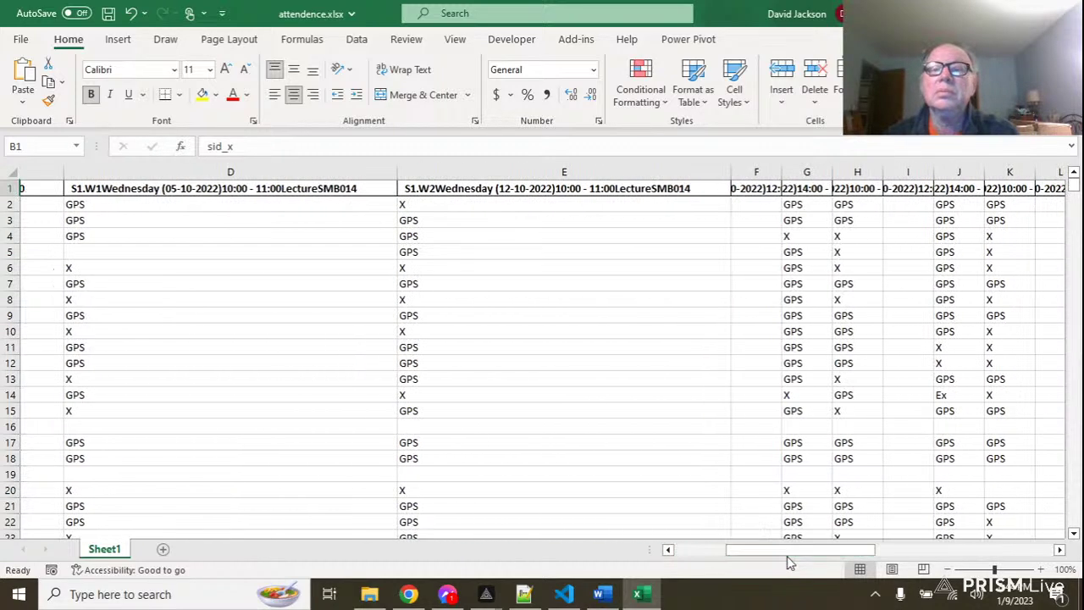
pyautogui.doubleClick(784, 169)
pyautogui.moveTo(843, 550); pyautogui.dragTo(910, 564)
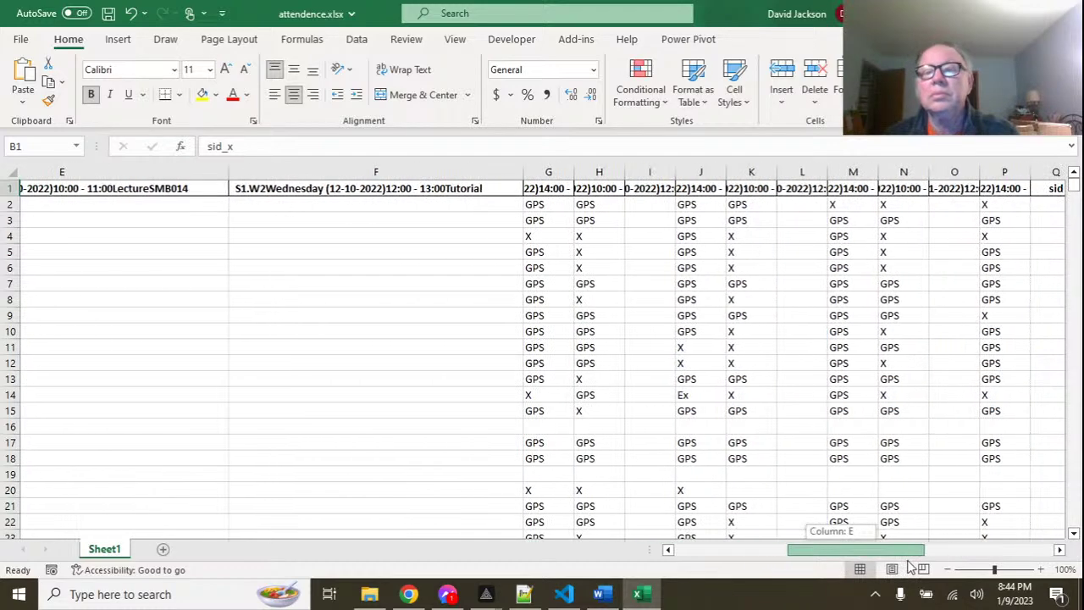
pyautogui.moveTo(576, 172); pyautogui.dragTo(576, 172)
pyautogui.doubleClick(576, 172)
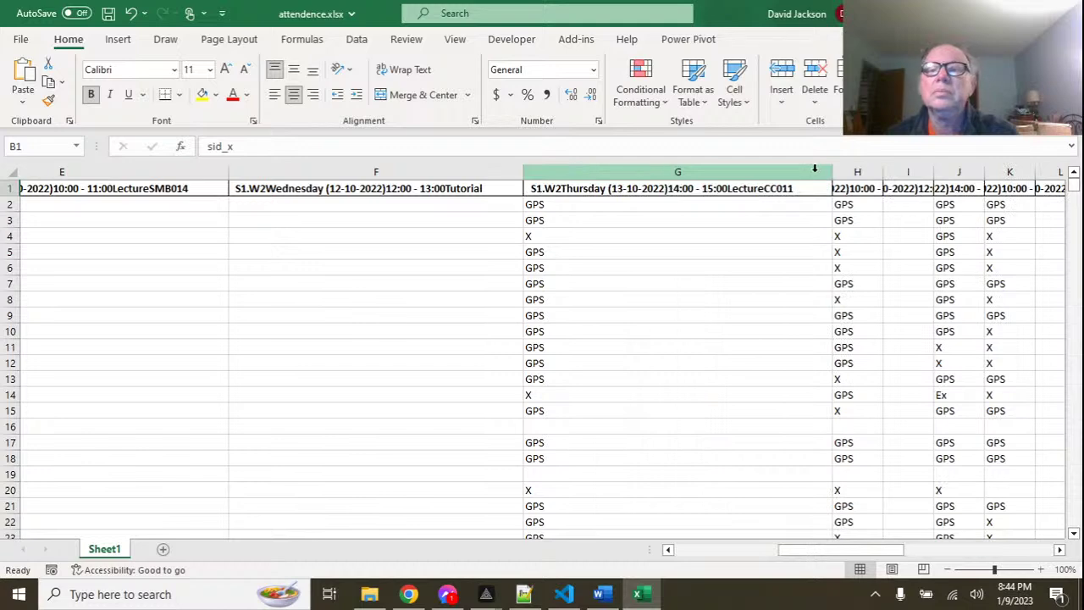
pyautogui.doubleClick(883, 171)
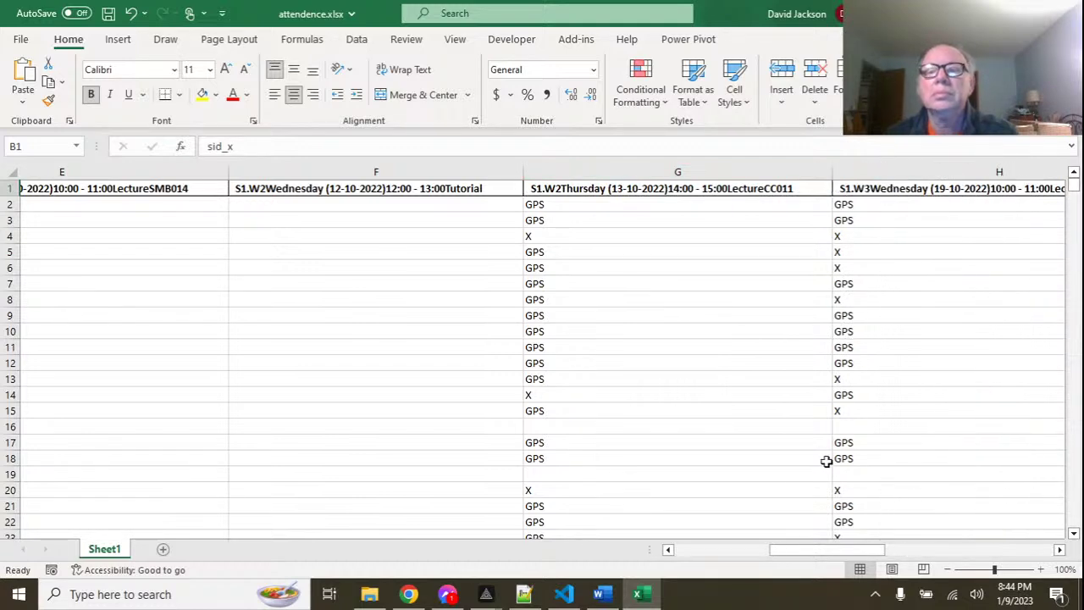
# Make header row 1 slightly taller, and select the first session header in cell C1.
pyautogui.moveTo(839, 551); pyautogui.dragTo(841, 549)
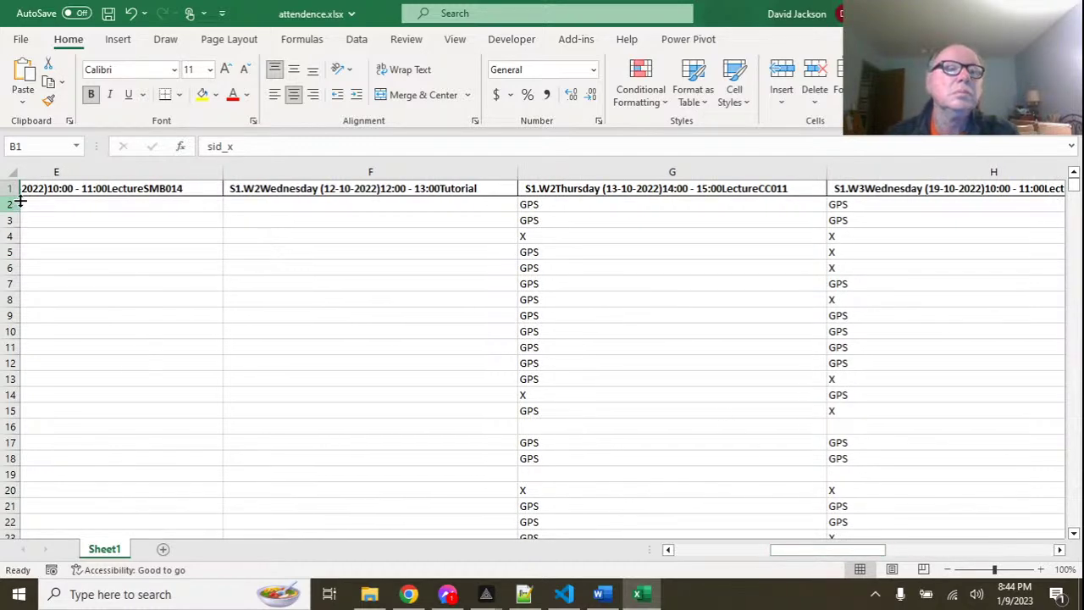
pyautogui.moveTo(12, 195)
pyautogui.mouseDown()
pyautogui.moveTo(12, 228)
pyautogui.moveTo(11, 202)
pyautogui.mouseUp()
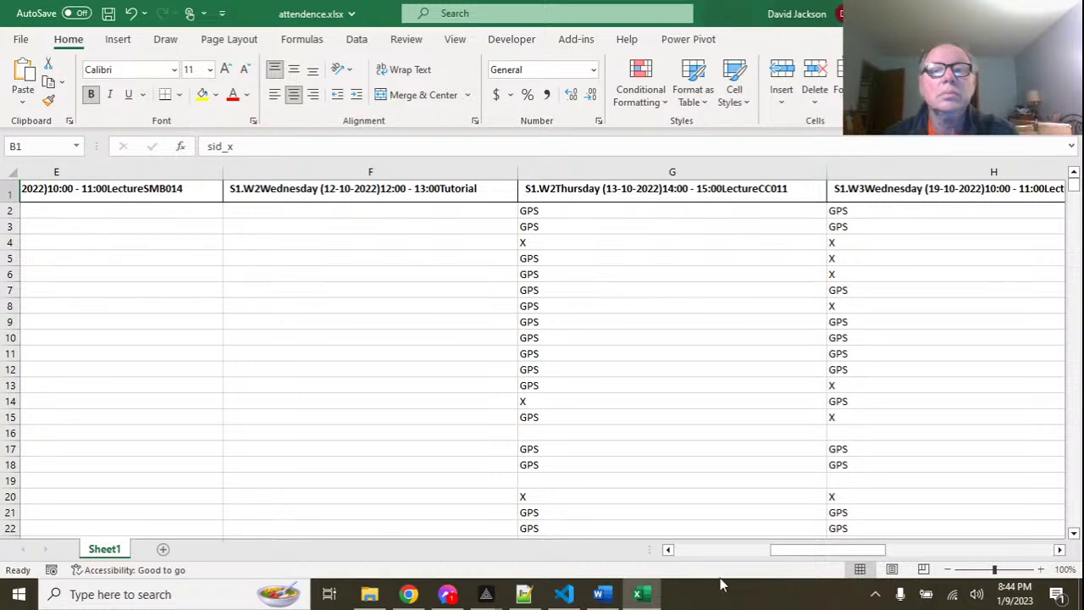
pyautogui.moveTo(823, 554); pyautogui.dragTo(726, 559)
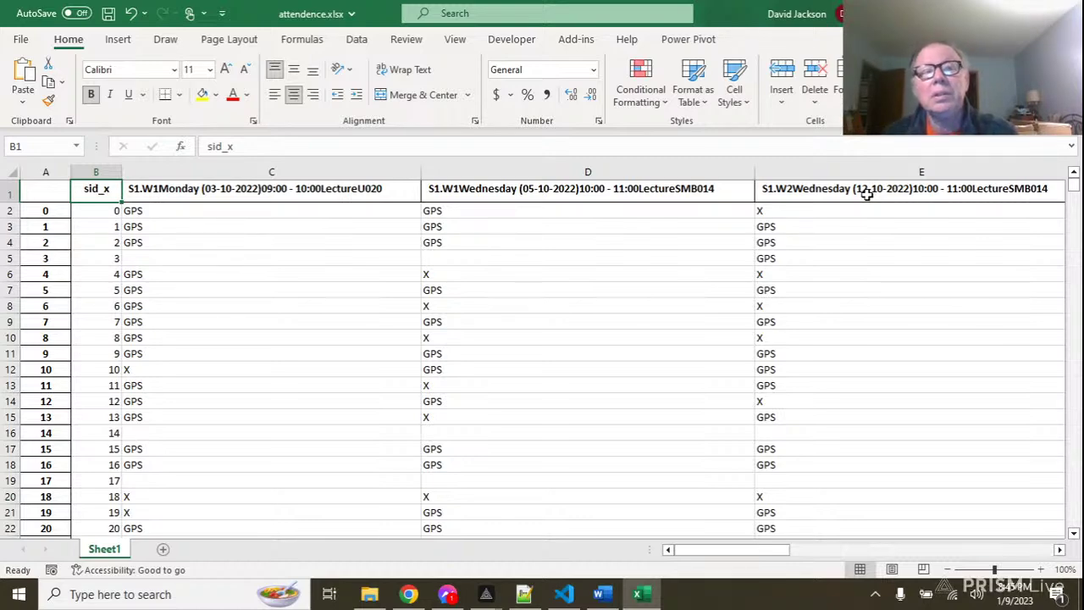
pyautogui.click(252, 192)
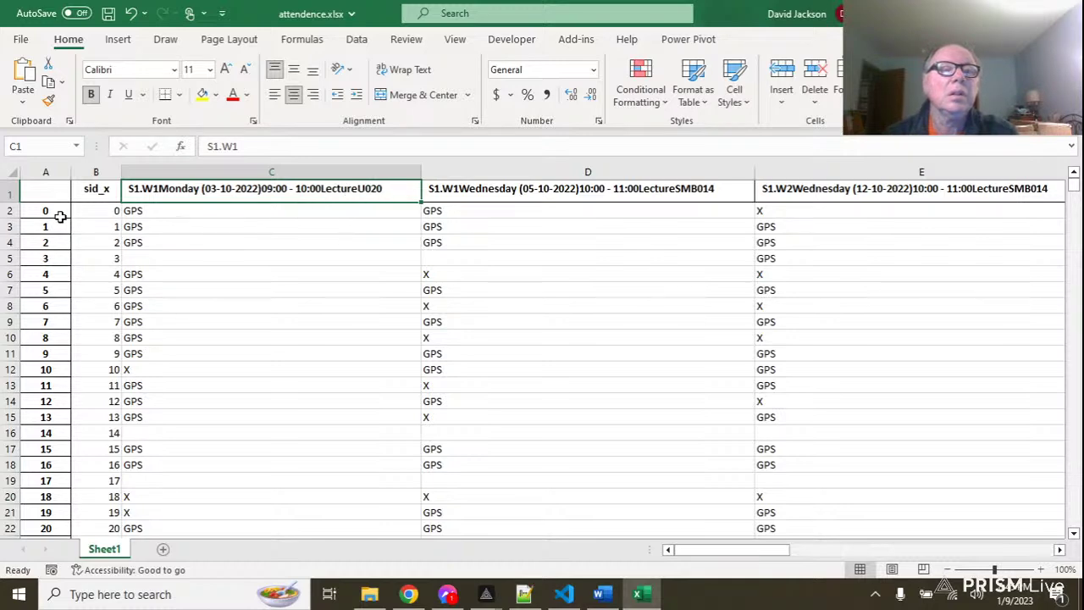
# Insert a blank row between header row 1 and the first attendance record.
pyautogui.click(10, 212)
pyautogui.rightClick(14, 217)
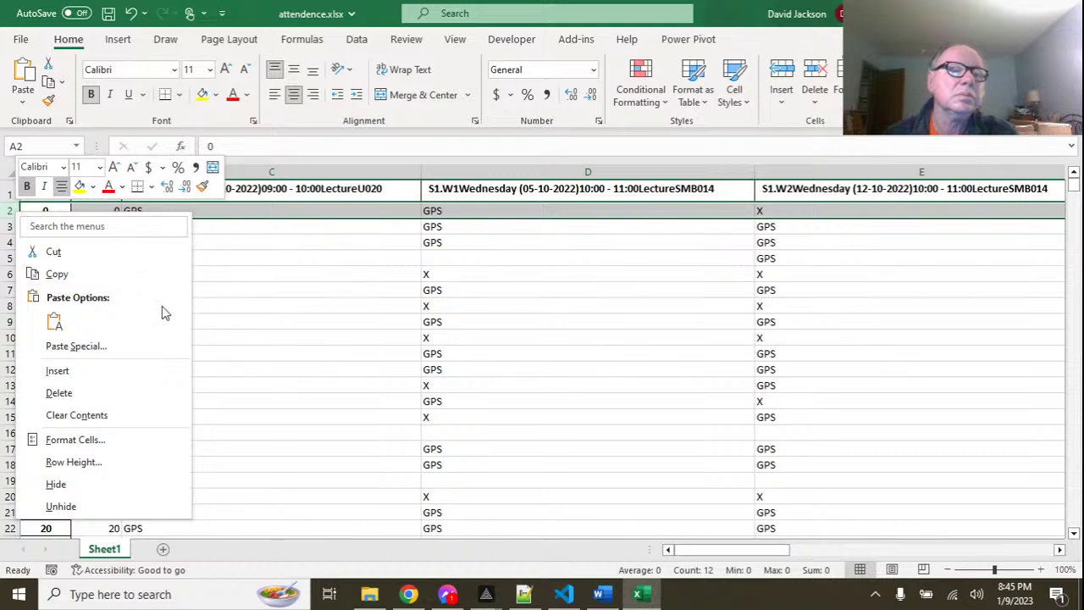
pyautogui.click(149, 371)
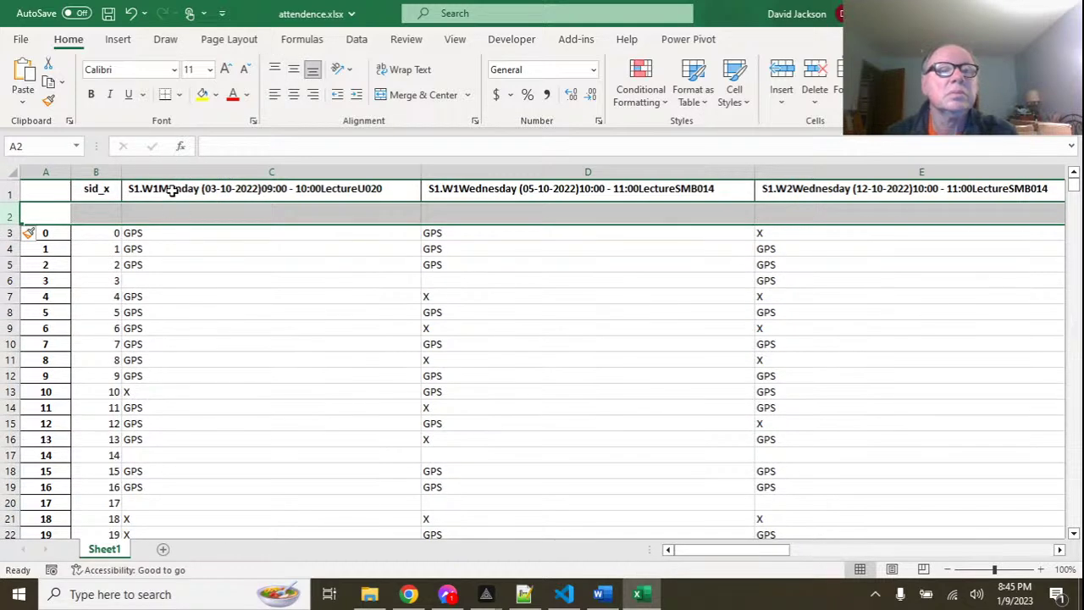
# Copy the "S1.W1" and "Monday" text from the header in C1 and paste it into cell C2.
pyautogui.click(183, 187)
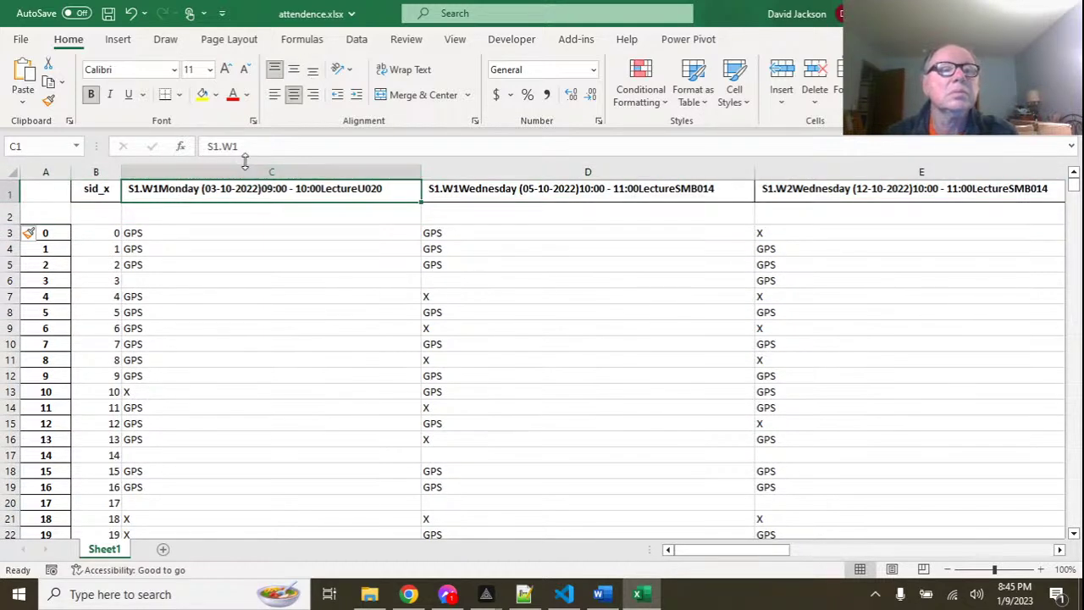
pyautogui.doubleClick(196, 191)
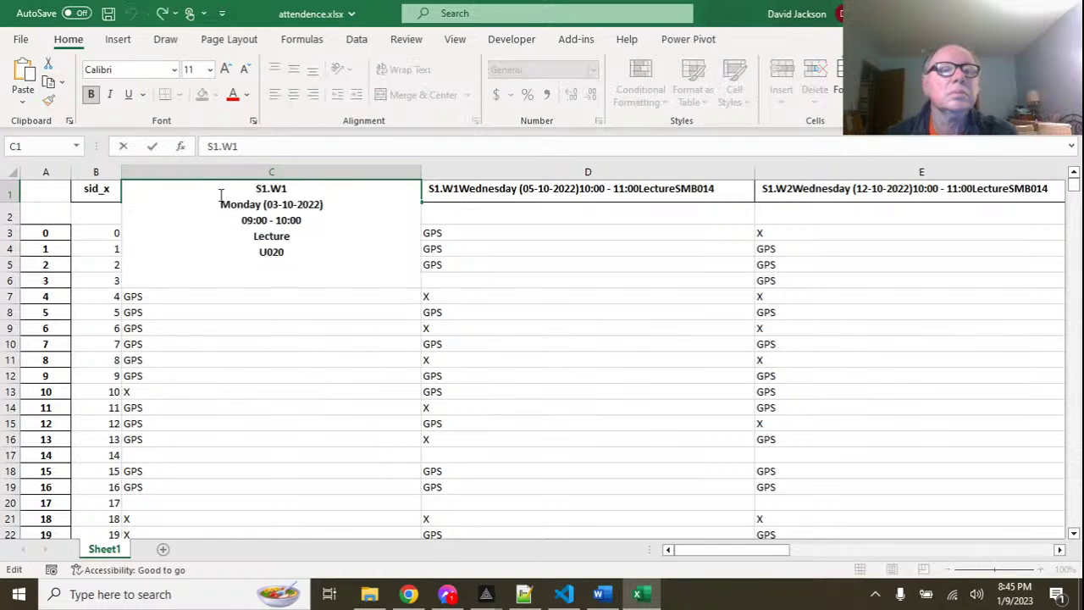
pyautogui.moveTo(247, 190)
pyautogui.mouseDown()
pyautogui.moveTo(245, 205)
pyautogui.moveTo(262, 204)
pyautogui.mouseUp()
pyautogui.hotkey('ctrl', 'c')
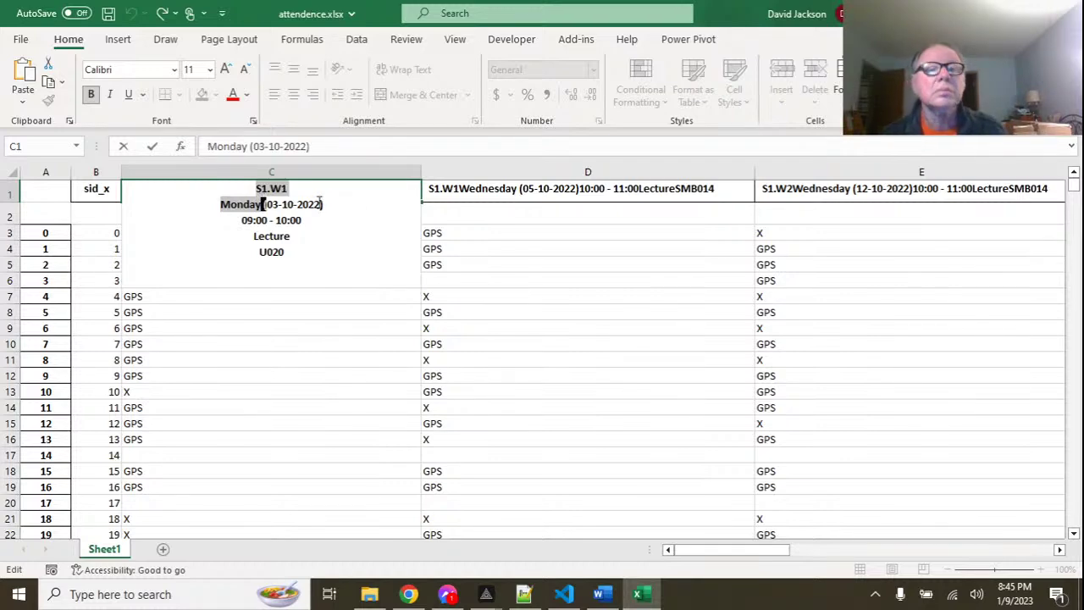
pyautogui.click(489, 230)
pyautogui.click(207, 220)
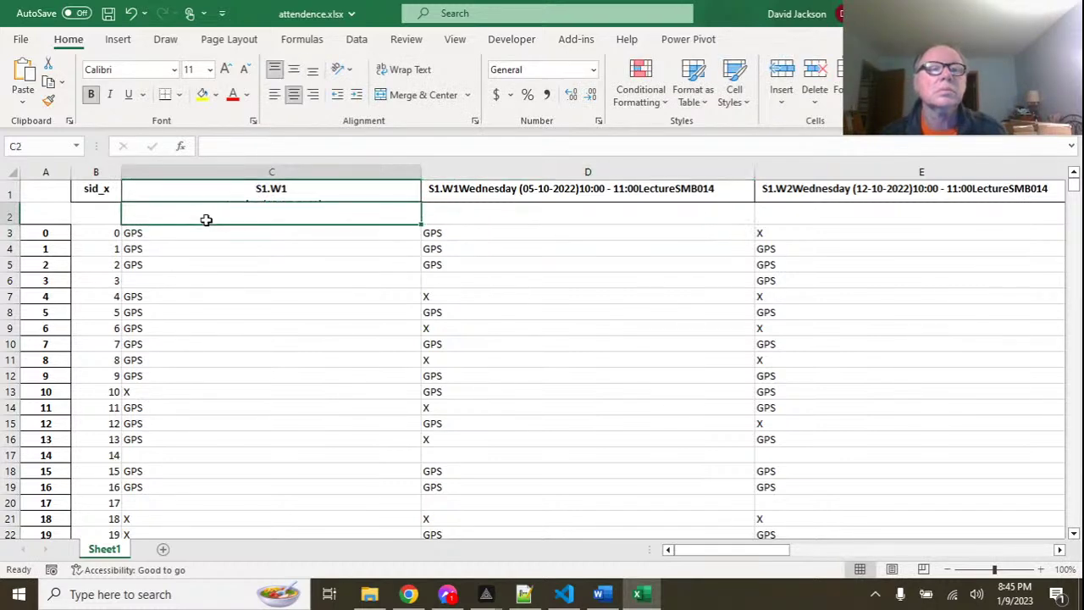
pyautogui.hotkey('ctrl', 'v')
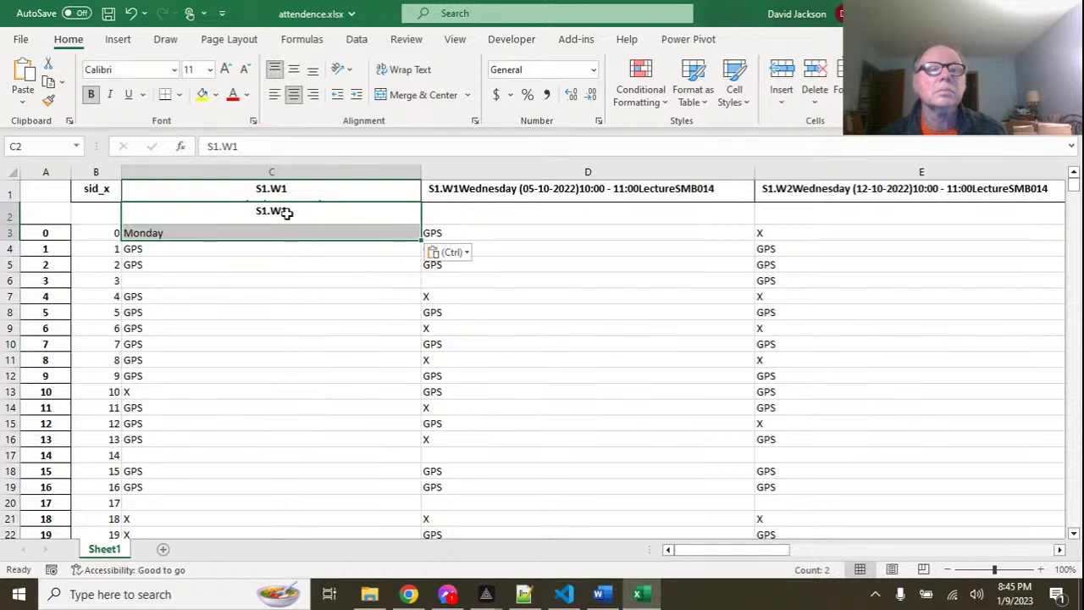
# Undo the last paste into column C.
pyautogui.click(298, 213)
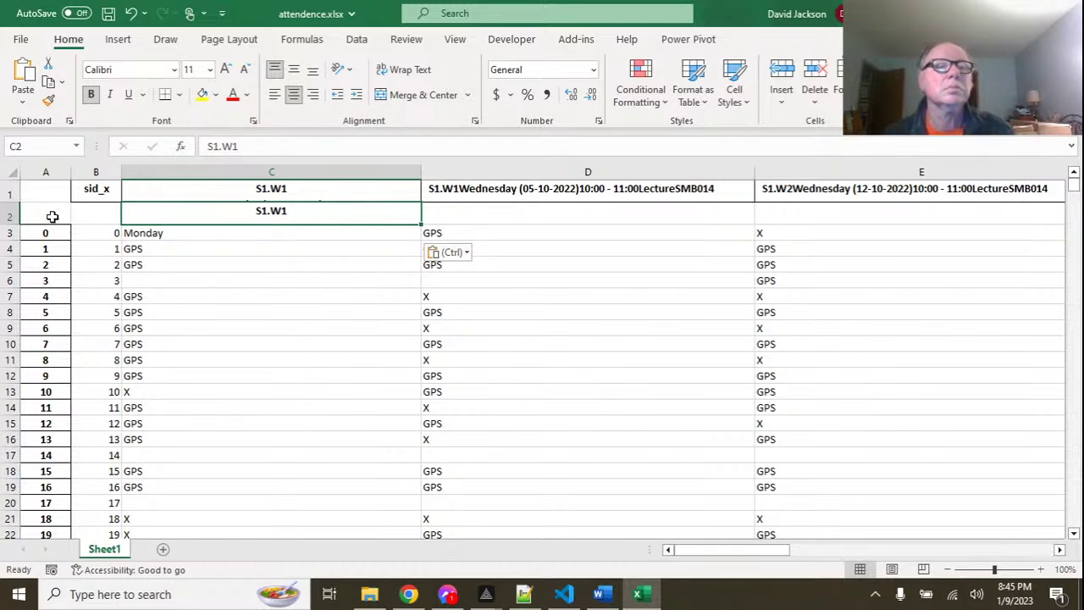
pyautogui.click(246, 280)
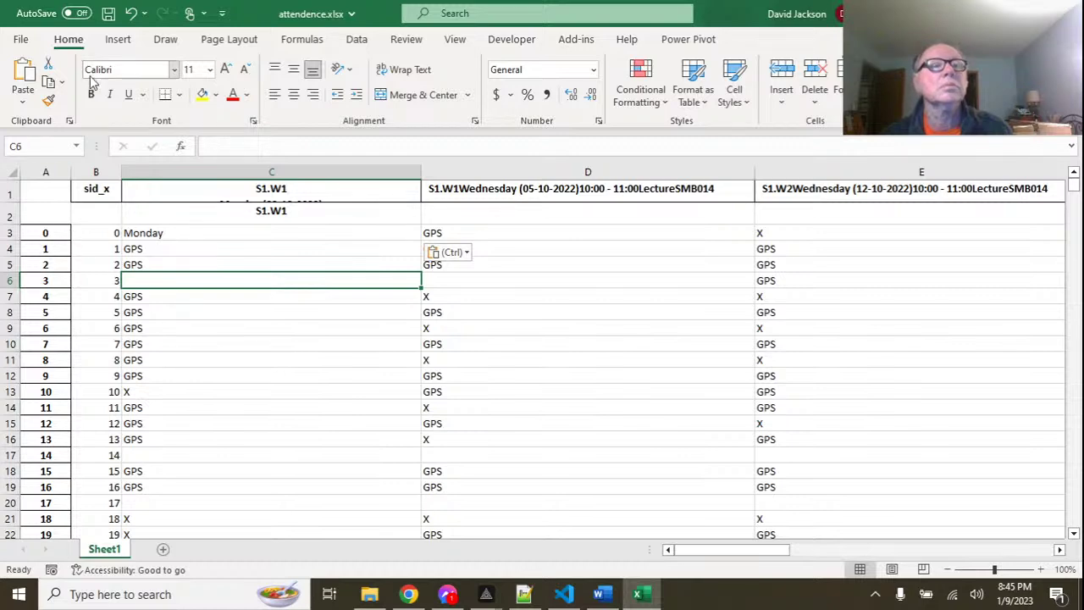
pyautogui.click(132, 14)
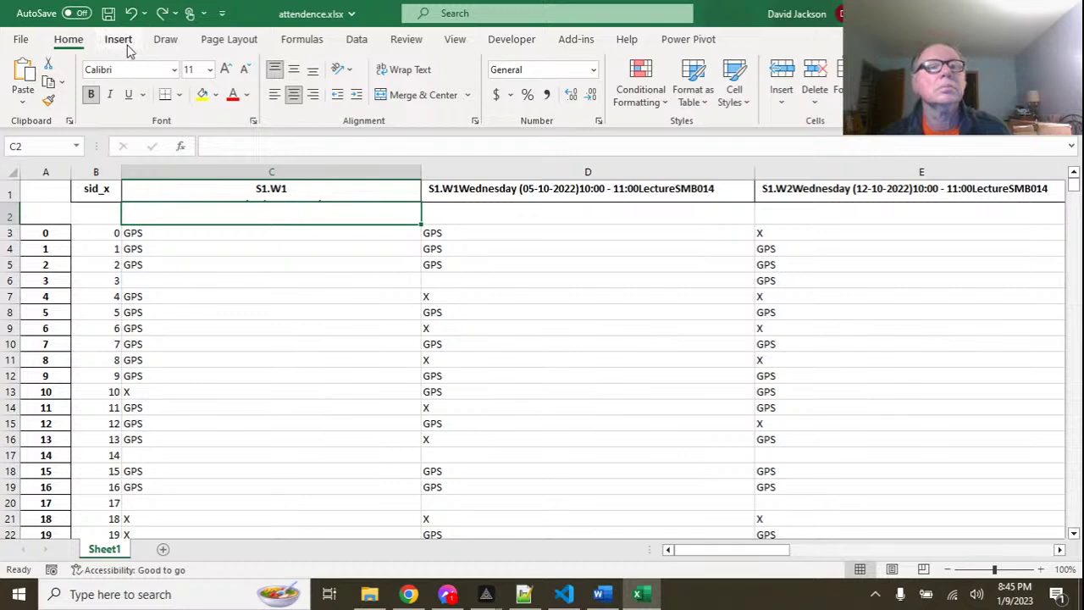
pyautogui.click(214, 191)
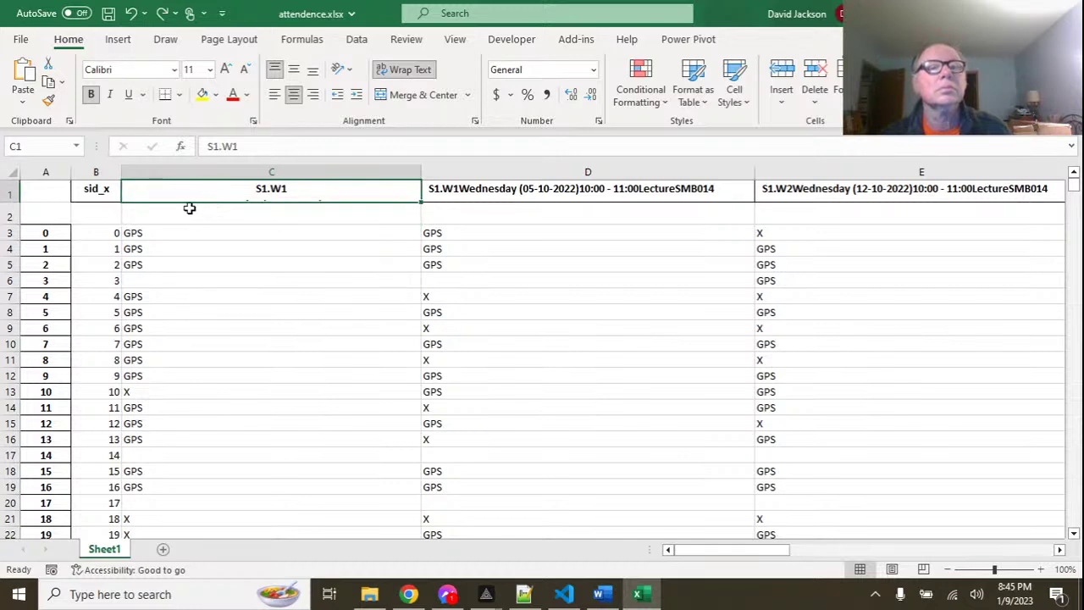
pyautogui.click(48, 200)
pyautogui.moveTo(48, 206); pyautogui.dragTo(47, 222)
pyautogui.click(324, 278)
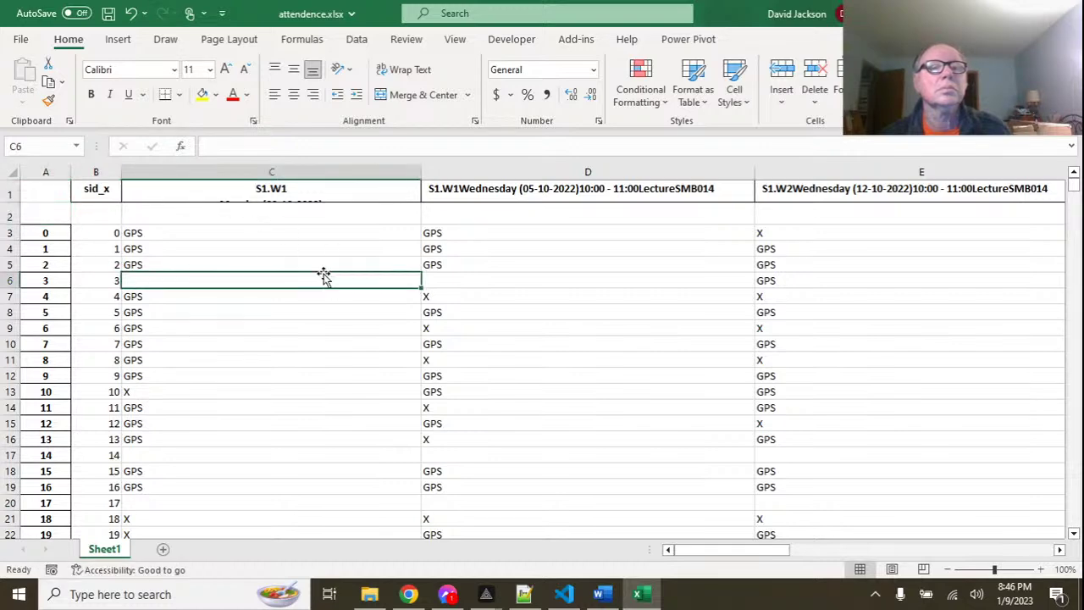
pyautogui.click(49, 200)
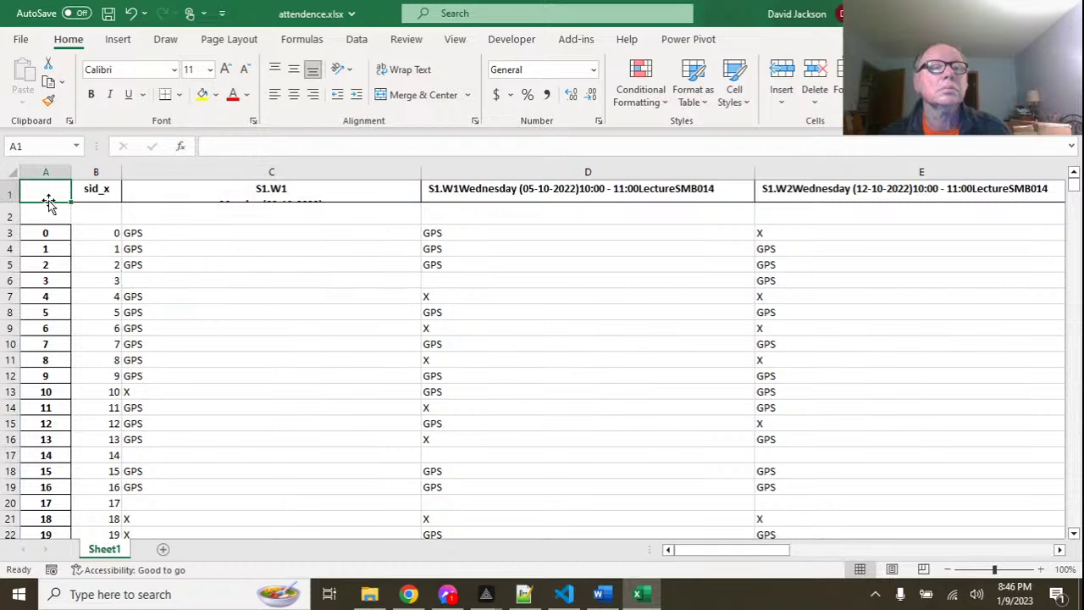
pyautogui.scroll(-1, 312, 193)
pyautogui.scroll(1, 312, 193)
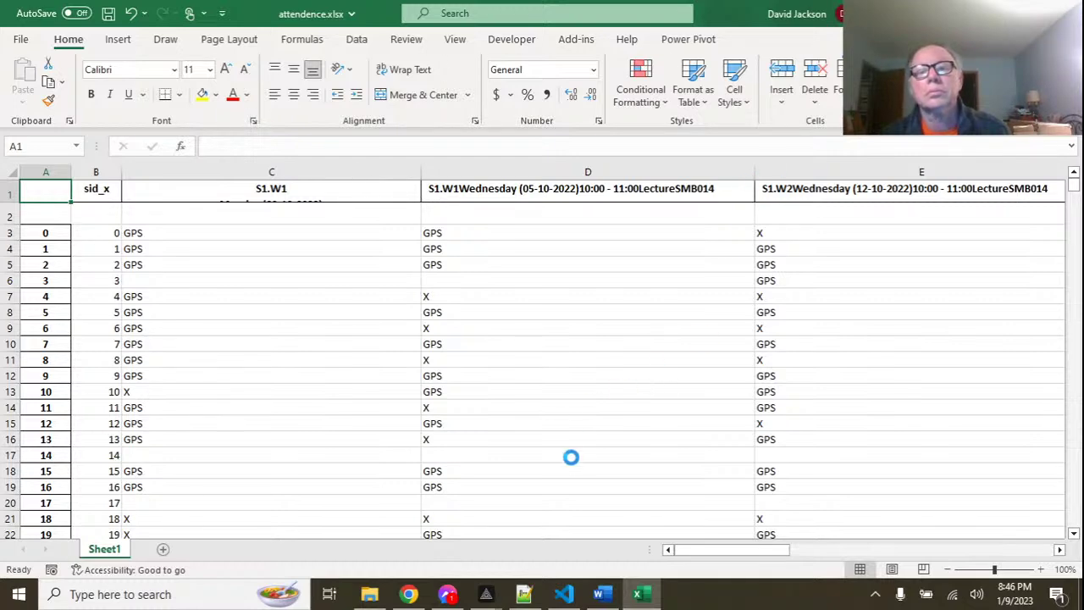
# Close the workbook without saving its changes and reopen attendence.xlsx from the more_data folder.
pyautogui.click(542, 315)
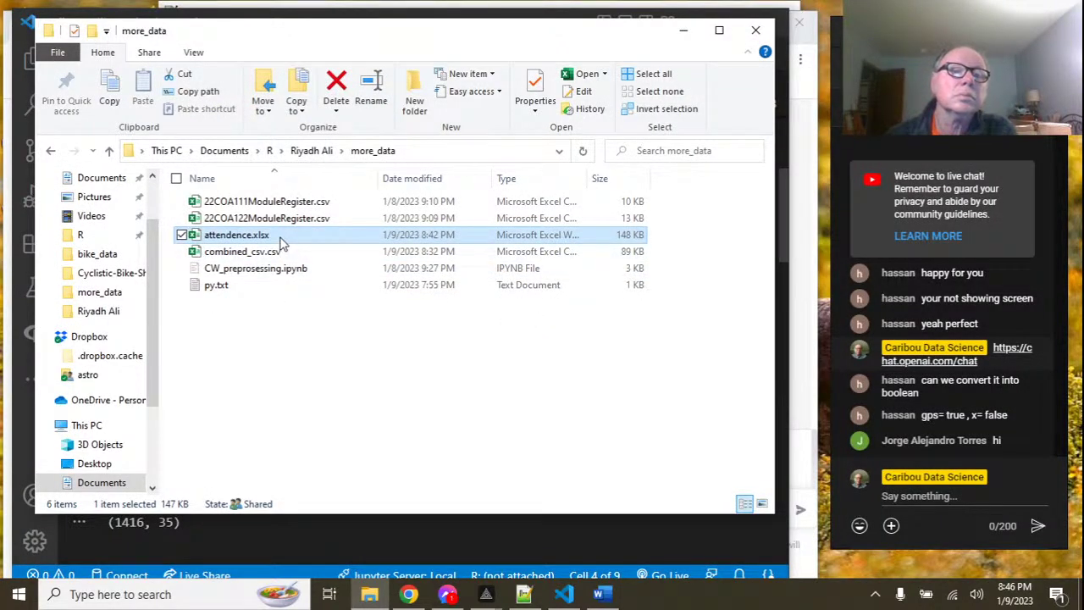
pyautogui.doubleClick(282, 239)
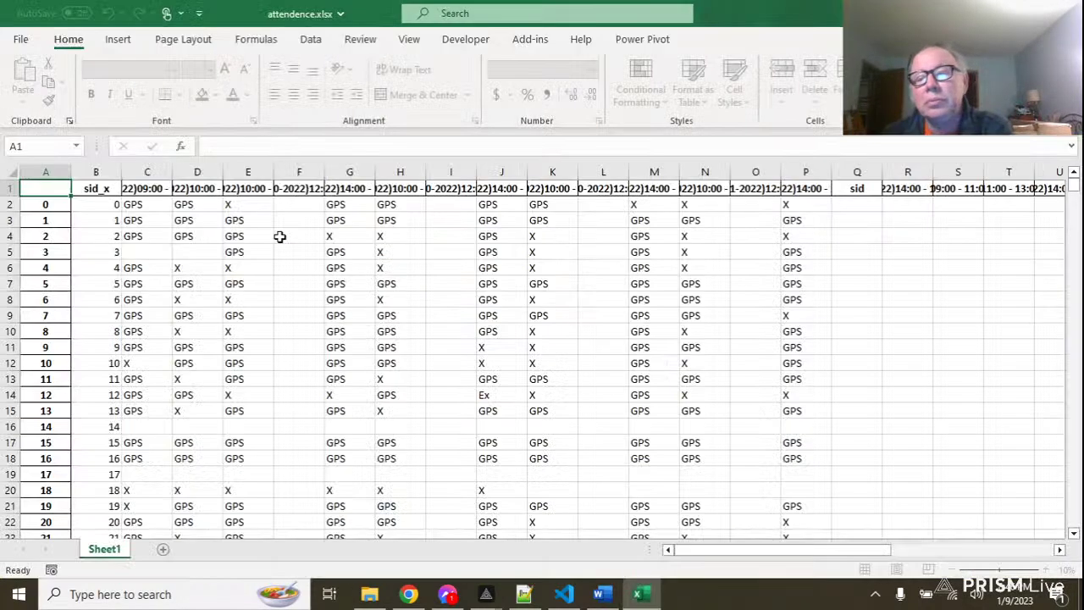
# AutoFit column C to its session header and make header row 1 several lines tall.
pyautogui.doubleClick(120, 171)
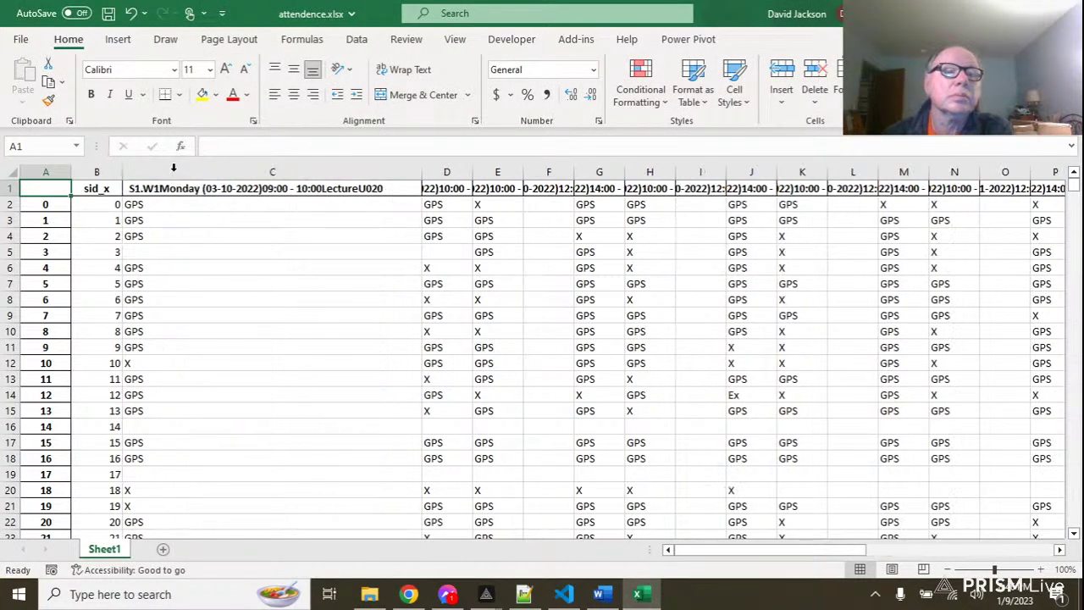
pyautogui.moveTo(17, 196); pyautogui.dragTo(15, 229)
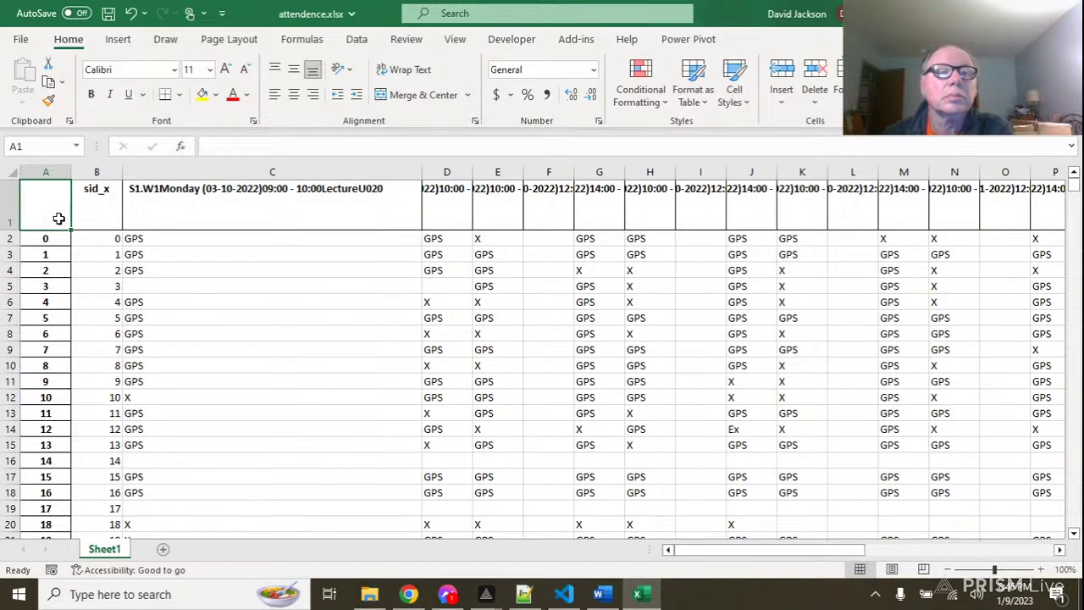
# Shorten the session header in cell C1 to S1.W1 by removing the day, date, time, session type and room lines.
pyautogui.click(163, 191)
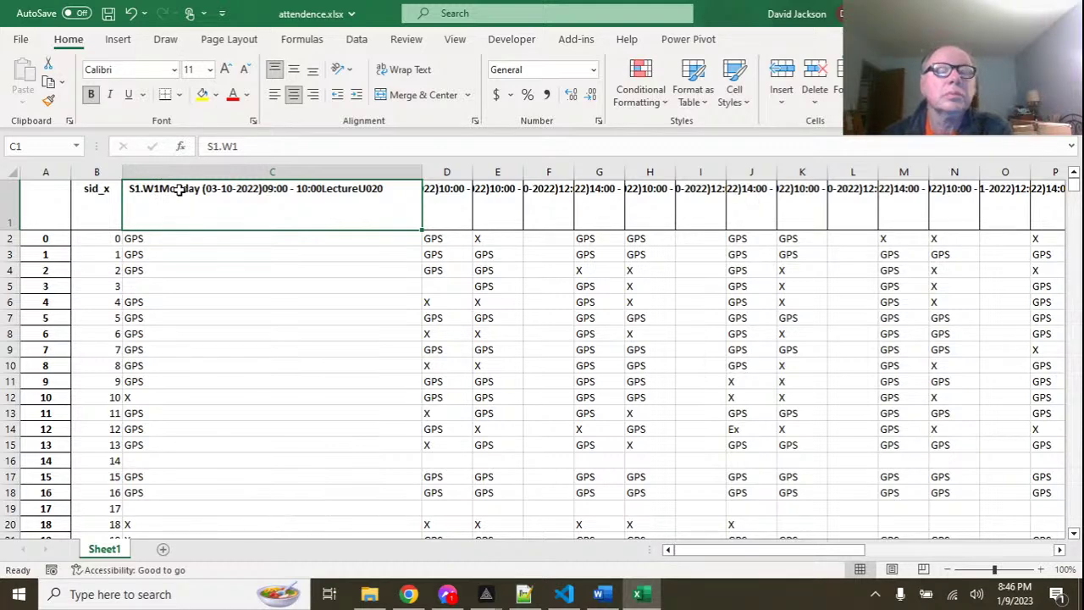
pyautogui.doubleClick(371, 188)
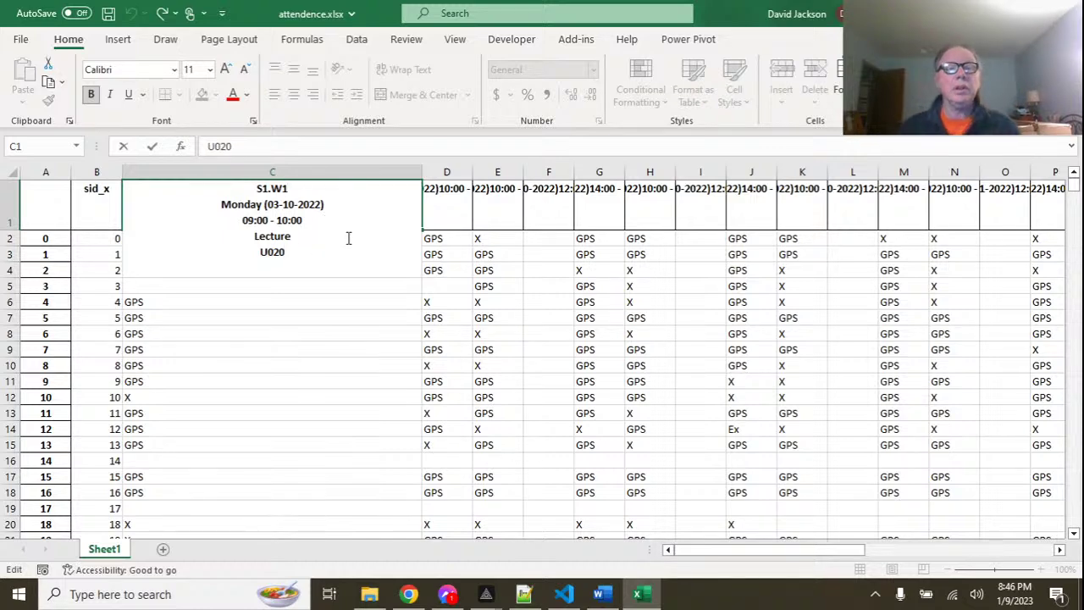
pyautogui.press('BackSpace')
pyautogui.press('BackSpace')
pyautogui.press('BackSpace')
pyautogui.press('BackSpace')
pyautogui.press('BackSpace')
pyautogui.press('BackSpace')
pyautogui.press('BackSpace')
pyautogui.press('BackSpace')
pyautogui.press('BackSpace')
pyautogui.press('BackSpace')
pyautogui.press('BackSpace')
pyautogui.press('BackSpace')
pyautogui.press('BackSpace')
pyautogui.press('BackSpace')
pyautogui.press('BackSpace')
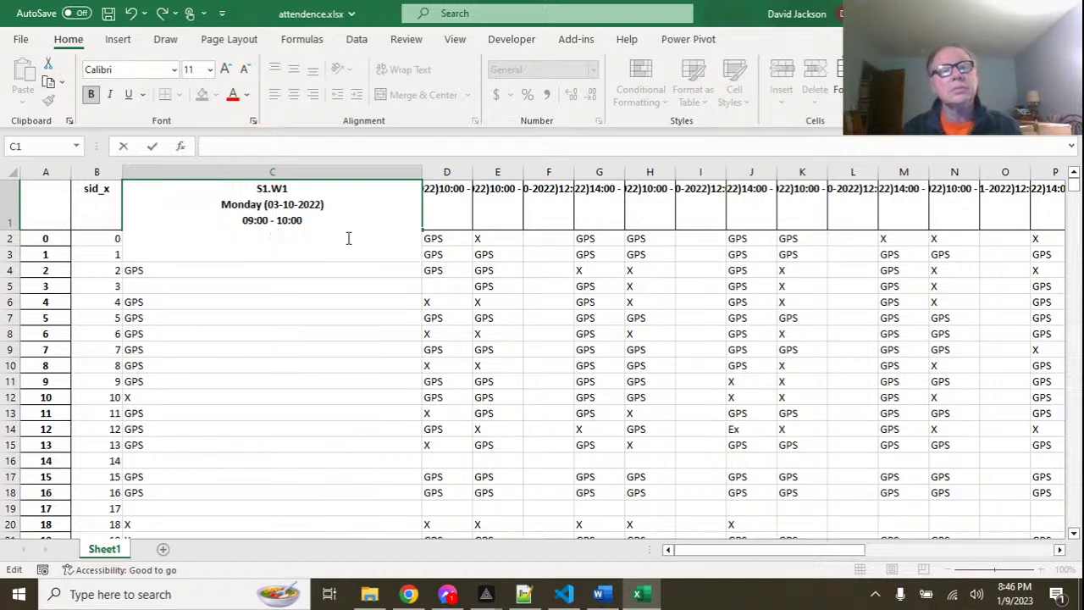
pyautogui.press('BackSpace')
pyautogui.press('BackSpace')
pyautogui.press('BackSpace')
pyautogui.press('BackSpace')
pyautogui.press('BackSpace')
pyautogui.press('BackSpace')
pyautogui.press('BackSpace')
pyautogui.press('BackSpace')
pyautogui.press('BackSpace')
pyautogui.press('BackSpace')
pyautogui.press('BackSpace')
pyautogui.press('BackSpace')
pyautogui.press('BackSpace')
pyautogui.press('BackSpace')
pyautogui.press('BackSpace')
pyautogui.press('BackSpace')
pyautogui.press('BackSpace')
pyautogui.press('BackSpace')
pyautogui.press('BackSpace')
pyautogui.press('BackSpace')
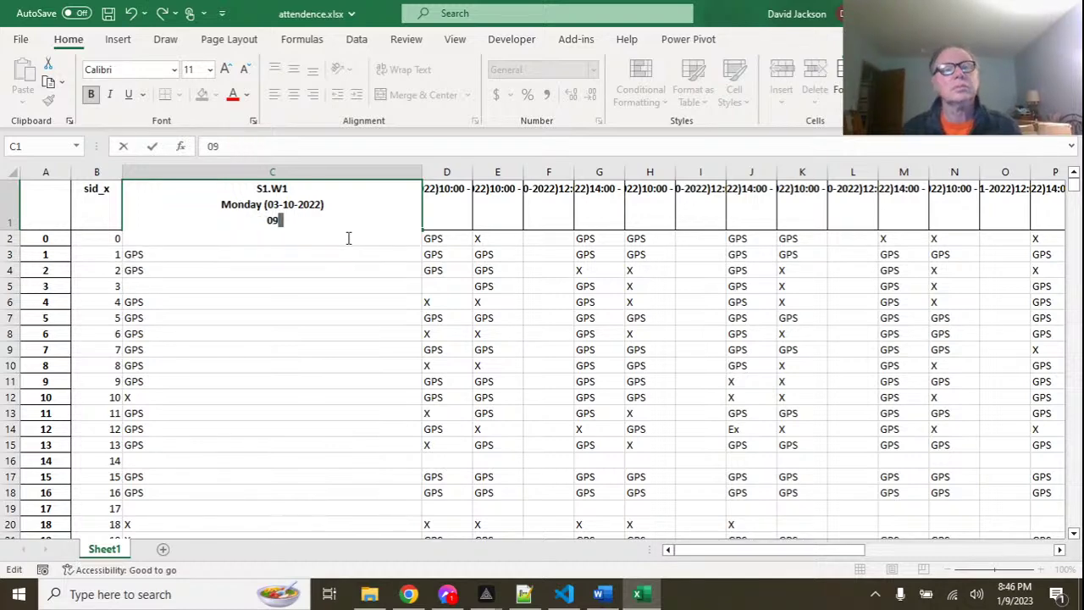
pyautogui.hotkey('ctrl', 'z')
pyautogui.press('BackSpace')
pyautogui.press('BackSpace')
pyautogui.press('BackSpace')
pyautogui.press('BackSpace')
pyautogui.press('BackSpace')
pyautogui.press('BackSpace')
pyautogui.press('BackSpace')
pyautogui.press('BackSpace')
pyautogui.press('BackSpace')
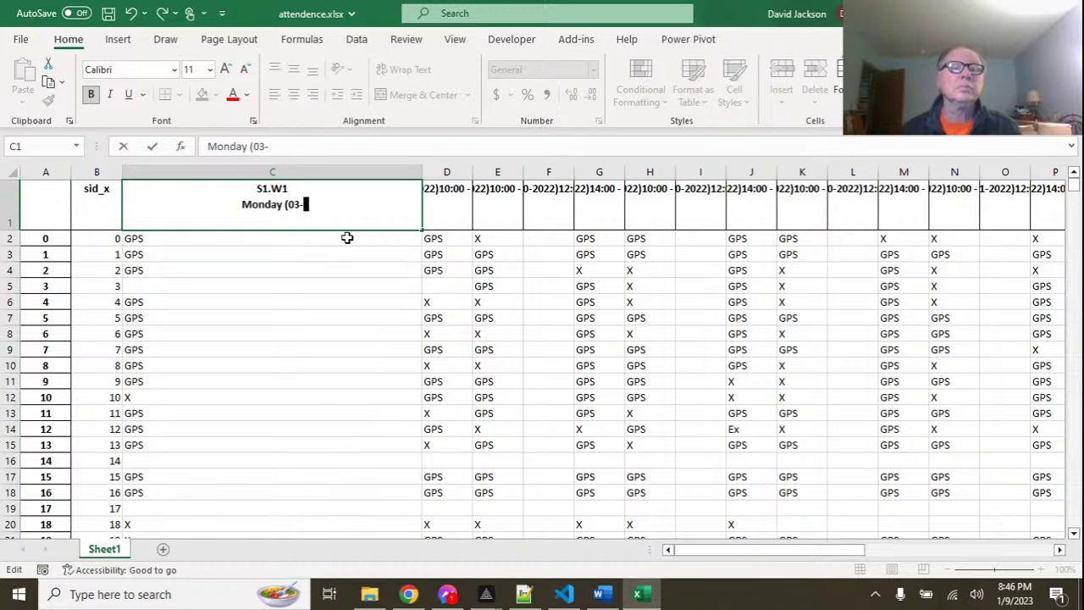
pyautogui.press('BackSpace')
pyautogui.press('BackSpace')
pyautogui.press('BackSpace')
pyautogui.press('BackSpace')
pyautogui.press('BackSpace')
pyautogui.press('BackSpace')
pyautogui.press('BackSpace')
pyautogui.press('BackSpace')
pyautogui.press('BackSpace')
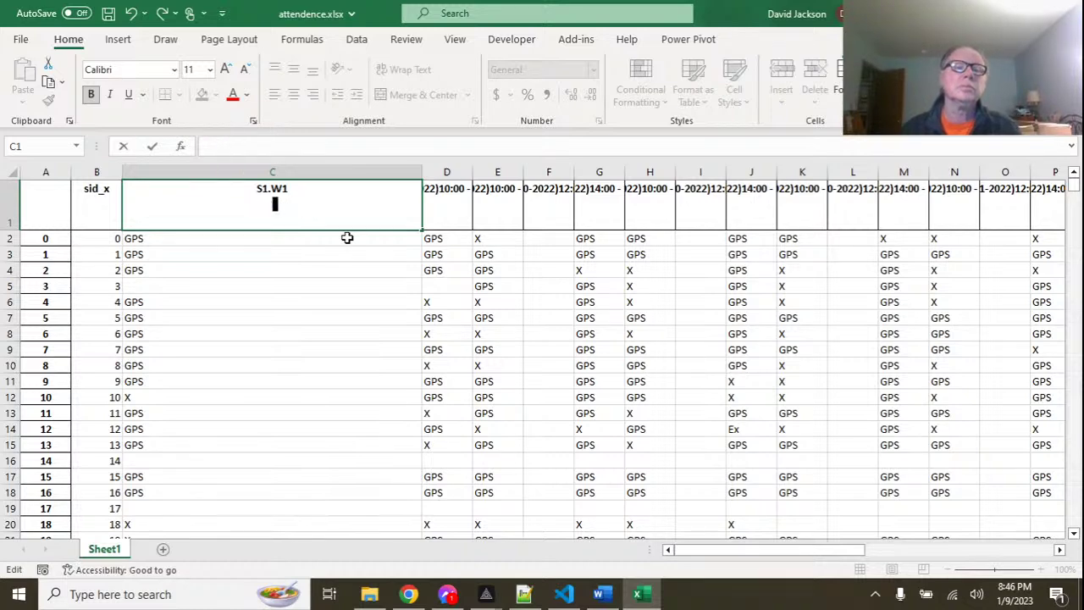
pyautogui.press('Return')
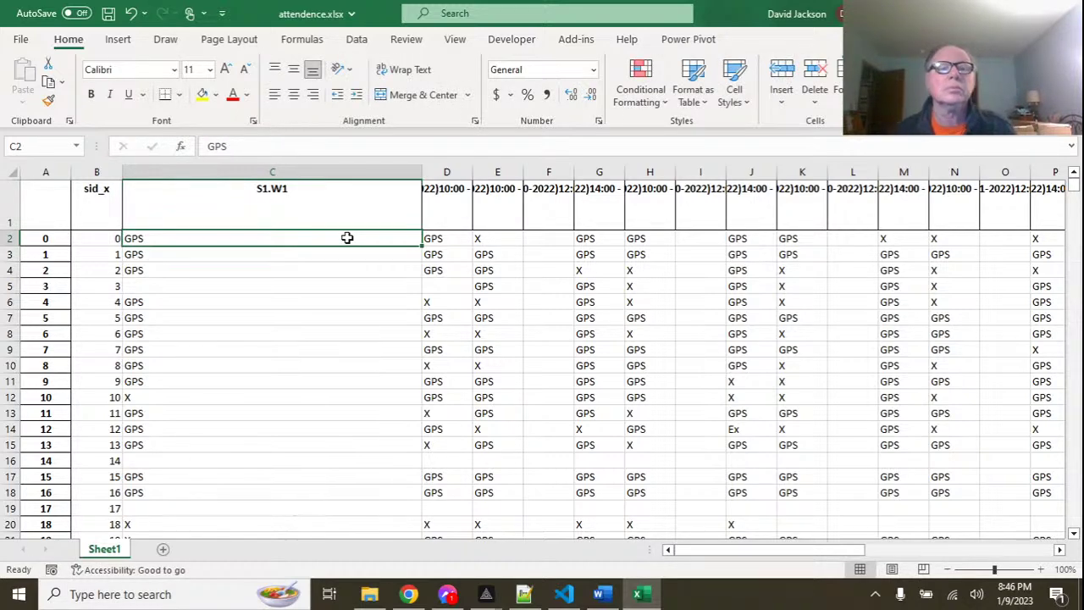
# AutoFit column D and shorten the session header in D1 to S1.W1 by removing the day, date, time, session type and room lines.
pyautogui.doubleClick(472, 167)
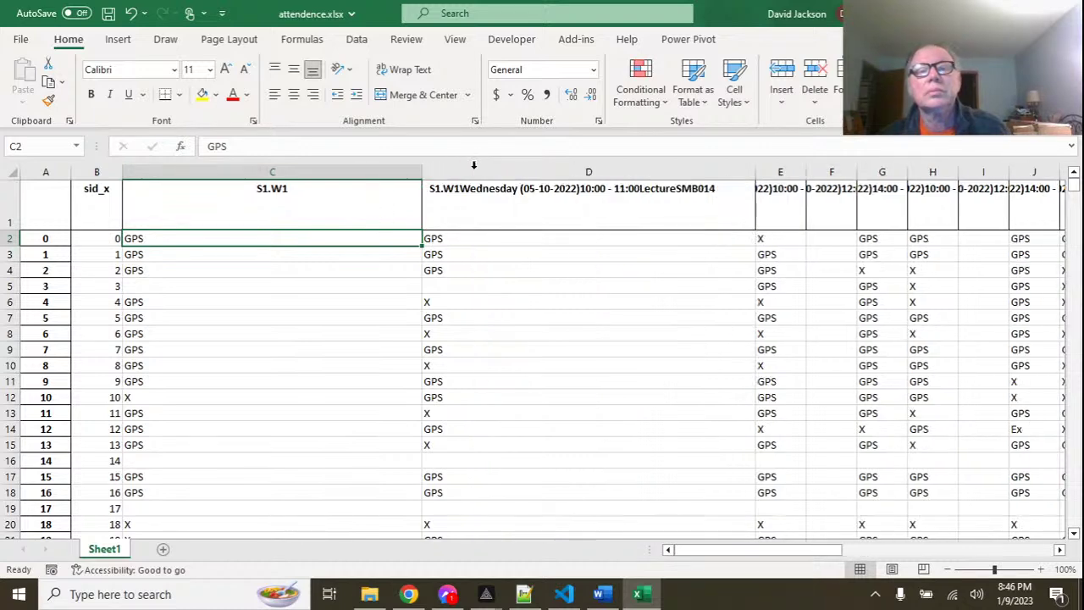
pyautogui.click(609, 188)
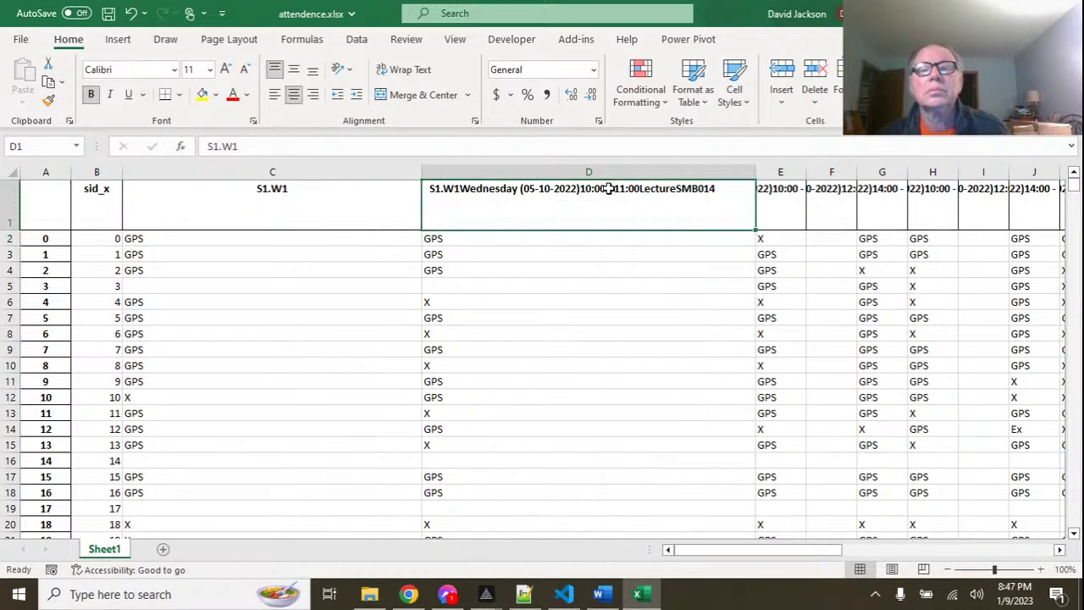
pyautogui.doubleClick(719, 188)
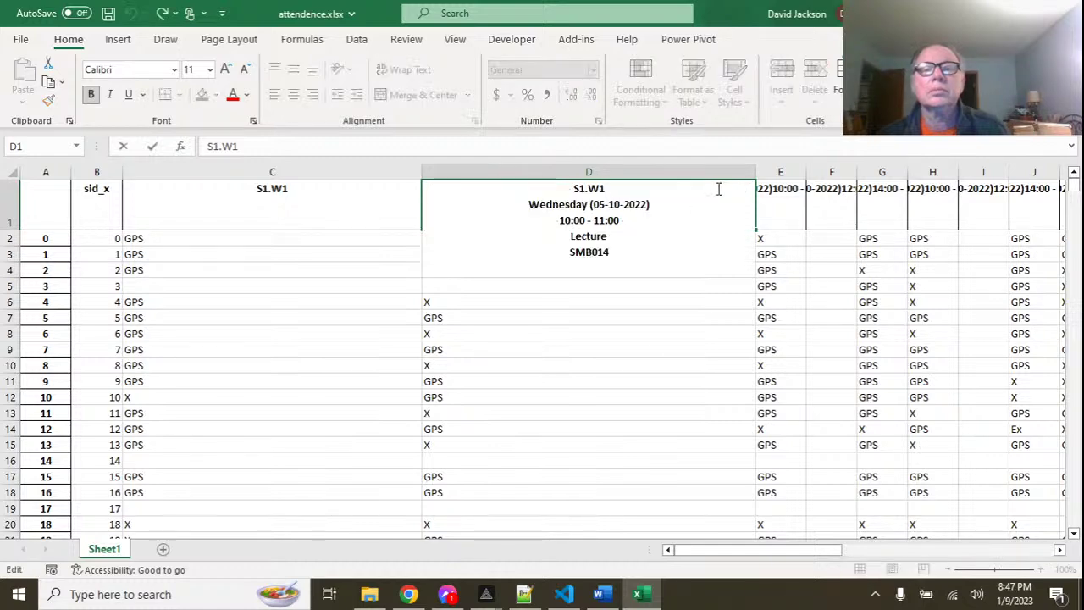
pyautogui.click(632, 257)
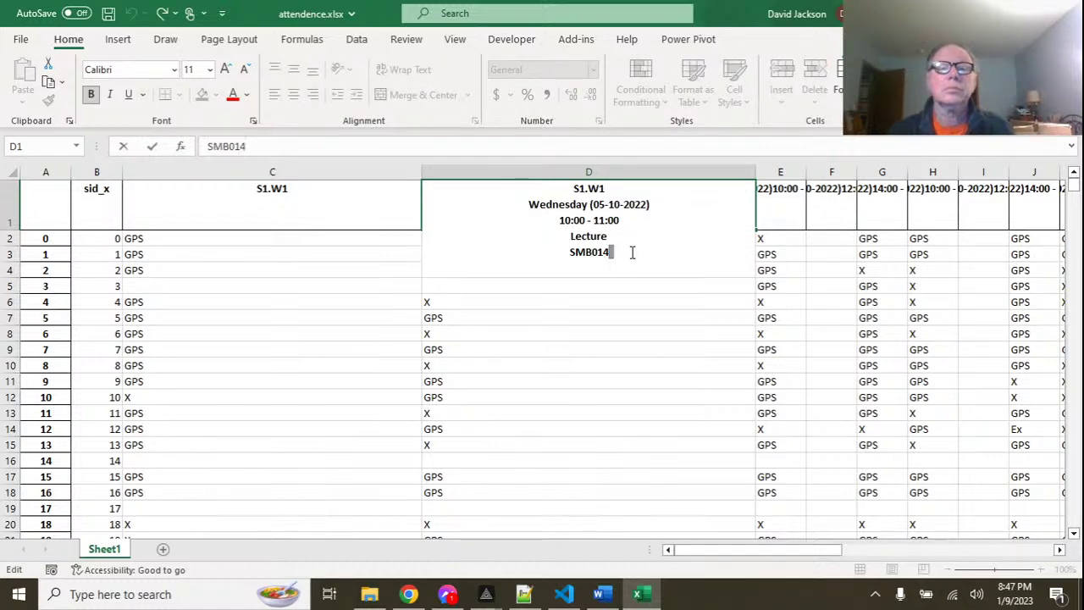
pyautogui.press('BackSpace')
pyautogui.press('BackSpace')
pyautogui.press('BackSpace')
pyautogui.press('BackSpace')
pyautogui.press('BackSpace')
pyautogui.press('BackSpace')
pyautogui.press('BackSpace')
pyautogui.press('BackSpace')
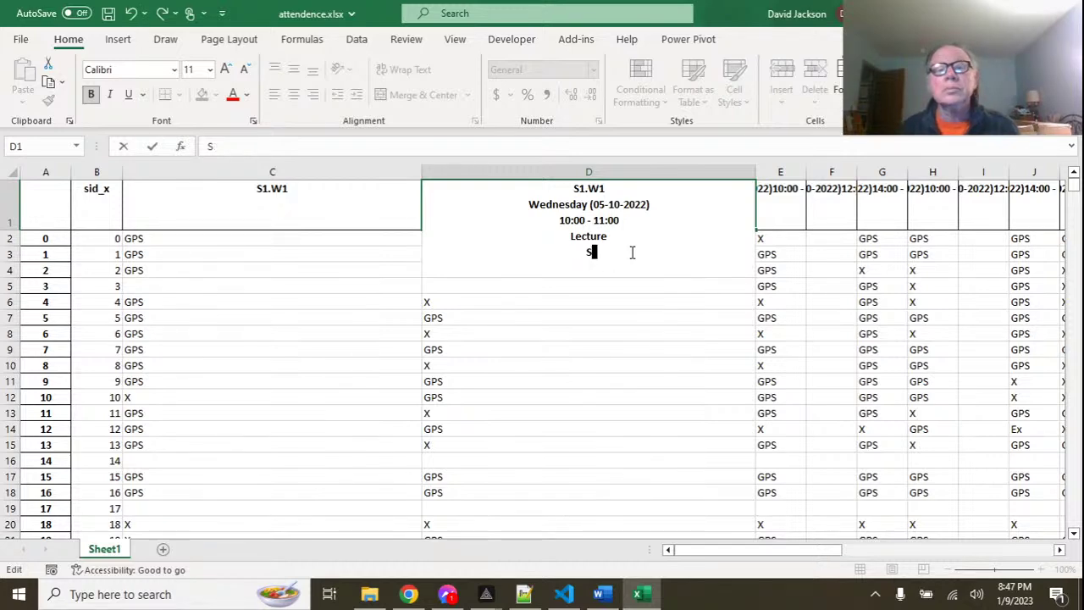
pyautogui.press('BackSpace')
pyautogui.press('BackSpace')
pyautogui.press('BackSpace')
pyautogui.press('BackSpace')
pyautogui.press('BackSpace')
pyautogui.press('BackSpace')
pyautogui.press('BackSpace')
pyautogui.press('BackSpace')
pyautogui.press('BackSpace')
pyautogui.press('BackSpace')
pyautogui.press('BackSpace')
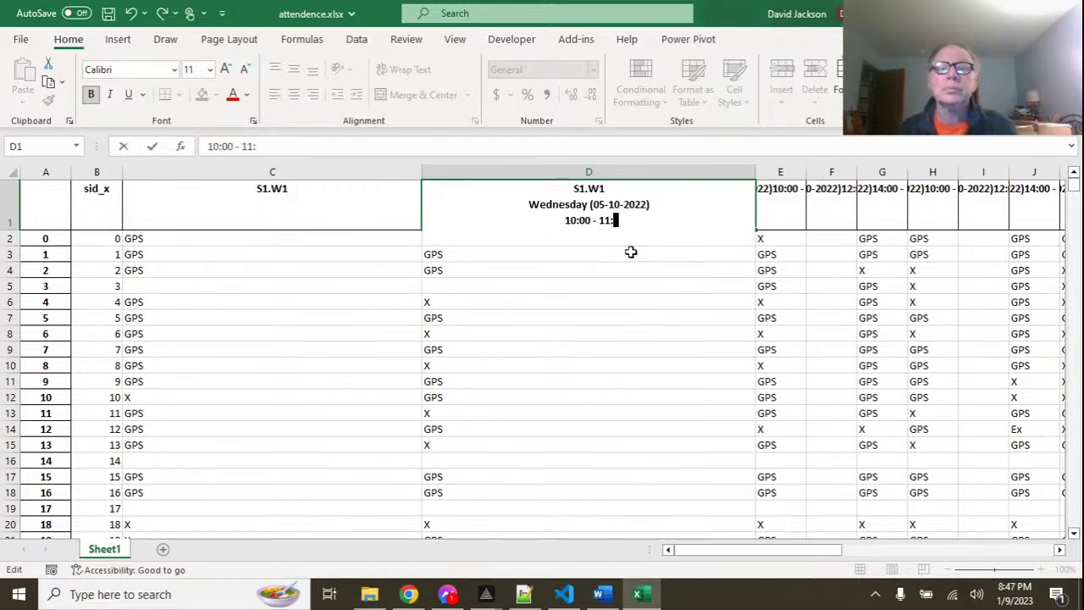
pyautogui.press('BackSpace')
pyautogui.press('BackSpace')
pyautogui.press('BackSpace')
pyautogui.press('BackSpace')
pyautogui.press('BackSpace')
pyautogui.press('BackSpace')
pyautogui.press('BackSpace')
pyautogui.press('BackSpace')
pyautogui.press('BackSpace')
pyautogui.press('BackSpace')
pyautogui.press('BackSpace')
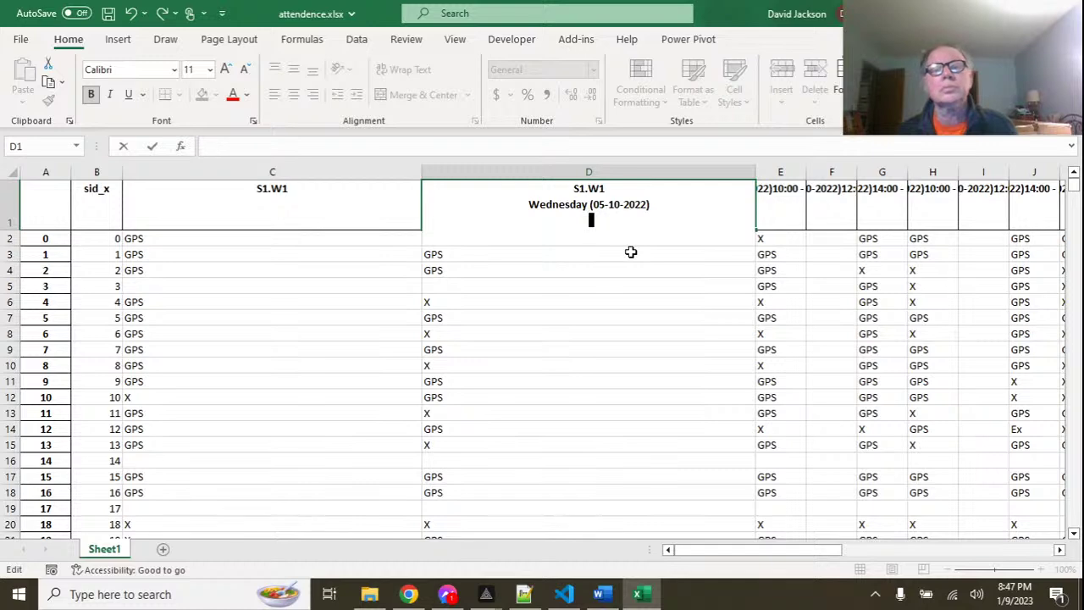
pyautogui.press('BackSpace')
pyautogui.press('BackSpace')
pyautogui.press('BackSpace')
pyautogui.press('BackSpace')
pyautogui.press('BackSpace')
pyautogui.press('BackSpace')
pyautogui.press('BackSpace')
pyautogui.press('BackSpace')
pyautogui.press('BackSpace')
pyautogui.press('BackSpace')
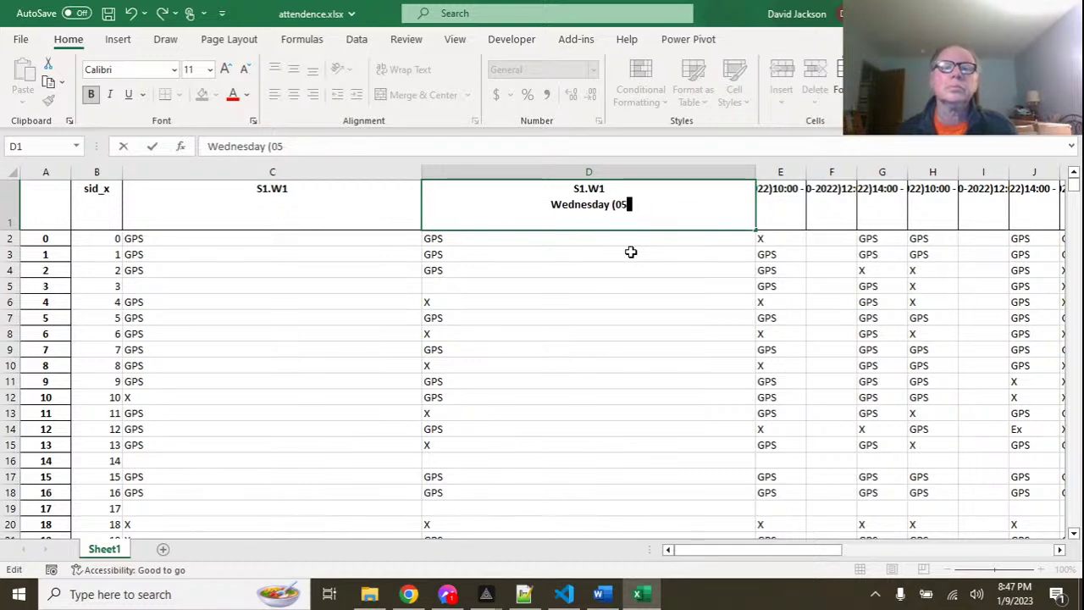
pyautogui.press('BackSpace')
pyautogui.press('BackSpace')
pyautogui.press('BackSpace')
pyautogui.press('BackSpace')
pyautogui.press('BackSpace')
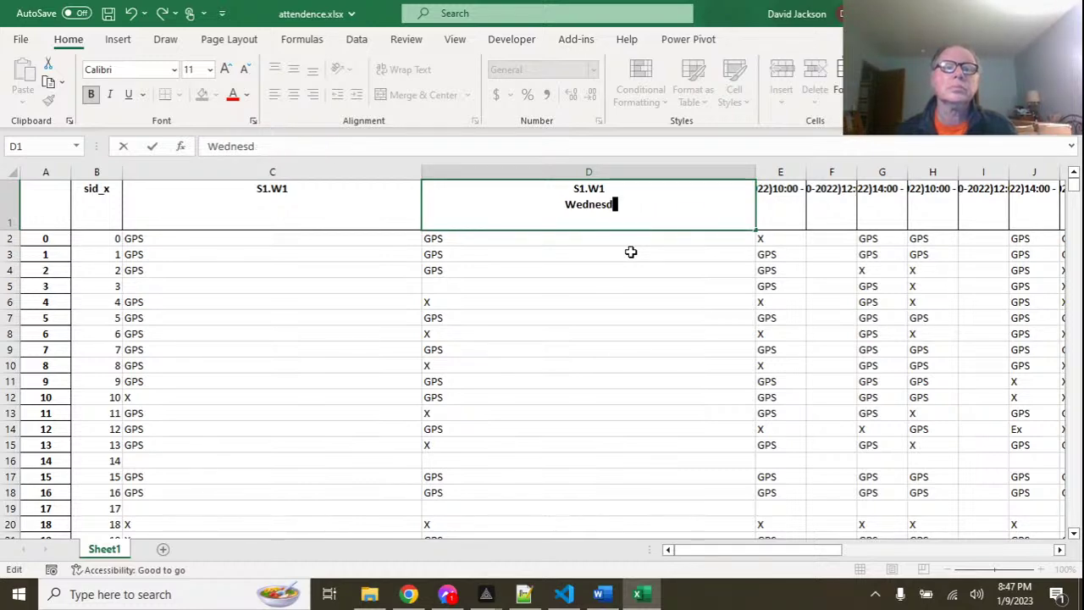
pyautogui.press('BackSpace')
pyautogui.press('BackSpace')
pyautogui.press('BackSpace')
pyautogui.press('BackSpace')
pyautogui.press('BackSpace')
pyautogui.press('BackSpace')
pyautogui.press('BackSpace')
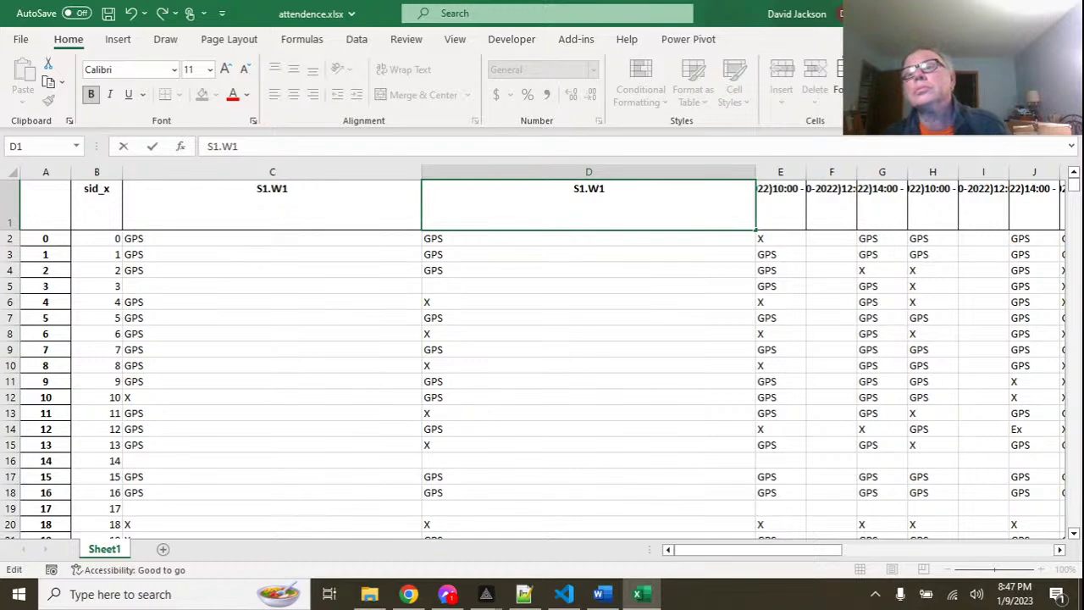
# Close attendence.xlsx without saving its changes and review the task details in the Doc22.docx Word document.
pyautogui.click(1067, 14)
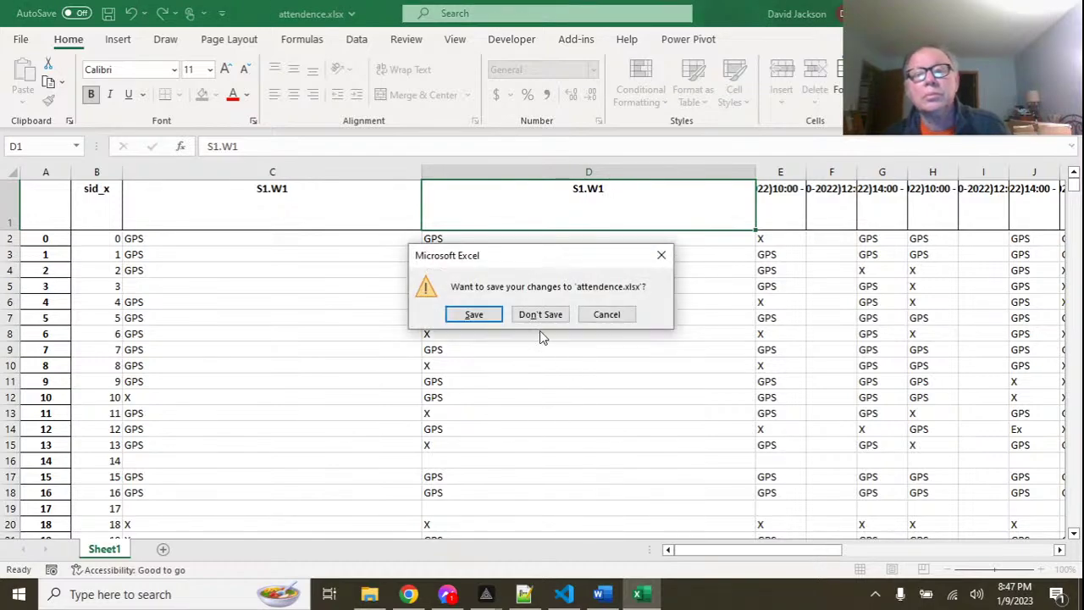
pyautogui.click(540, 317)
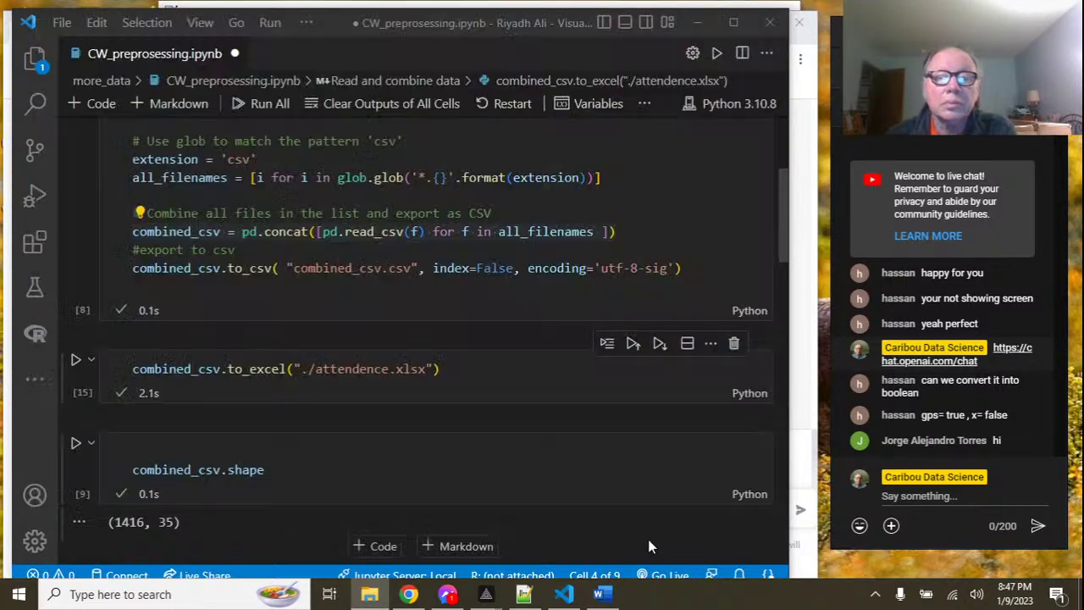
pyautogui.click(642, 543)
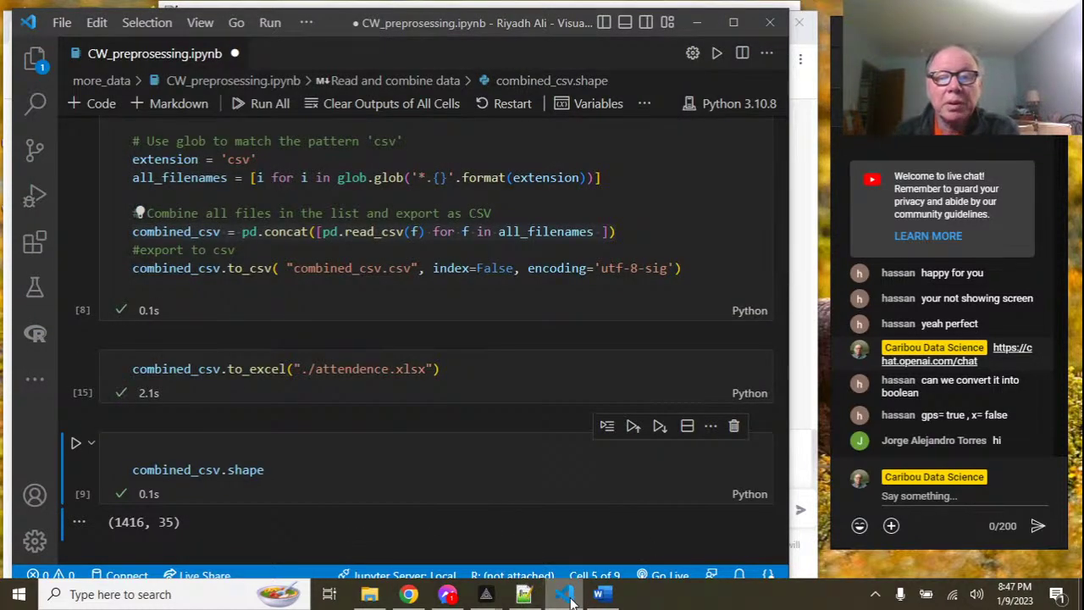
pyautogui.click(603, 594)
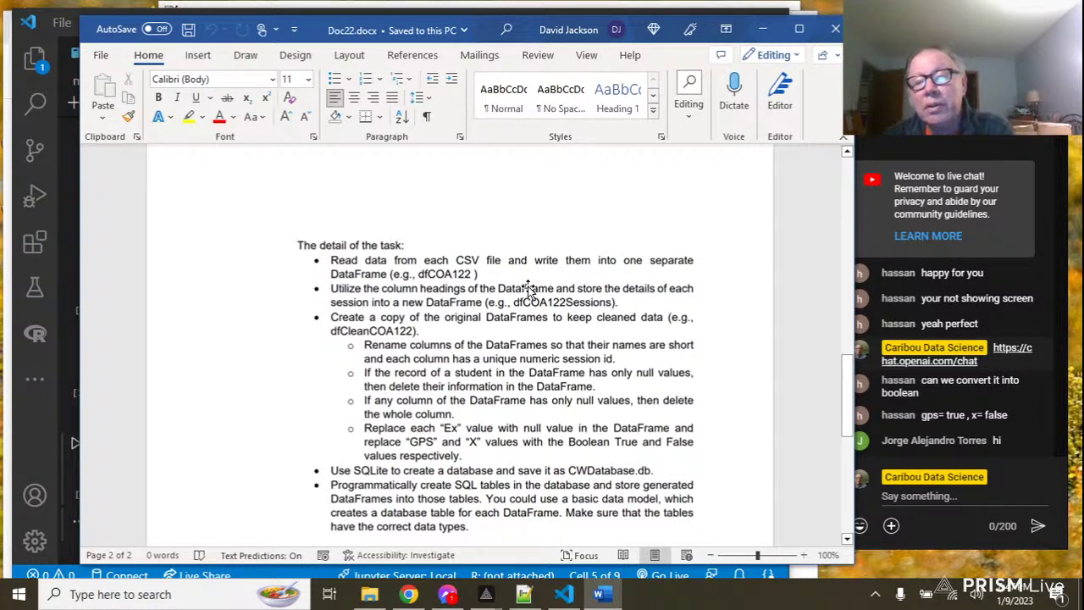
# Switch to Visual Studio Code and copy "combined_csv = pd.concat(" from the cell that combines the CSV files.
pyautogui.click(563, 586)
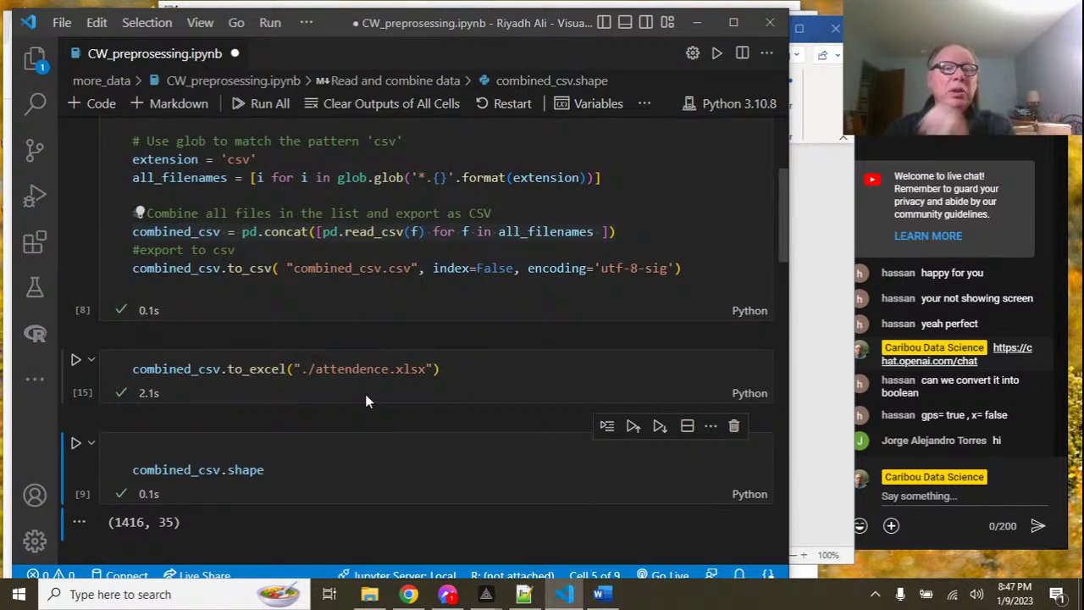
pyautogui.tripleClick(246, 231)
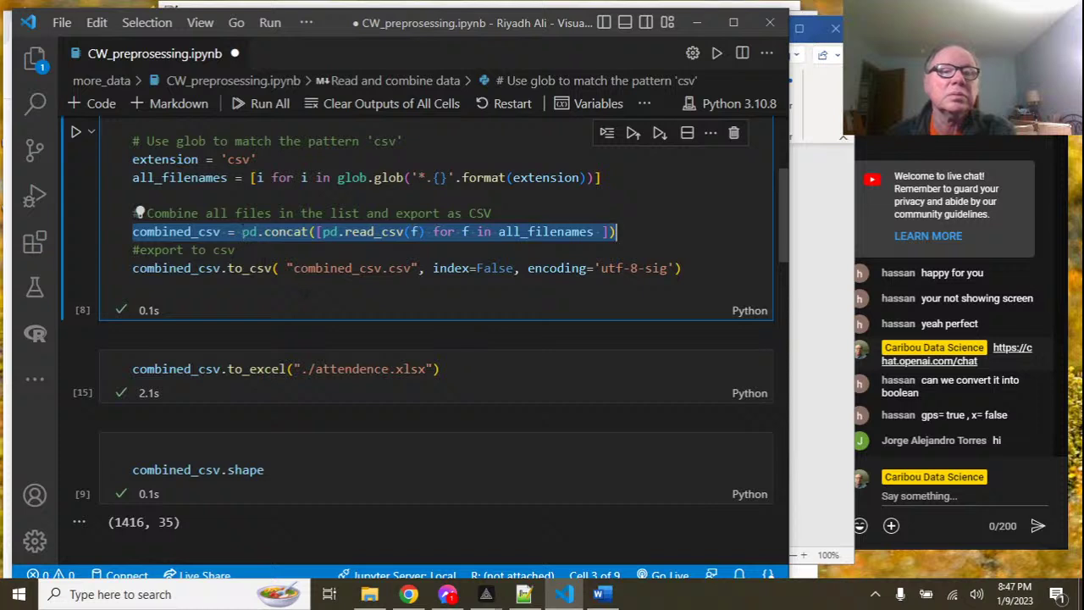
pyautogui.click(308, 294)
pyautogui.moveTo(133, 232); pyautogui.dragTo(316, 232)
pyautogui.hotkey('ctrl', 'c')
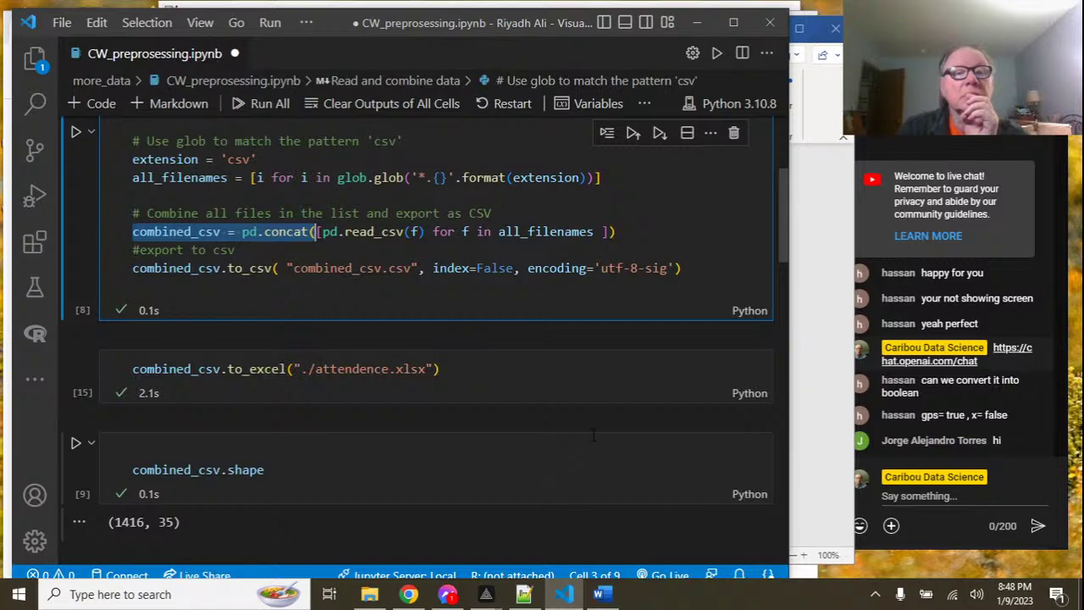
# Delete the duplicate combined_csv.head() cell that follows the first data preview.
pyautogui.scroll(-10, 452, 489)
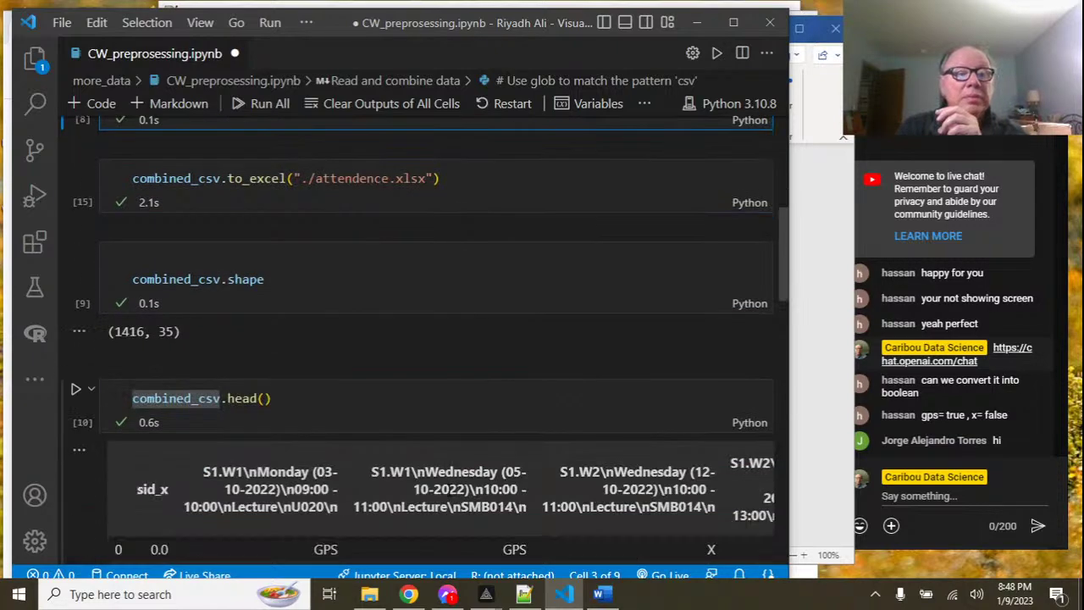
pyautogui.scroll(-5, 447, 496)
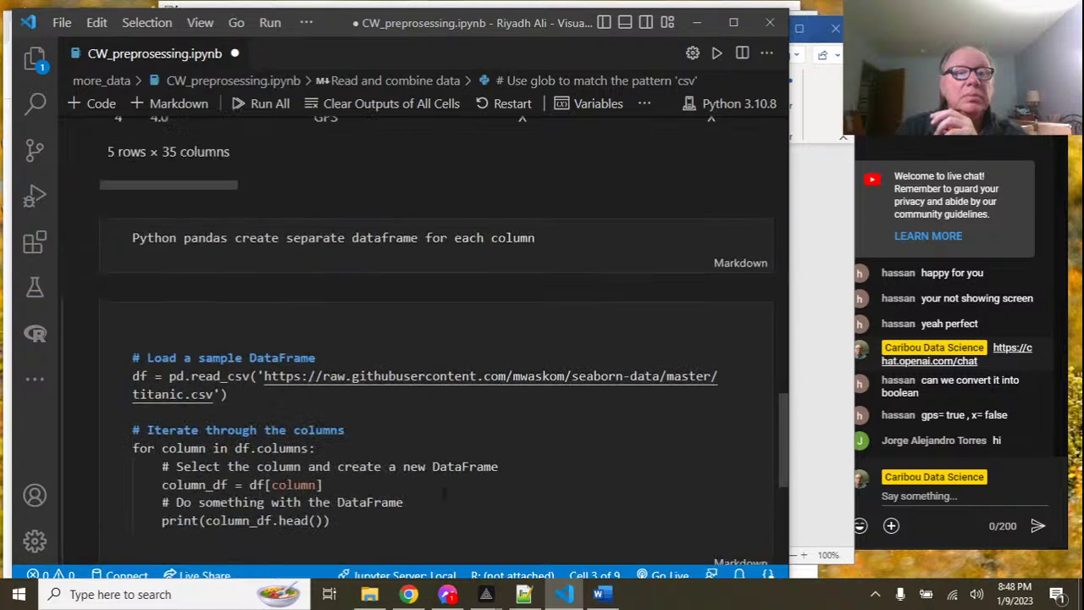
pyautogui.scroll(5, 443, 500)
pyautogui.scroll(5, 407, 282)
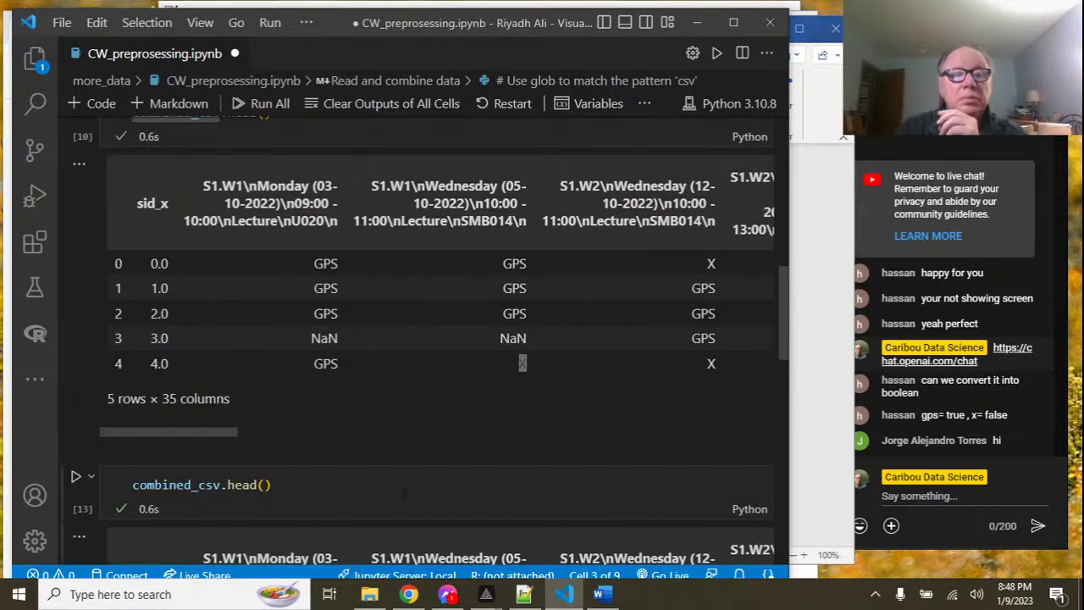
pyautogui.click(661, 484)
pyautogui.click(735, 460)
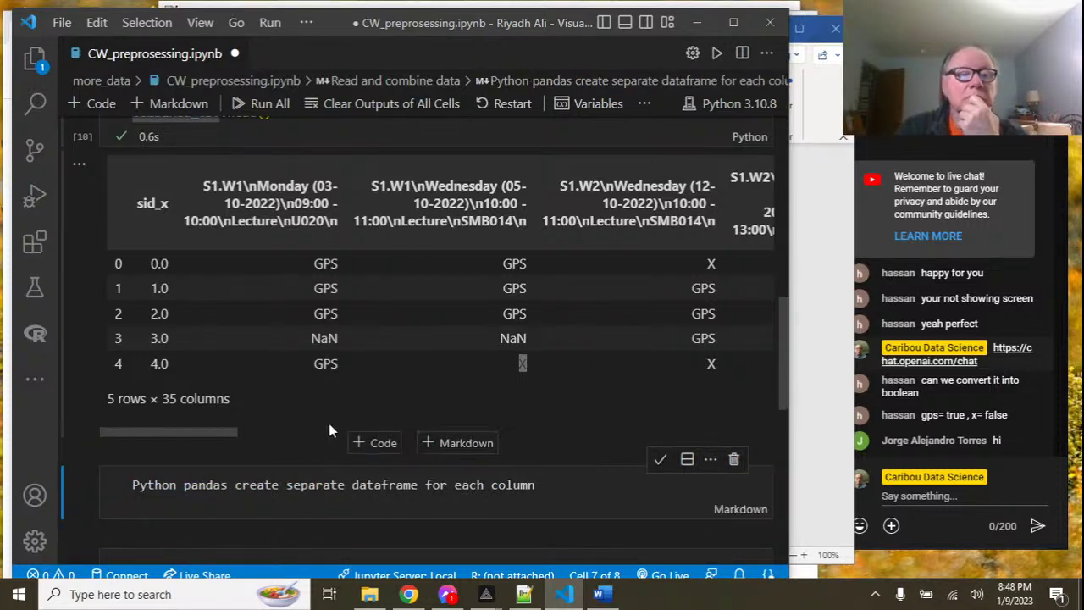
# Insert a code cell below the data preview, paste the copied concat code and extend it to combined_csv = pd.concat(['df1',df2].
pyautogui.click(375, 443)
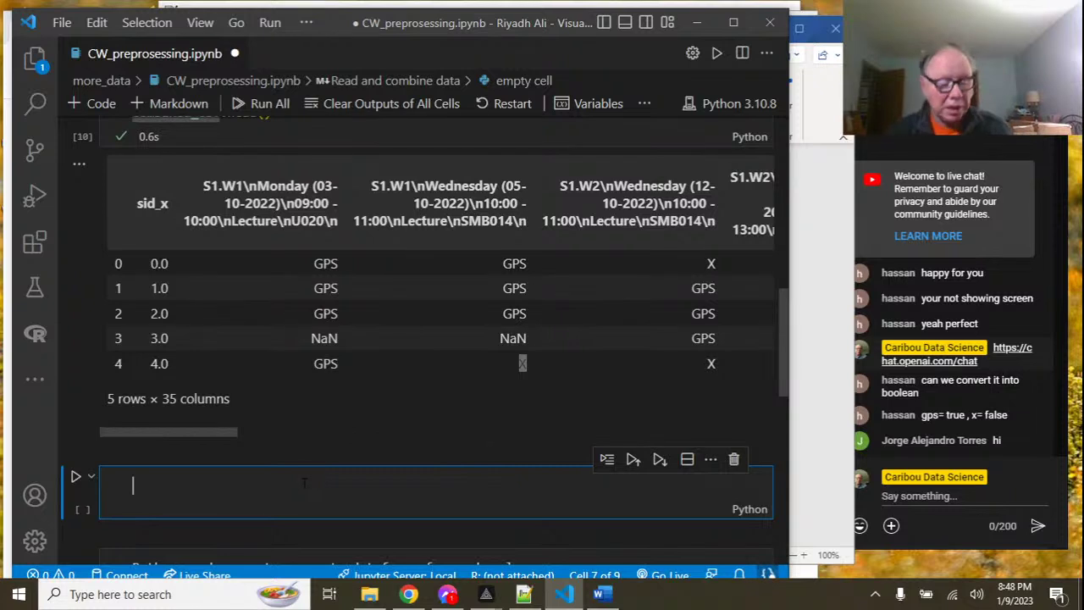
pyautogui.hotkey('ctrl', 'v')
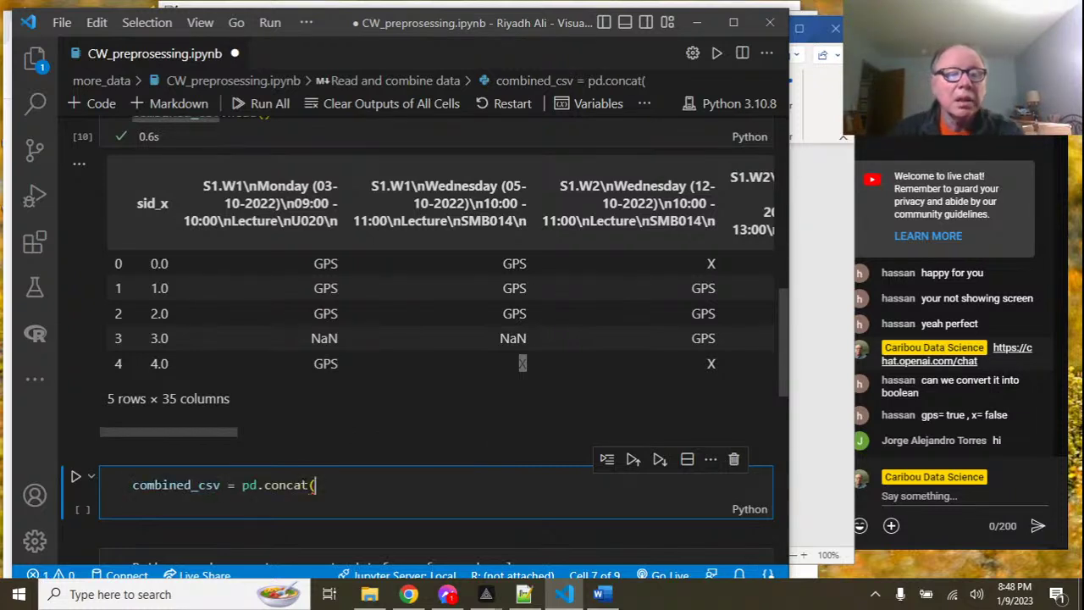
pyautogui.write('["')
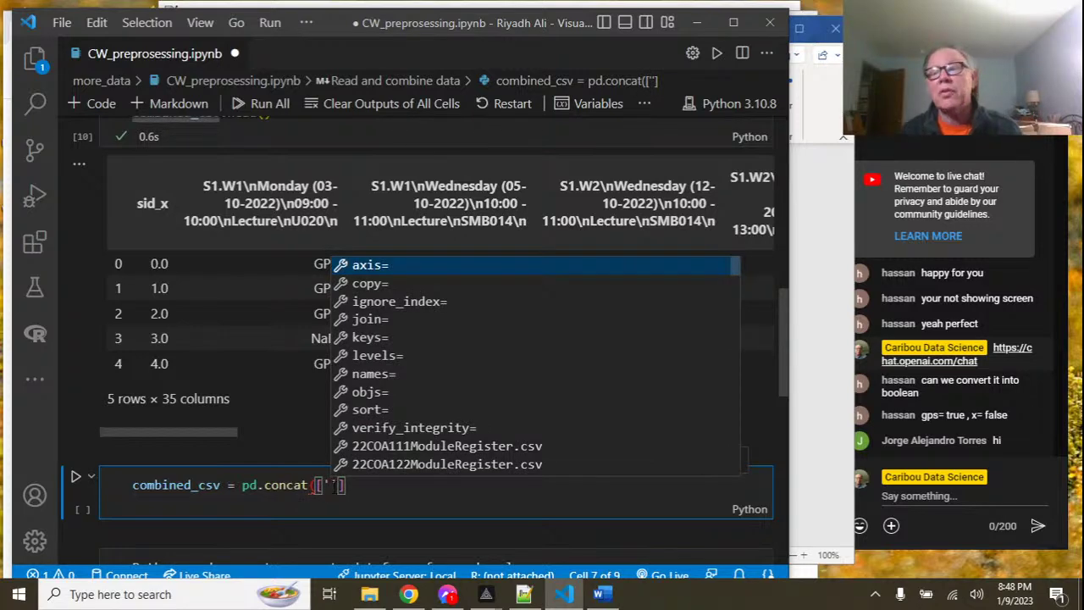
pyautogui.write('df')
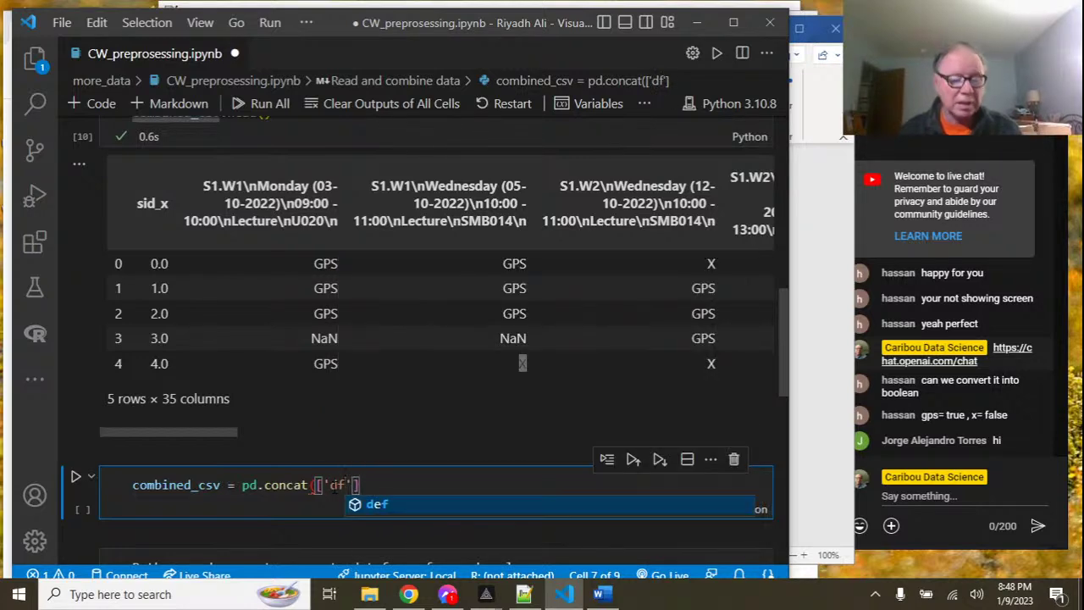
pyautogui.write("1'")
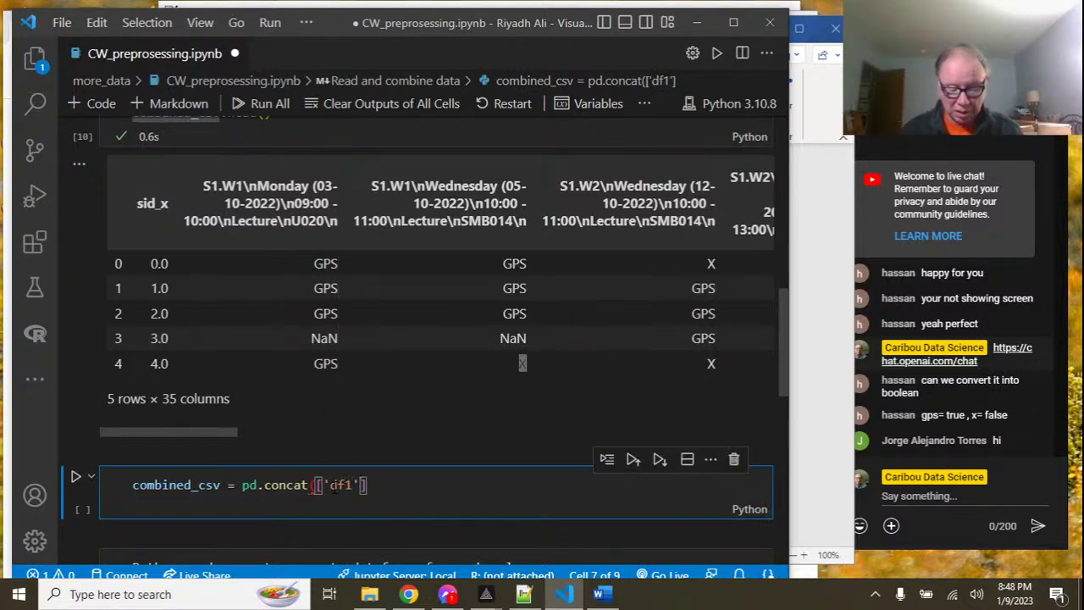
pyautogui.write(',df')
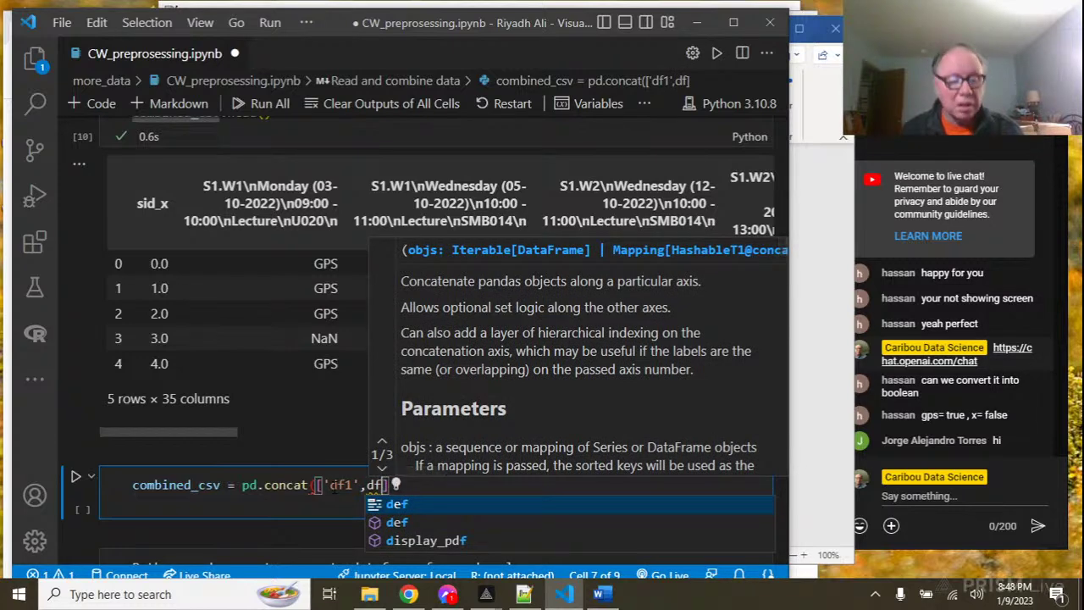
pyautogui.write('2')
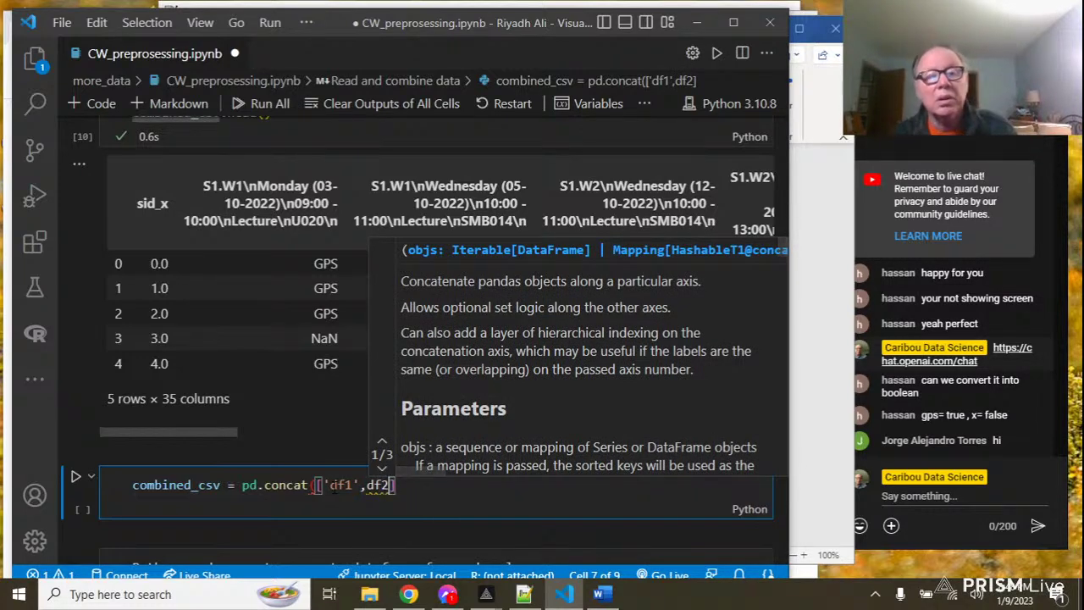
pyautogui.click(445, 506)
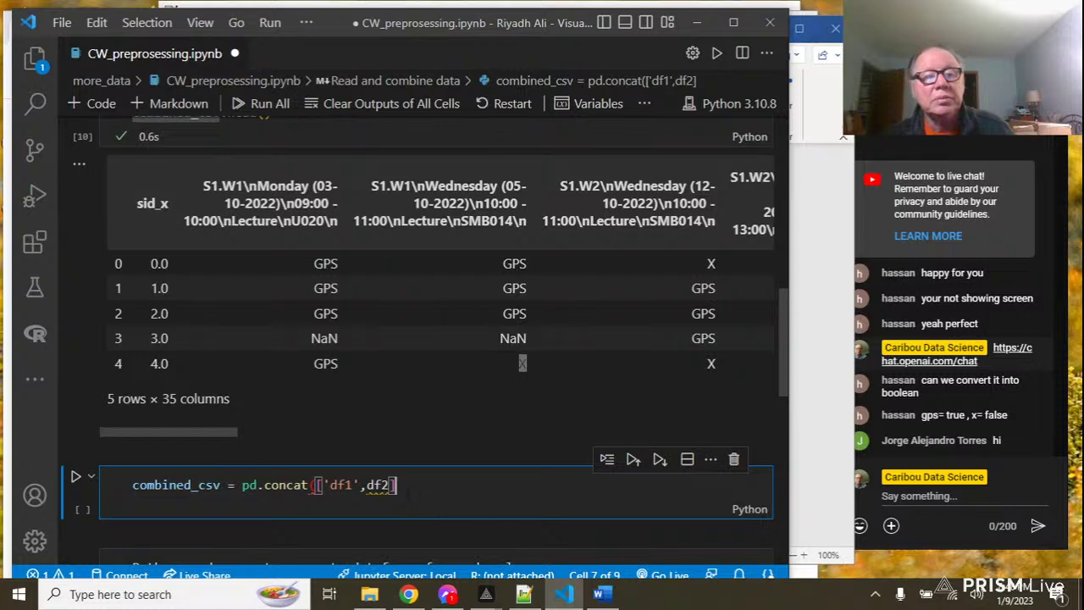
# Enclose df2 in single quotes so the concat list reads ['df1','df2'].
pyautogui.click(379, 485)
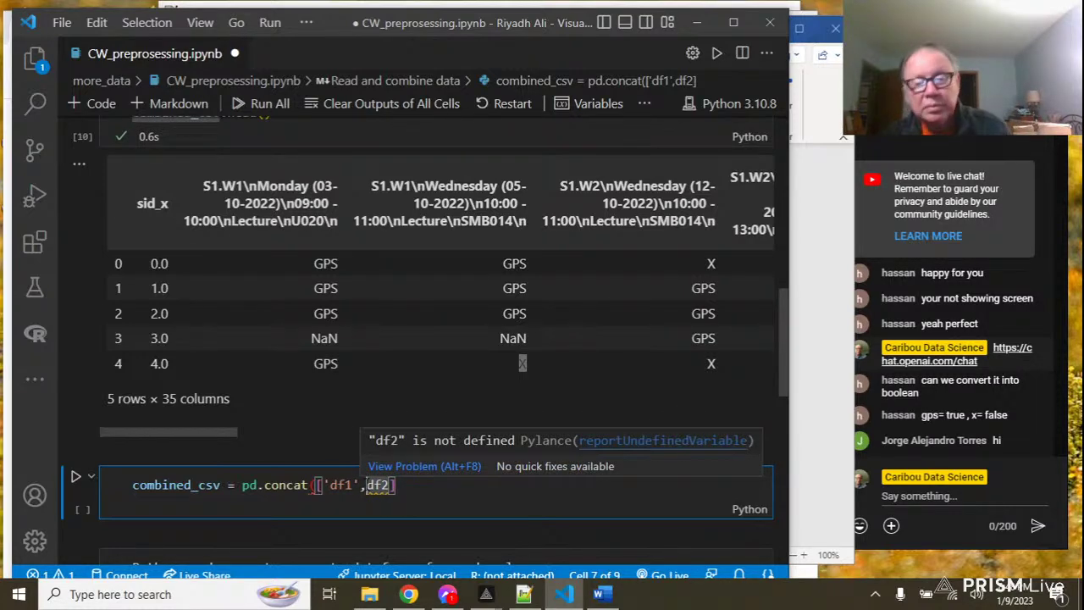
pyautogui.write("'")
pyautogui.press('Right')
pyautogui.press('Right')
pyautogui.press('Right')
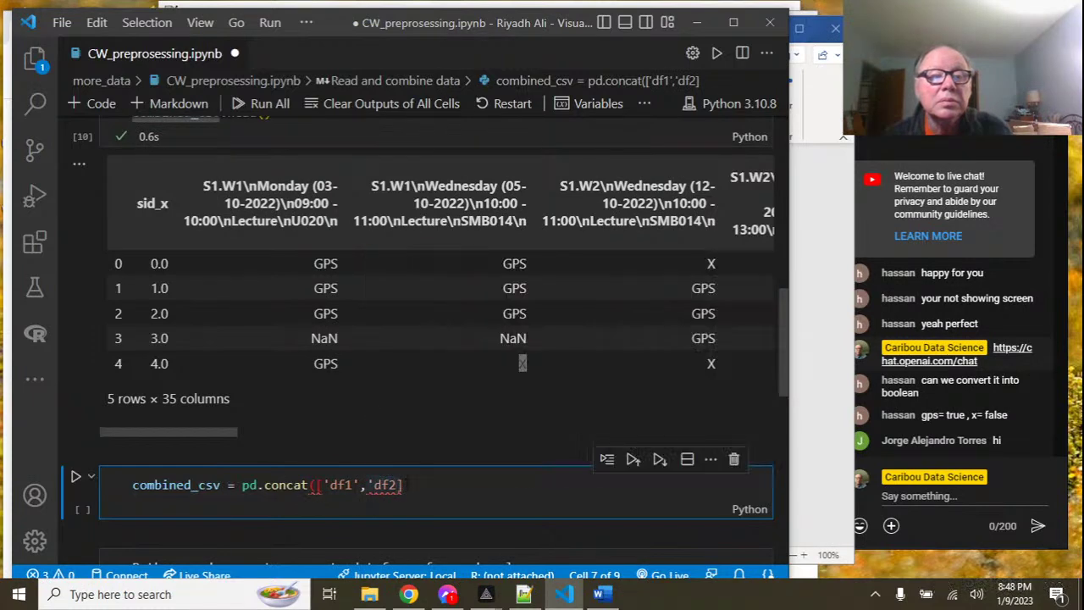
pyautogui.write("'")
pyautogui.click(485, 500)
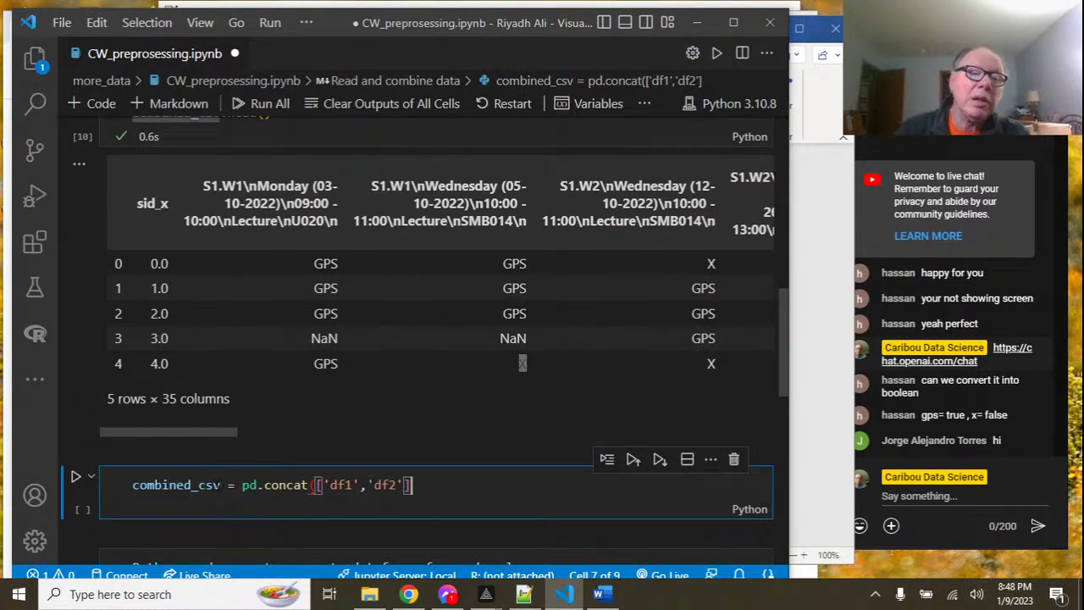
# Copy the whole statement combined_csv = pd.concat(['df1','df2'] from the new cell.
pyautogui.moveTo(221, 484); pyautogui.dragTo(127, 485)
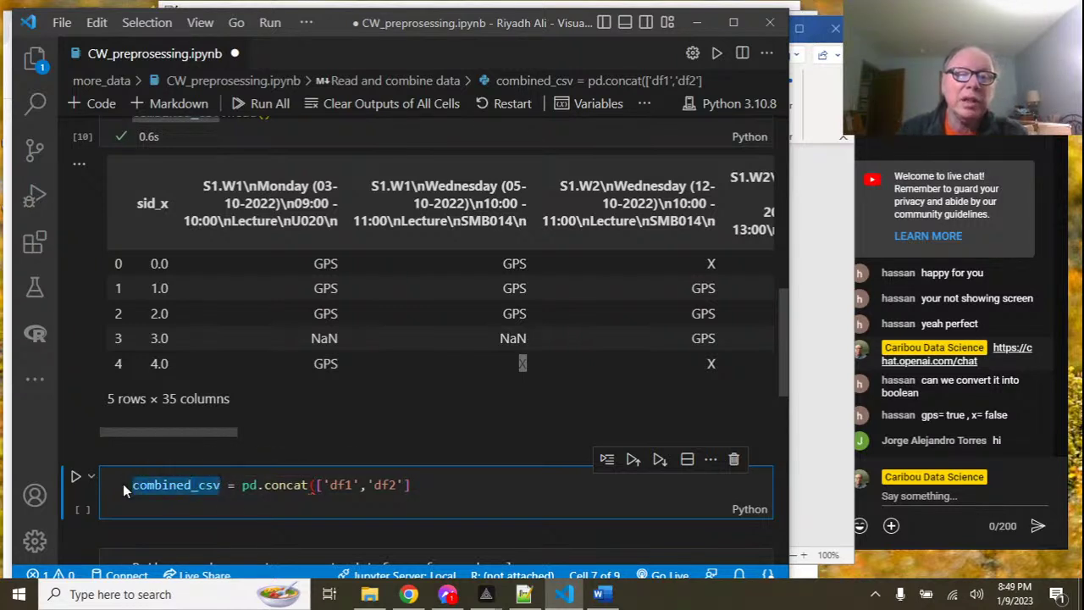
pyautogui.click(415, 490)
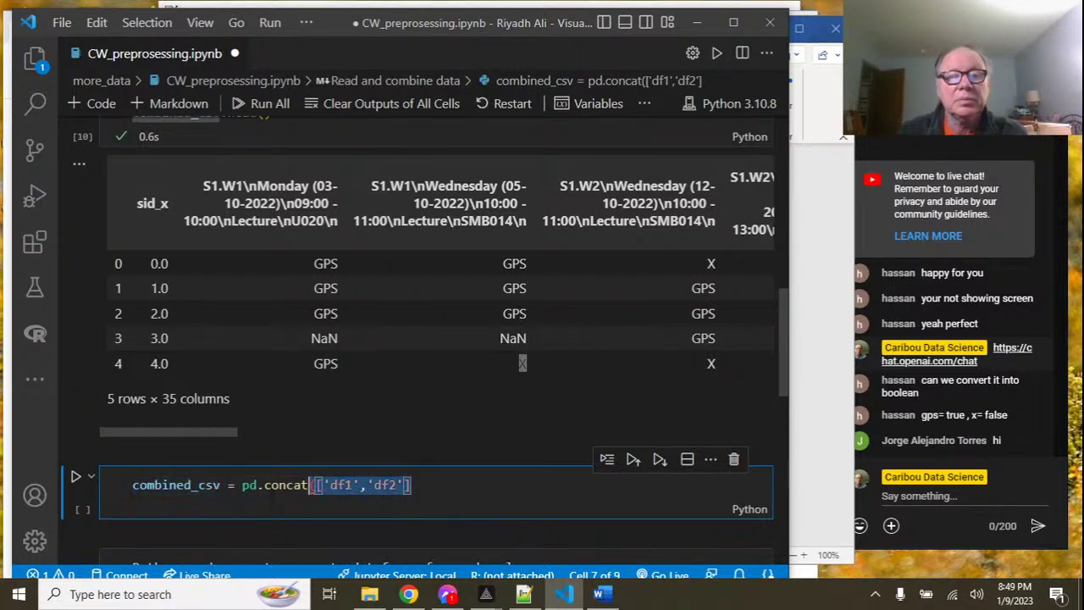
pyautogui.moveTo(415, 490); pyautogui.dragTo(131, 499)
pyautogui.hotkey('ctrl', 'c')
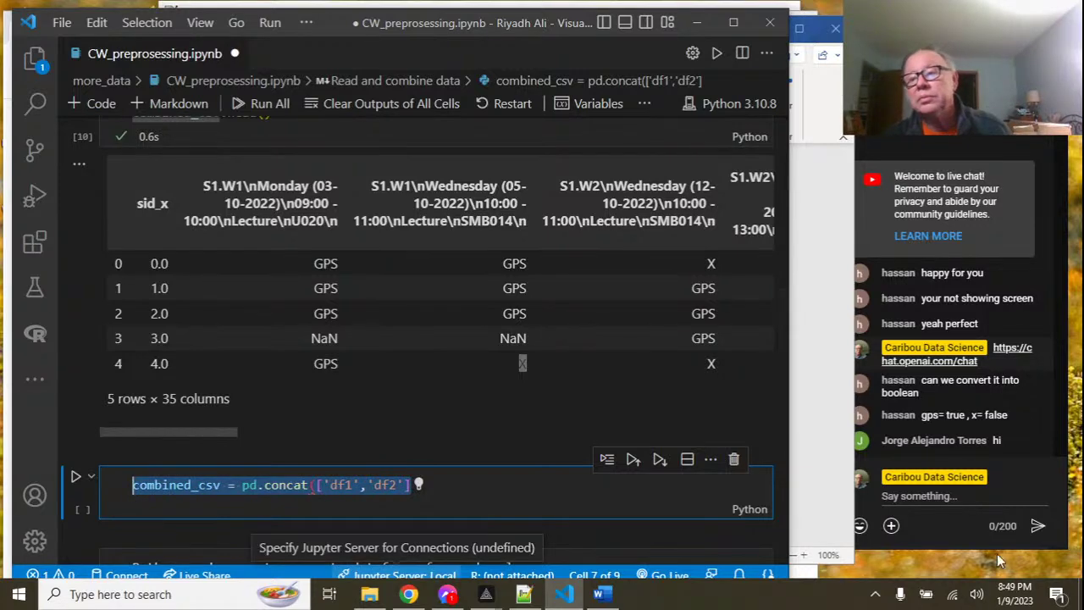
# Paste the copied combined_csv = pd.concat(['df1','df2'] statement into the live chat and send it.
pyautogui.click(940, 498)
pyautogui.hotkey('ctrl', 'v')
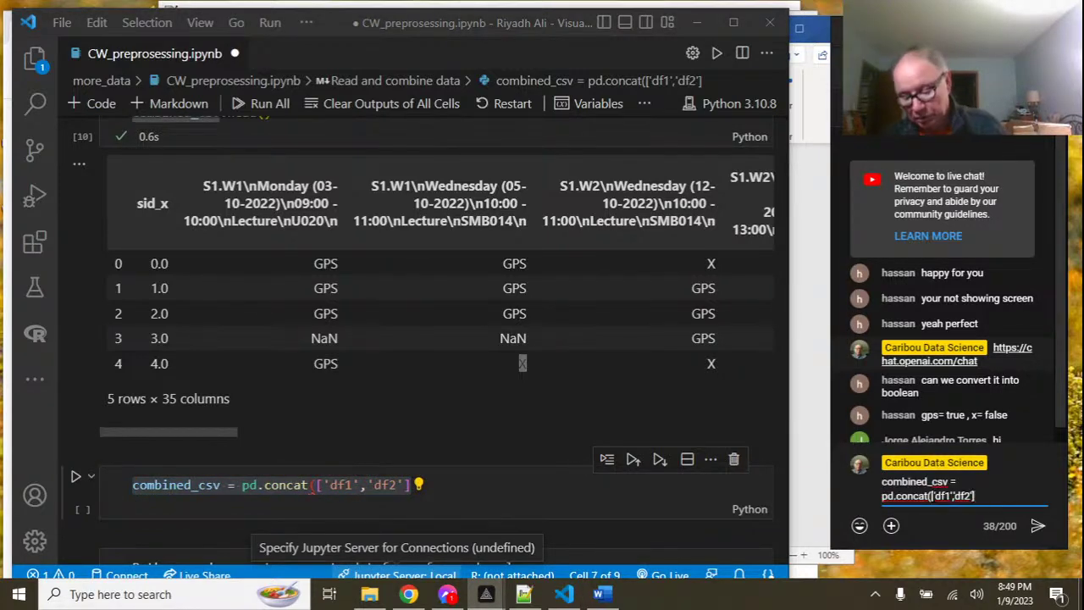
pyautogui.press('Return')
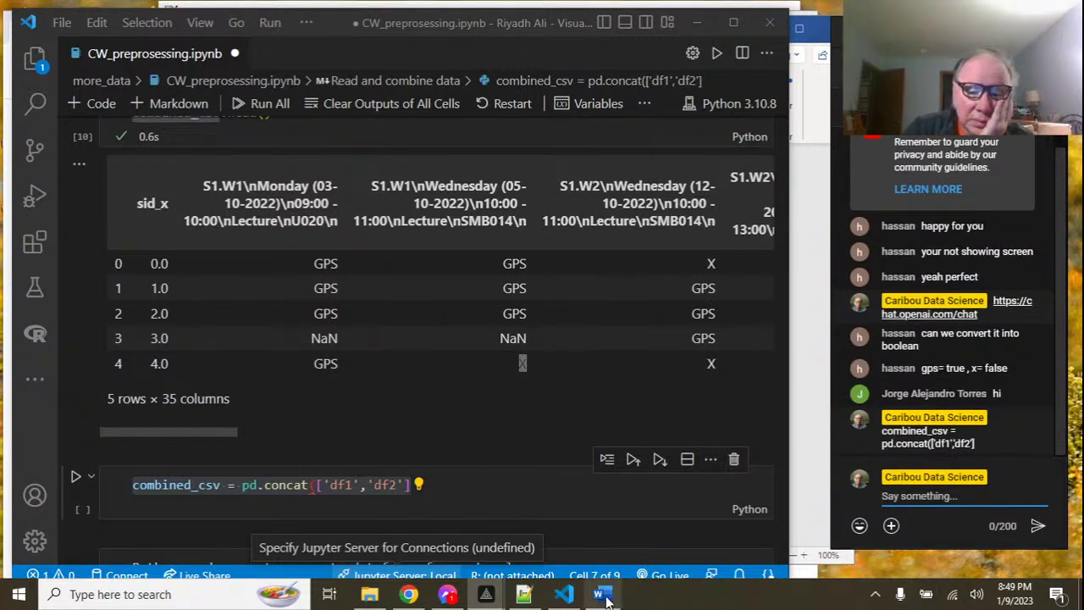
# Bring up the Messenger chat window and close it.
pyautogui.moveTo(479, 600)
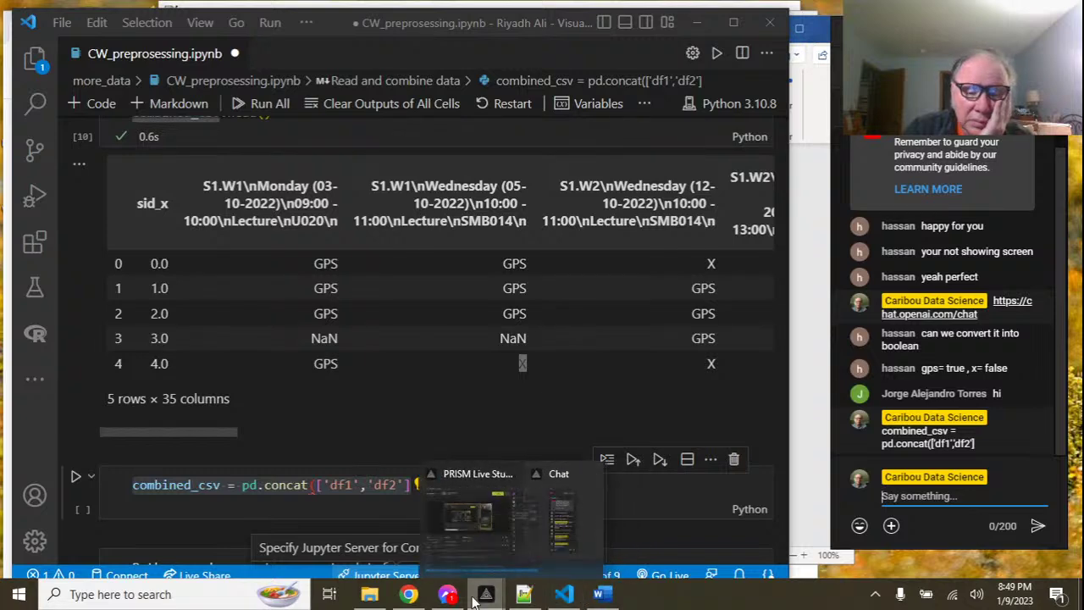
pyautogui.click(447, 594)
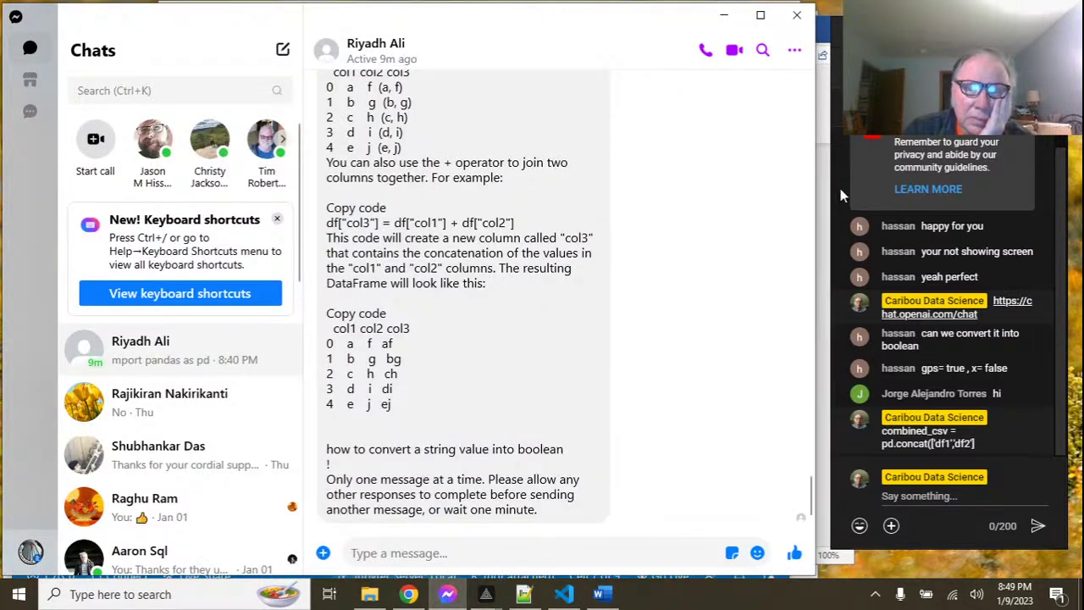
pyautogui.click(796, 15)
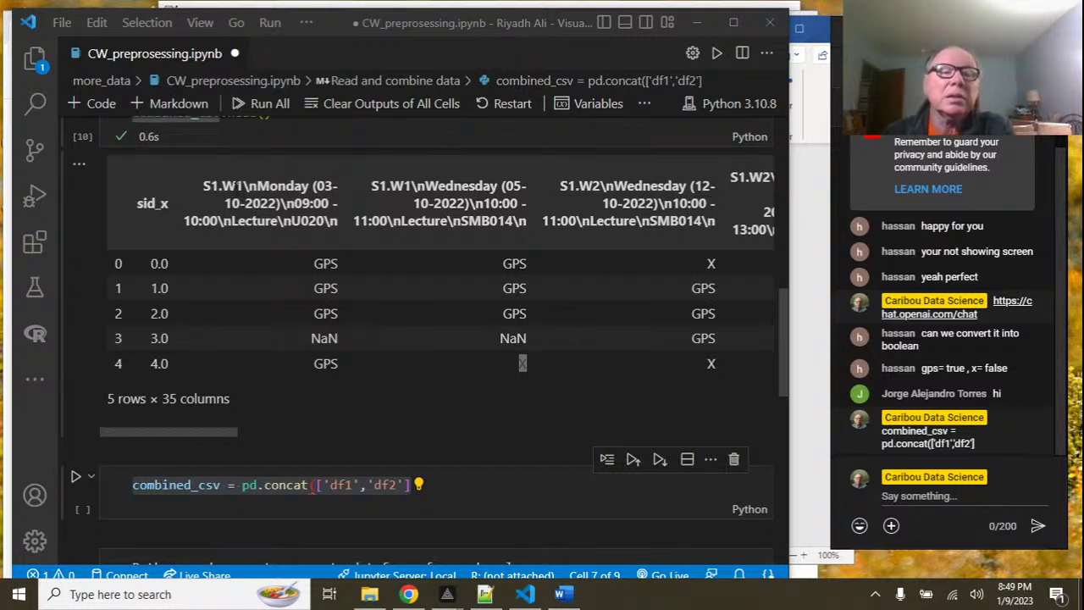
# Examine the S1.W1 and S1.W2 session column headers across the combined_csv.head() output.
pyautogui.moveTo(204, 185); pyautogui.dragTo(312, 186)
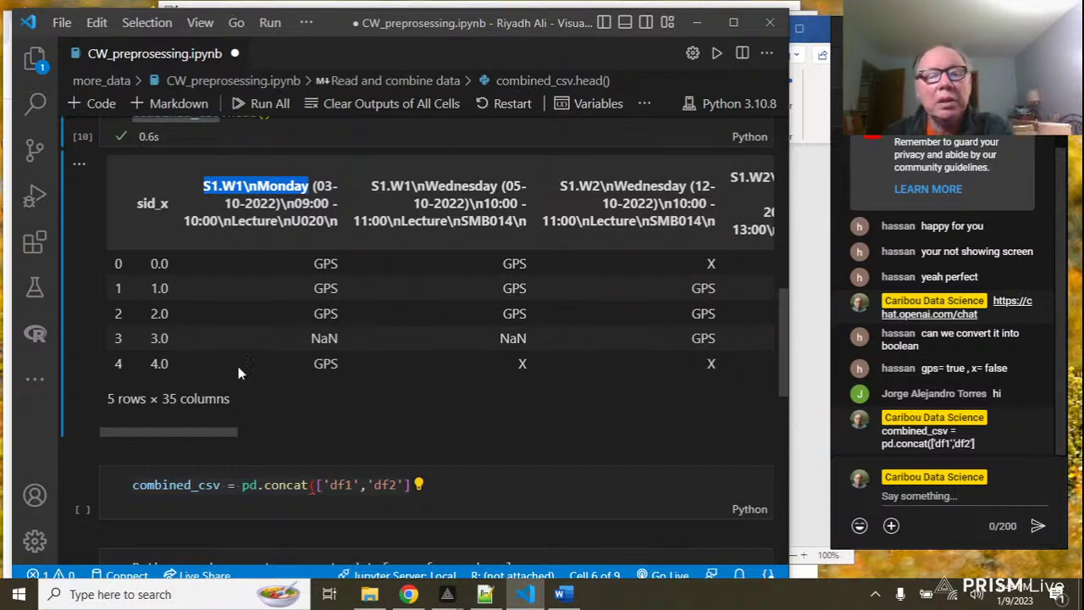
pyautogui.moveTo(233, 435); pyautogui.dragTo(242, 438)
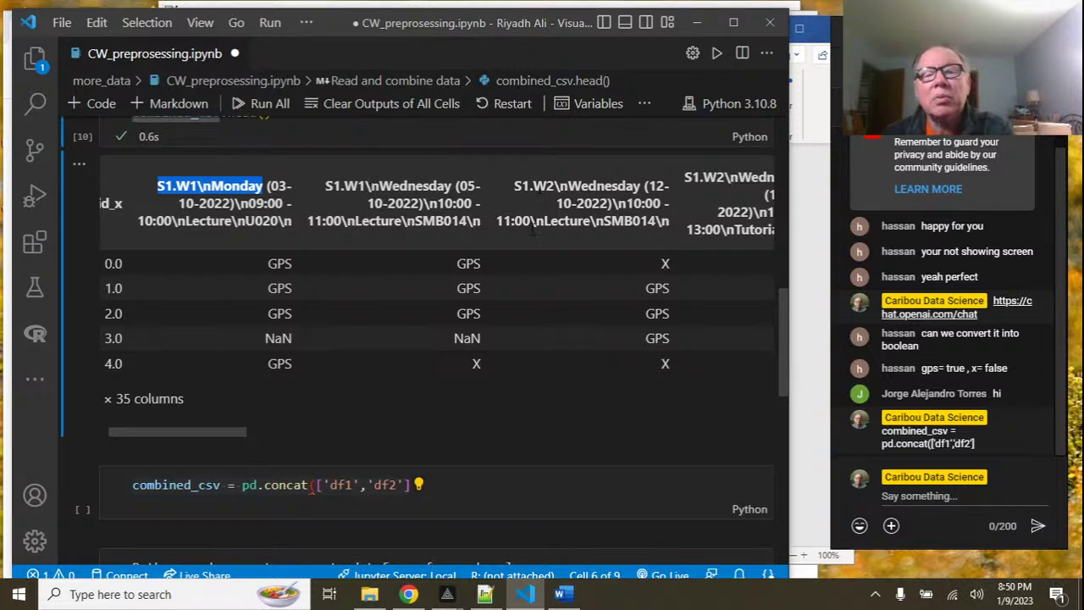
pyautogui.moveTo(237, 434); pyautogui.dragTo(282, 437)
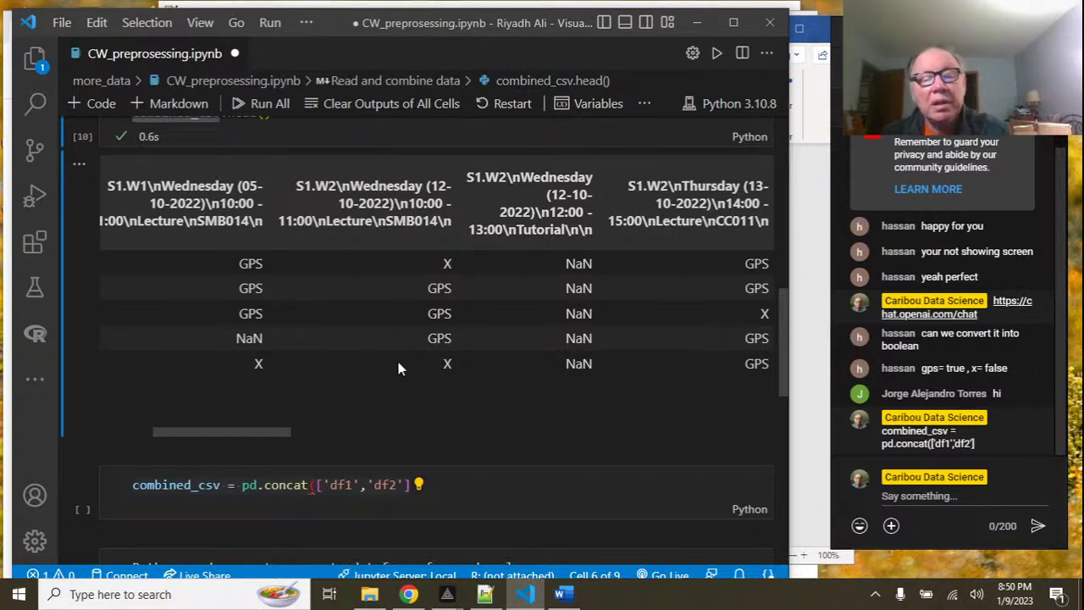
# Open attendence.xlsx from the more_data folder in Excel and autofit column C to its header.
pyautogui.click(370, 594)
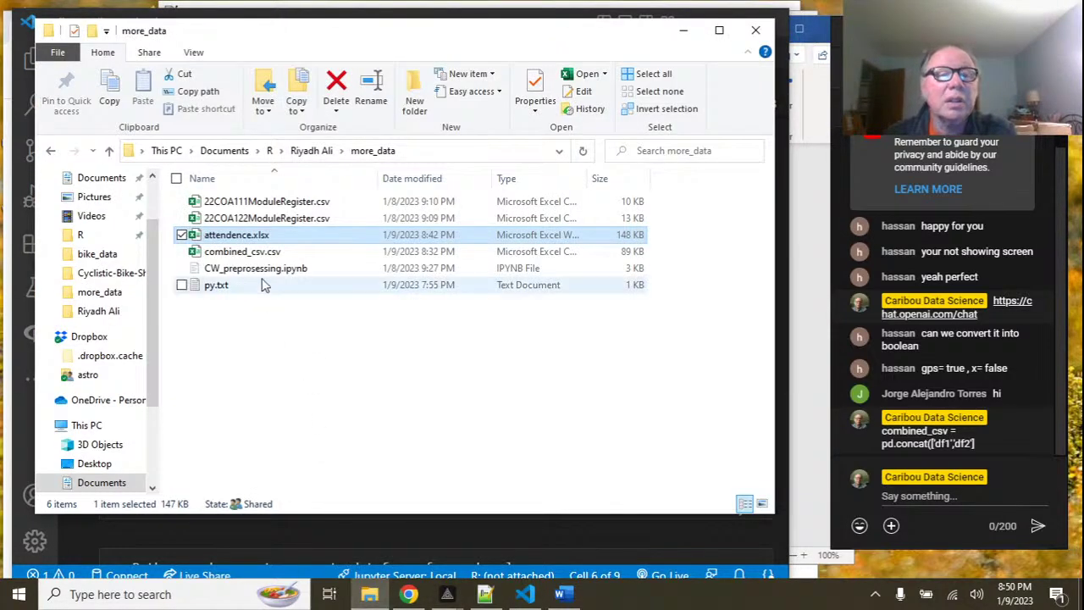
pyautogui.doubleClick(264, 237)
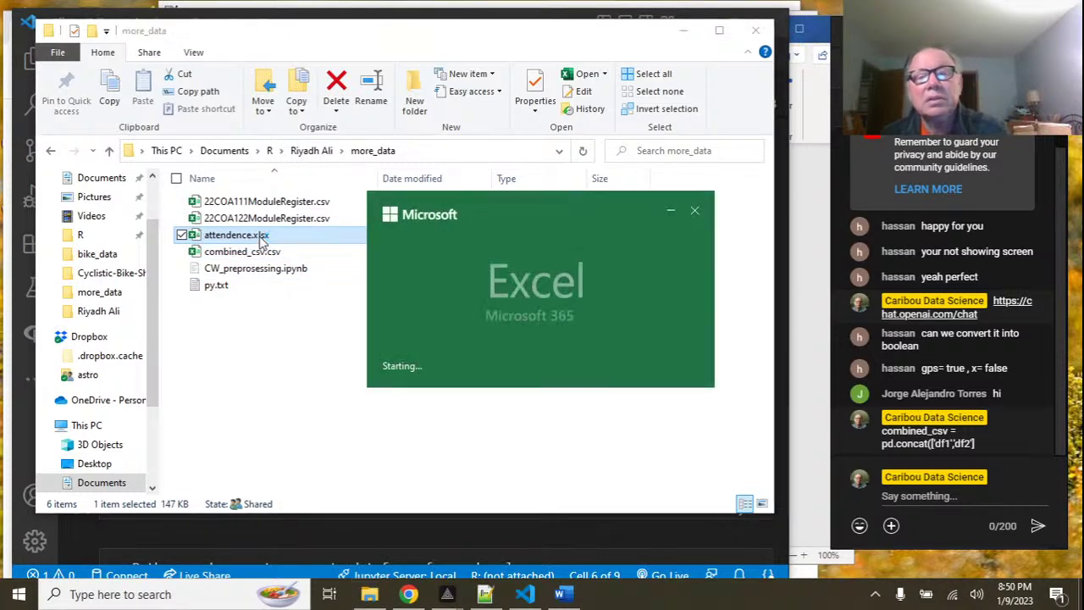
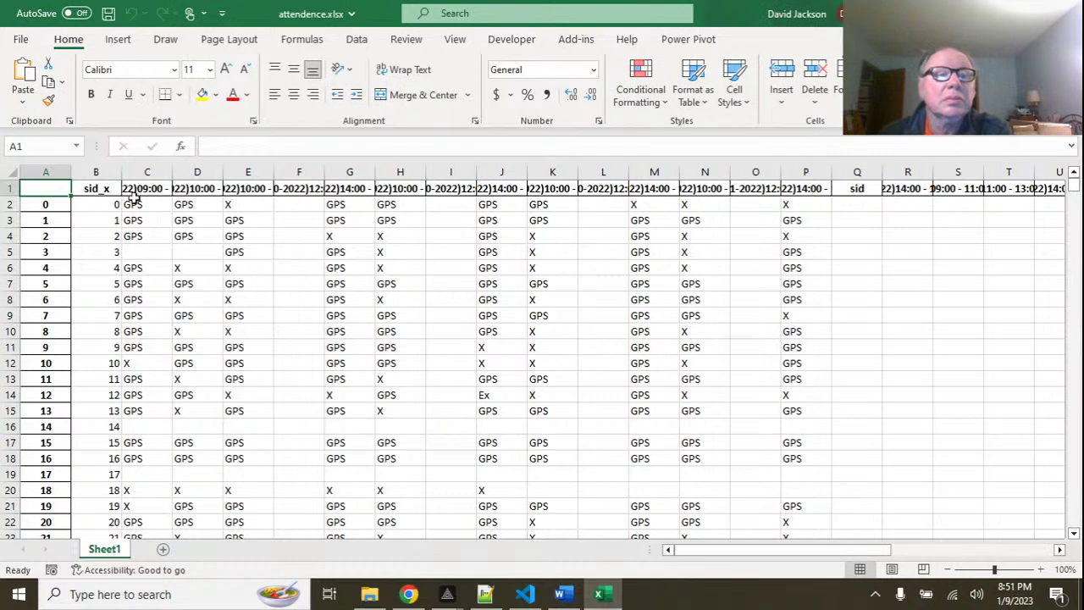
pyautogui.doubleClick(172, 171)
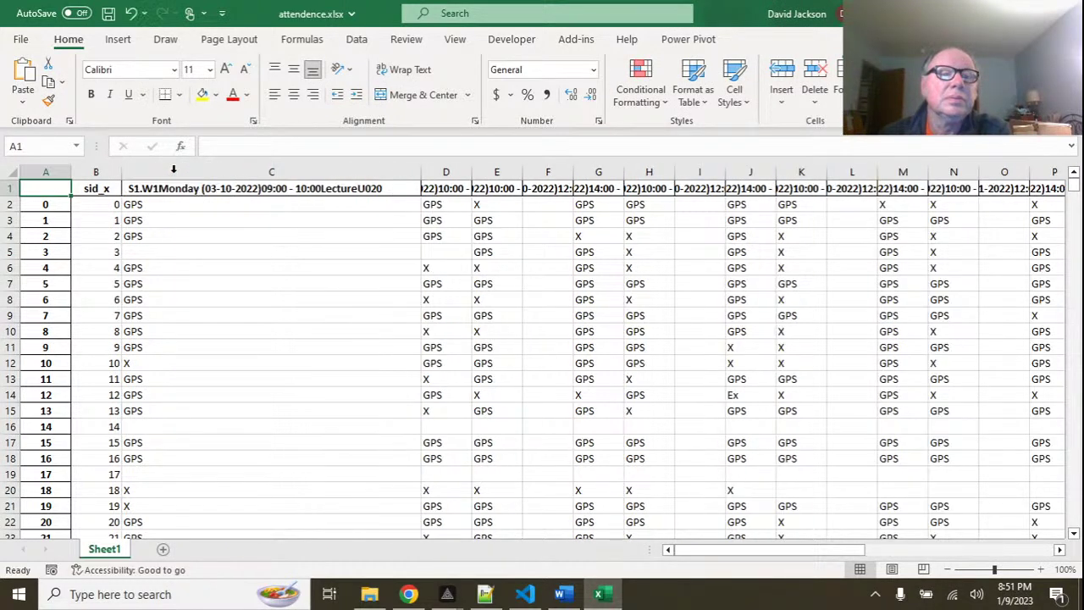
# Delete the date, time, lecture type and room from the header in C1, keeping only S1.W1 and Monday.
pyautogui.click(332, 185)
pyautogui.doubleClick(332, 185)
pyautogui.click(313, 249)
pyautogui.press('BackSpace')
pyautogui.press('BackSpace')
pyautogui.press('BackSpace')
pyautogui.press('BackSpace')
pyautogui.press('BackSpace')
pyautogui.press('BackSpace')
pyautogui.press('BackSpace')
pyautogui.press('BackSpace')
pyautogui.press('BackSpace')
pyautogui.press('BackSpace')
pyautogui.press('BackSpace')
pyautogui.press('BackSpace')
pyautogui.press('BackSpace')
pyautogui.press('BackSpace')
pyautogui.press('BackSpace')
pyautogui.press('BackSpace')
pyautogui.press('BackSpace')
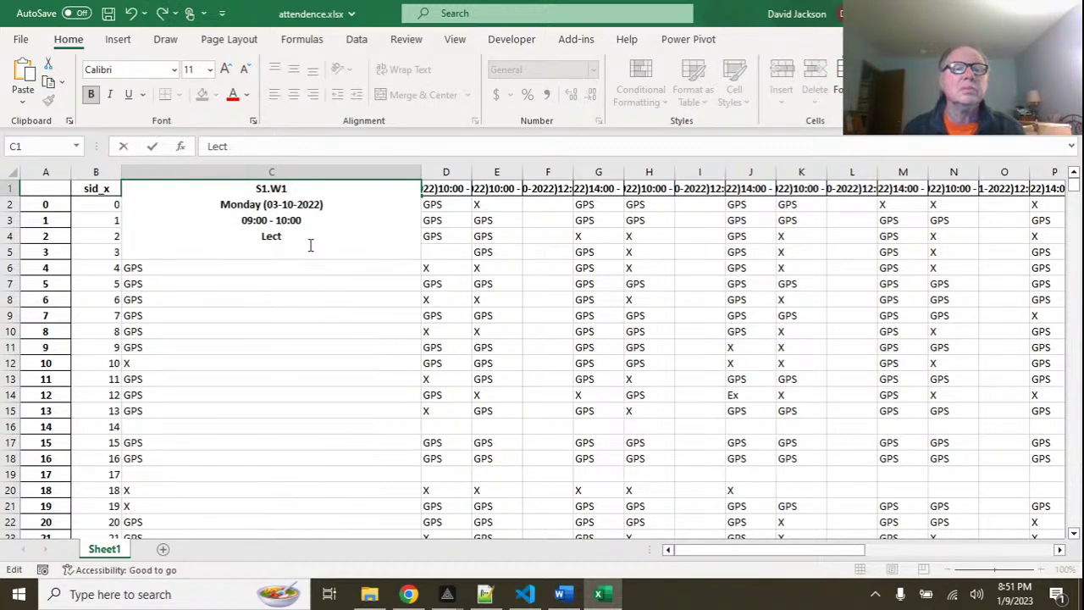
pyautogui.press('BackSpace')
pyautogui.press('BackSpace')
pyautogui.press('BackSpace')
pyautogui.press('BackSpace')
pyautogui.press('BackSpace')
pyautogui.press('BackSpace')
pyautogui.press('BackSpace')
pyautogui.press('BackSpace')
pyautogui.press('BackSpace')
pyautogui.press('BackSpace')
pyautogui.press('BackSpace')
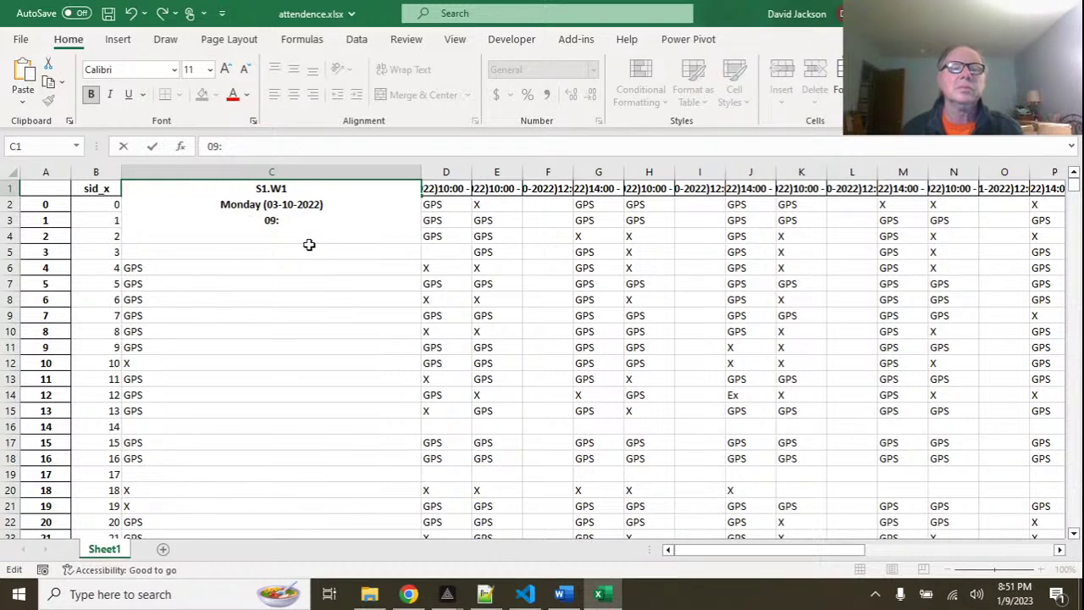
pyautogui.press('BackSpace')
pyautogui.press('BackSpace')
pyautogui.press('BackSpace')
pyautogui.press('BackSpace')
pyautogui.press('BackSpace')
pyautogui.press('BackSpace')
pyautogui.press('BackSpace')
pyautogui.press('BackSpace')
pyautogui.press('BackSpace')
pyautogui.press('BackSpace')
pyautogui.press('BackSpace')
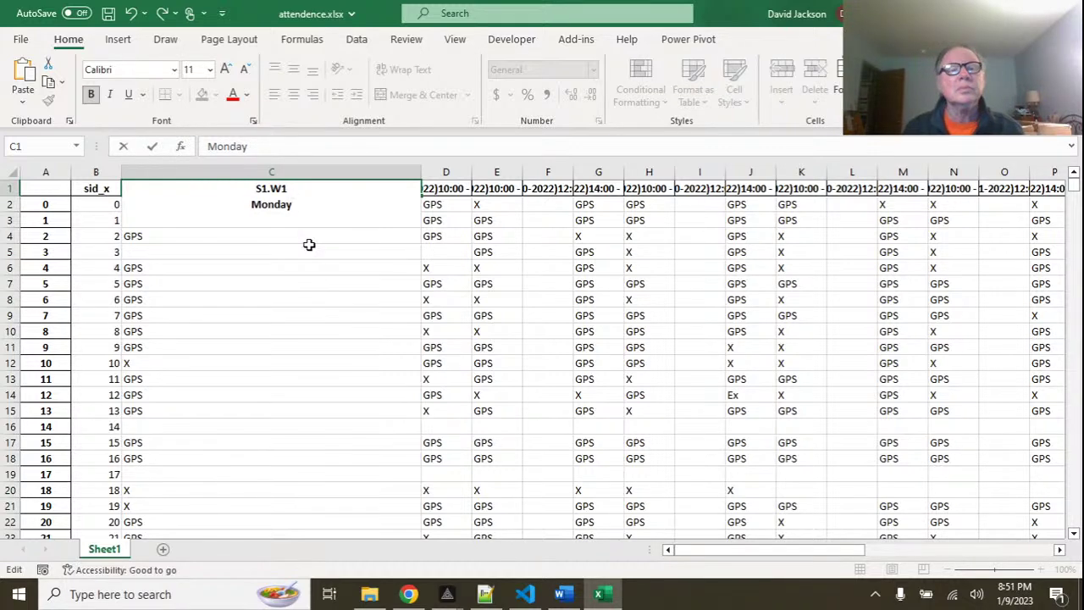
# Remove the line break in C1 so the header reads S1.W1Monday, and autofit column C.
pyautogui.press('Left')
pyautogui.press('Left')
pyautogui.press('Left')
pyautogui.press('Left')
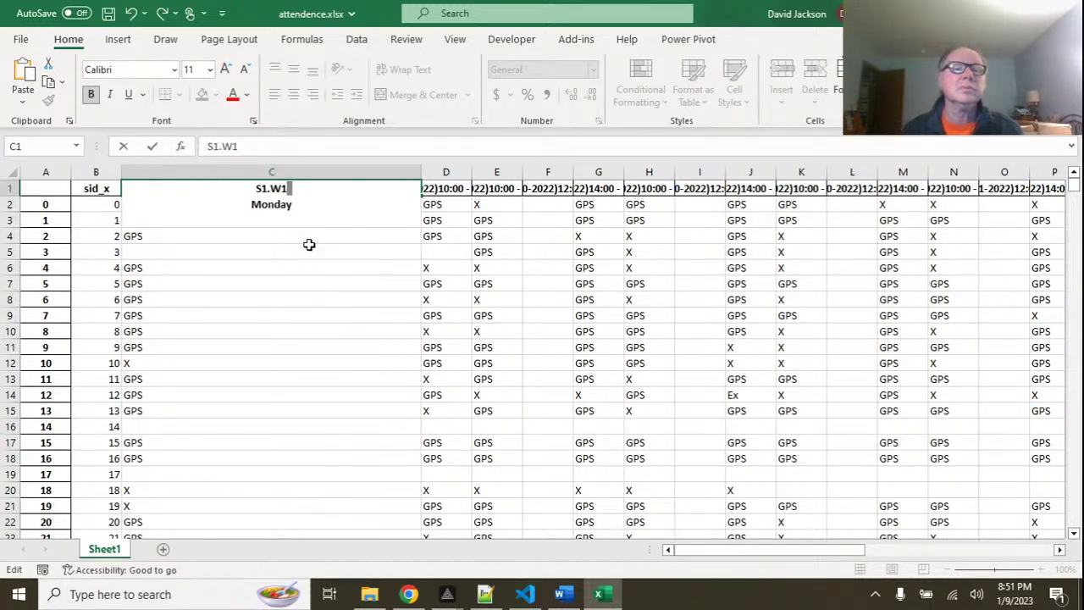
pyautogui.press('Delete')
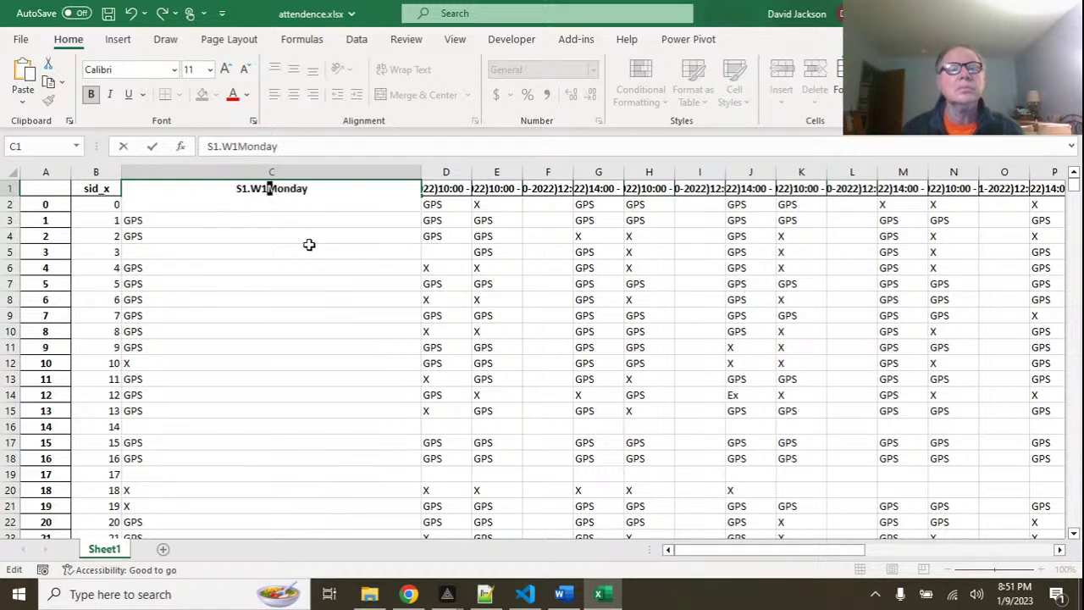
pyautogui.click(413, 172)
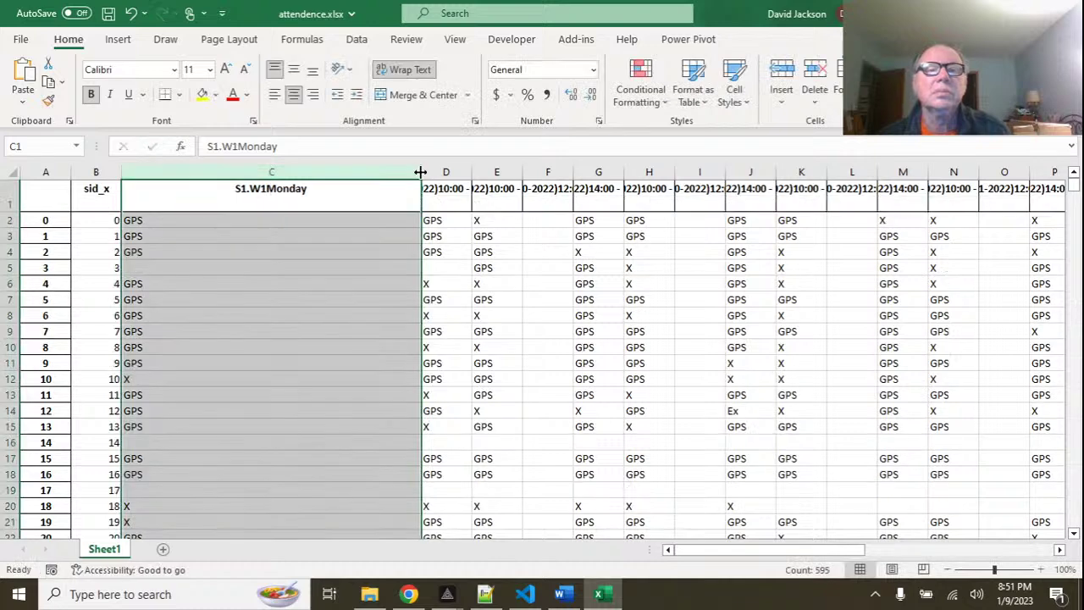
pyautogui.doubleClick(419, 170)
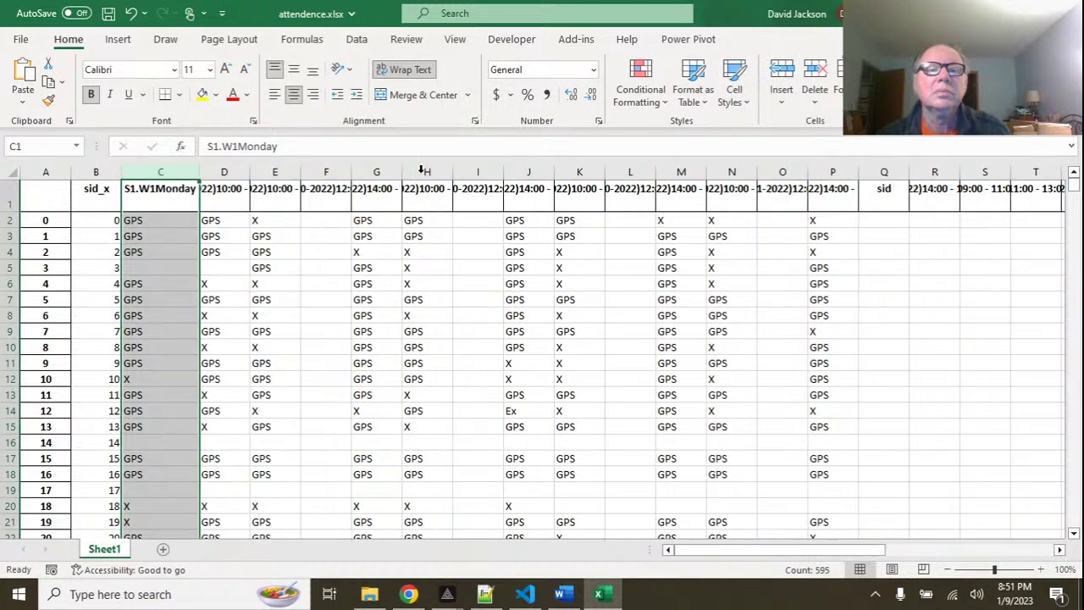
# Shorten the header in D1 to S1.W1Wednesday on a single line and autofit column D.
pyautogui.doubleClick(250, 172)
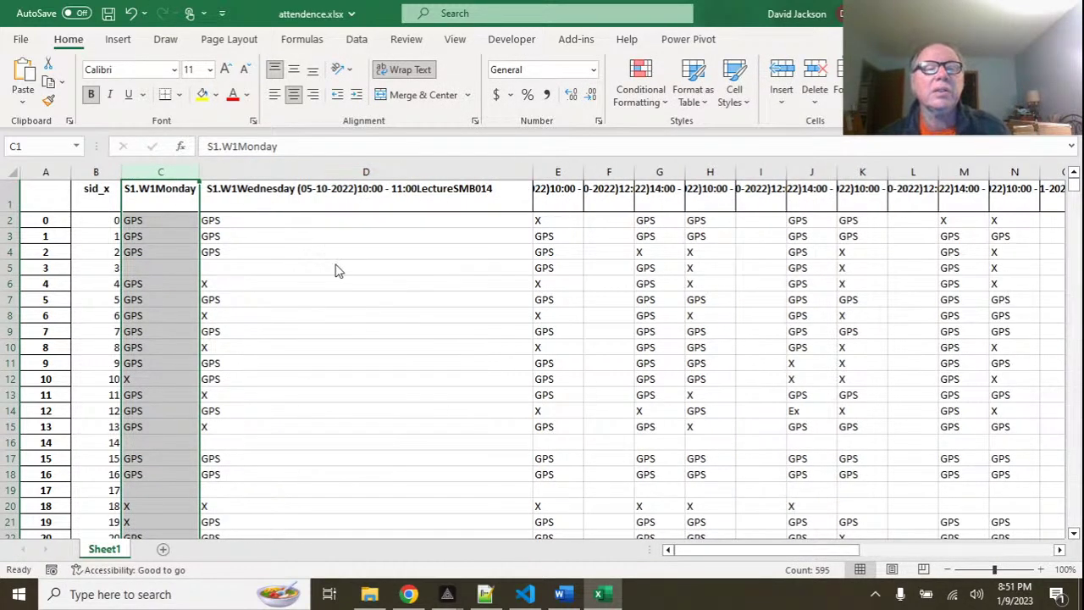
pyautogui.click(349, 192)
pyautogui.doubleClick(349, 190)
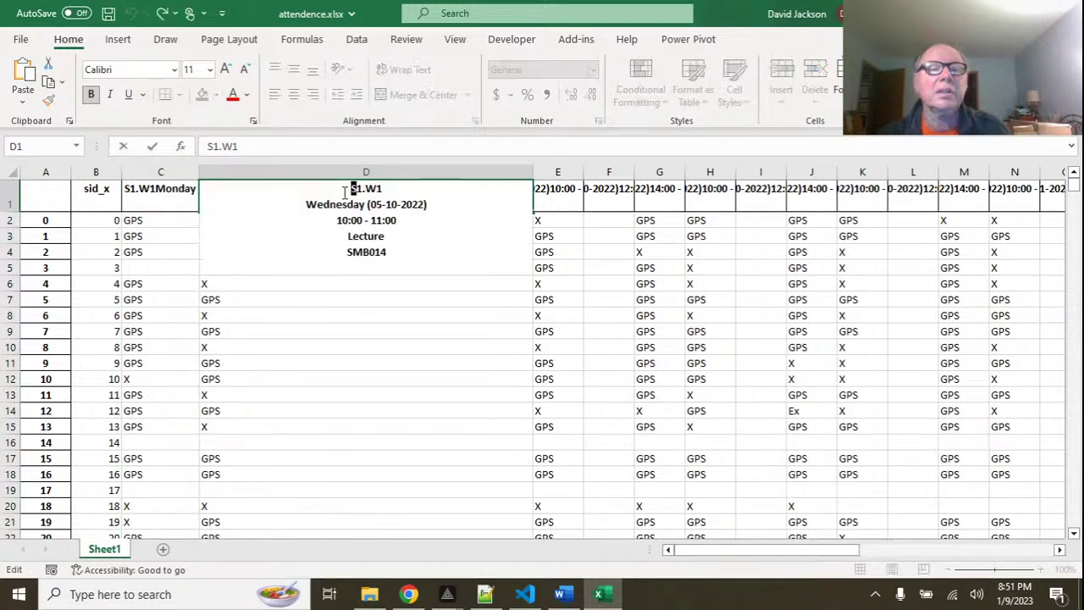
pyautogui.moveTo(367, 205); pyautogui.dragTo(405, 246)
pyautogui.press('Delete')
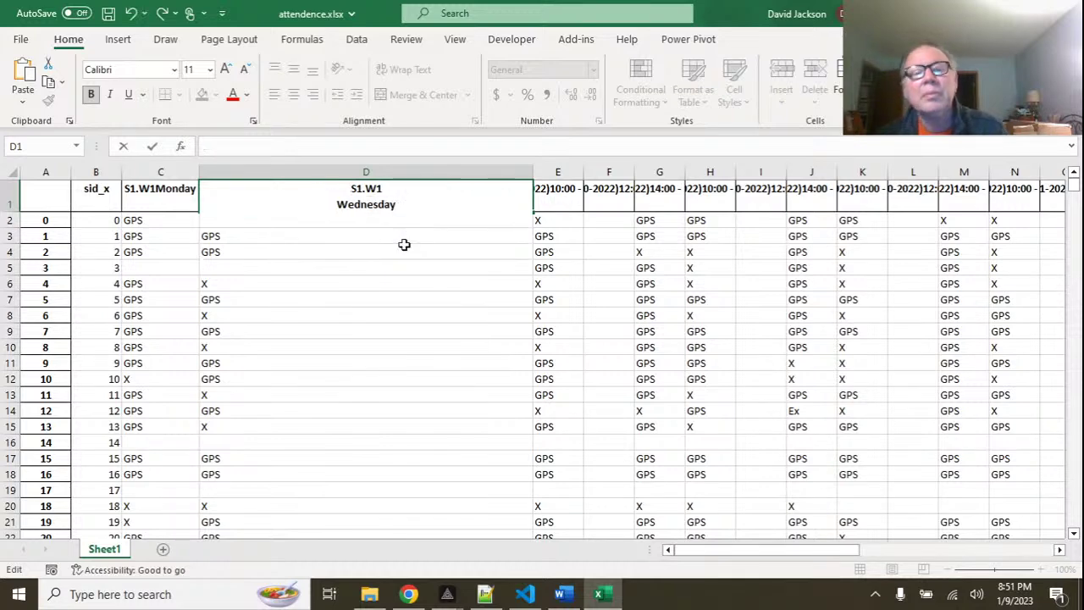
pyautogui.click(337, 205)
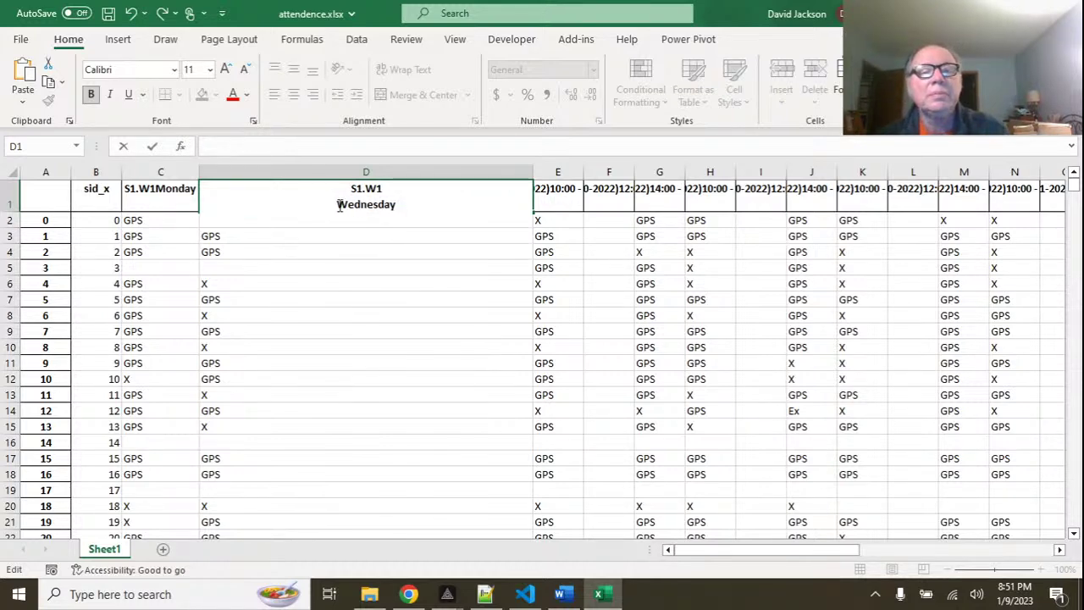
pyautogui.press('BackSpace')
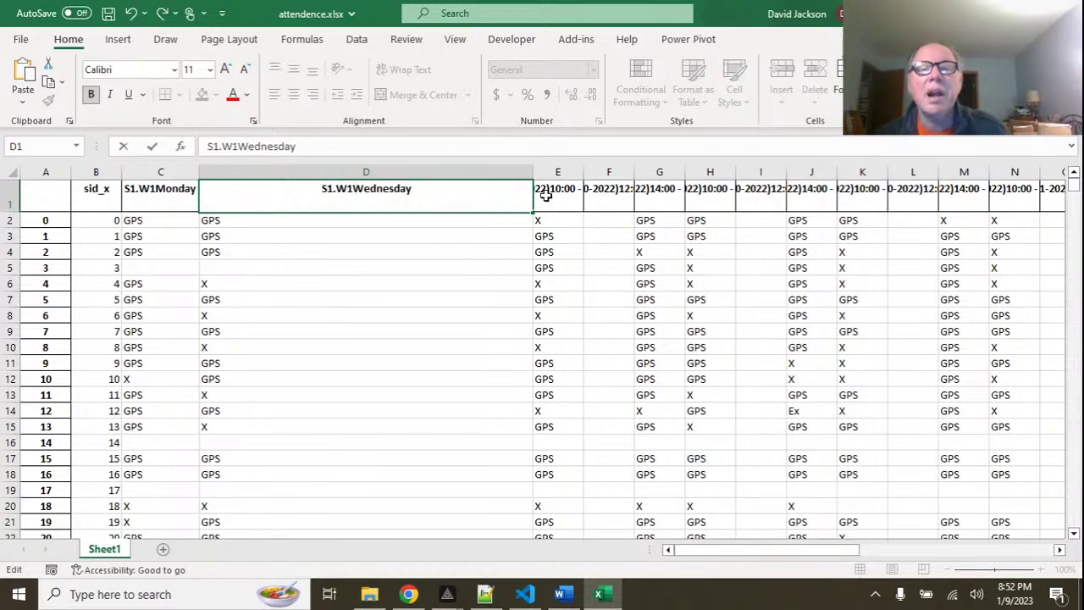
pyautogui.doubleClick(532, 171)
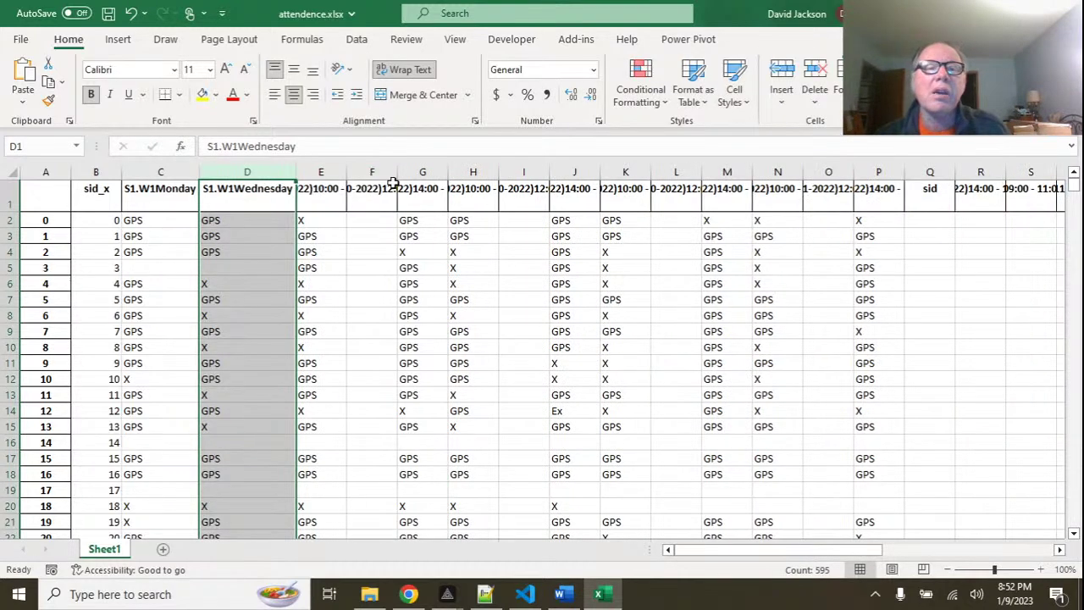
# Shorten the header in E1 to S1.W2Wednesday on a single line and autofit column E.
pyautogui.doubleClick(349, 175)
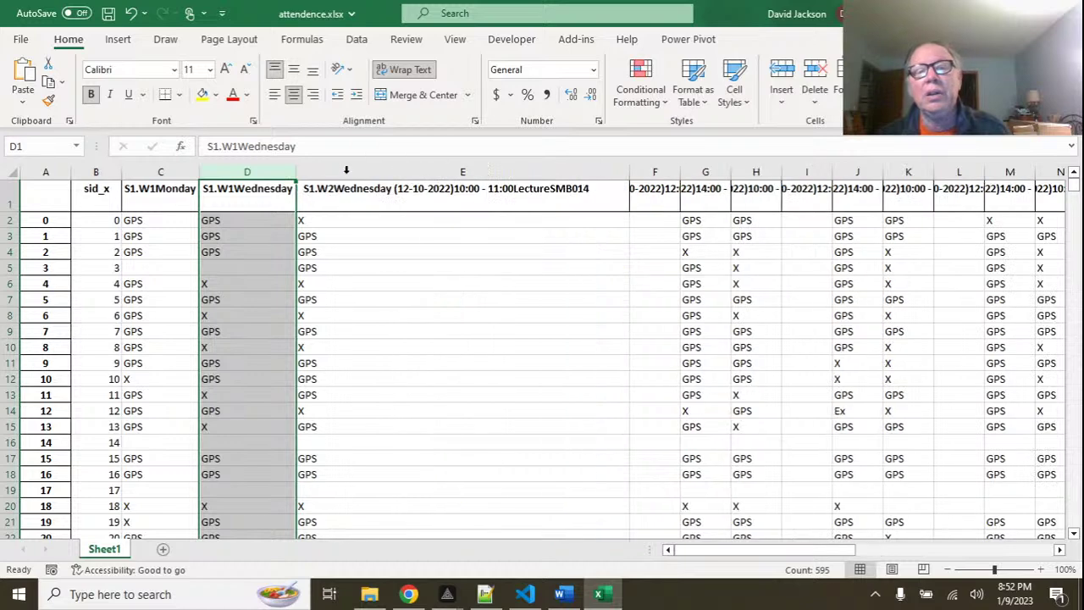
pyautogui.doubleClick(398, 191)
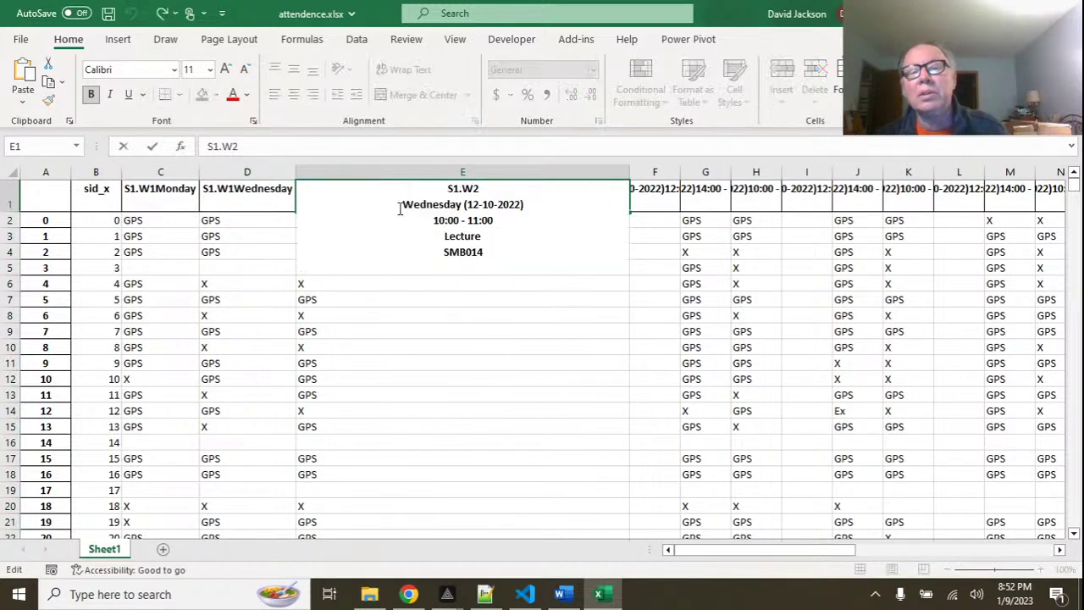
pyautogui.moveTo(464, 204); pyautogui.dragTo(495, 240)
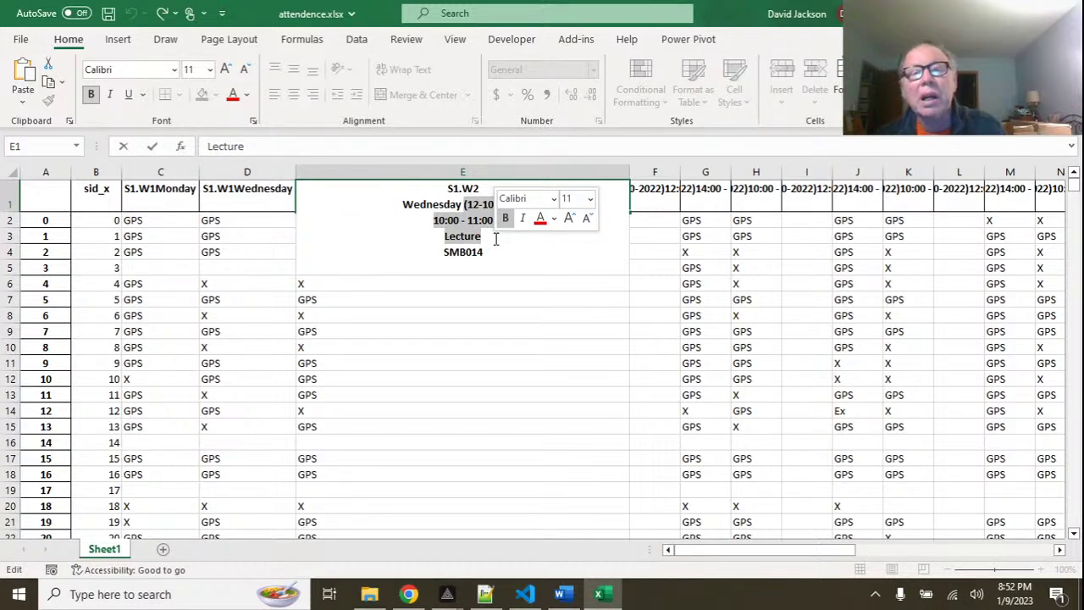
pyautogui.press('BackSpace')
pyautogui.click(491, 196)
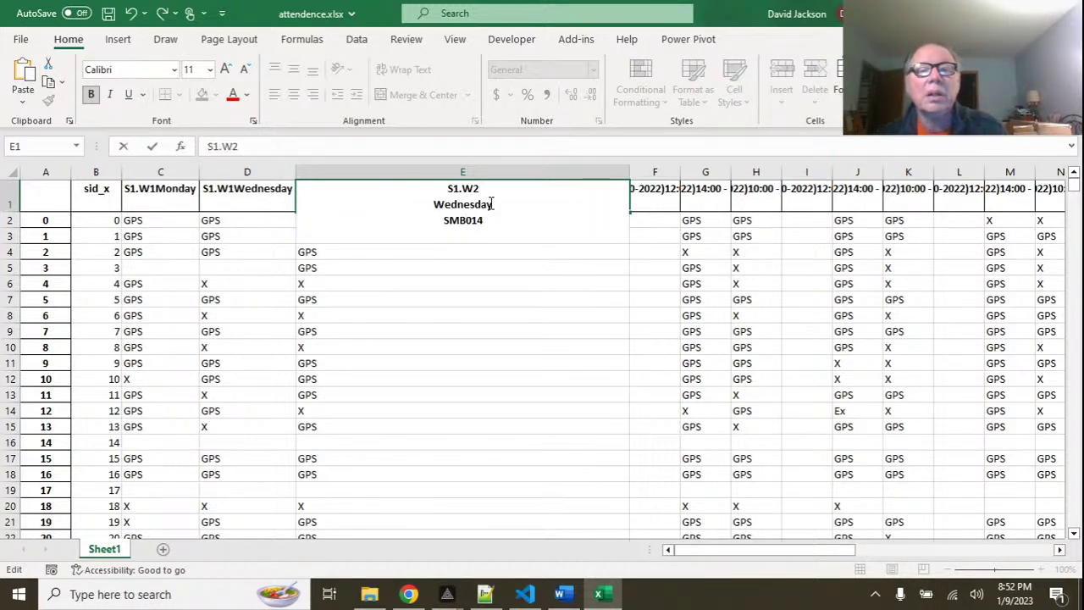
pyautogui.moveTo(485, 221); pyautogui.dragTo(355, 213)
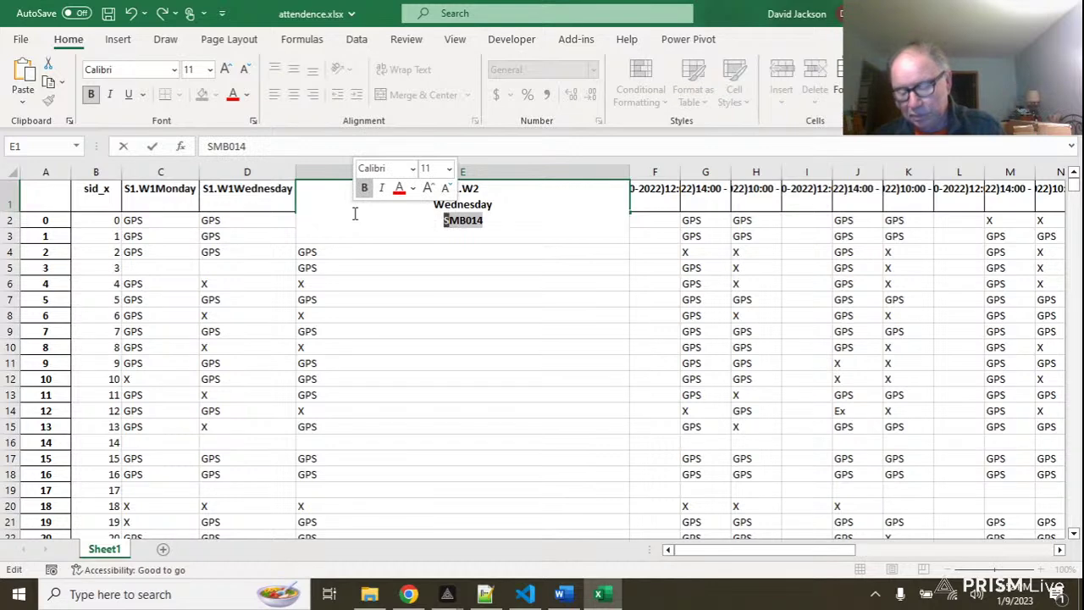
pyautogui.press('BackSpace')
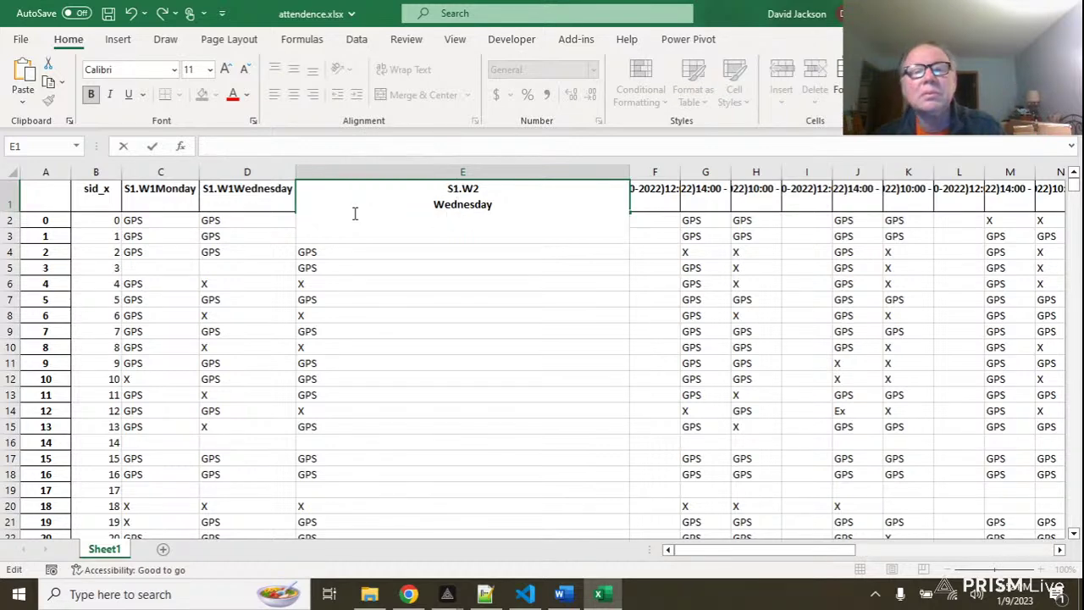
pyautogui.click(483, 188)
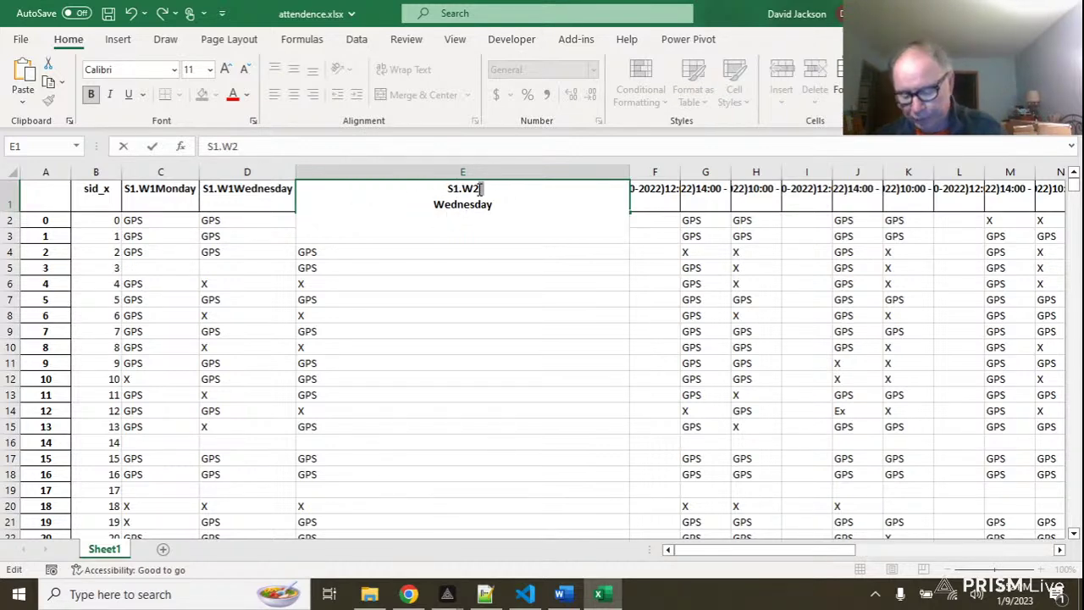
pyautogui.press('Delete')
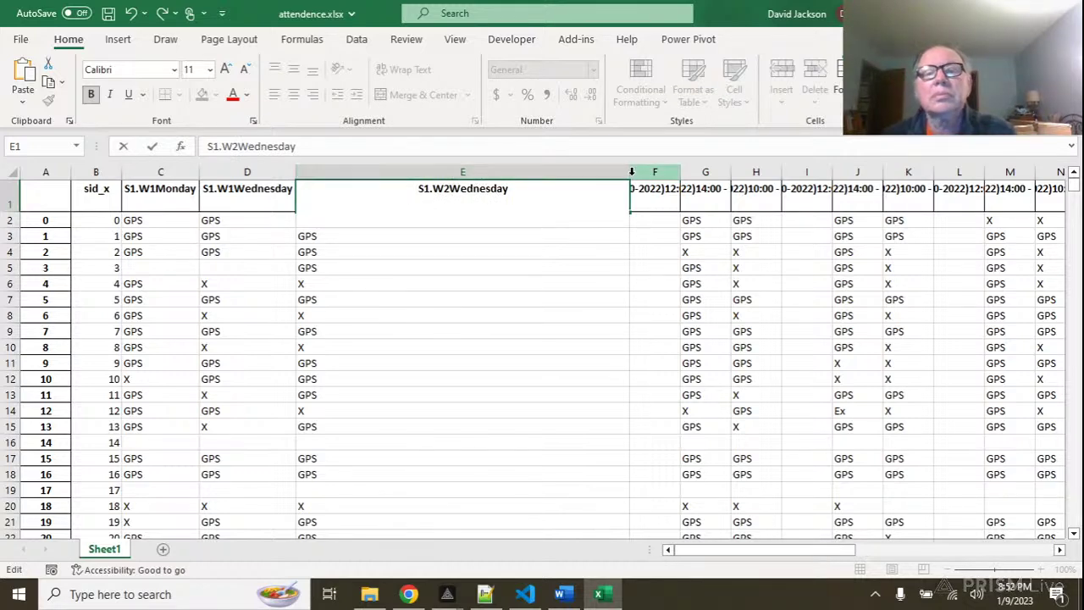
pyautogui.click(632, 172)
pyautogui.doubleClick(630, 176)
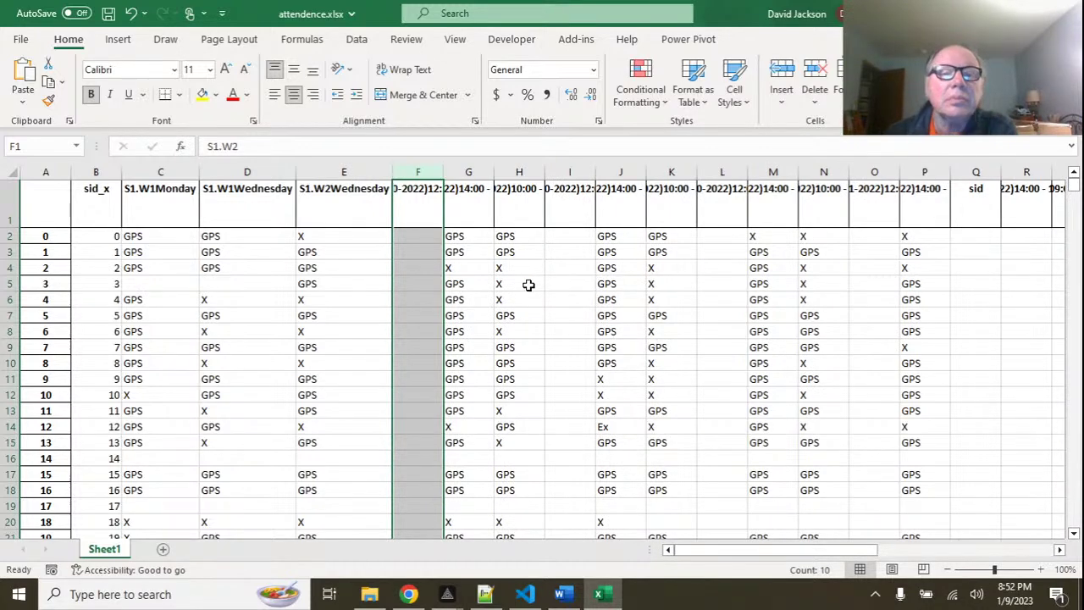
# Autofit column F and delete the date and time from the header in F1, keeping S1.W2, Wednesday and Tutorial.
pyautogui.doubleClick(442, 172)
pyautogui.doubleClick(588, 192)
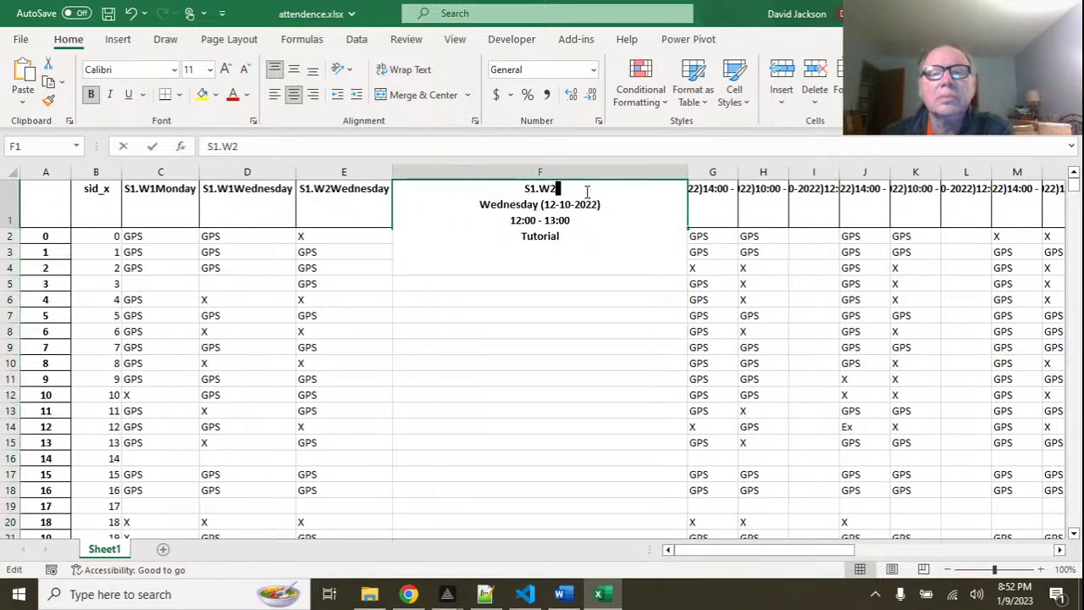
pyautogui.moveTo(541, 204); pyautogui.dragTo(582, 237)
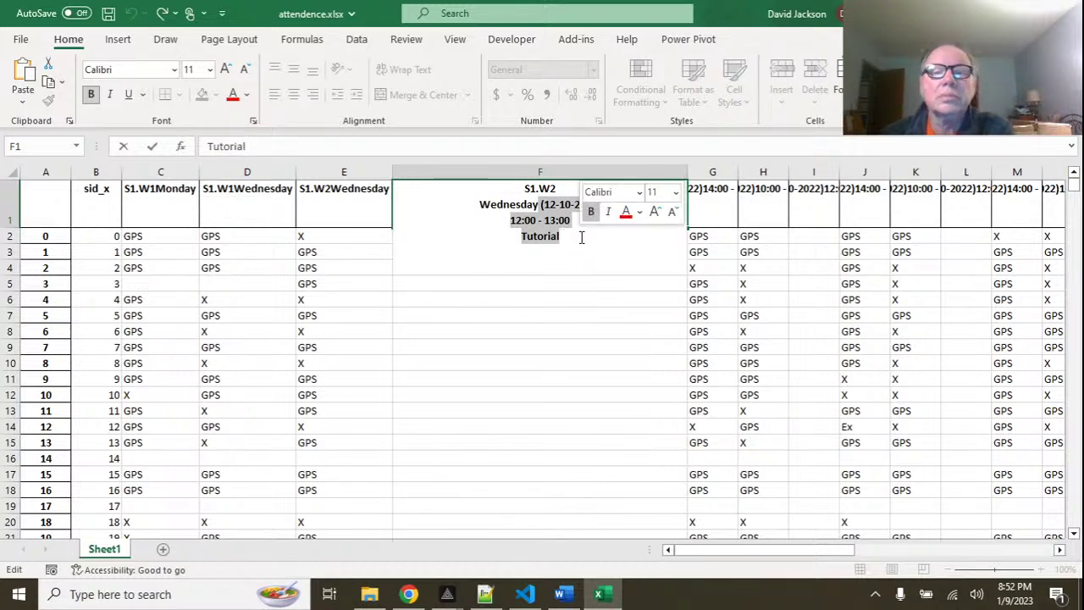
pyautogui.click(581, 237)
pyautogui.moveTo(540, 205); pyautogui.dragTo(573, 218)
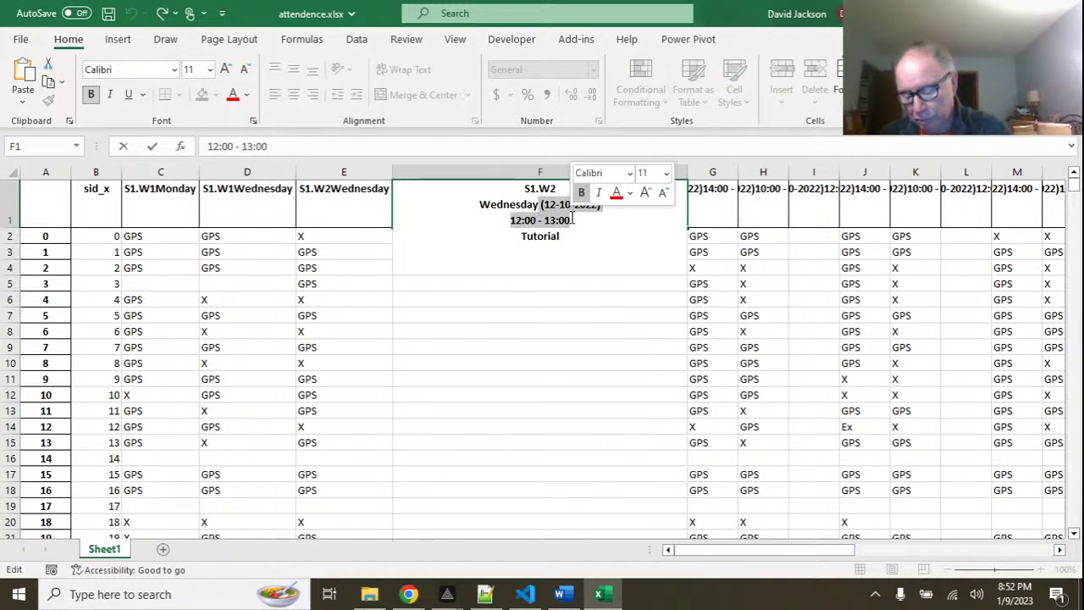
pyautogui.press('BackSpace')
# Remove the line breaks in F1 so the header reads S1.W2WednesdayTutorial, and autofit columns F and G.
pyautogui.click(561, 188)
pyautogui.press('Delete')
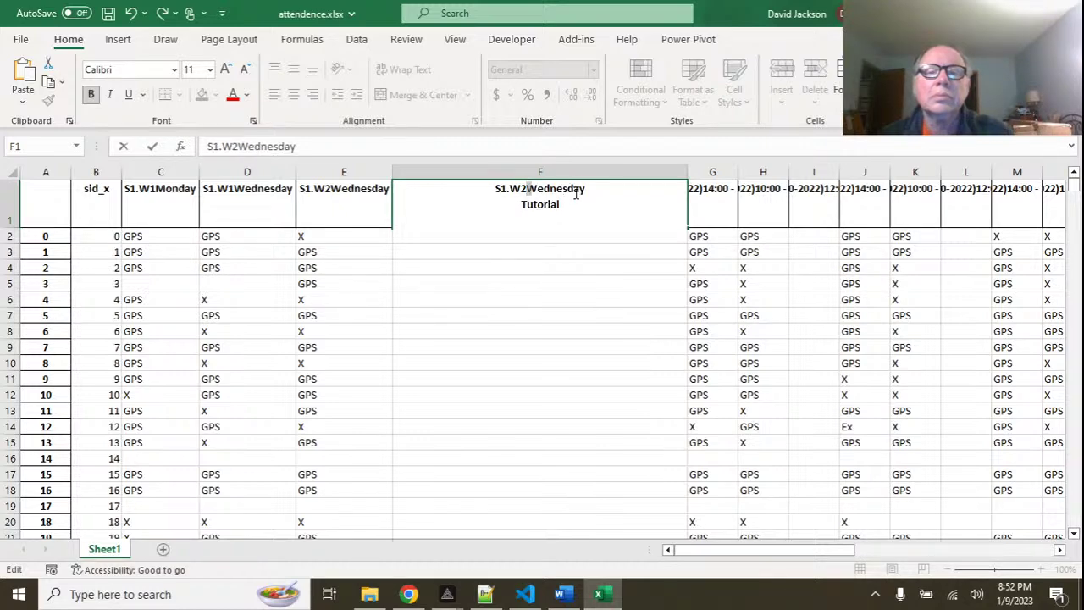
pyautogui.click(596, 190)
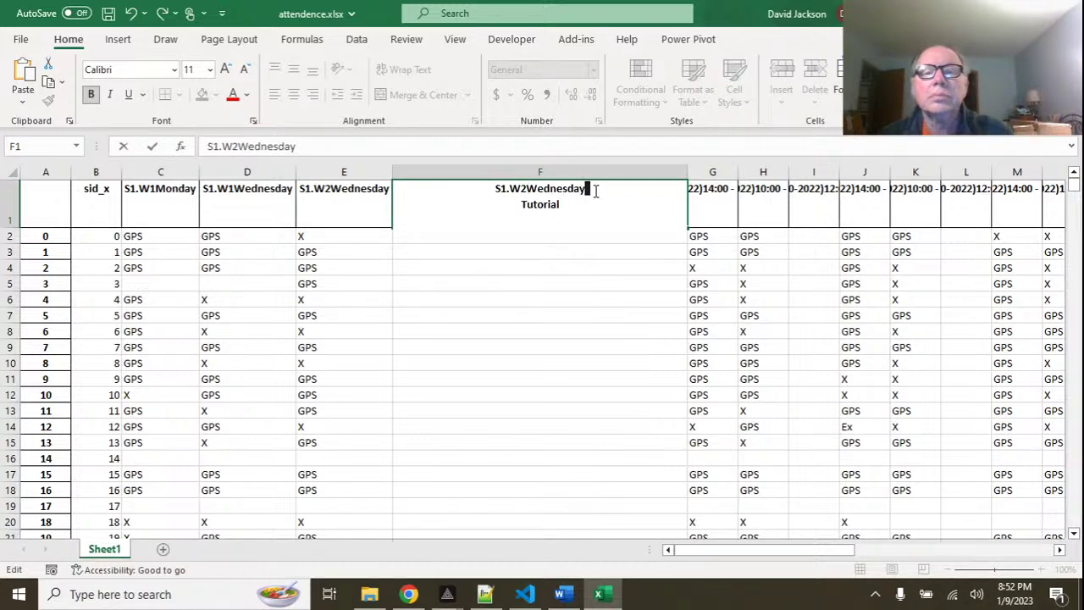
pyautogui.press('Delete')
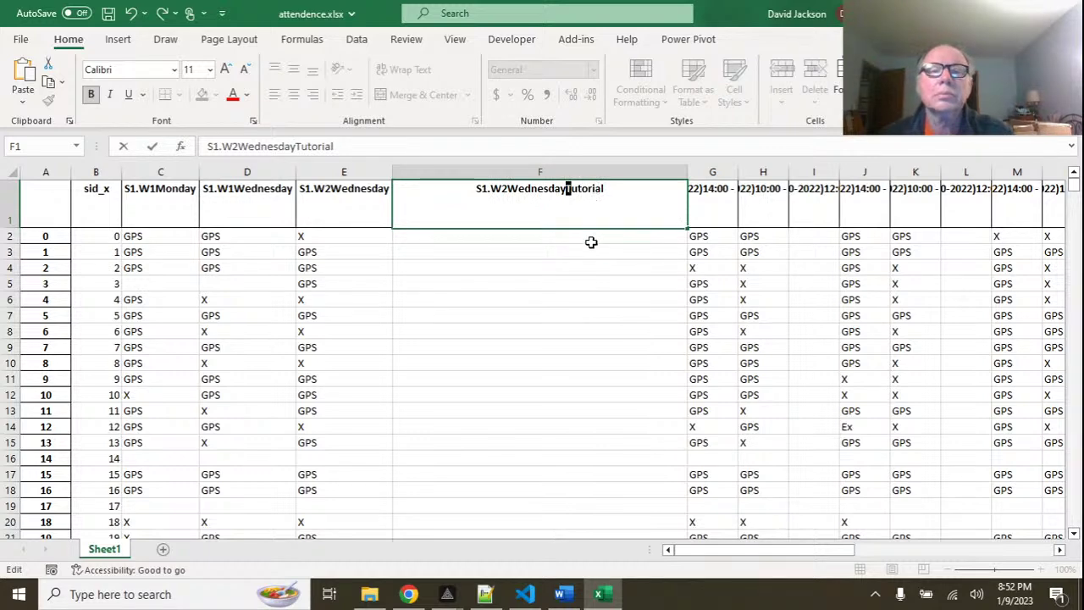
pyautogui.doubleClick(686, 168)
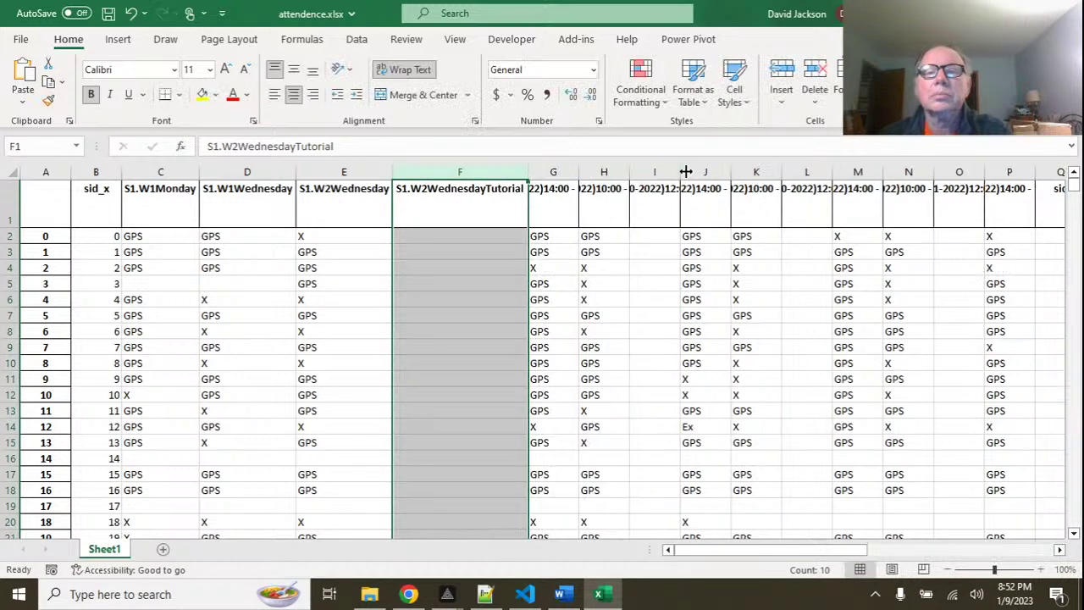
pyautogui.doubleClick(578, 173)
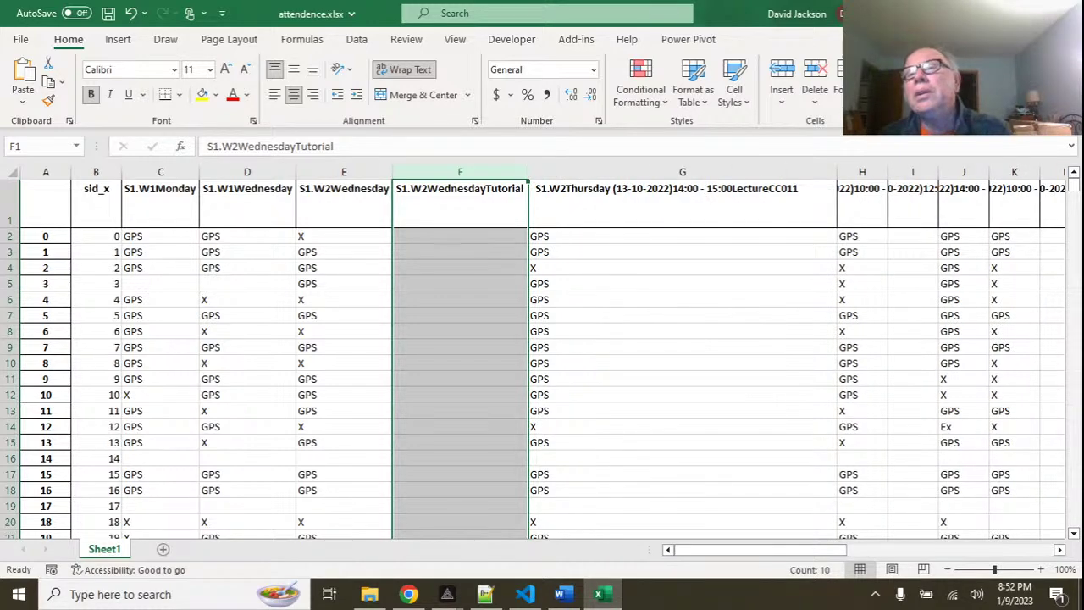
# Shrink and reposition the workbook window, check the task details in the Word document Doc22.docx, and return to the Excel workbook.
pyautogui.press('super+Down')
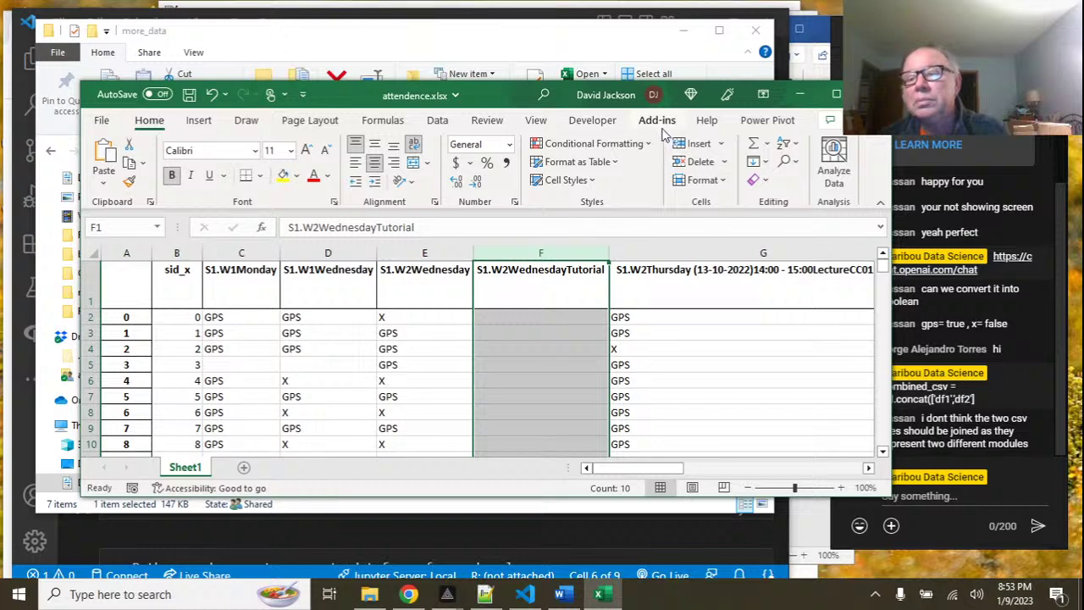
pyautogui.moveTo(503, 105); pyautogui.dragTo(455, 87)
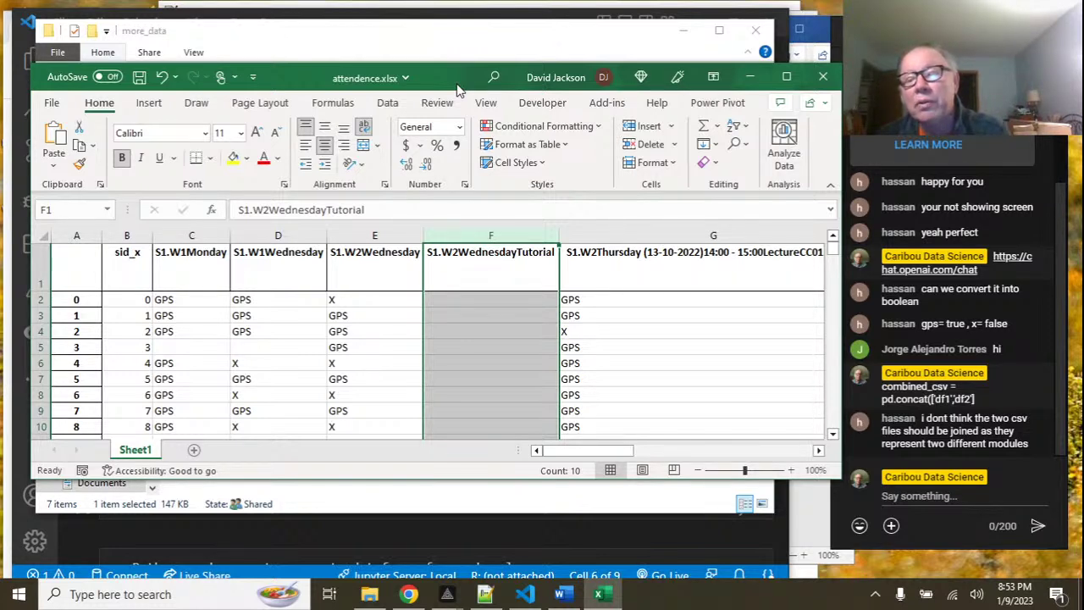
pyautogui.click(566, 596)
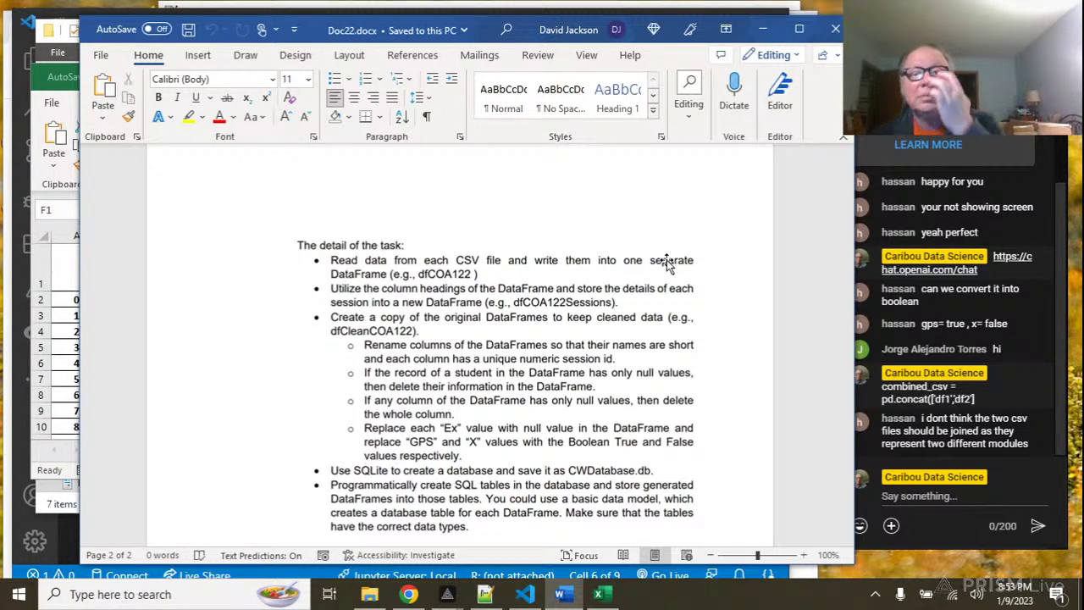
pyautogui.click(598, 594)
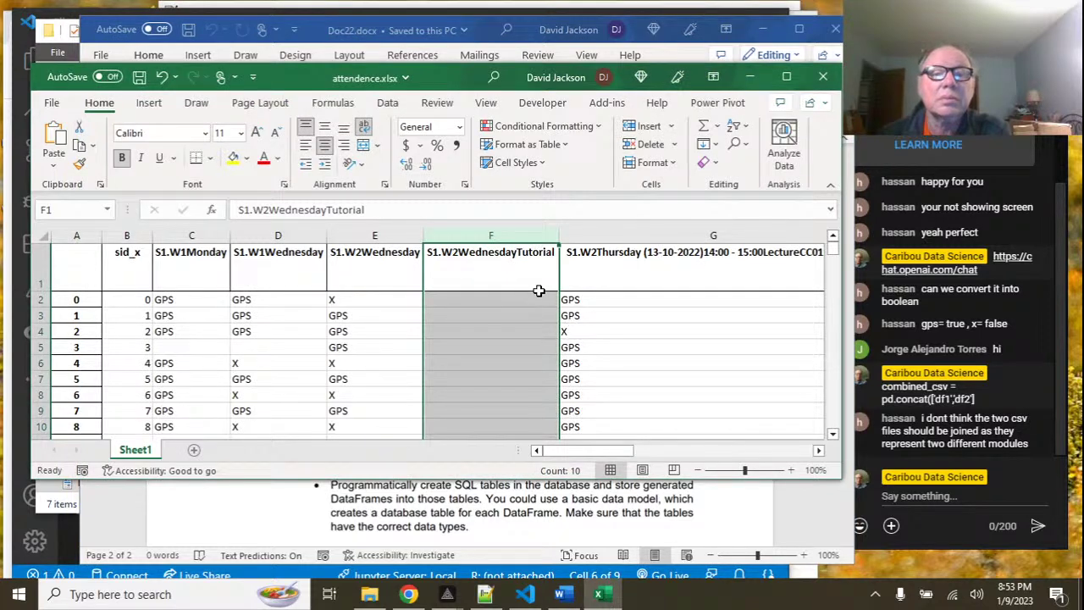
# Delete the date and time from the header in G1 and join its lines into S1.W2Thursday Lecture.
pyautogui.click(580, 254)
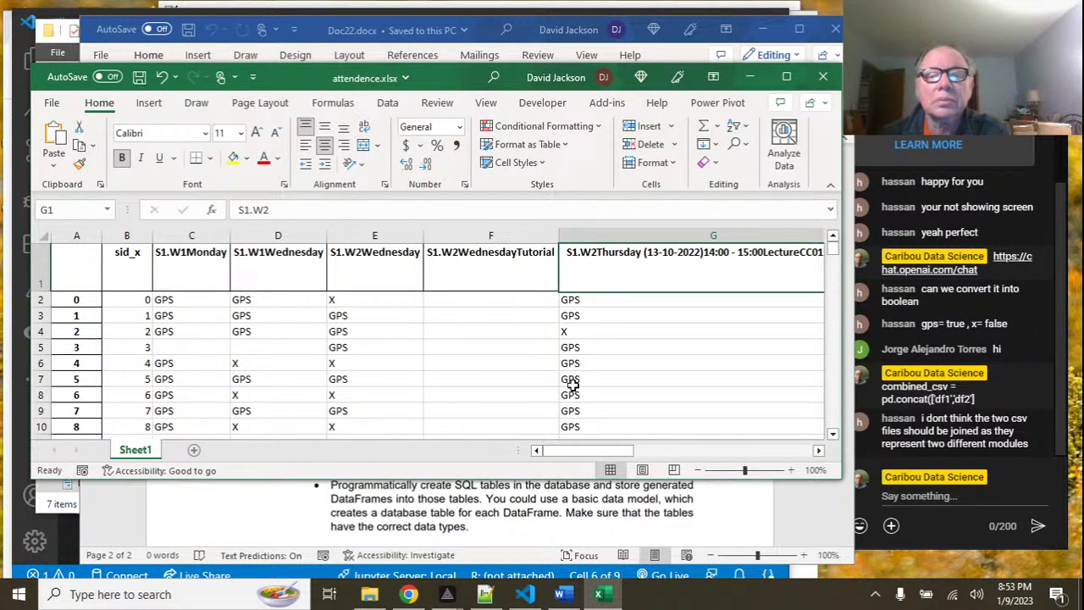
pyautogui.moveTo(556, 452); pyautogui.dragTo(595, 451)
pyautogui.doubleClick(487, 252)
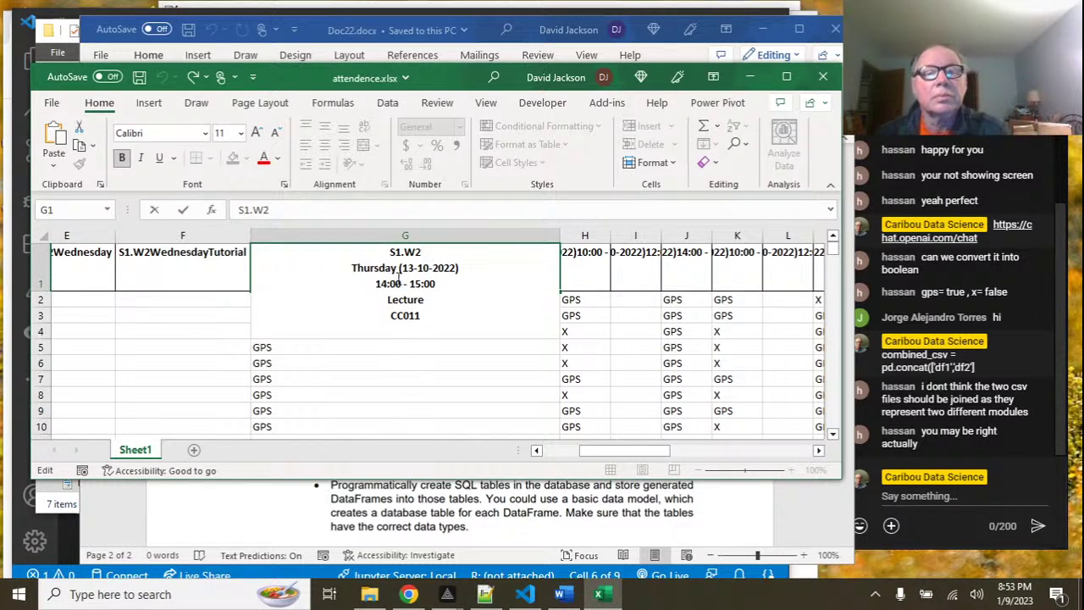
pyautogui.click(355, 267)
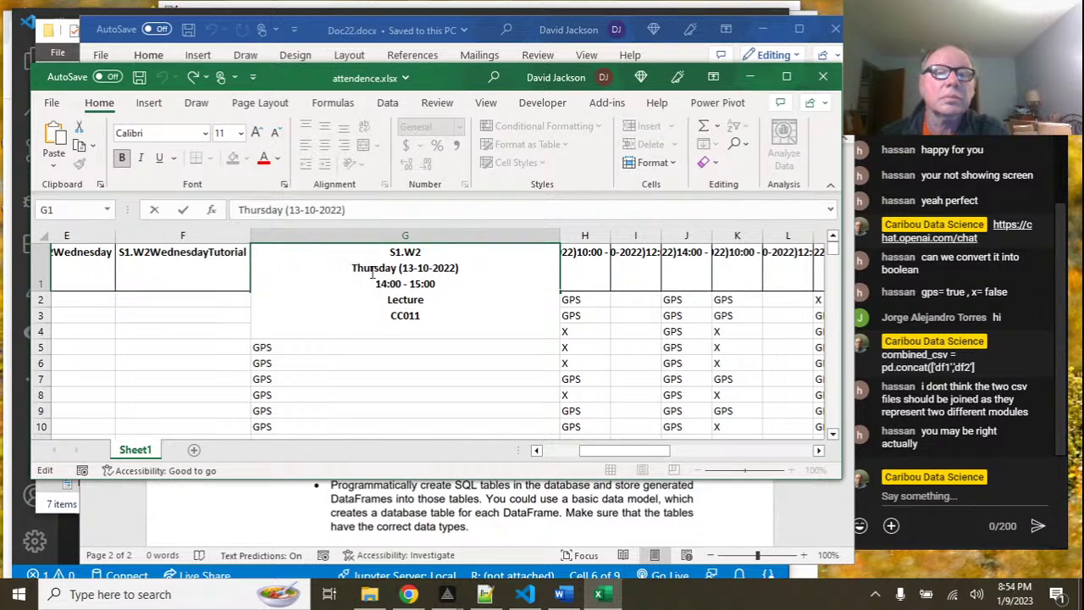
pyautogui.moveTo(400, 268); pyautogui.dragTo(449, 283)
pyautogui.press('BackSpace')
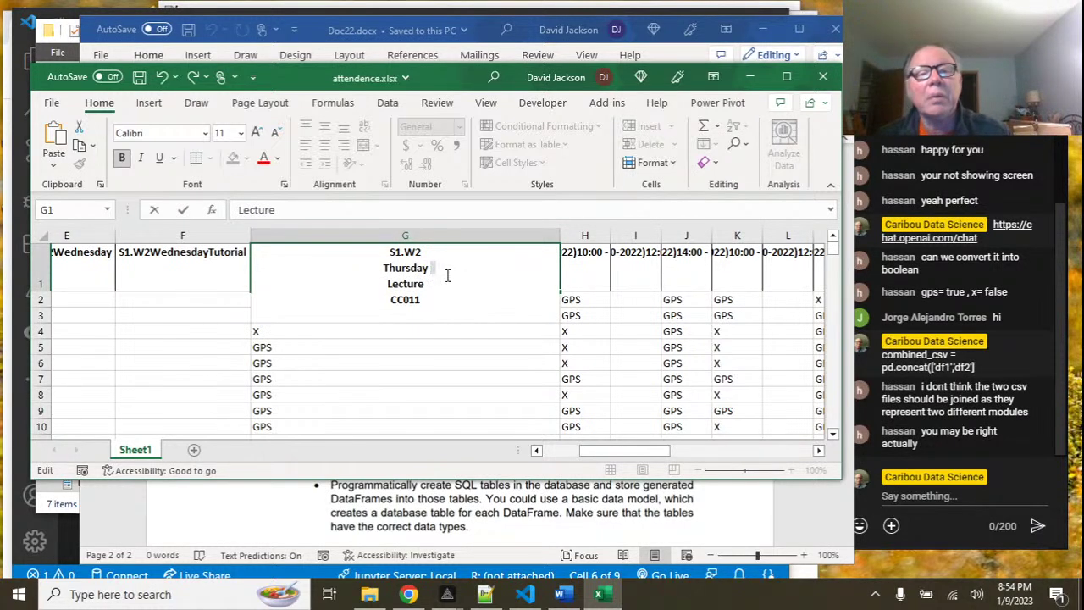
pyautogui.click(441, 252)
pyautogui.press('Delete')
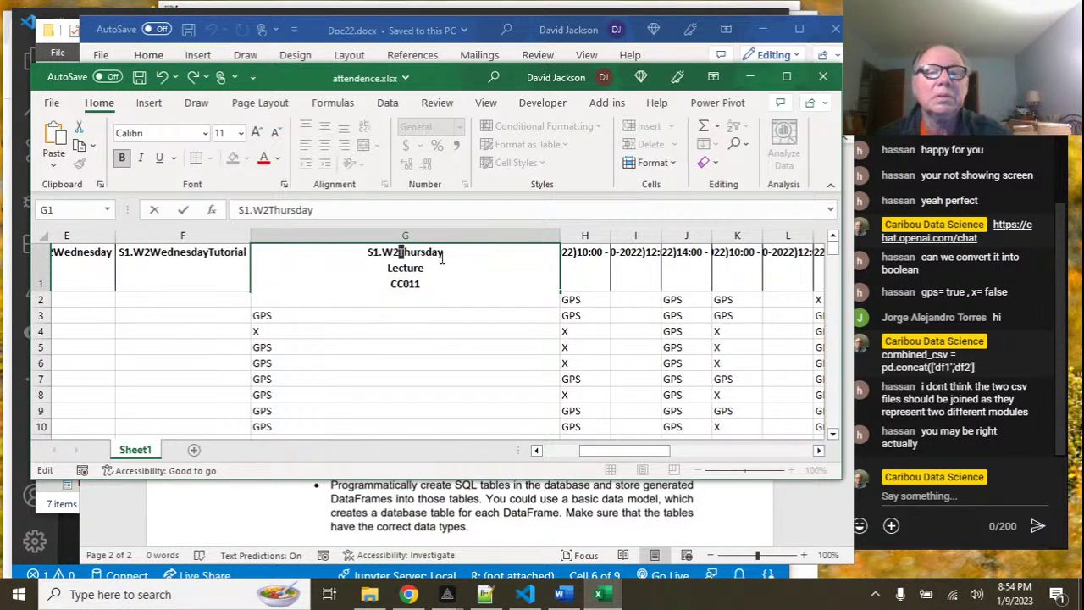
pyautogui.press('Delete')
# Delete the room code CC011 from the last line of the header in G1.
pyautogui.click(432, 267)
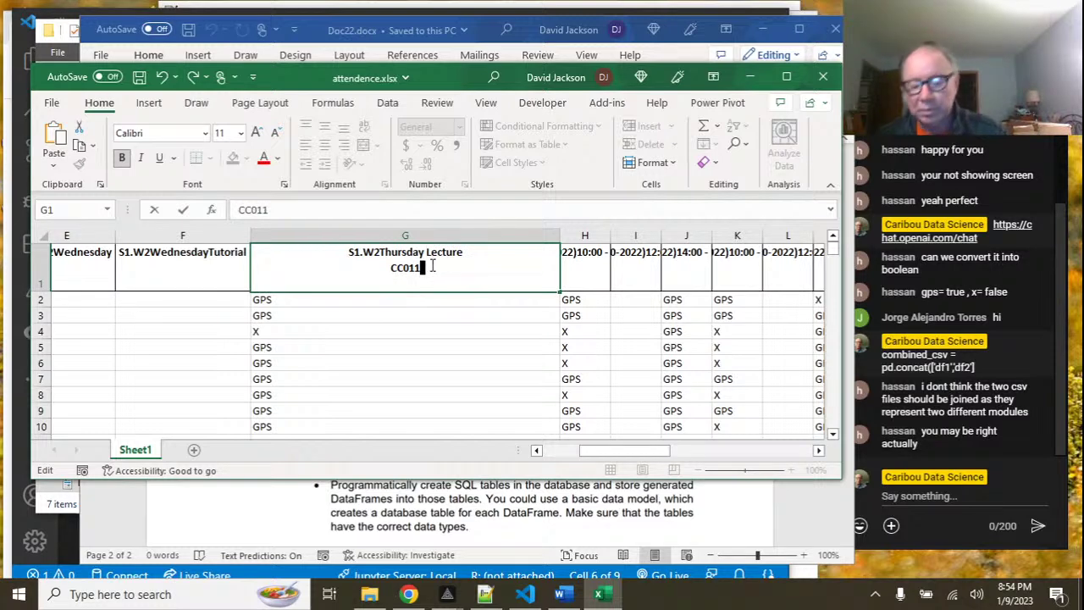
pyautogui.press('BackSpace')
pyautogui.press('BackSpace')
pyautogui.press('BackSpace')
pyautogui.press('BackSpace')
pyautogui.press('BackSpace')
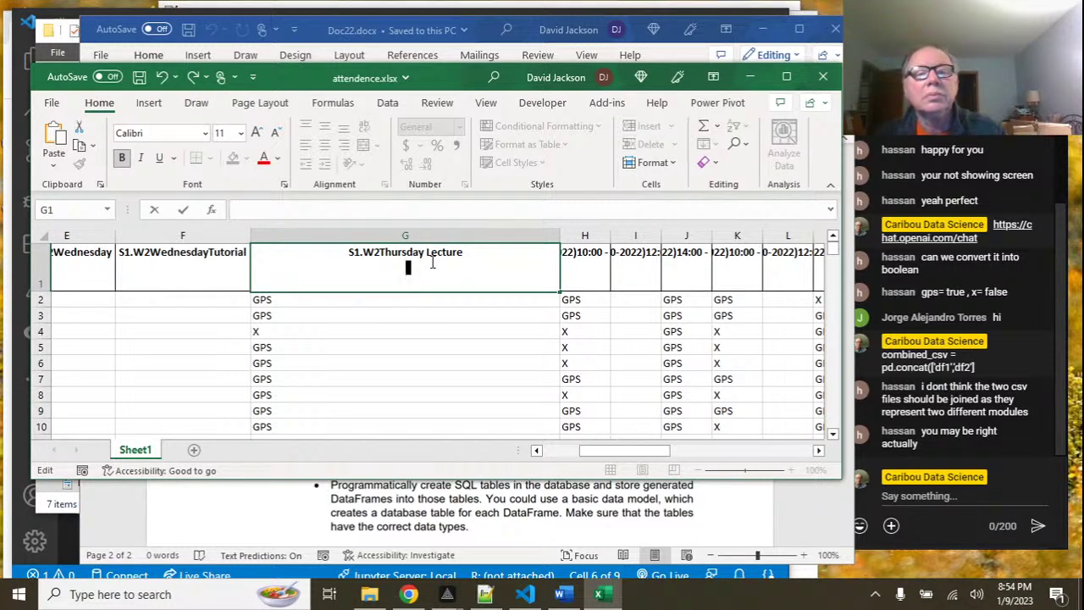
# Close attendence.xlsx without saving, reopen it from the more_data folder, and recheck the task details in Doc22.docx.
pyautogui.moveTo(595, 455); pyautogui.dragTo(474, 456)
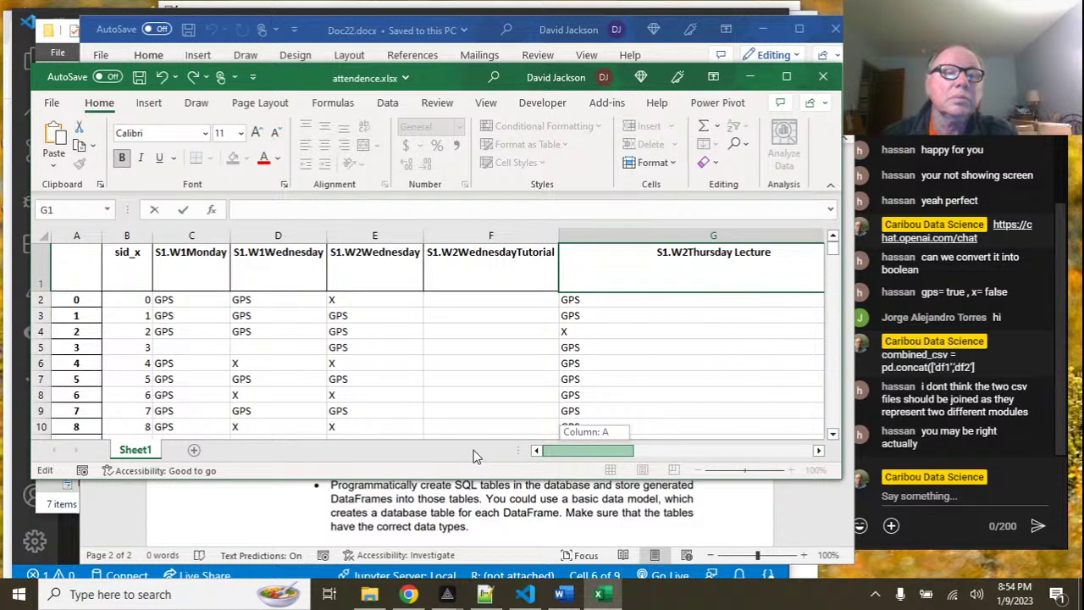
pyautogui.moveTo(475, 456); pyautogui.dragTo(476, 454)
pyautogui.click(822, 77)
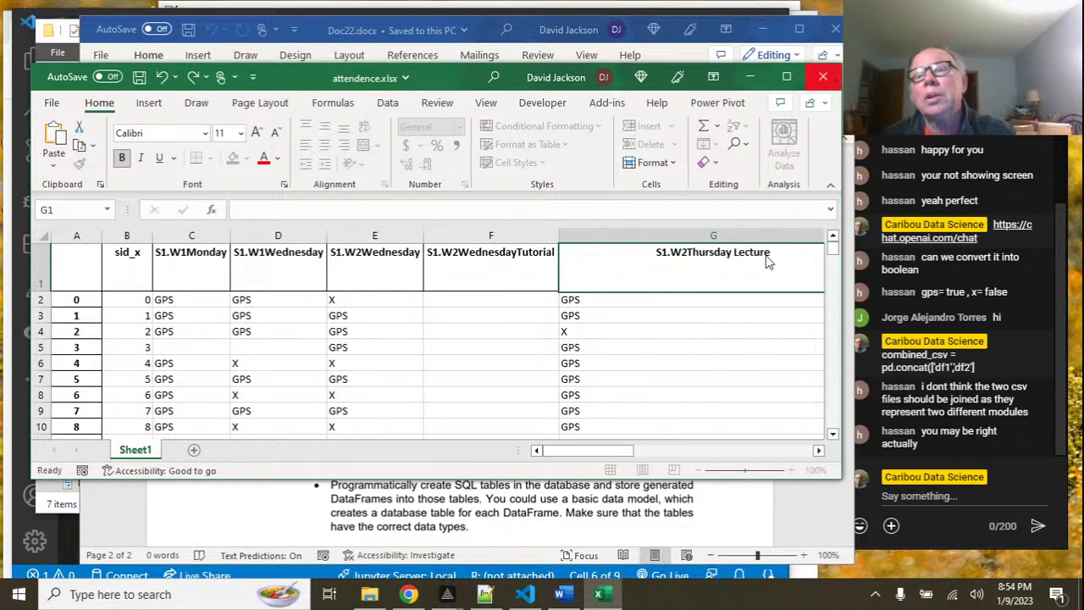
pyautogui.click(540, 314)
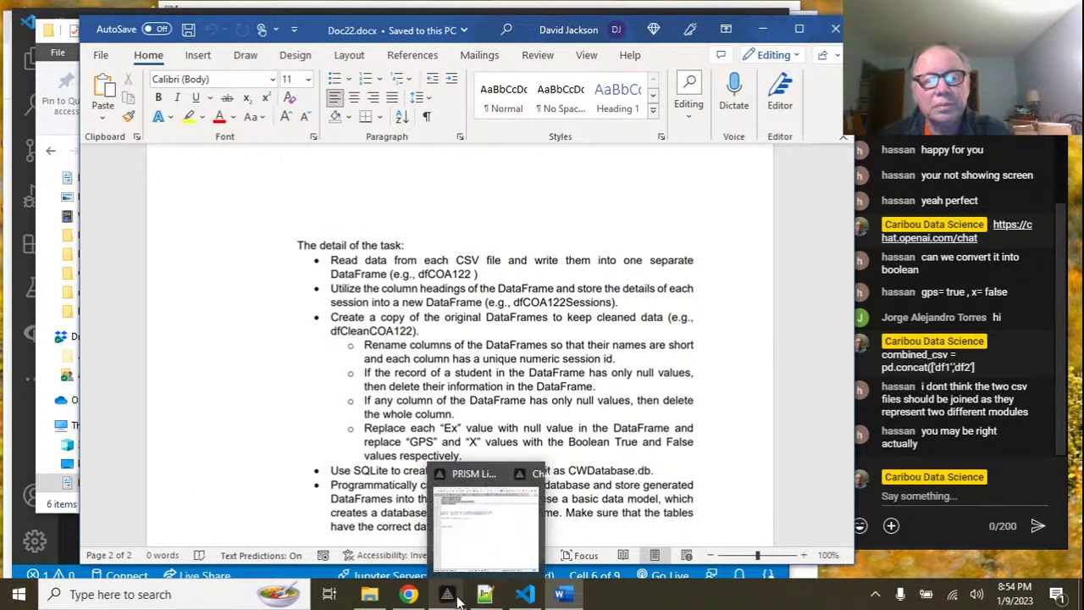
pyautogui.click(369, 594)
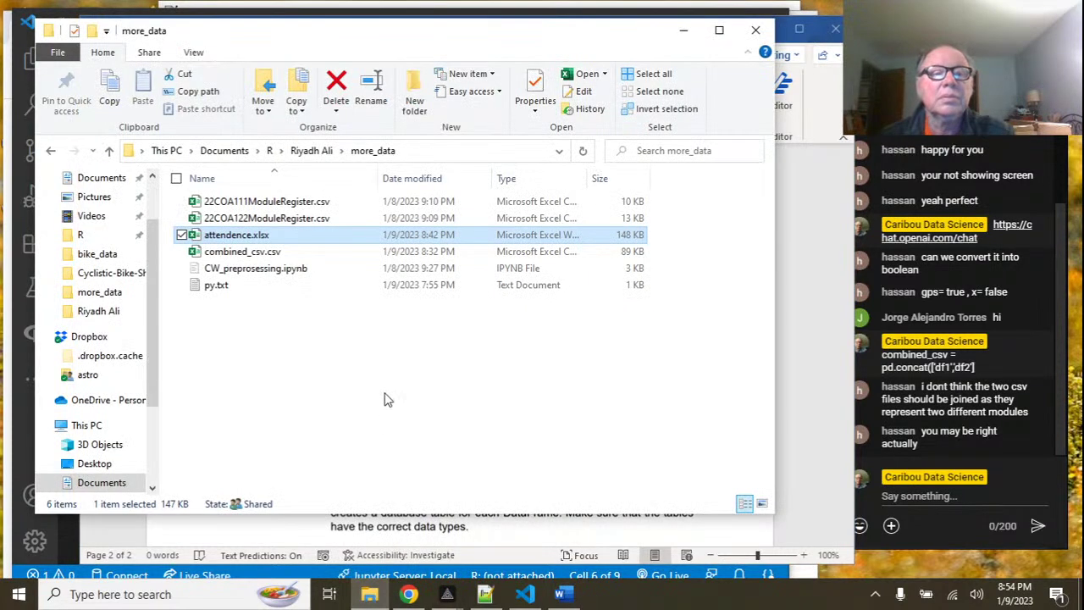
pyautogui.doubleClick(295, 238)
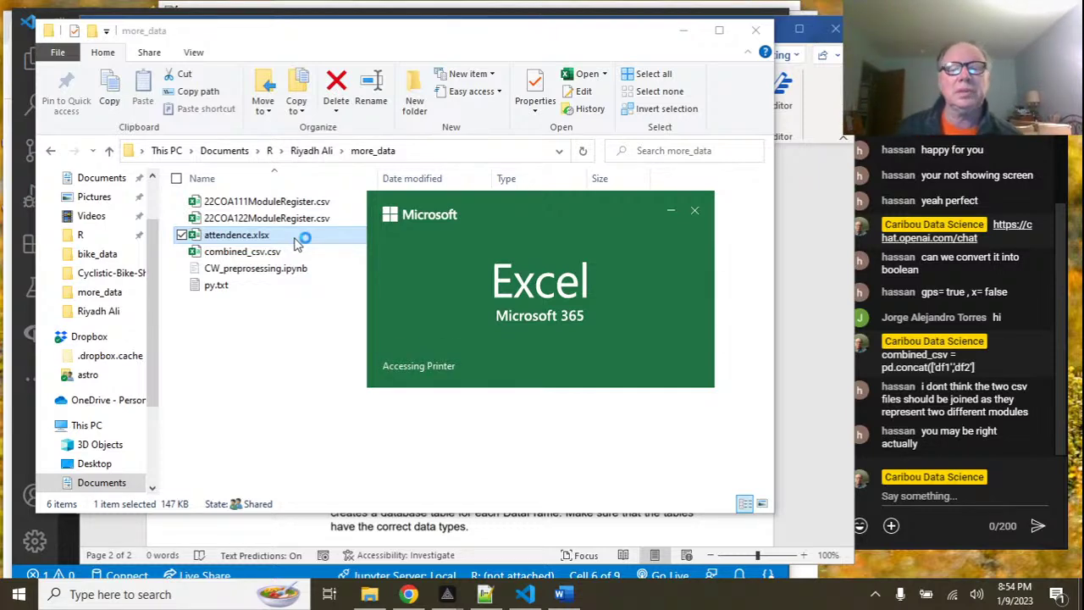
pyautogui.click(559, 594)
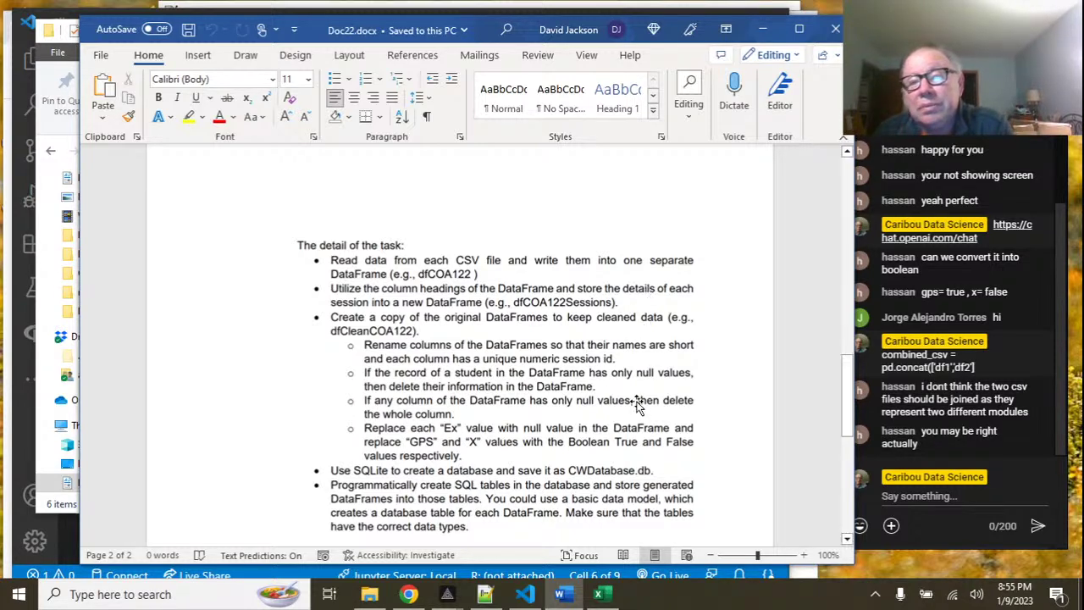
pyautogui.click(598, 594)
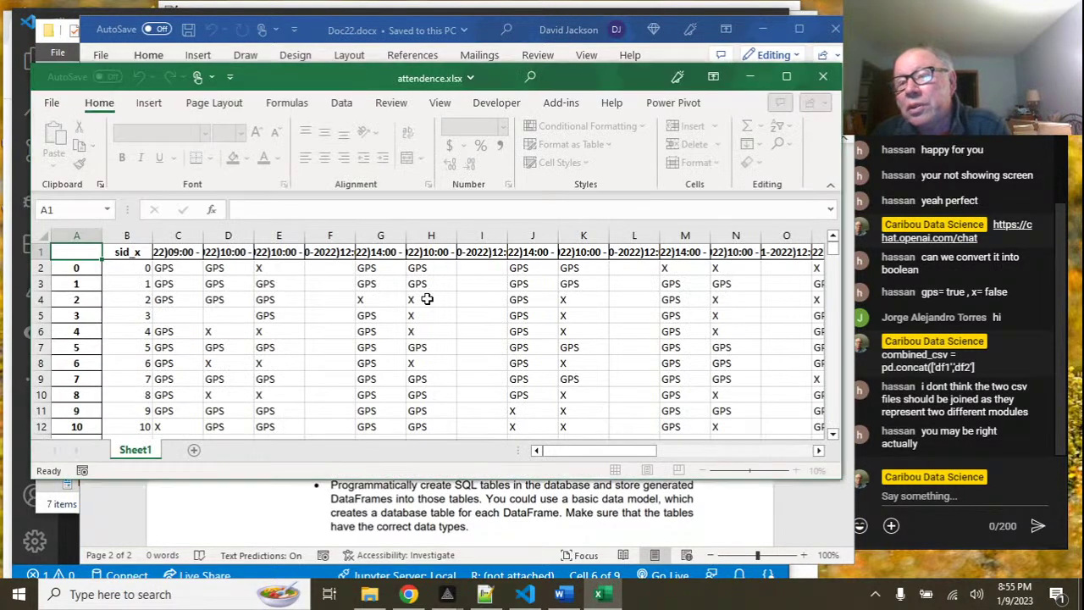
# Autofit column C and delete the date and time from the header in C1, keeping the Lecture and room lines.
pyautogui.doubleClick(203, 236)
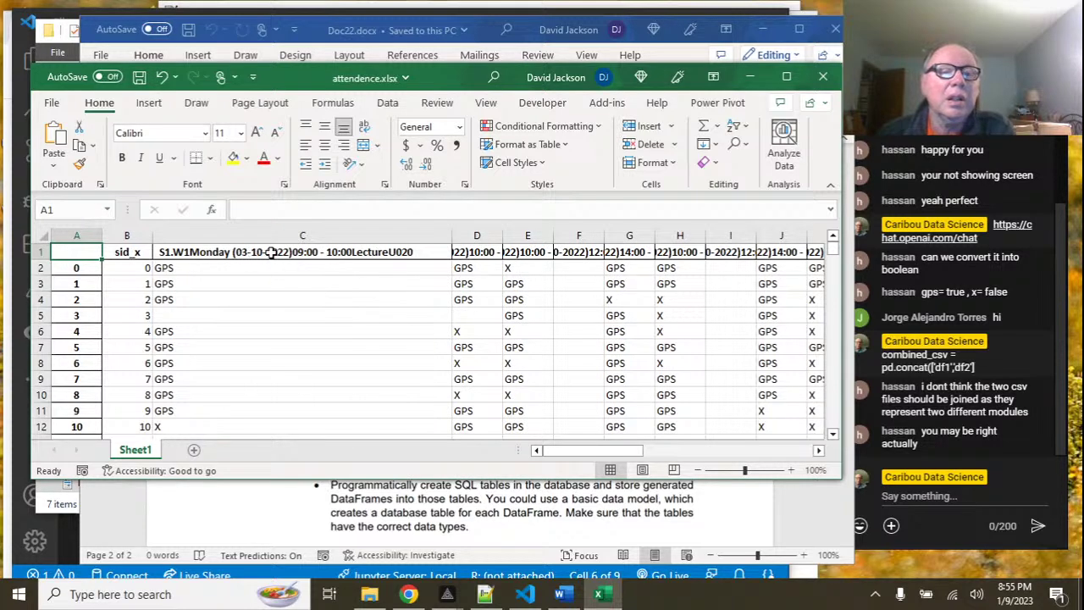
pyautogui.click(298, 252)
pyautogui.doubleClick(303, 251)
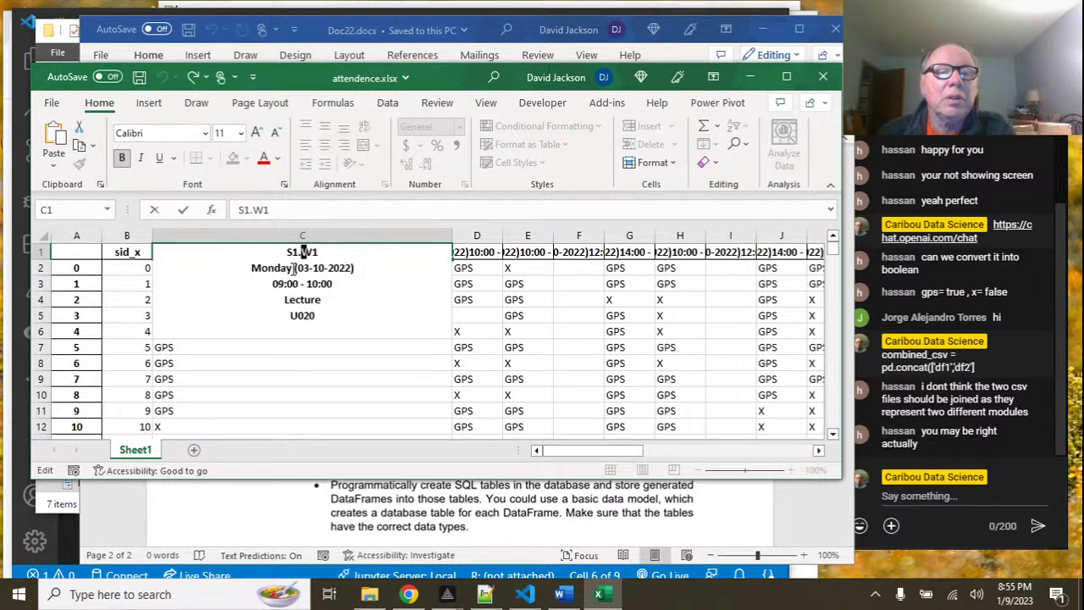
pyautogui.moveTo(294, 268); pyautogui.dragTo(338, 284)
pyautogui.press('Delete')
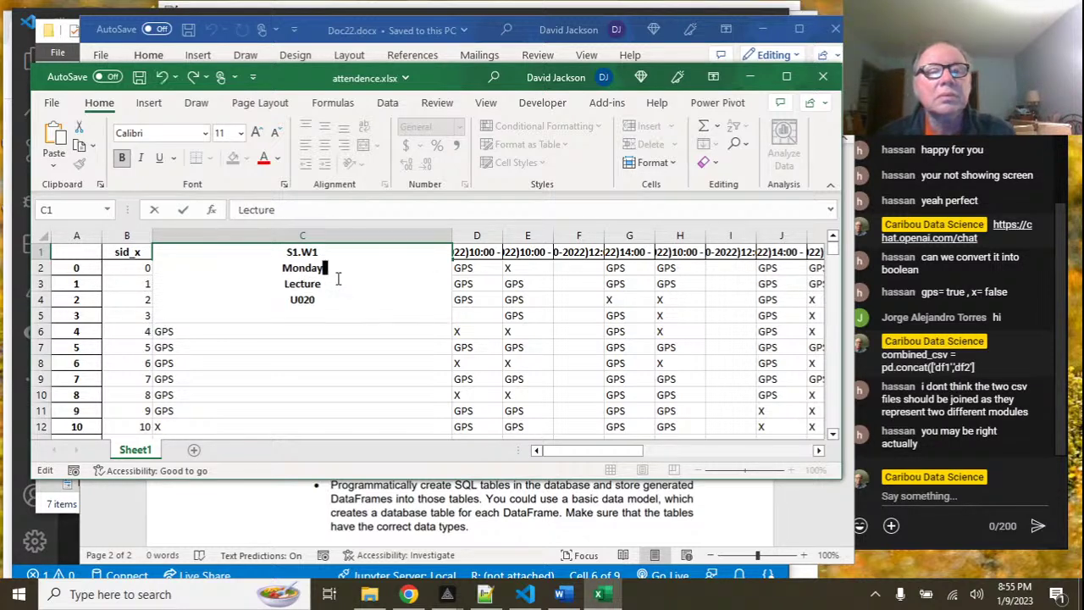
# Reduce the header in C1 to S1.W1MondayLecture without line breaks between the words or the room code, and autofit column C.
pyautogui.click(331, 254)
pyautogui.press('Delete')
pyautogui.click(347, 253)
pyautogui.press('Delete')
pyautogui.click(332, 268)
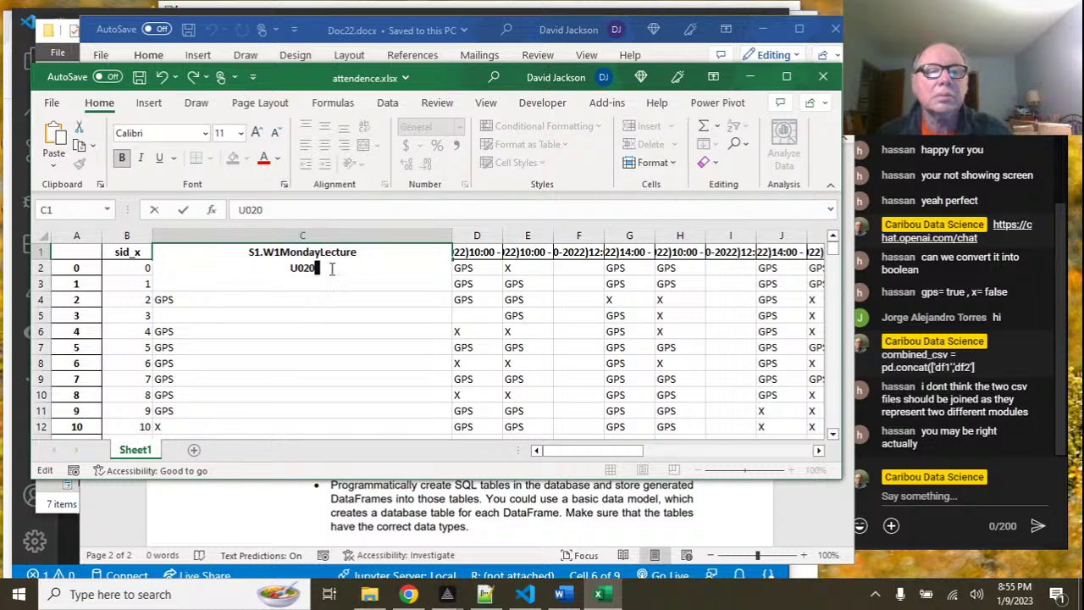
pyautogui.moveTo(320, 268); pyautogui.dragTo(259, 264)
pyautogui.press('Delete')
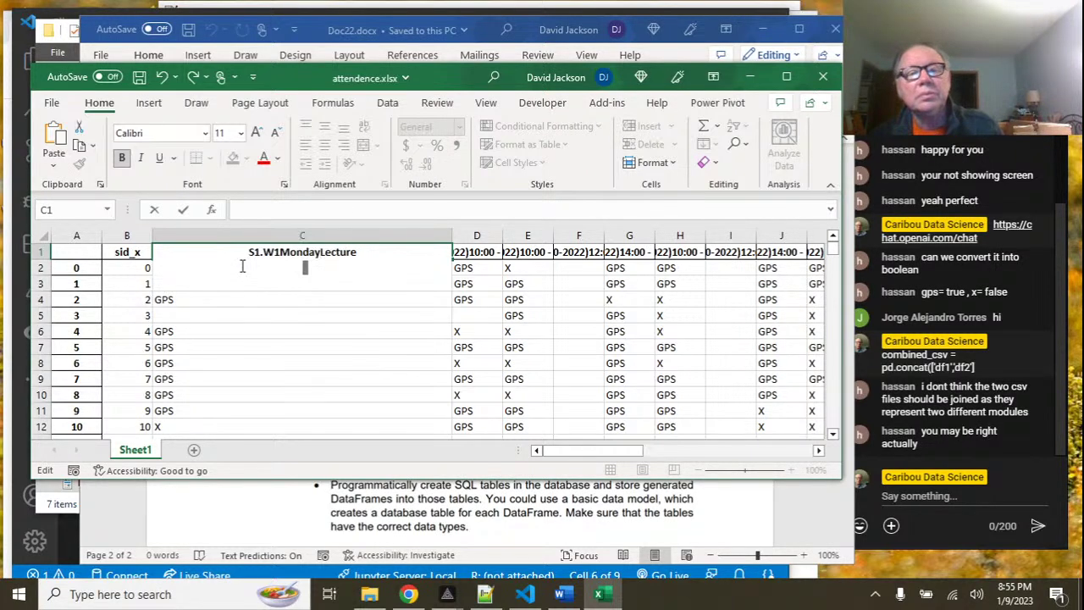
pyautogui.click(452, 234)
pyautogui.doubleClick(452, 234)
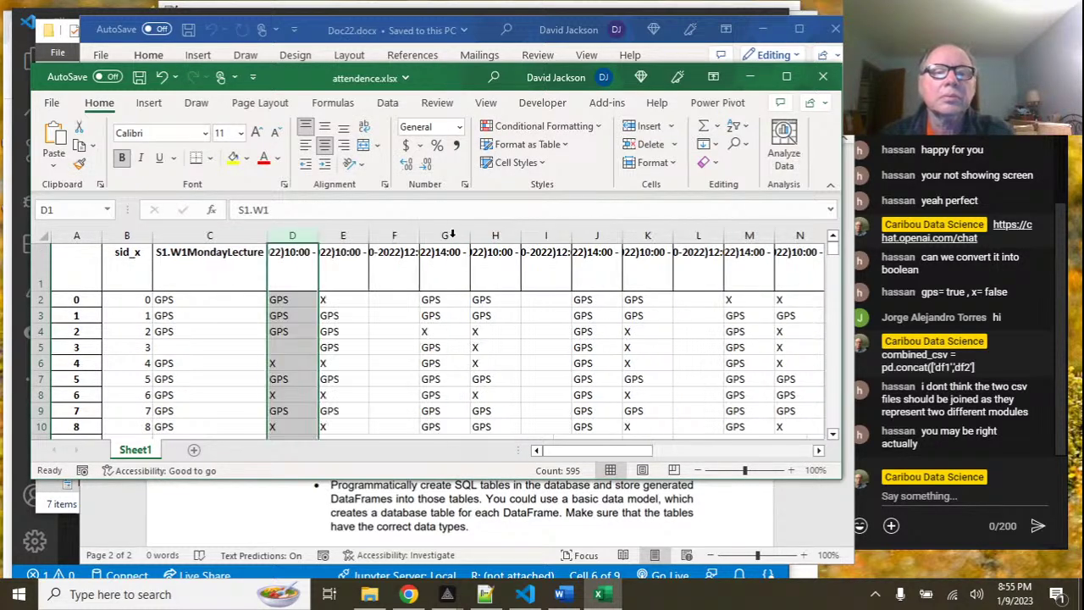
# Autofit column D and delete the room code SMB014, the date and the time from the header in D1.
pyautogui.doubleClick(318, 233)
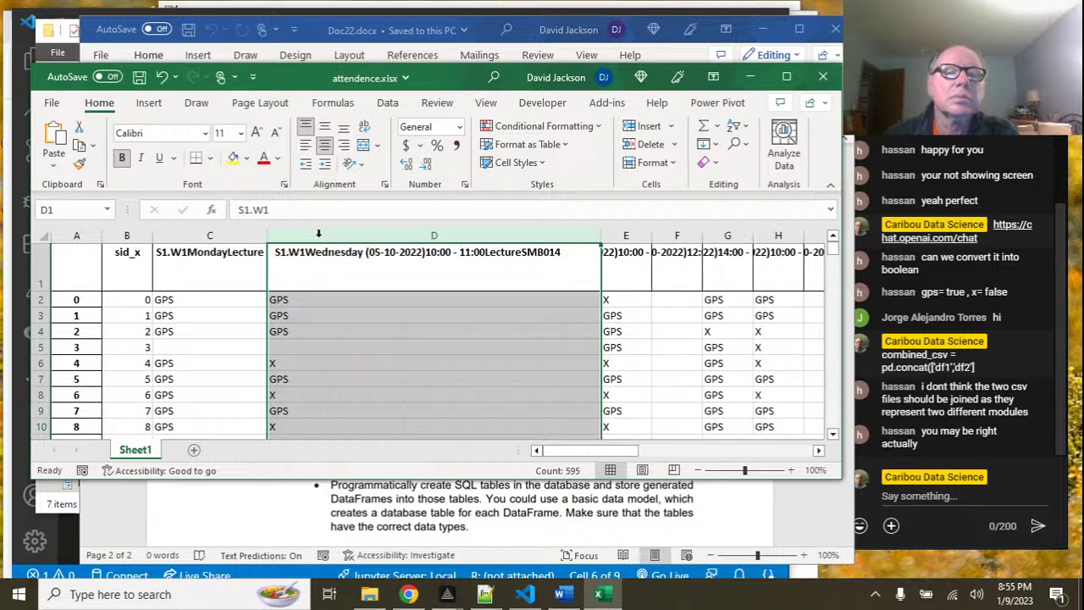
pyautogui.click(329, 259)
pyautogui.doubleClick(329, 257)
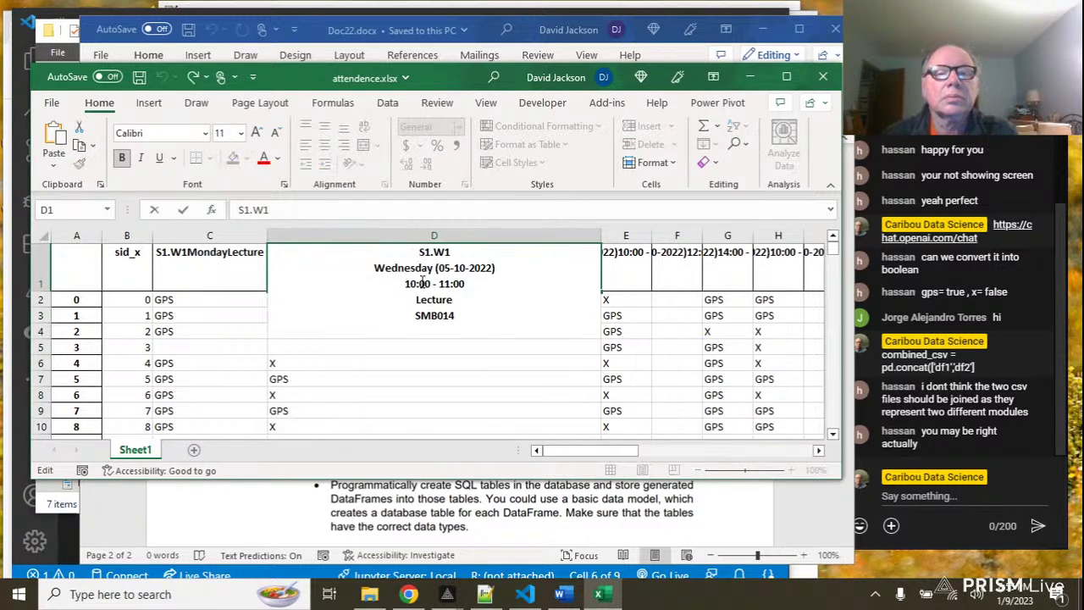
pyautogui.moveTo(437, 267); pyautogui.dragTo(464, 295)
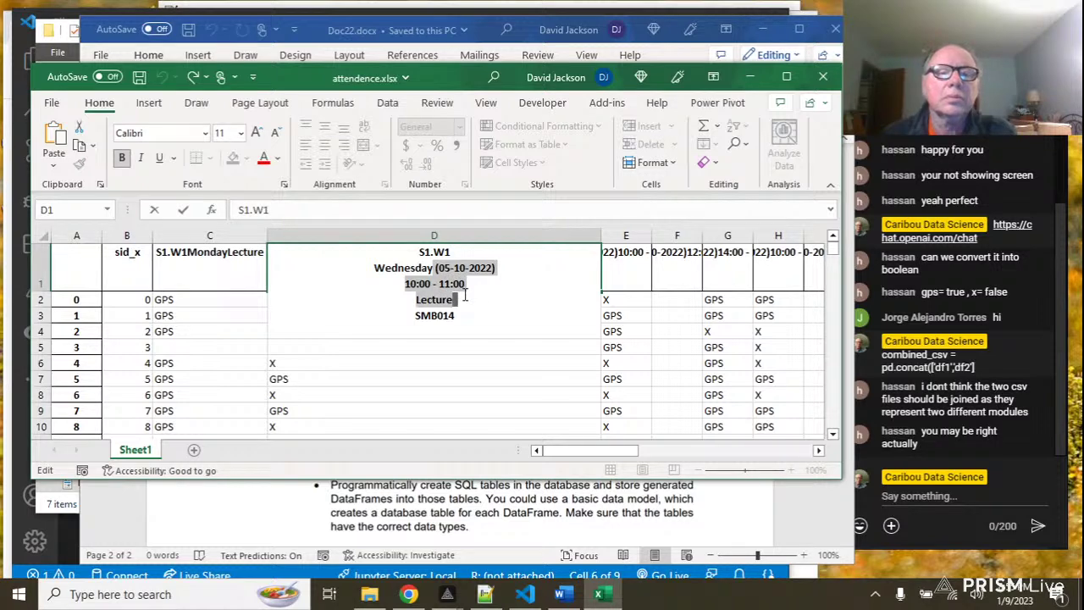
pyautogui.click(464, 303)
pyautogui.moveTo(454, 314); pyautogui.dragTo(382, 313)
pyautogui.press('BackSpace')
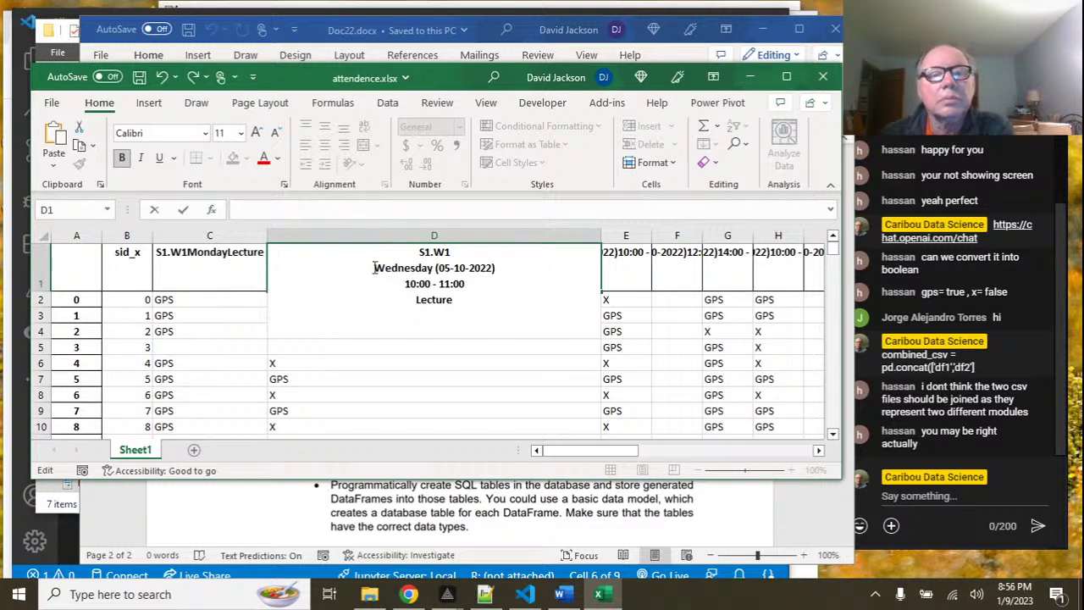
pyautogui.moveTo(380, 271); pyautogui.dragTo(465, 284)
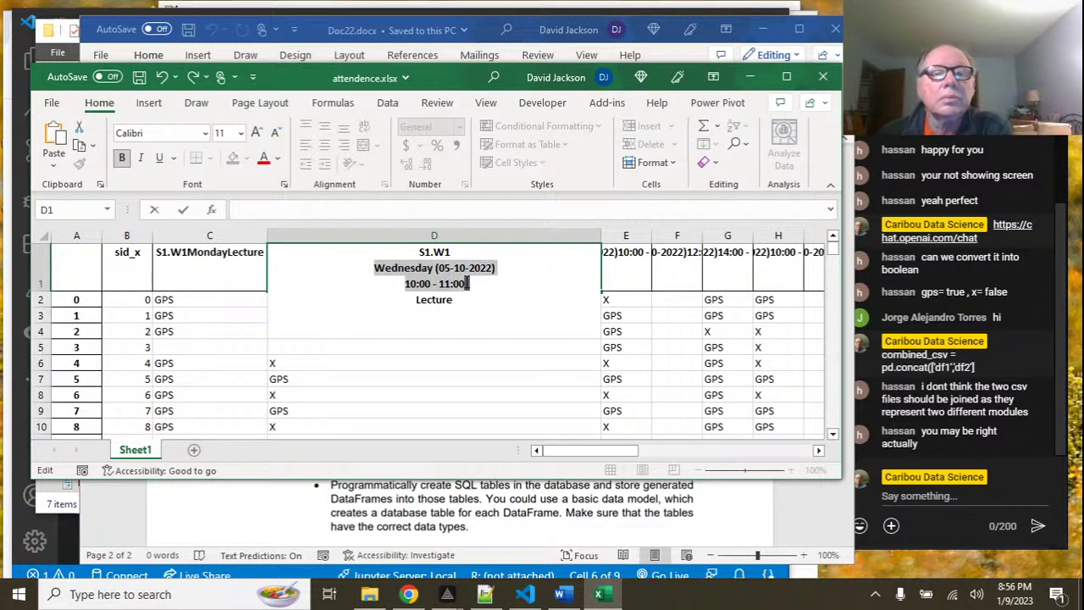
pyautogui.click(438, 268)
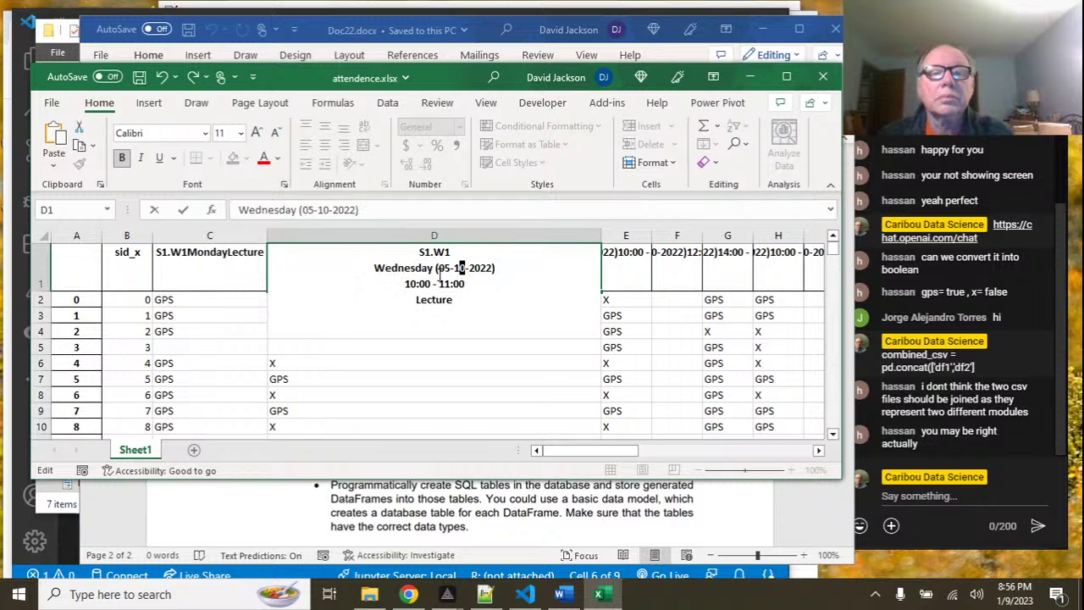
pyautogui.moveTo(440, 270); pyautogui.dragTo(467, 284)
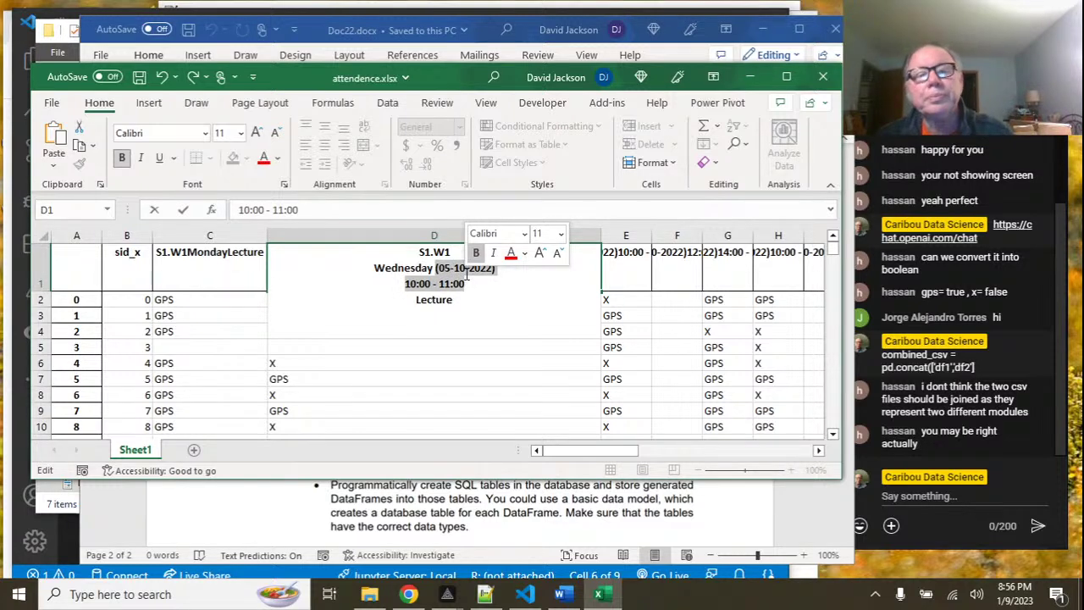
pyautogui.press('Delete')
# Join the remaining header lines in D1 into S1.W1WednesdayLecture without spaces or line breaks, and autofit column D.
pyautogui.click(450, 253)
pyautogui.press('Delete')
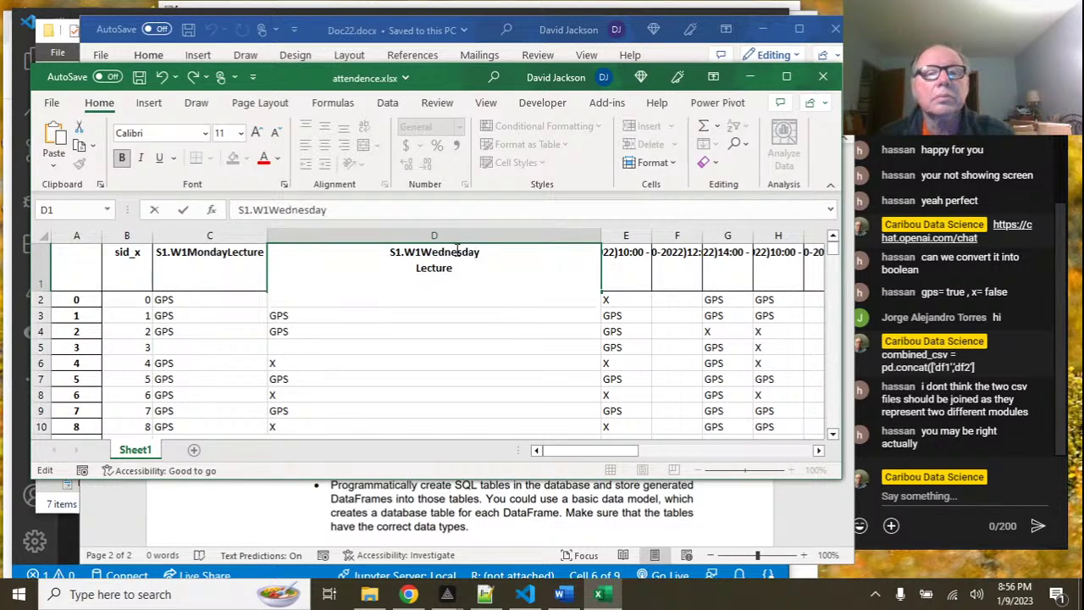
pyautogui.press('Delete')
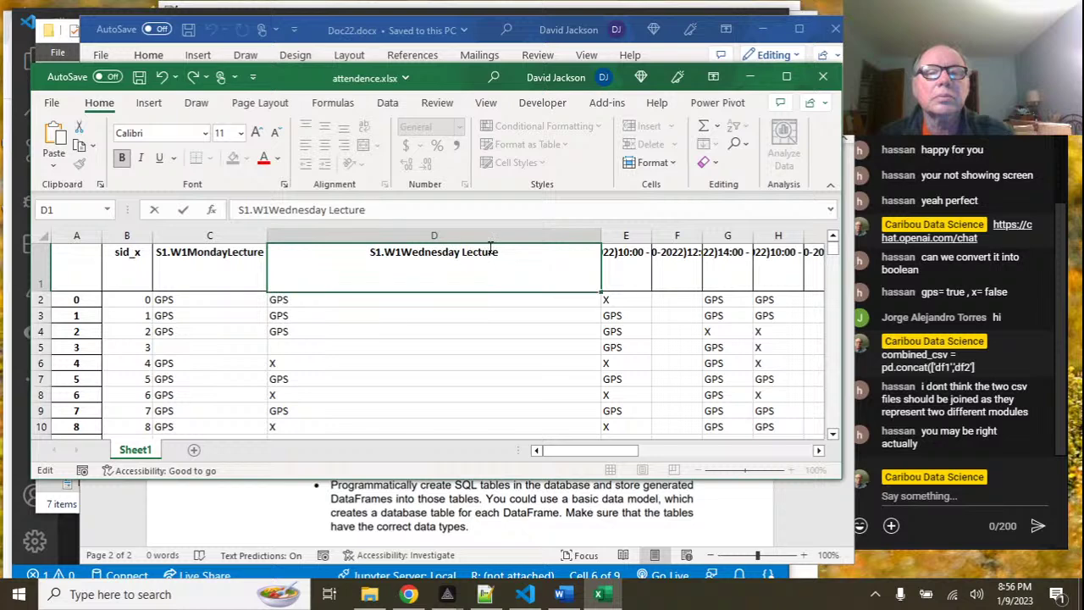
pyautogui.press('BackSpace')
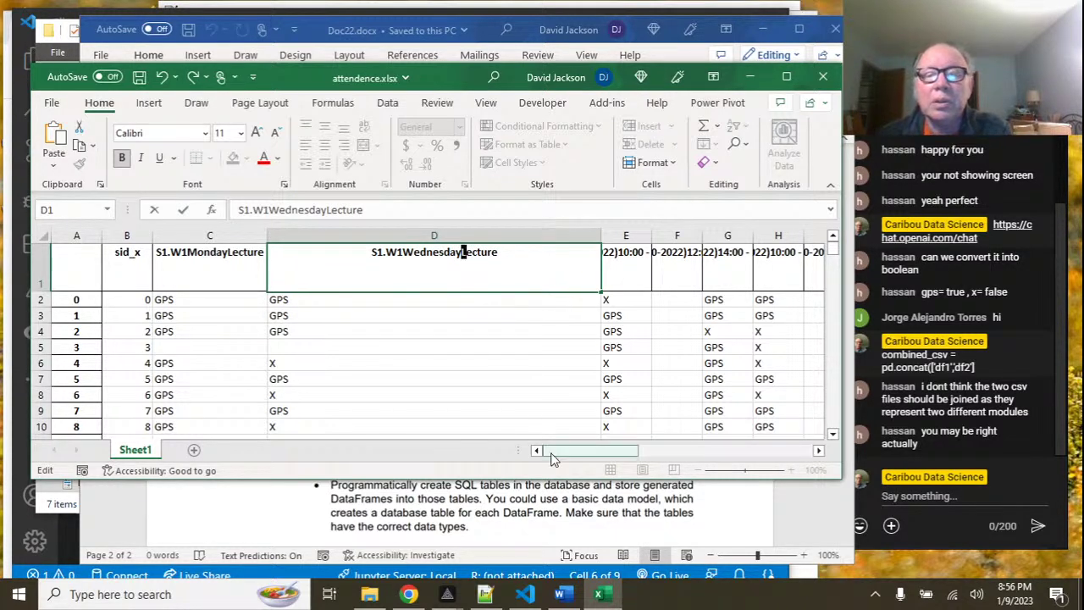
pyautogui.click(601, 235)
pyautogui.doubleClick(602, 235)
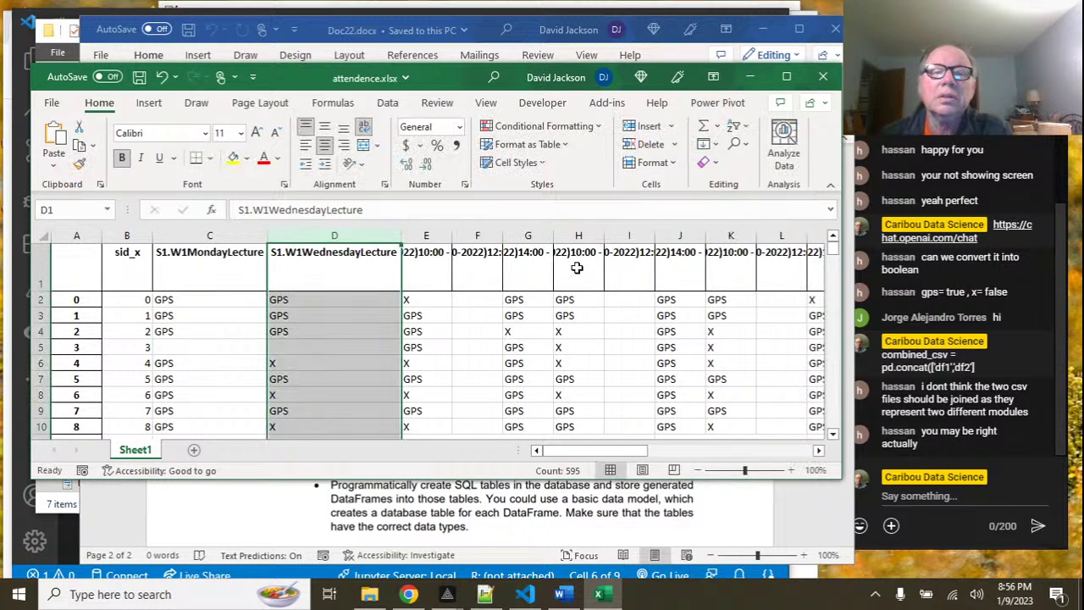
# Autofit column E and delete the date, the time and the room code SMB014 from the header in E1.
pyautogui.doubleClick(450, 235)
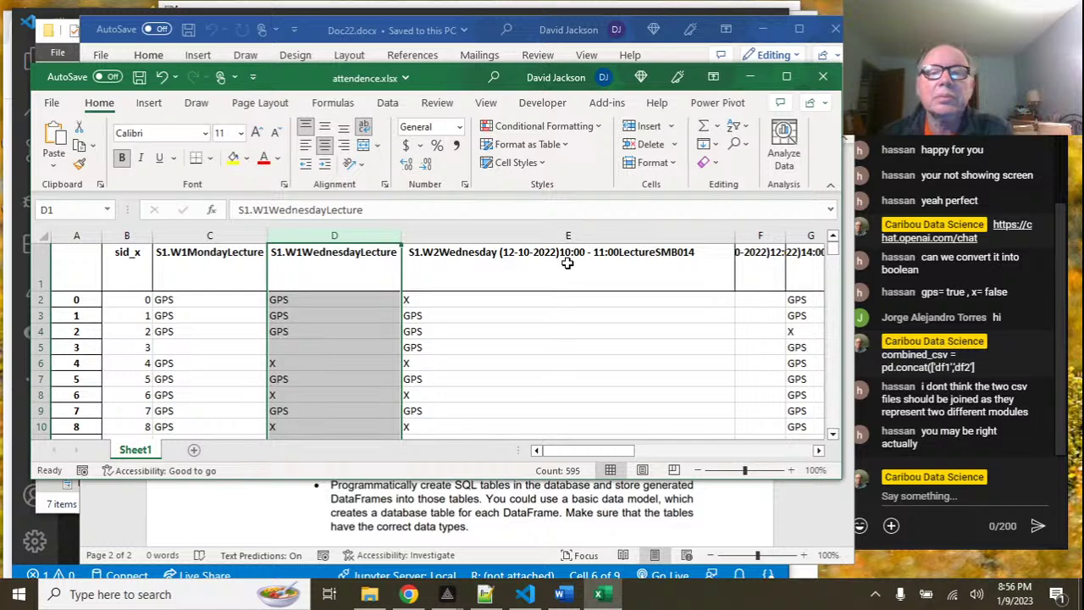
pyautogui.click(508, 256)
pyautogui.doubleClick(508, 257)
pyautogui.click(573, 267)
pyautogui.moveTo(573, 268); pyautogui.dragTo(604, 283)
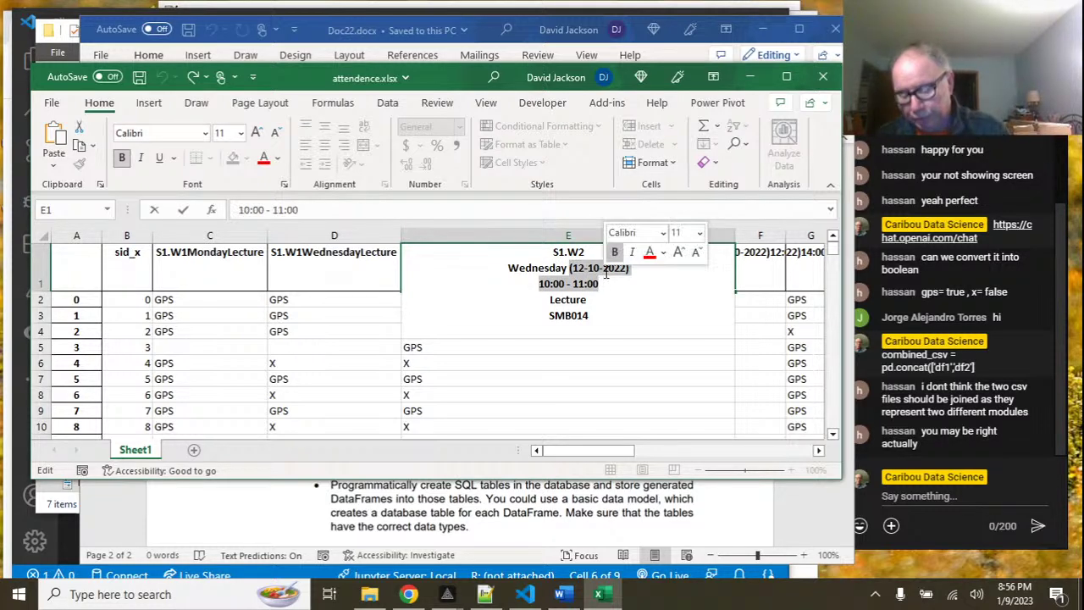
pyautogui.press('BackSpace')
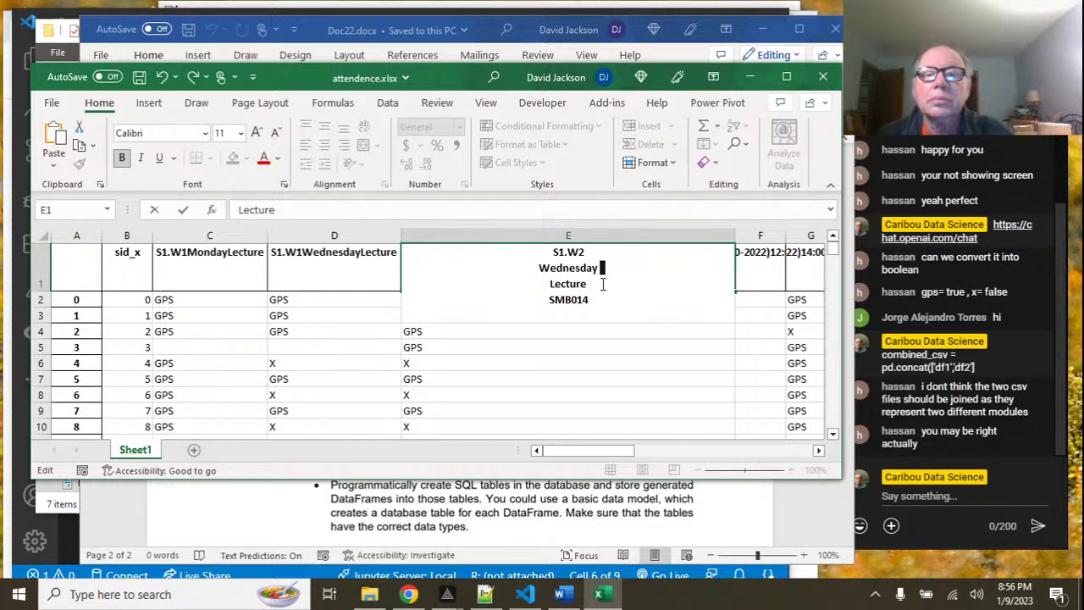
pyautogui.moveTo(592, 301); pyautogui.dragTo(497, 298)
pyautogui.press('BackSpace')
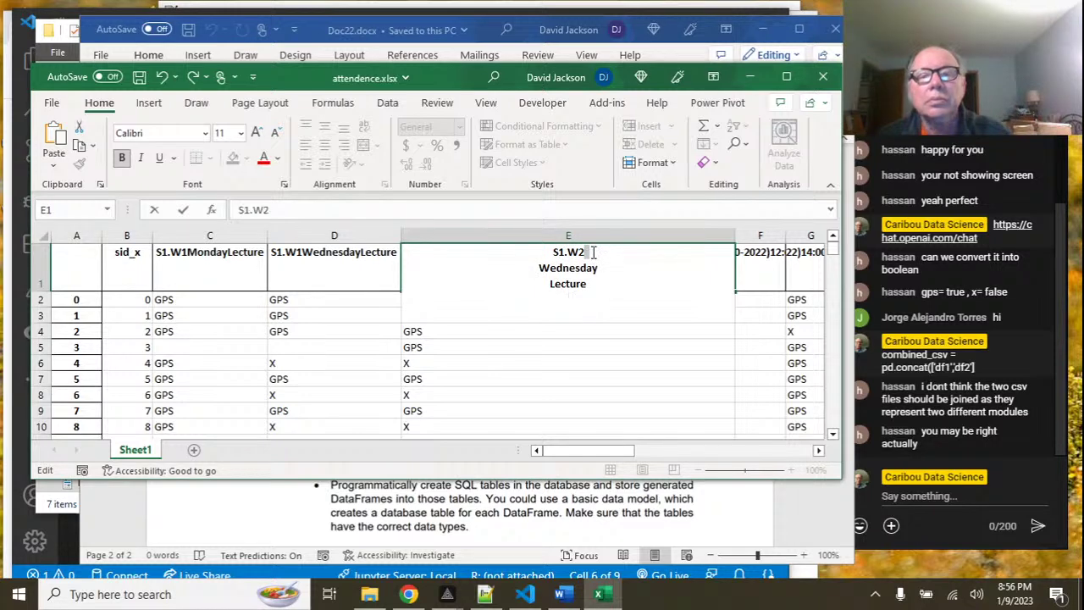
# Join the remaining header lines in E1 into S1.W2WednesdayLecture without spaces or line breaks.
pyautogui.press('Delete')
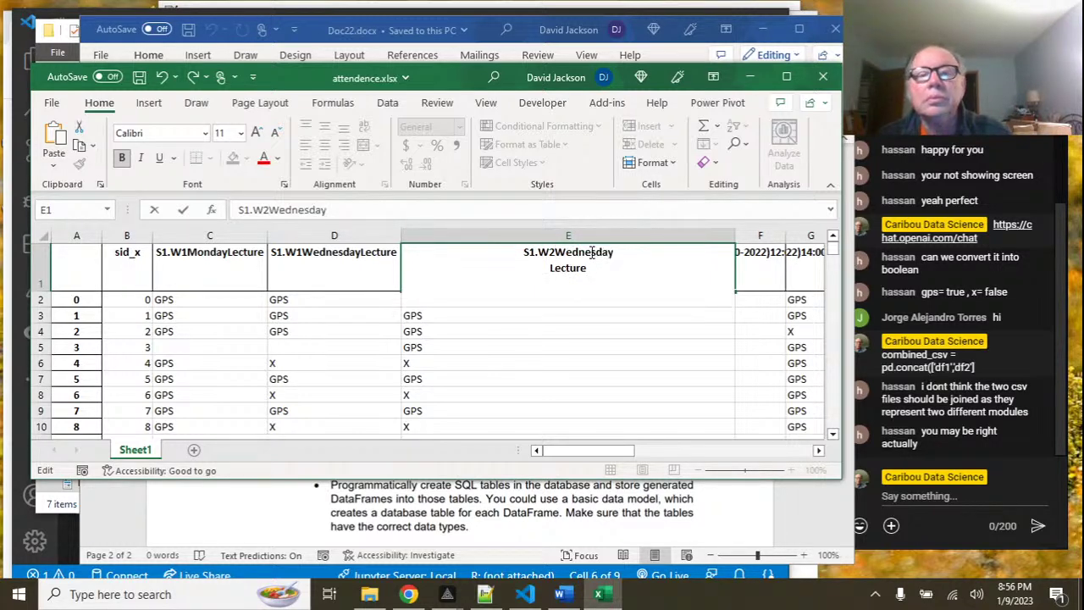
pyautogui.click(625, 255)
pyautogui.press('Delete')
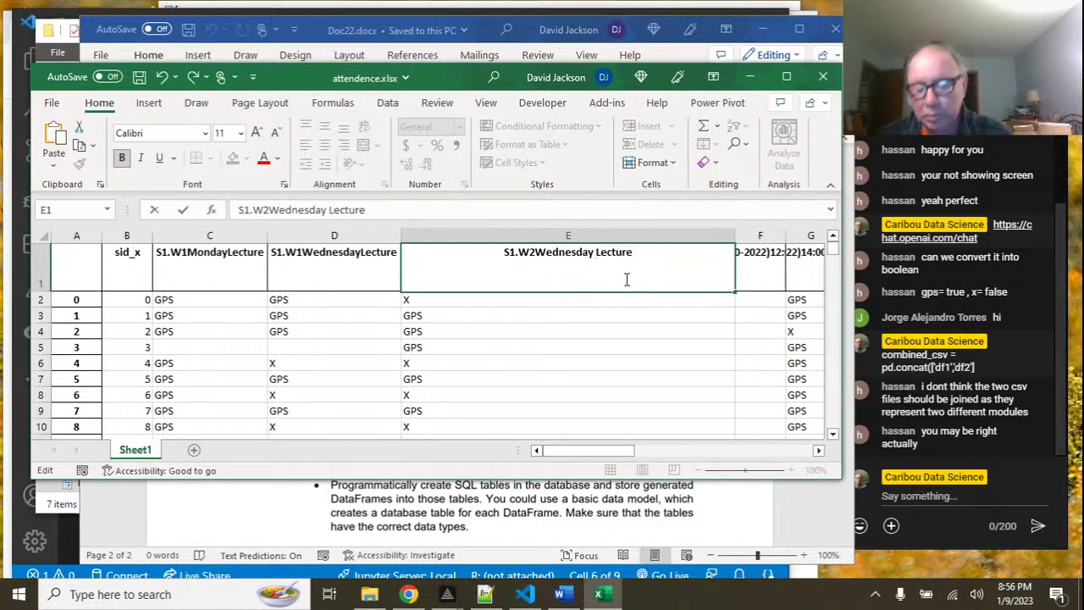
pyautogui.press('BackSpace')
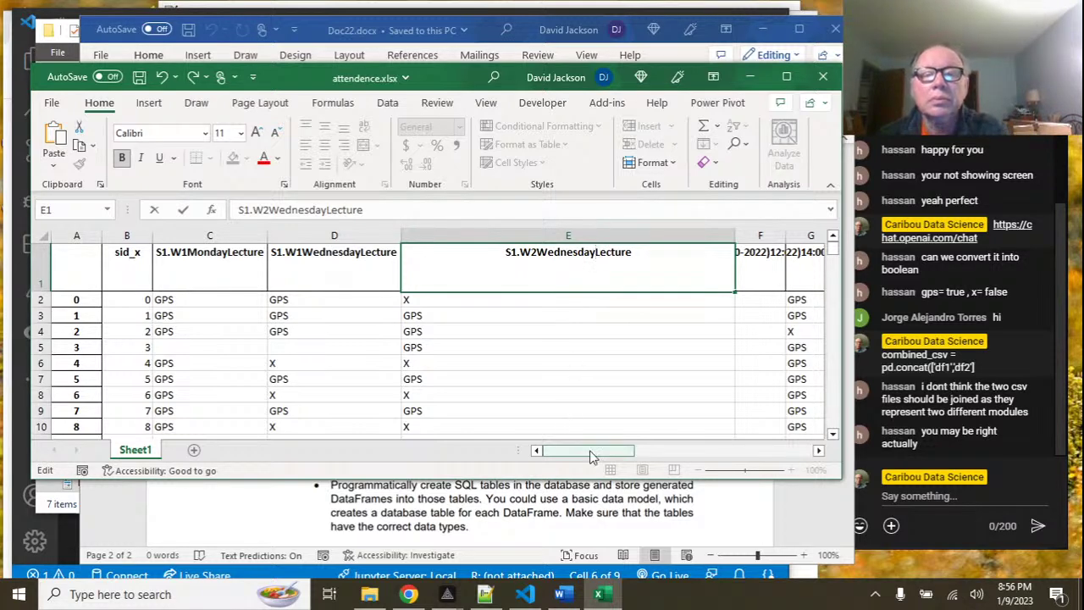
# Autofit column F and delete the date and time from the header in F1, keeping the Tutorial line.
pyautogui.moveTo(597, 457); pyautogui.dragTo(624, 456)
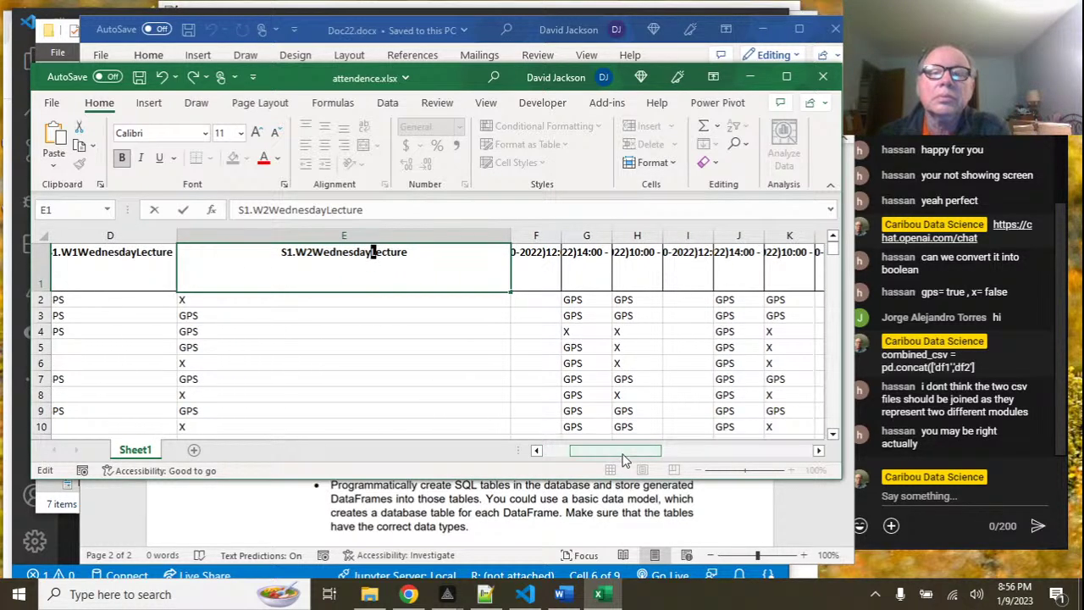
pyautogui.click(561, 231)
pyautogui.doubleClick(561, 234)
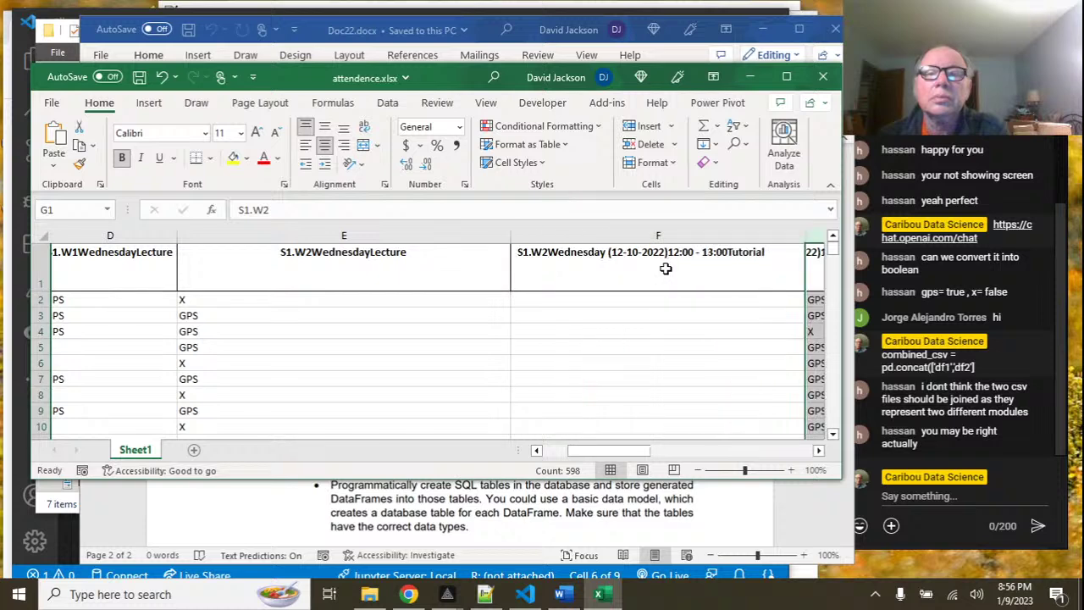
pyautogui.click(611, 252)
pyautogui.doubleClick(611, 253)
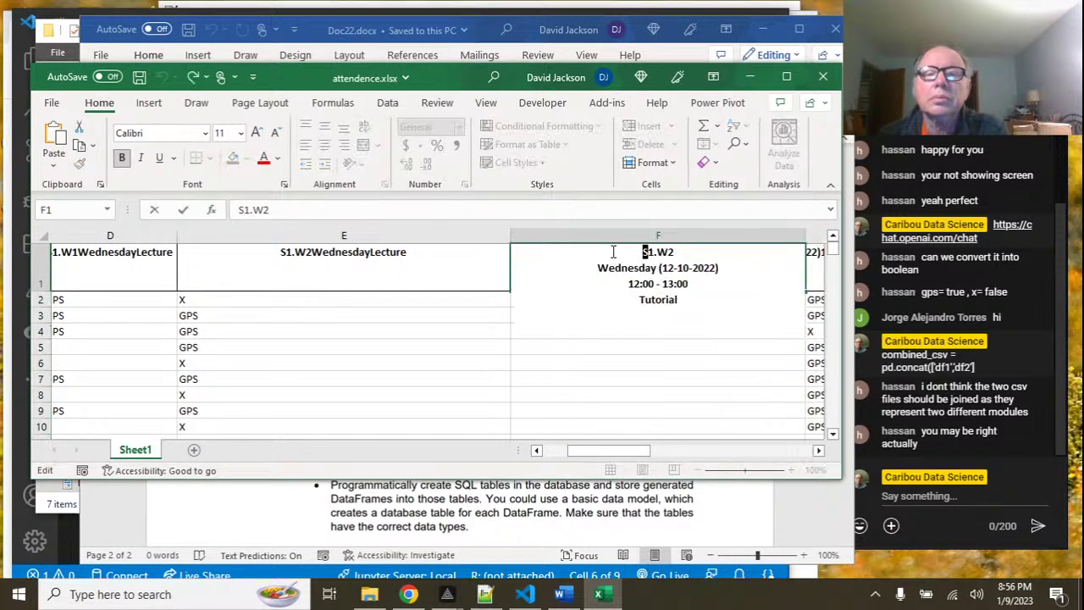
pyautogui.moveTo(660, 268); pyautogui.dragTo(694, 285)
pyautogui.press('Delete')
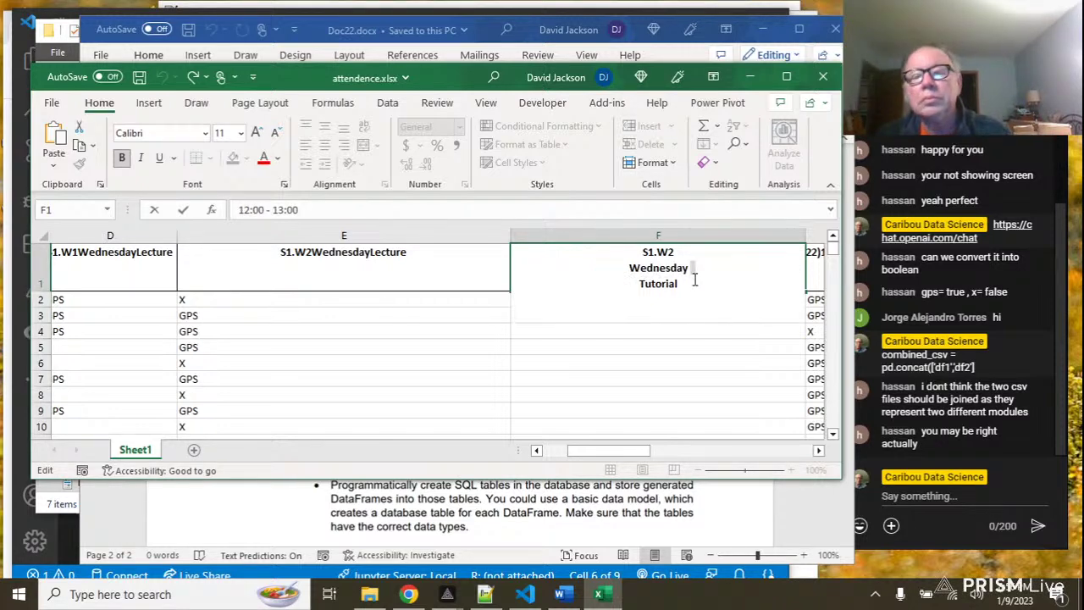
# Join the remaining header lines in F1 into S1.W2WednesdayTutorial without spaces or line breaks.
pyautogui.click(678, 251)
pyautogui.press('Delete')
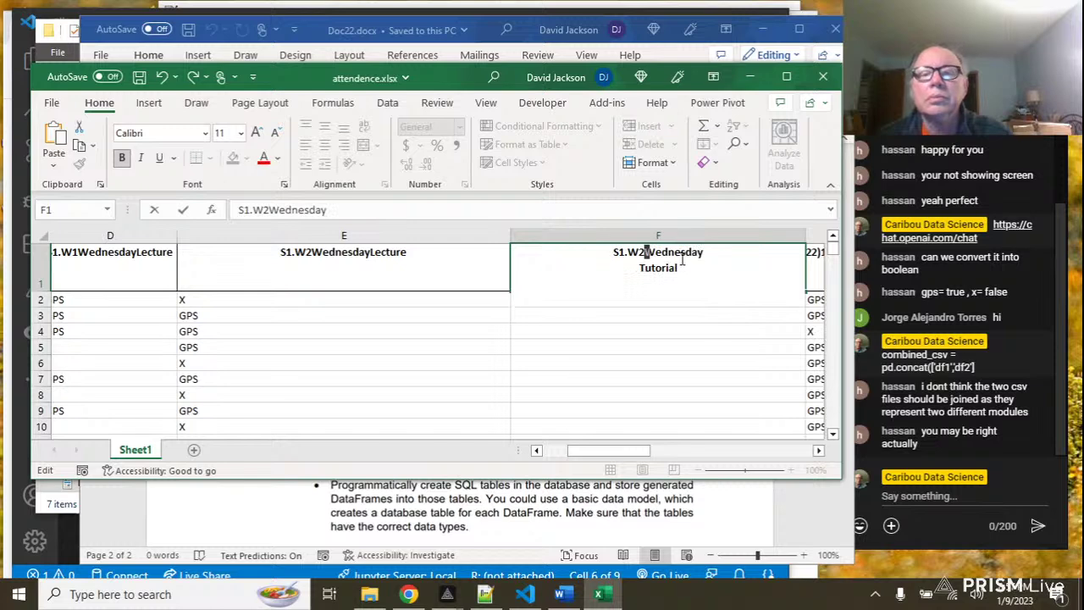
pyautogui.click(707, 250)
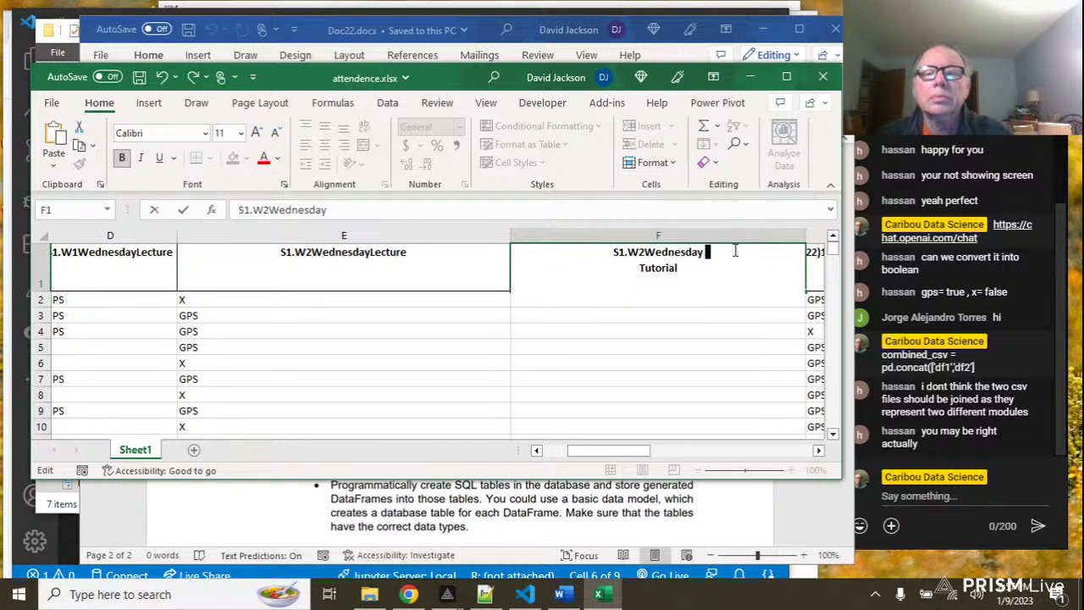
pyautogui.press('Delete')
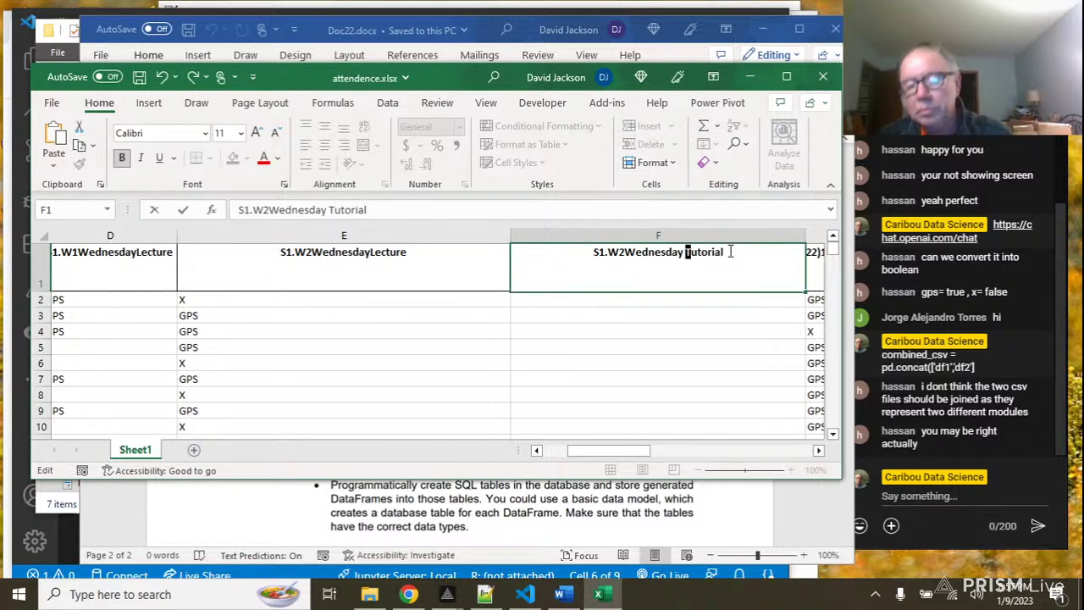
pyautogui.press('Delete')
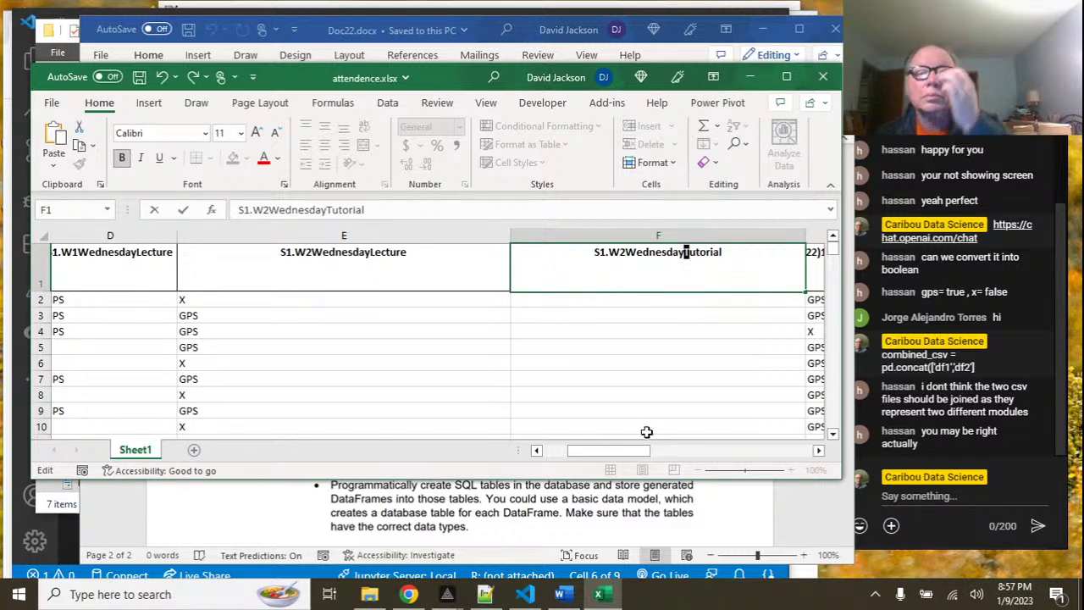
# Autofit column G and delete the date and time from the header in G1, keeping the Lecture and room lines.
pyautogui.moveTo(622, 455); pyautogui.dragTo(671, 427)
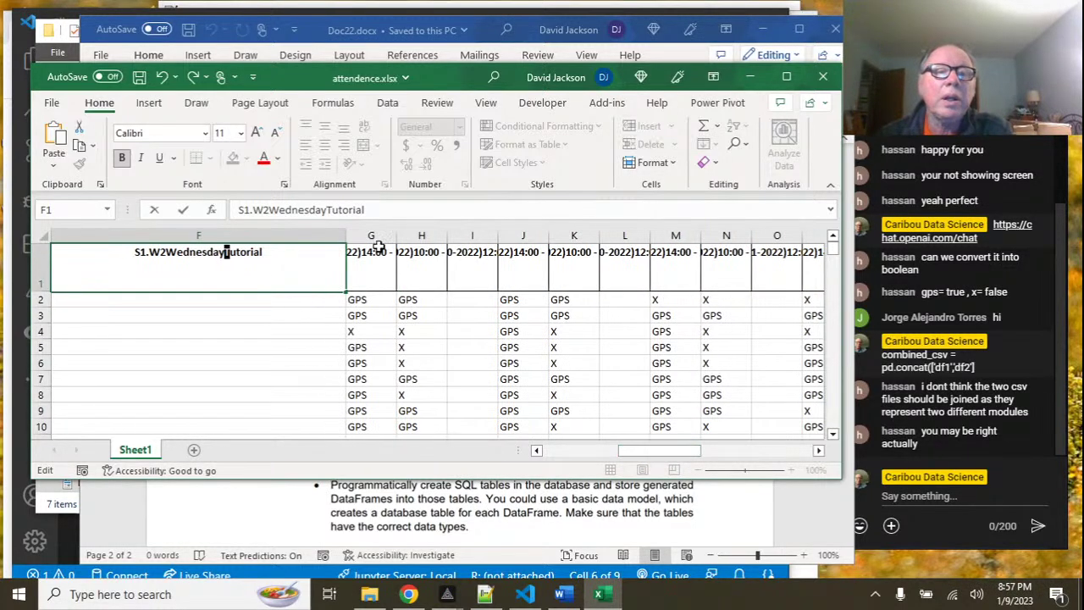
pyautogui.click(386, 236)
pyautogui.doubleClick(393, 235)
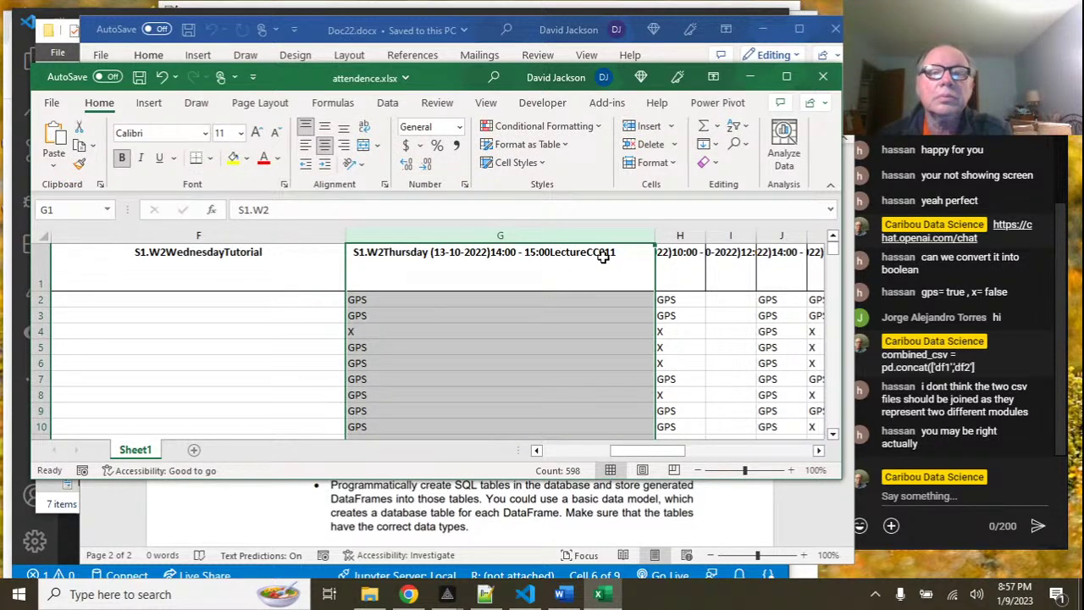
pyautogui.doubleClick(540, 258)
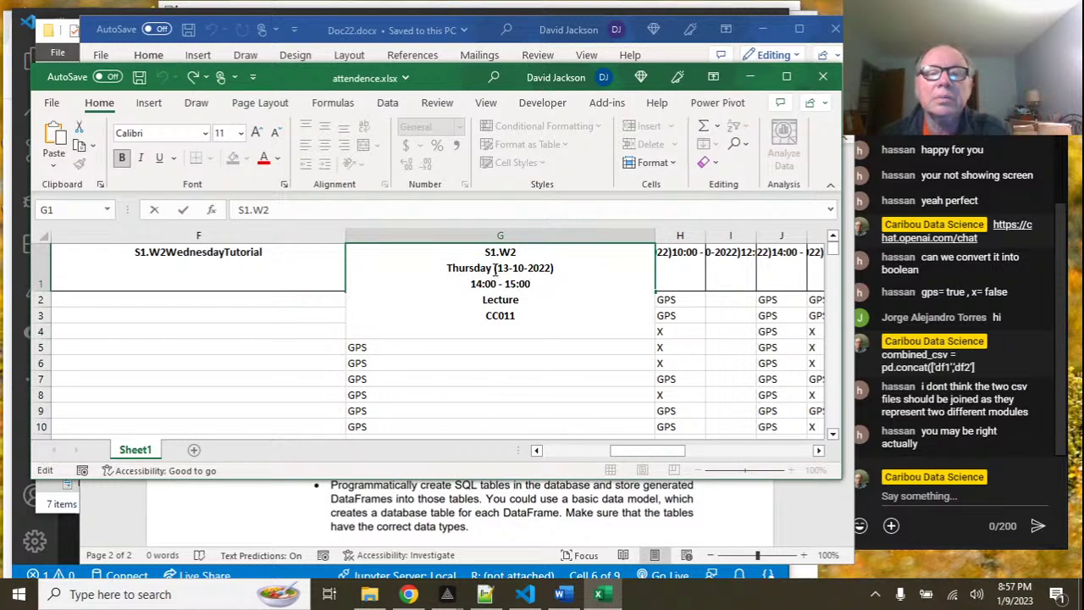
pyautogui.moveTo(497, 267); pyautogui.dragTo(537, 286)
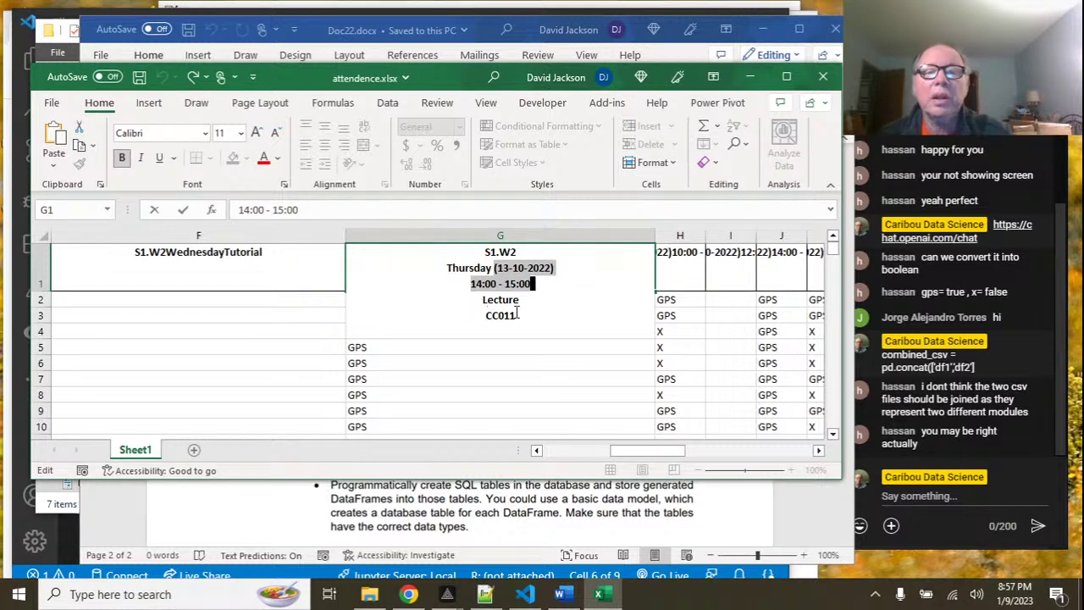
pyautogui.press('BackSpace')
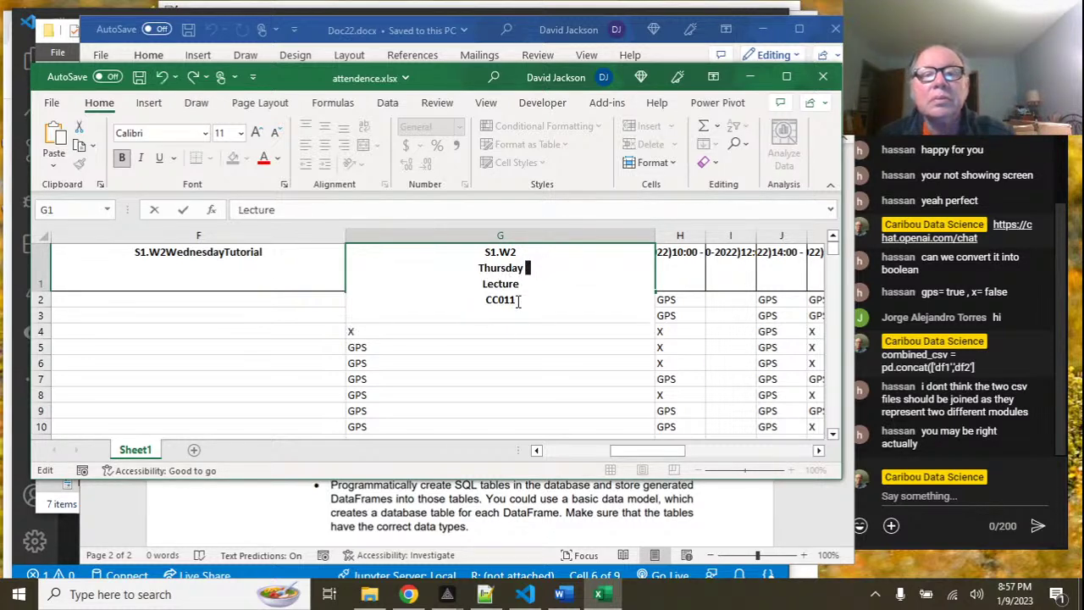
# Join the week, day and session lines in G1 into S1.W2ThursdayLecture and delete the room code CC011.
pyautogui.click(518, 252)
pyautogui.press('Delete')
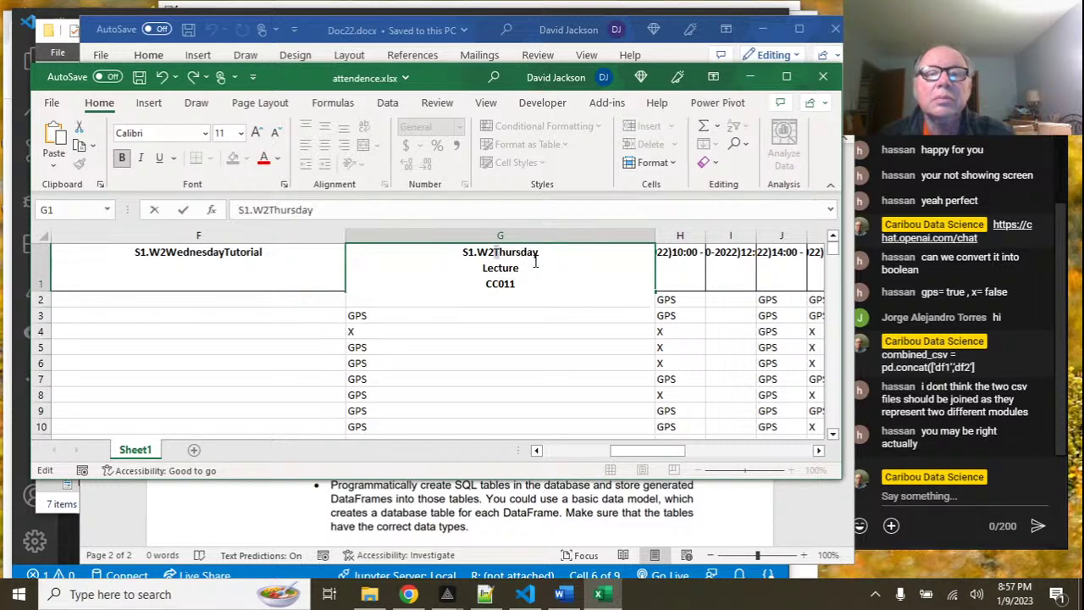
pyautogui.click(550, 253)
pyautogui.press('Delete')
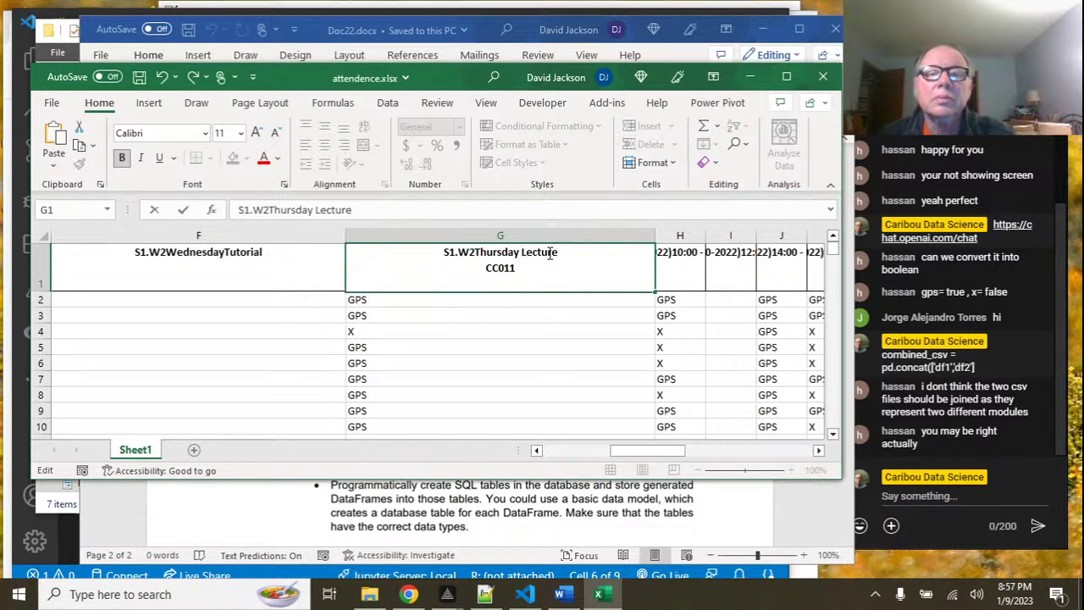
pyautogui.press('BackSpace')
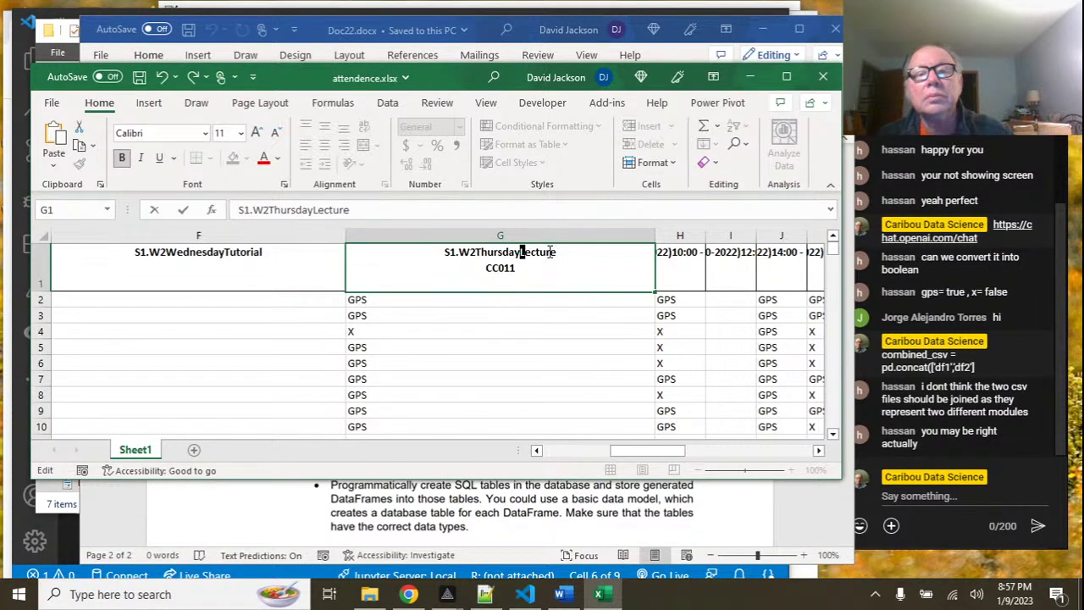
pyautogui.doubleClick(501, 268)
pyautogui.press('Delete')
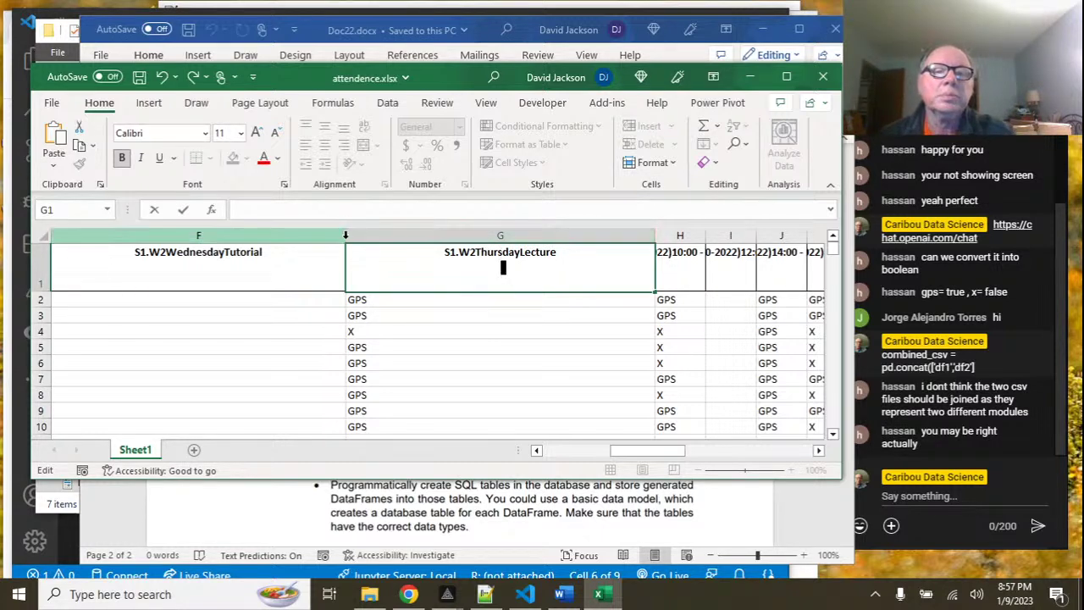
# Autofit columns F and G to the width of their shortened headers.
pyautogui.click(344, 237)
pyautogui.doubleClick(346, 237)
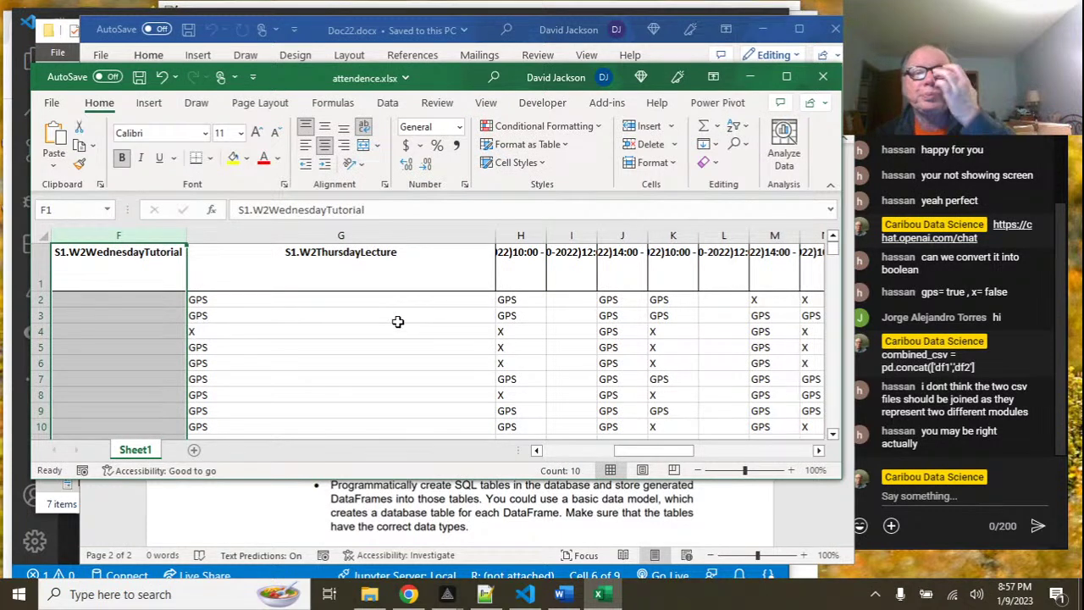
pyautogui.doubleClick(390, 260)
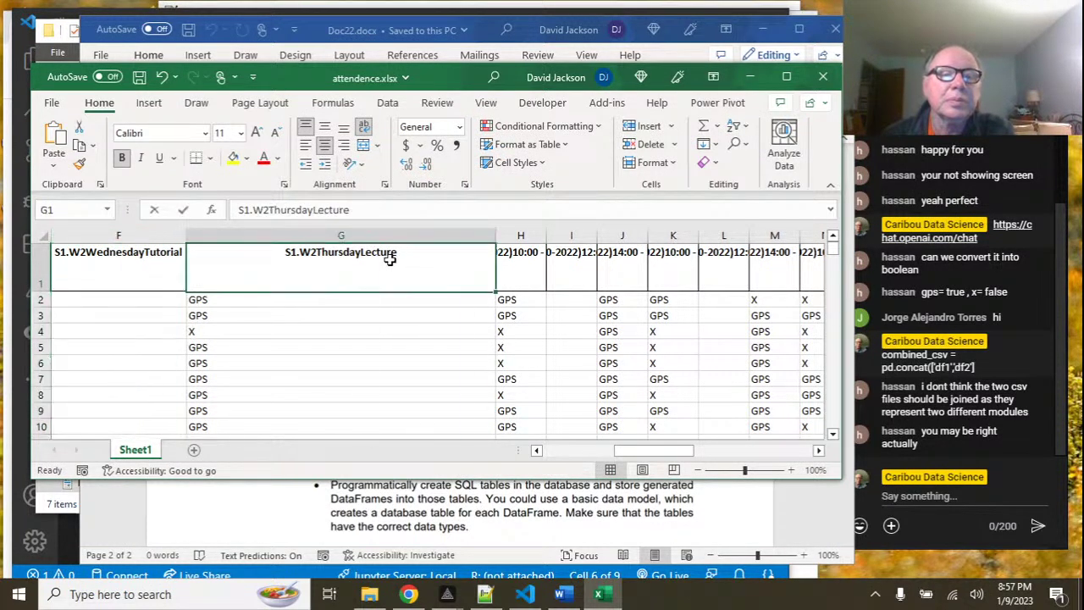
pyautogui.moveTo(495, 237); pyautogui.dragTo(495, 236)
pyautogui.doubleClick(495, 236)
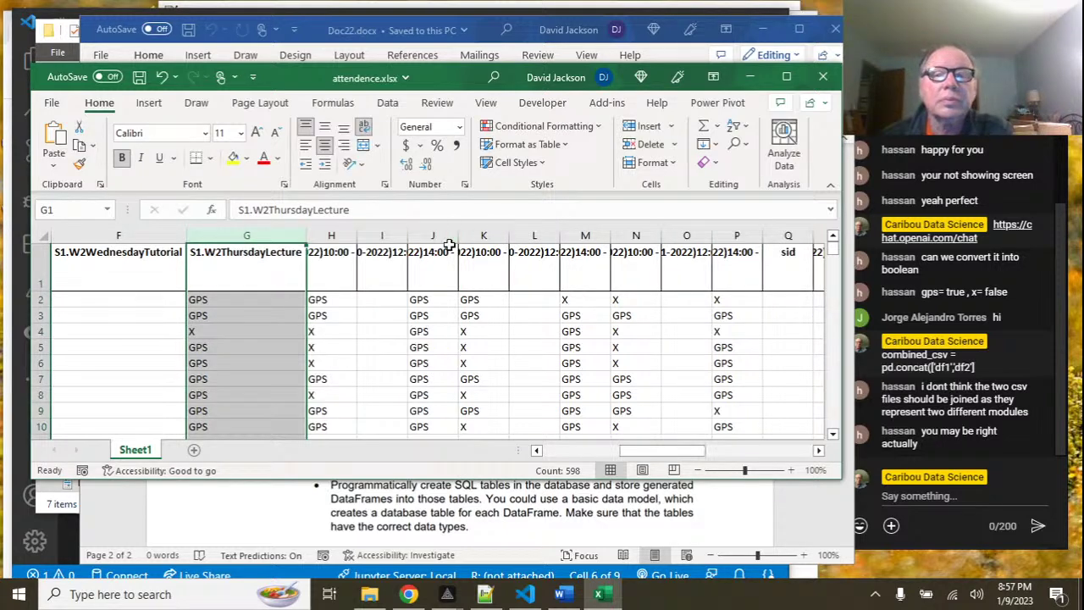
# Autofit column H and delete the date and time from the header in H1, keeping the Lecture and room lines.
pyautogui.doubleClick(358, 235)
pyautogui.doubleClick(373, 259)
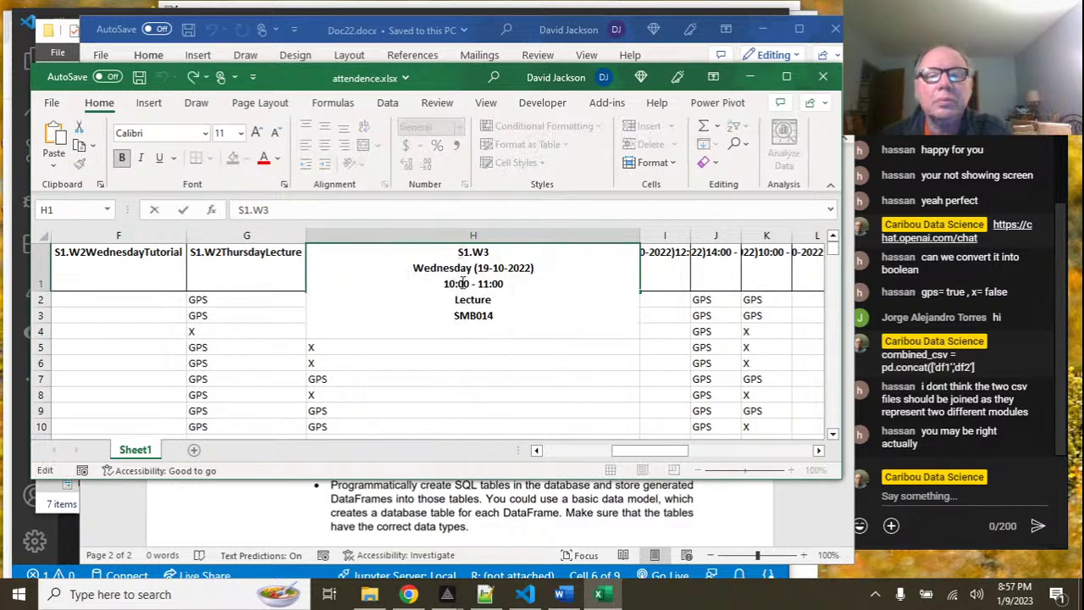
pyautogui.moveTo(475, 267); pyautogui.dragTo(511, 285)
pyautogui.press('BackSpace')
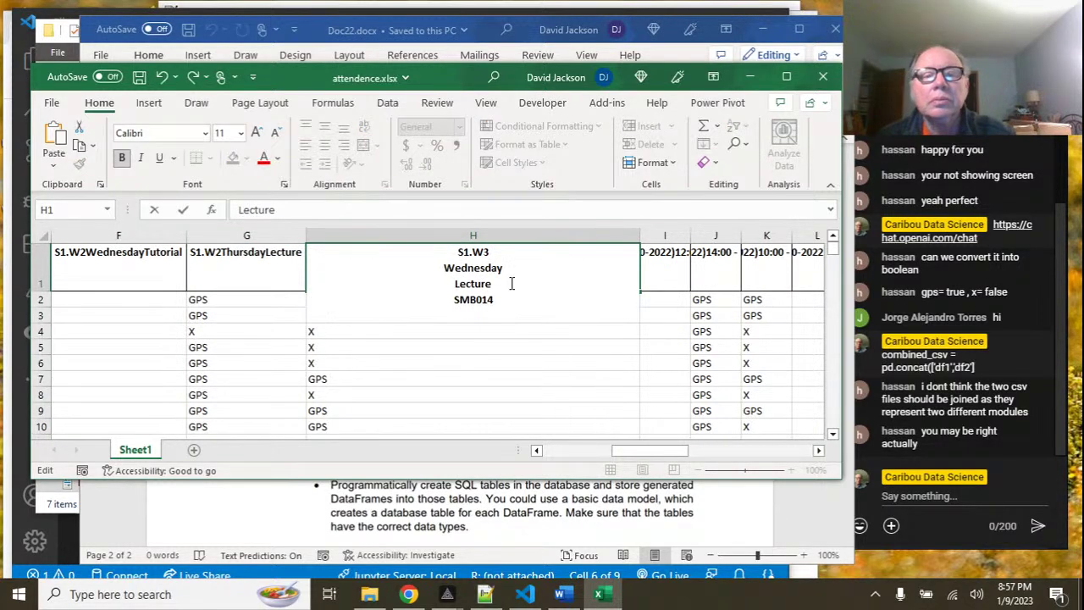
# Join the week, day and session lines in H1 into S1.W3Wednesday Lecture and delete the room code SMB014.
pyautogui.press('Delete')
pyautogui.press('Home')
pyautogui.press('BackSpace')
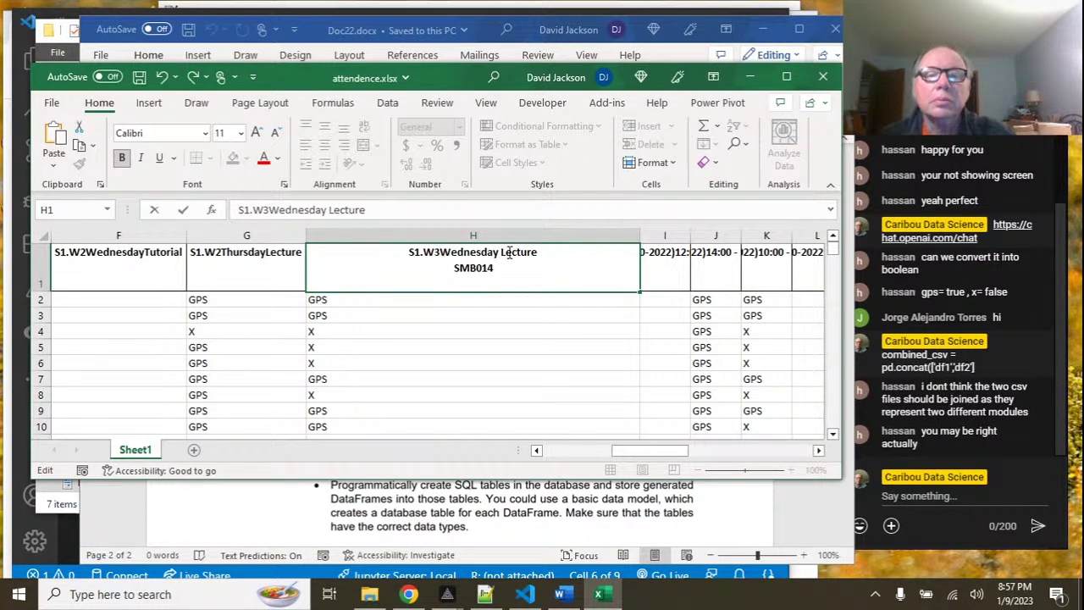
pyautogui.click(507, 255)
pyautogui.press('BackSpace')
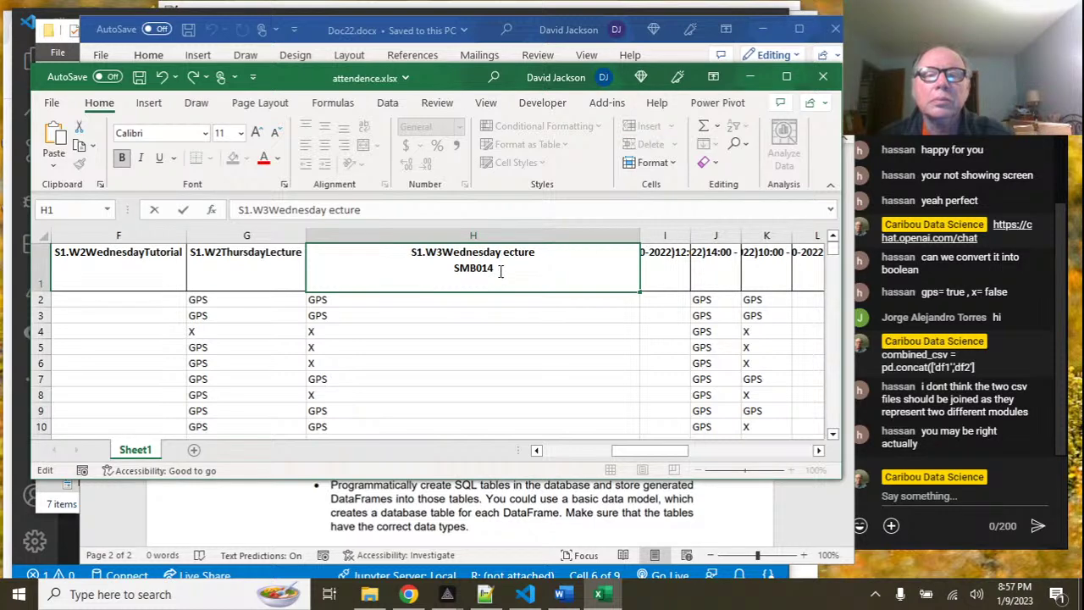
pyautogui.moveTo(507, 268); pyautogui.dragTo(419, 271)
pyautogui.press('BackSpace')
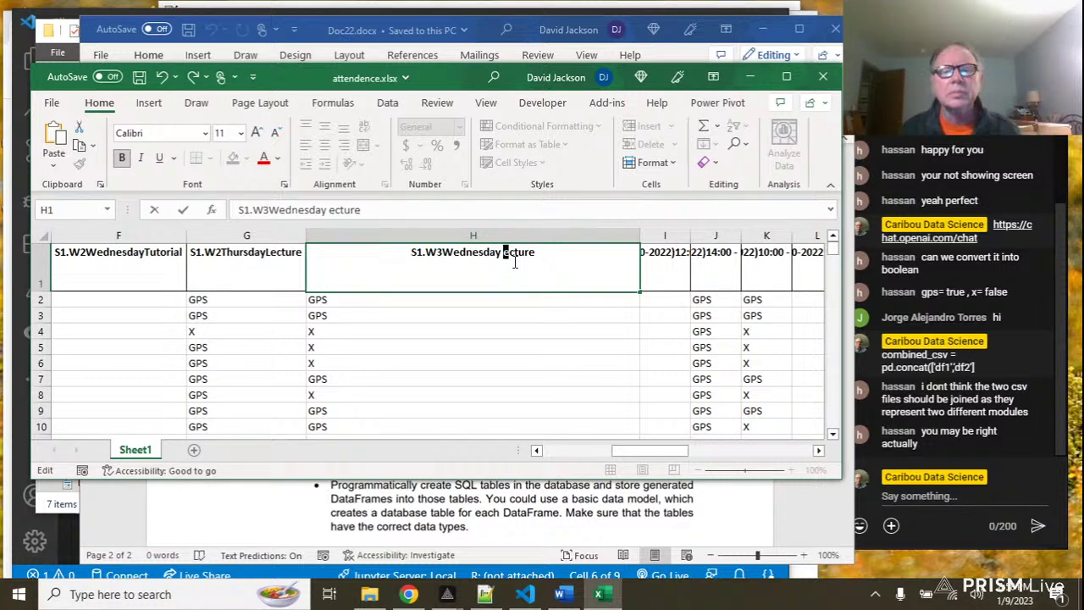
pyautogui.write('L')
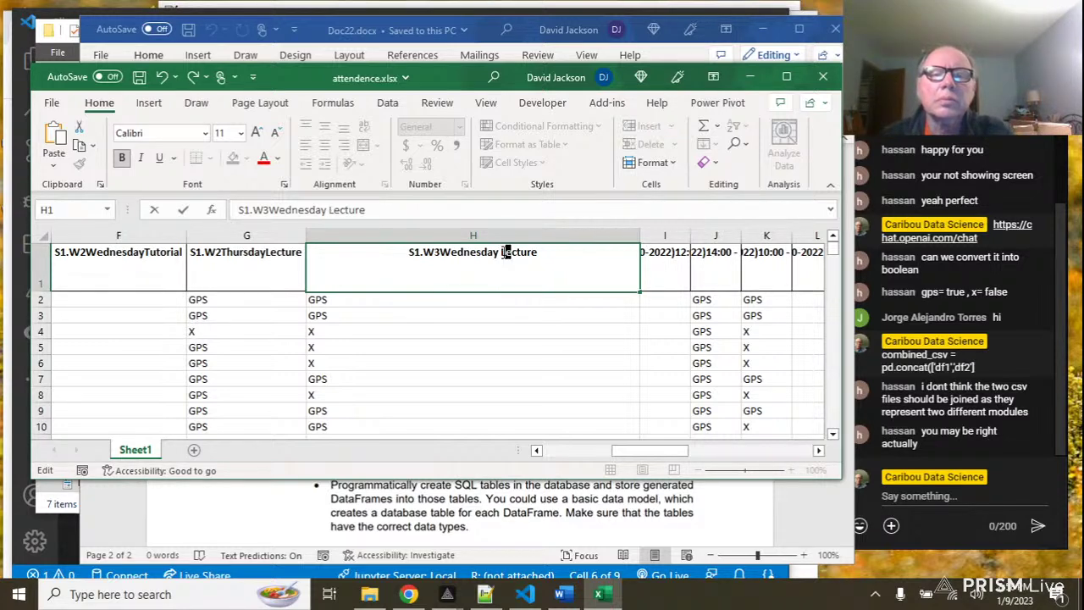
# Remove the space before Lecture so cell H1 reads S1.W3WednesdayLecture, and auto-fit the width of column H.
pyautogui.click(502, 251)
pyautogui.press('BackSpace')
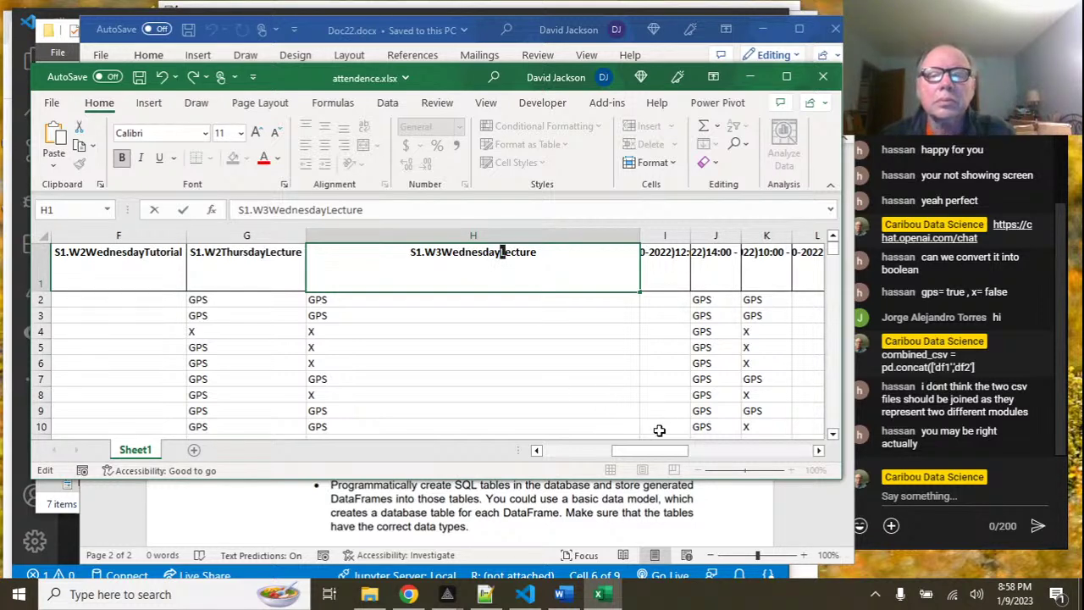
pyautogui.moveTo(653, 450)
pyautogui.mouseDown()
pyautogui.moveTo(690, 453)
pyautogui.moveTo(669, 450)
pyautogui.mouseUp()
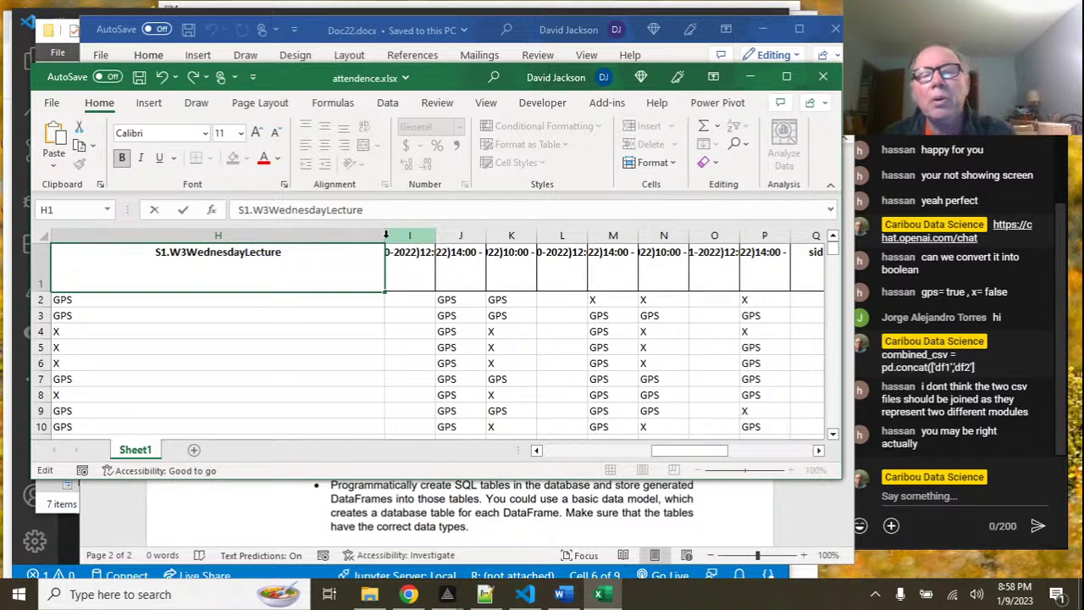
pyautogui.click(247, 237)
pyautogui.doubleClick(385, 235)
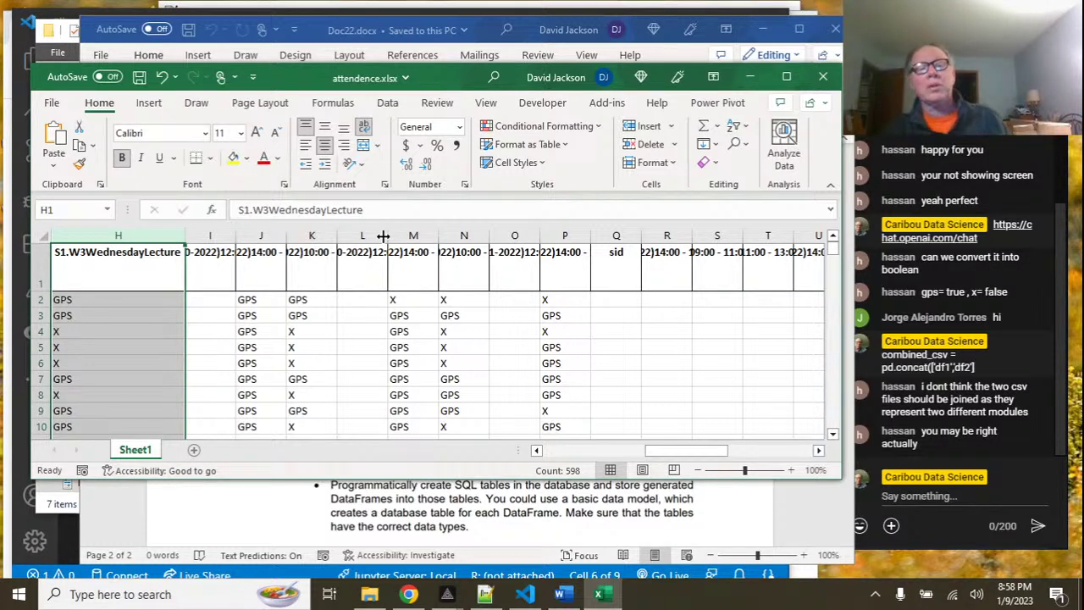
# Shorten the header in cell I1 to S1.W3WednesdayTutorial on one line, without its date and time.
pyautogui.doubleClick(236, 233)
pyautogui.doubleClick(263, 247)
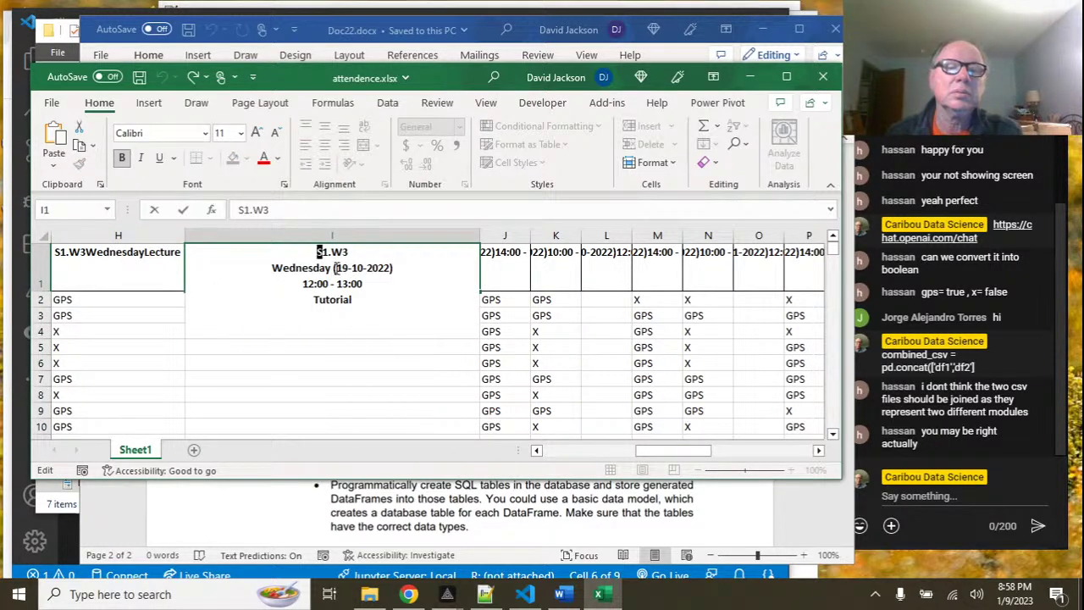
pyautogui.moveTo(334, 267); pyautogui.dragTo(393, 282)
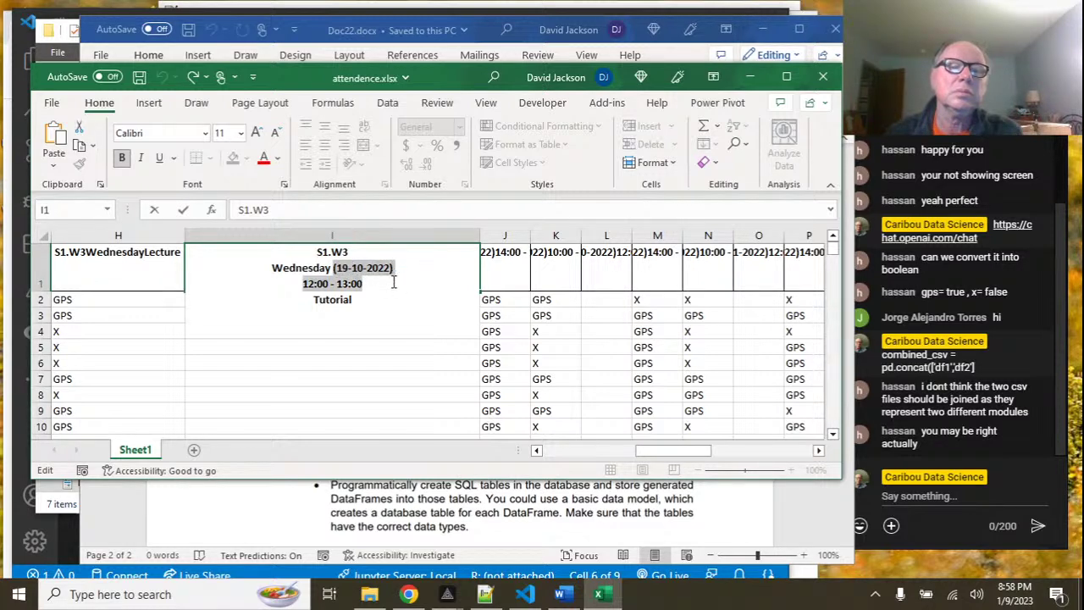
pyautogui.press('Delete')
pyautogui.click(352, 253)
pyautogui.press('Delete')
pyautogui.click(381, 252)
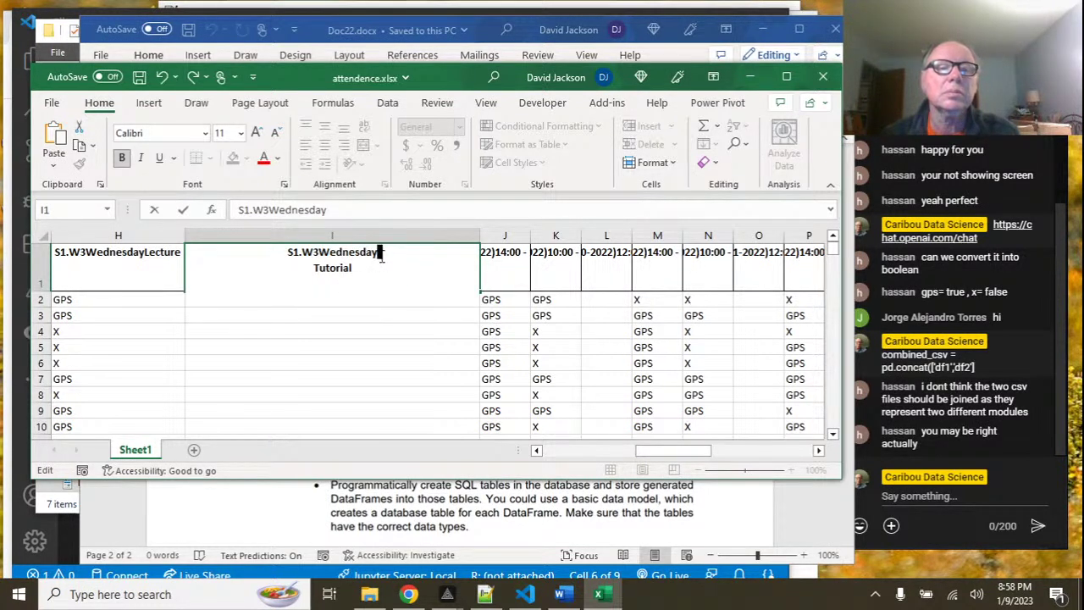
pyautogui.press('Delete')
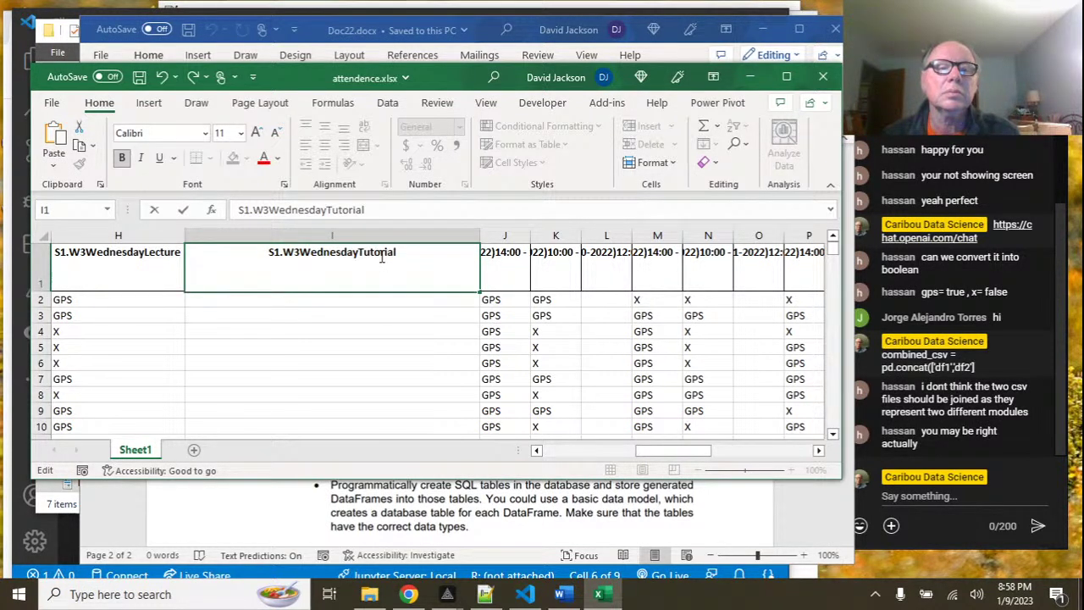
# Auto-fit the width of column I and save the attendance workbook.
pyautogui.click(478, 234)
pyautogui.doubleClick(478, 234)
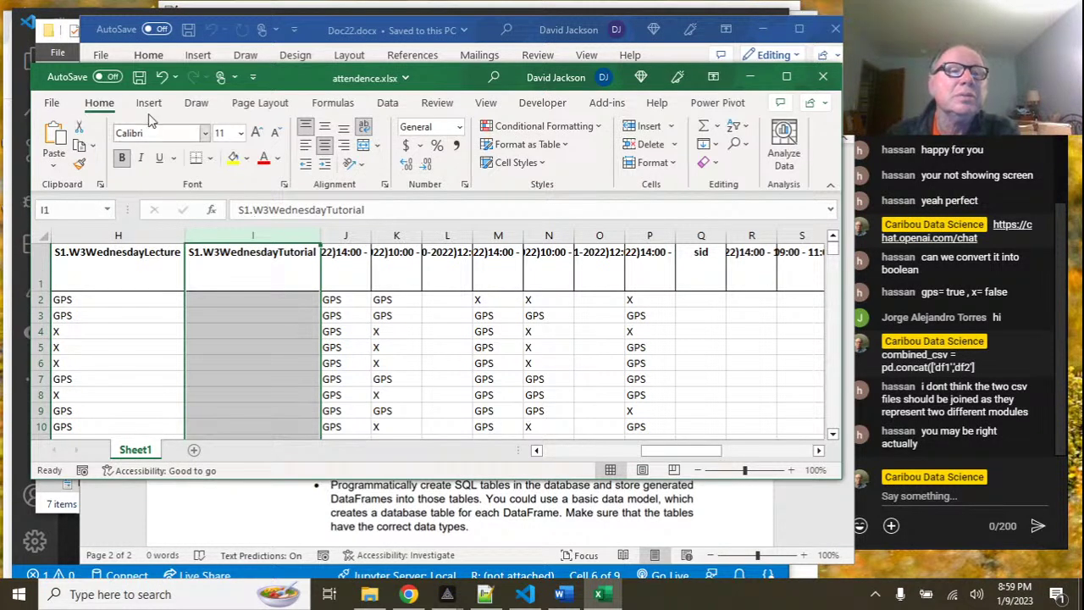
pyautogui.click(139, 77)
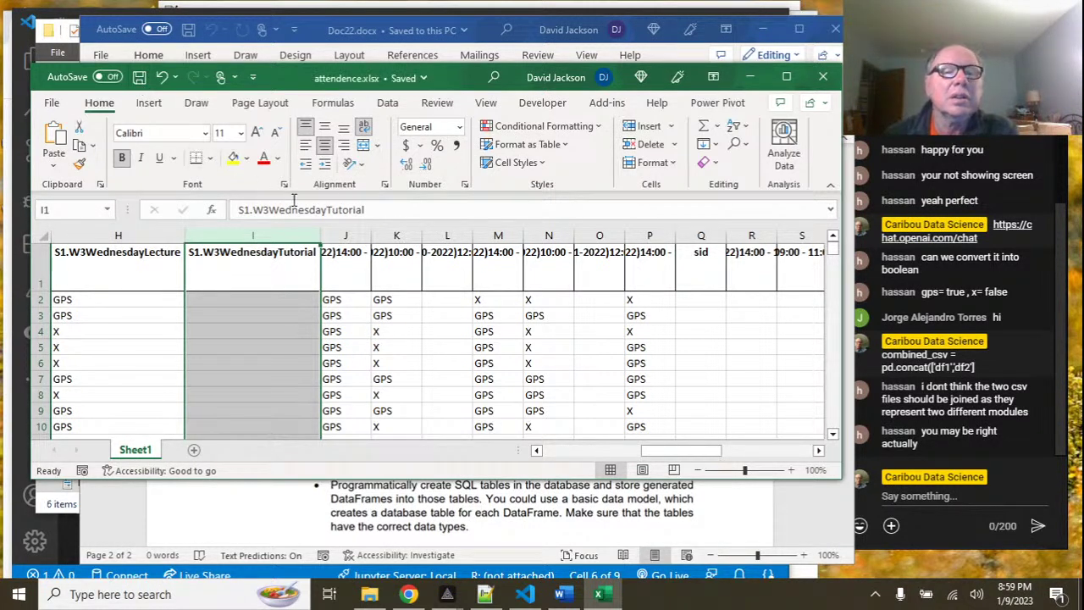
# Remove the date and time from the header in cell J1 and join its first lines into S1.W3ThursdayLecture.
pyautogui.doubleClick(372, 230)
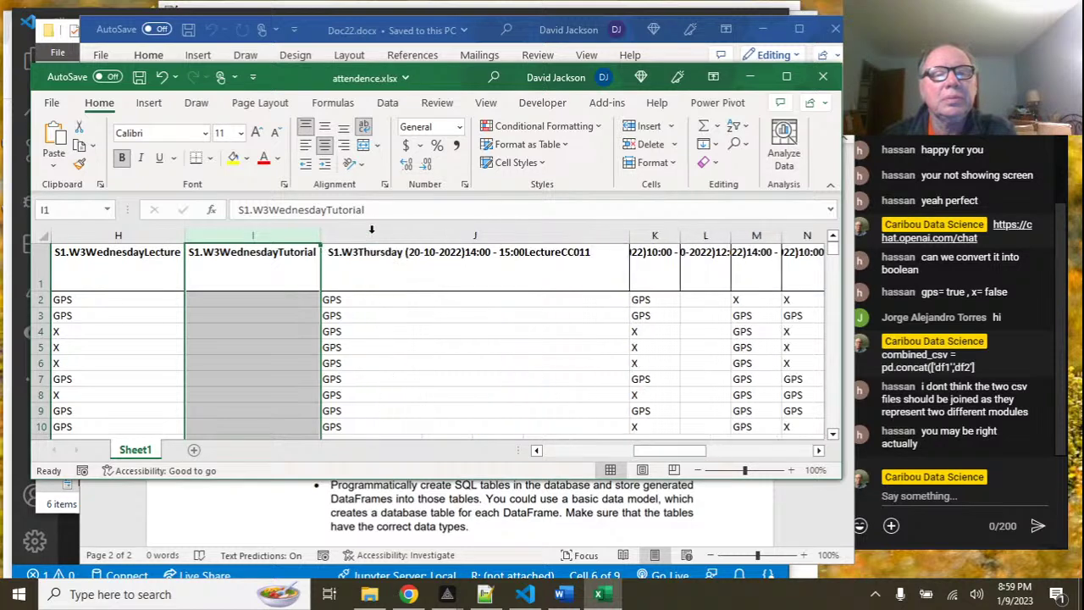
pyautogui.doubleClick(429, 252)
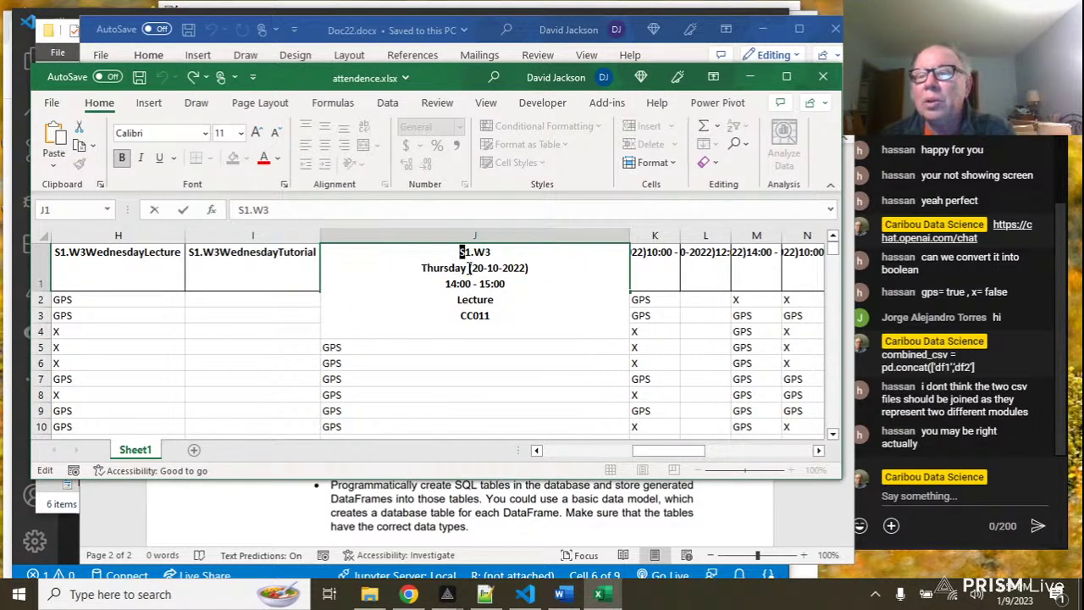
pyautogui.moveTo(446, 283); pyautogui.dragTo(508, 289)
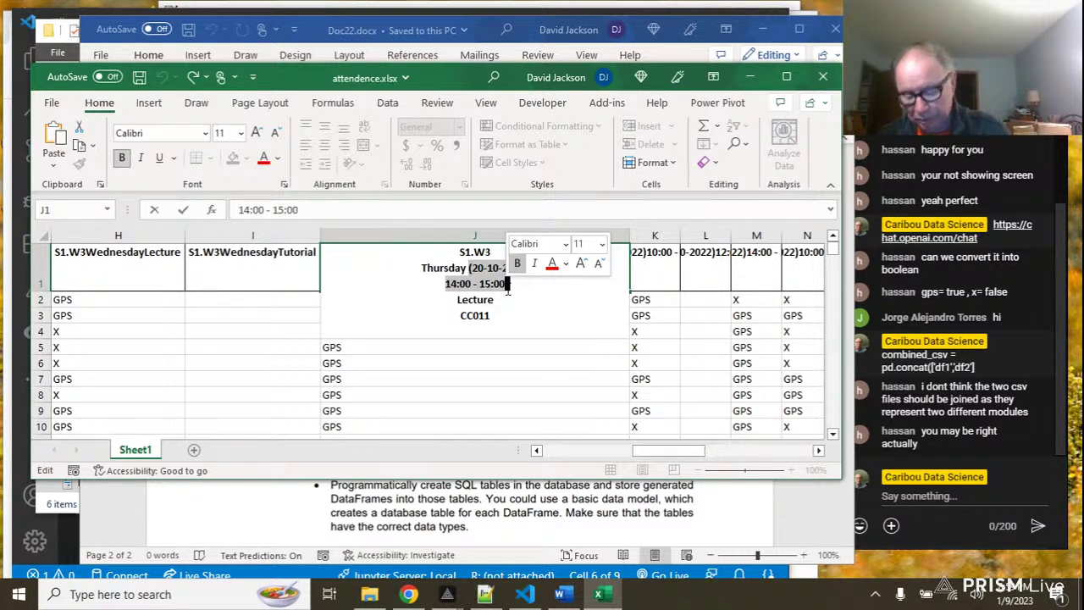
pyautogui.press('BackSpace')
pyautogui.click(492, 252)
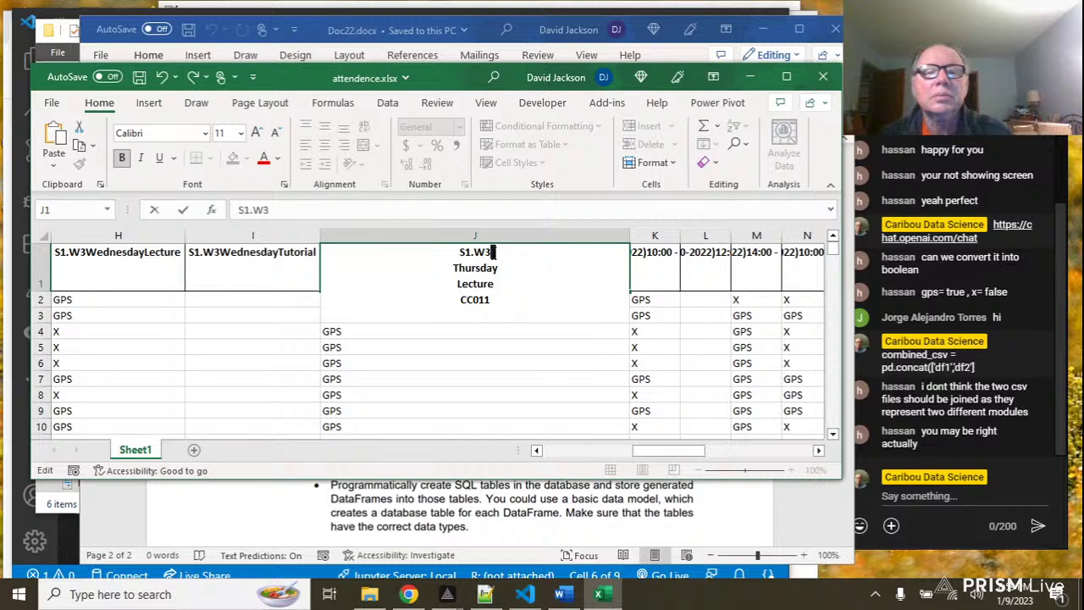
pyautogui.press('Delete')
pyautogui.click(516, 252)
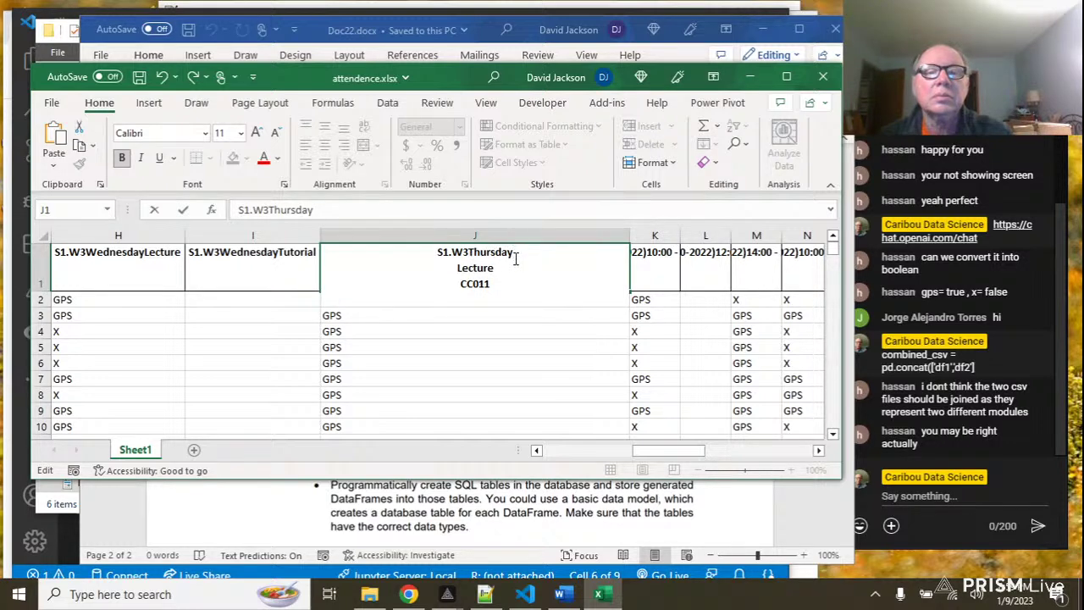
pyautogui.press('Delete')
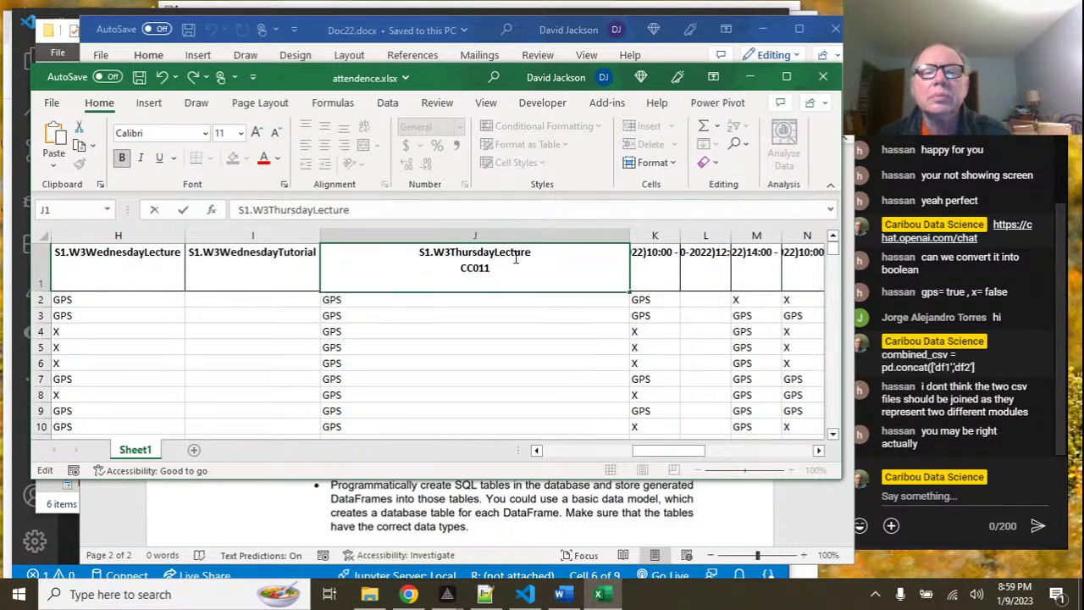
# Delete the room code CC011 from cell J1 and auto-fit the width of column J.
pyautogui.moveTo(500, 271); pyautogui.dragTo(429, 273)
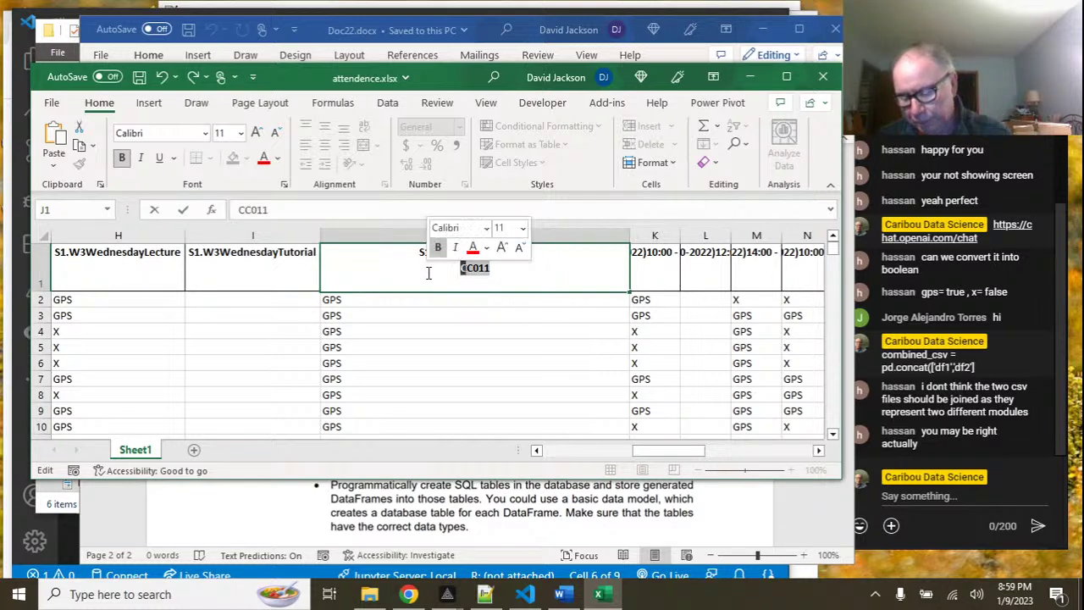
pyautogui.press('Delete')
pyautogui.hotkey('ctrl', 'Return')
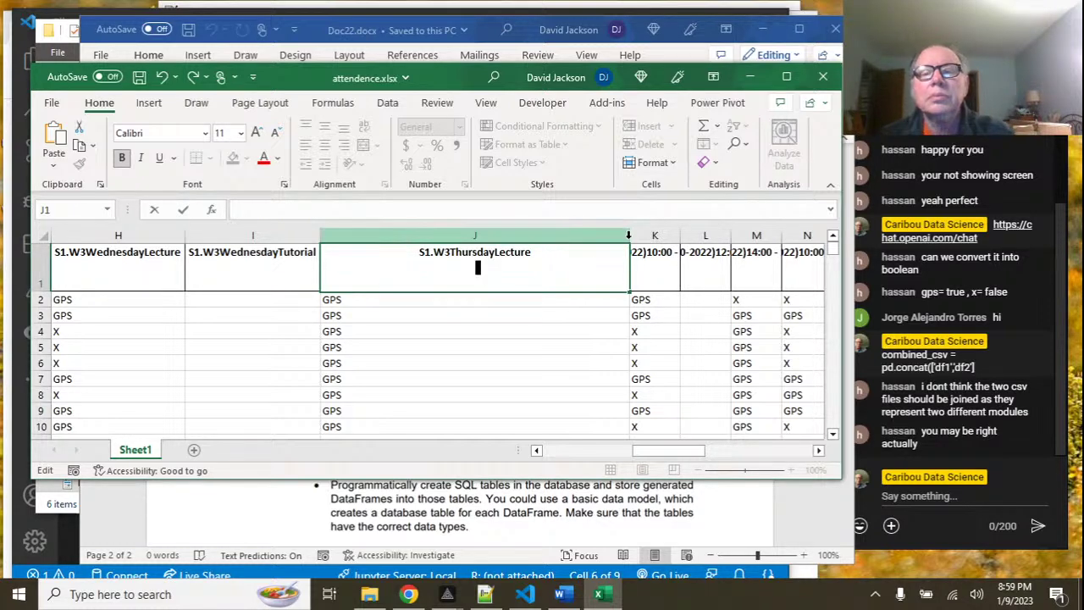
pyautogui.click(630, 236)
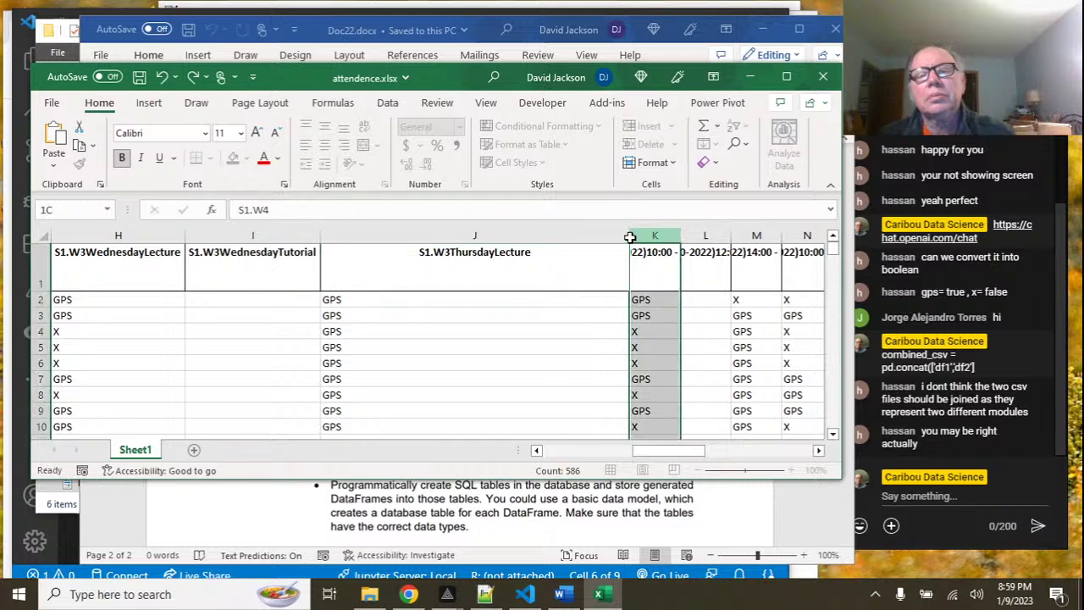
pyautogui.doubleClick(630, 236)
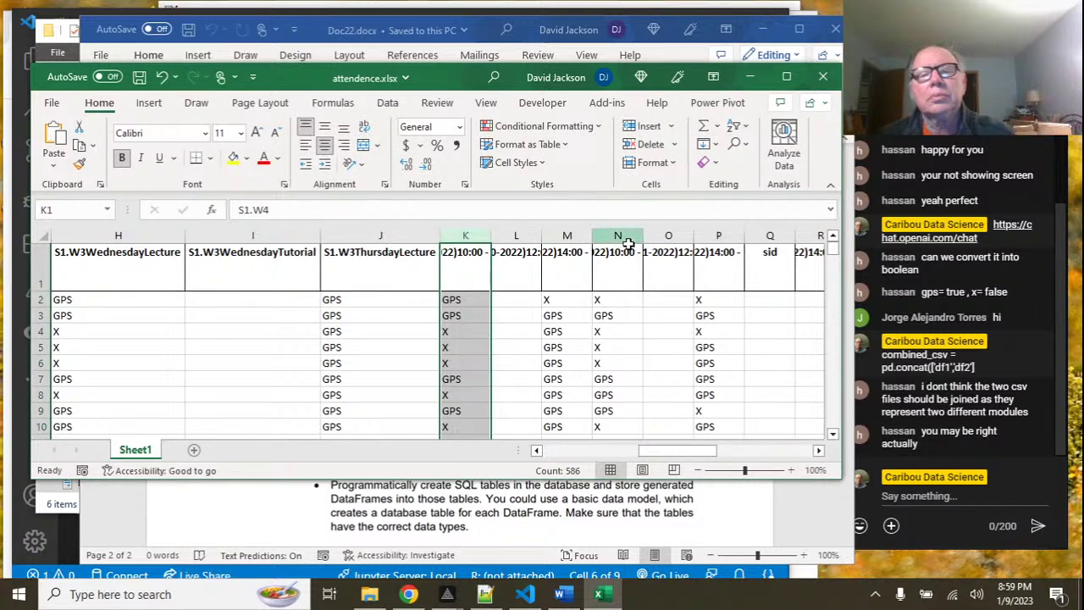
# Remove the date and time from the header in cell K1 and join its first lines into S1.W4WednesdayLecture.
pyautogui.doubleClick(491, 236)
pyautogui.click(513, 252)
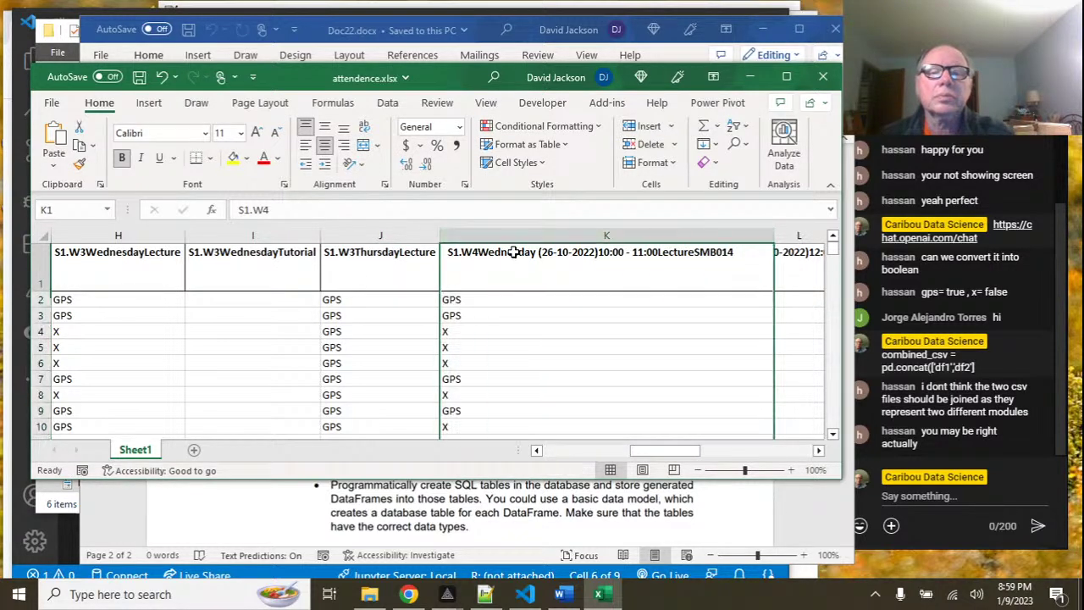
pyautogui.doubleClick(514, 252)
pyautogui.moveTo(607, 270); pyautogui.dragTo(646, 281)
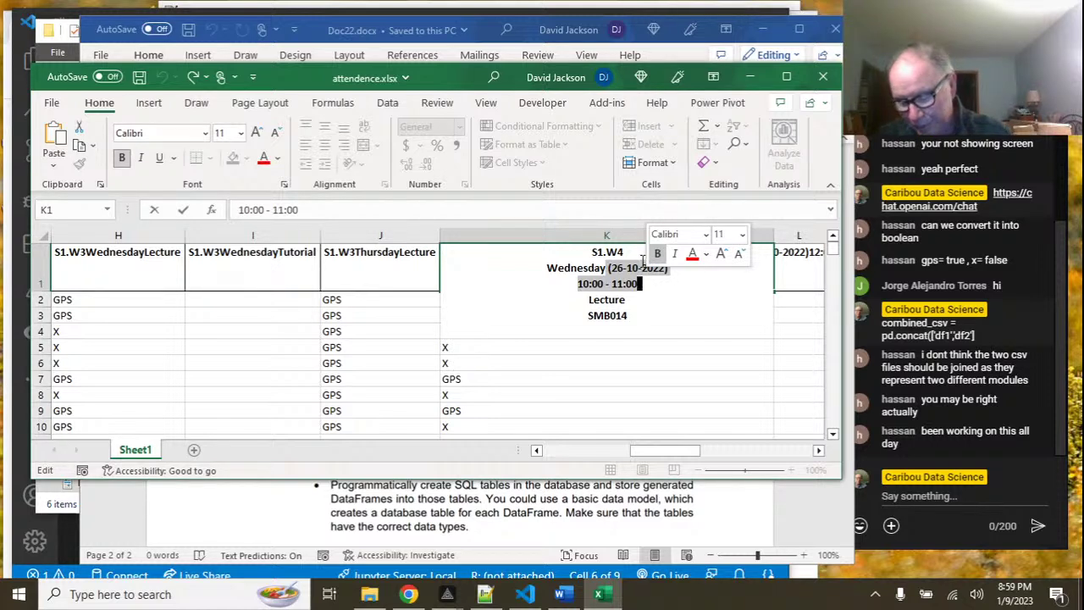
pyautogui.press('BackSpace')
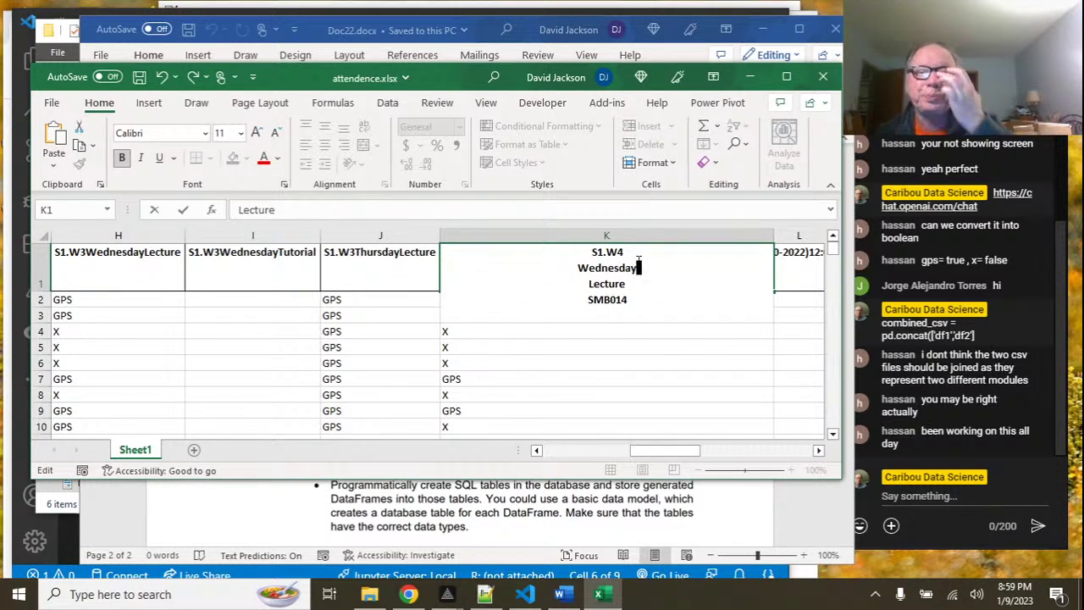
pyautogui.click(627, 252)
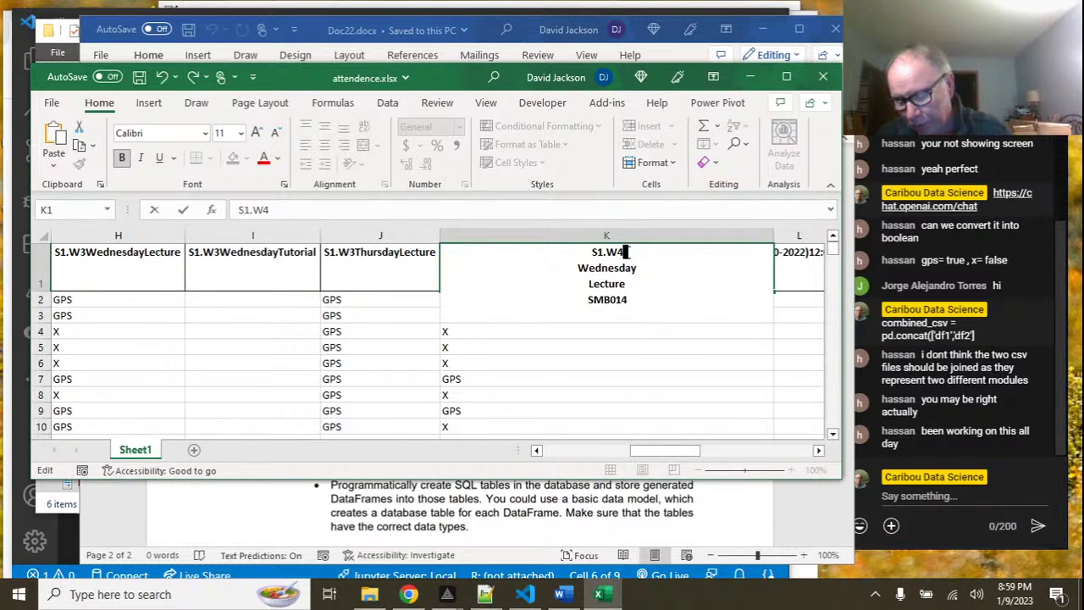
pyautogui.press('Delete')
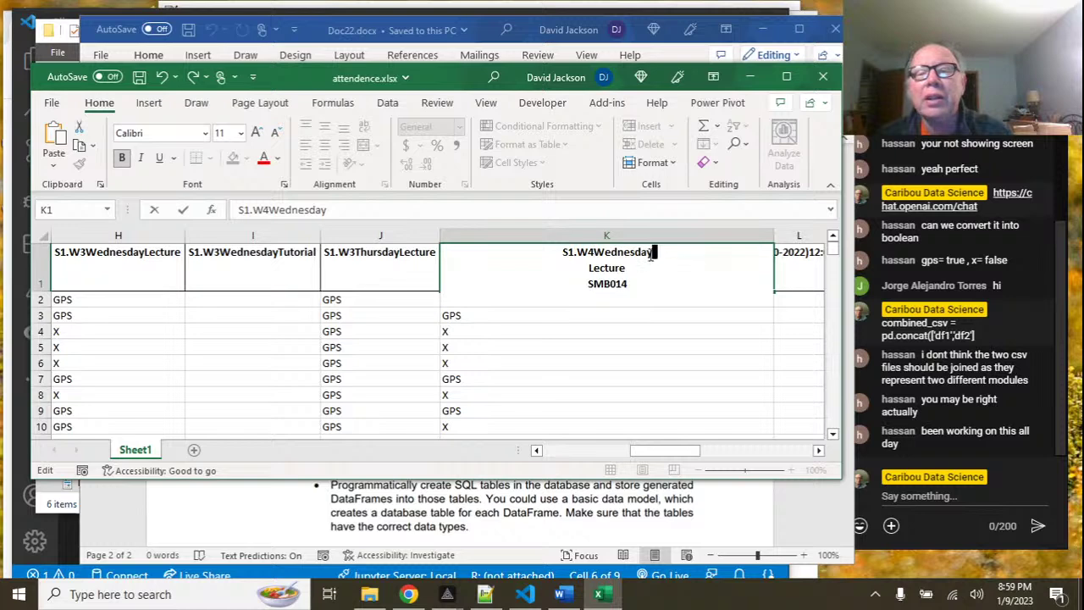
pyautogui.press('Delete')
# Delete the room code SMB014 from cell K1 and auto-fit the width of column K.
pyautogui.moveTo(641, 273); pyautogui.dragTo(585, 276)
pyautogui.click(552, 277)
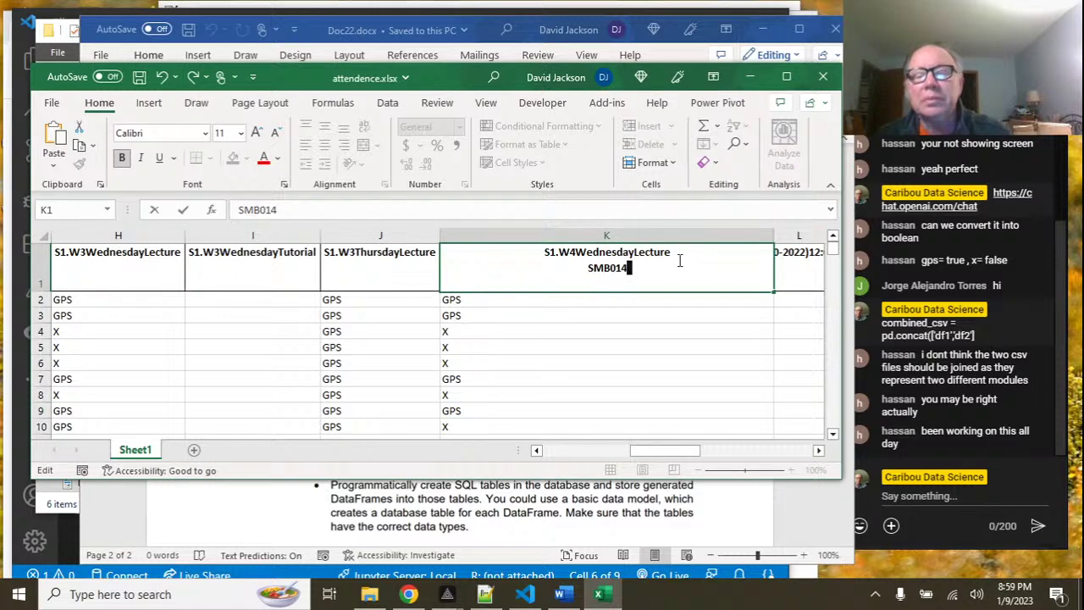
pyautogui.press('BackSpace')
pyautogui.press('BackSpace')
pyautogui.press('BackSpace')
pyautogui.press('BackSpace')
pyautogui.press('BackSpace')
pyautogui.press('BackSpace')
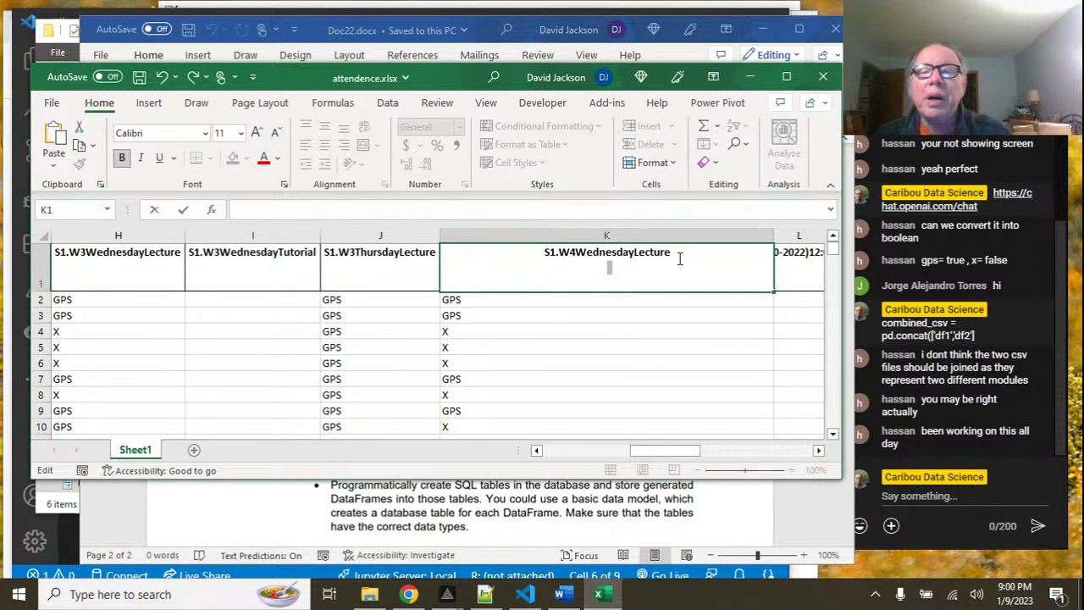
pyautogui.doubleClick(775, 234)
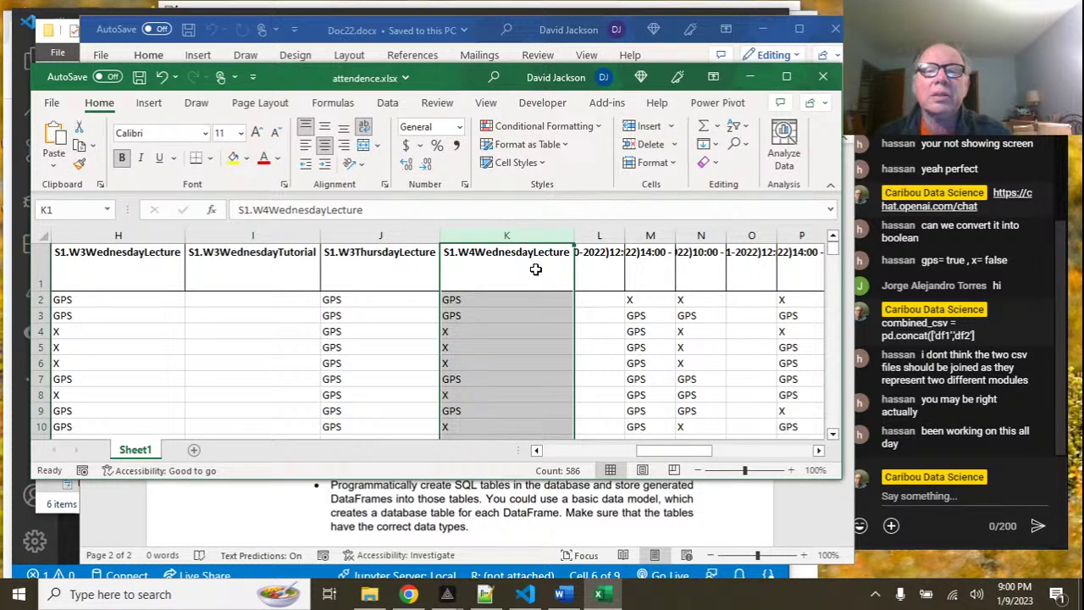
# Shorten the header in cell L1 to S1.W4WednesdayTutorial without its date and time, and auto-fit column L.
pyautogui.doubleClick(624, 236)
pyautogui.doubleClick(625, 249)
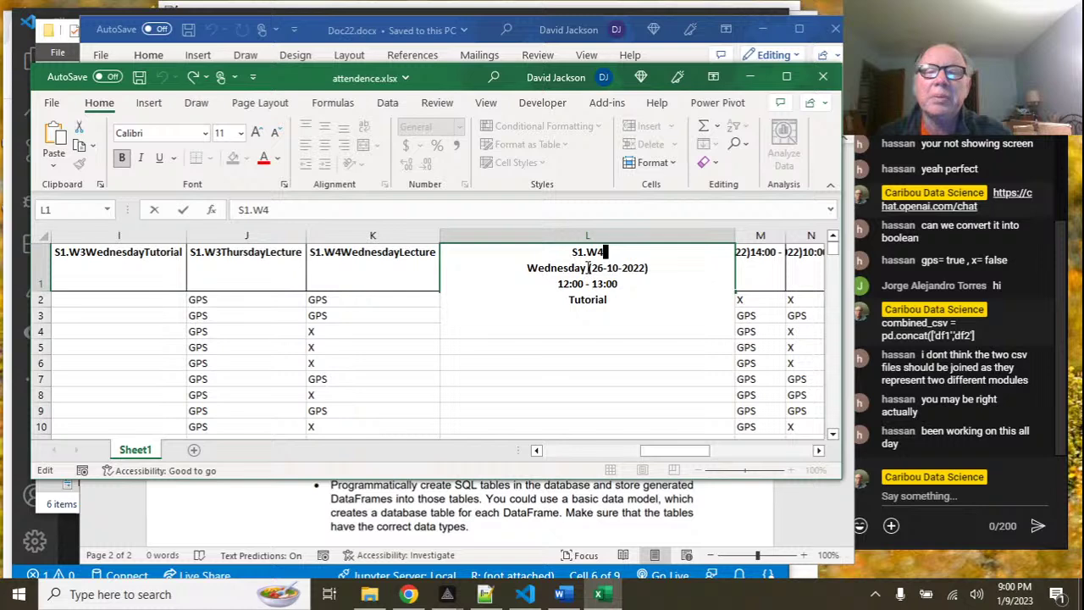
pyautogui.moveTo(590, 268); pyautogui.dragTo(648, 285)
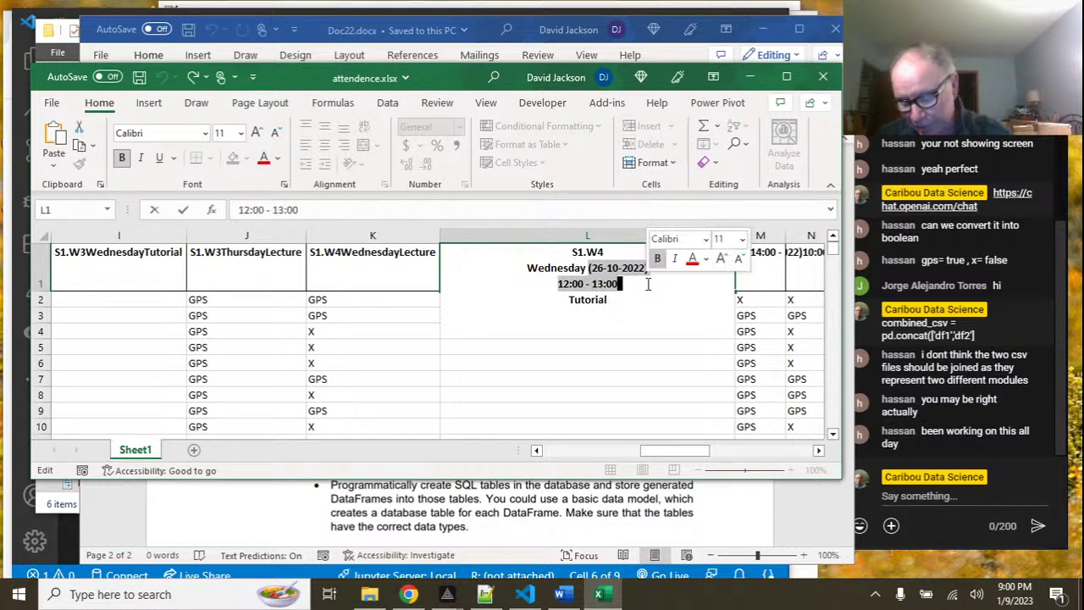
pyautogui.press('Delete')
pyautogui.click(605, 252)
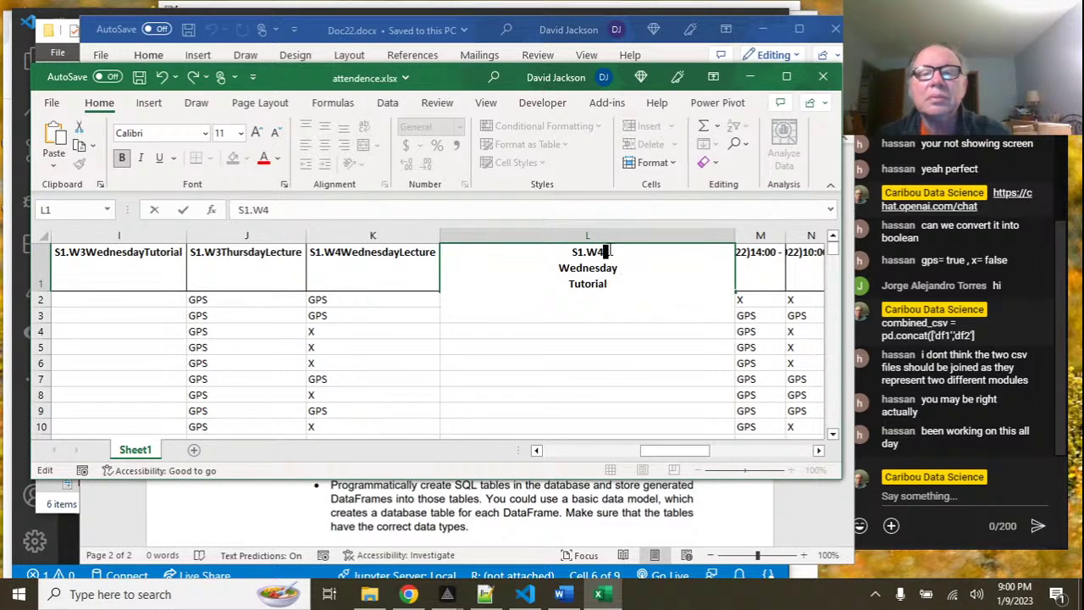
pyautogui.press('Delete')
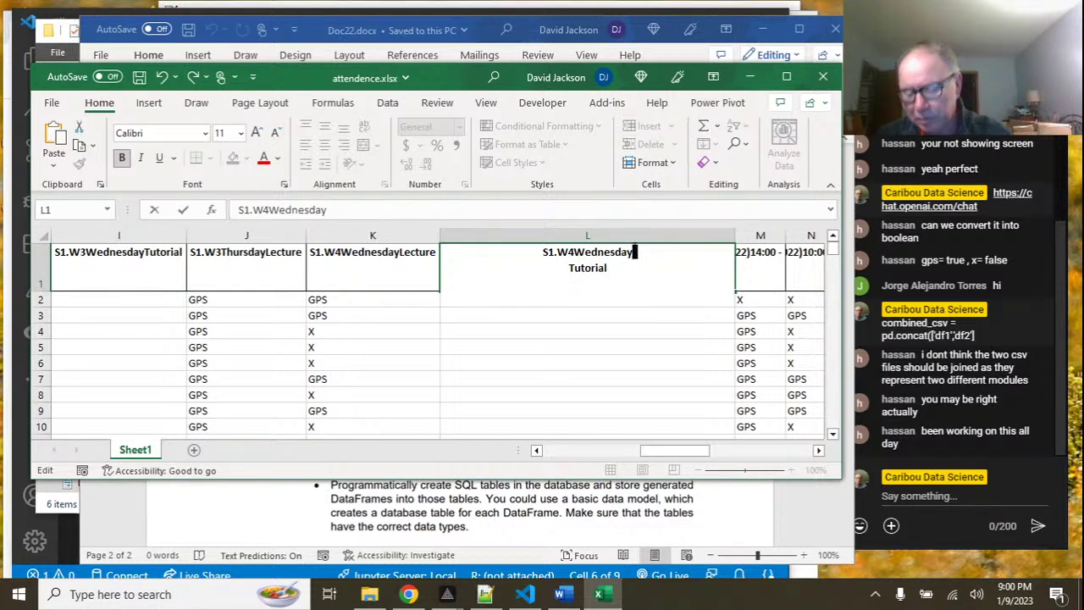
pyautogui.press('Delete')
pyautogui.moveTo(677, 451); pyautogui.dragTo(702, 454)
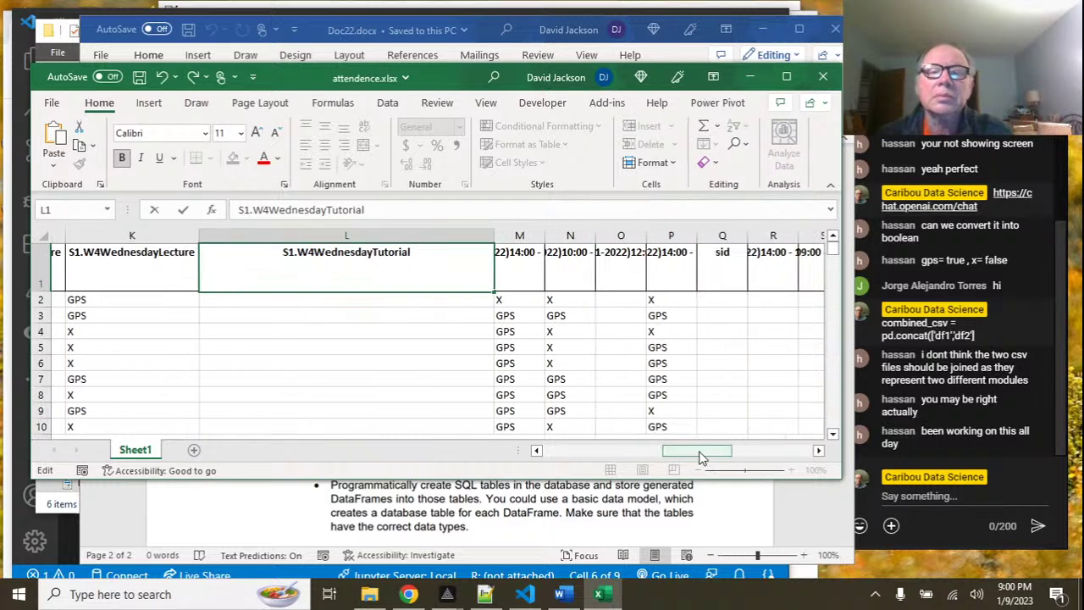
pyautogui.click(491, 235)
pyautogui.doubleClick(494, 236)
# Remove the date and time from the header in cell M1 and join its first lines into S1.W4ThursdayLecture.
pyautogui.moveTo(385, 239); pyautogui.dragTo(387, 239)
pyautogui.doubleClick(387, 235)
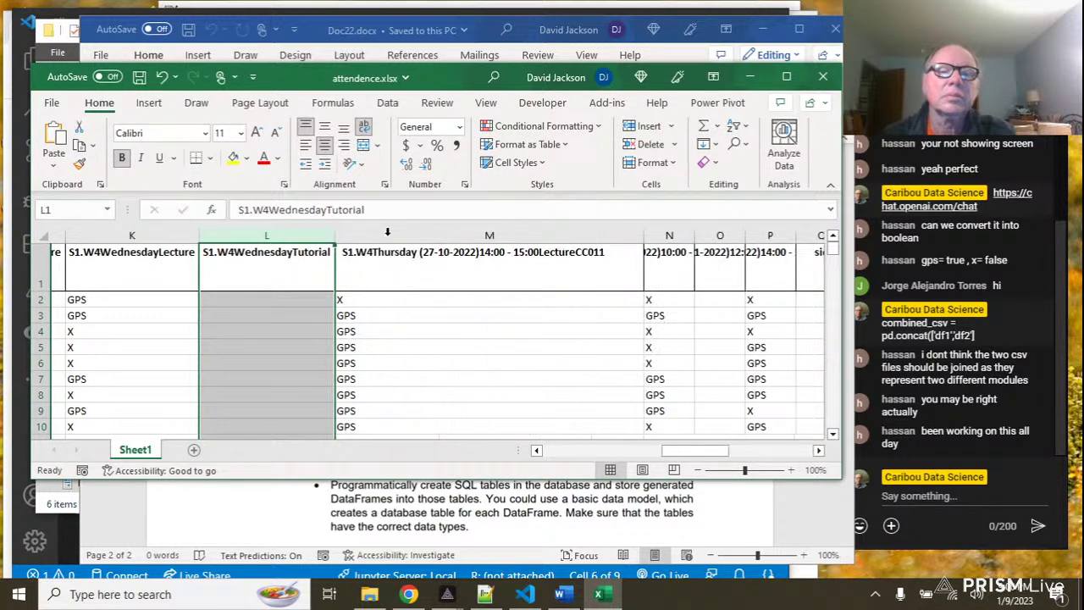
pyautogui.doubleClick(436, 253)
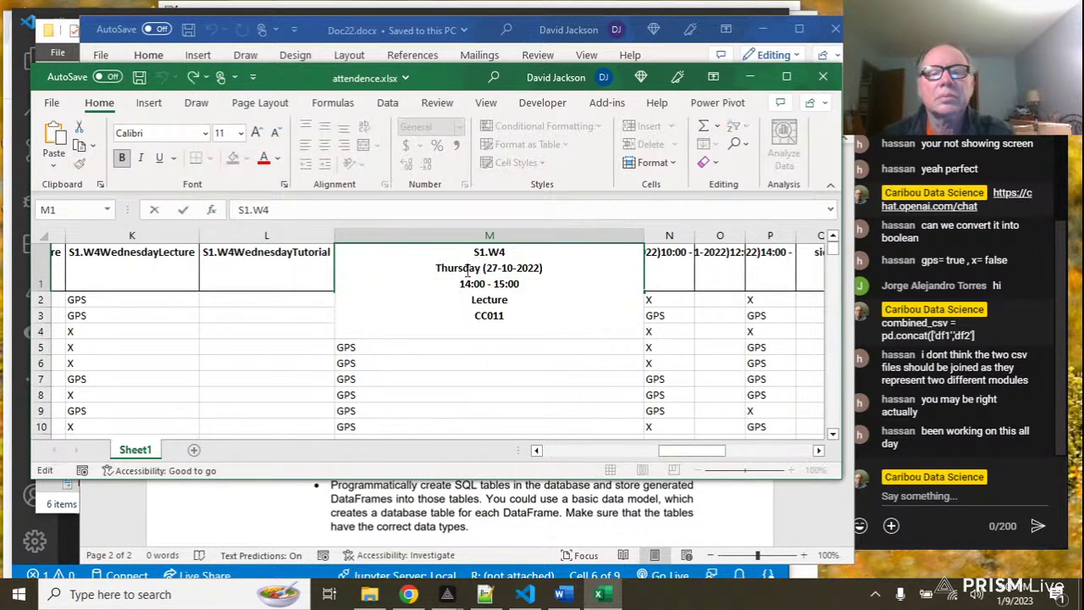
pyautogui.moveTo(485, 268); pyautogui.dragTo(521, 283)
pyautogui.press('BackSpace')
pyautogui.click(509, 253)
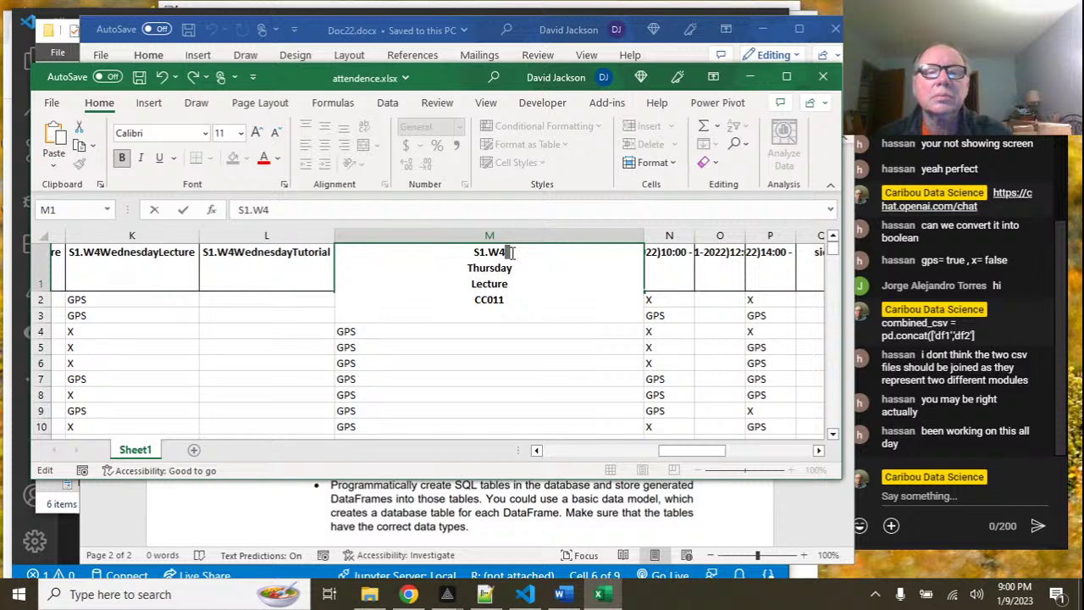
pyautogui.press('Delete')
pyautogui.click(530, 253)
pyautogui.press('Delete')
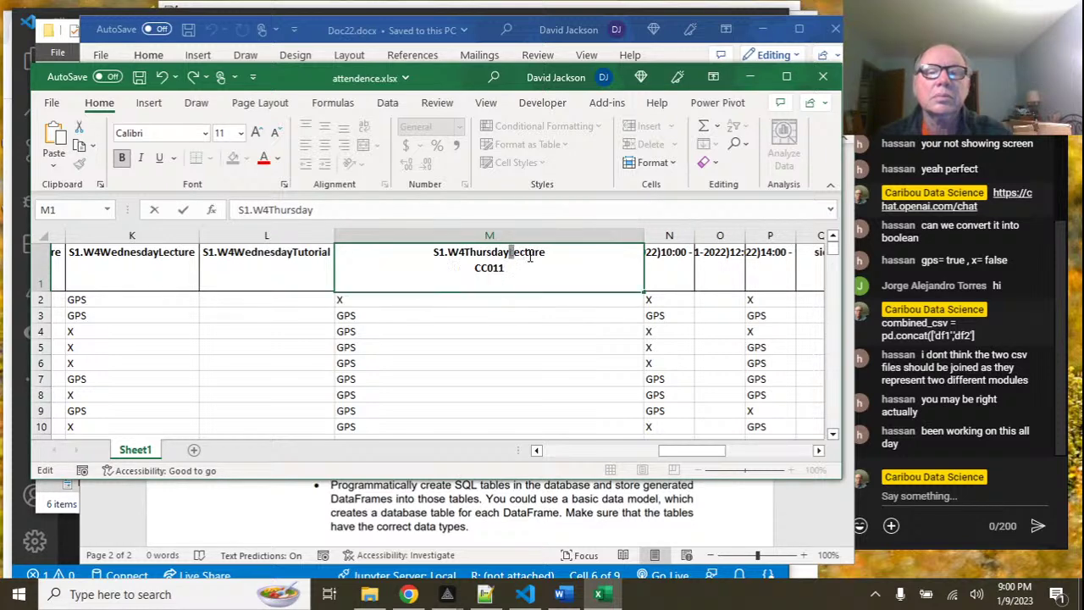
# Delete the room code CC011 from cell M1 and auto-fit the width of column M.
pyautogui.moveTo(509, 272); pyautogui.dragTo(456, 271)
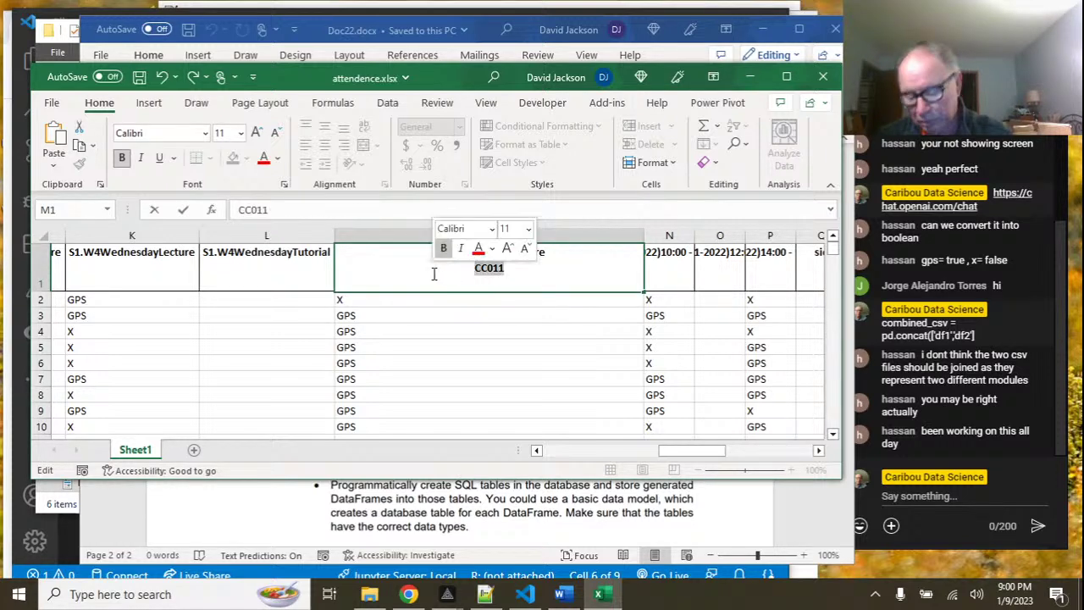
pyautogui.press('Delete')
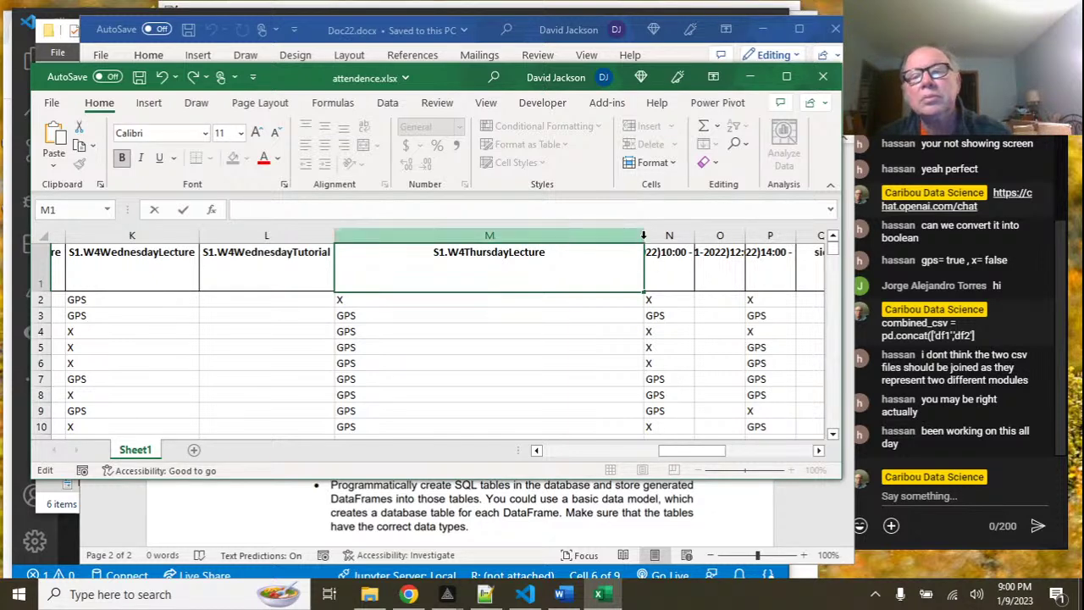
pyautogui.click(640, 236)
pyautogui.doubleClick(644, 236)
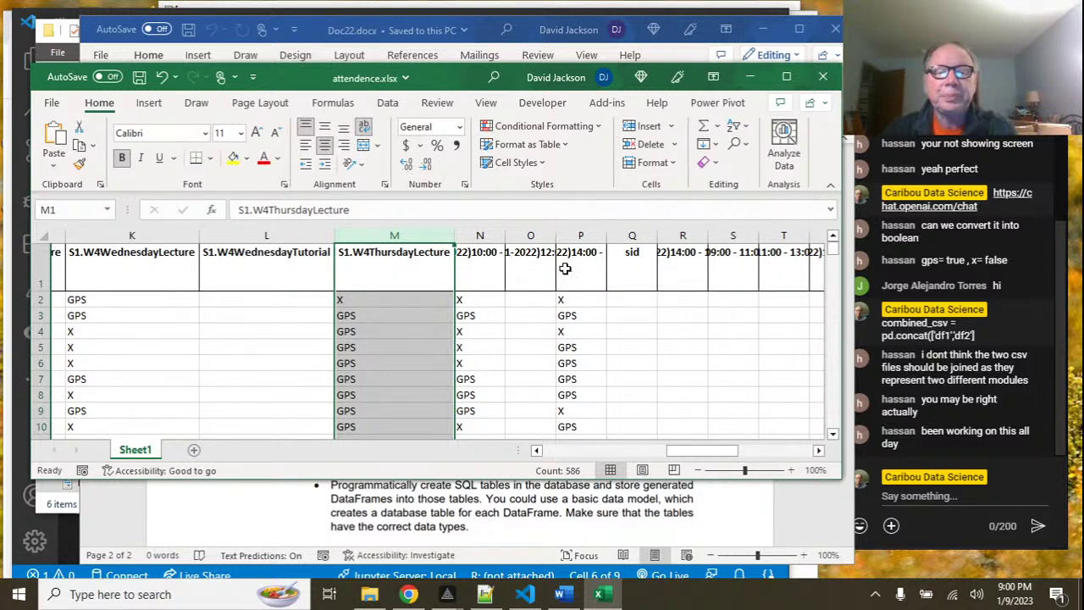
# Remove the date and time from the header in cell N1 and join its first lines into S1.W5Wednesday Lecture.
pyautogui.doubleClick(505, 236)
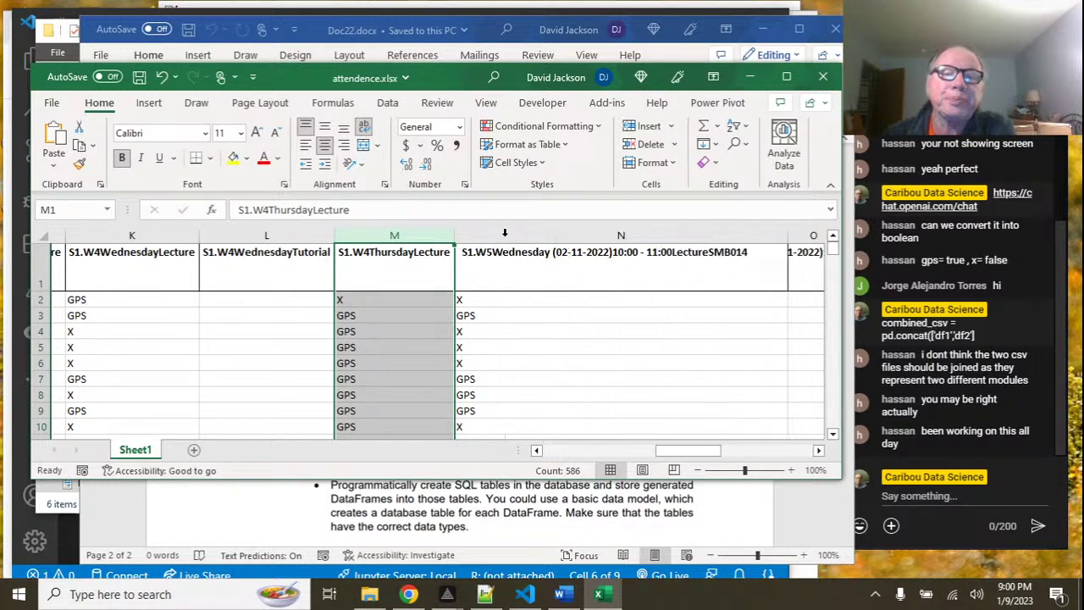
pyautogui.doubleClick(511, 253)
pyautogui.click(653, 285)
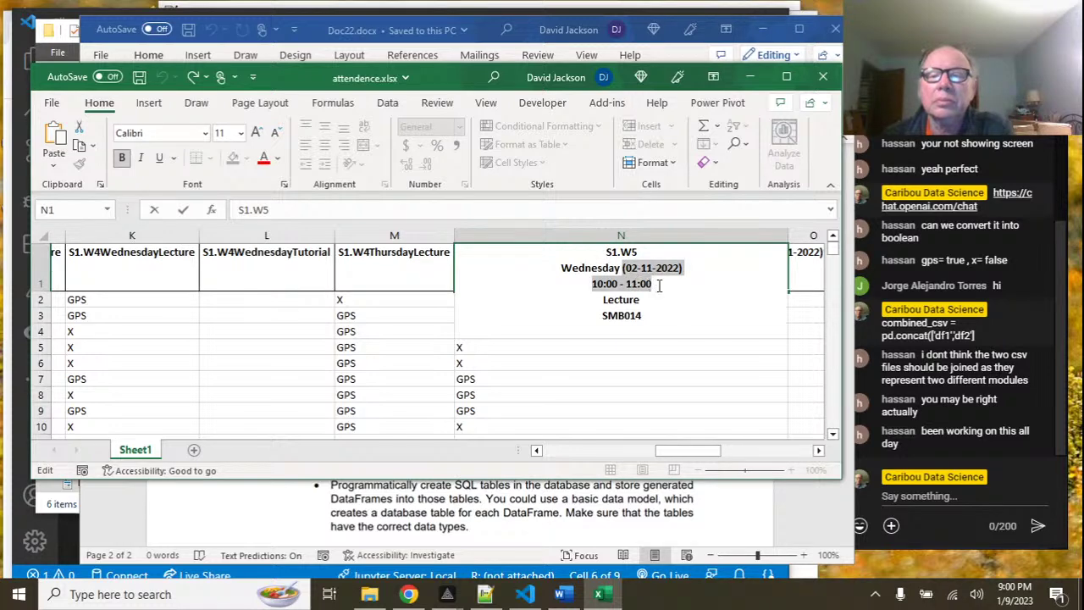
pyautogui.press('Delete')
pyautogui.click(658, 268)
pyautogui.click(642, 252)
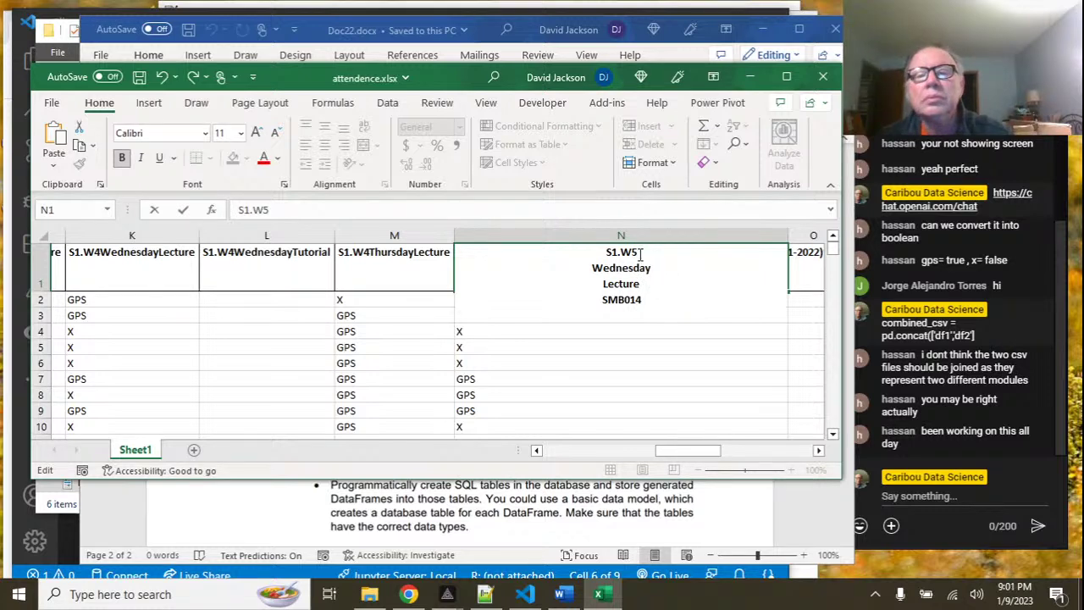
pyautogui.press('Delete')
pyautogui.click(680, 253)
pyautogui.press('Delete')
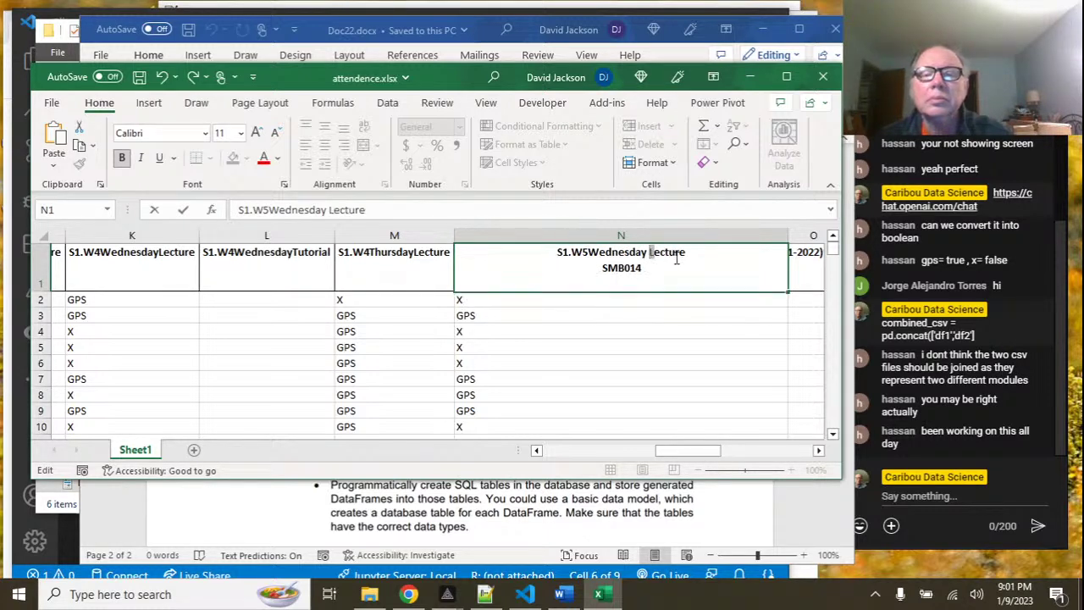
# Delete the room code SMB014 from cell N1 and auto-fit the width of column N.
pyautogui.click(649, 267)
pyautogui.press('BackSpace')
pyautogui.press('BackSpace')
pyautogui.press('BackSpace')
pyautogui.press('BackSpace')
pyautogui.press('BackSpace')
pyautogui.press('BackSpace')
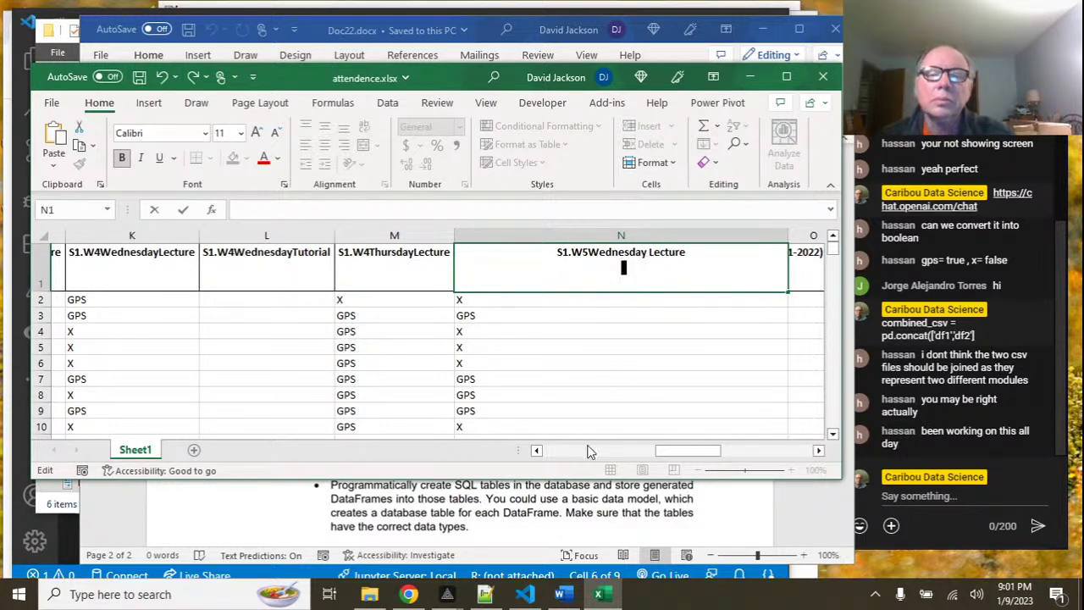
pyautogui.doubleClick(788, 233)
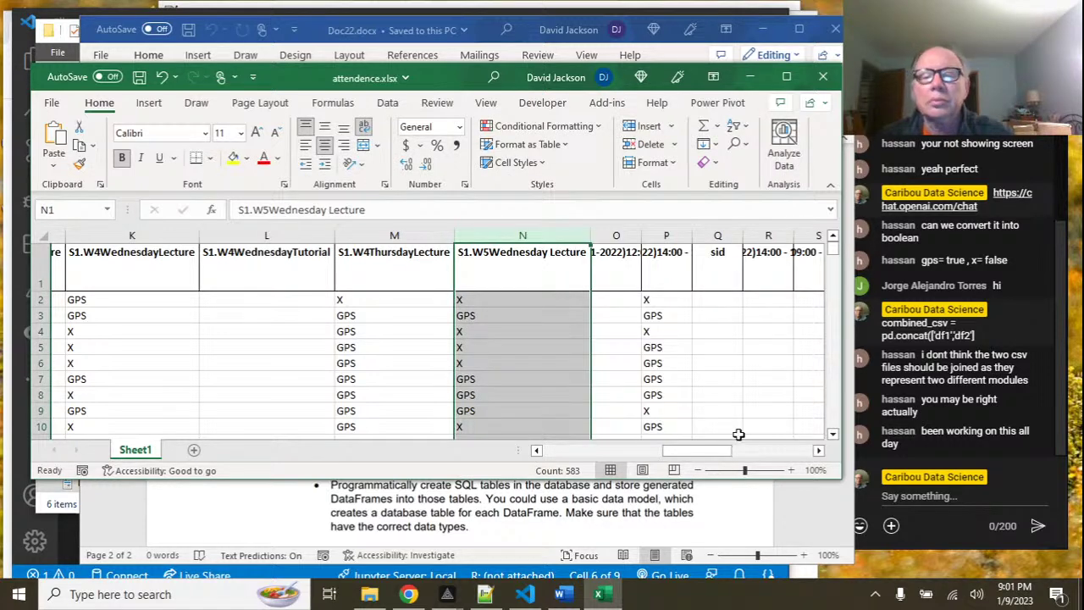
# Shorten the header in cell O1 to S1.W5WednesdayTutorial without its date and time, and auto-fit column O.
pyautogui.moveTo(726, 455); pyautogui.dragTo(740, 455)
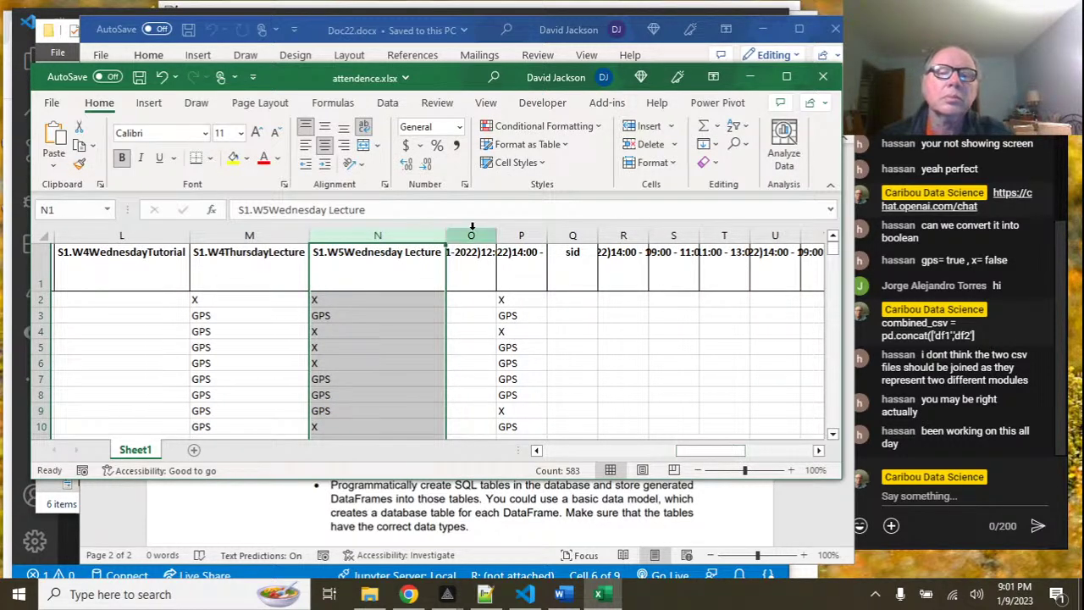
pyautogui.doubleClick(498, 235)
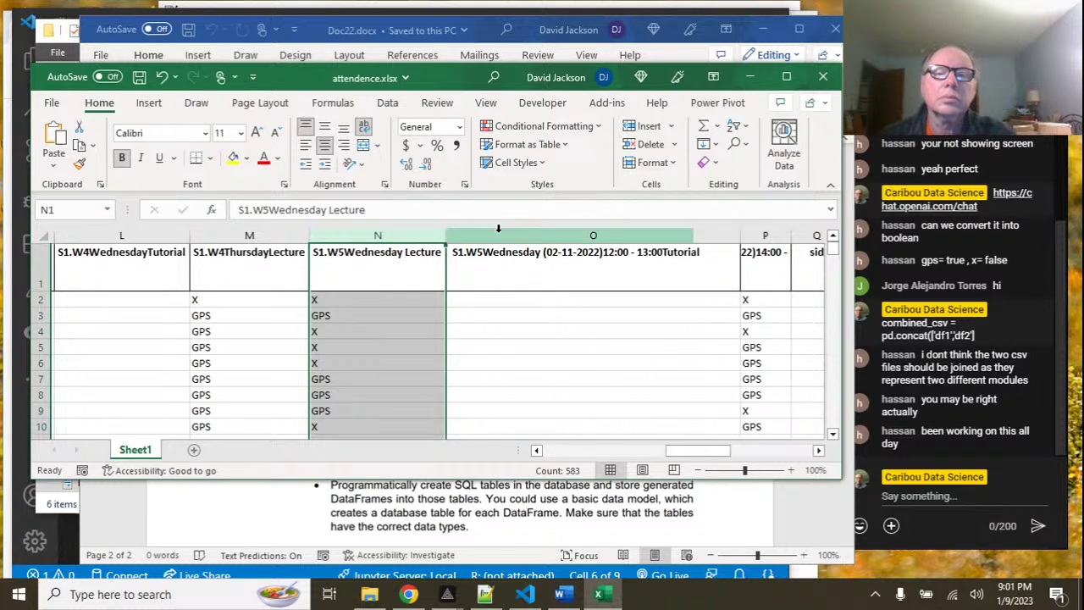
pyautogui.doubleClick(585, 254)
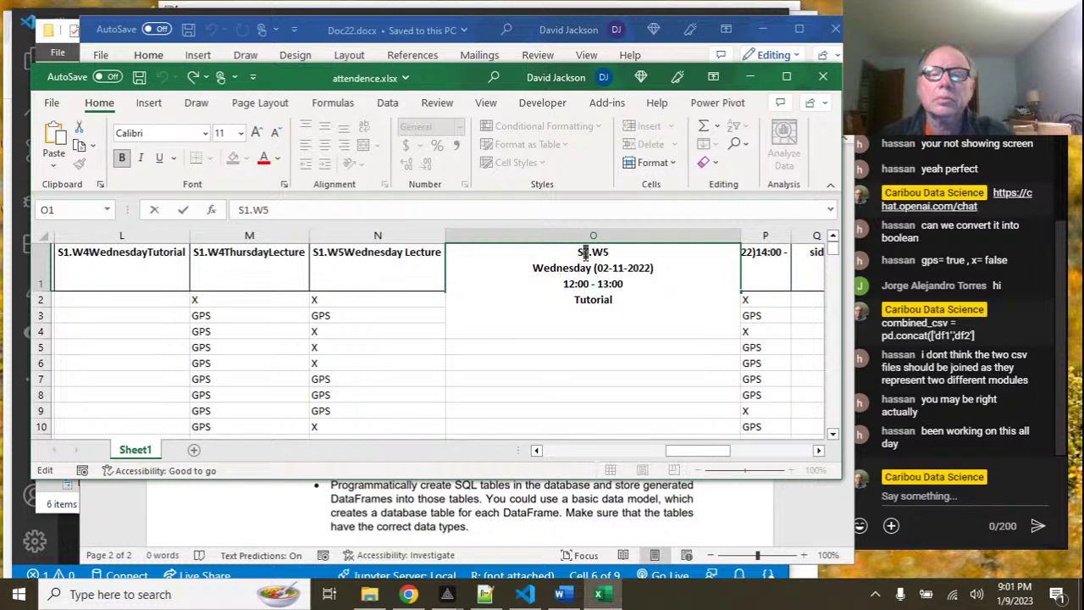
pyautogui.moveTo(595, 268); pyautogui.dragTo(631, 284)
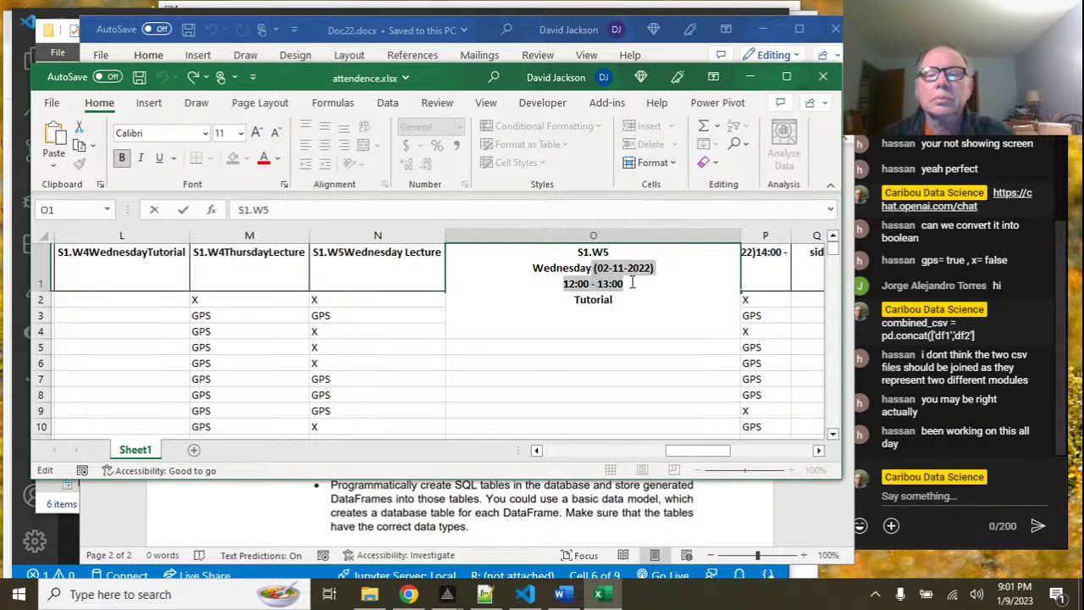
pyautogui.press('BackSpace')
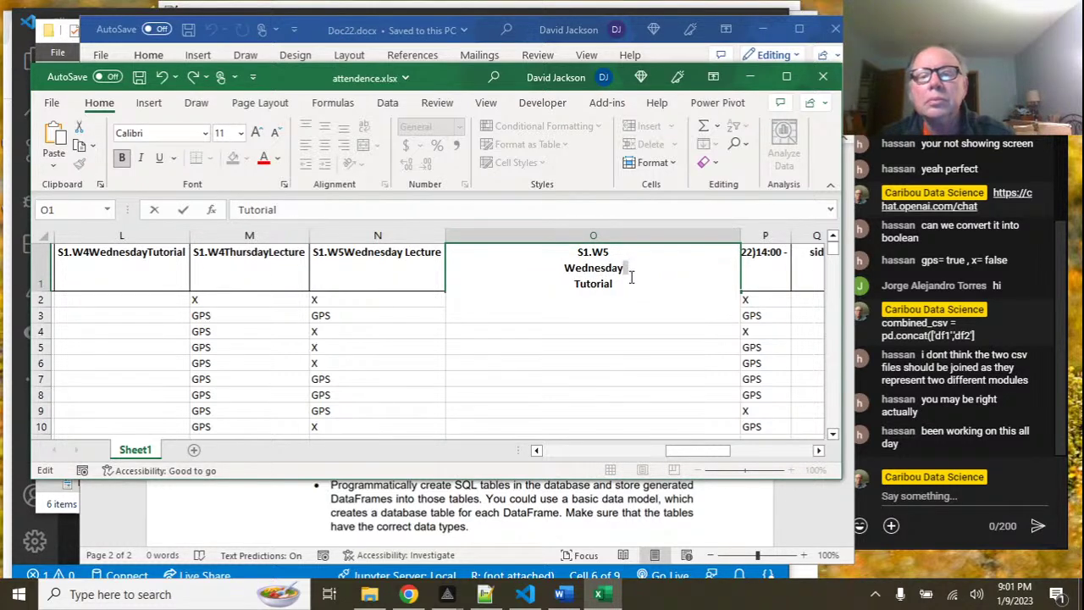
pyautogui.click(612, 251)
pyautogui.press('Delete')
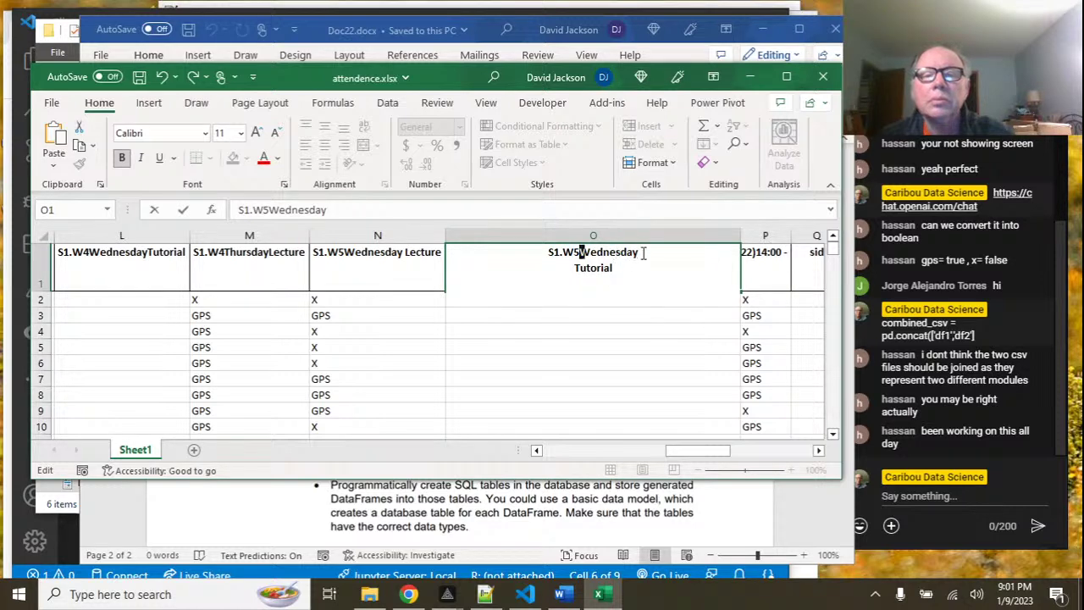
pyautogui.press('Delete')
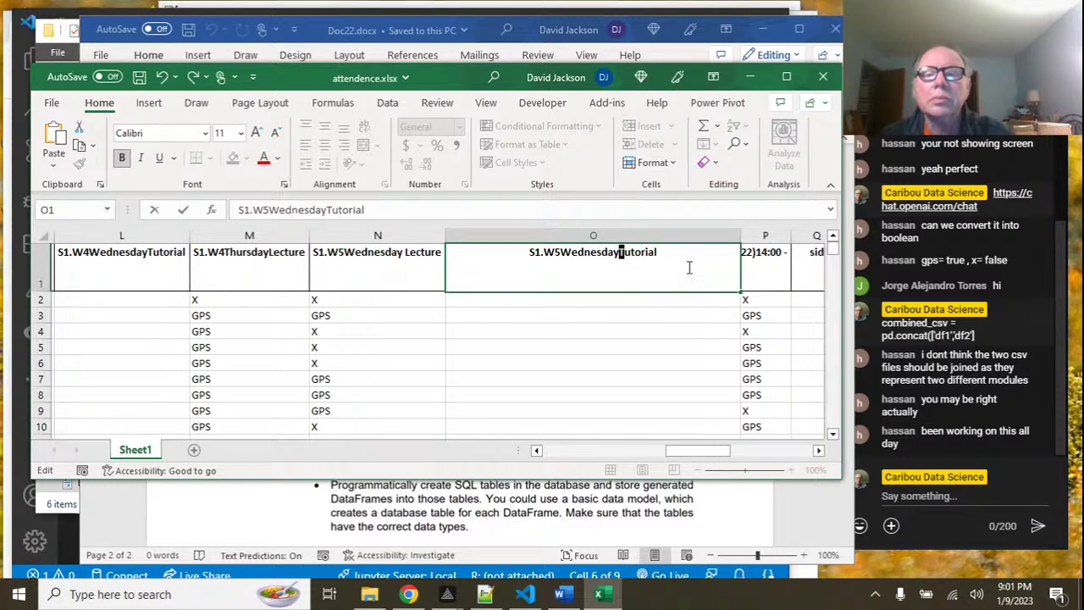
pyautogui.click(739, 233)
pyautogui.doubleClick(740, 234)
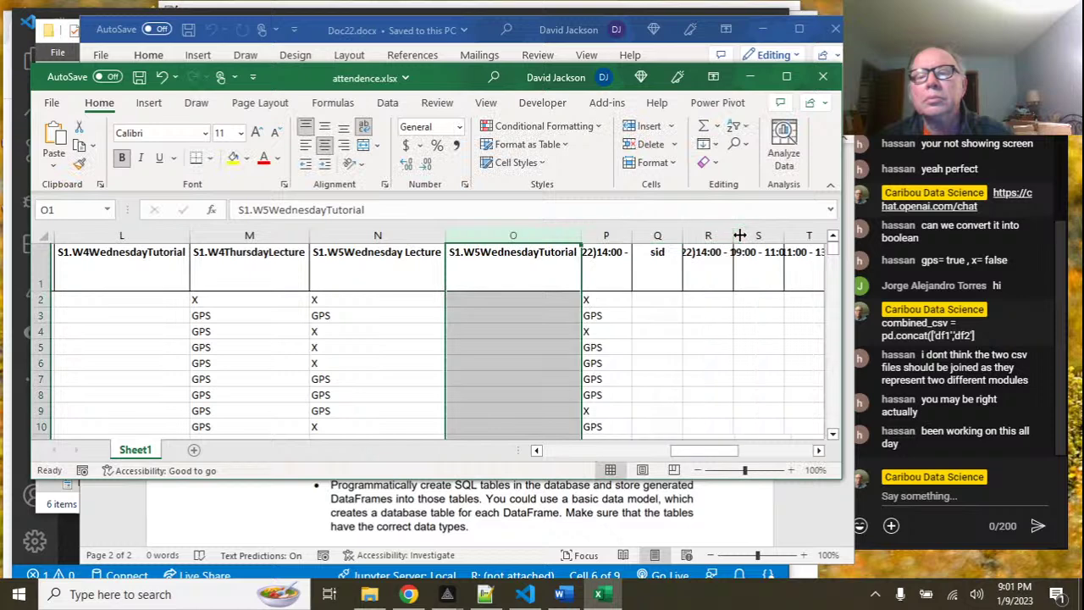
# Auto-fit column P and remove the date and time from the header in cell P1.
pyautogui.doubleClick(631, 235)
pyautogui.moveTo(712, 453); pyautogui.dragTo(736, 455)
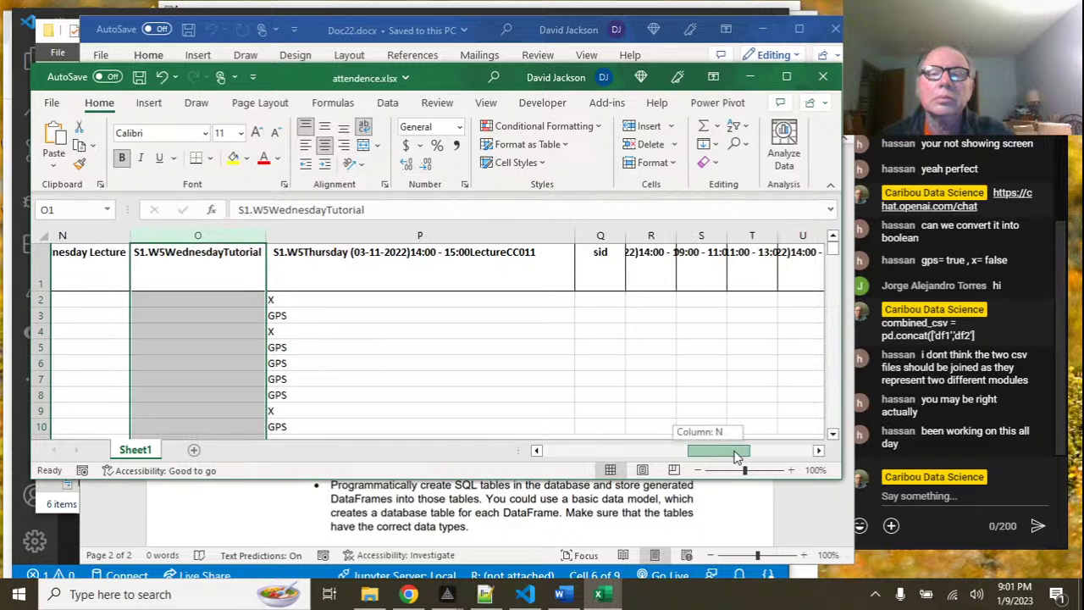
pyautogui.doubleClick(473, 252)
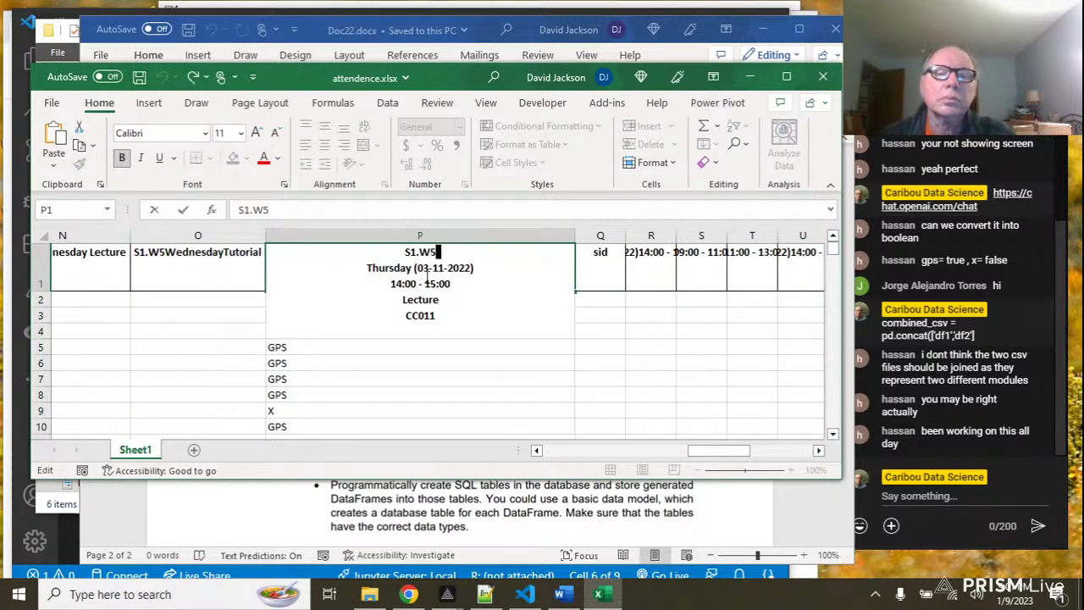
pyautogui.moveTo(415, 268); pyautogui.dragTo(455, 283)
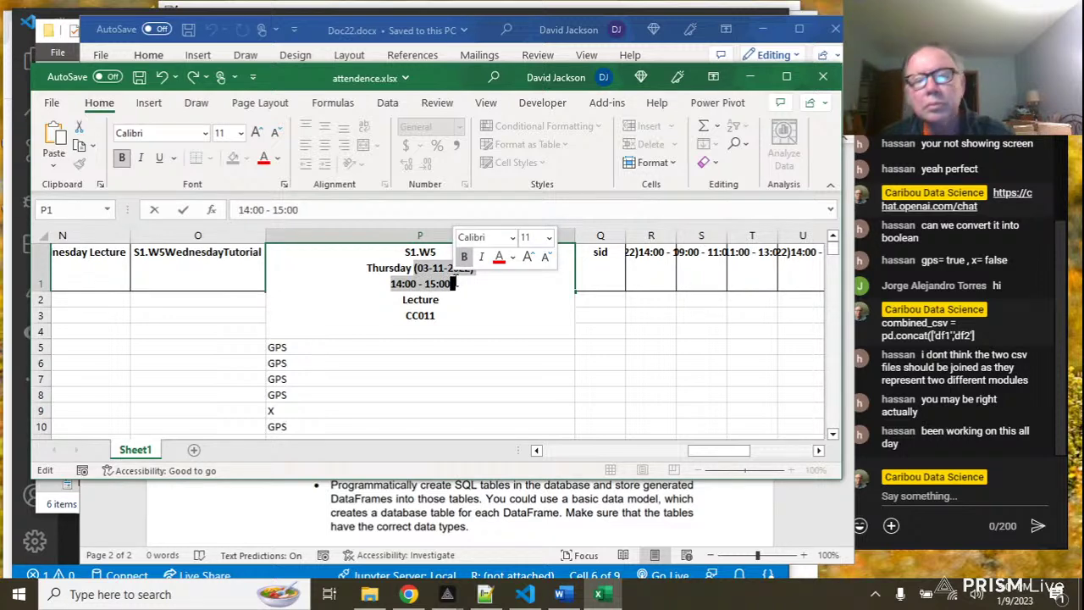
pyautogui.press('Delete')
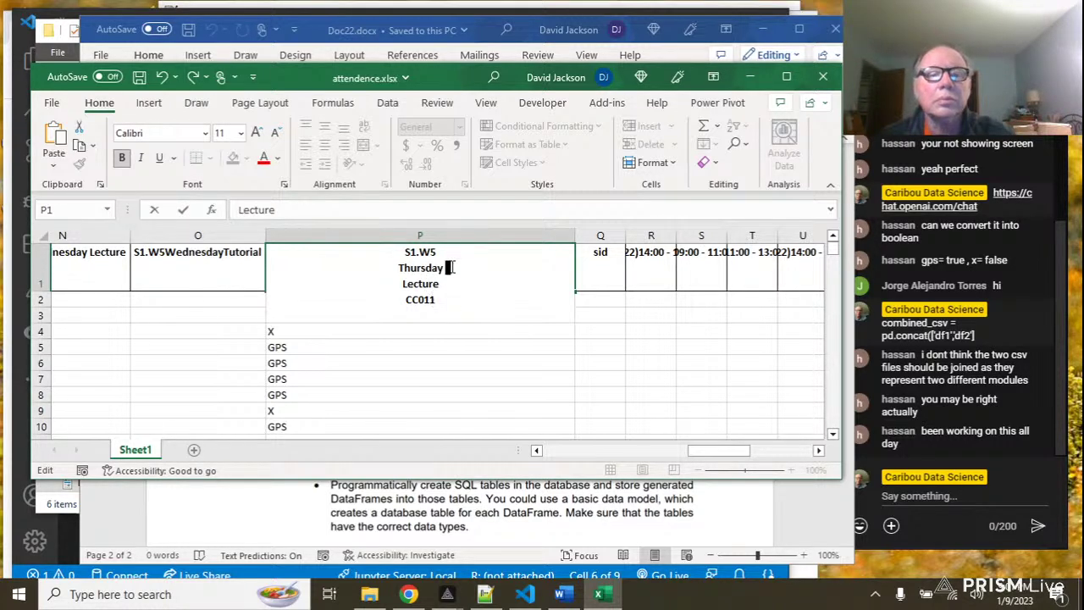
# Join the week, day and session type lines in cell P1 into S1.W5ThursdayLecture without spaces.
pyautogui.click(437, 253)
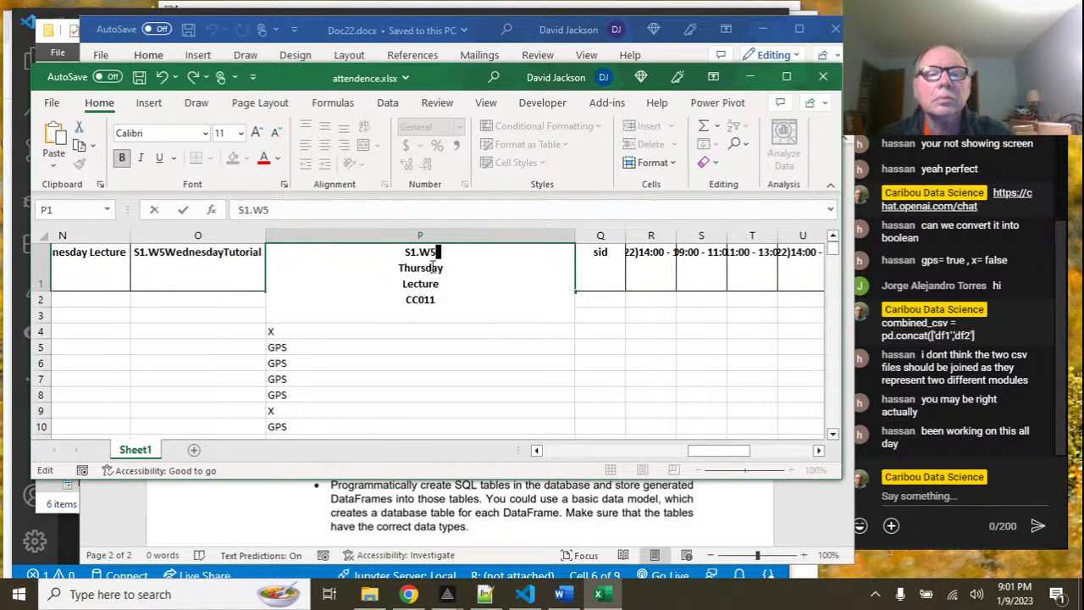
pyautogui.press('Delete')
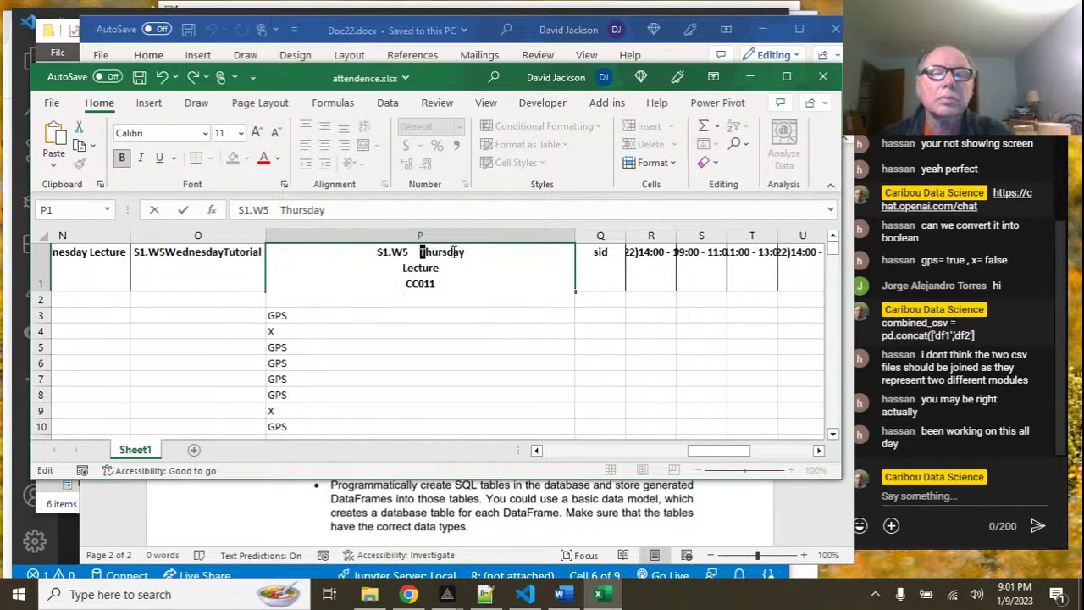
pyautogui.press('BackSpace')
pyautogui.press('BackSpace')
pyautogui.press('BackSpace')
pyautogui.press('BackSpace')
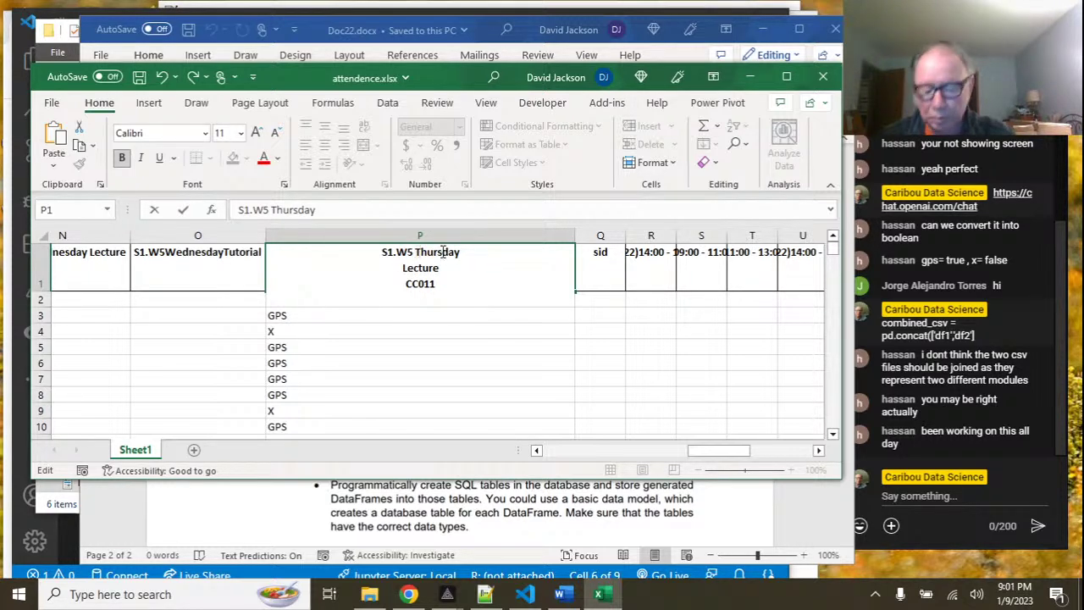
pyautogui.press('BackSpace')
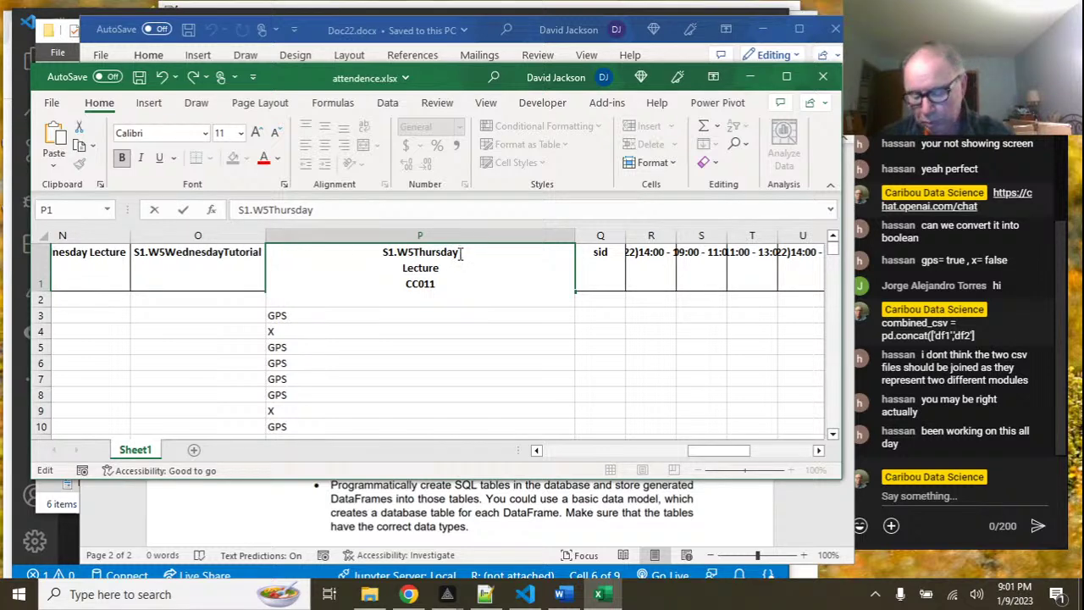
pyautogui.press('Delete')
# Delete the room code CC011 from cell P1 and auto-fit the width of column P.
pyautogui.click(460, 265)
pyautogui.press('BackSpace')
pyautogui.press('BackSpace')
pyautogui.press('BackSpace')
pyautogui.press('BackSpace')
pyautogui.press('BackSpace')
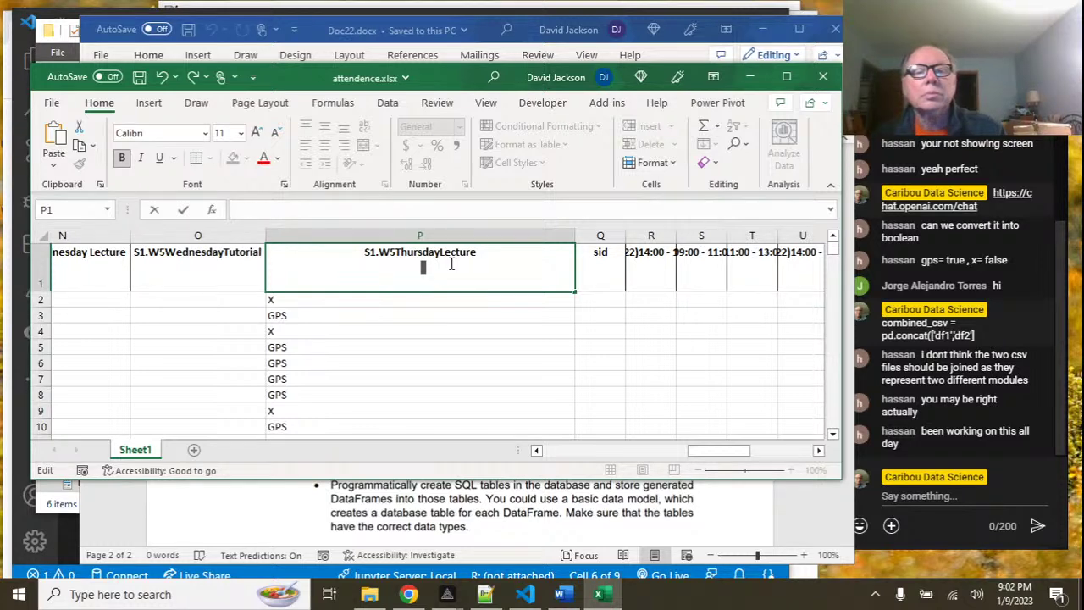
pyautogui.click(575, 232)
pyautogui.click(575, 236)
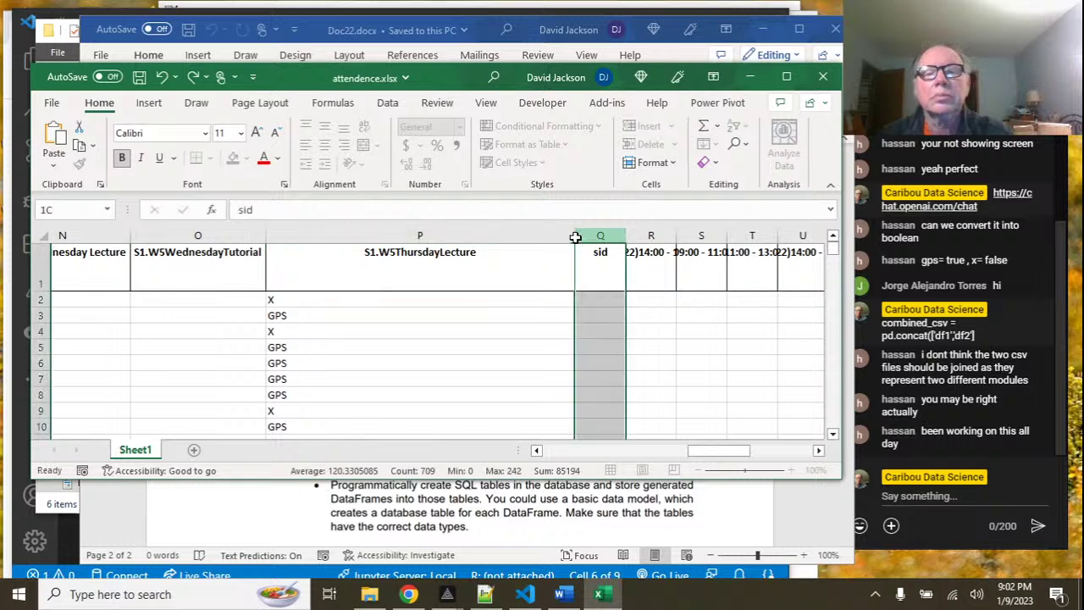
pyautogui.doubleClick(575, 237)
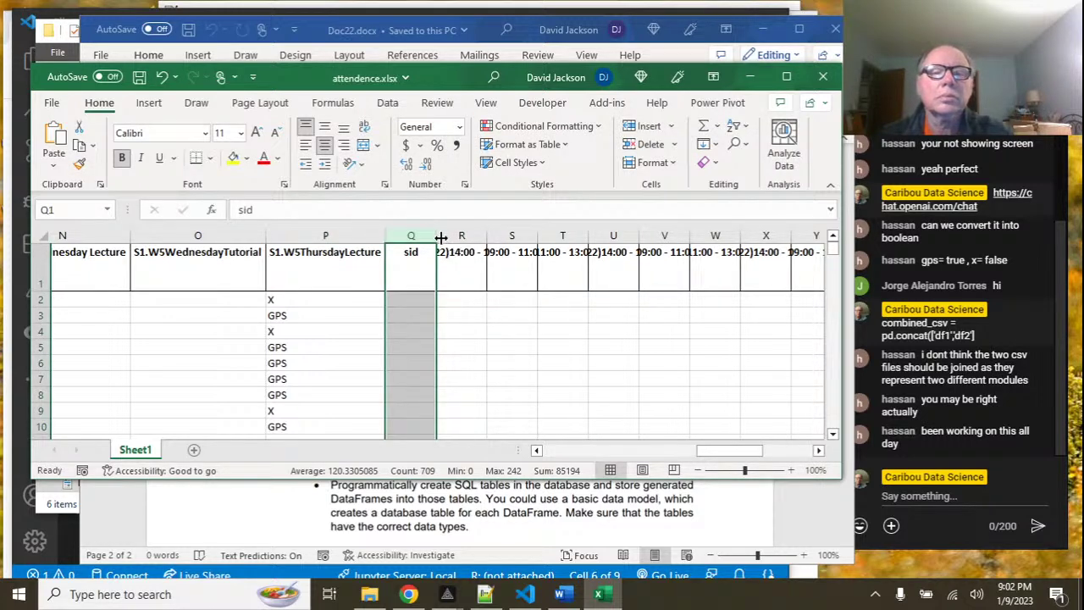
pyautogui.moveTo(436, 235); pyautogui.dragTo(518, 246)
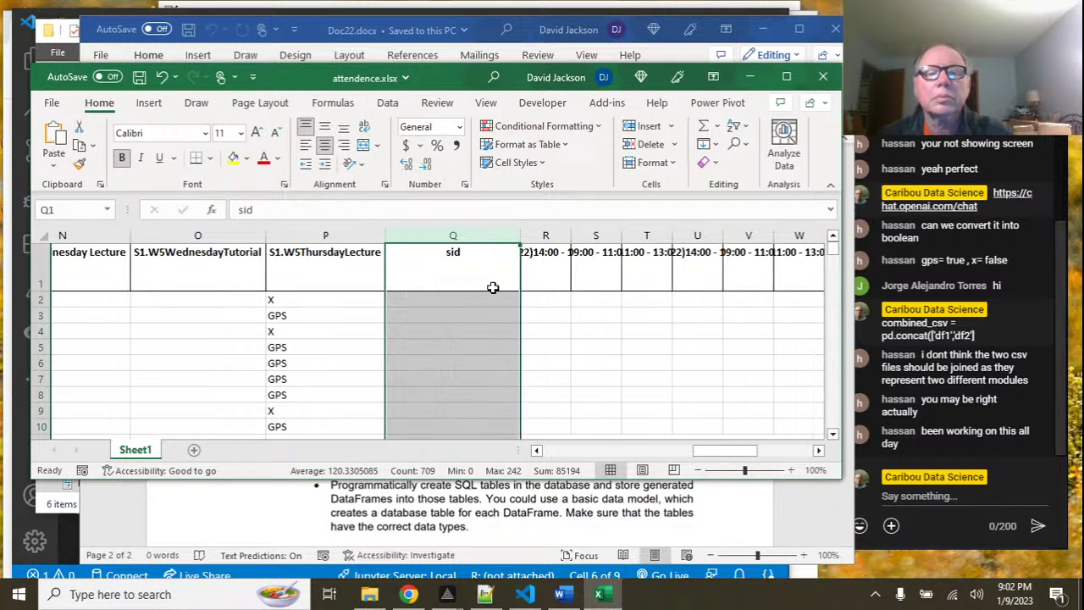
pyautogui.click(477, 262)
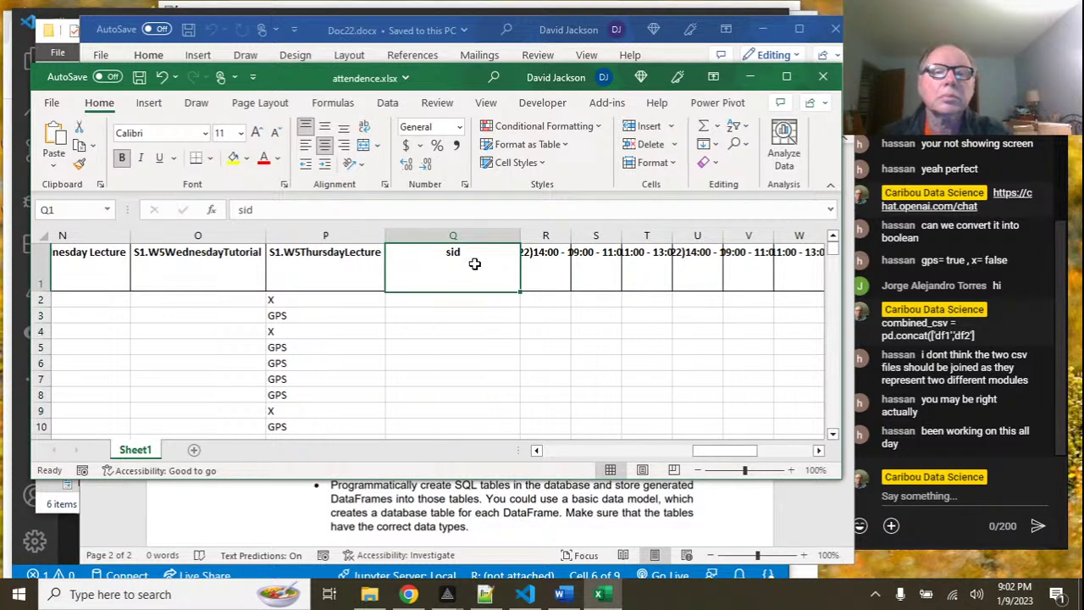
pyautogui.click(164, 77)
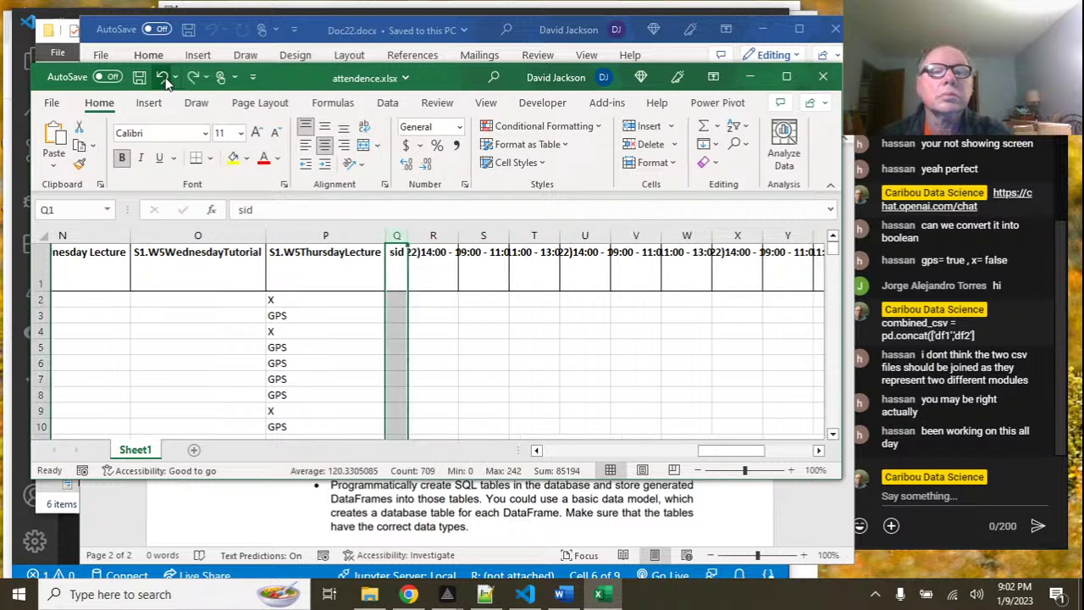
# Undo the narrowing of column Q while keeping the shortened header in cell P1, and auto-fit column P again.
pyautogui.click(163, 77)
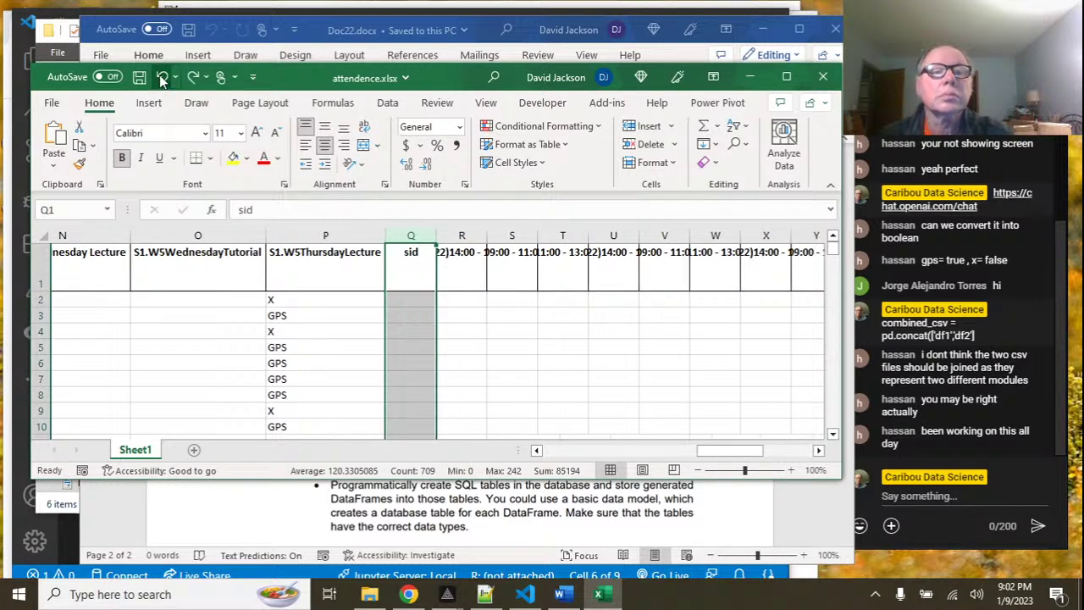
pyautogui.click(162, 77)
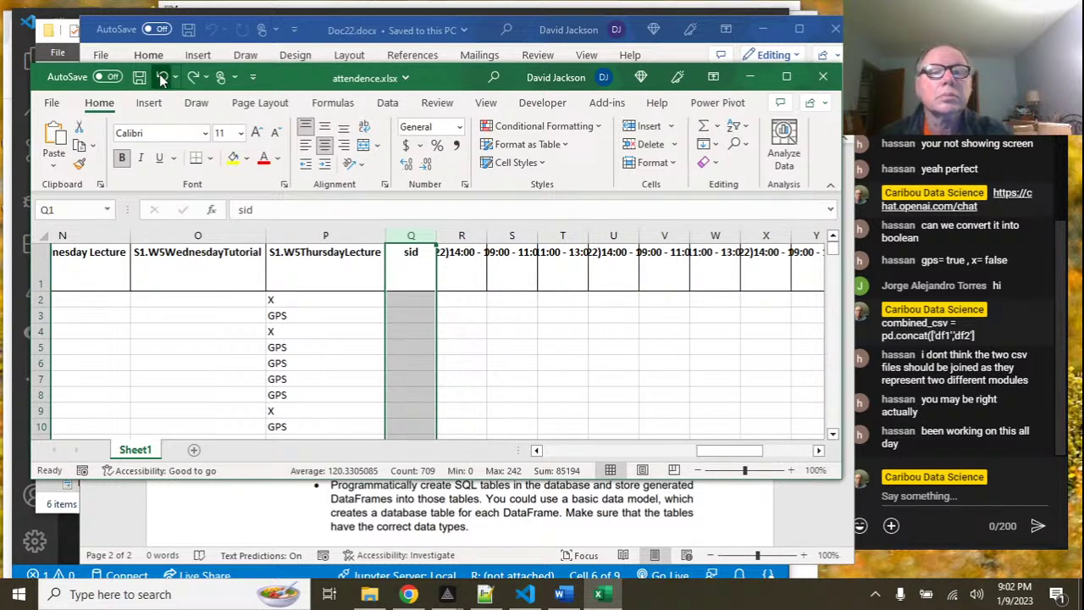
pyautogui.click(162, 77)
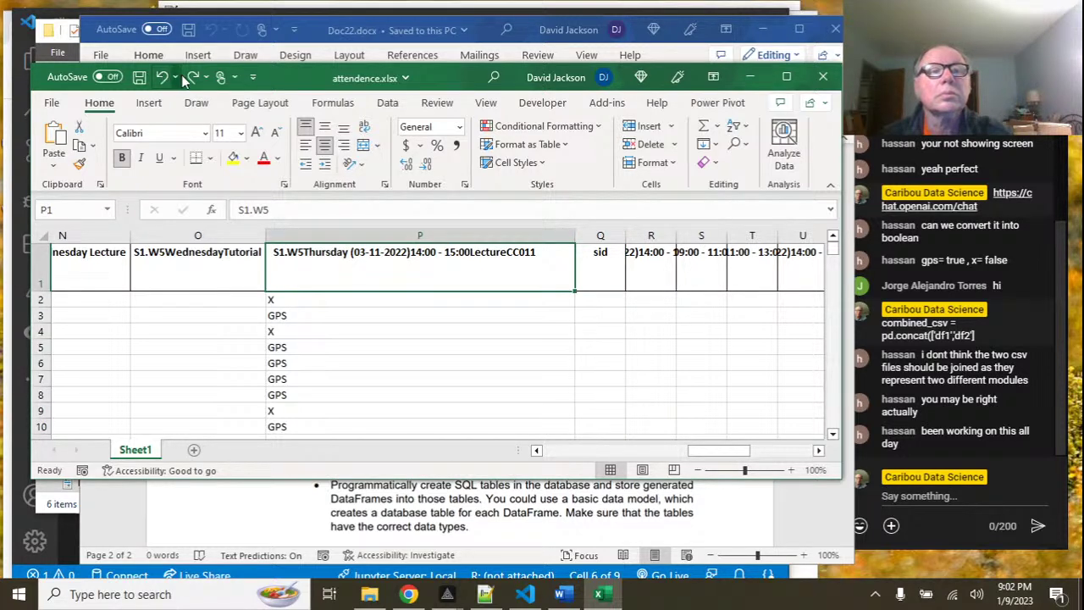
pyautogui.click(193, 78)
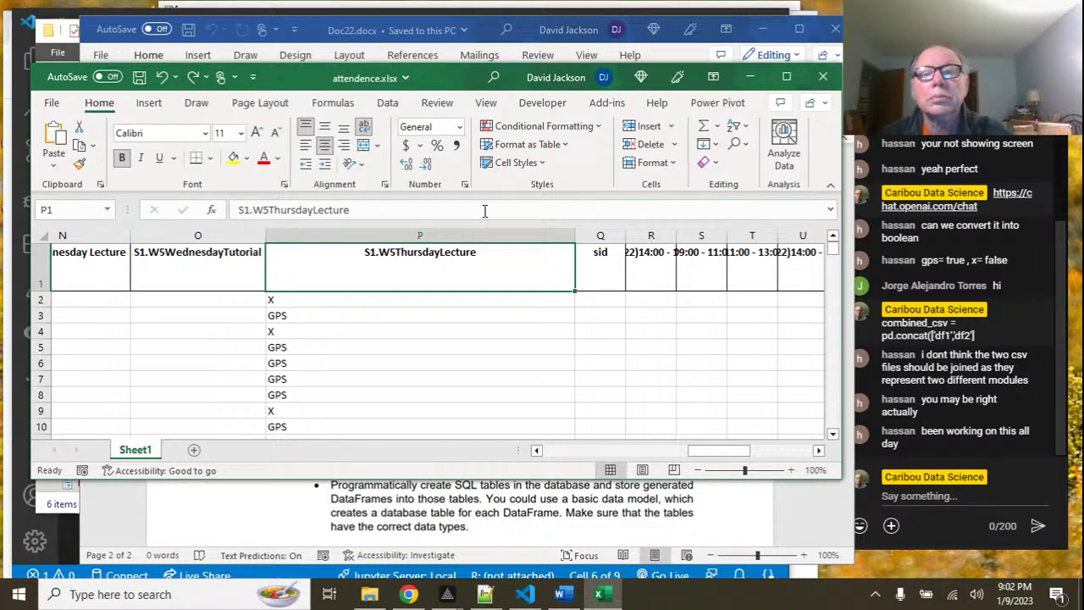
pyautogui.click(577, 237)
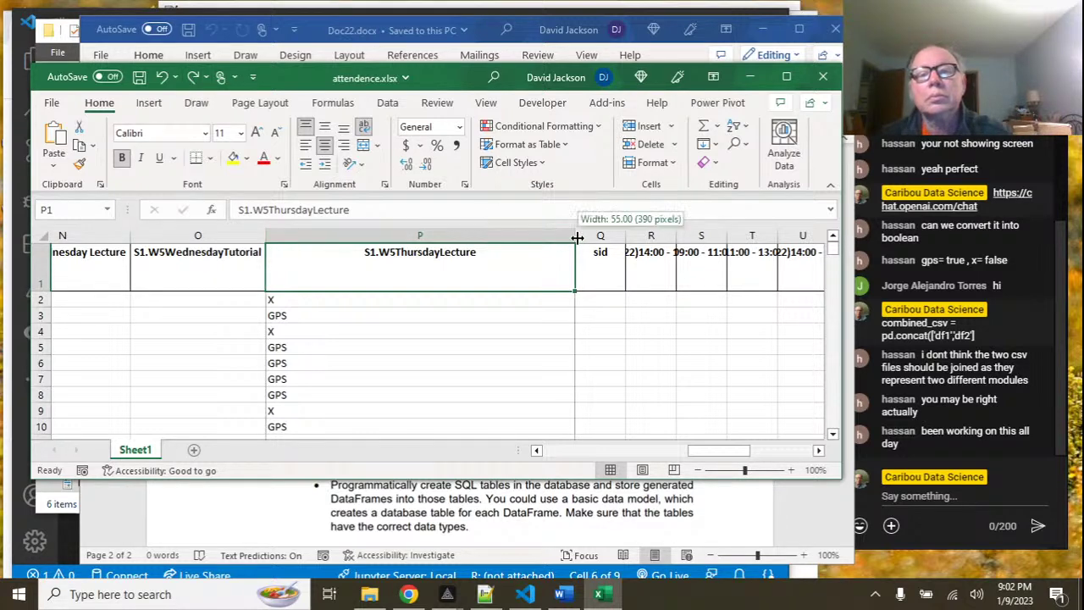
pyautogui.doubleClick(574, 233)
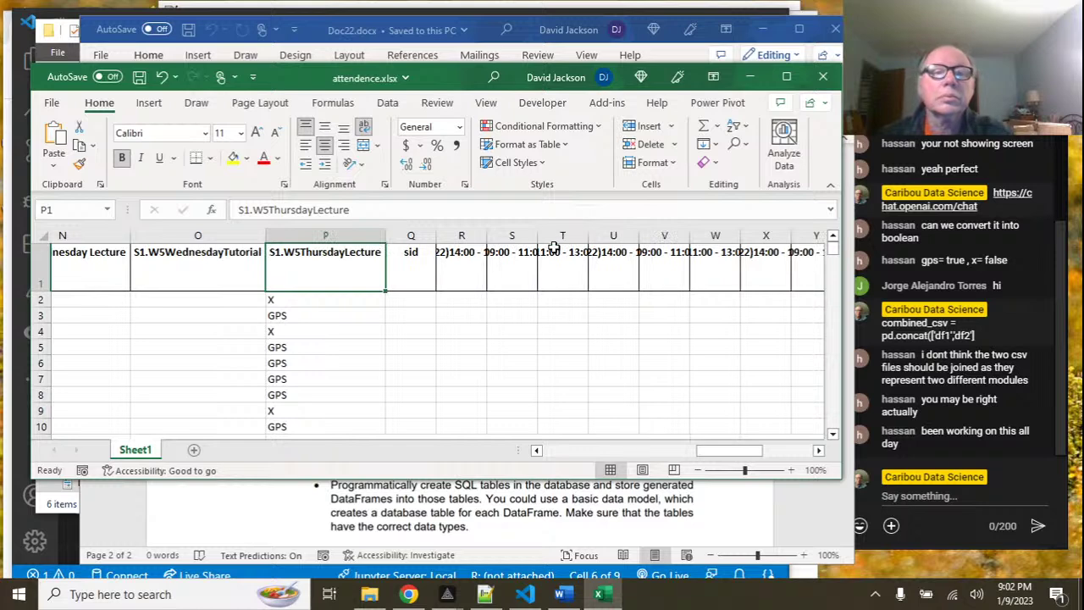
# Auto-fit column R and remove the date and time from the header in cell R1.
pyautogui.doubleClick(488, 235)
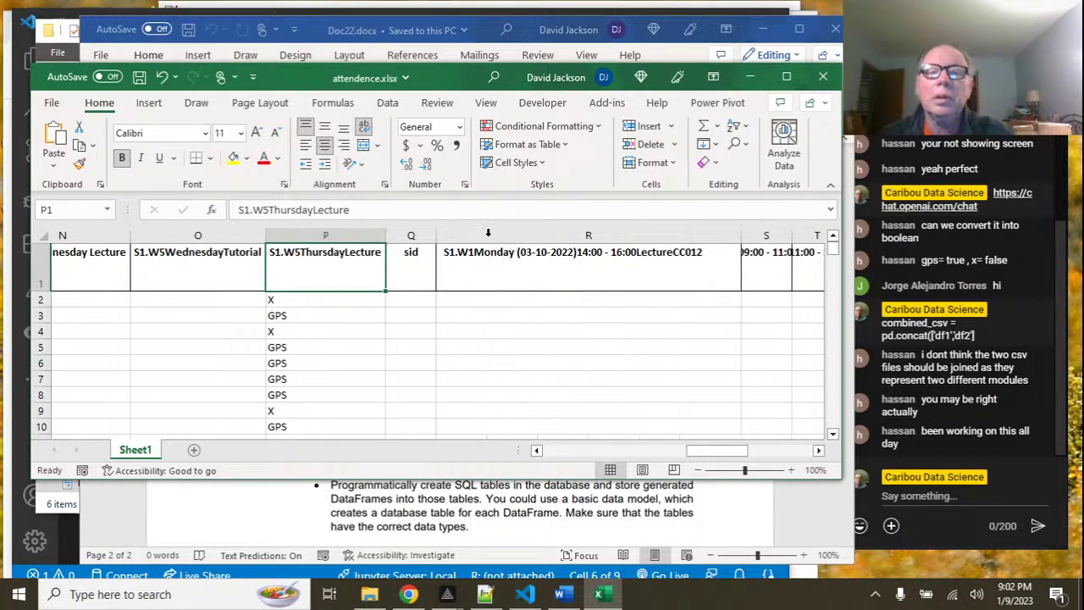
pyautogui.doubleClick(527, 255)
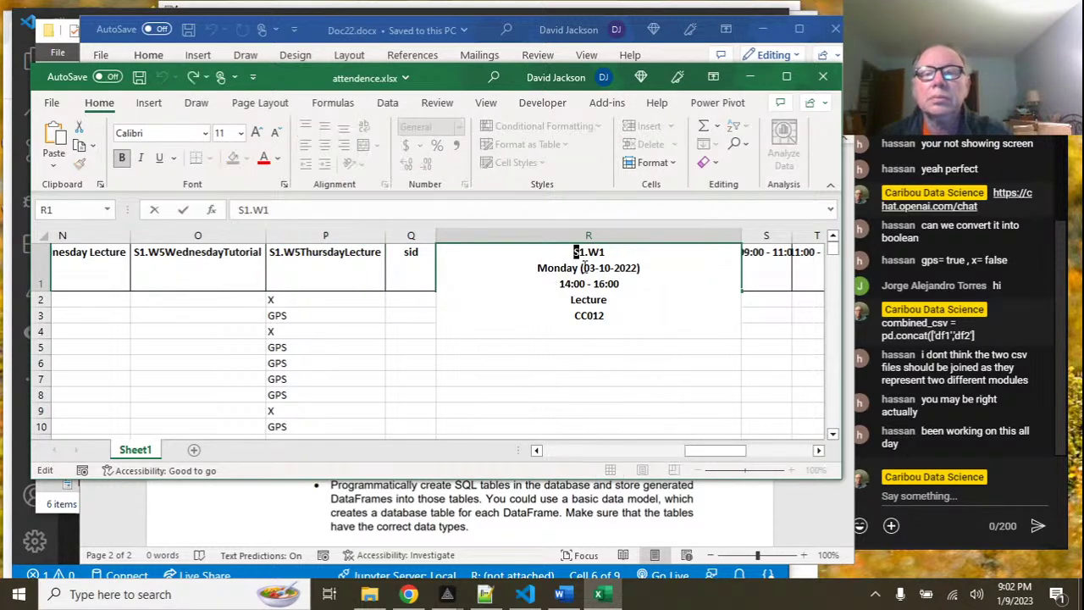
pyautogui.moveTo(581, 267); pyautogui.dragTo(632, 284)
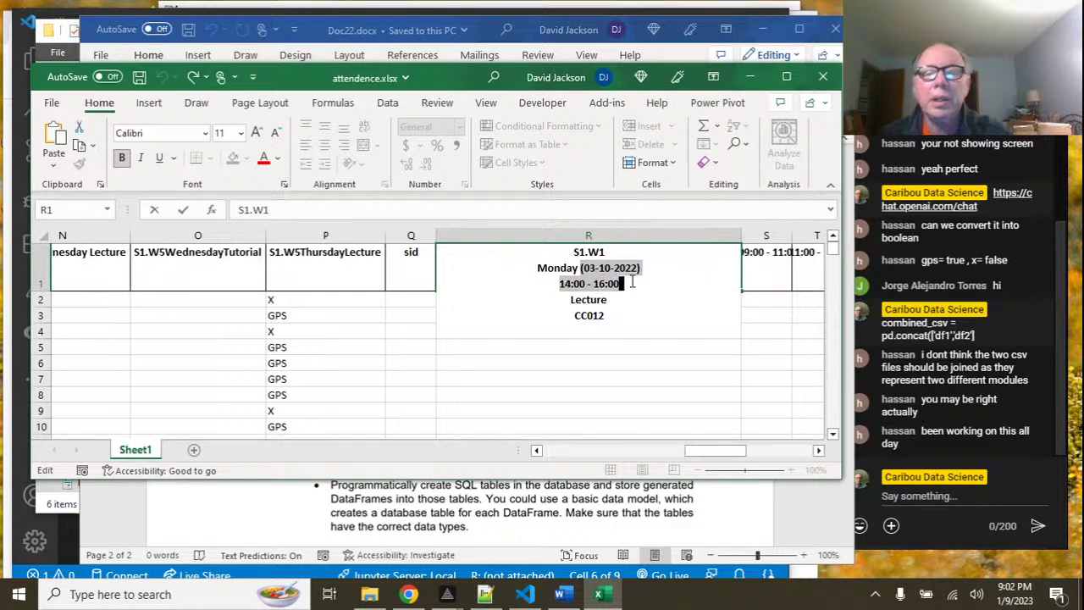
pyautogui.press('BackSpace')
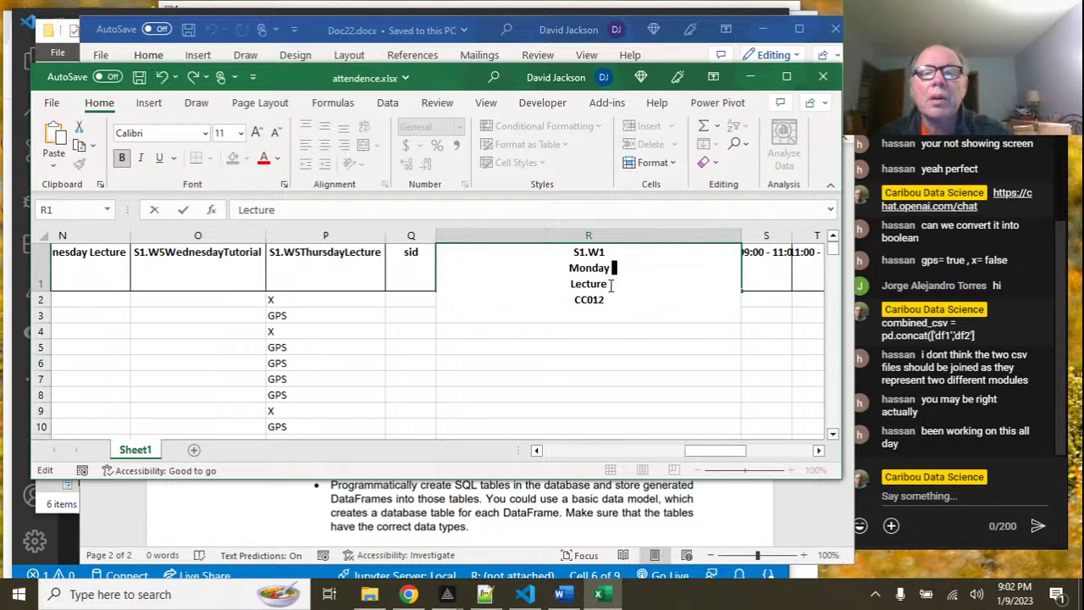
# Join the header lines in cell R1 into S1.W1Monday Lecture without the room code CC012, and auto-fit column R.
pyautogui.click(608, 252)
pyautogui.press('Delete')
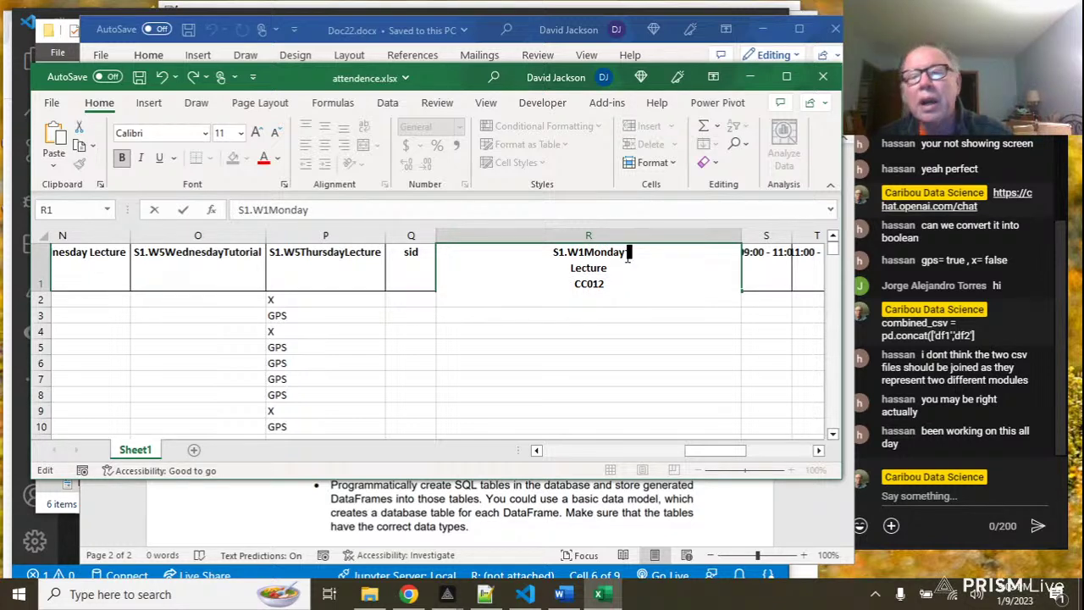
pyautogui.press('Delete')
pyautogui.click(608, 268)
pyautogui.press('BackSpace')
pyautogui.press('BackSpace')
pyautogui.press('BackSpace')
pyautogui.press('BackSpace')
pyautogui.press('BackSpace')
pyautogui.press('BackSpace')
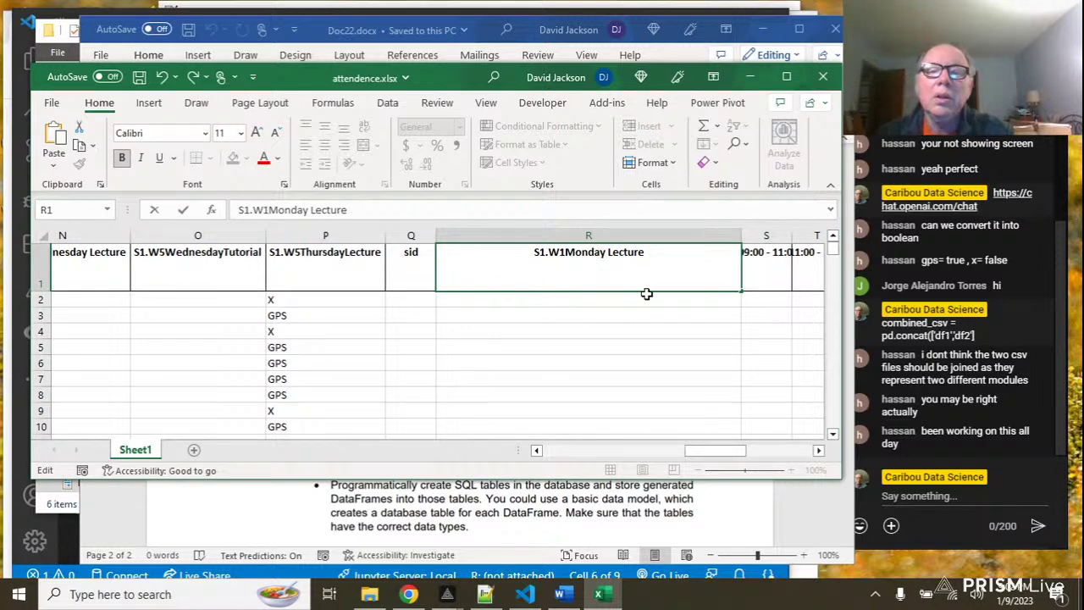
pyautogui.doubleClick(742, 235)
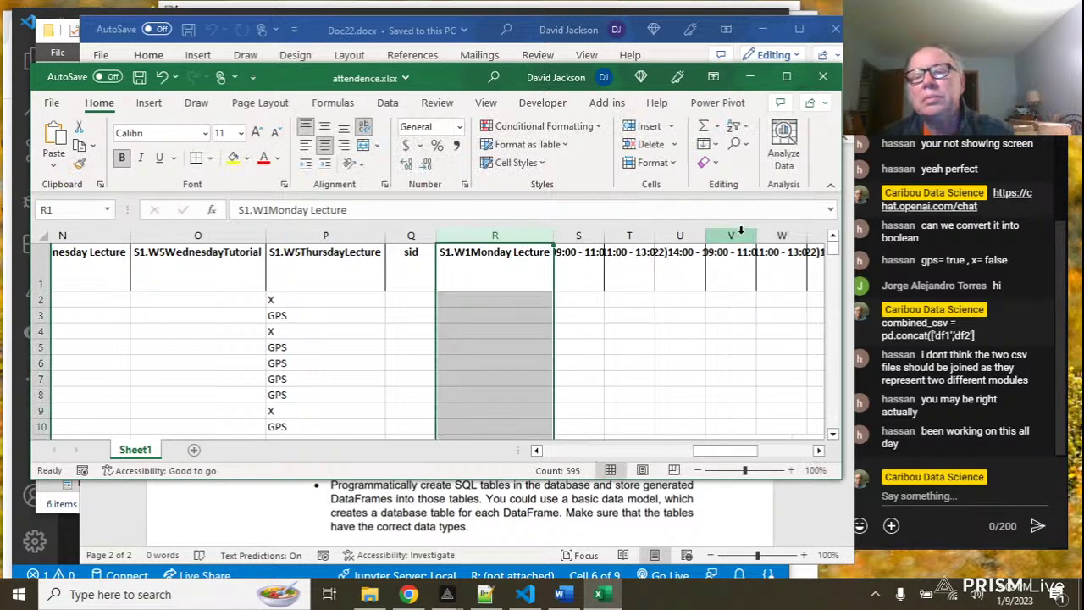
# Auto-fit column S and remove the date and time from the header in cell S1.
pyautogui.doubleClick(603, 240)
pyautogui.doubleClick(601, 262)
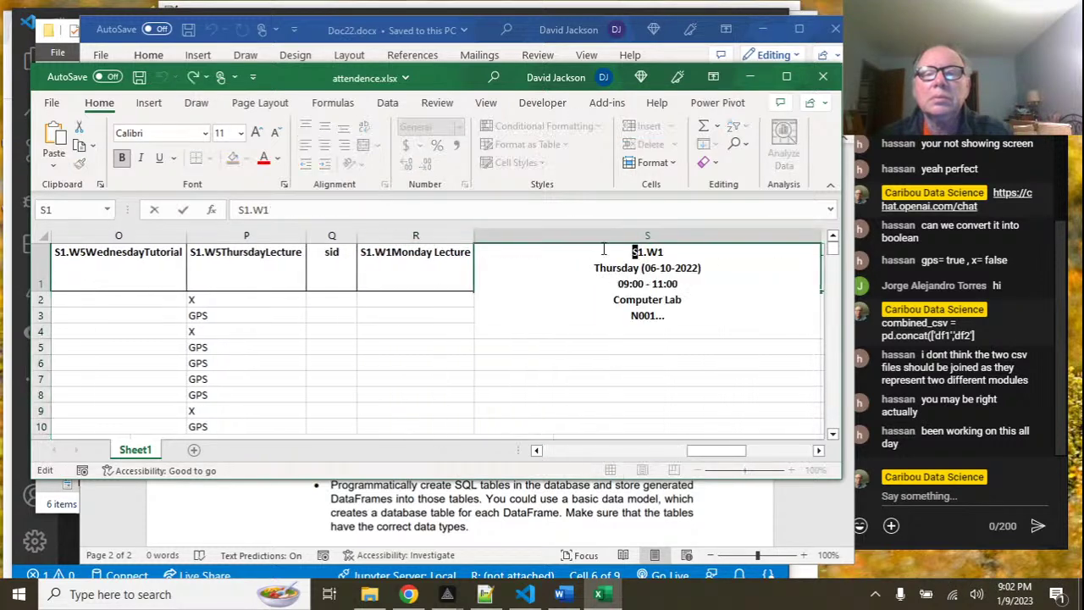
pyautogui.moveTo(663, 315); pyautogui.dragTo(634, 315)
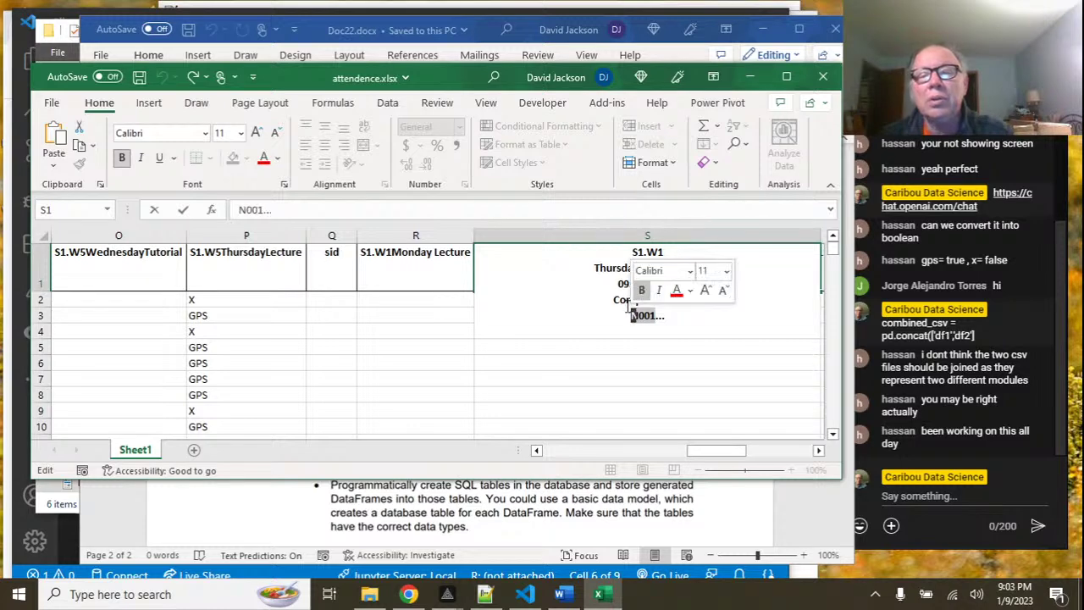
pyautogui.click(709, 295)
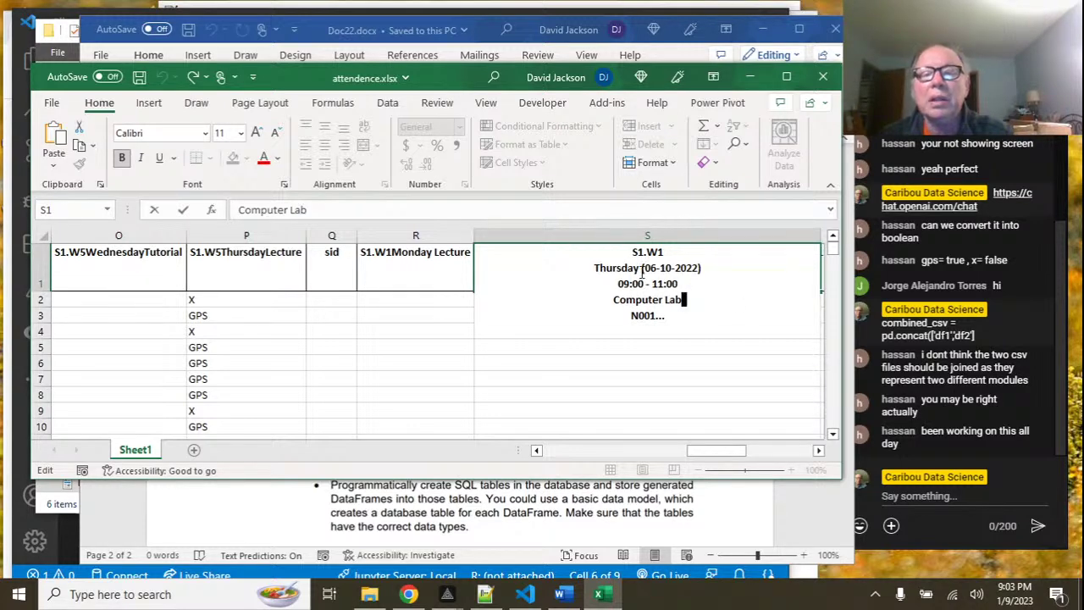
pyautogui.moveTo(641, 268); pyautogui.dragTo(683, 284)
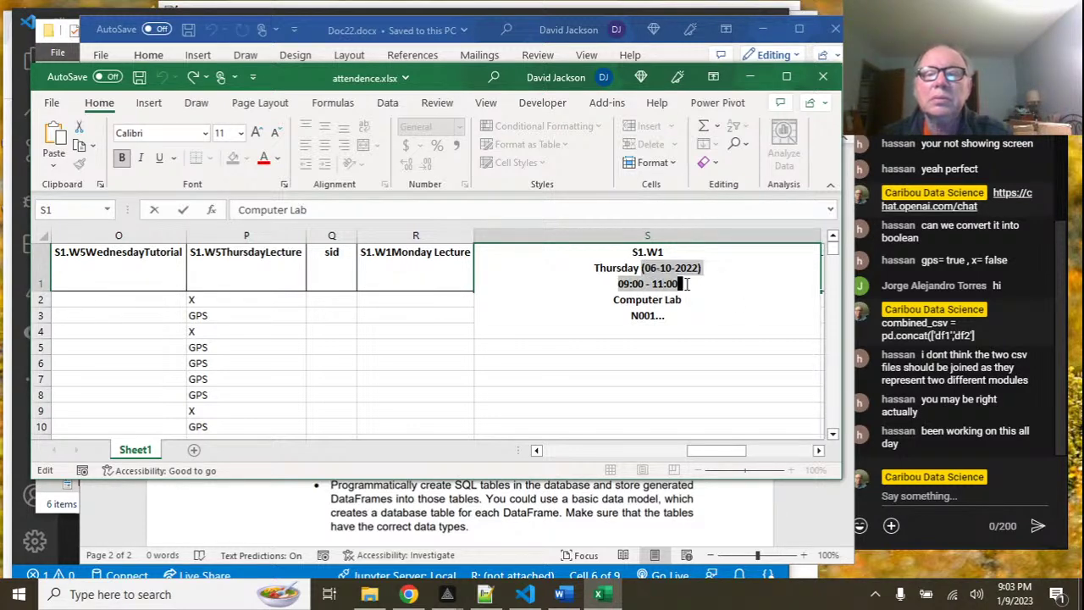
pyautogui.press('Delete')
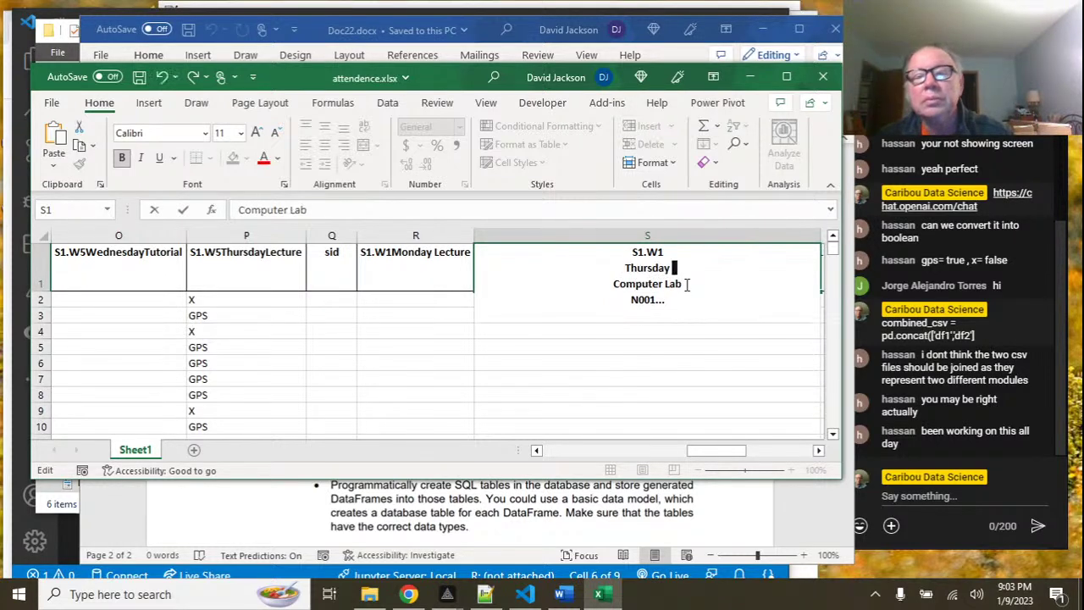
# Join the week, day and session type lines in cell S1 into S1.W1Thursday Computer Lab.
pyautogui.press('Home')
pyautogui.press('BackSpace')
pyautogui.hotkey('shift', 'Right')
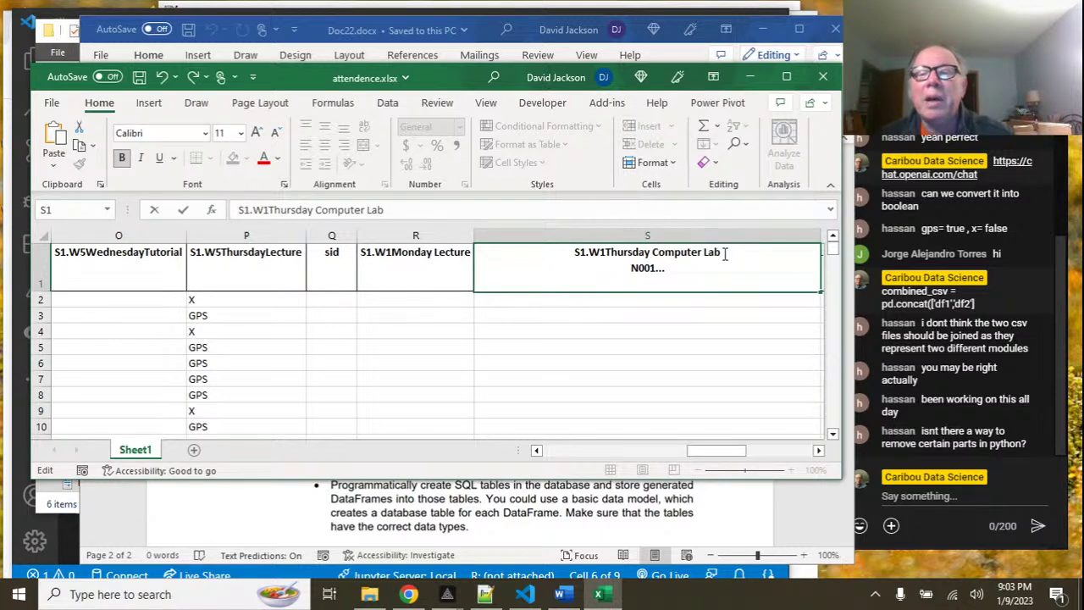
# Delete the room code N001... from cell S1 and auto-fit the width of column S.
pyautogui.click(672, 267)
pyautogui.press('BackSpace')
pyautogui.press('BackSpace')
pyautogui.press('BackSpace')
pyautogui.press('BackSpace')
pyautogui.press('BackSpace')
pyautogui.press('BackSpace')
pyautogui.press('BackSpace')
pyautogui.press('BackSpace')
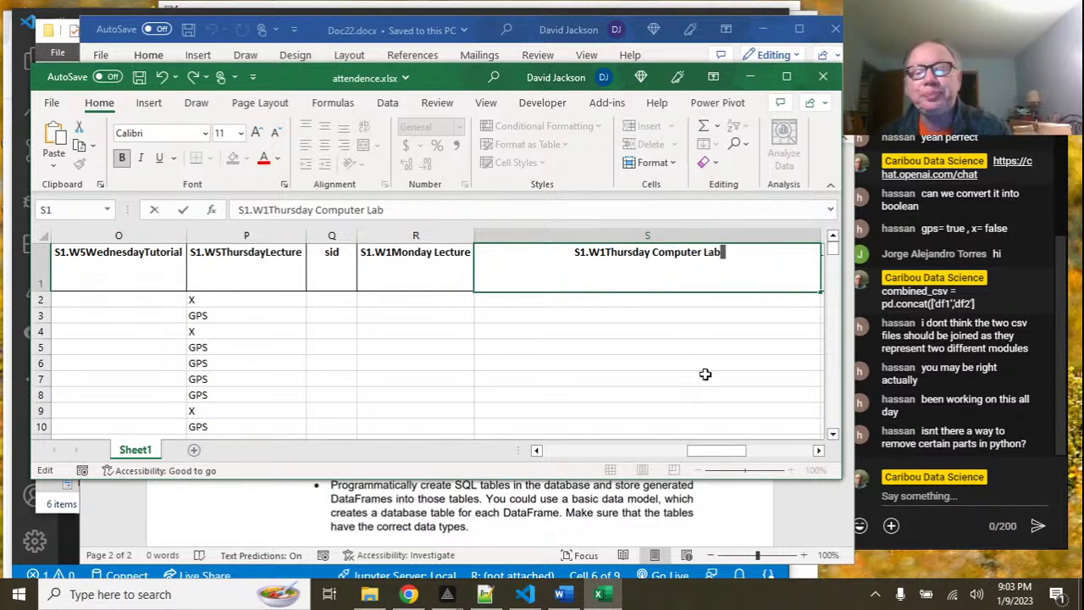
pyautogui.moveTo(739, 450); pyautogui.dragTo(752, 455)
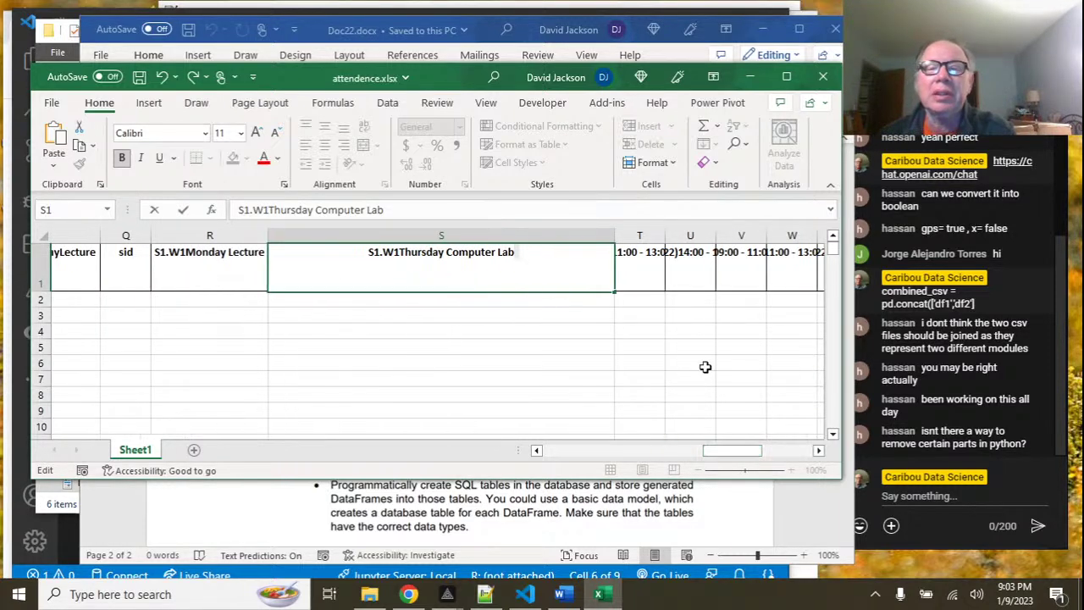
pyautogui.doubleClick(614, 232)
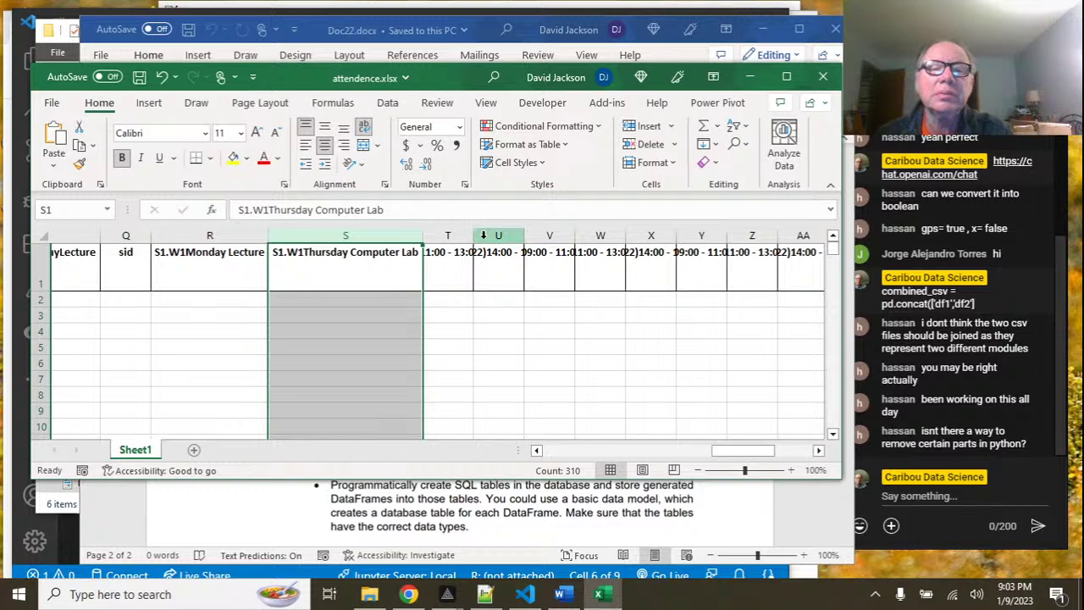
pyautogui.moveTo(470, 236); pyautogui.dragTo(470, 236)
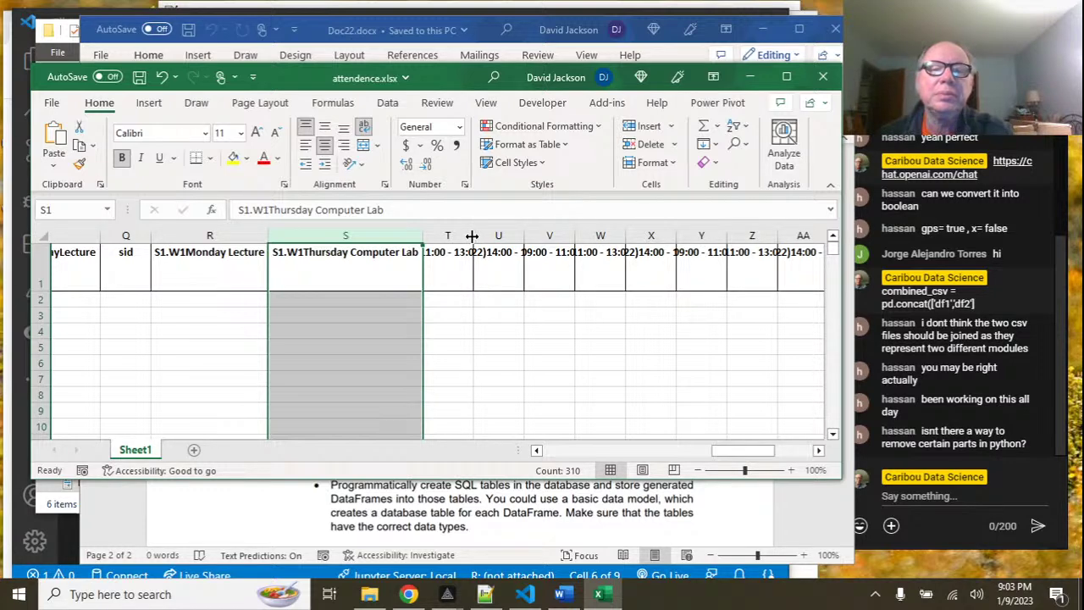
# Remove the spaces from the header in cell S1 so it reads S1.W1ThursdayComputerLab.
pyautogui.click(380, 255)
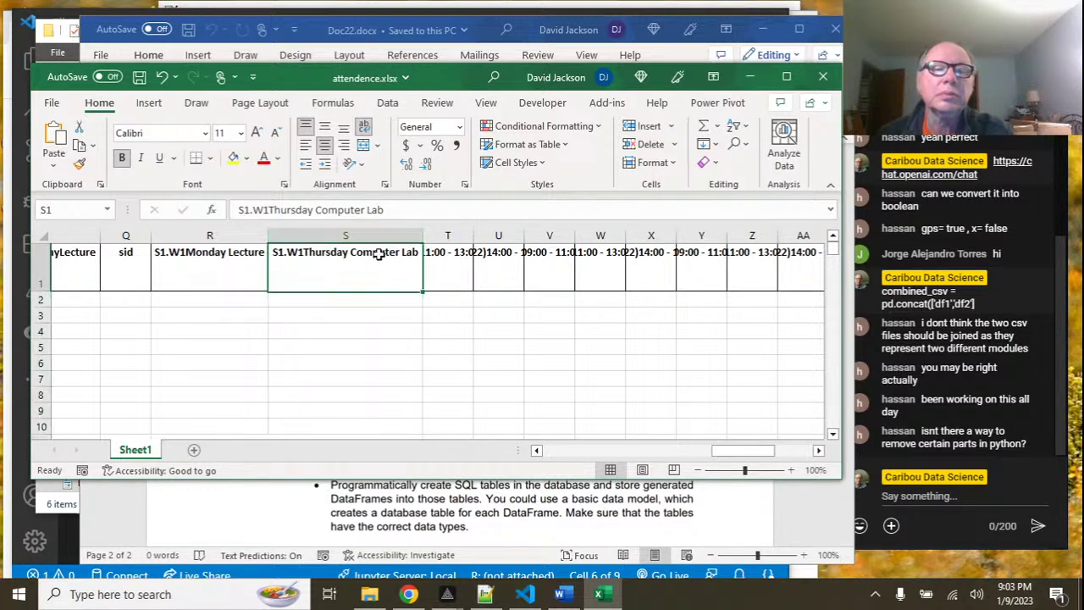
pyautogui.click(320, 210)
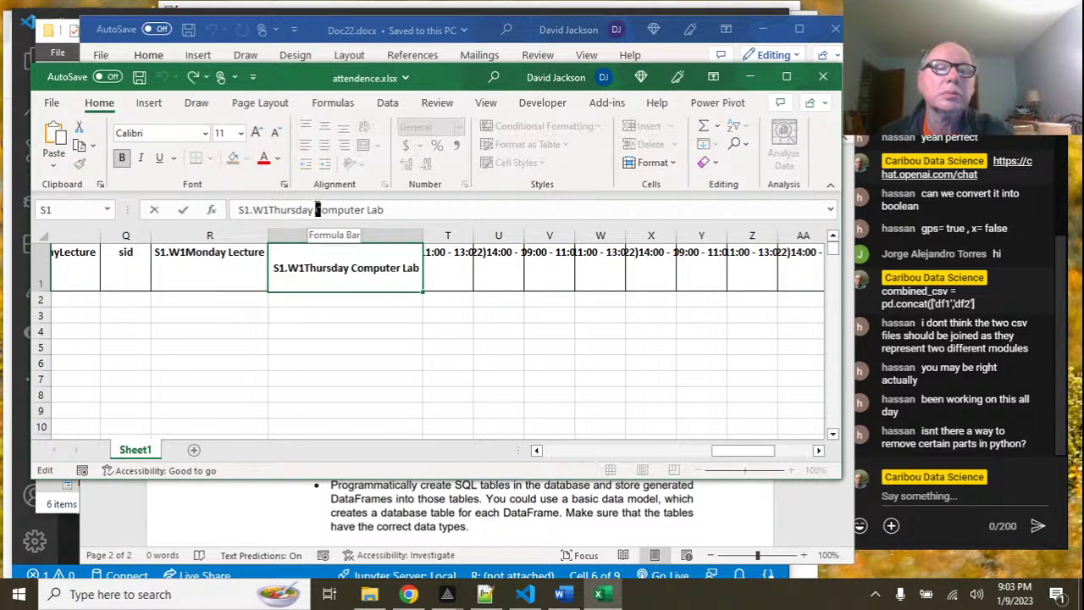
pyautogui.press('BackSpace')
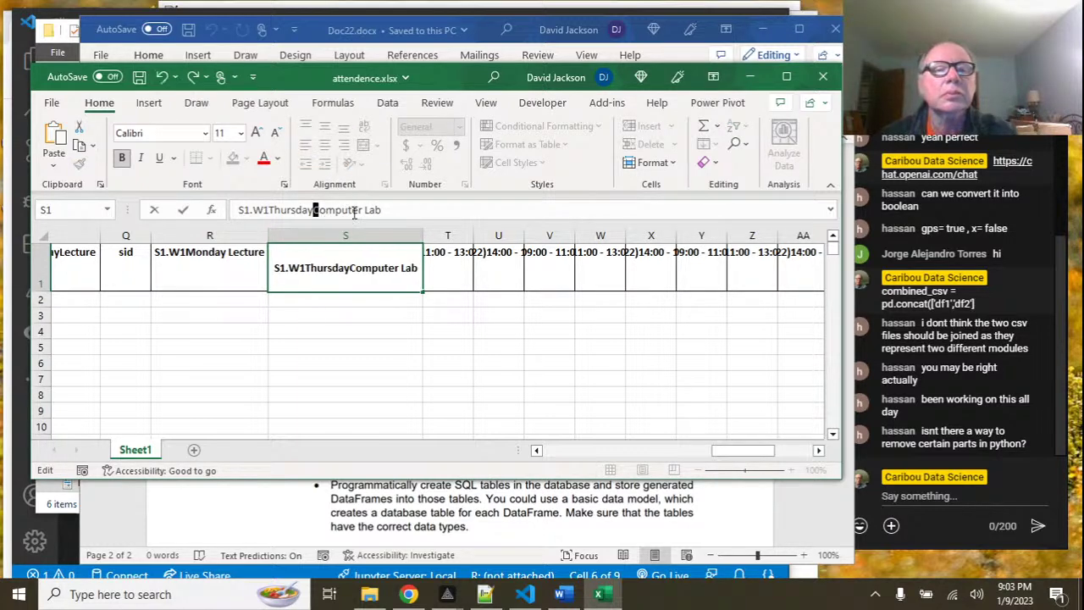
pyautogui.click(366, 210)
pyautogui.press('BackSpace')
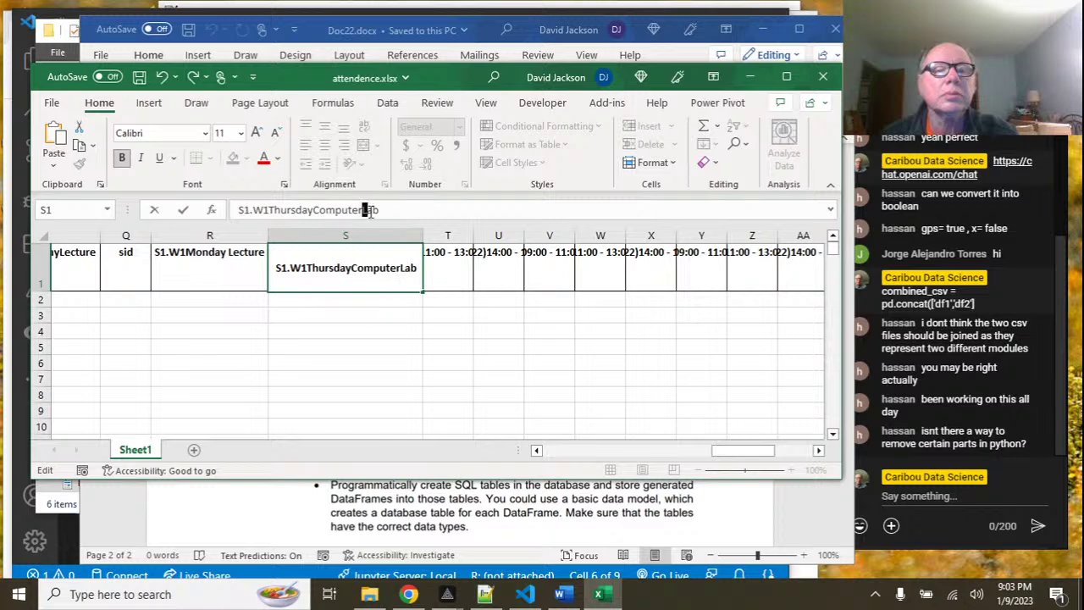
# Auto-fit column T and open the multi-line header in cell T1 for editing.
pyautogui.click(468, 236)
pyautogui.doubleClick(472, 235)
pyautogui.click(473, 252)
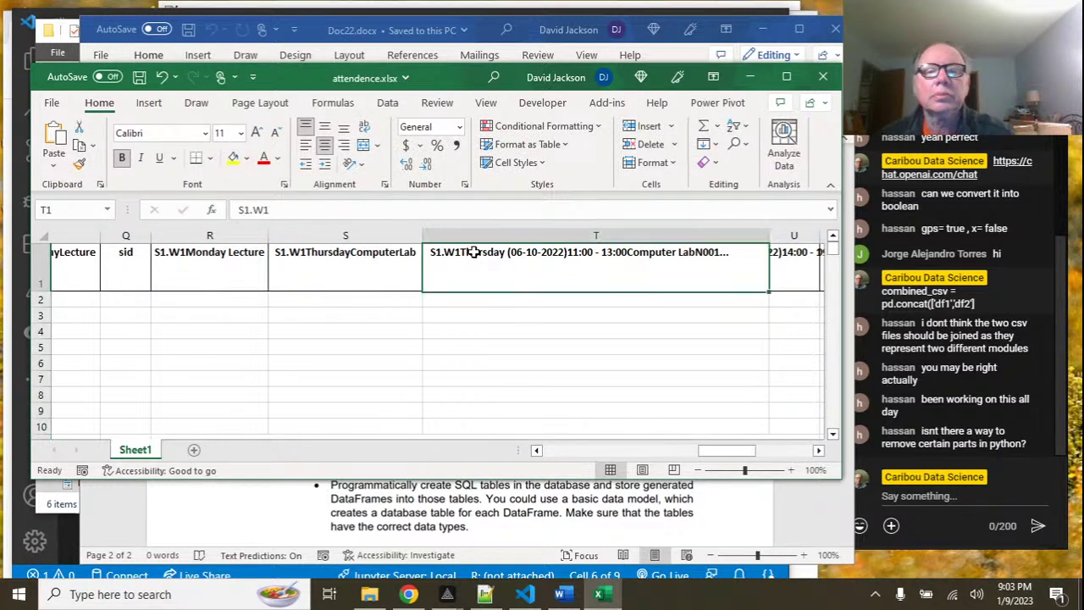
pyautogui.doubleClick(473, 252)
pyautogui.moveTo(592, 268); pyautogui.dragTo(634, 283)
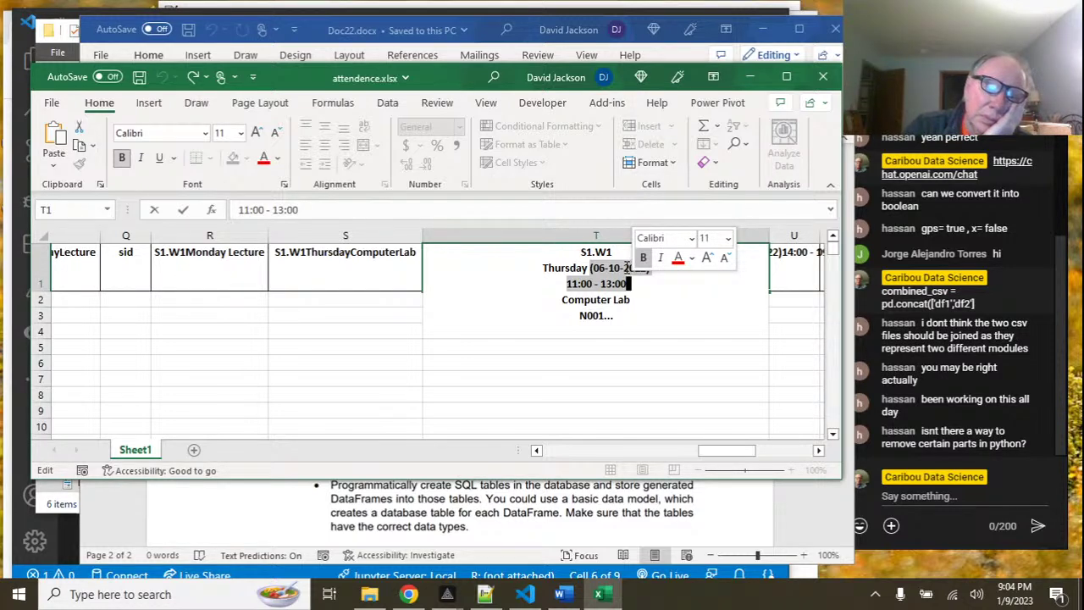
pyautogui.click(696, 303)
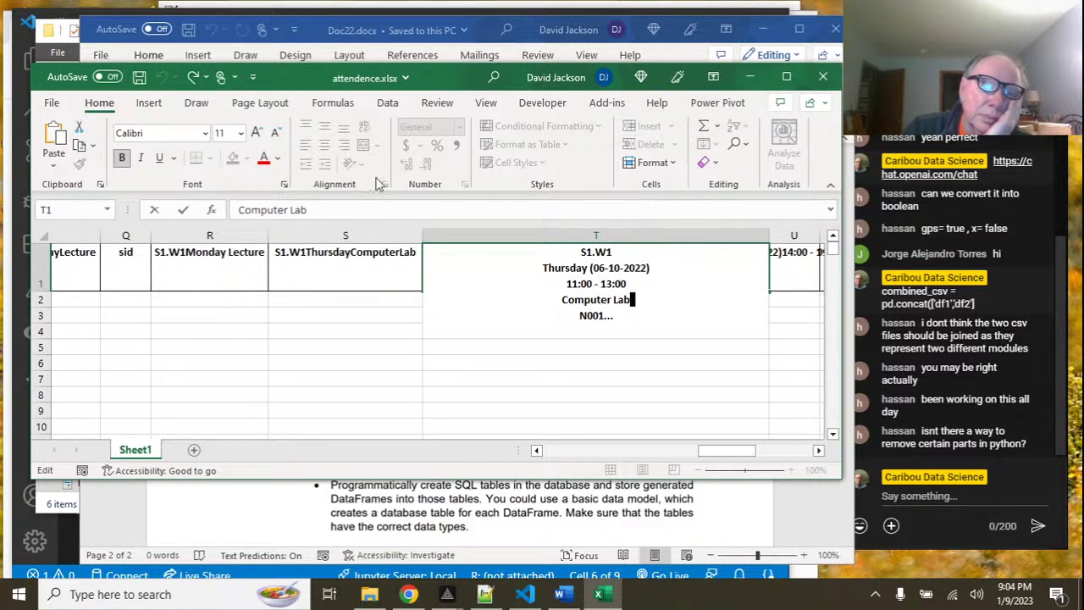
# Append 1 to the header in cell S1, making it S1.W1ThursdayComputerLab1.
pyautogui.click(337, 258)
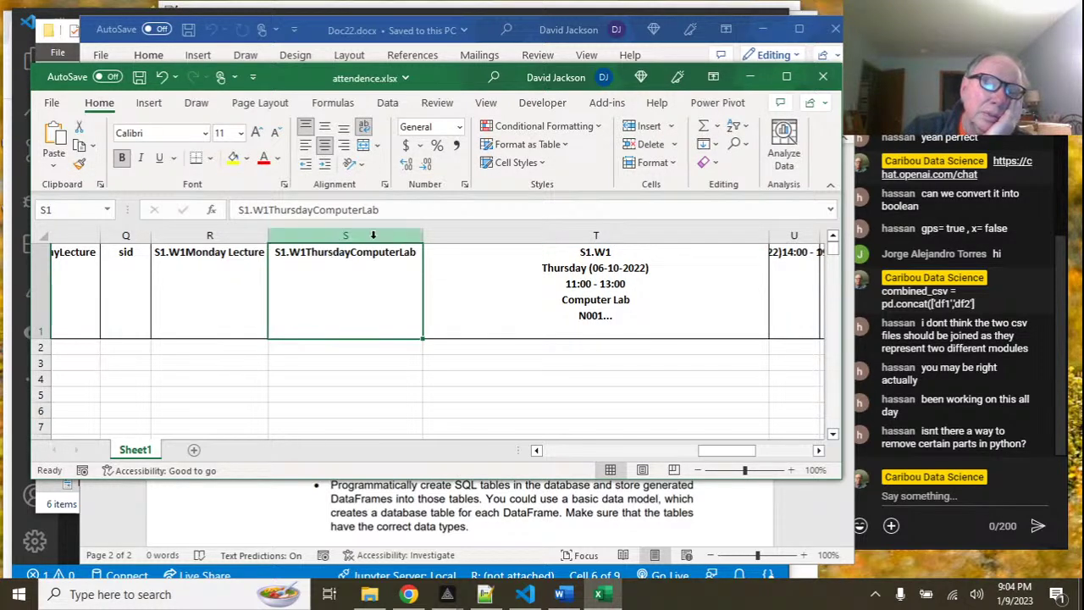
pyautogui.click(384, 212)
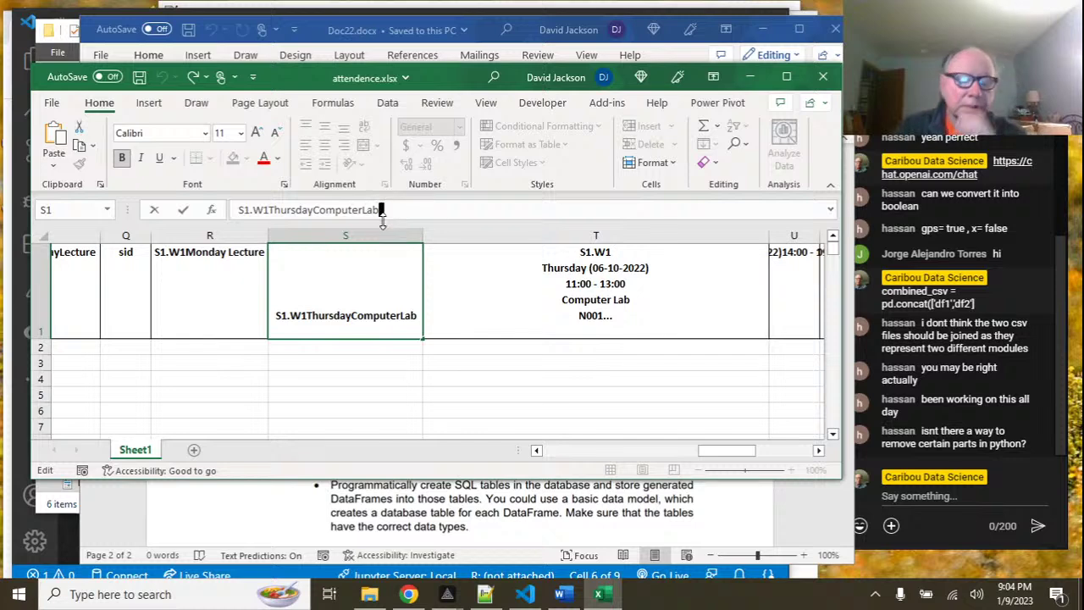
pyautogui.write('1')
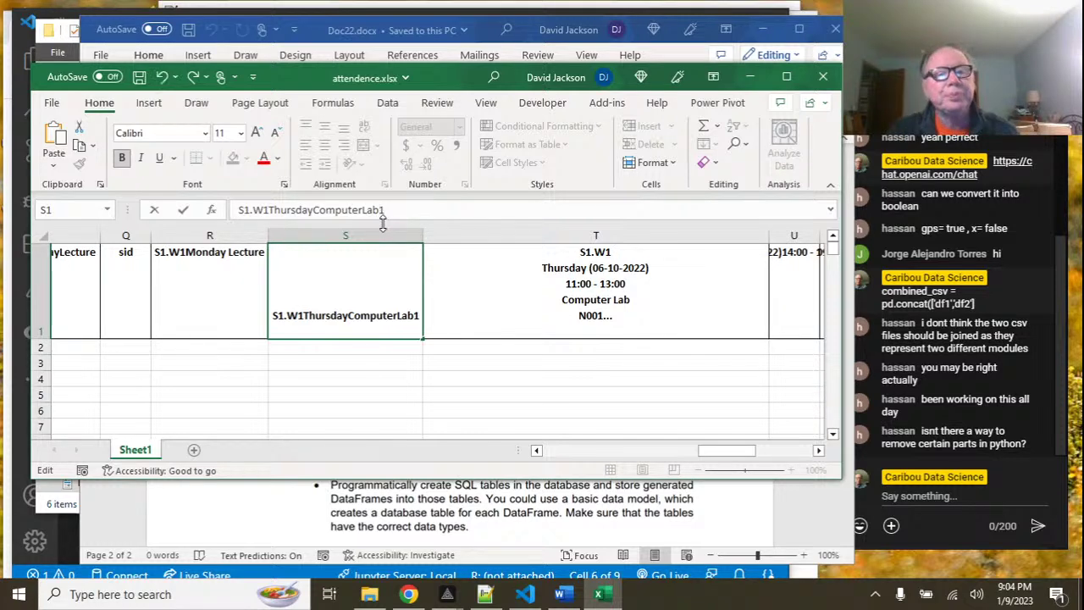
# Delete the date (06-10-2022) and the time 11:00 - 13:00 from the header in cell T1.
pyautogui.click(473, 318)
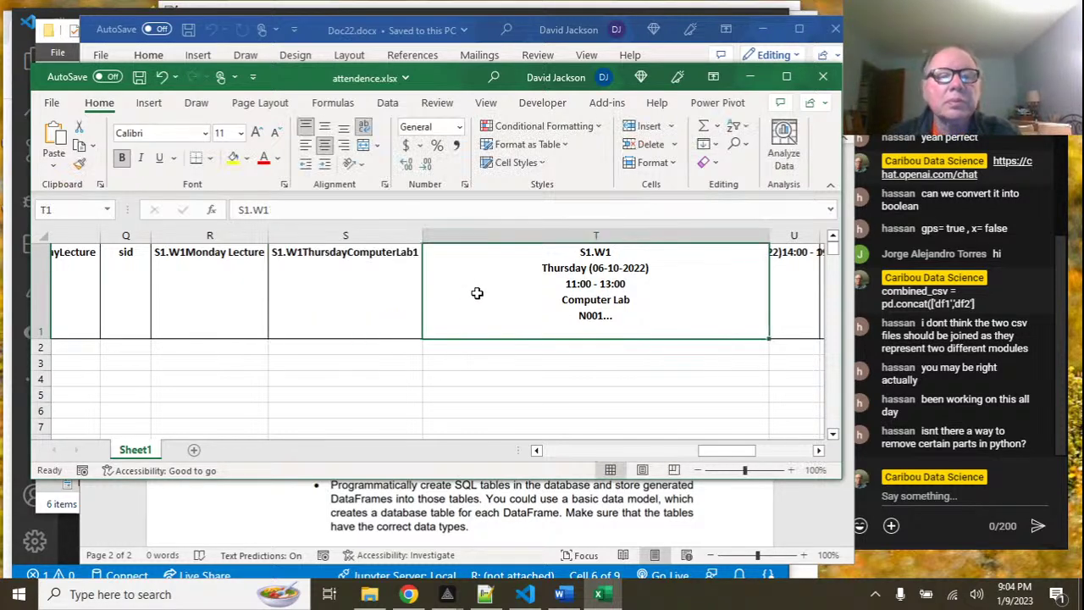
pyautogui.doubleClick(574, 268)
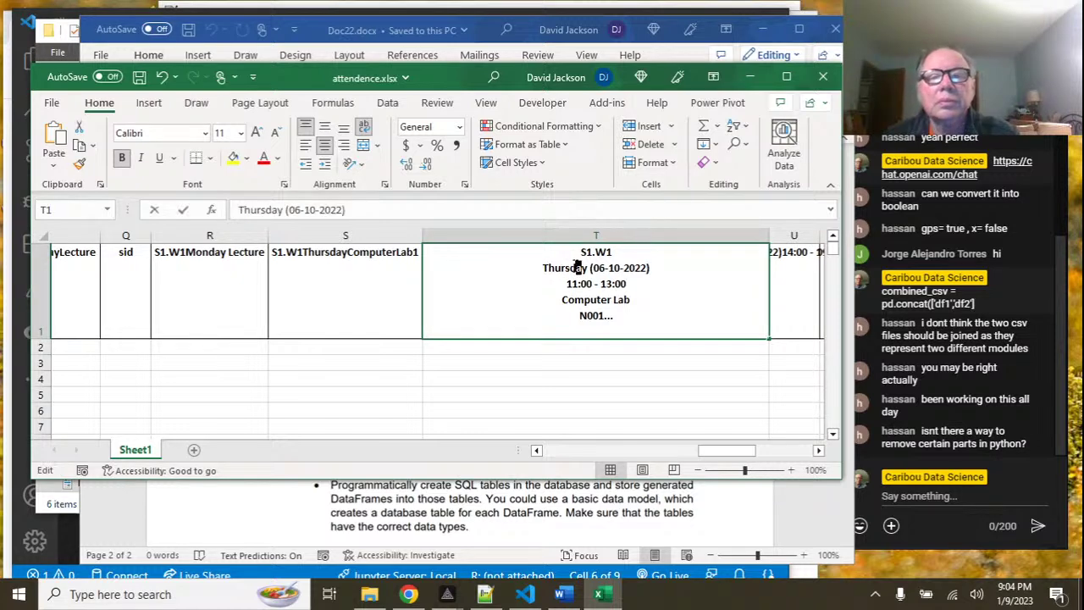
pyautogui.moveTo(576, 268); pyautogui.dragTo(638, 285)
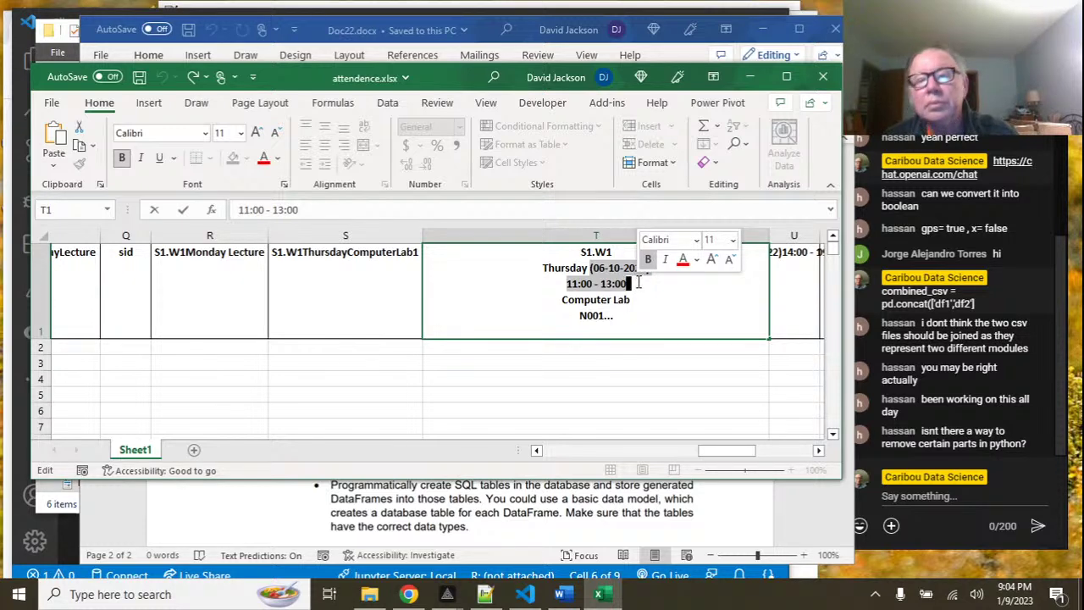
pyautogui.press('BackSpace')
# Join the week, day and session-type lines of the header in cell T1 into S1.W1ThursdayComputer Lab.
pyautogui.click(619, 251)
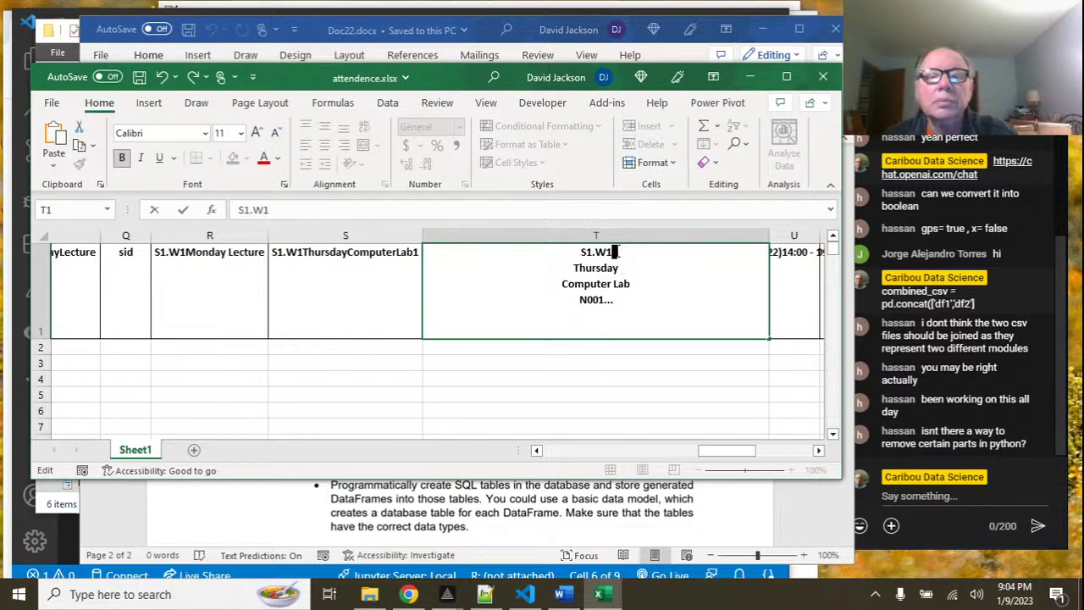
pyautogui.press('Delete')
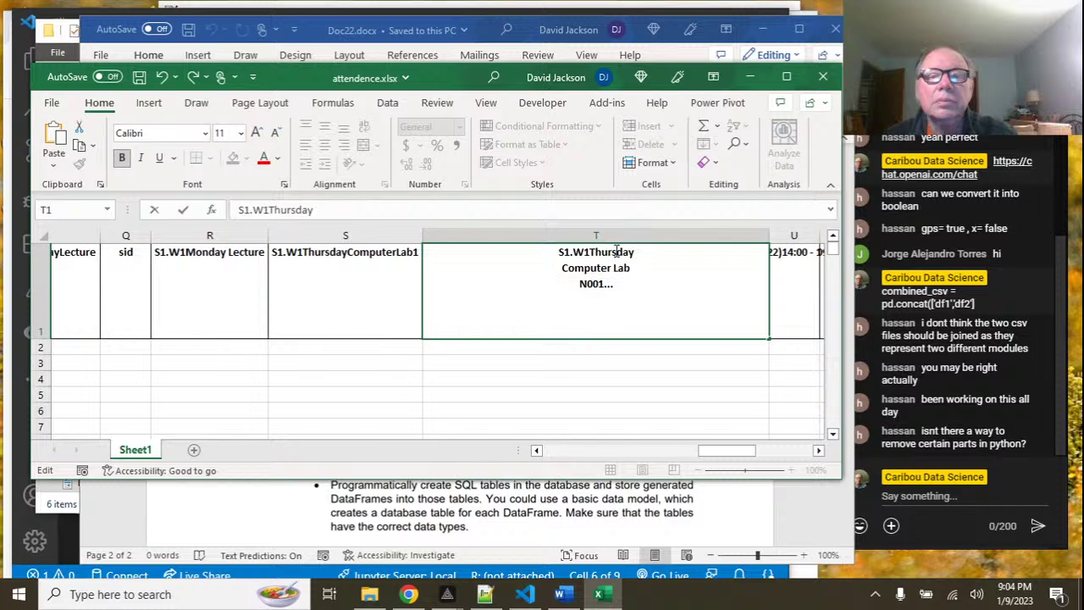
pyautogui.press('Delete')
# Join the room code line to the header in cell T1 and remove its trailing dots, giving S1.W1ThursdayComputer LabN001.
pyautogui.click(674, 253)
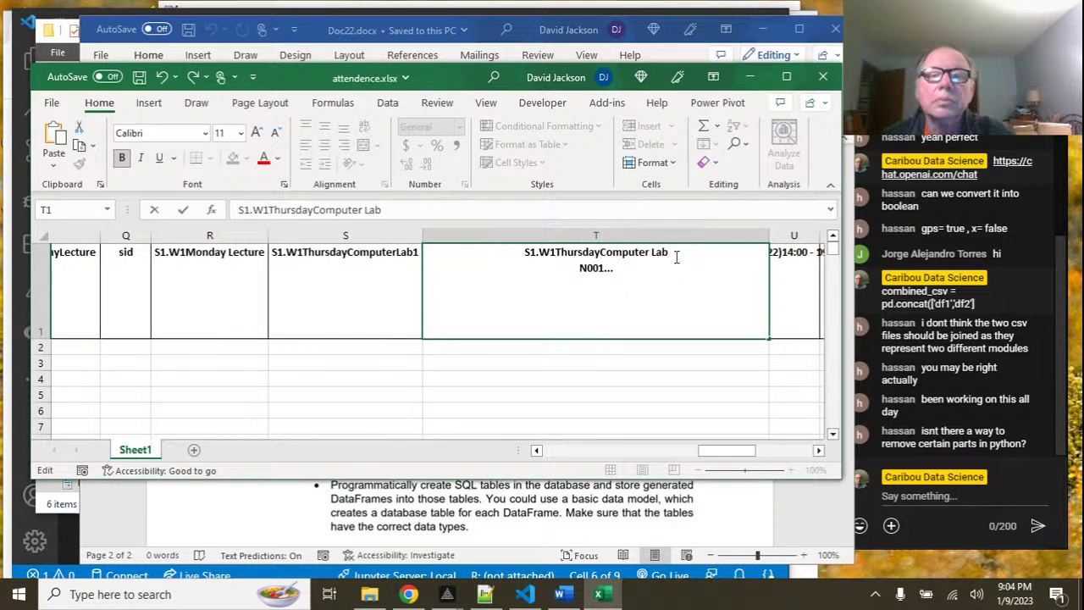
pyautogui.press('Delete')
pyautogui.hotkey('shift', 'Right')
pyautogui.hotkey('shift', 'Right')
pyautogui.click(688, 254)
pyautogui.press('BackSpace')
pyautogui.press('BackSpace')
pyautogui.press('BackSpace')
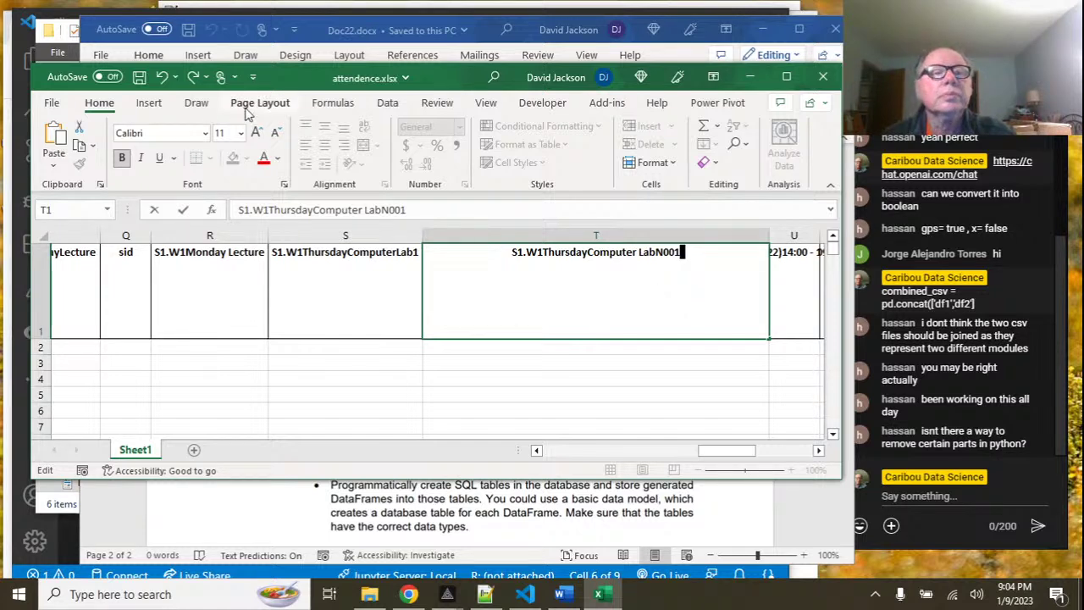
# Save the workbook and auto-fit the width of column T.
pyautogui.click(139, 78)
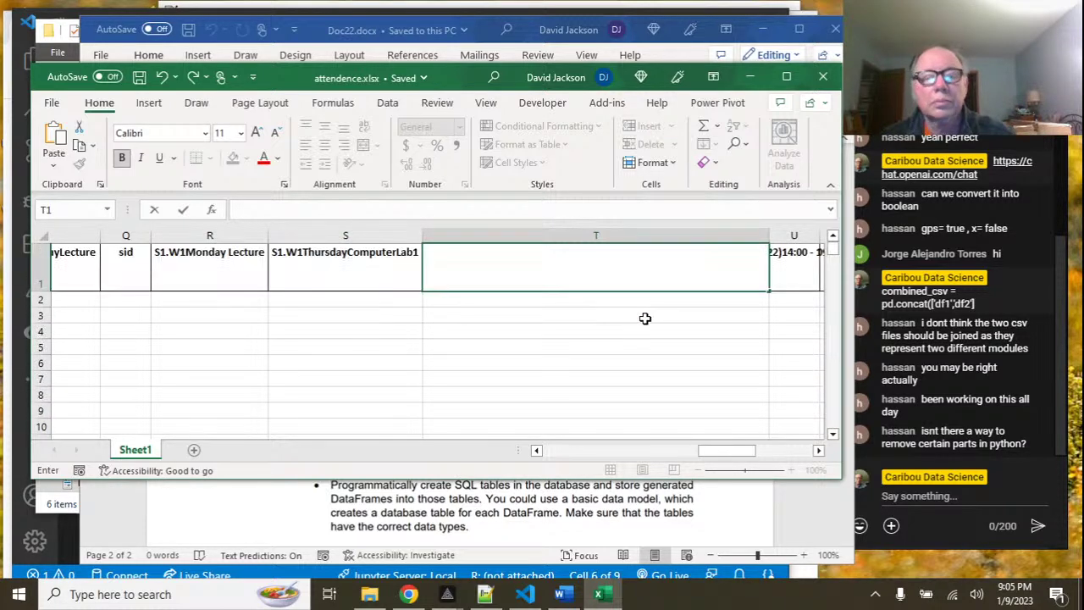
pyautogui.press('Escape')
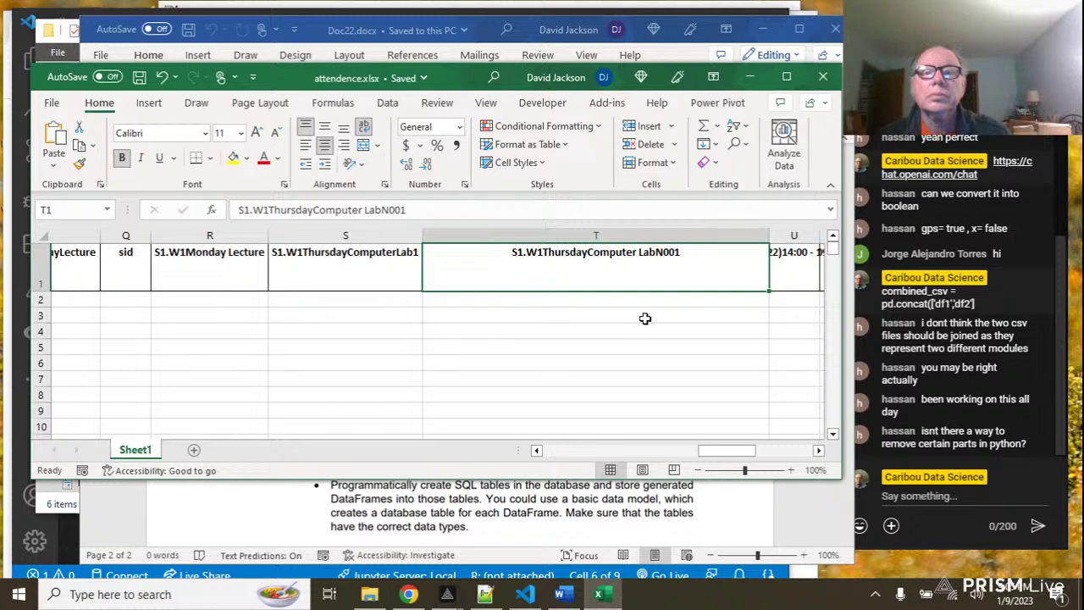
pyautogui.click(645, 318)
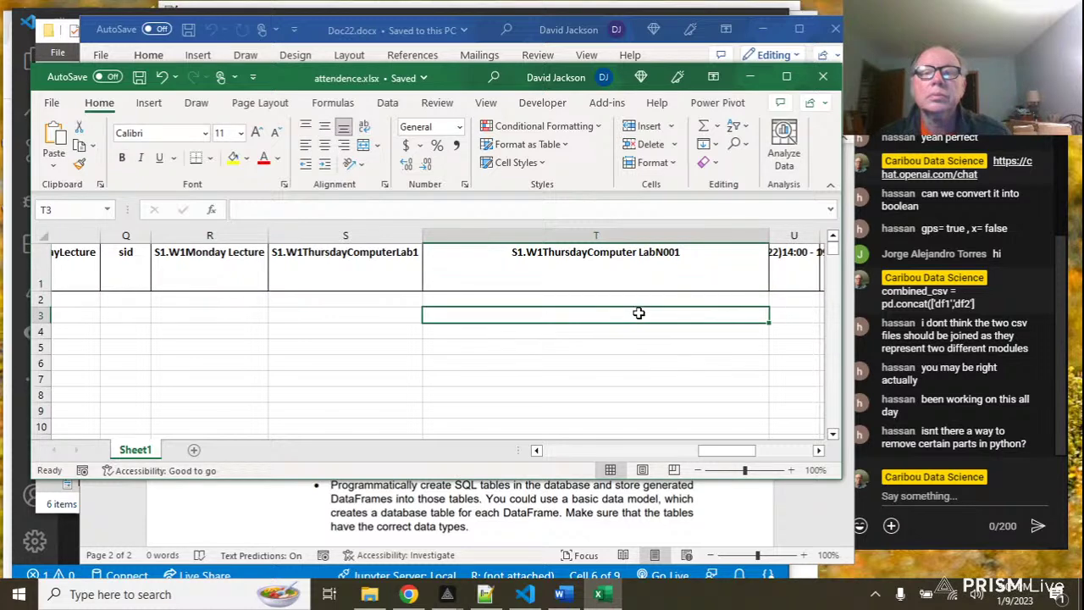
pyautogui.doubleClick(768, 230)
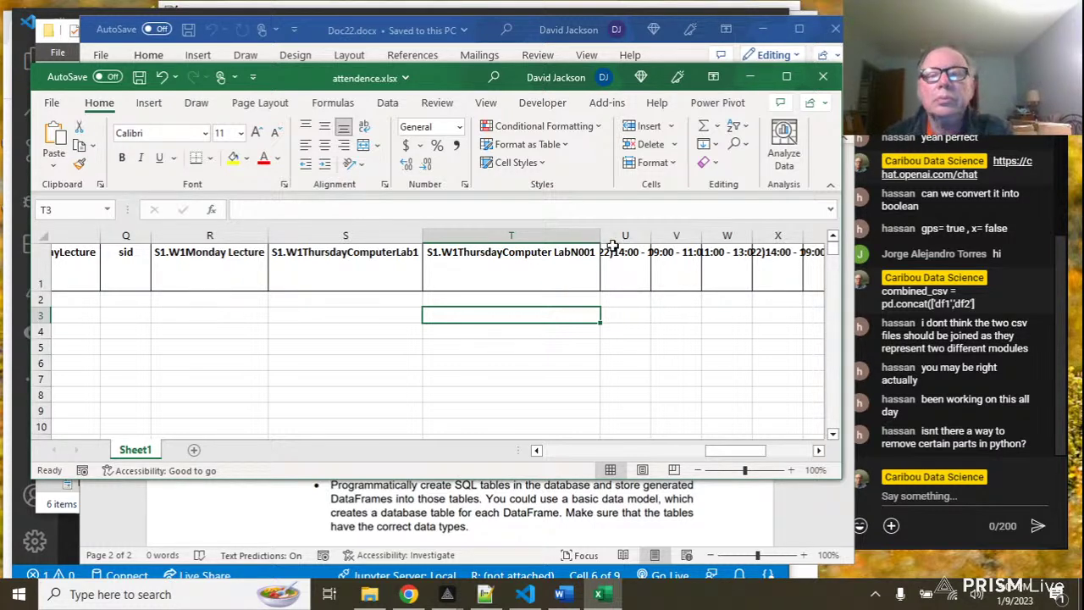
# Auto-fit column U and delete the date (10-10-2022) and the time 14:00 - 16:00 from the header in cell U1.
pyautogui.moveTo(727, 457)
pyautogui.mouseDown()
pyautogui.moveTo(812, 453)
pyautogui.moveTo(742, 451)
pyautogui.mouseUp()
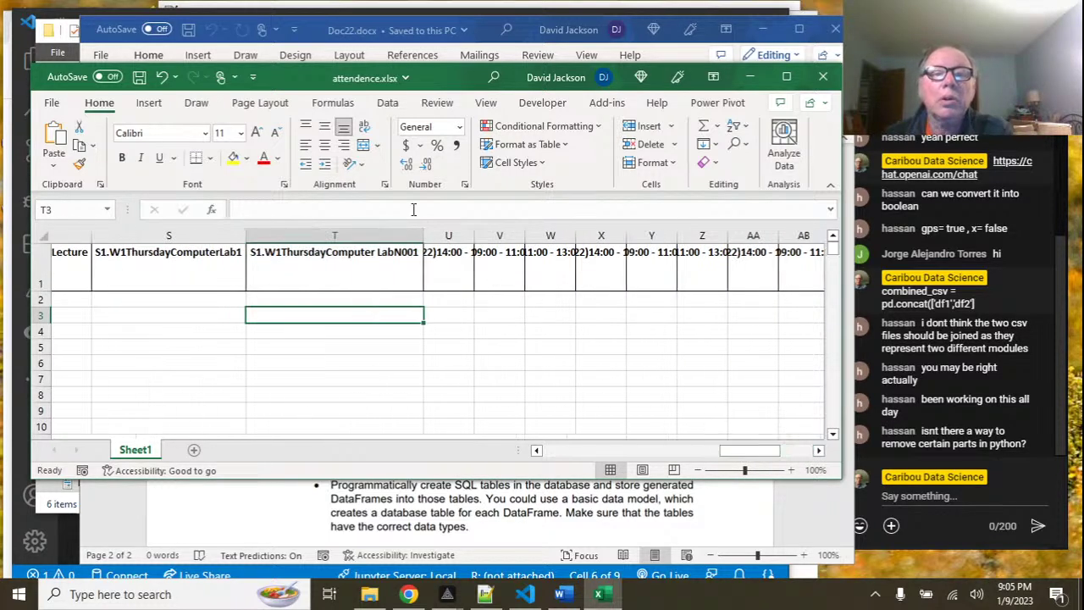
pyautogui.doubleClick(473, 234)
pyautogui.doubleClick(480, 253)
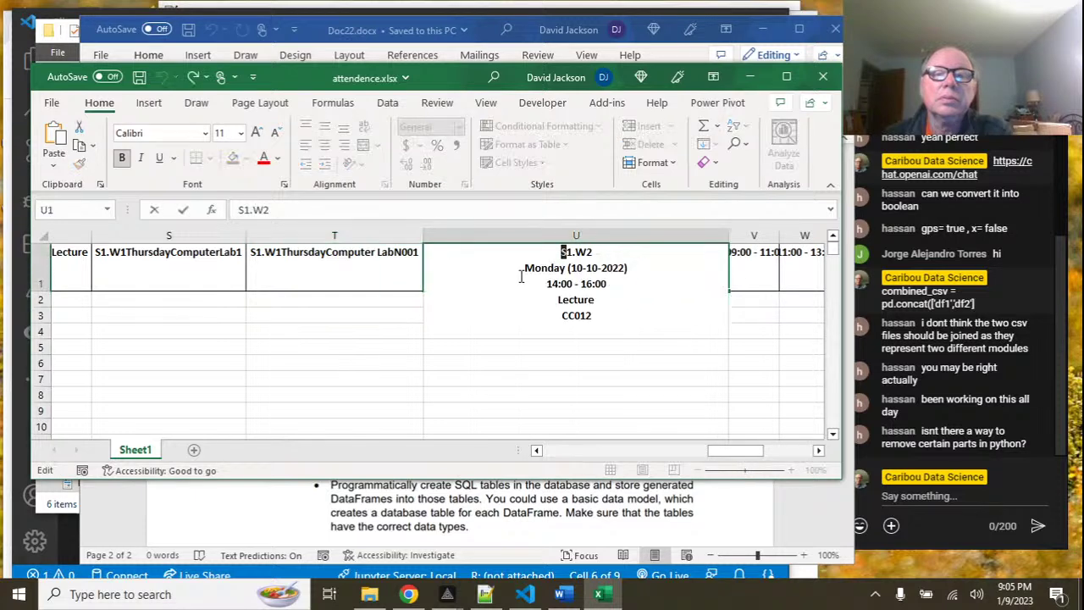
pyautogui.moveTo(547, 284); pyautogui.dragTo(609, 286)
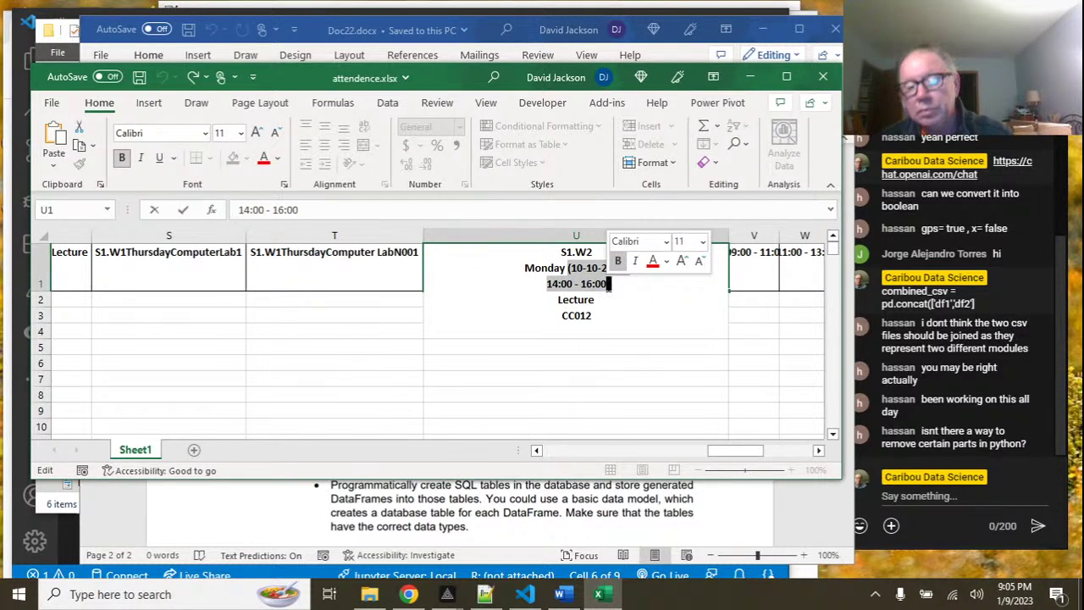
pyautogui.press('BackSpace')
pyautogui.press('BackSpace')
# Join the remaining lines of the header in cell U1 into the single line S1.W2MondayLectureCC012.
pyautogui.press('Up')
pyautogui.press('Delete')
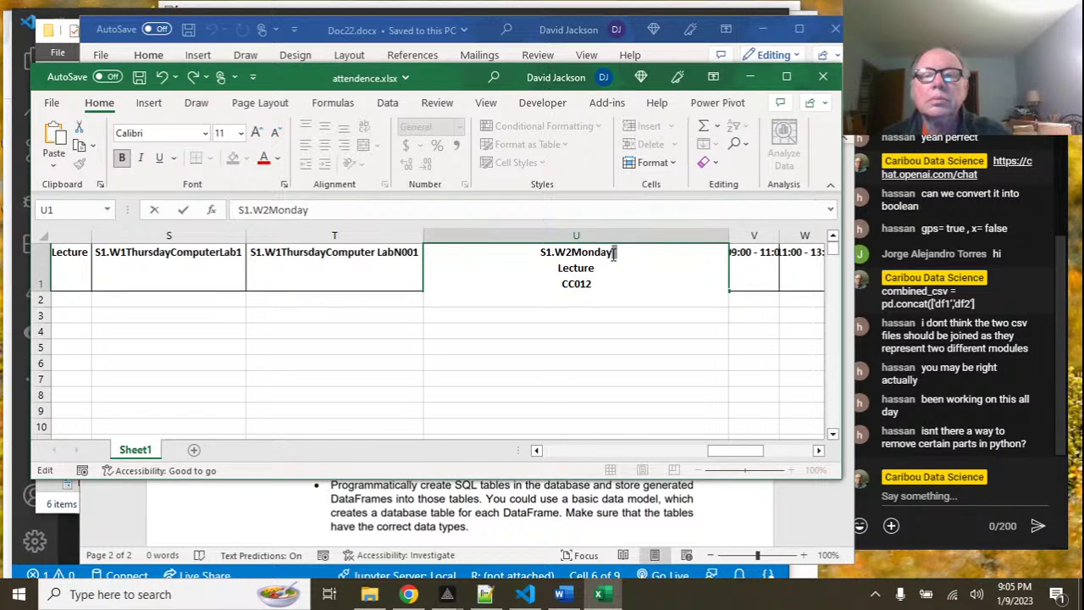
pyautogui.press('Delete')
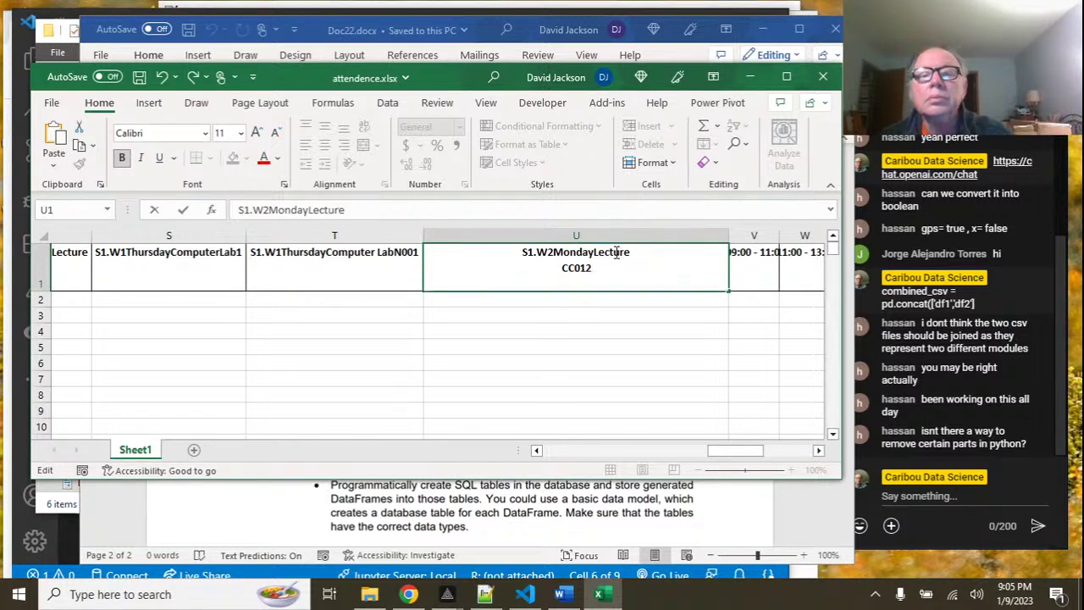
pyautogui.press('Delete')
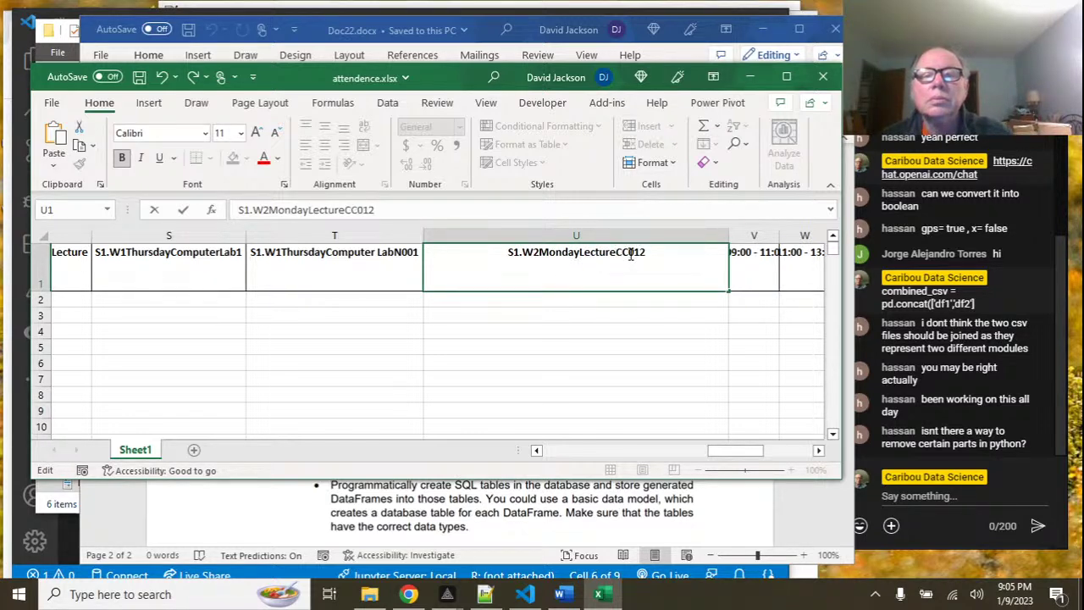
# Delete the room code CC012 from cell U1, leaving S1.W2MondayLecture, and auto-fit the width of column U.
pyautogui.click(647, 252)
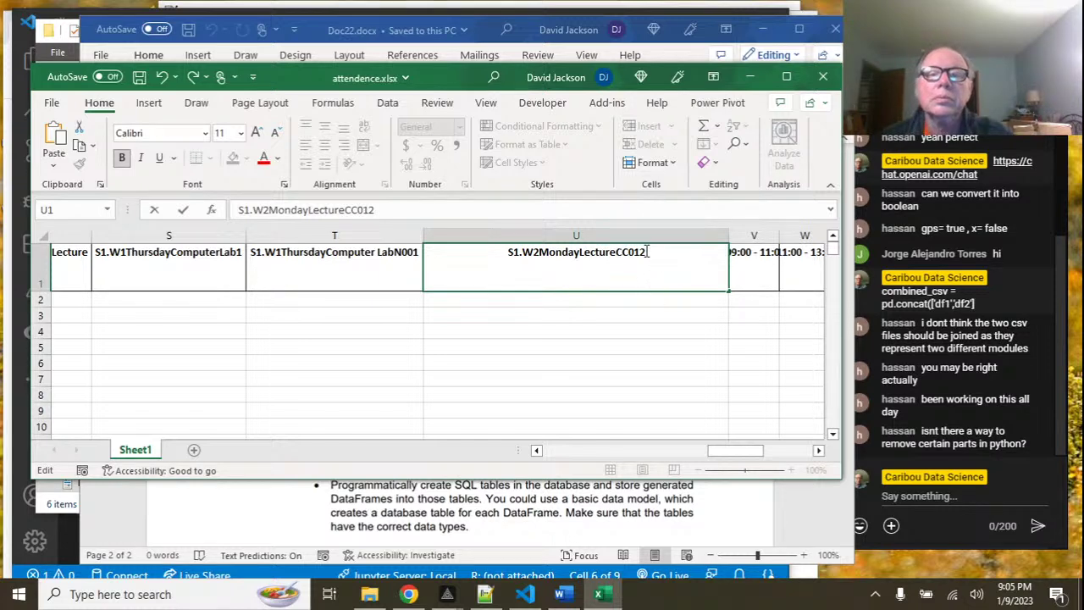
pyautogui.press('BackSpace')
pyautogui.press('BackSpace')
pyautogui.press('BackSpace')
pyautogui.press('BackSpace')
pyautogui.press('BackSpace')
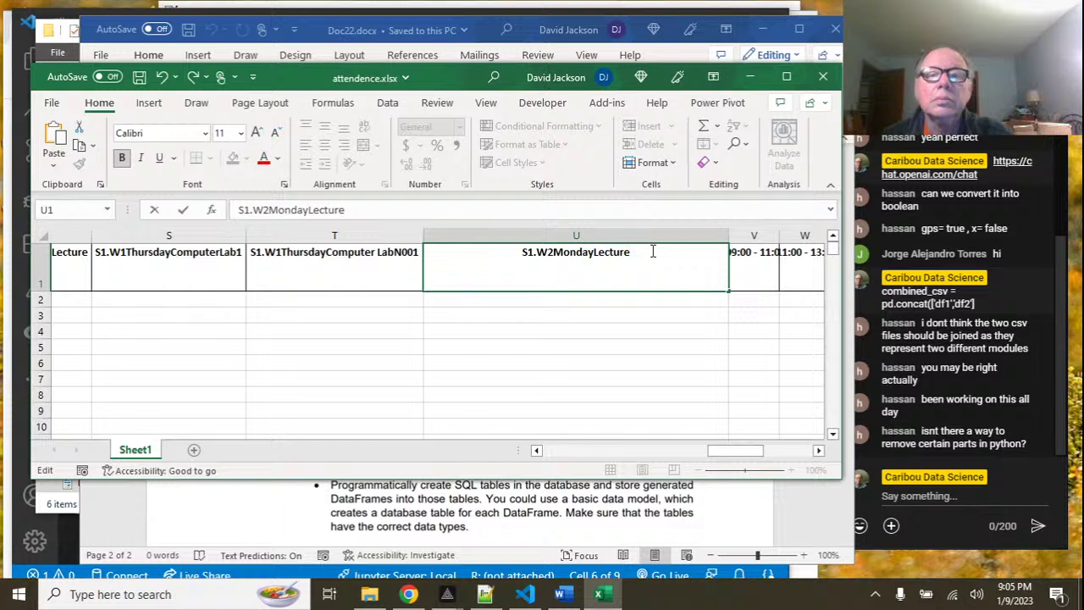
pyautogui.moveTo(719, 454); pyautogui.dragTo(743, 453)
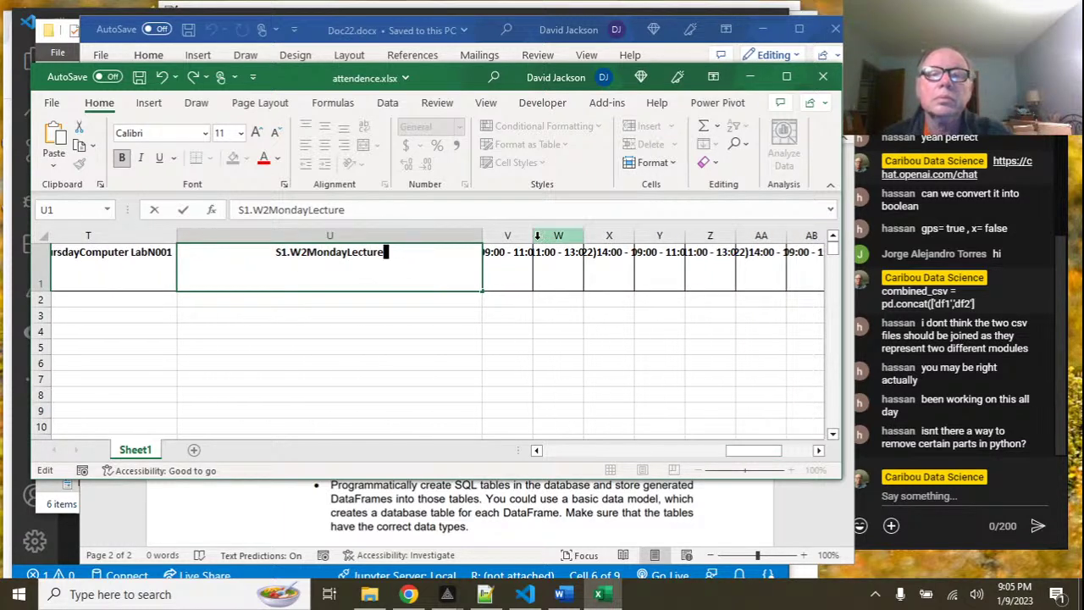
pyautogui.doubleClick(482, 235)
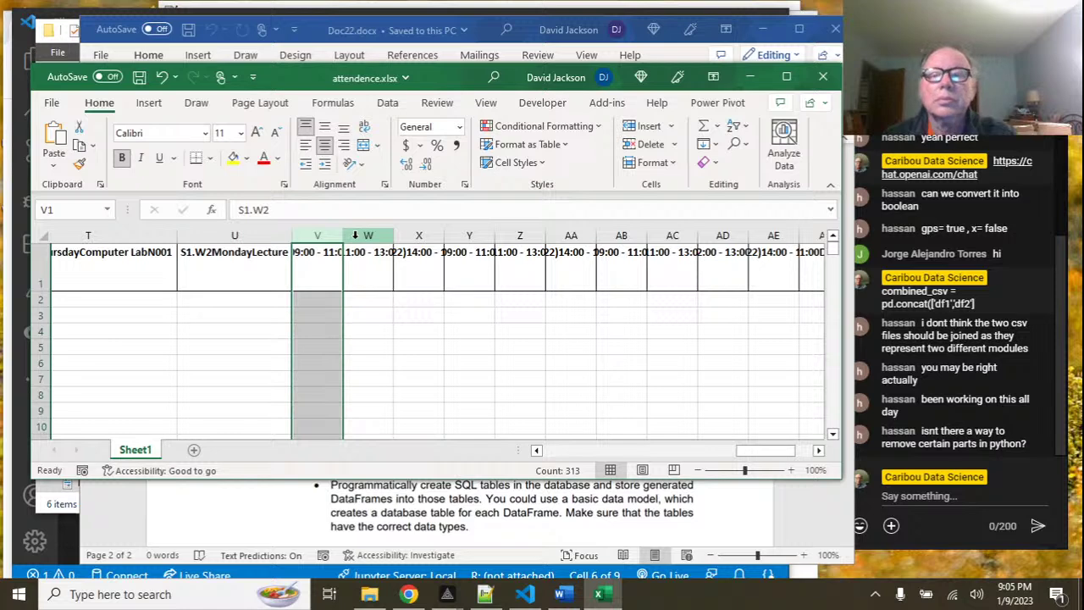
# Auto-fit column V and remove the leading spaces before S1.W2 in the header in cell V1.
pyautogui.doubleClick(343, 236)
pyautogui.doubleClick(394, 266)
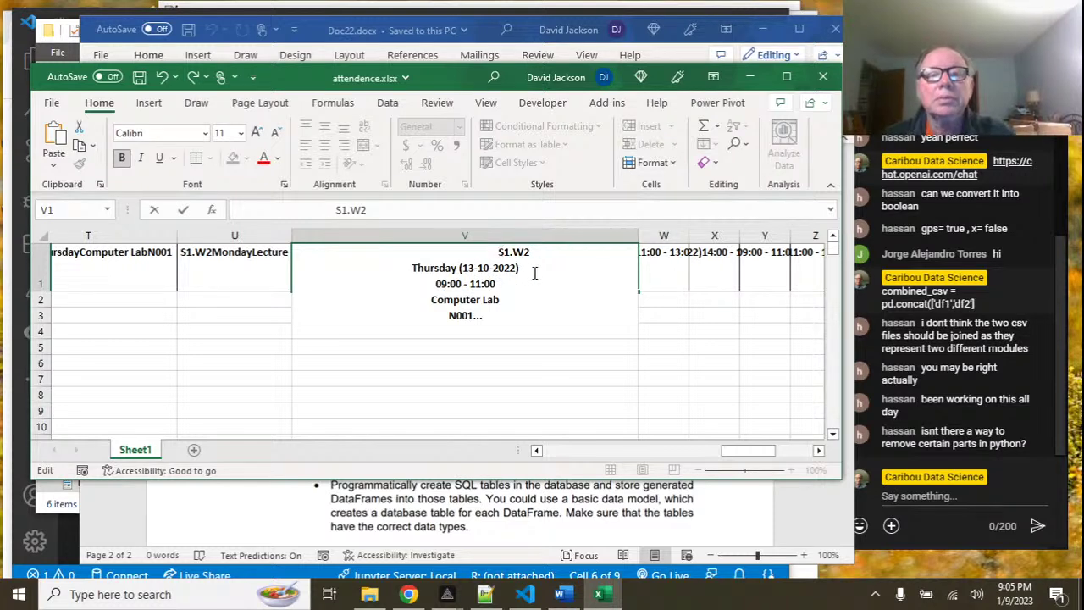
pyautogui.press('BackSpace')
pyautogui.press('BackSpace')
pyautogui.press('BackSpace')
pyautogui.press('BackSpace')
pyautogui.press('BackSpace')
pyautogui.press('BackSpace')
pyautogui.press('BackSpace')
pyautogui.press('BackSpace')
pyautogui.press('BackSpace')
pyautogui.press('BackSpace')
pyautogui.press('BackSpace')
pyautogui.press('BackSpace')
pyautogui.press('BackSpace')
pyautogui.press('BackSpace')
pyautogui.press('BackSpace')
pyautogui.press('BackSpace')
pyautogui.press('BackSpace')
pyautogui.press('BackSpace')
pyautogui.press('BackSpace')
pyautogui.press('BackSpace')
pyautogui.press('BackSpace')
pyautogui.press('BackSpace')
pyautogui.press('BackSpace')
pyautogui.press('BackSpace')
pyautogui.press('BackSpace')
pyautogui.press('BackSpace')
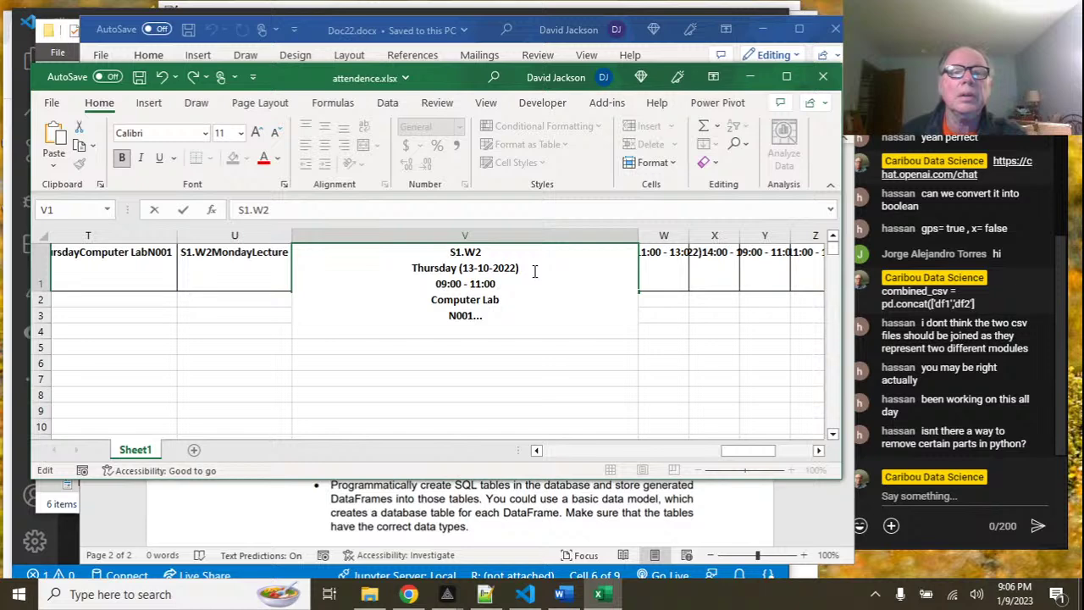
# Delete the date and time from cell V1 and join its week, day and session-type lines into S1.W2ThursdayComputer Lab.
pyautogui.moveTo(459, 268); pyautogui.dragTo(496, 280)
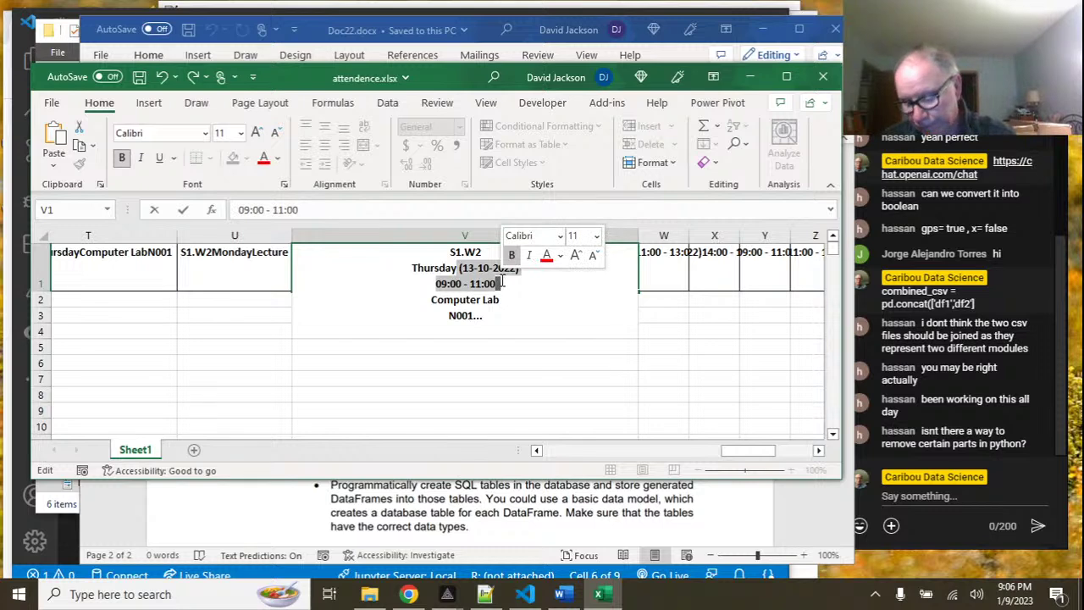
pyautogui.press('Delete')
pyautogui.click(483, 252)
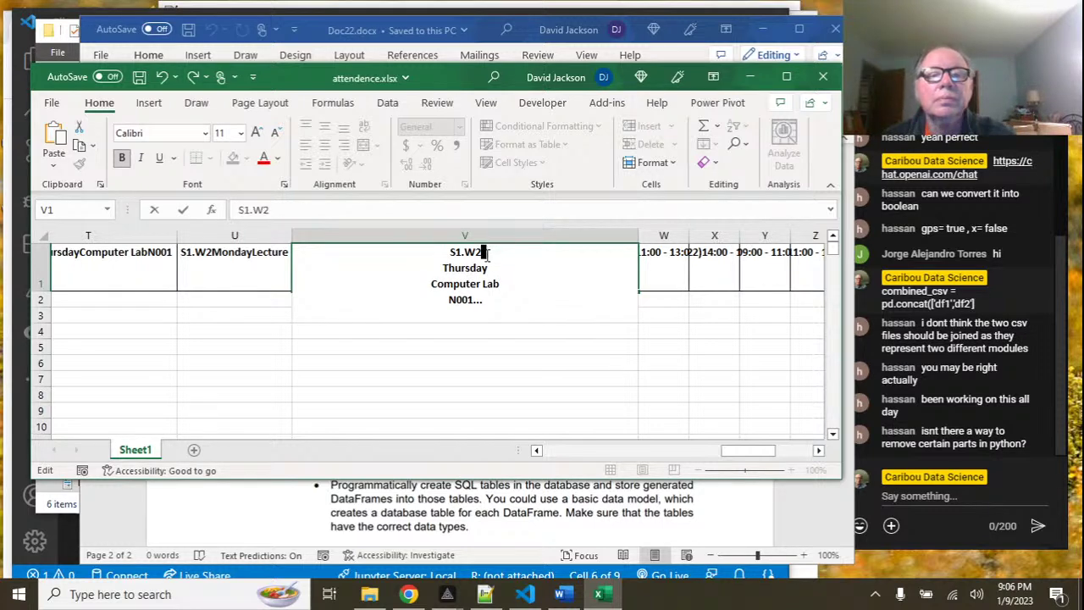
pyautogui.press('Delete')
pyautogui.click(504, 253)
pyautogui.press('Delete')
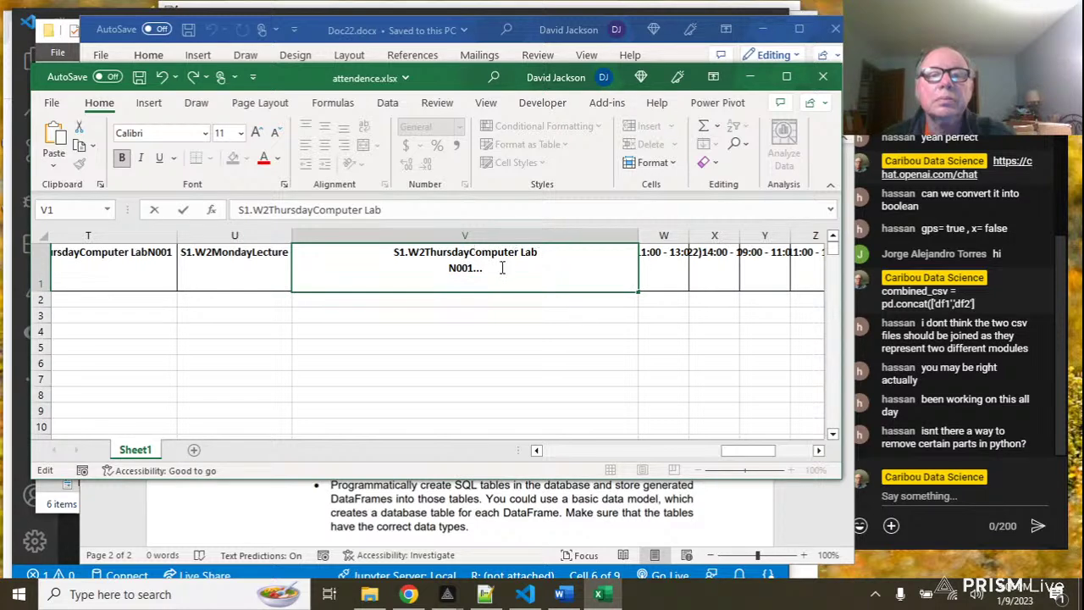
# Delete the room code N001... from the header in cell V1 and auto-fit the width of column V.
pyautogui.click(502, 263)
pyautogui.press('BackSpace')
pyautogui.press('BackSpace')
pyautogui.press('BackSpace')
pyautogui.press('BackSpace')
pyautogui.press('BackSpace')
pyautogui.press('BackSpace')
pyautogui.press('BackSpace')
pyautogui.press('BackSpace')
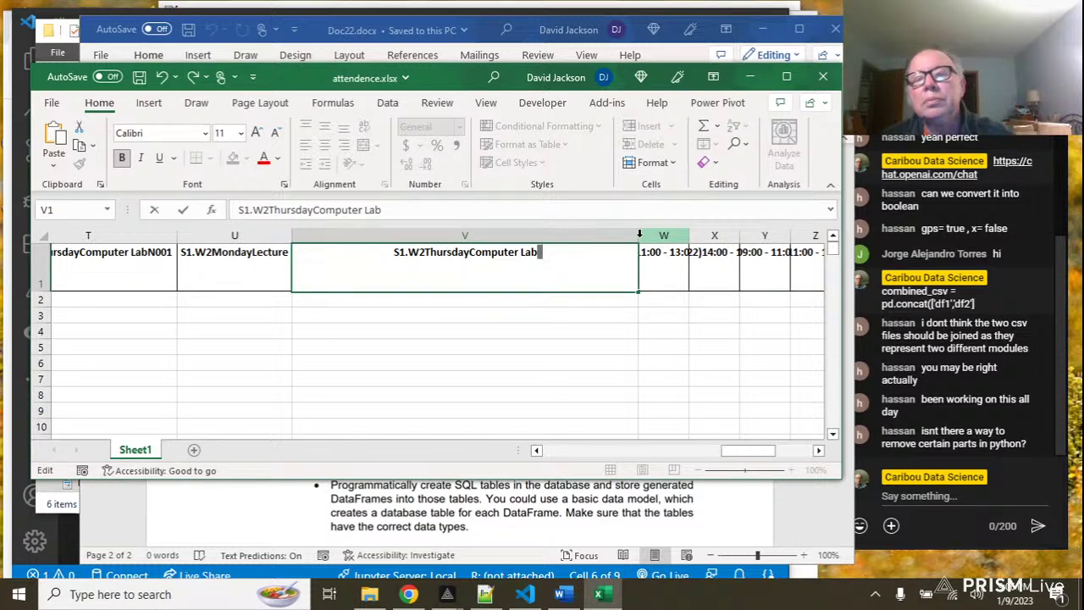
pyautogui.doubleClick(639, 234)
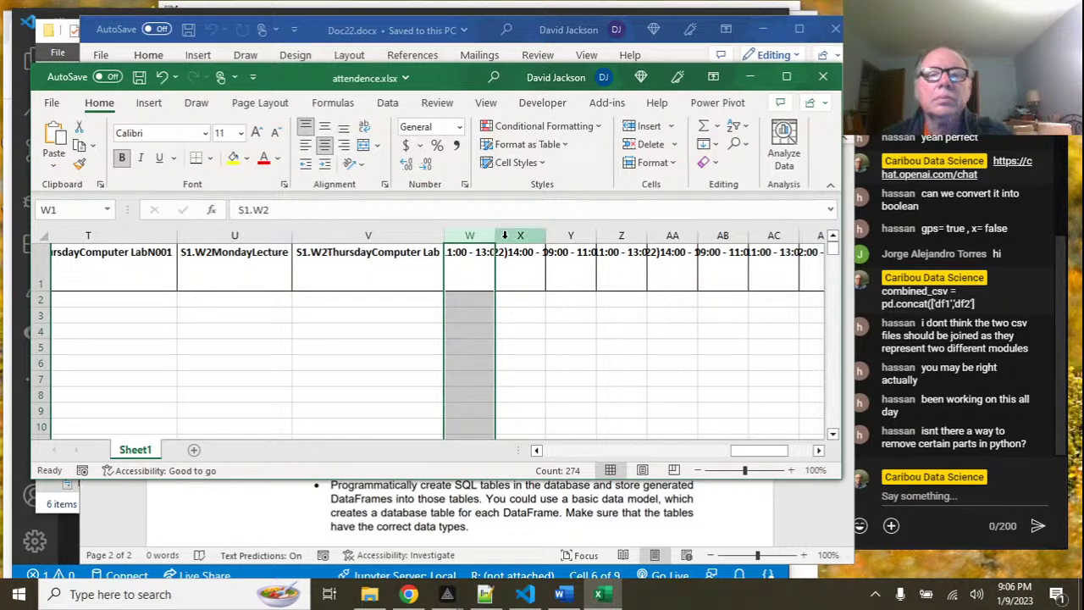
# Auto-fit column W and delete the date (13-10-2022) and the time 11:00 - 13:00 from the header in cell W1.
pyautogui.doubleClick(495, 235)
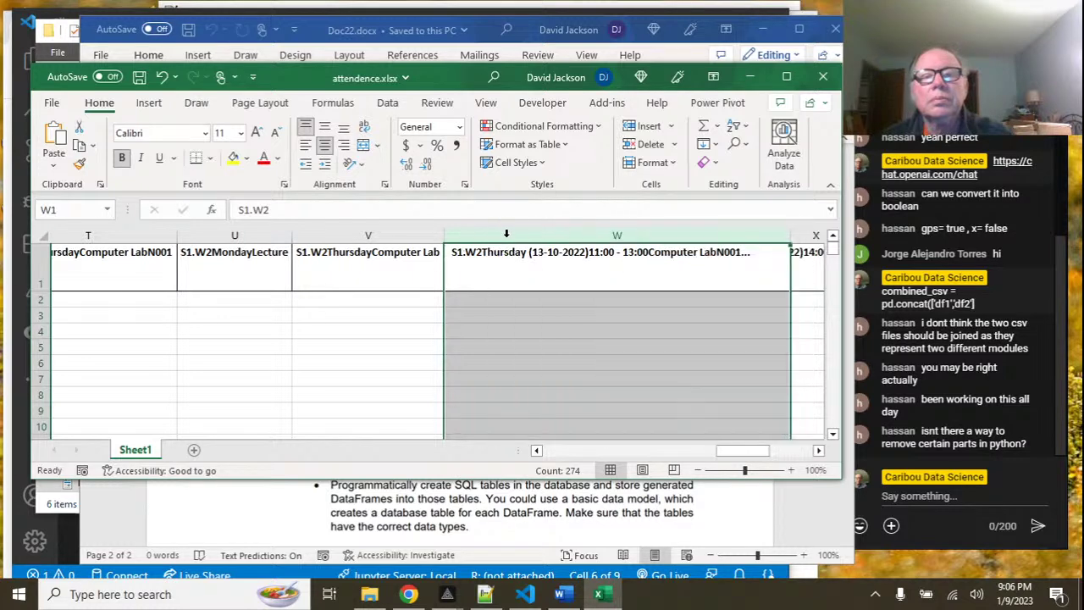
pyautogui.doubleClick(532, 256)
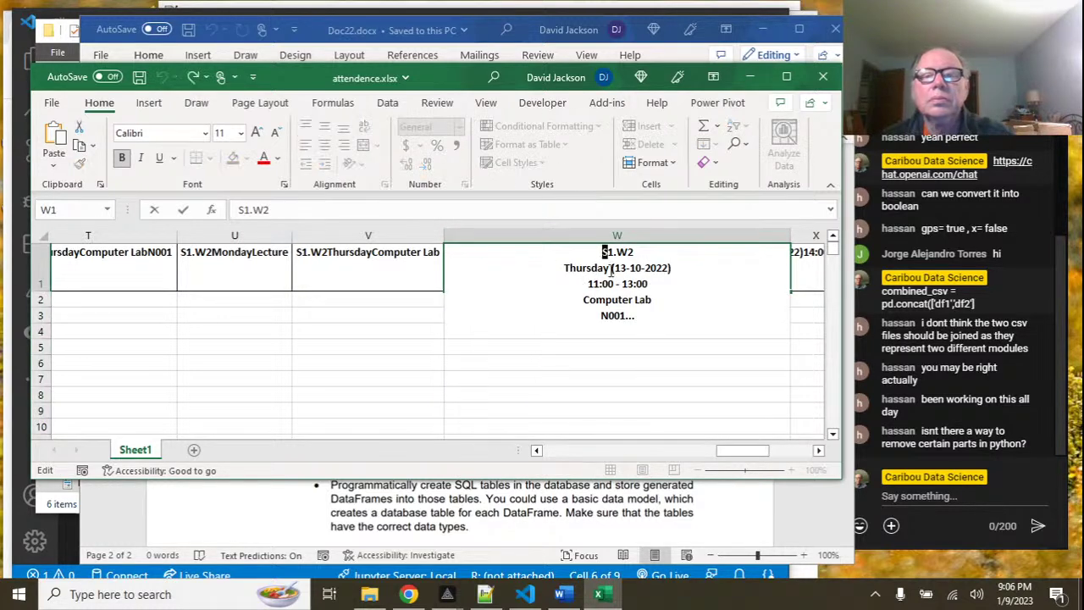
pyautogui.moveTo(612, 267); pyautogui.dragTo(655, 284)
pyautogui.press('Delete')
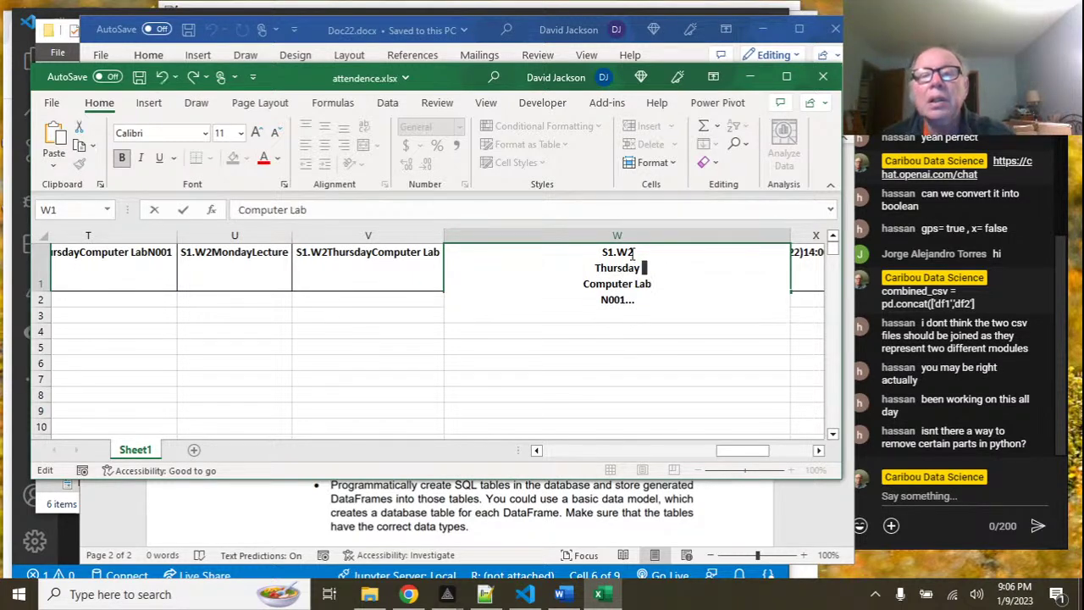
# Join the week, day and session-type lines of the header in cell W1 into S1.W2ThursdayComputer Lab.
pyautogui.click(641, 254)
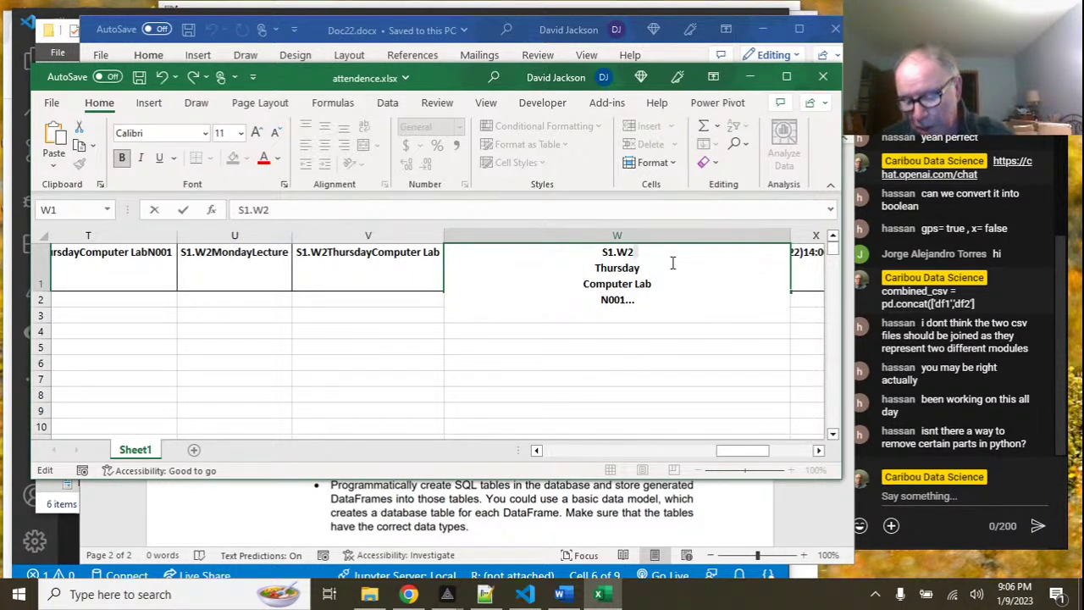
pyautogui.press('Delete')
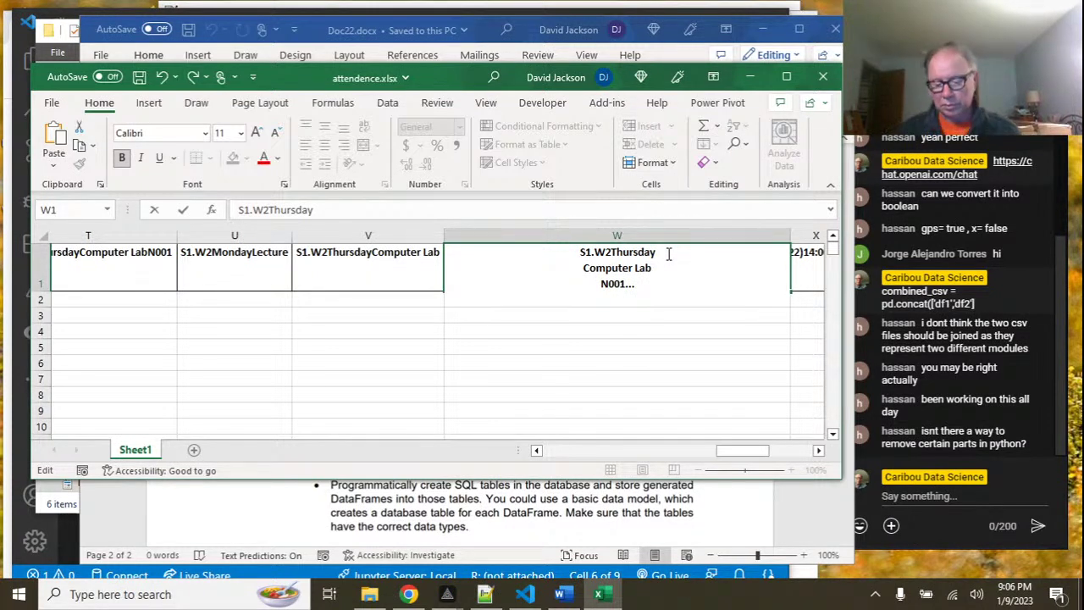
pyautogui.press('Delete')
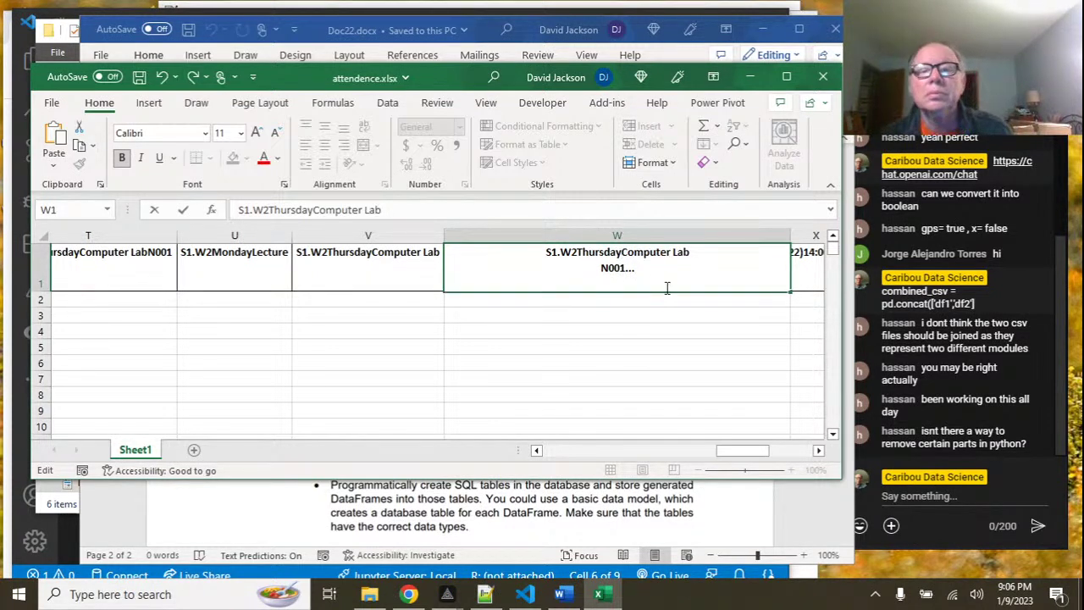
# Delete the room code N001... from the header in cell W1 and auto-fit the width of column W.
pyautogui.click(639, 270)
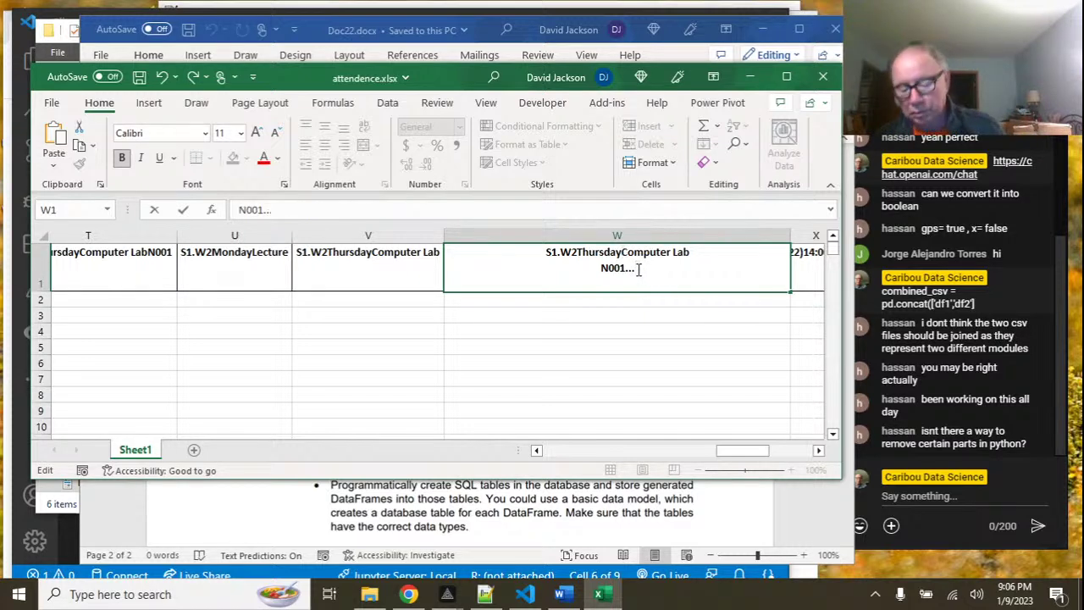
pyautogui.press('BackSpace')
pyautogui.press('BackSpace')
pyautogui.press('BackSpace')
pyautogui.press('BackSpace')
pyautogui.press('BackSpace')
pyautogui.press('BackSpace')
pyautogui.press('BackSpace')
pyautogui.press('BackSpace')
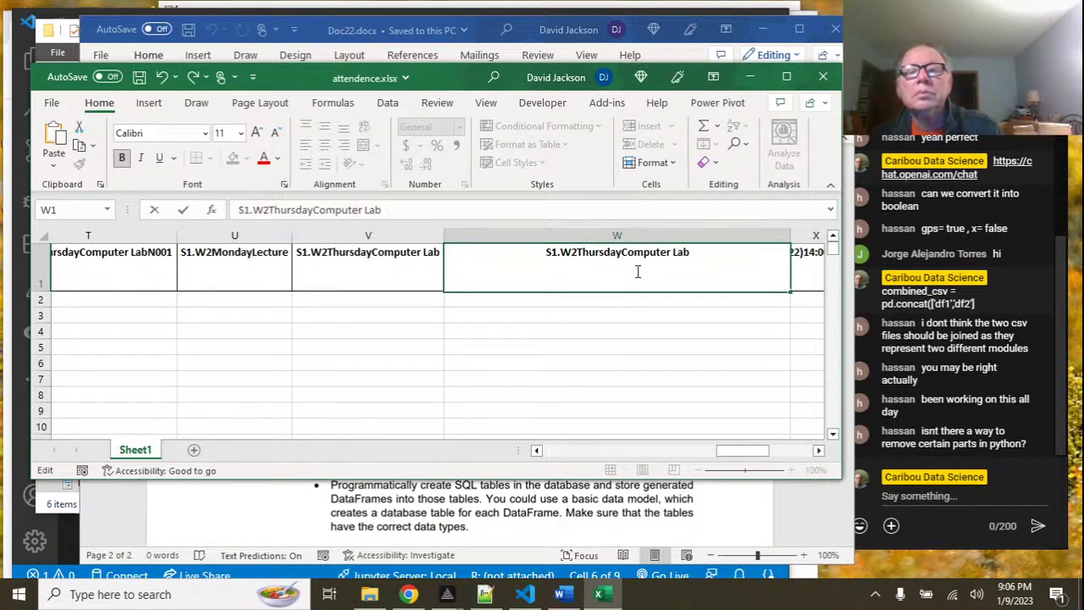
pyautogui.doubleClick(792, 230)
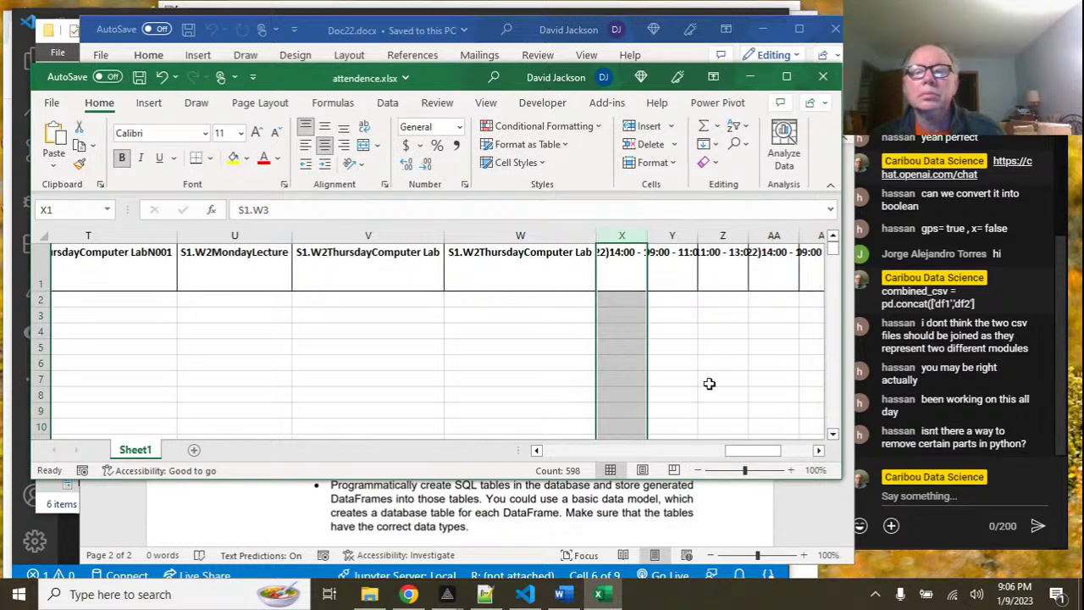
# Auto-fit column X and delete the date (17-10-2022) and the time 14:00 - 16:00 from the header in cell X1.
pyautogui.moveTo(765, 450); pyautogui.dragTo(818, 458)
pyautogui.click(818, 450)
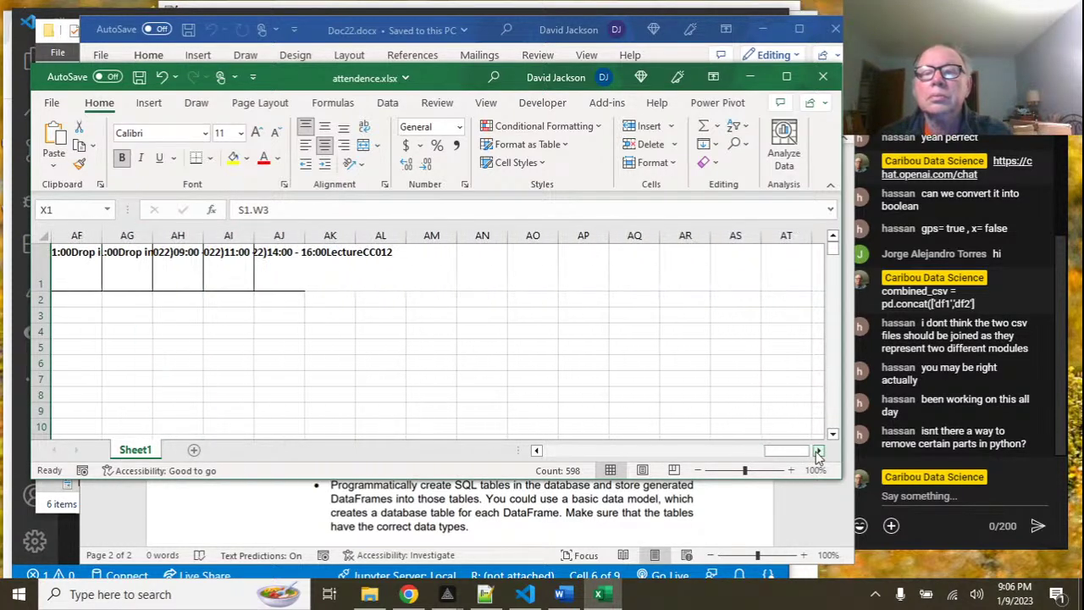
pyautogui.click(714, 448)
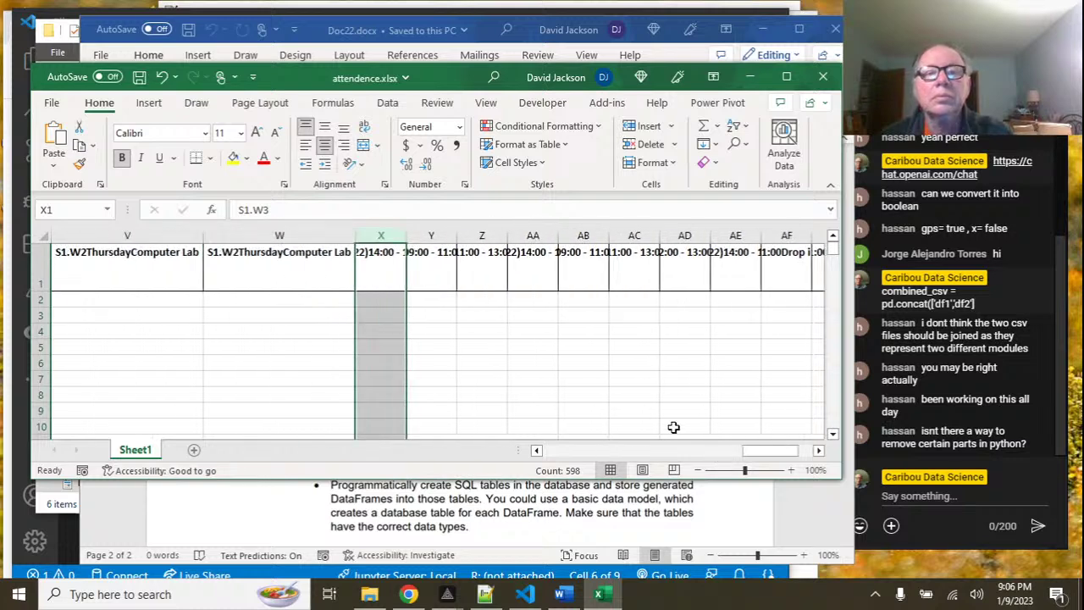
pyautogui.doubleClick(407, 235)
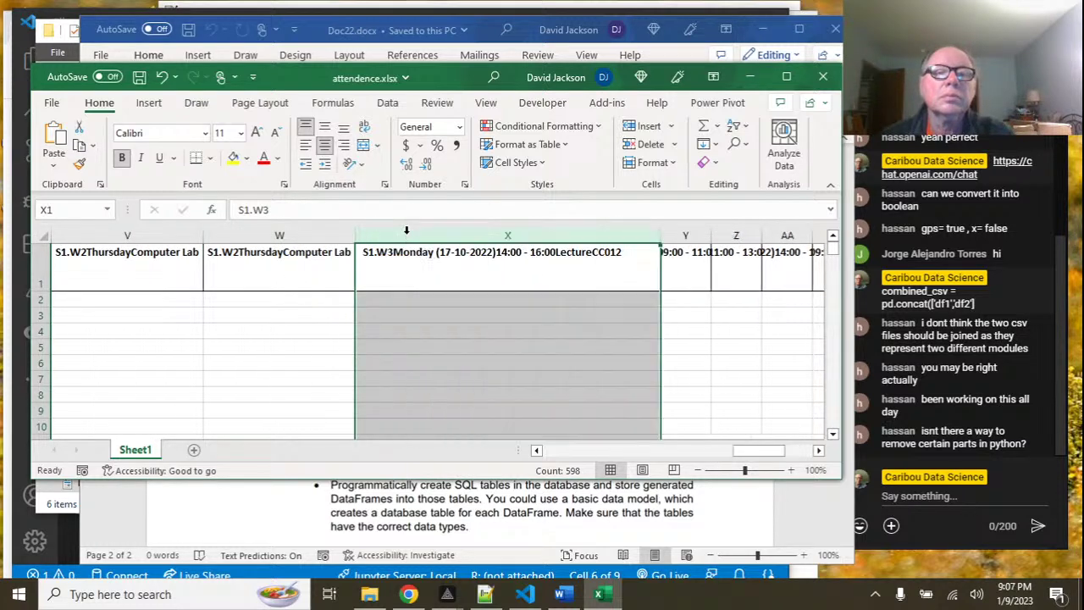
pyautogui.doubleClick(485, 252)
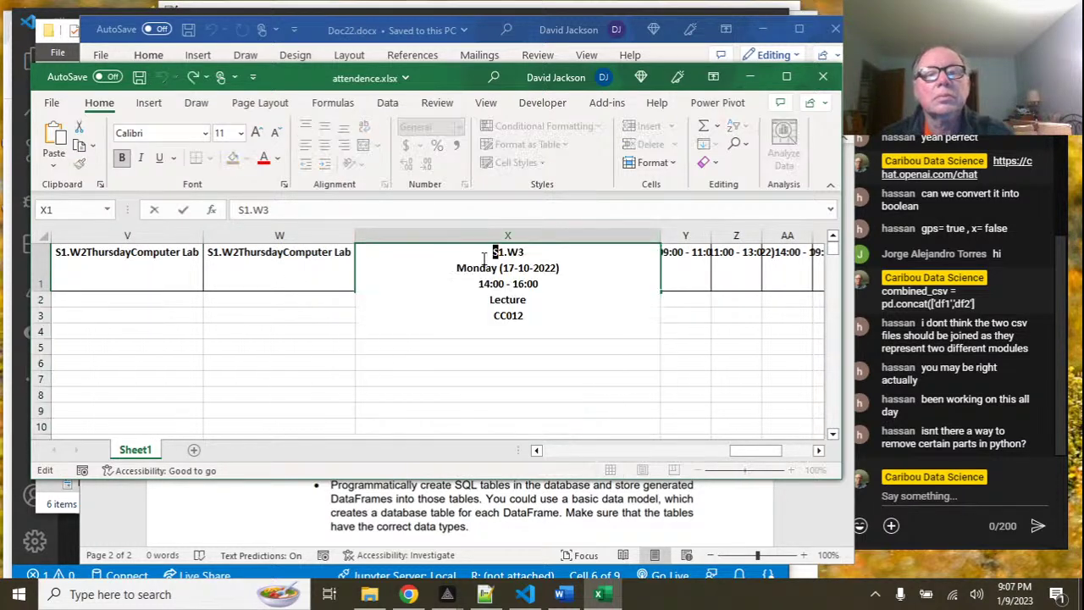
pyautogui.click(501, 267)
pyautogui.moveTo(501, 268); pyautogui.dragTo(550, 285)
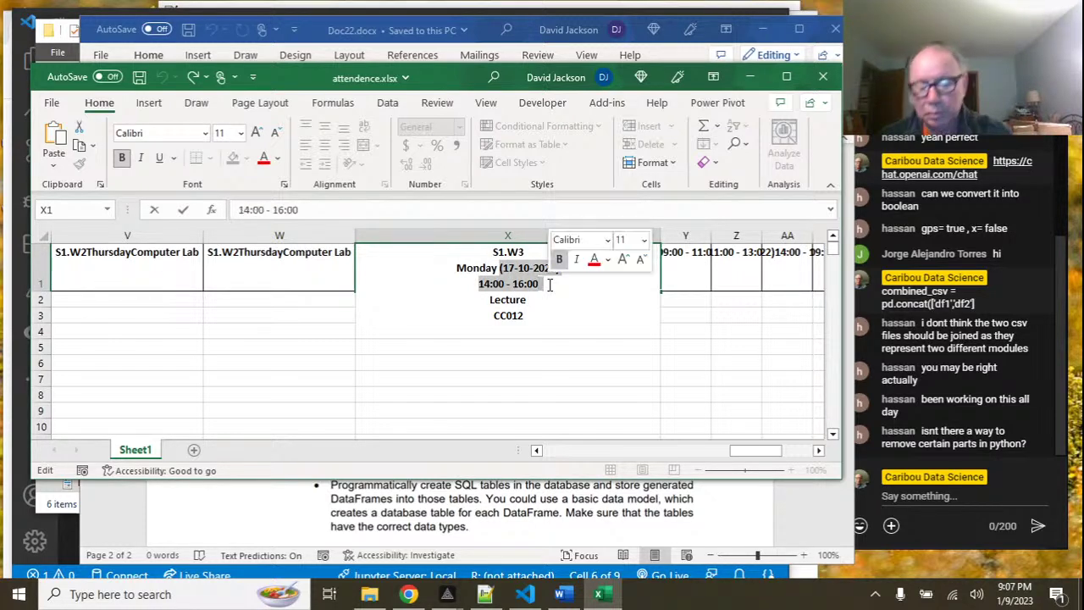
pyautogui.press('BackSpace')
# Join the week, day and session-type lines of the header in cell X1 into S1.W3 MondayLecture.
pyautogui.click(533, 250)
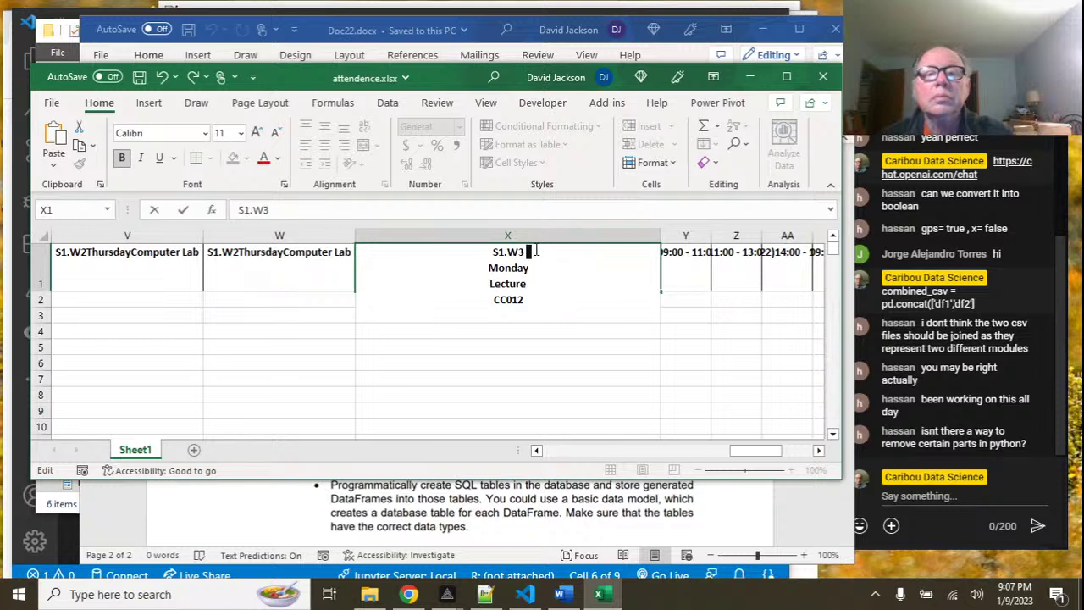
pyautogui.press('Delete')
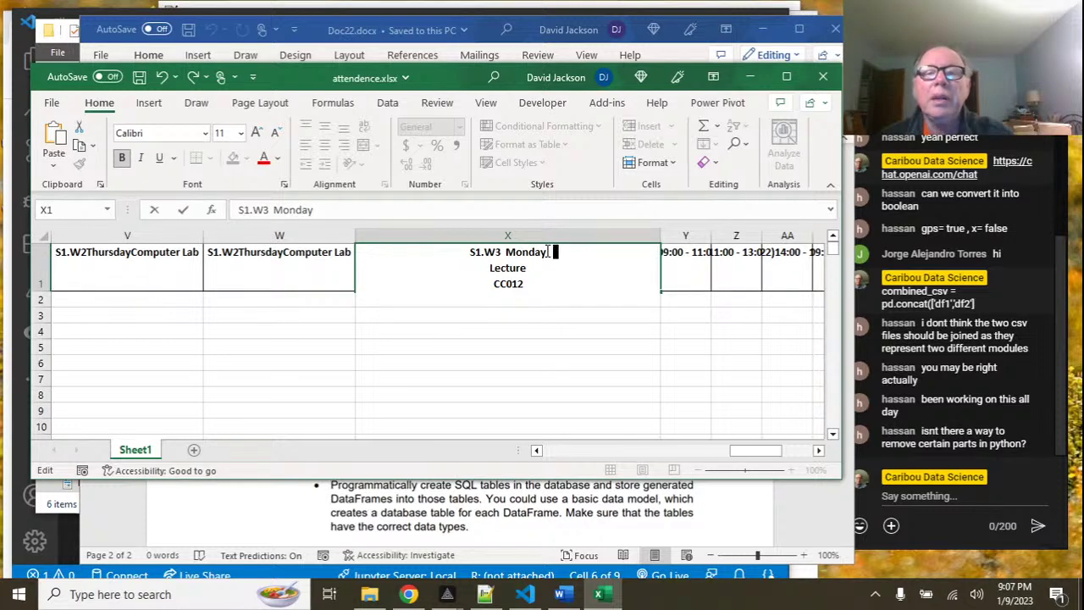
pyautogui.click(549, 252)
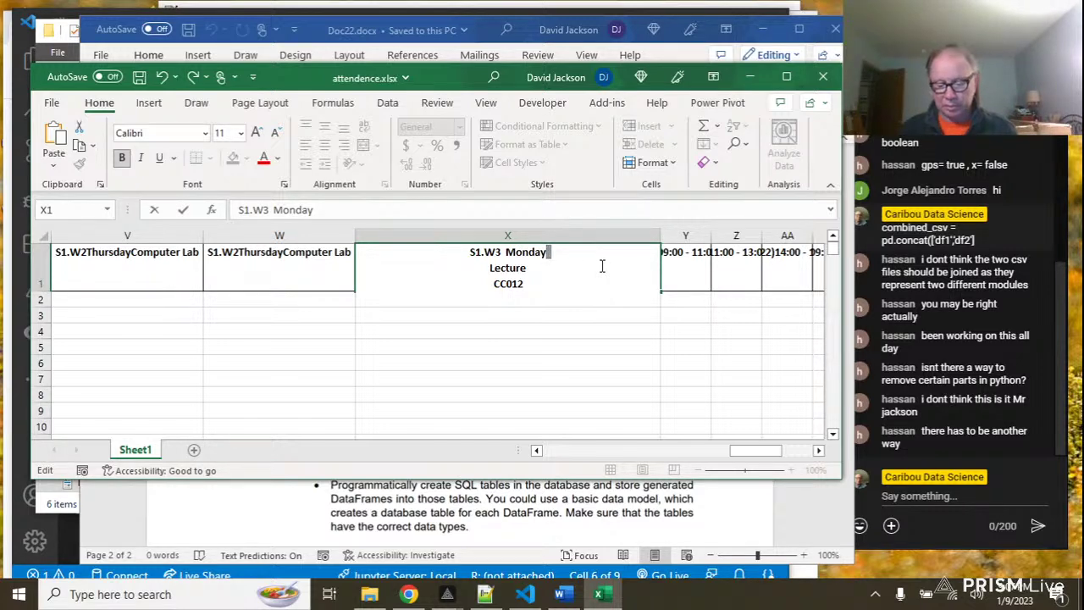
pyautogui.press('Delete')
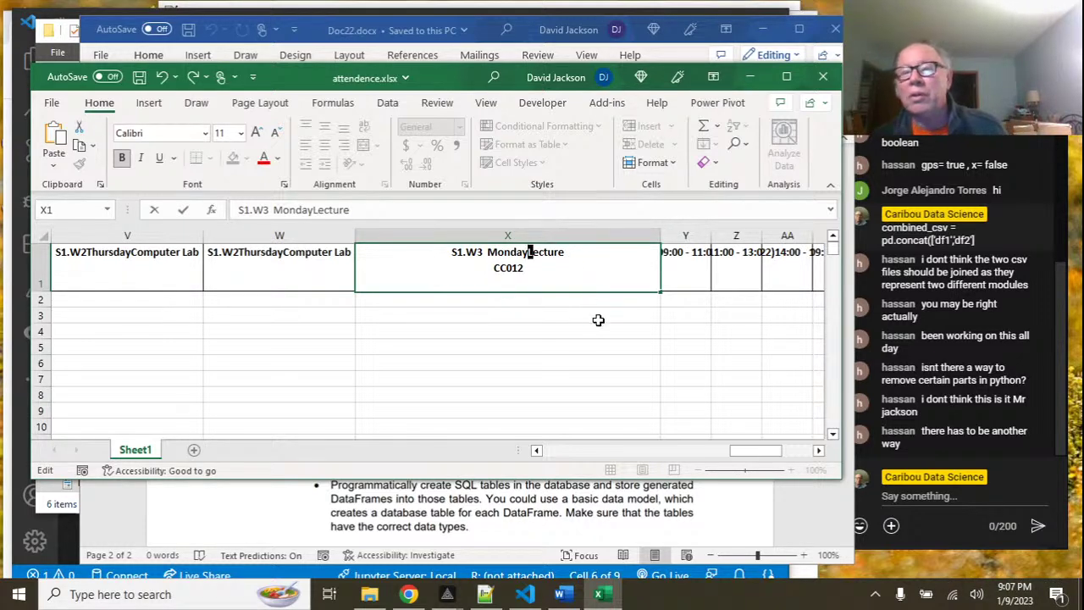
# Delete the room code CC012 from the header in cell X1 and auto-fit the width of column X.
pyautogui.click(529, 267)
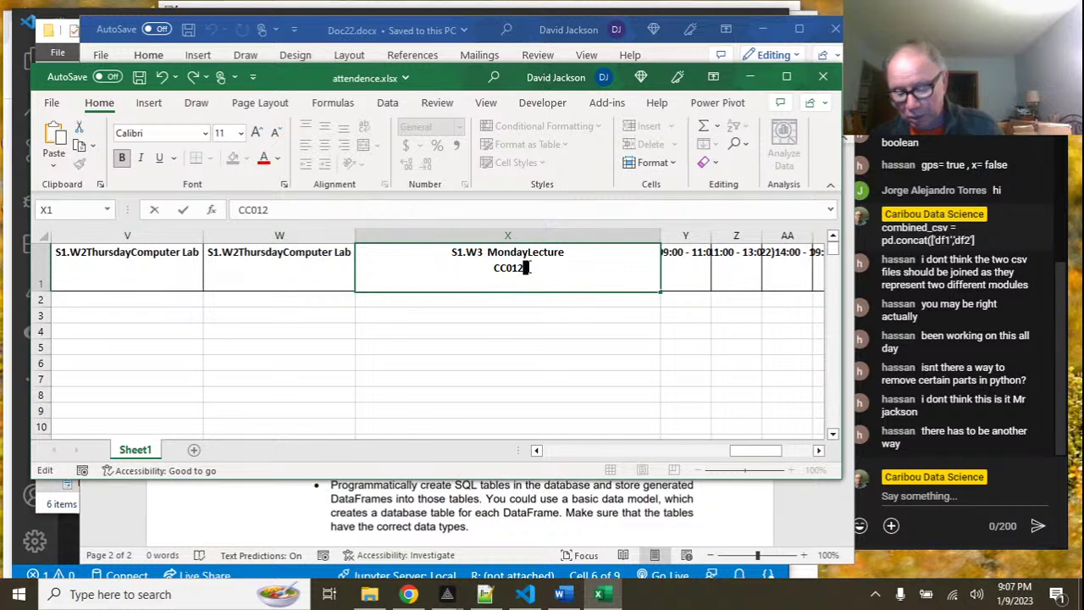
pyautogui.press('BackSpace')
pyautogui.press('BackSpace')
pyautogui.press('BackSpace')
pyautogui.press('BackSpace')
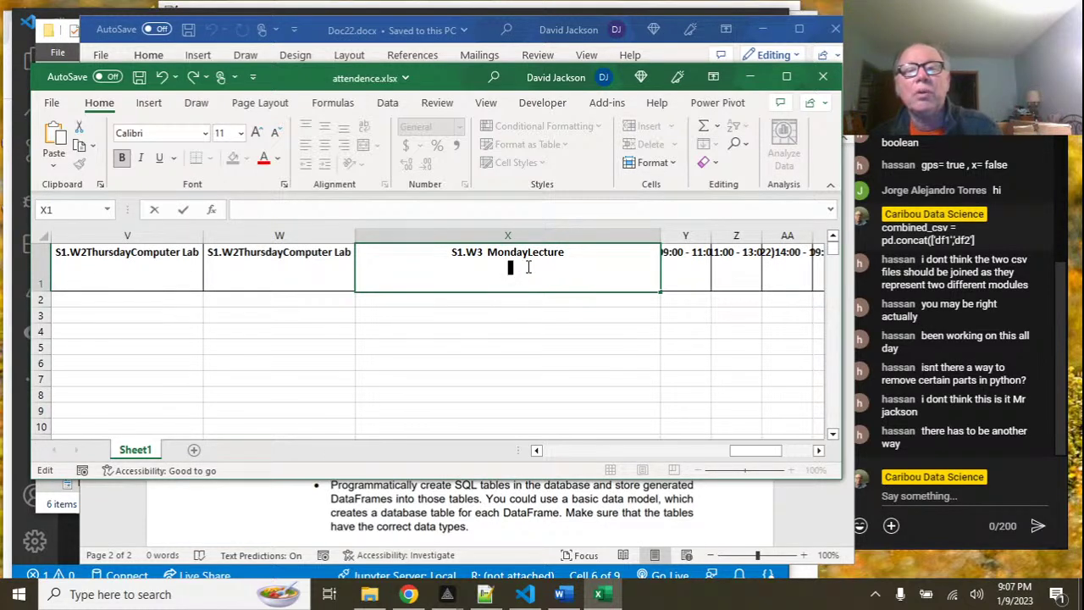
pyautogui.click(659, 234)
pyautogui.doubleClick(661, 235)
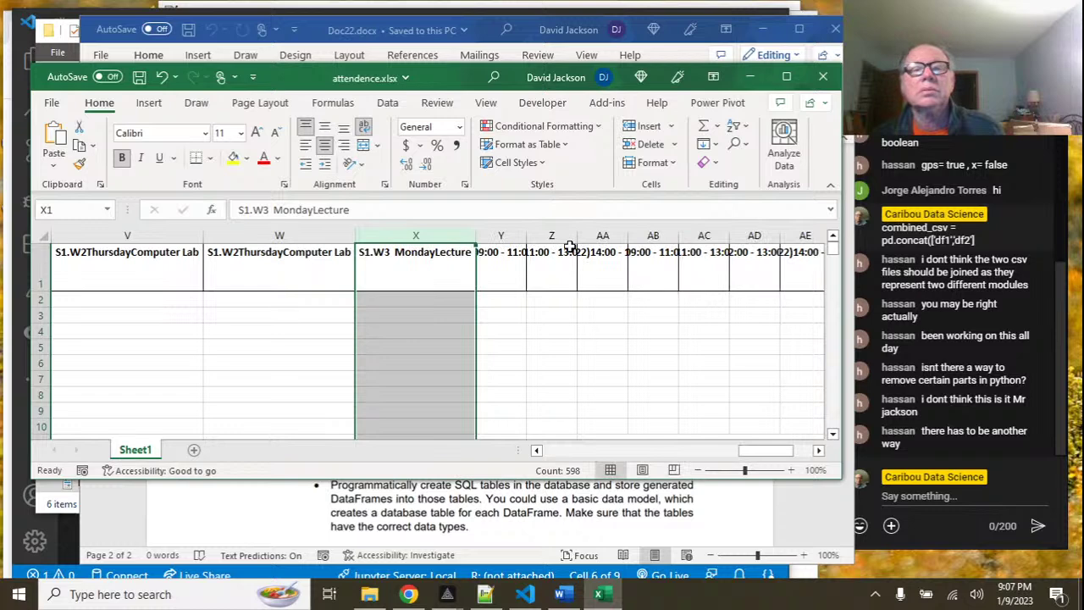
# Auto-fit column Y and delete the date (20-10-2022) and the time 09:00 - 11:00 from the header in cell Y1.
pyautogui.doubleClick(526, 236)
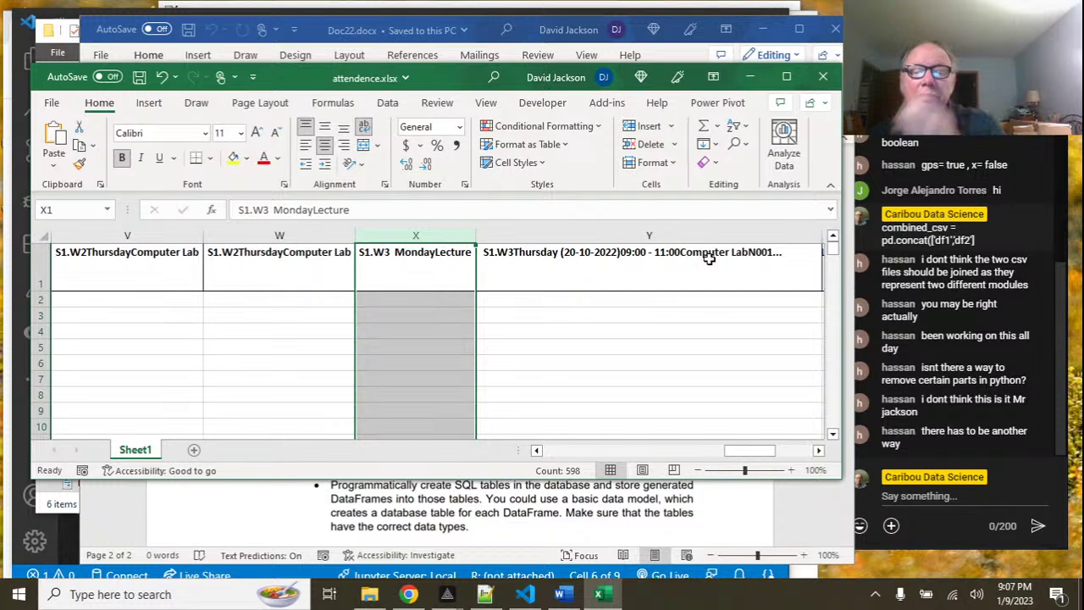
pyautogui.doubleClick(654, 252)
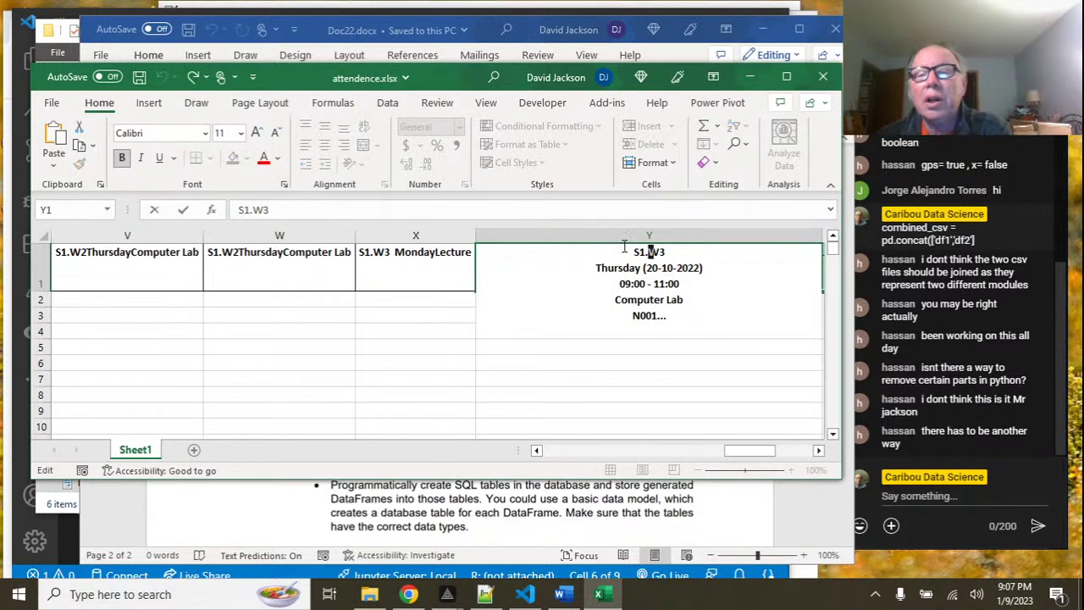
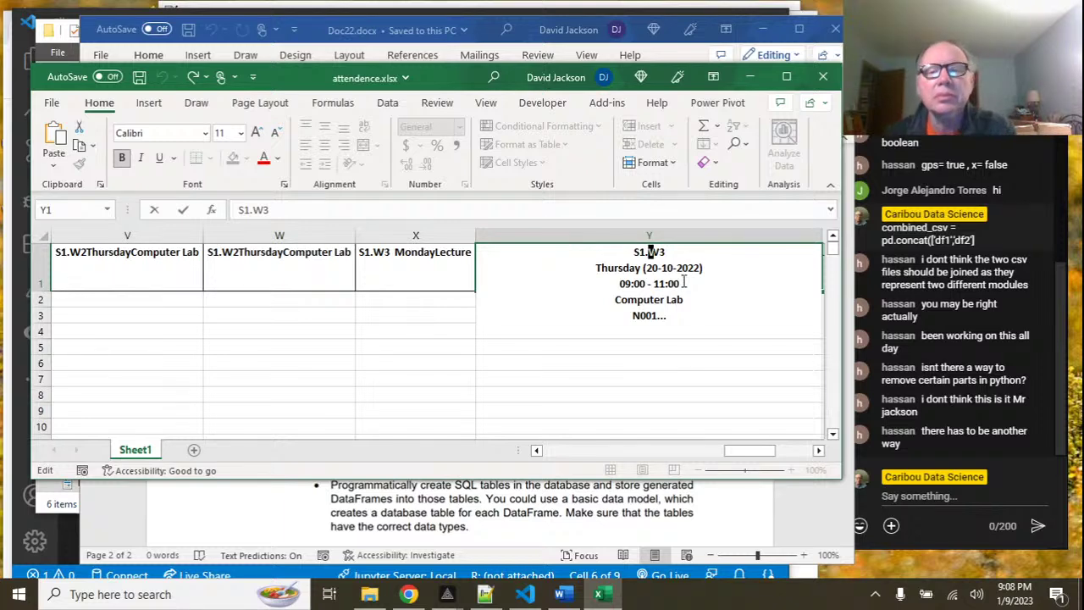
pyautogui.moveTo(644, 269); pyautogui.dragTo(684, 283)
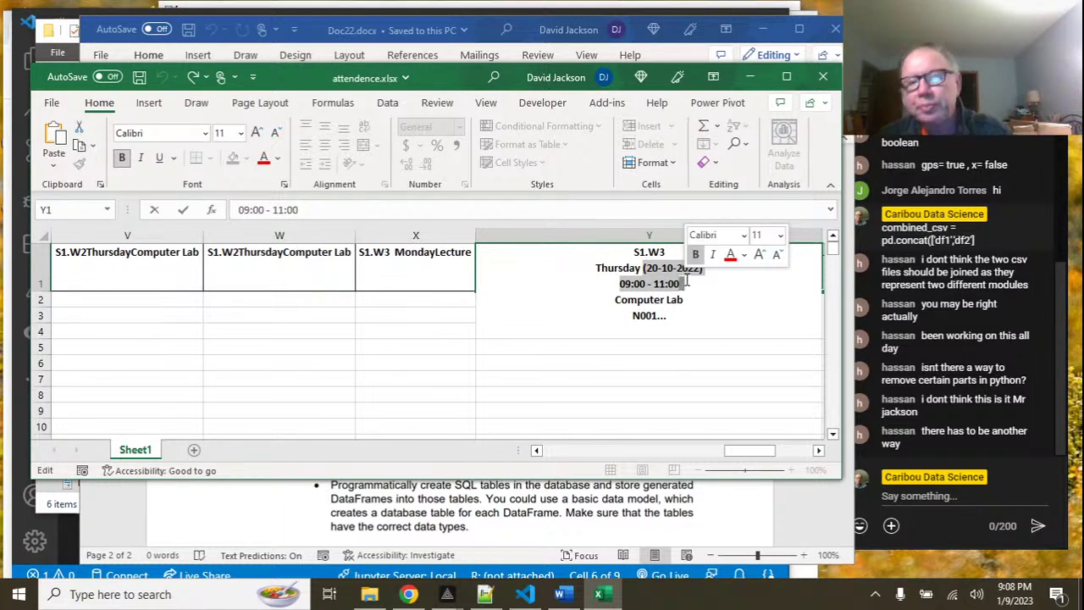
pyautogui.press('Delete')
# Join the week, day and session-type lines of the header in cell Y1 into S1.W3ThursdayComputer Lab.
pyautogui.click(673, 252)
pyautogui.press('Delete')
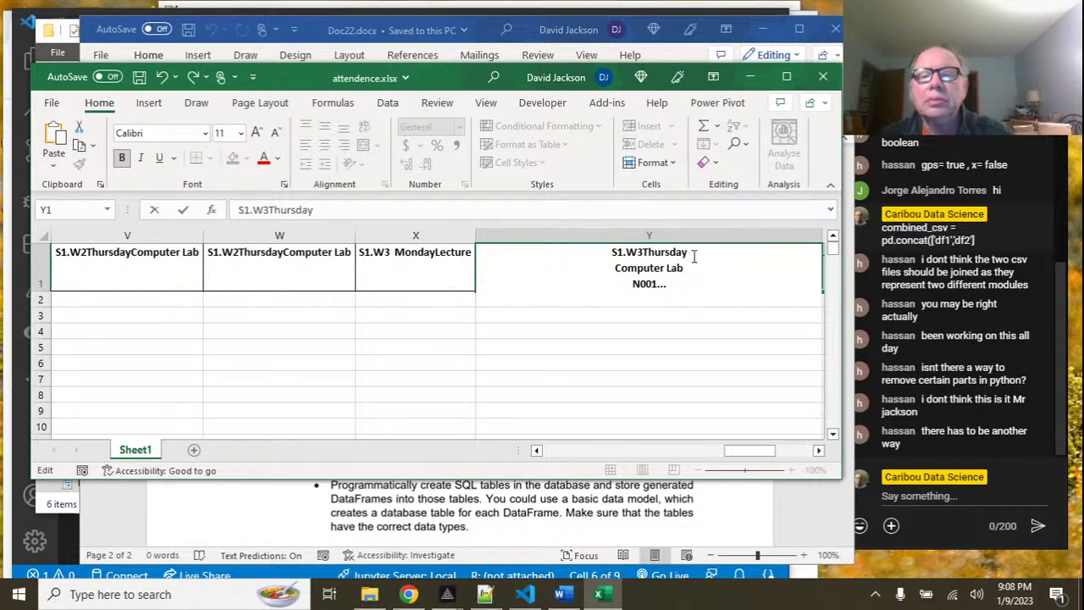
pyautogui.click(697, 252)
pyautogui.press('Delete')
# Delete the room code N001... from the header in cell Y1 and auto-fit the width of column Y.
pyautogui.click(685, 265)
pyautogui.press('BackSpace')
pyautogui.press('BackSpace')
pyautogui.press('BackSpace')
pyautogui.press('BackSpace')
pyautogui.press('BackSpace')
pyautogui.press('BackSpace')
pyautogui.press('BackSpace')
pyautogui.press('BackSpace')
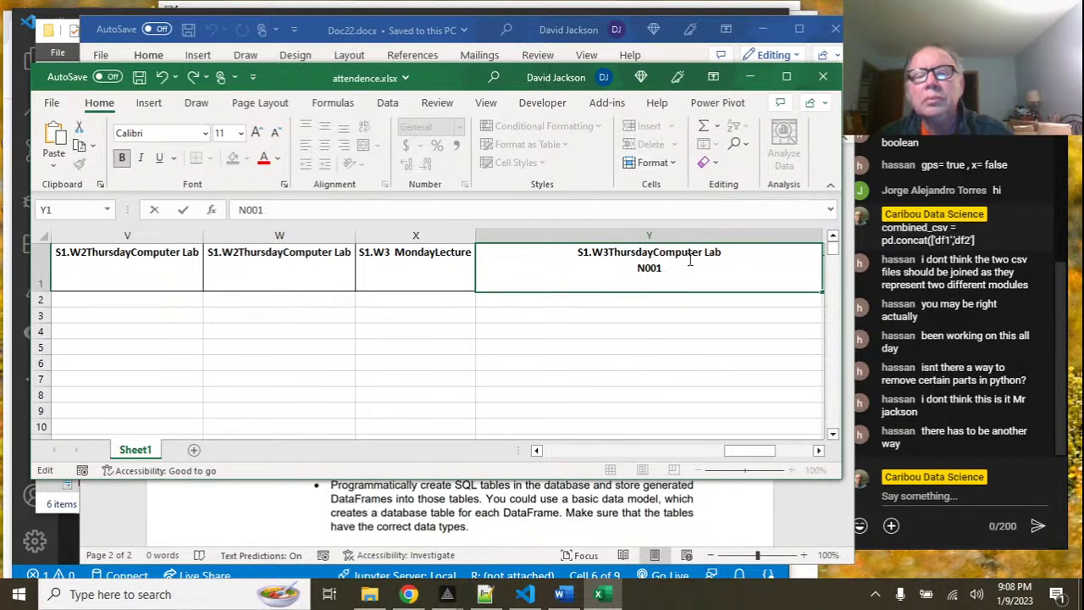
pyautogui.click(819, 236)
pyautogui.doubleClick(821, 236)
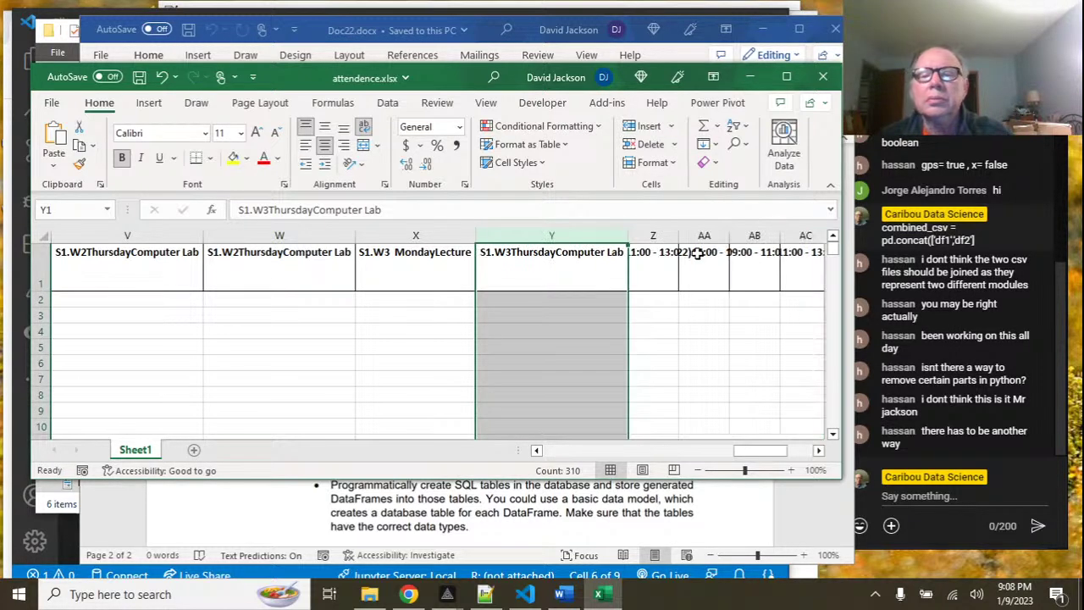
# Auto-fit column Z and delete the date (20-10-2022) and the time 11:00 - 13:00 from the header in cell Z1.
pyautogui.moveTo(754, 457); pyautogui.dragTo(785, 457)
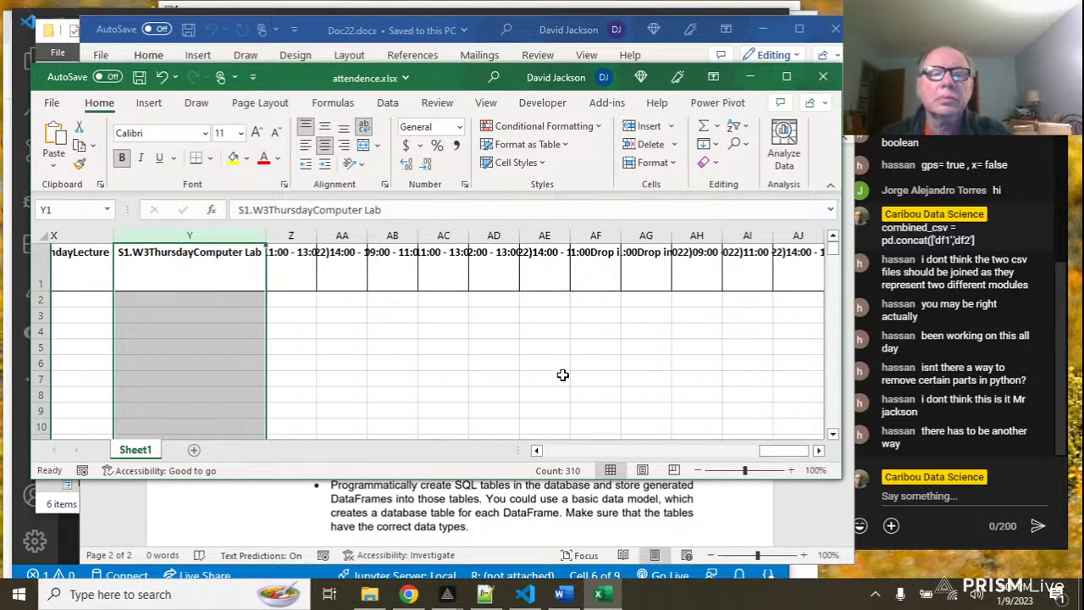
pyautogui.doubleClick(315, 234)
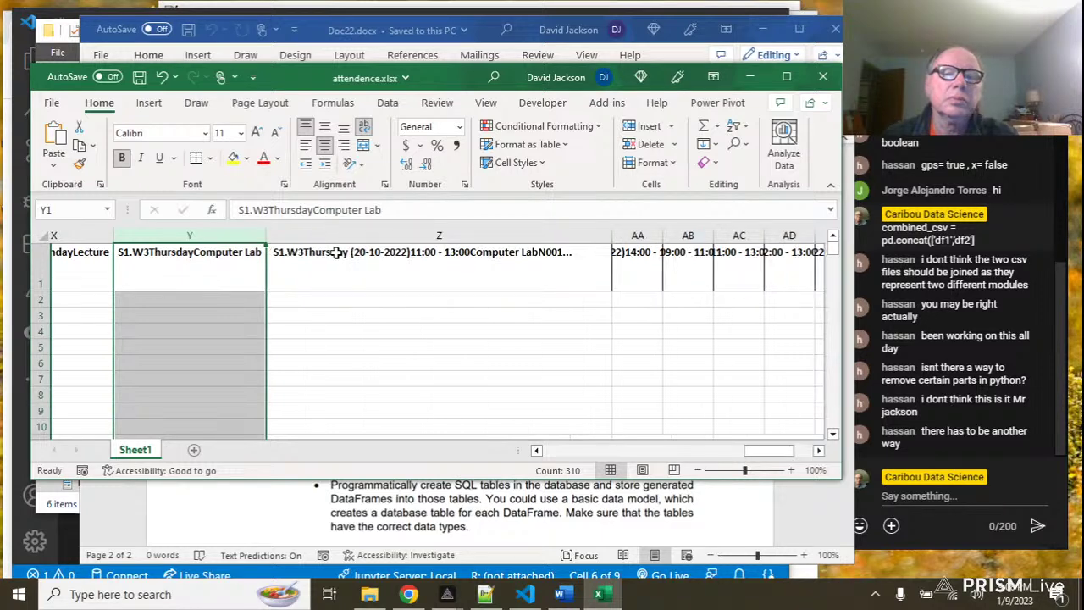
pyautogui.doubleClick(335, 252)
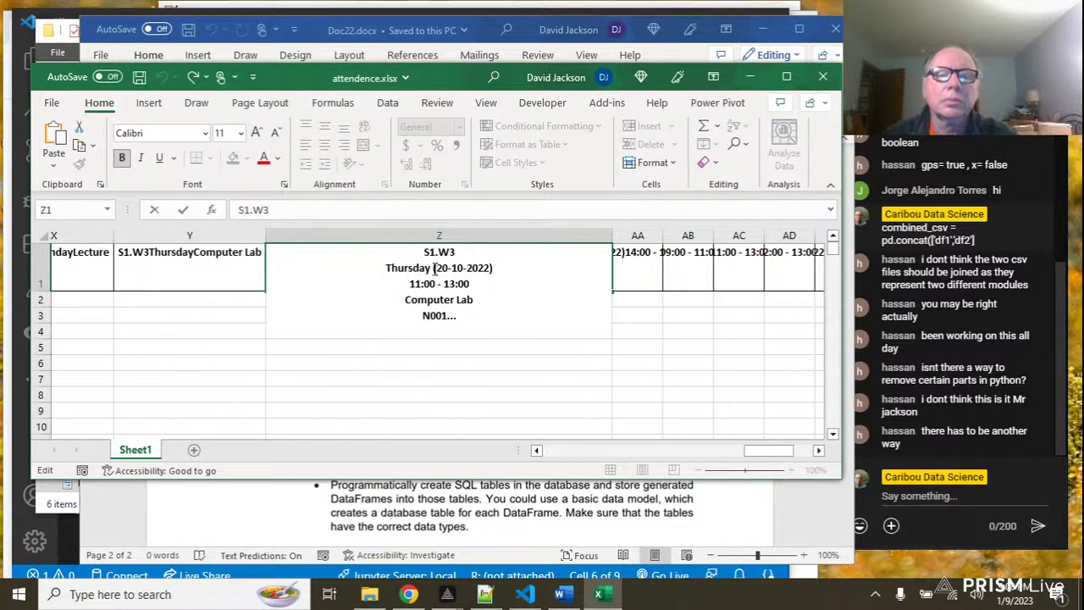
pyautogui.moveTo(433, 268); pyautogui.dragTo(472, 283)
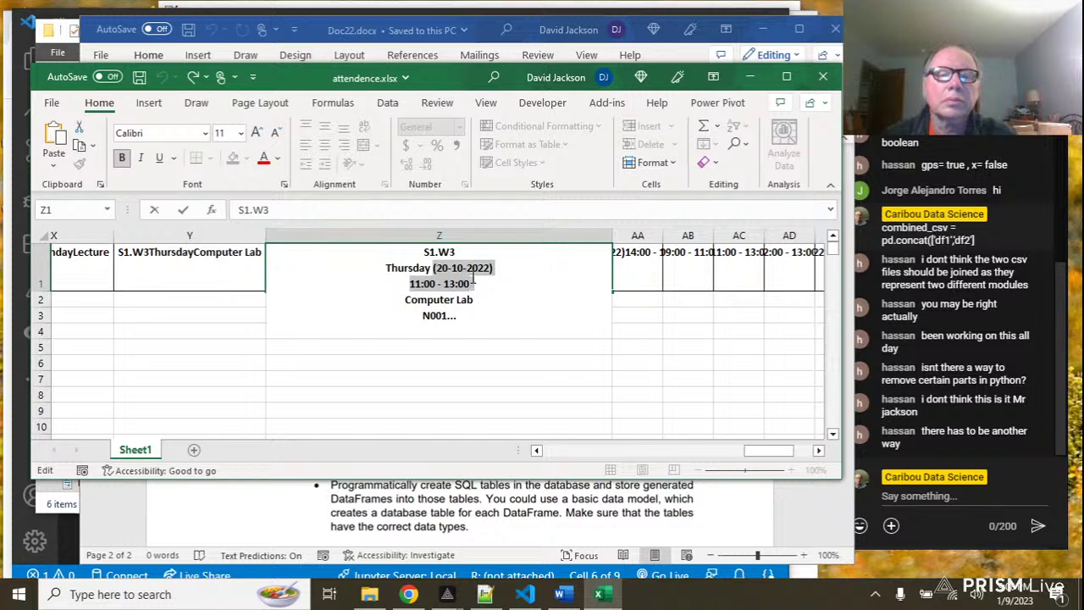
pyautogui.press('BackSpace')
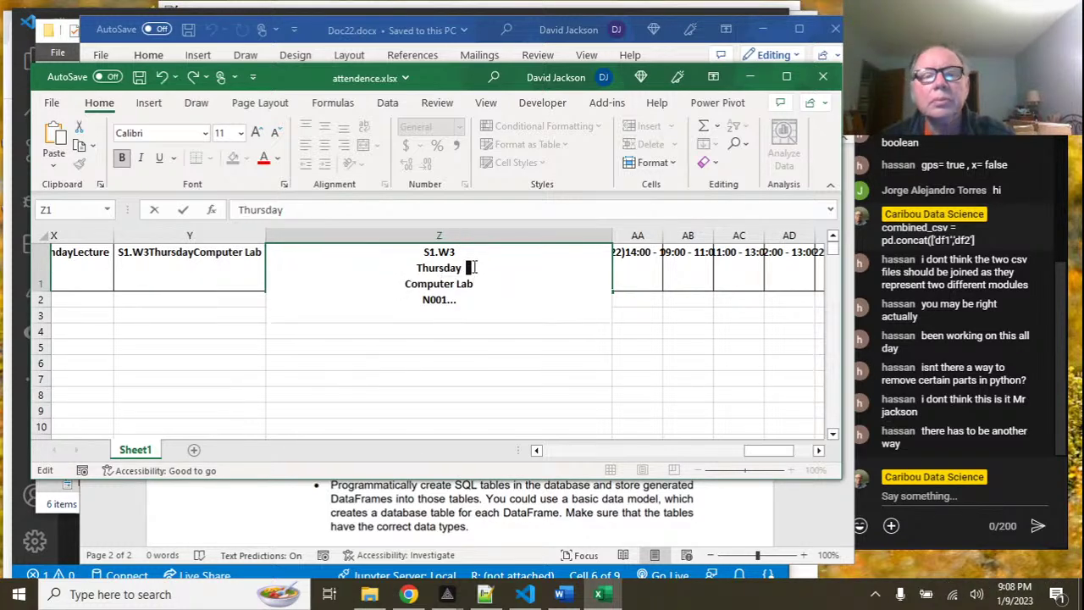
# Join the week, day and session-type lines of the header in cell Z1 into S1.W3ThursdayComputer Lab.
pyautogui.click(457, 252)
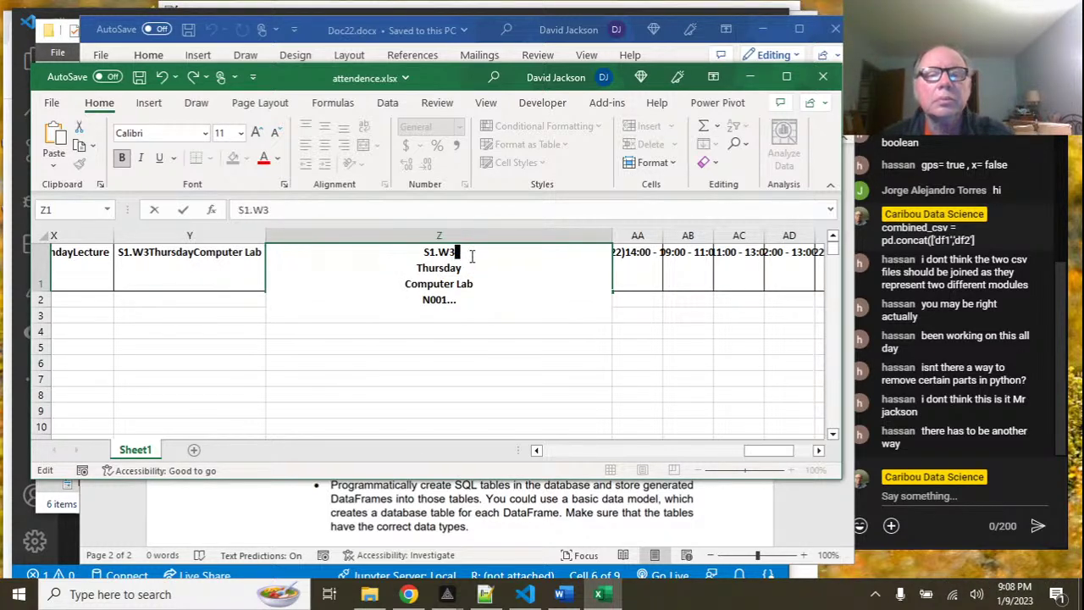
pyautogui.press('Delete')
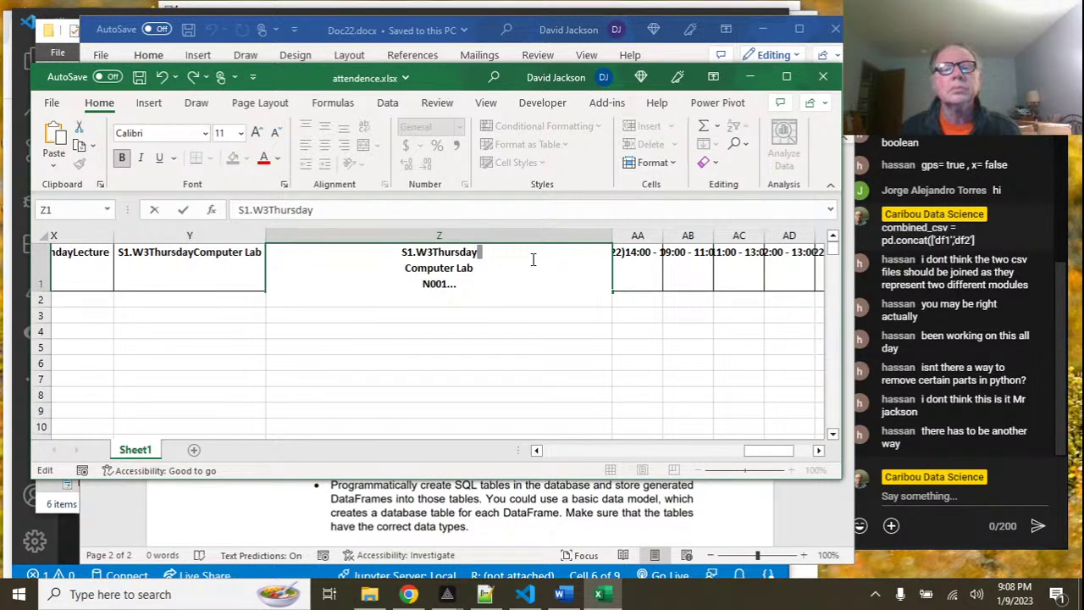
pyautogui.press('Delete')
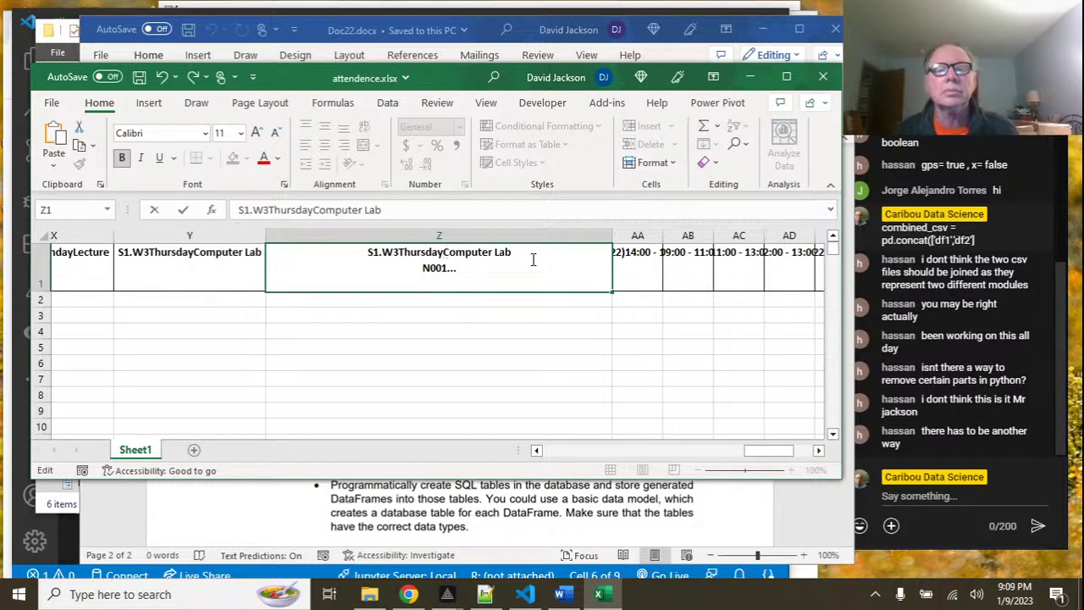
# Delete the room code N001... from the second line of the header in cell Z1.
pyautogui.click(459, 270)
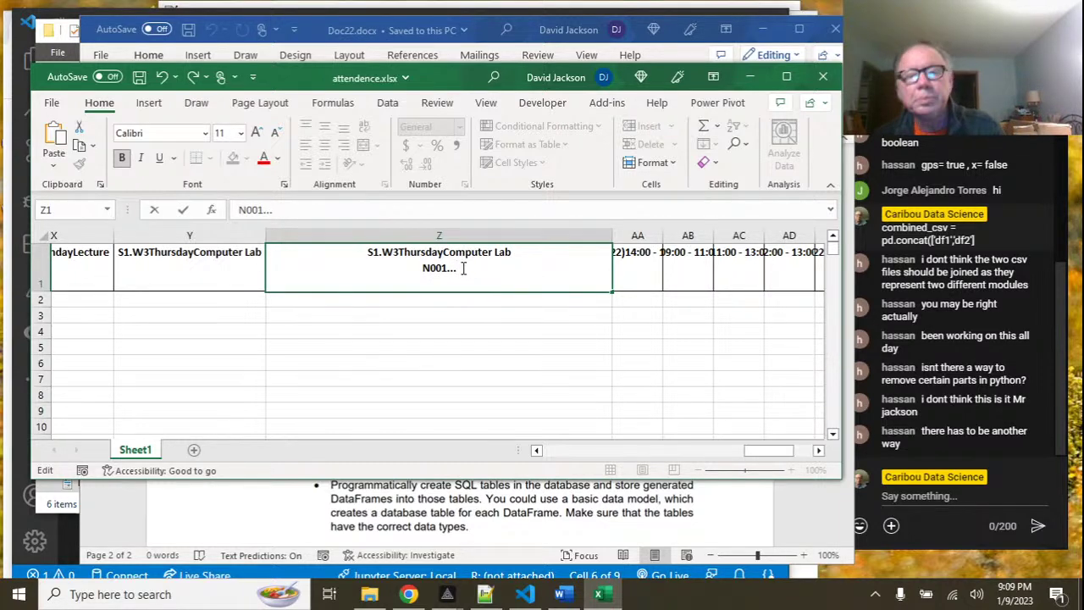
pyautogui.press('BackSpace')
pyautogui.press('BackSpace')
pyautogui.press('BackSpace')
pyautogui.press('BackSpace')
pyautogui.press('BackSpace')
pyautogui.press('BackSpace')
pyautogui.press('BackSpace')
pyautogui.press('BackSpace')
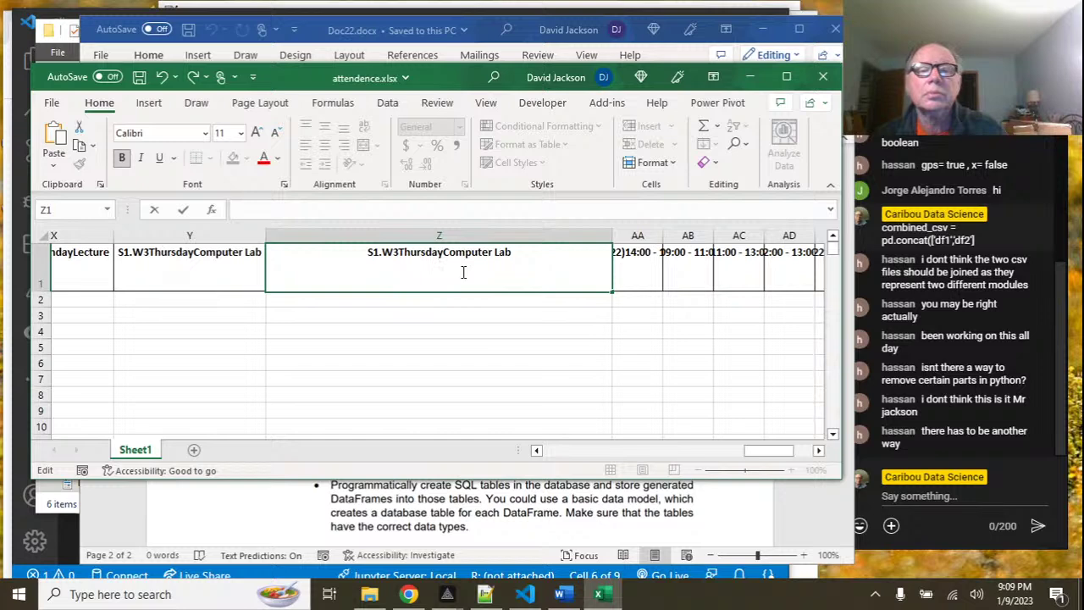
# Auto-fit the widths of columns Z and AA to their header text.
pyautogui.click(607, 235)
pyautogui.doubleClick(612, 236)
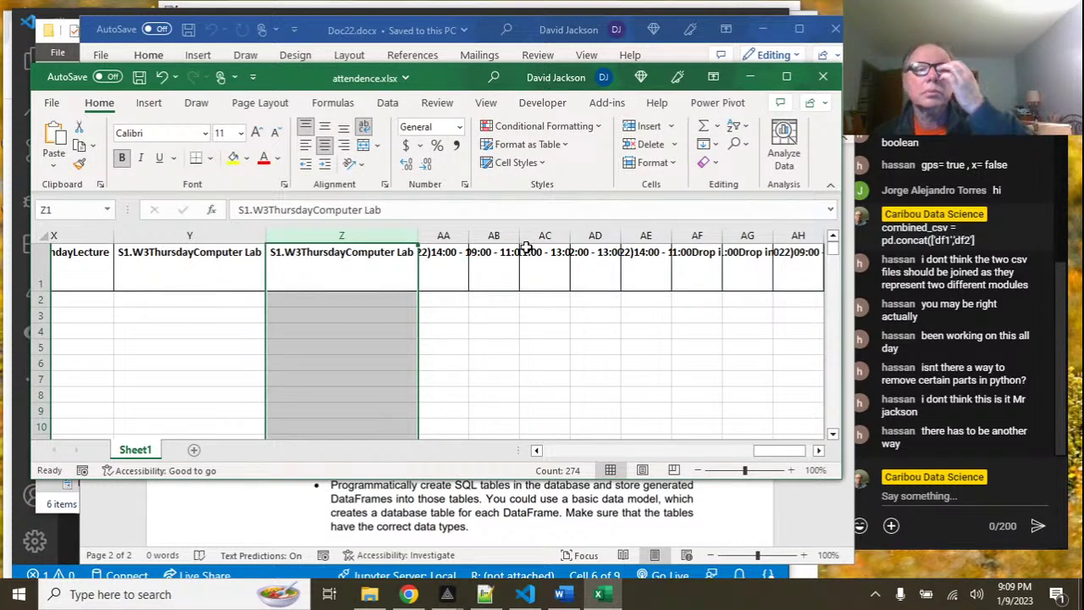
pyautogui.doubleClick(468, 235)
# Delete the date (24-10-2022) and time 14:00 - 16:00 from the header in cell AA1 and join its lines into S1.W4Monday Lecture.
pyautogui.doubleClick(544, 258)
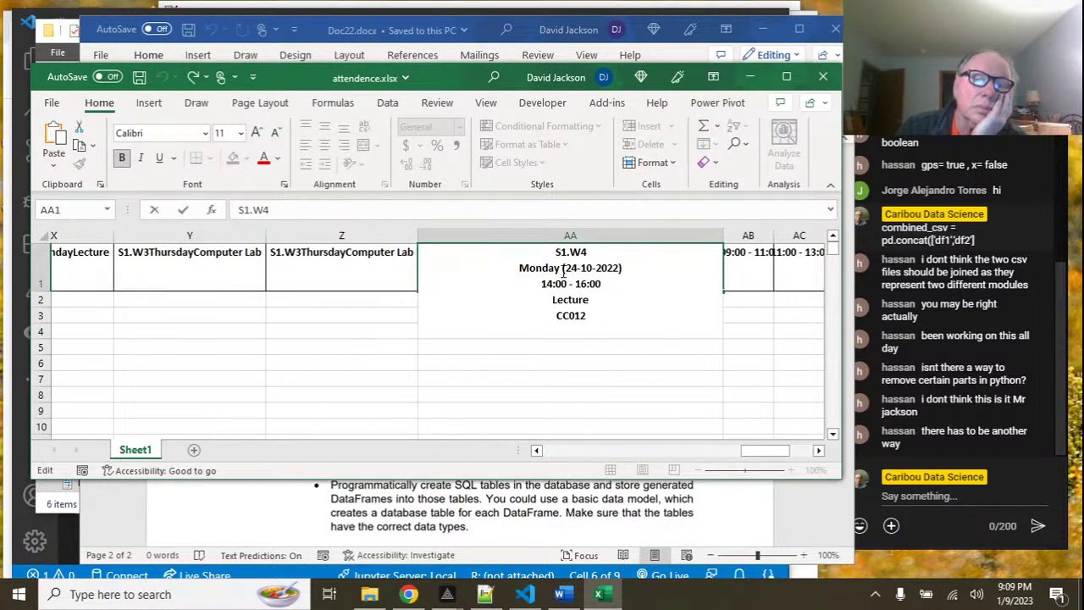
pyautogui.moveTo(563, 271); pyautogui.dragTo(605, 283)
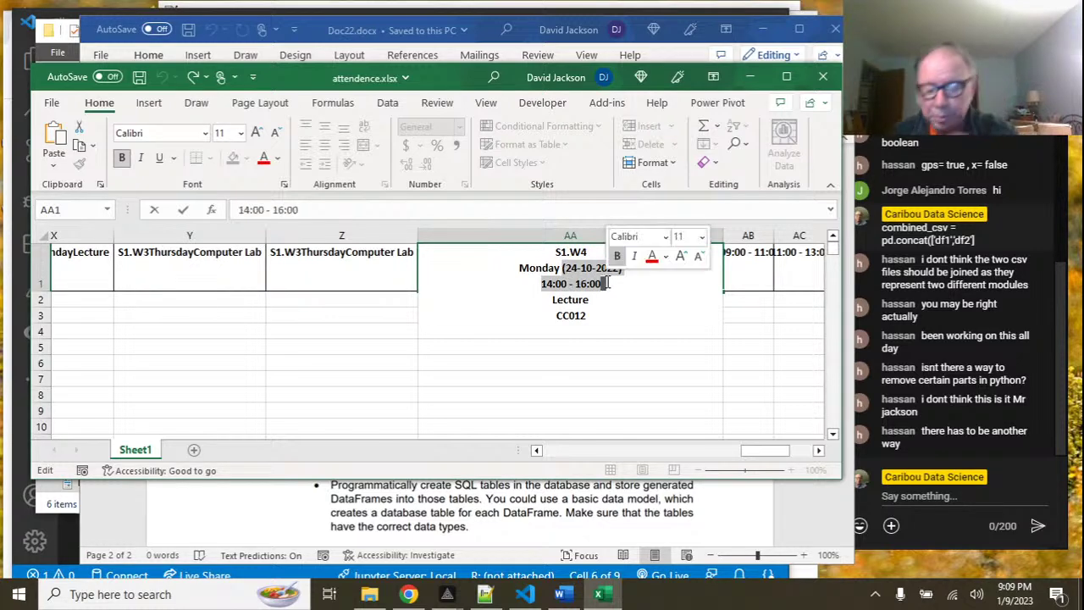
pyautogui.press('BackSpace')
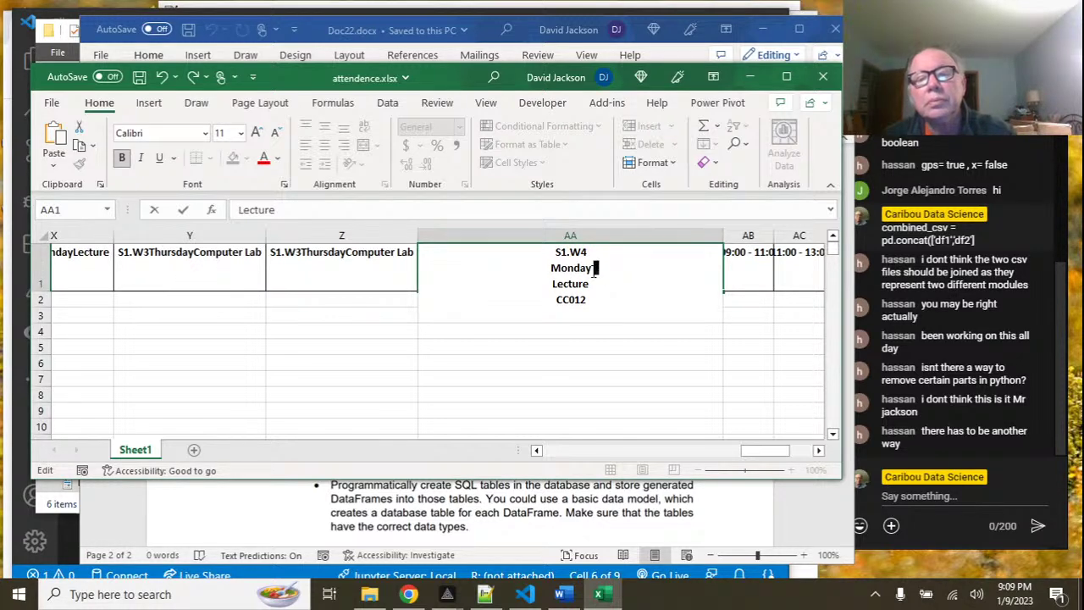
pyautogui.click(593, 268)
pyautogui.press('Delete')
pyautogui.click(589, 251)
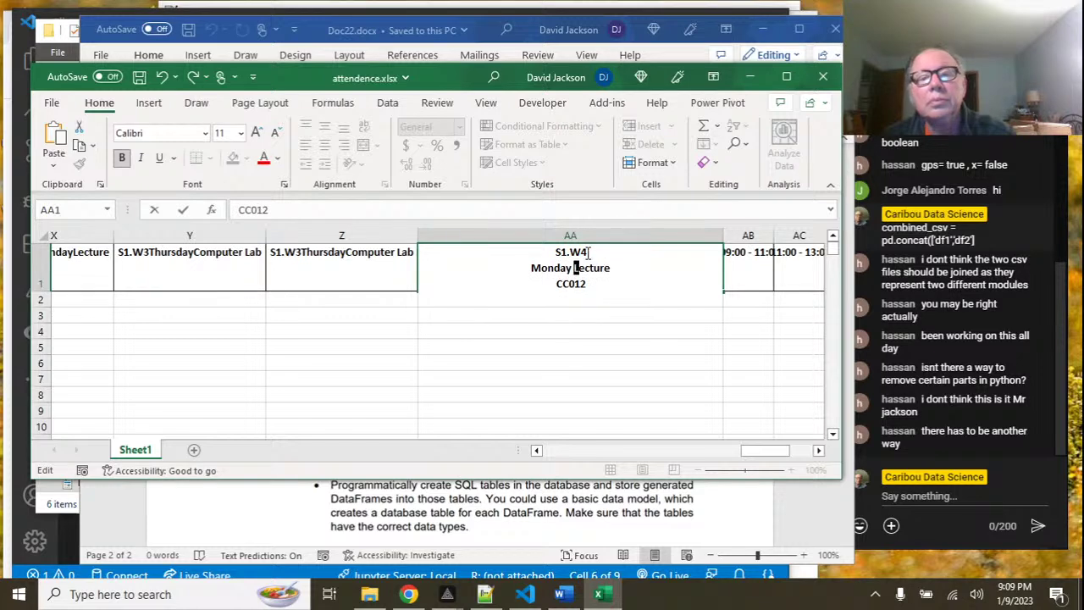
pyautogui.press('Delete')
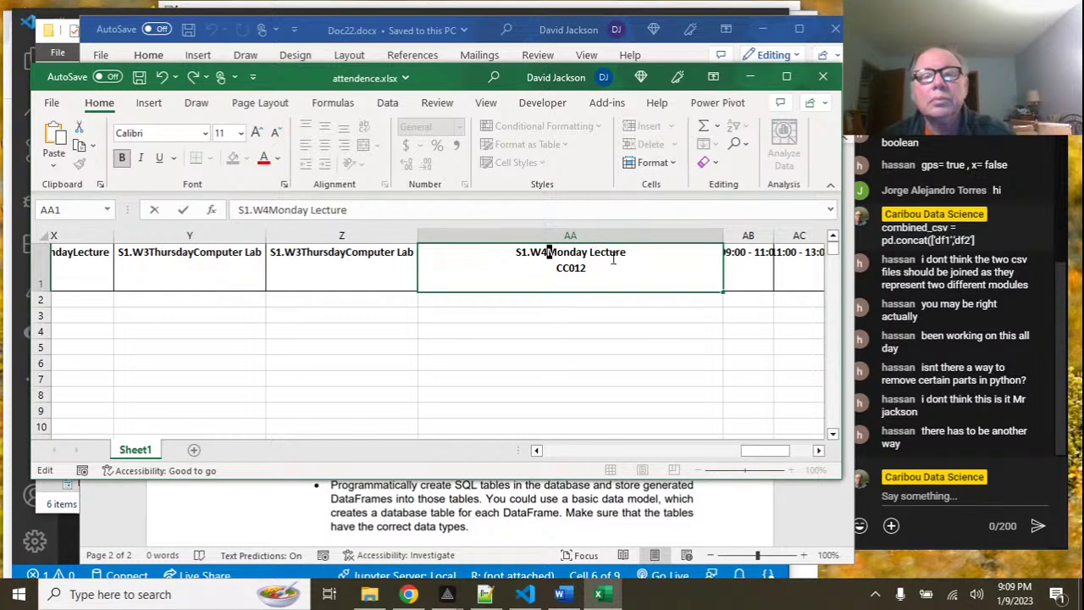
# Delete the room code CC012 from the header in cell AA1 and auto-fit the width of column AA.
pyautogui.click(604, 267)
pyautogui.press('BackSpace')
pyautogui.press('BackSpace')
pyautogui.press('BackSpace')
pyautogui.press('BackSpace')
pyautogui.press('BackSpace')
pyautogui.press('BackSpace')
pyautogui.press('BackSpace')
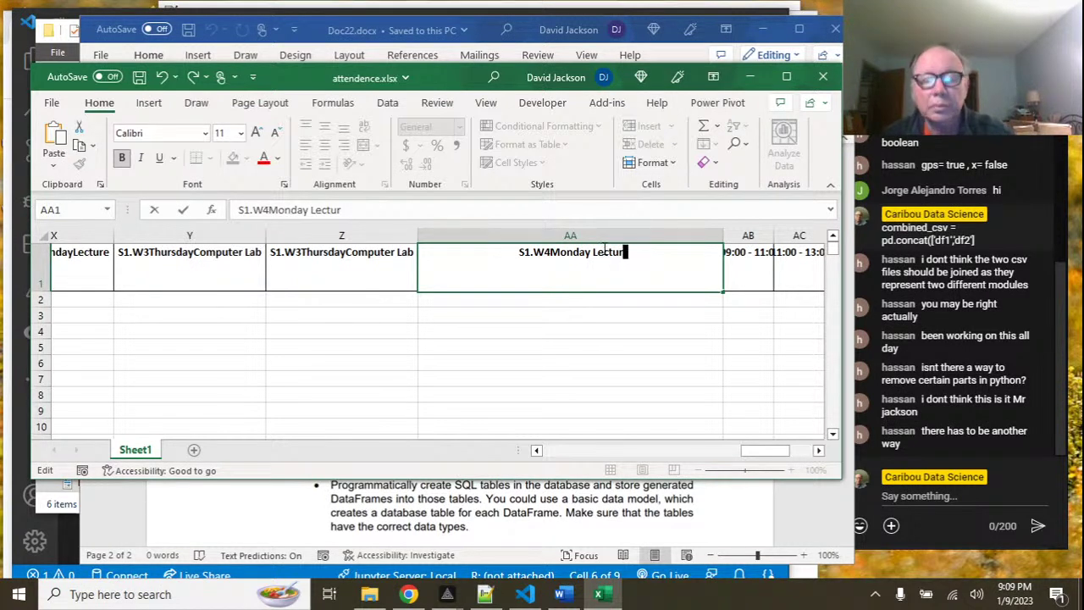
pyautogui.write('e')
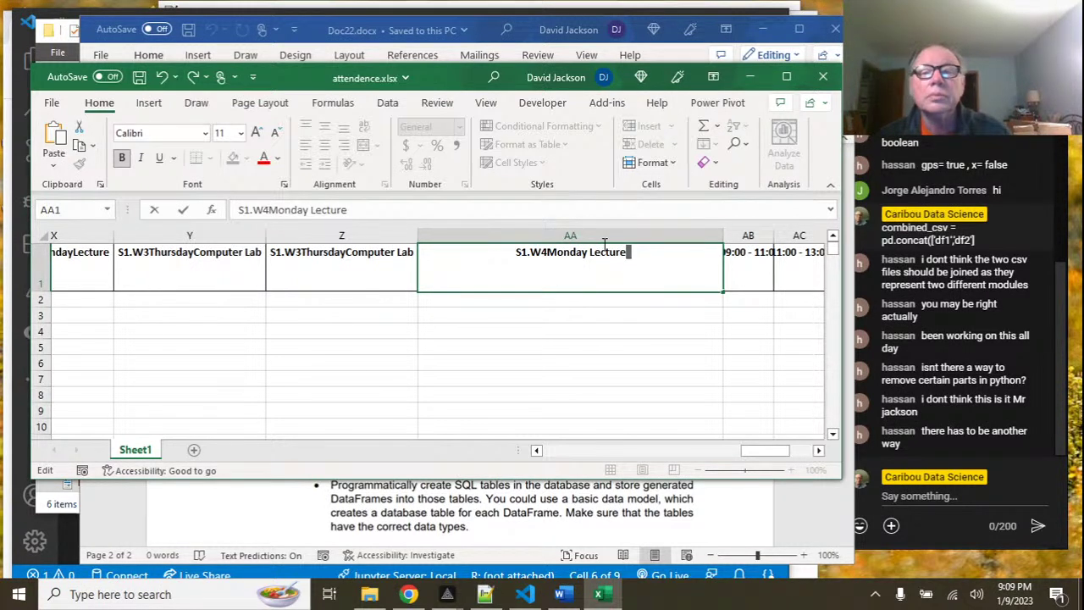
pyautogui.click(722, 235)
pyautogui.doubleClick(723, 236)
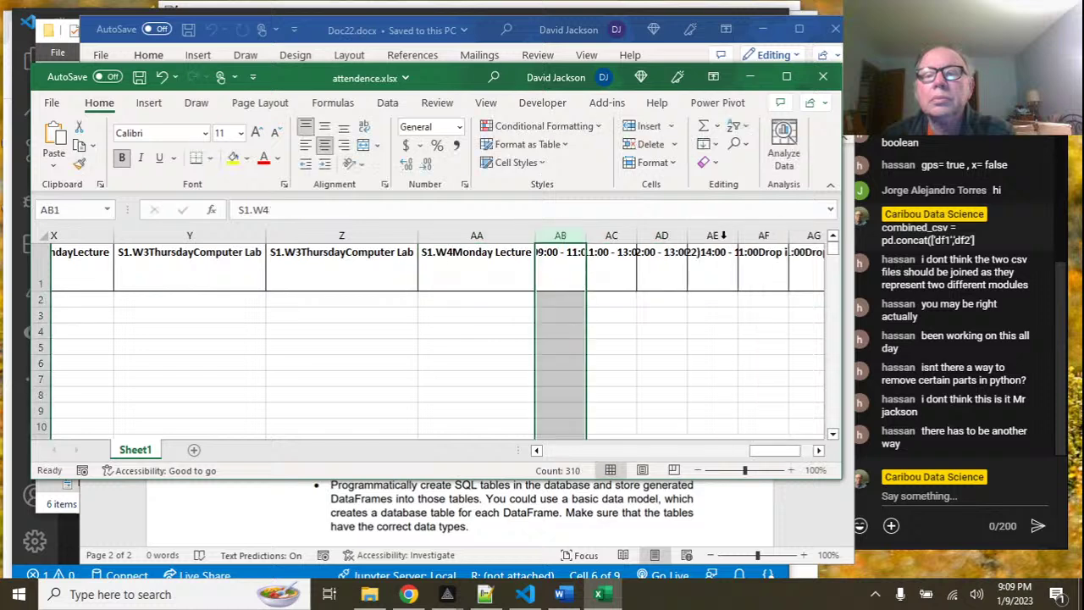
# Auto-fit column AC and delete the date (27-10-2022) and the time 11:00 - 13:00 from the header in cell AC1.
pyautogui.moveTo(752, 455); pyautogui.dragTo(769, 456)
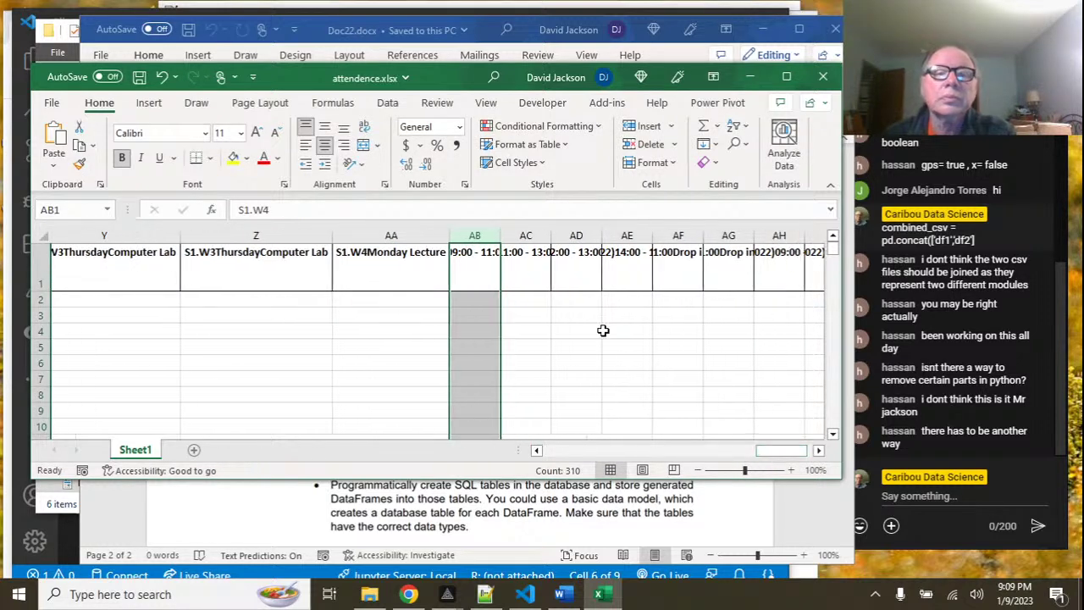
pyautogui.doubleClick(551, 235)
pyautogui.doubleClick(554, 246)
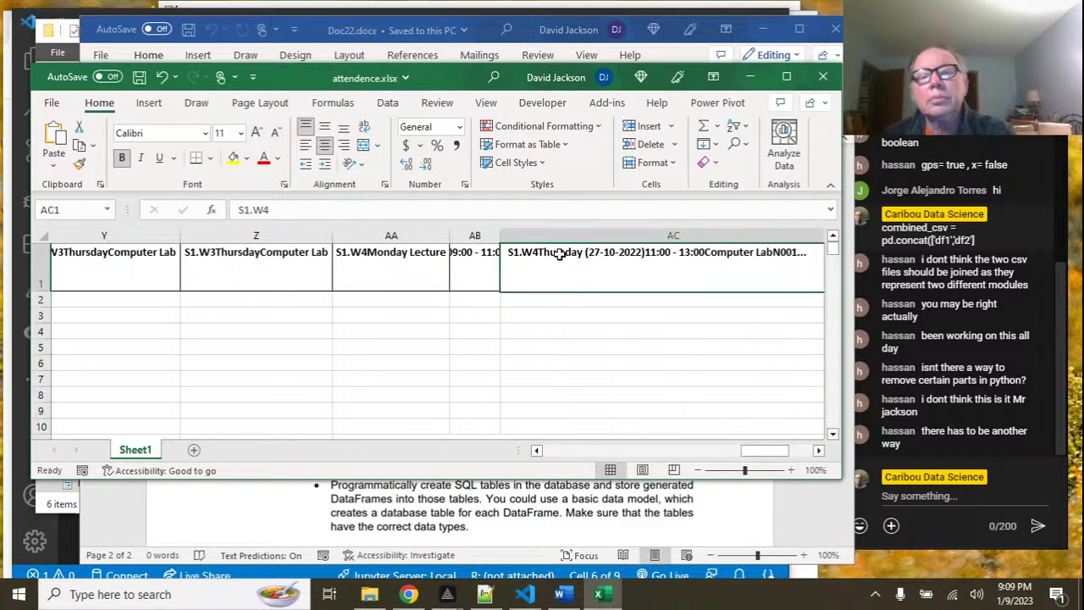
pyautogui.moveTo(538, 268); pyautogui.dragTo(592, 283)
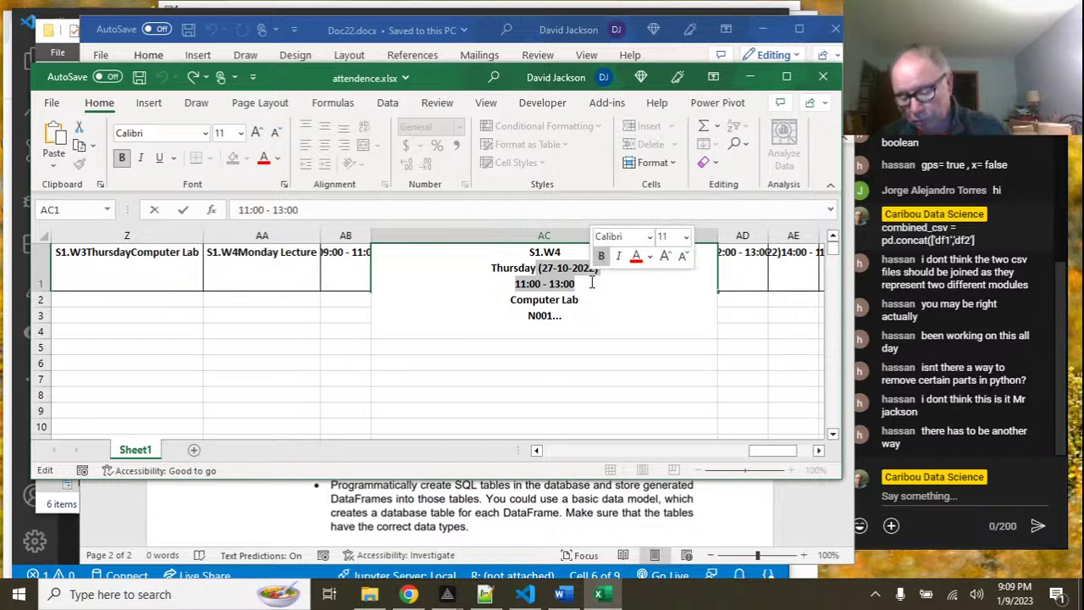
pyautogui.press('BackSpace')
# Join the week, day and session-type lines of the header in cell AC1 into S1.W4ThursdayComputer Lab.
pyautogui.click(572, 252)
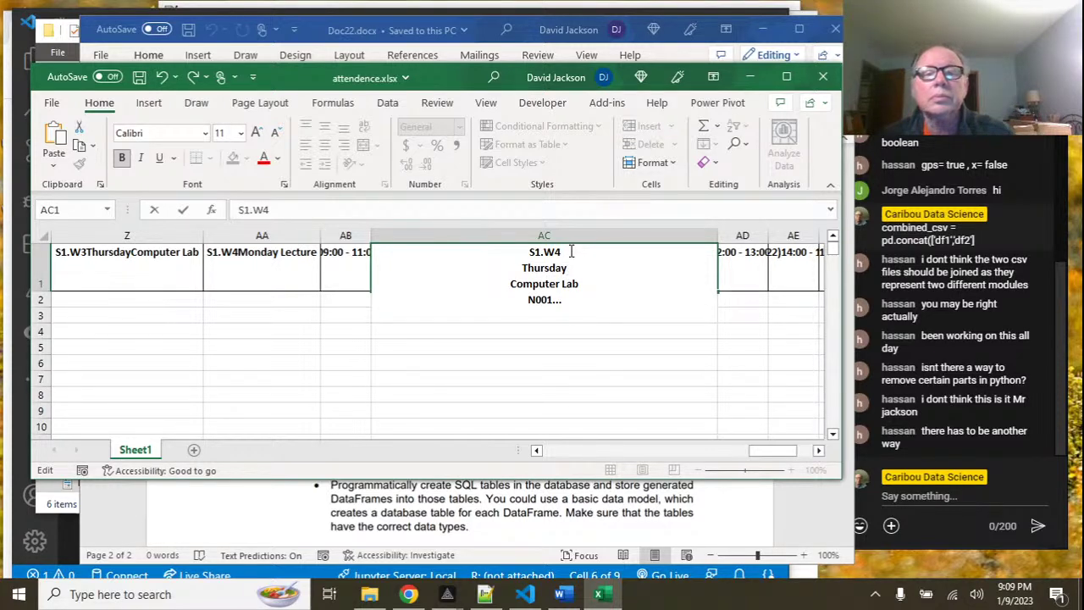
pyautogui.press('Delete')
pyautogui.click(584, 252)
pyautogui.press('Delete')
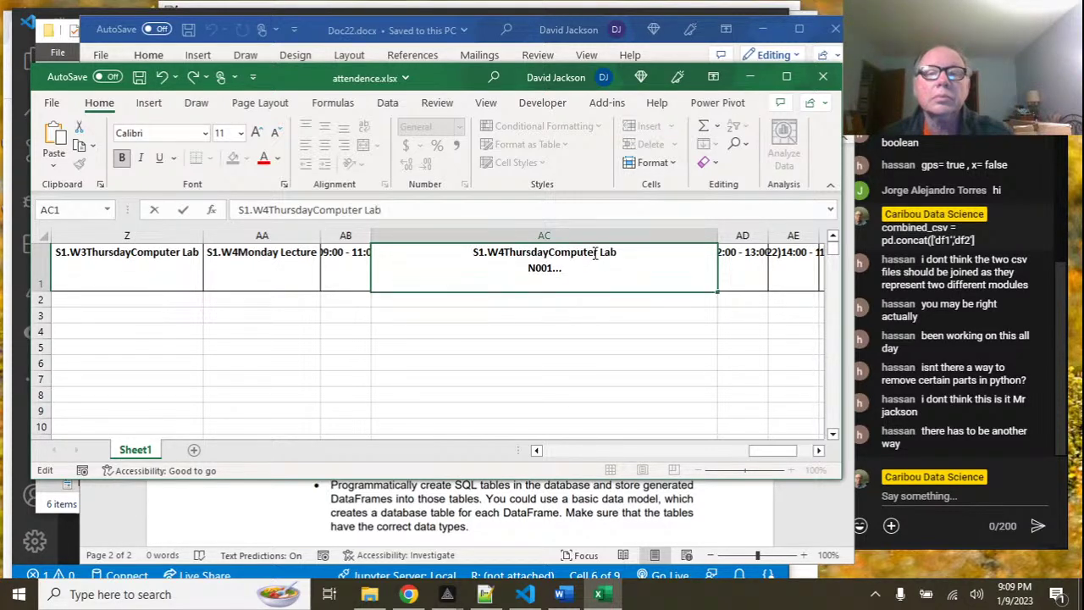
# Delete the room code N001... from the header in cell AC1 and auto-fit the width of column AC.
pyautogui.click(572, 267)
pyautogui.press('BackSpace')
pyautogui.press('BackSpace')
pyautogui.press('BackSpace')
pyautogui.press('BackSpace')
pyautogui.press('BackSpace')
pyautogui.press('BackSpace')
pyautogui.press('BackSpace')
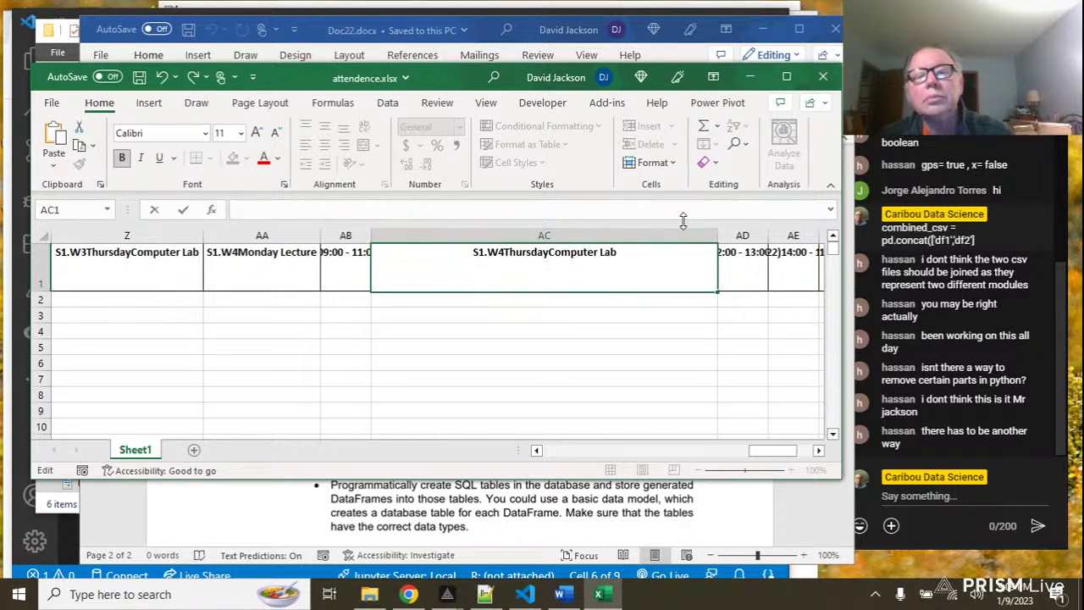
pyautogui.click(716, 235)
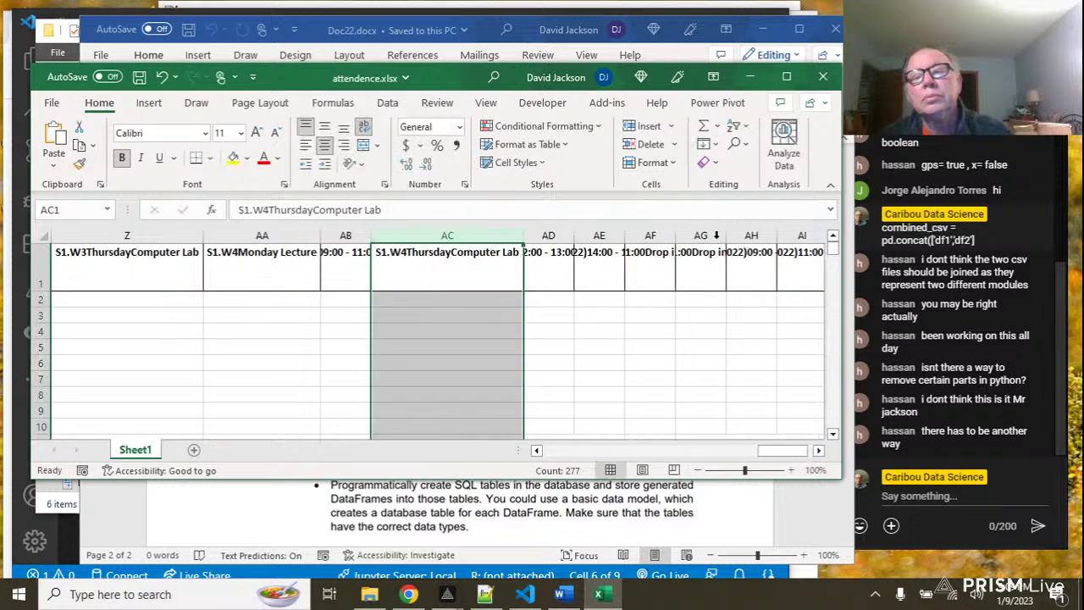
# Auto-fit column AD and delete the date (28-10-2022) and the time 12:00 - 13:00 from the header in cell AD1.
pyautogui.doubleClick(573, 234)
pyautogui.doubleClick(603, 259)
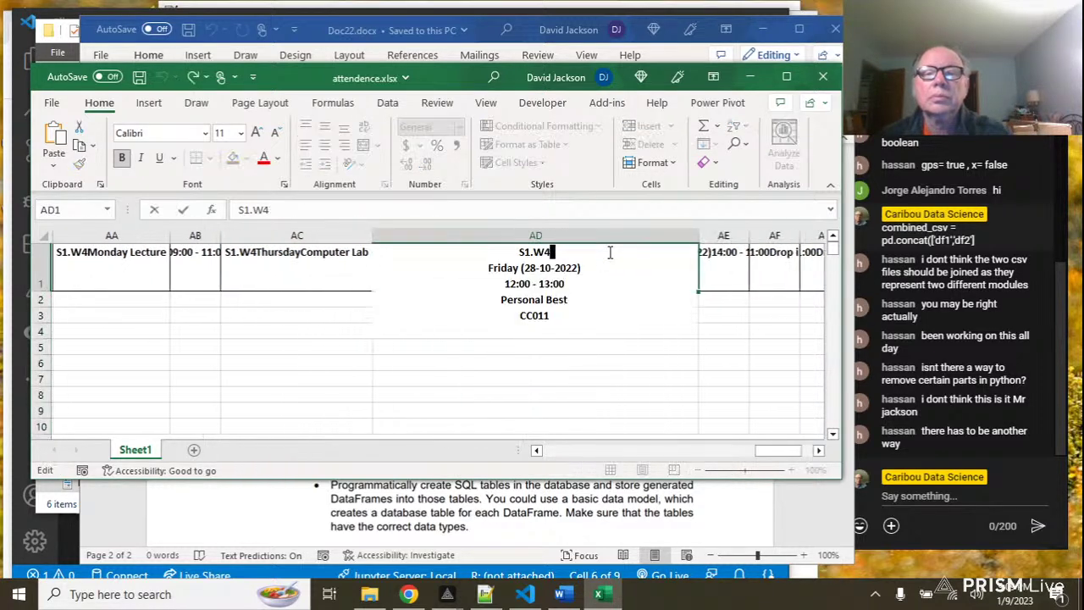
pyautogui.moveTo(522, 268); pyautogui.dragTo(573, 283)
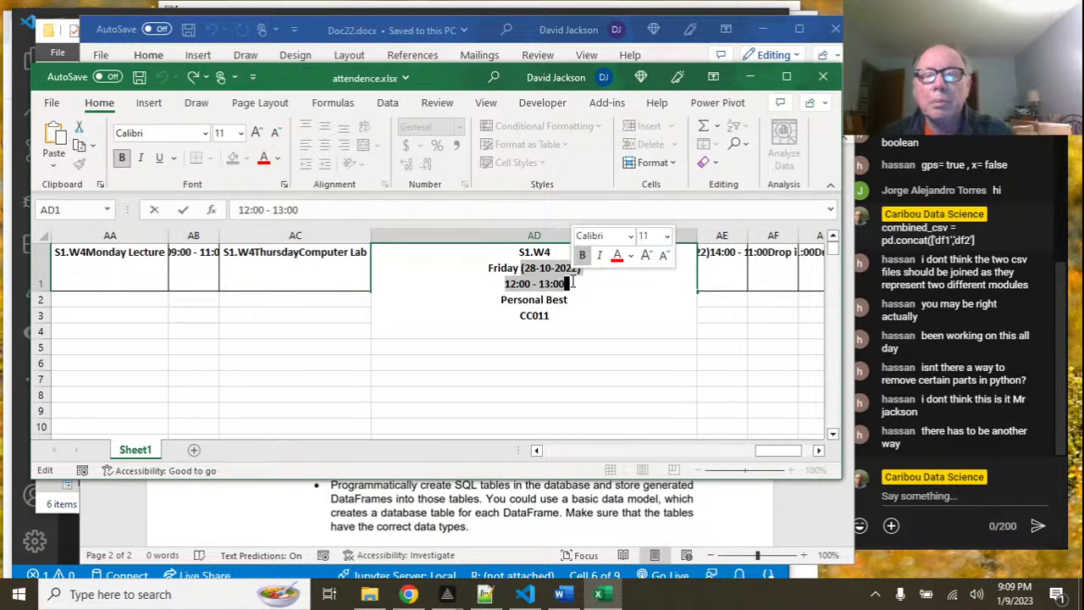
pyautogui.press('Delete')
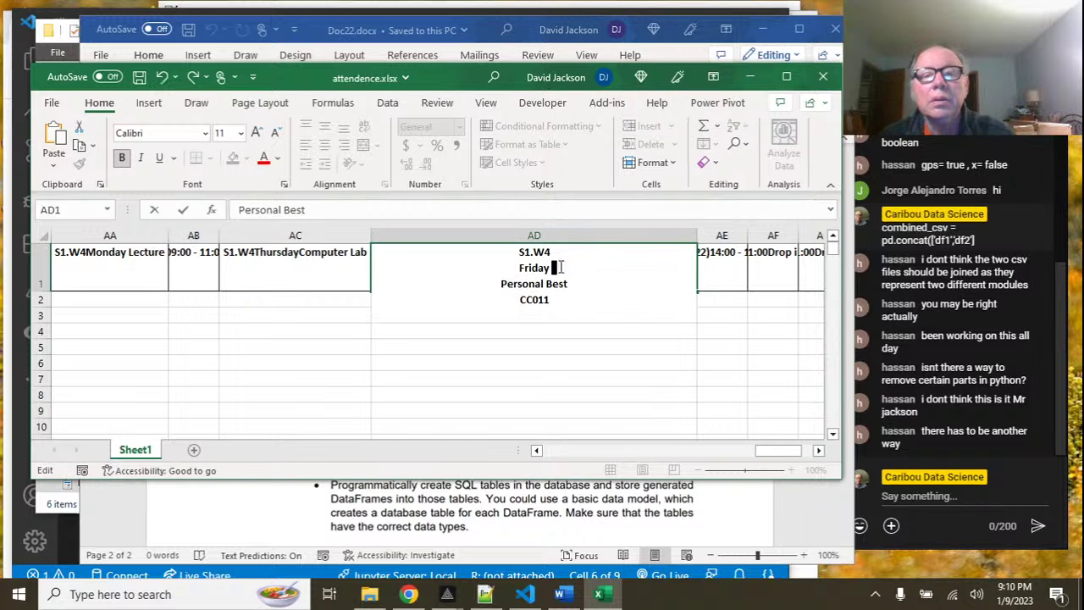
# Join the week, day and session-type lines of the header in cell AD1 into S1.W4FridayPersonal Best.
pyautogui.click(558, 252)
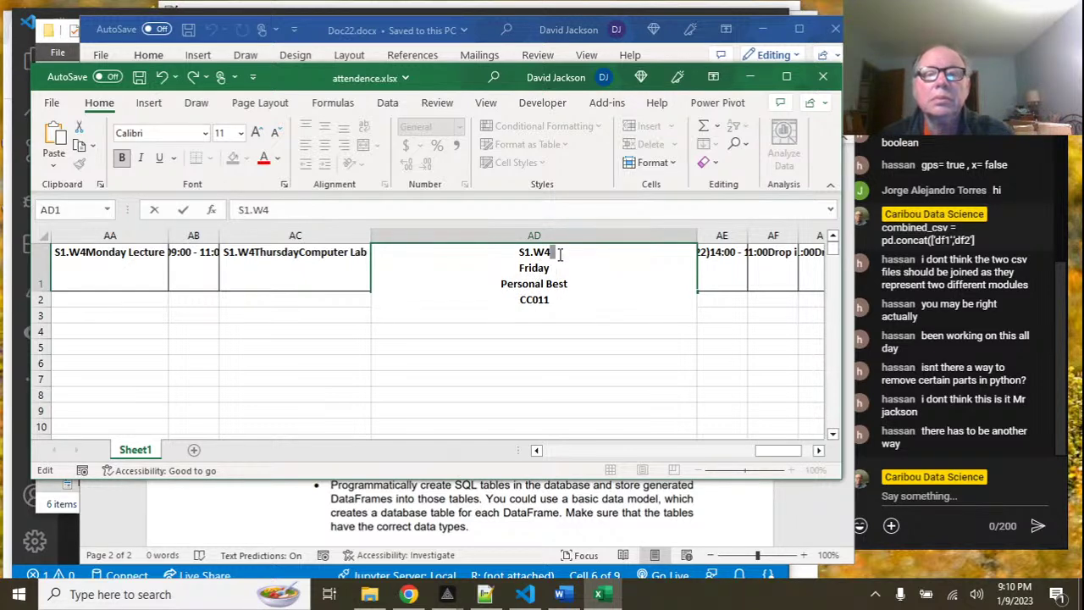
pyautogui.press('Delete')
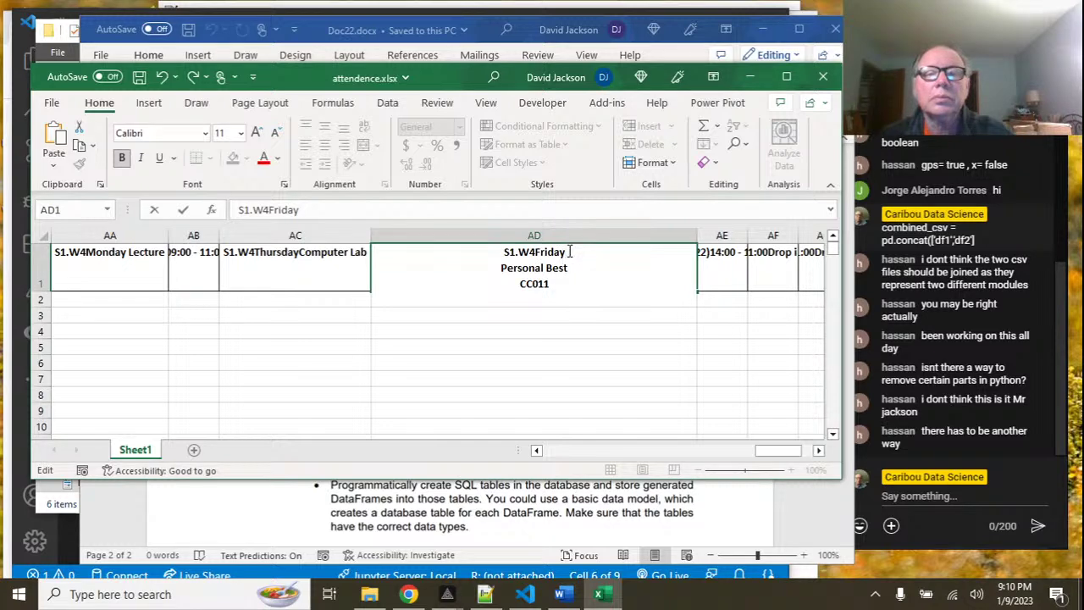
pyautogui.click(569, 252)
pyautogui.press('Delete')
# Delete the room code CC011 from the header in cell AD1 and auto-fit the width of column AD.
pyautogui.click(559, 267)
pyautogui.press('BackSpace')
pyautogui.press('BackSpace')
pyautogui.press('BackSpace')
pyautogui.press('BackSpace')
pyautogui.press('BackSpace')
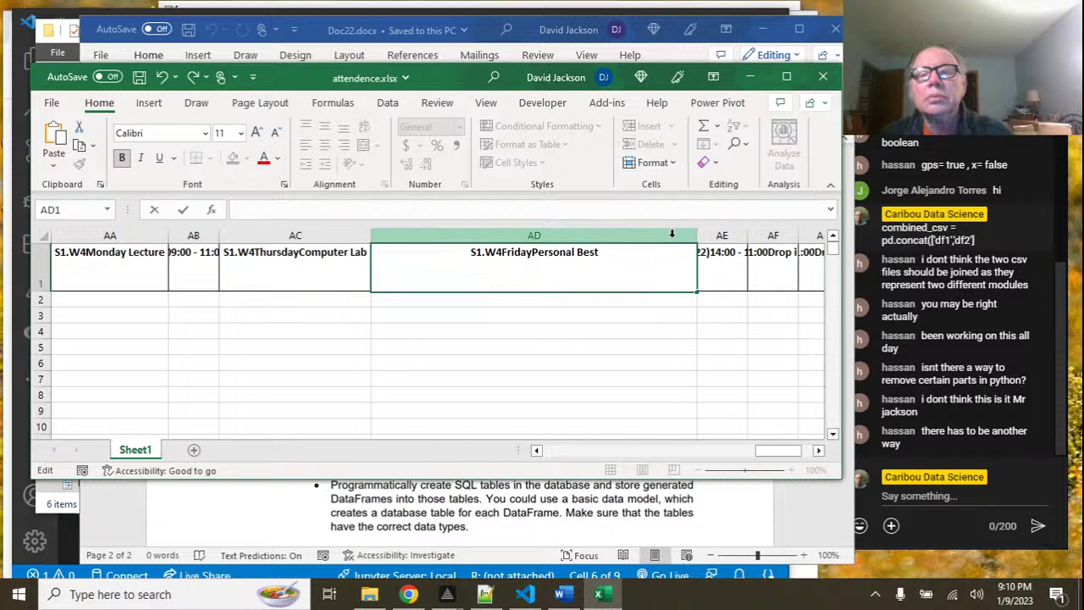
pyautogui.doubleClick(695, 236)
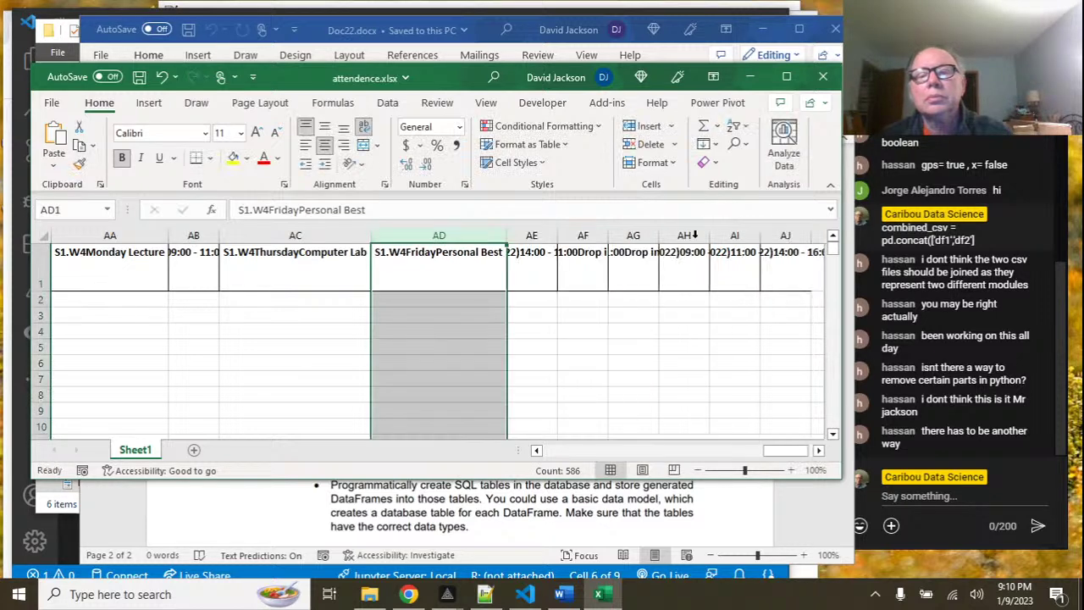
# Auto-fit column AE and delete the date (31-10-2022) and the time 14:00 - 16:00 from the header in cell AE1.
pyautogui.doubleClick(557, 232)
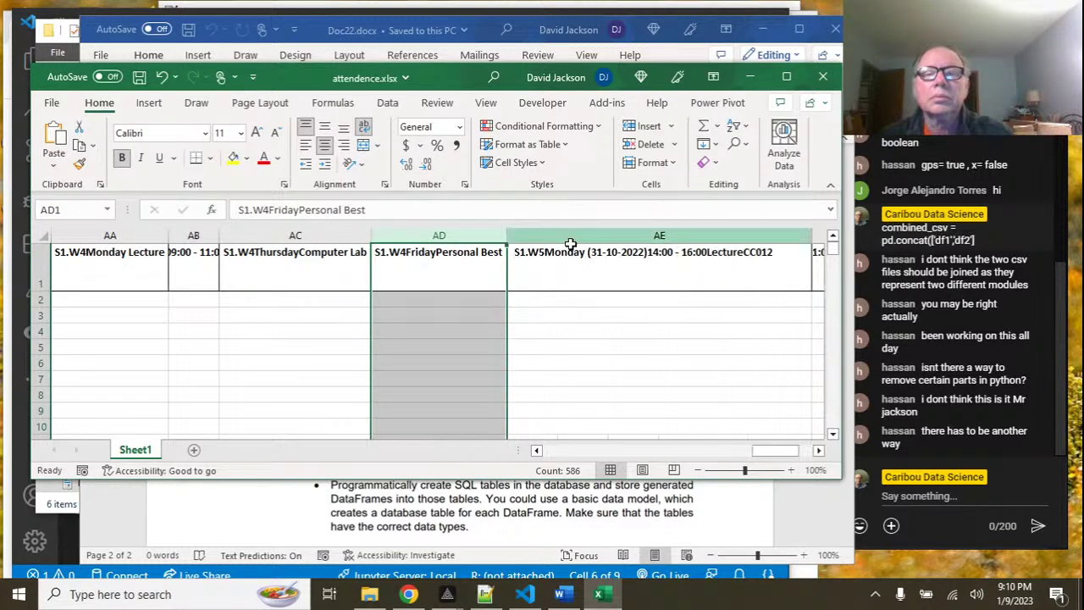
pyautogui.click(597, 254)
pyautogui.doubleClick(596, 254)
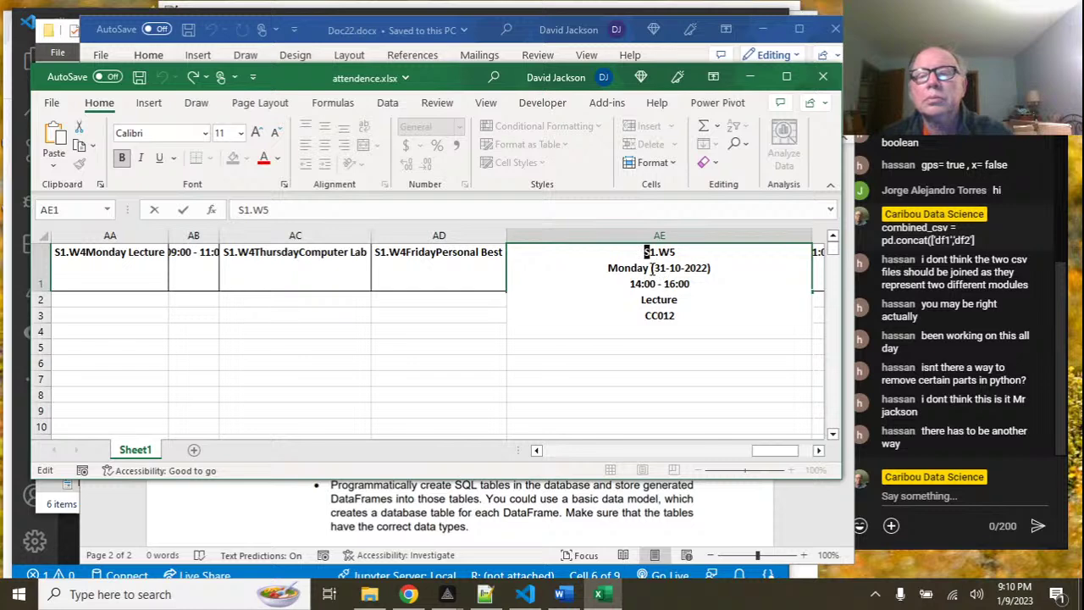
pyautogui.moveTo(650, 268); pyautogui.dragTo(693, 285)
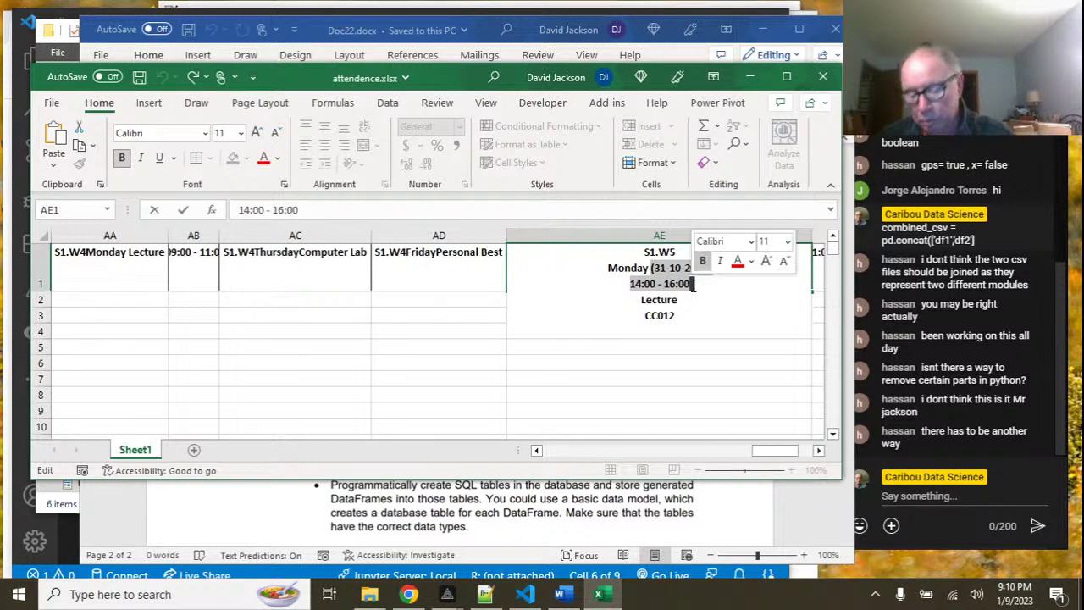
pyautogui.press('BackSpace')
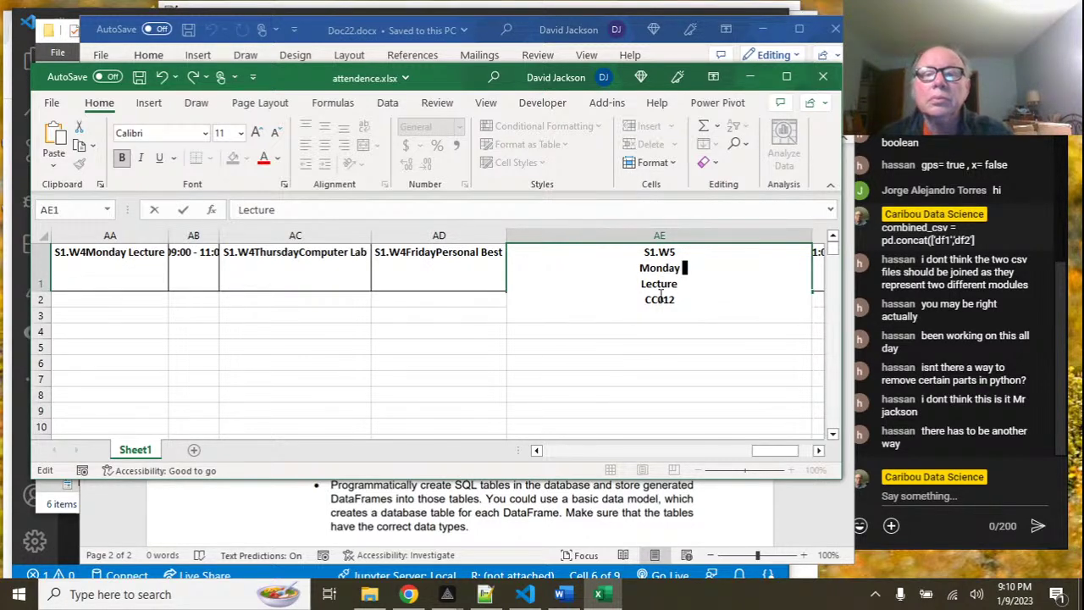
# Join the week, day and session-type lines of the header in cell AE1 into S1.W5Monday Lecture.
pyautogui.click(682, 254)
pyautogui.press('Delete')
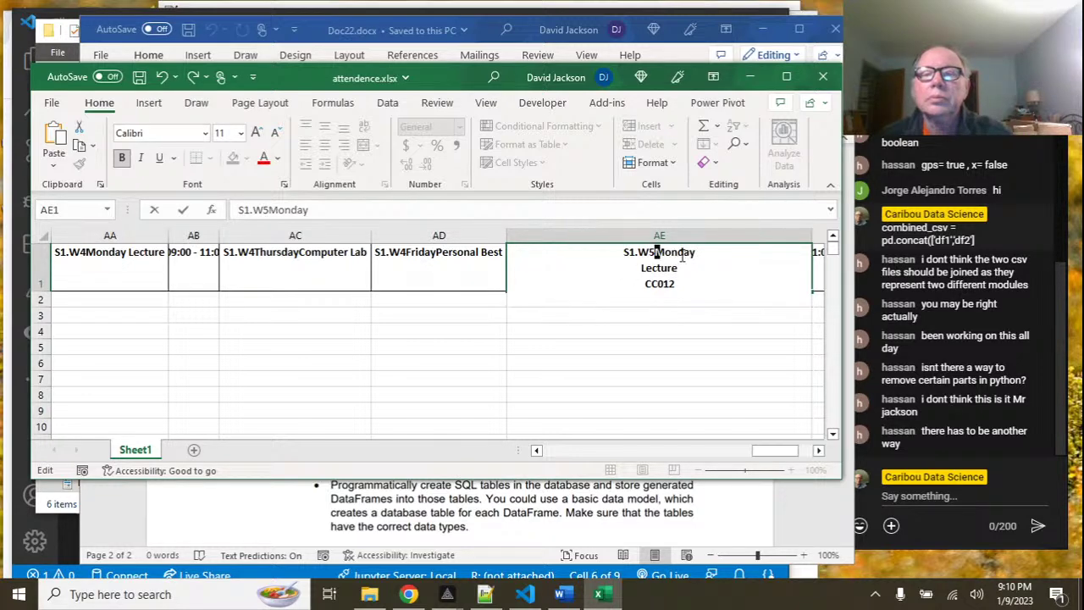
pyautogui.press('Delete')
# Delete the room code CC012 from the header in cell AE1 and auto-fit the width of column AE.
pyautogui.click(696, 266)
pyautogui.press('BackSpace')
pyautogui.press('BackSpace')
pyautogui.press('BackSpace')
pyautogui.press('BackSpace')
pyautogui.press('BackSpace')
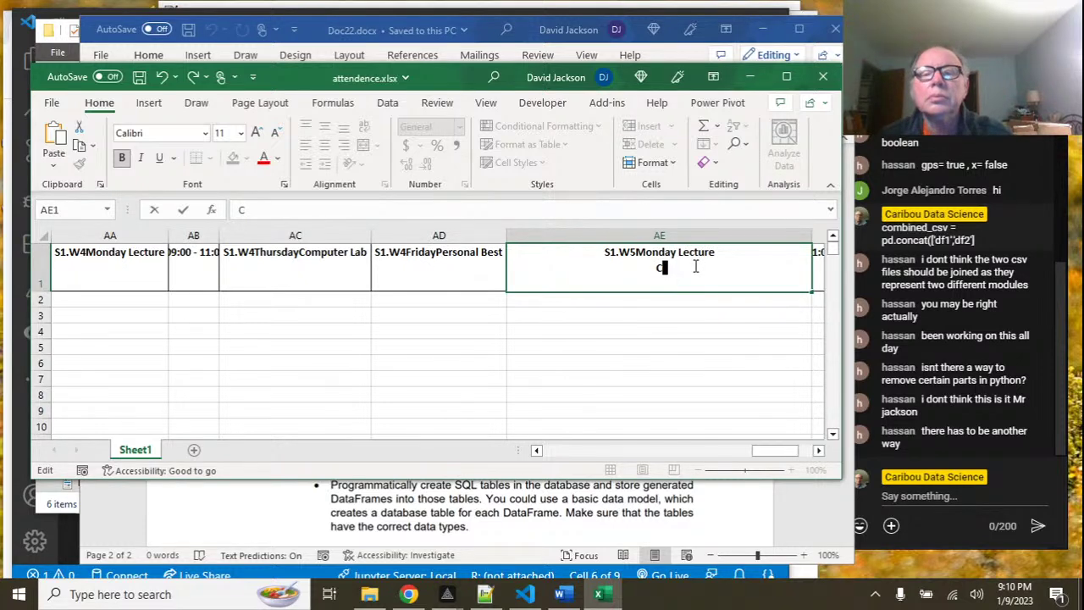
pyautogui.doubleClick(812, 231)
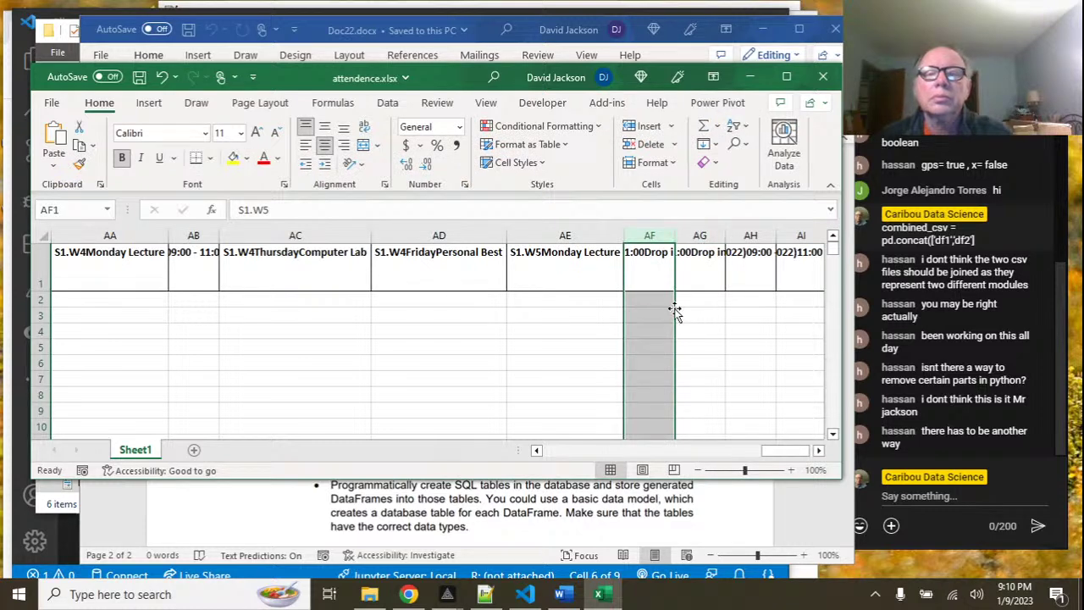
# Auto-fit column AF and delete the date (01-11-2022) and the time 10:00 - 11:00 from the header in cell AF1.
pyautogui.doubleClick(677, 236)
pyautogui.doubleClick(675, 251)
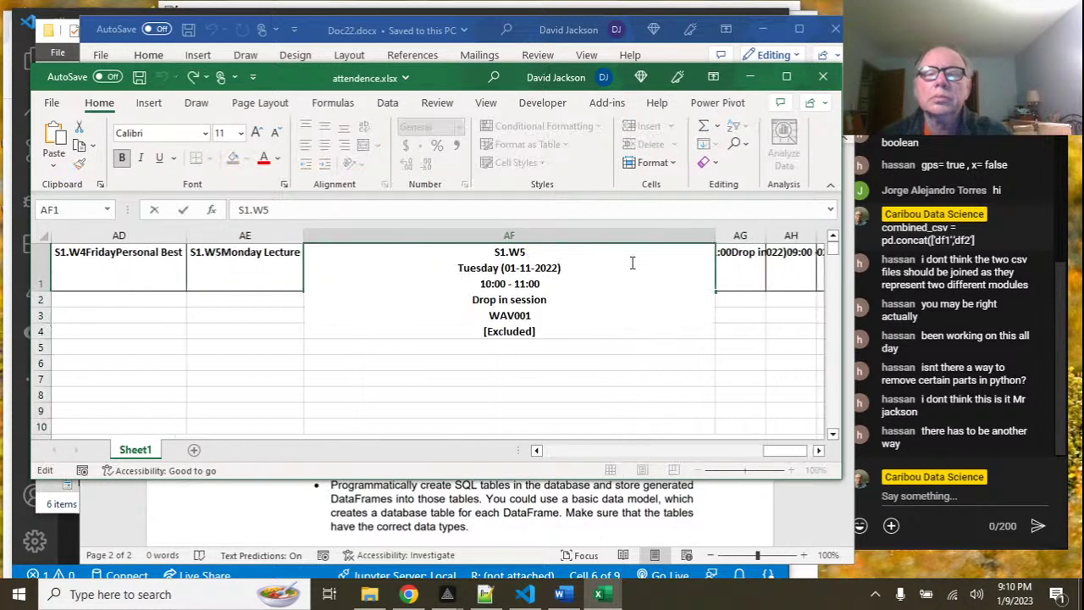
pyautogui.moveTo(501, 267); pyautogui.dragTo(542, 284)
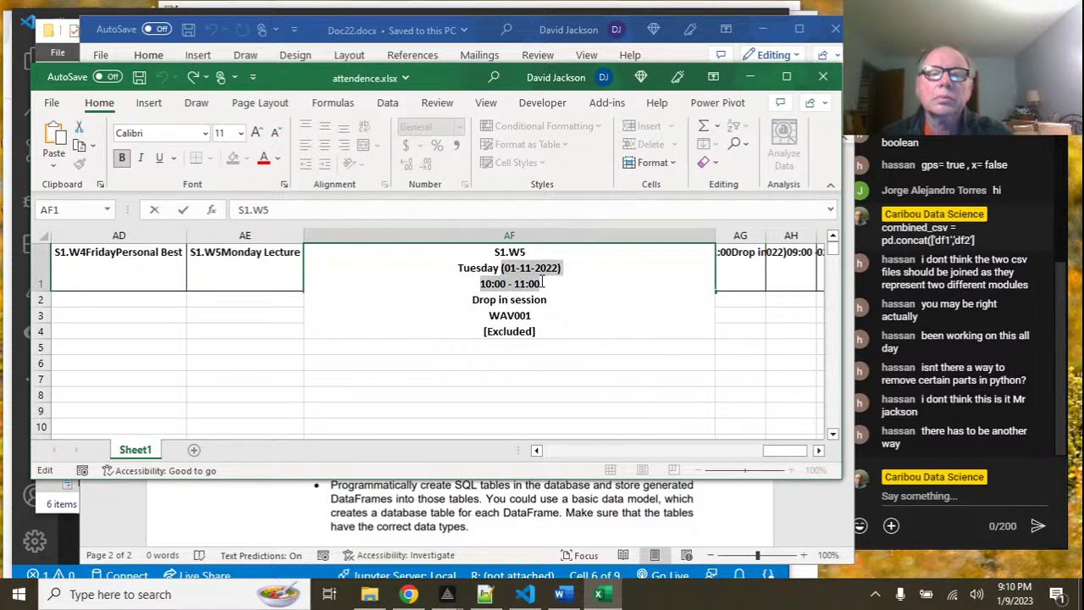
pyautogui.press('Delete')
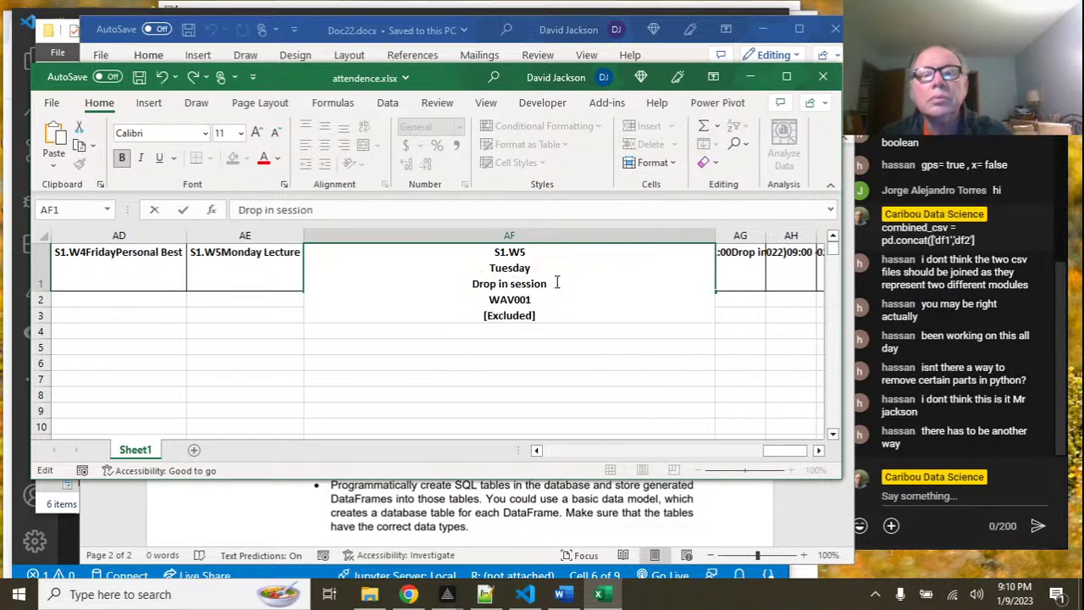
# Join the week, day and session-type lines of the header in cell AF1 into S1.W5Tuesday Drop in session.
pyautogui.click(527, 252)
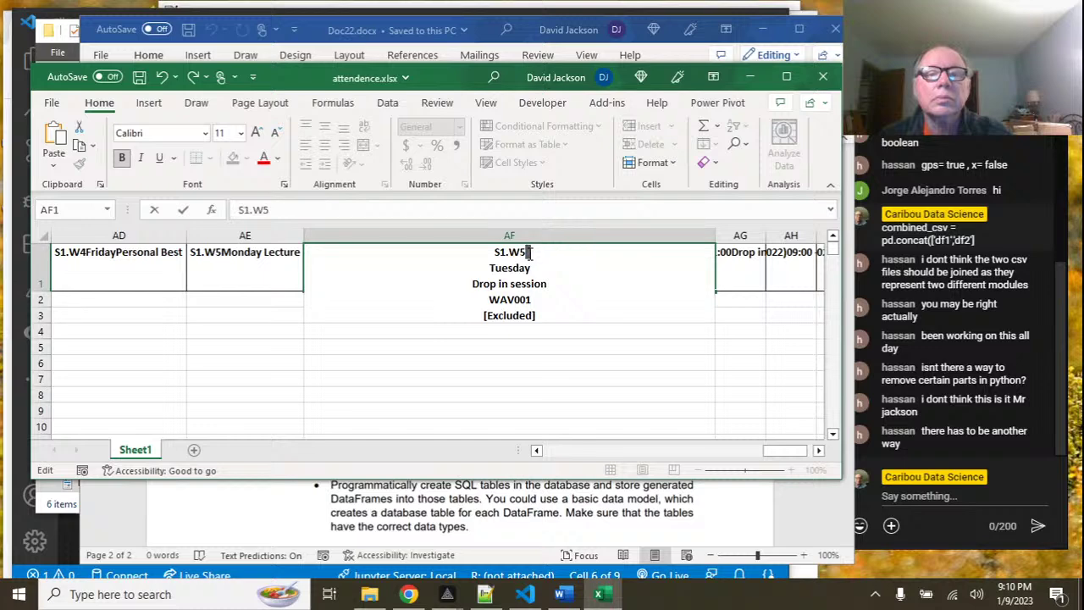
pyautogui.press('Delete')
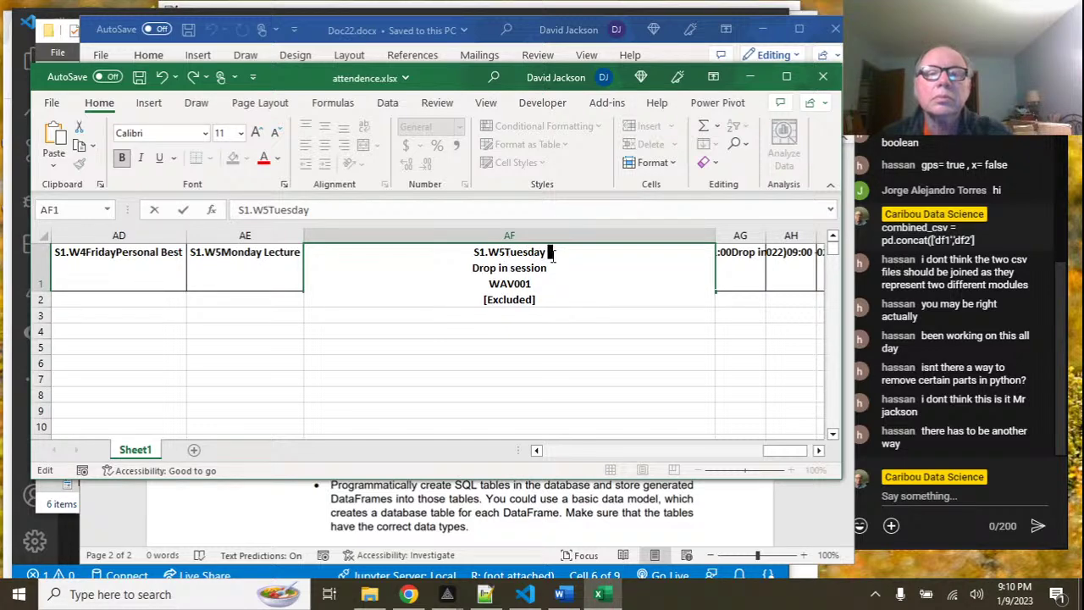
pyautogui.press('Delete')
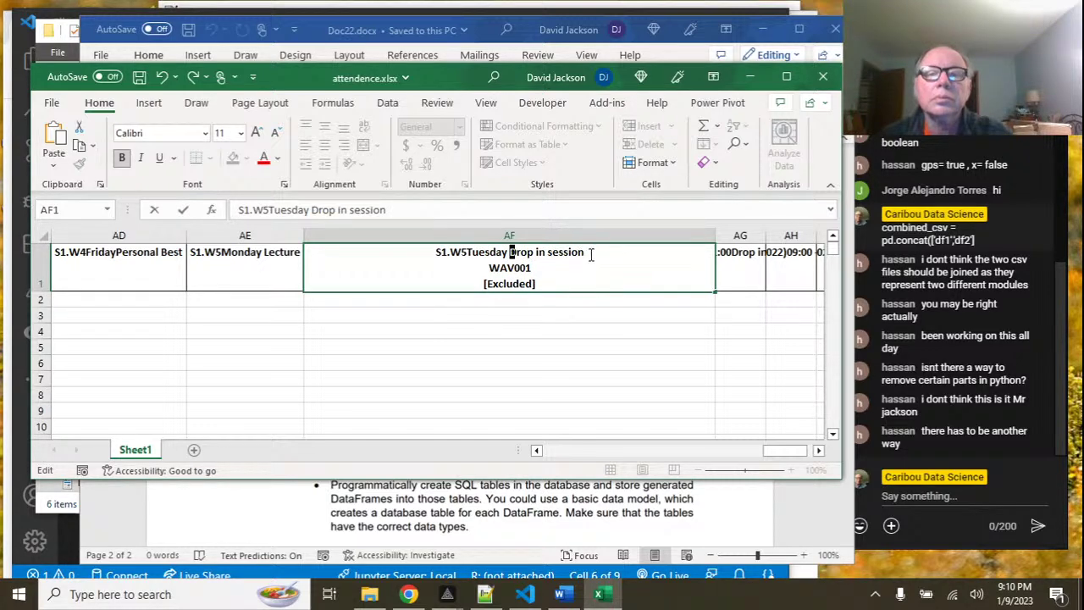
# Delete WAV001 and [Excluded] from the header in cell AF1 and auto-fit the width of column AF.
pyautogui.moveTo(488, 268); pyautogui.dragTo(566, 283)
pyautogui.press('BackSpace')
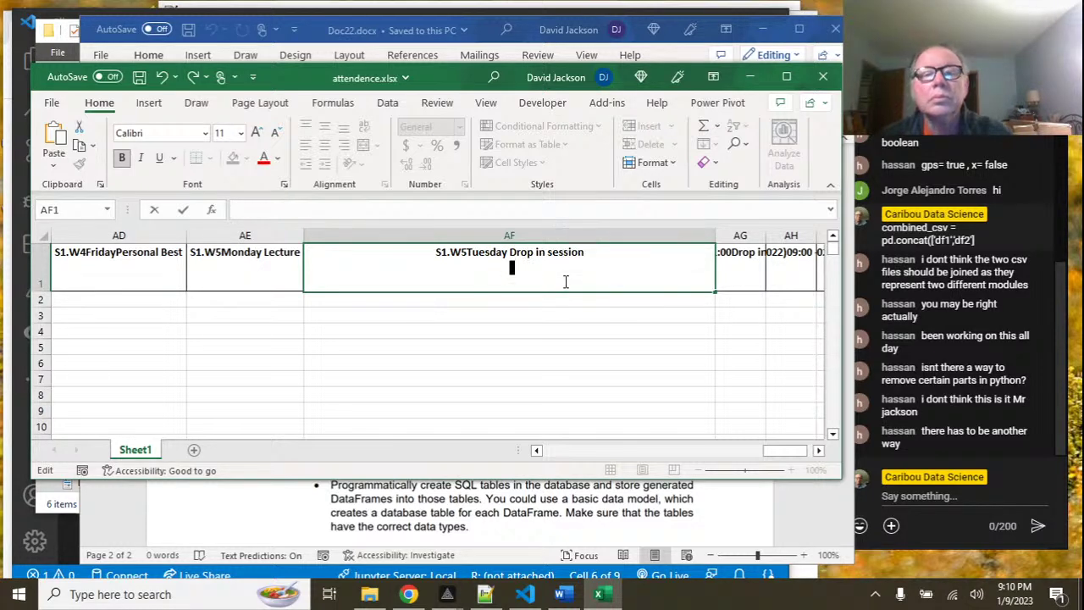
pyautogui.press('BackSpace')
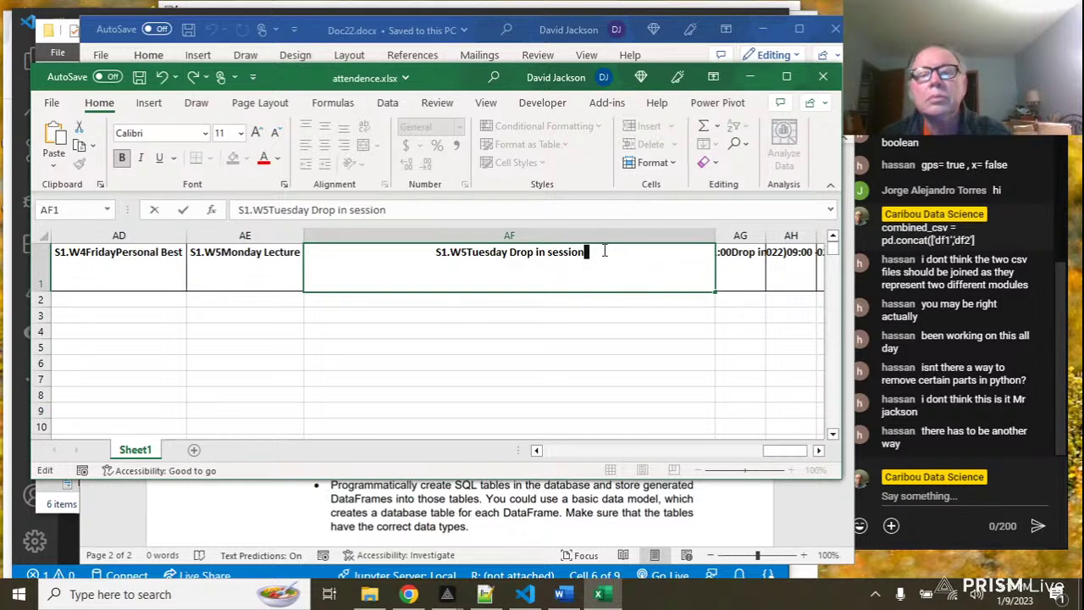
pyautogui.doubleClick(714, 235)
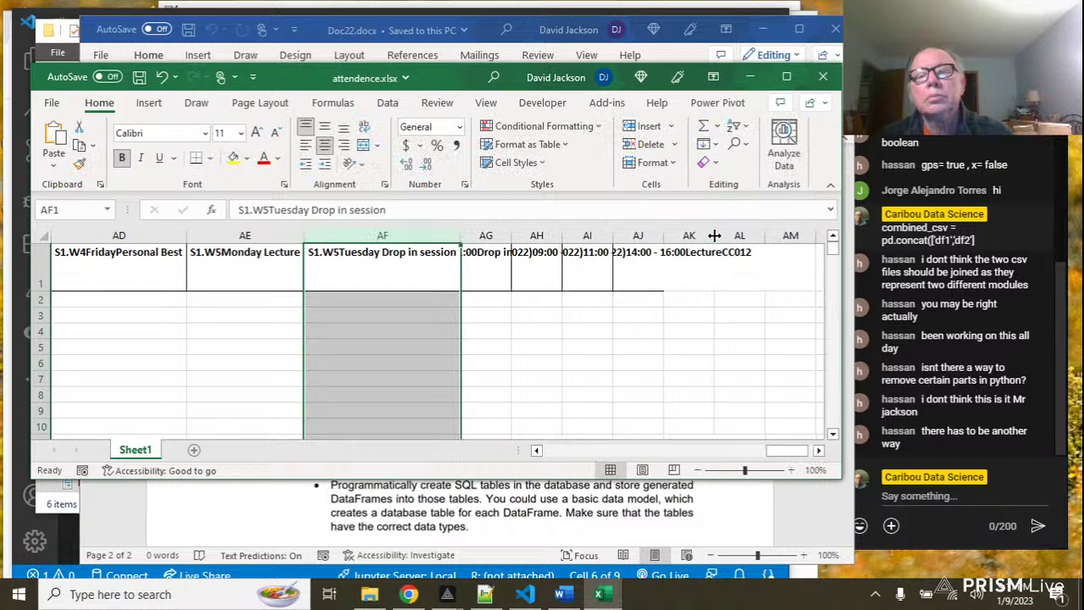
# Auto-fit column AG and delete the date (01-11-2022), the time 10:00 - 11:00, WAV001 and [Excluded].1 from the header in cell AG1.
pyautogui.doubleClick(511, 235)
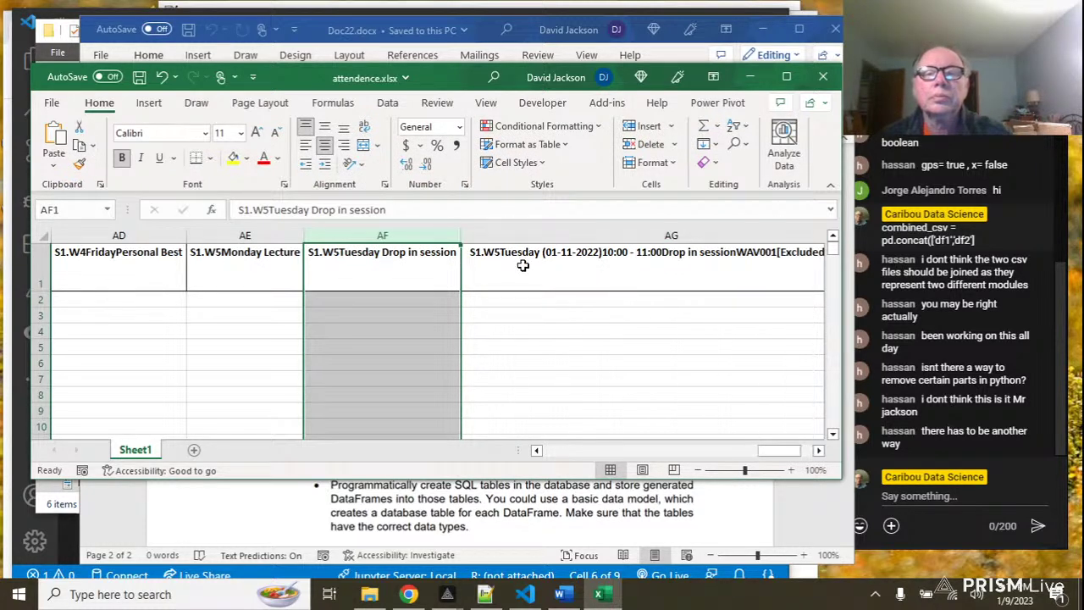
pyautogui.doubleClick(523, 257)
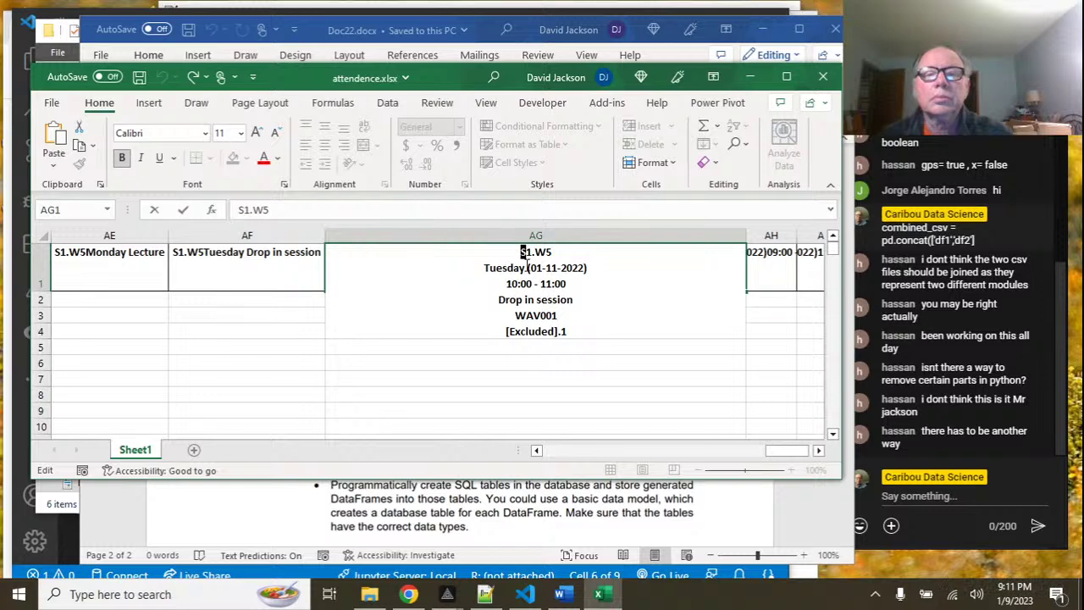
pyautogui.moveTo(527, 268); pyautogui.dragTo(591, 288)
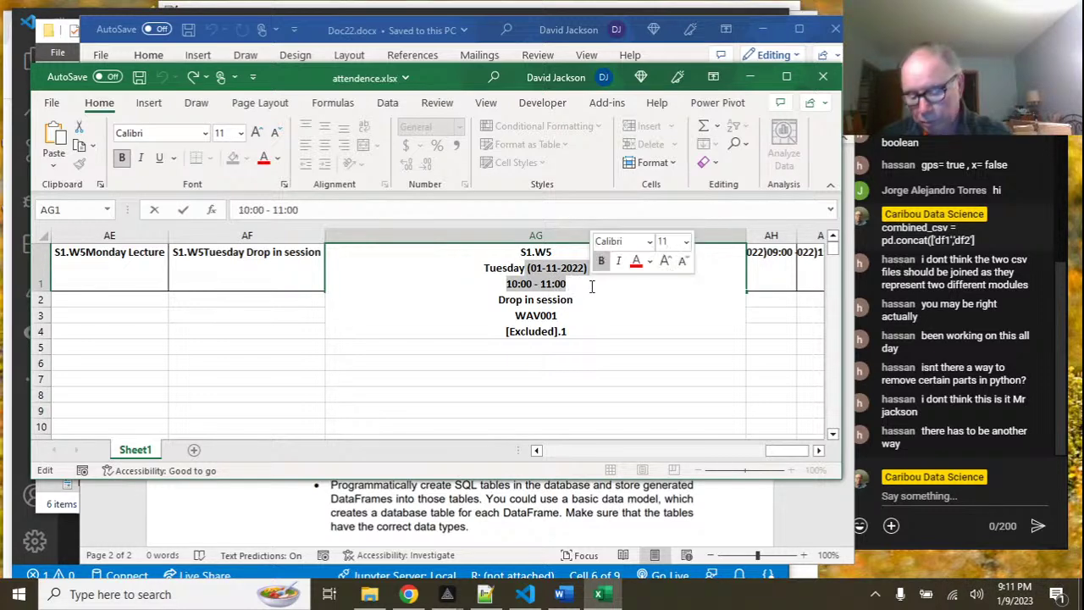
pyautogui.press('BackSpace')
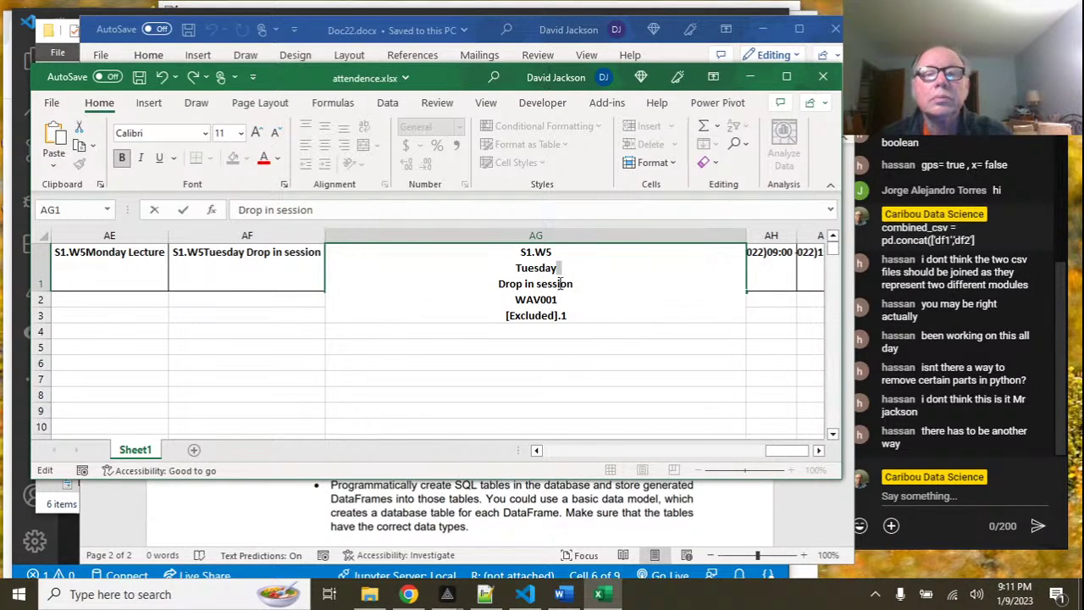
pyautogui.moveTo(509, 299); pyautogui.dragTo(587, 312)
pyautogui.press('BackSpace')
# Join the week, day and session-type lines of the header in cell AG1 into S1.W5TuesdayDrop in session.
pyautogui.click(564, 251)
pyautogui.press('Delete')
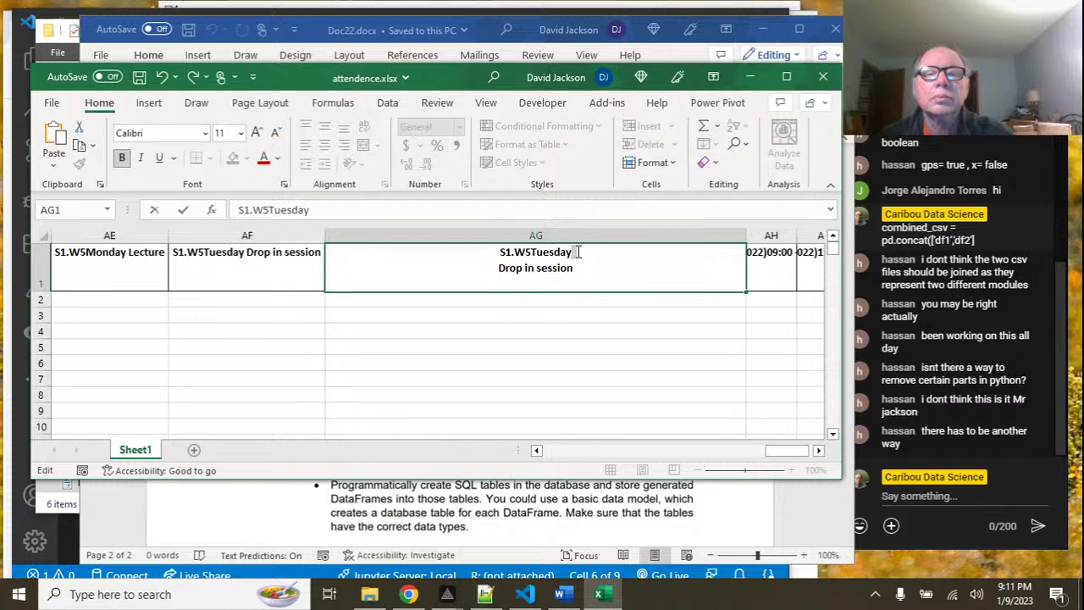
pyautogui.click(578, 251)
pyautogui.press('Delete')
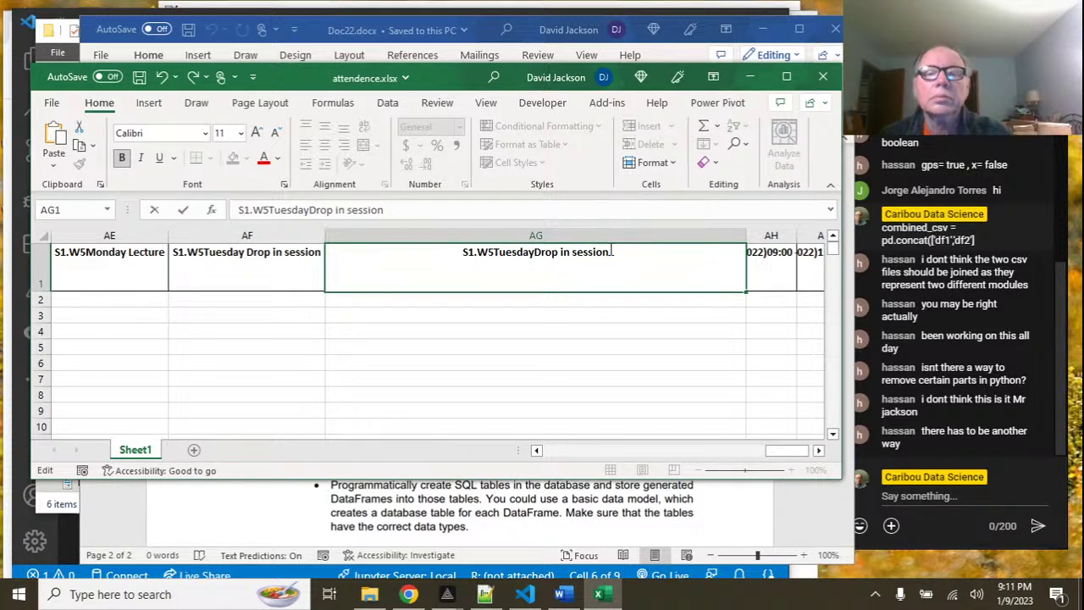
# Shorten the header in cell AG1 to S1.W5TuesdayDropIn and auto-fit the width of column AG.
pyautogui.press('BackSpace')
pyautogui.press('BackSpace')
pyautogui.press('BackSpace')
pyautogui.press('BackSpace')
pyautogui.press('BackSpace')
pyautogui.press('BackSpace')
pyautogui.press('BackSpace')
pyautogui.press('BackSpace')
pyautogui.press('BackSpace')
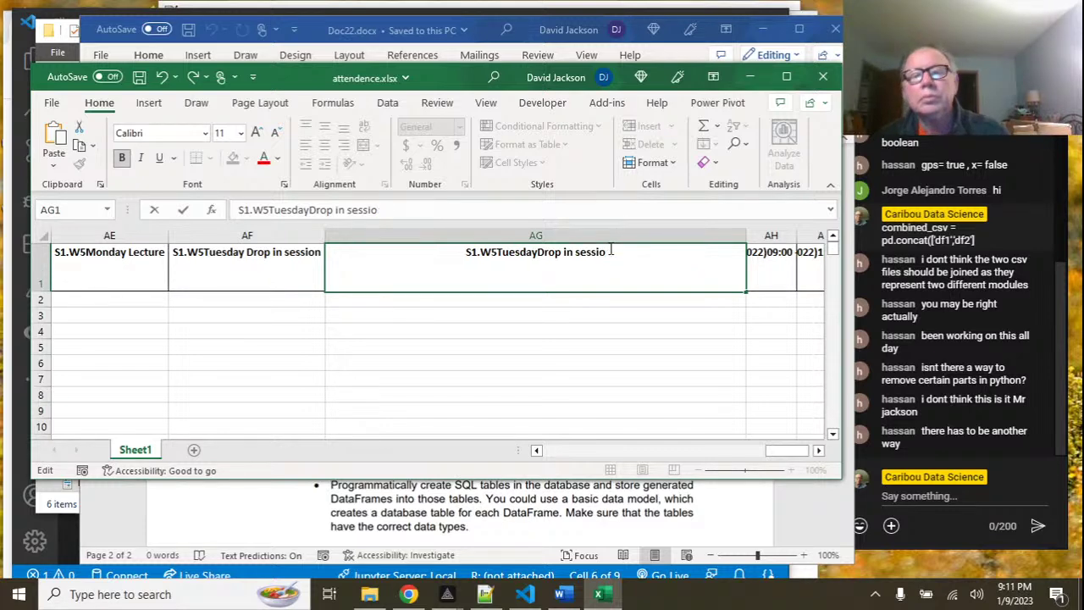
pyautogui.press('BackSpace')
pyautogui.press('BackSpace')
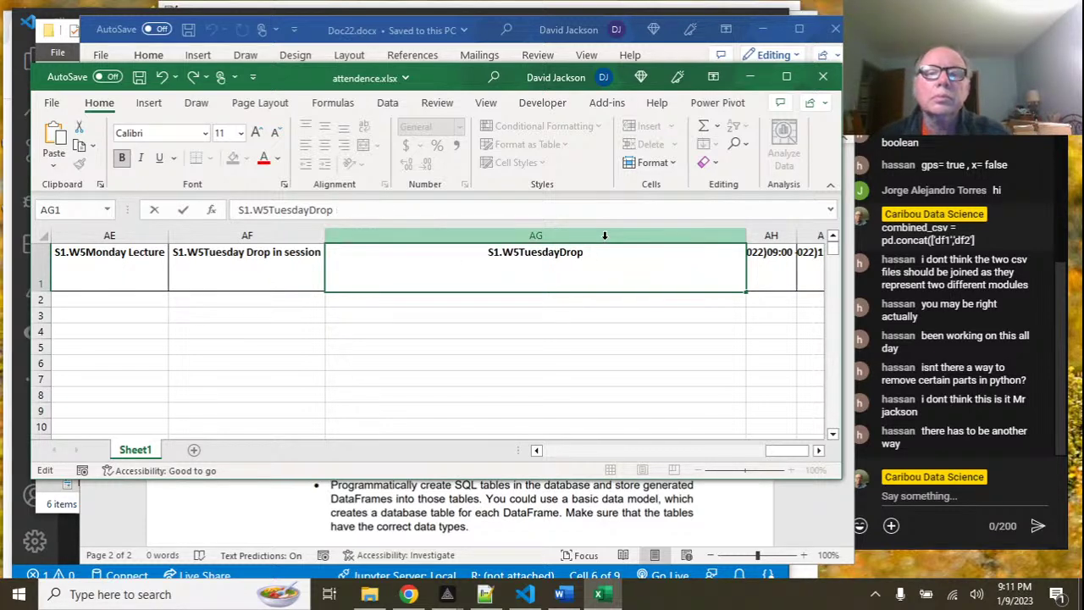
pyautogui.write('In')
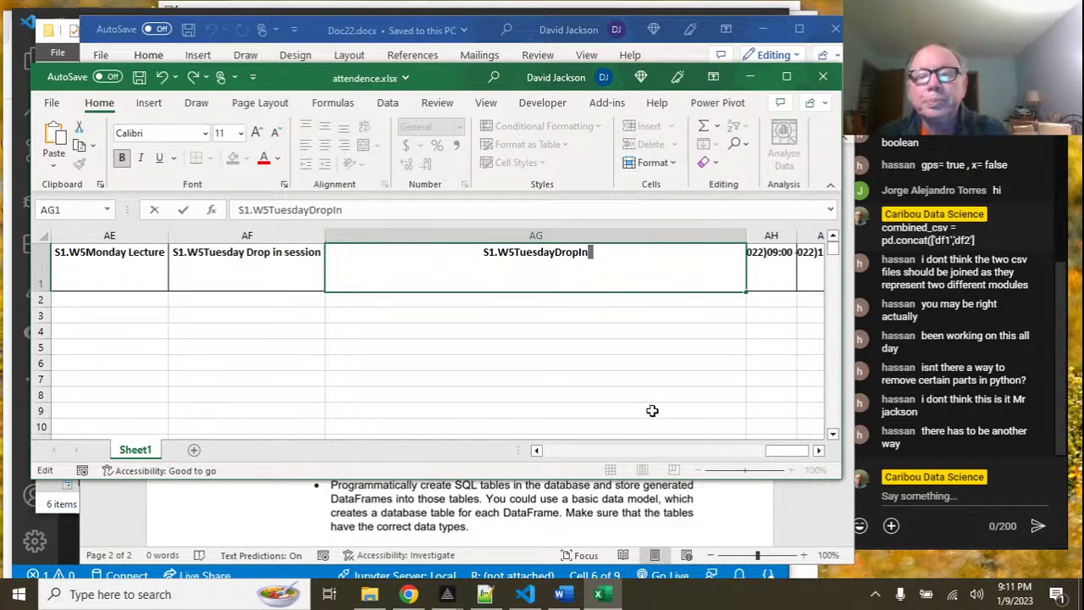
pyautogui.moveTo(772, 453); pyautogui.dragTo(839, 455)
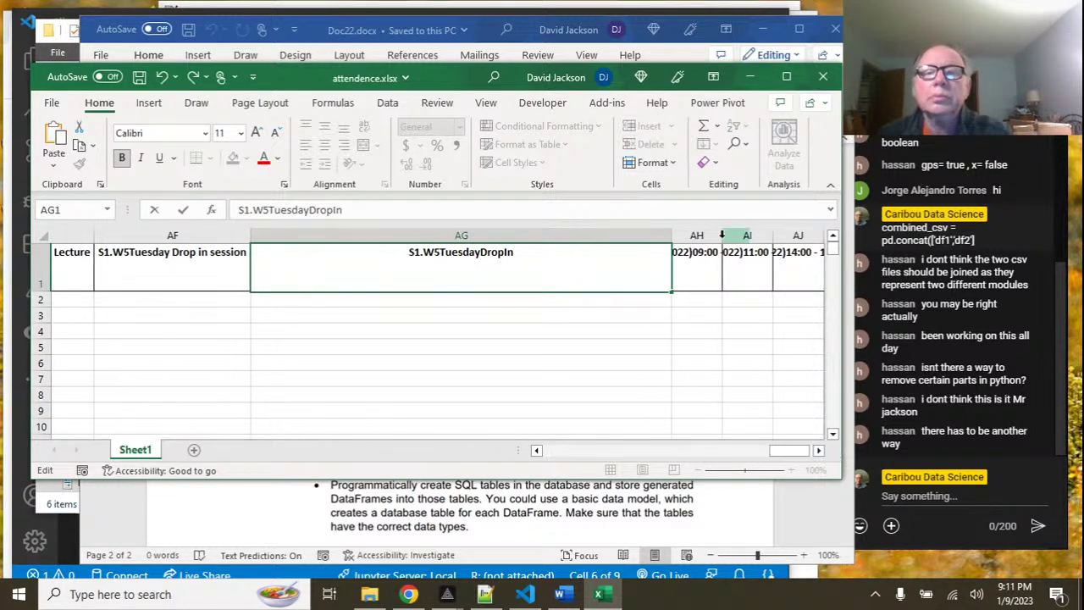
pyautogui.click(673, 234)
pyautogui.doubleClick(673, 234)
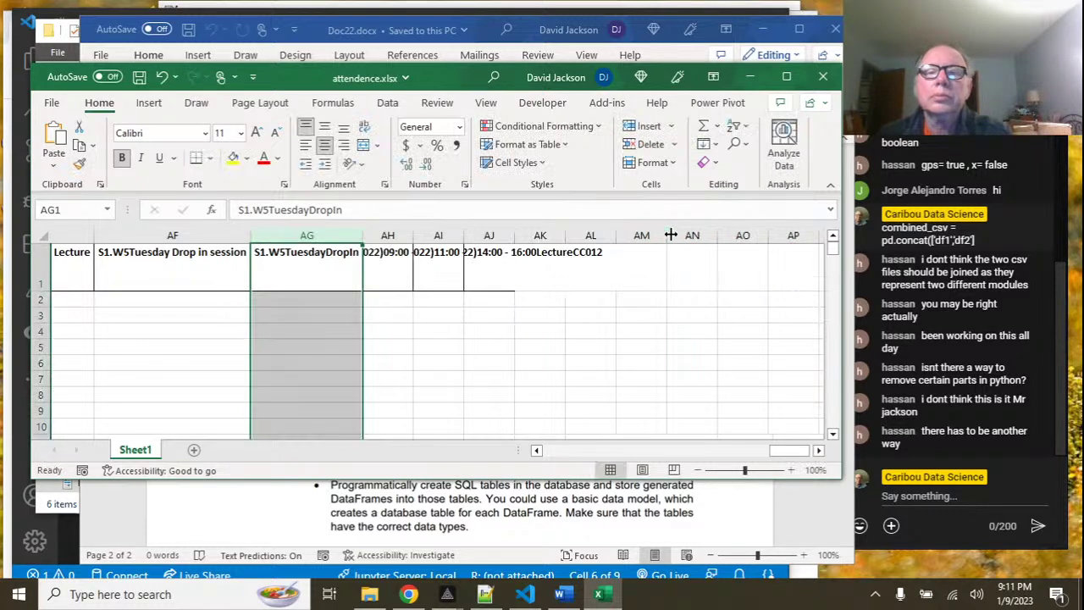
# Auto-fit column AH and delete the date (03-11-2022), the time 09:00 - 11:00 and the word Test from the header in cell AH1.
pyautogui.doubleClick(414, 234)
pyautogui.doubleClick(433, 254)
pyautogui.moveTo(508, 271); pyautogui.dragTo(544, 295)
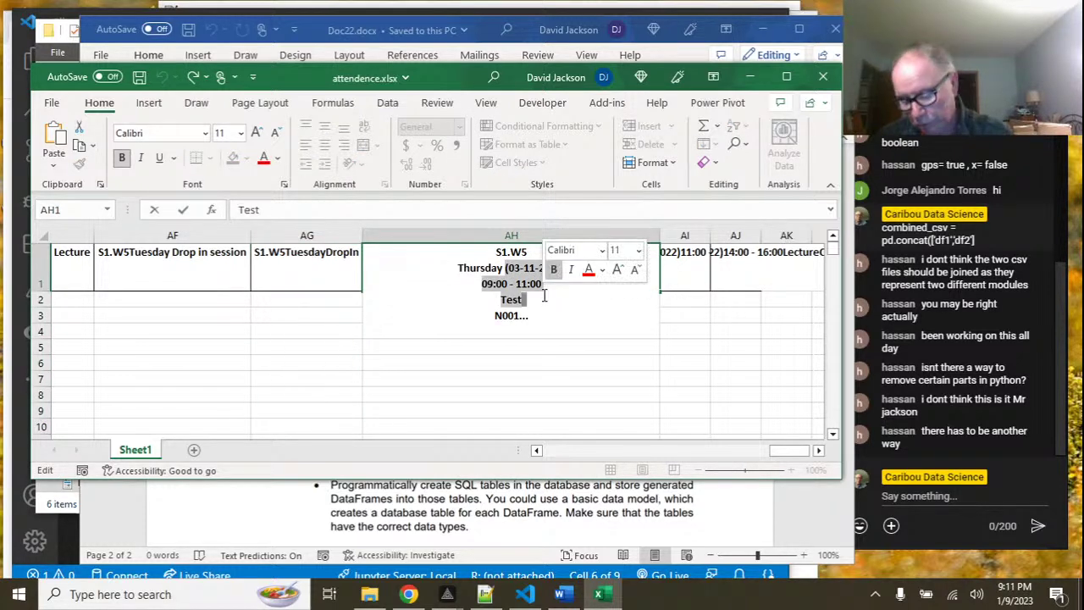
pyautogui.press('BackSpace')
# Join the remaining lines of the header in cell AH1 into S1.W5Thursday N001...
pyautogui.click(532, 254)
pyautogui.press('Delete')
pyautogui.click(533, 269)
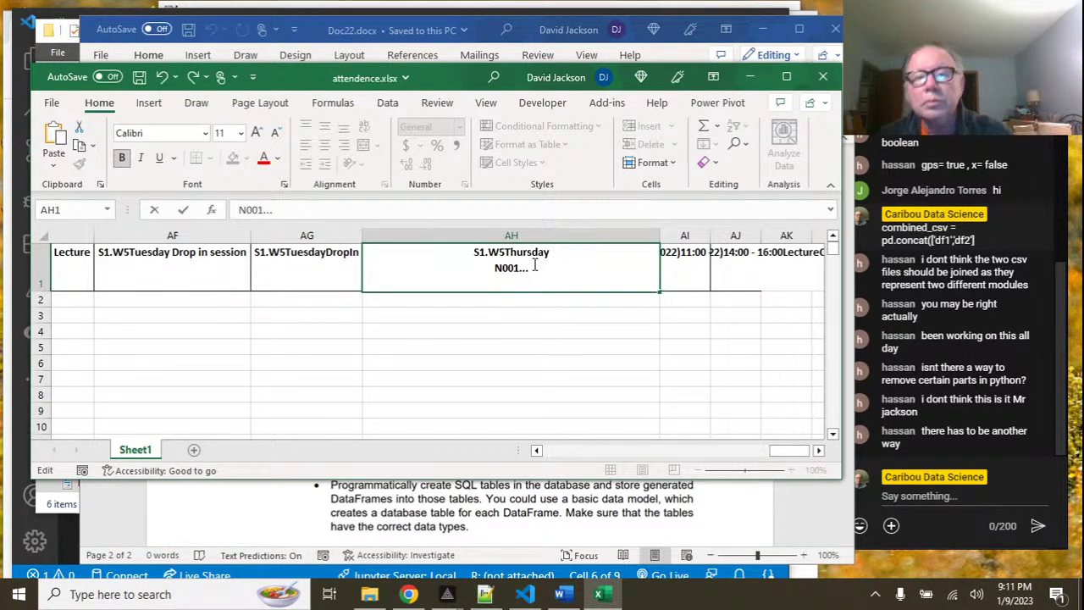
pyautogui.click(551, 253)
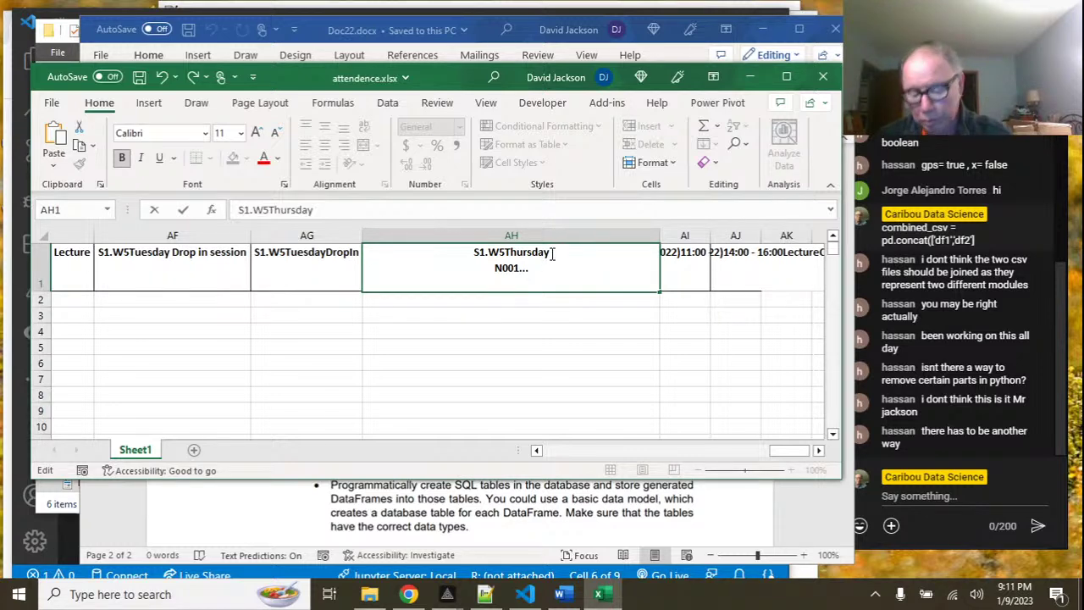
pyautogui.press('Delete')
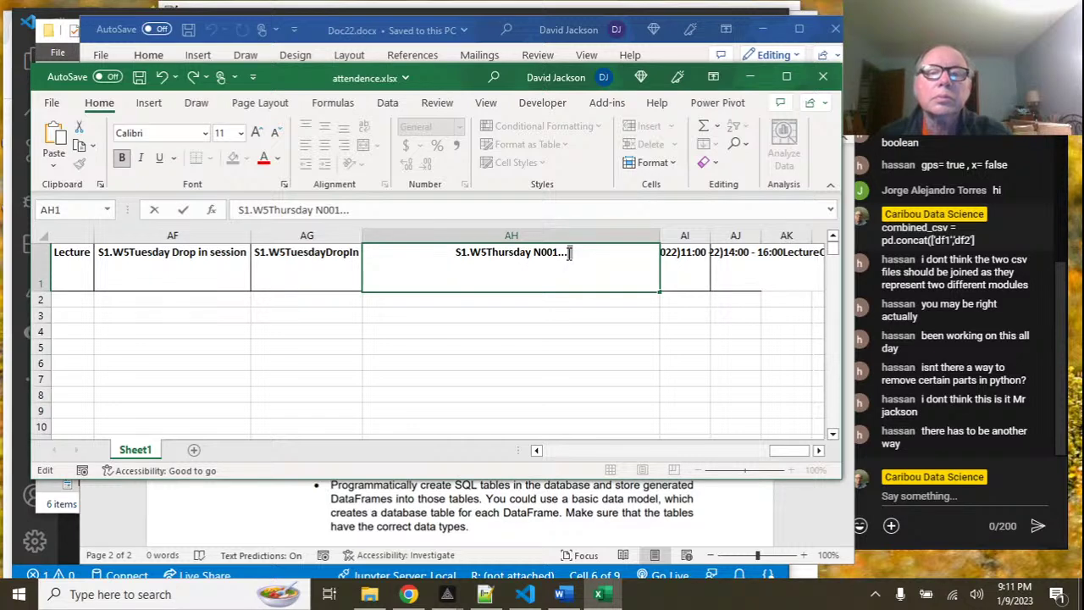
# Delete the trailing dots after N001 in cell AH1 and auto-fit the width of column AH.
pyautogui.press('BackSpace')
pyautogui.press('BackSpace')
pyautogui.press('BackSpace')
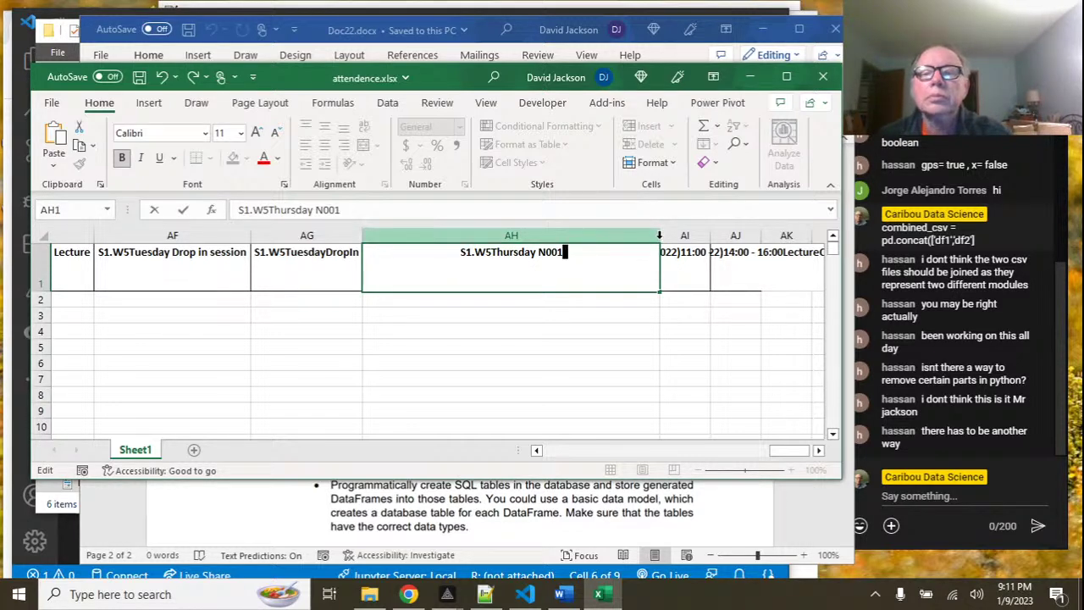
pyautogui.doubleClick(659, 235)
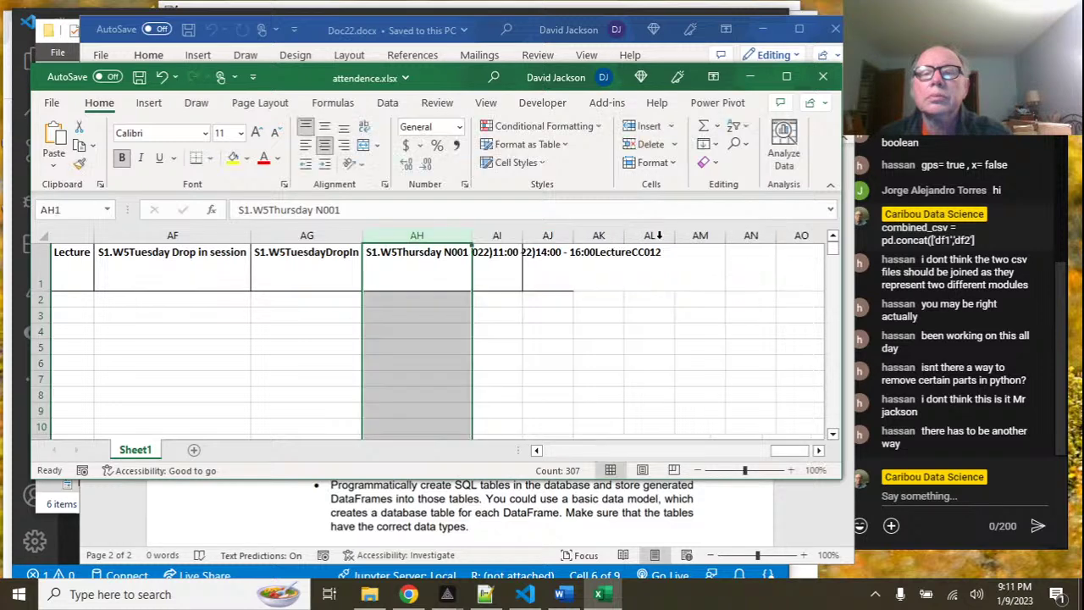
# Auto-fit column AI and delete the date (03-11-2022) and the time 11:00 - 13:00 from the header in cell AI1.
pyautogui.doubleClick(524, 235)
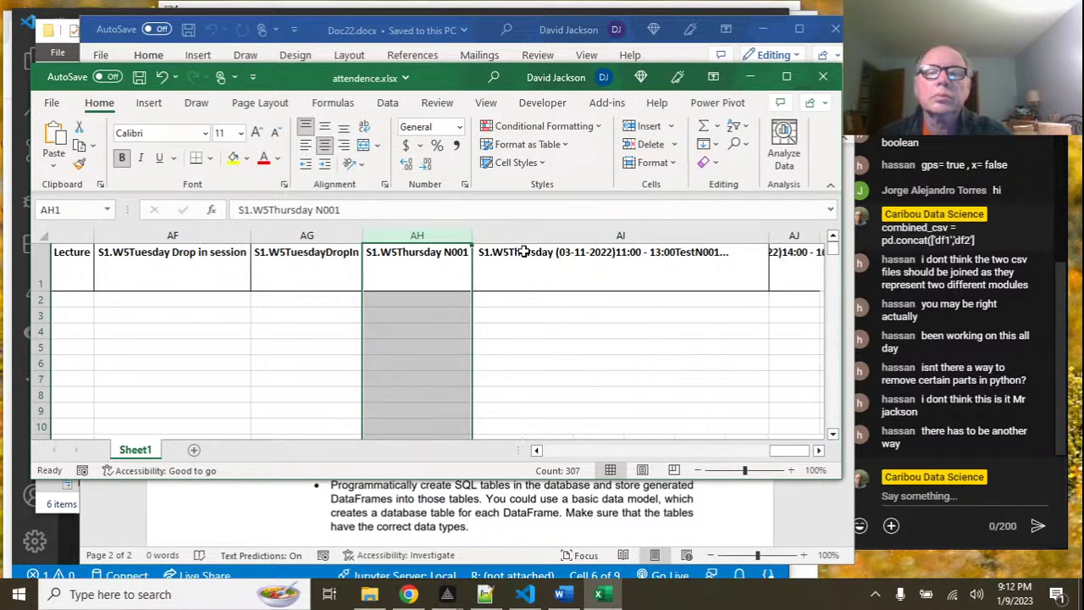
pyautogui.doubleClick(525, 252)
pyautogui.moveTo(592, 284); pyautogui.dragTo(659, 285)
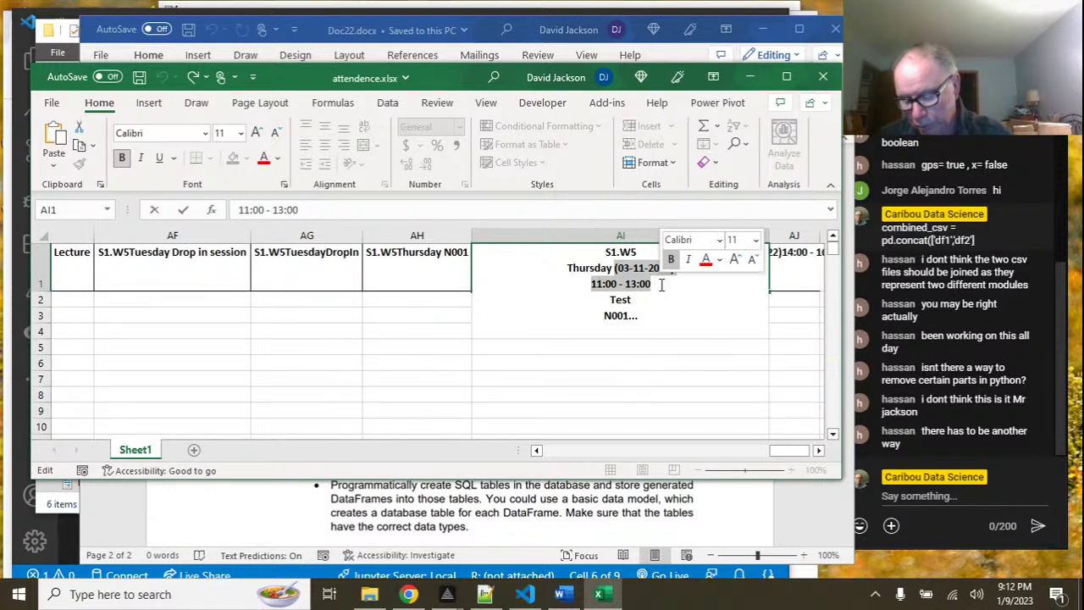
pyautogui.press('Delete')
# Join the week, day and session-type lines of the header in cell AI1 into S1.W5ThursdayTest.
pyautogui.click(644, 251)
pyautogui.press('Delete')
pyautogui.hotkey('shift', 'Right')
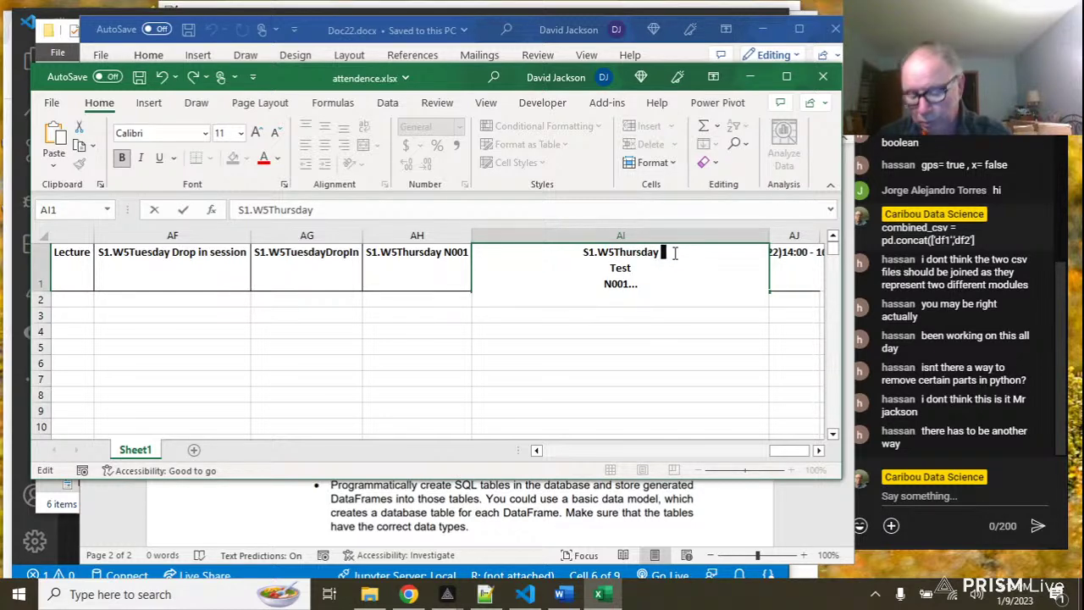
pyautogui.press('Delete')
# Delete the room code N001... from cell AI1 so the header reads S1.W5ThursdayTest, and auto-fit the width of column AI.
pyautogui.click(647, 268)
pyautogui.press('BackSpace')
pyautogui.press('BackSpace')
pyautogui.press('BackSpace')
pyautogui.press('BackSpace')
pyautogui.press('BackSpace')
pyautogui.press('BackSpace')
pyautogui.press('BackSpace')
pyautogui.press('BackSpace')
pyautogui.press('BackSpace')
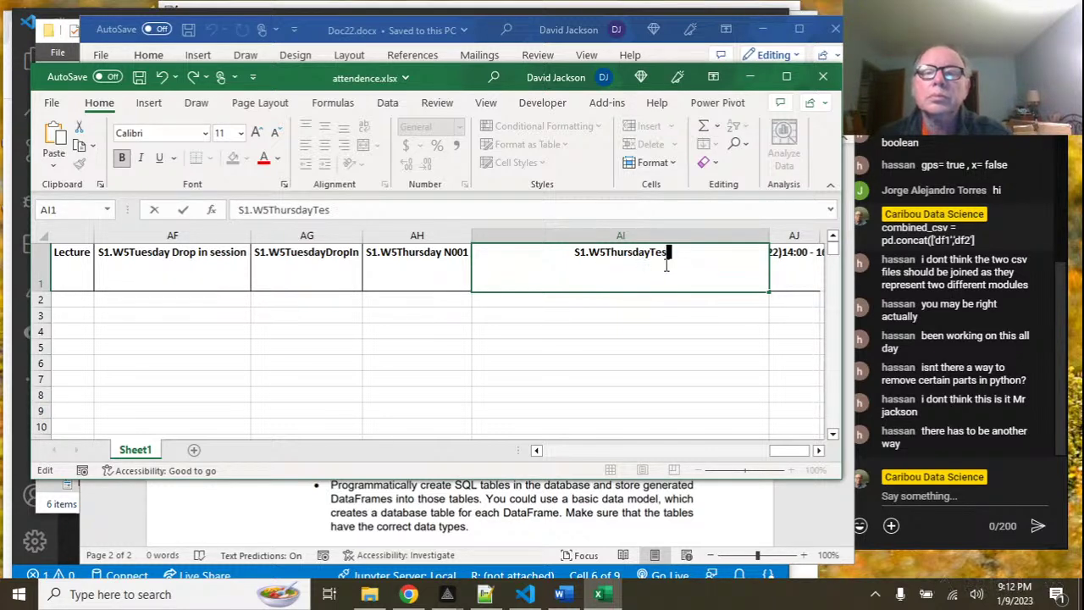
pyautogui.write('t')
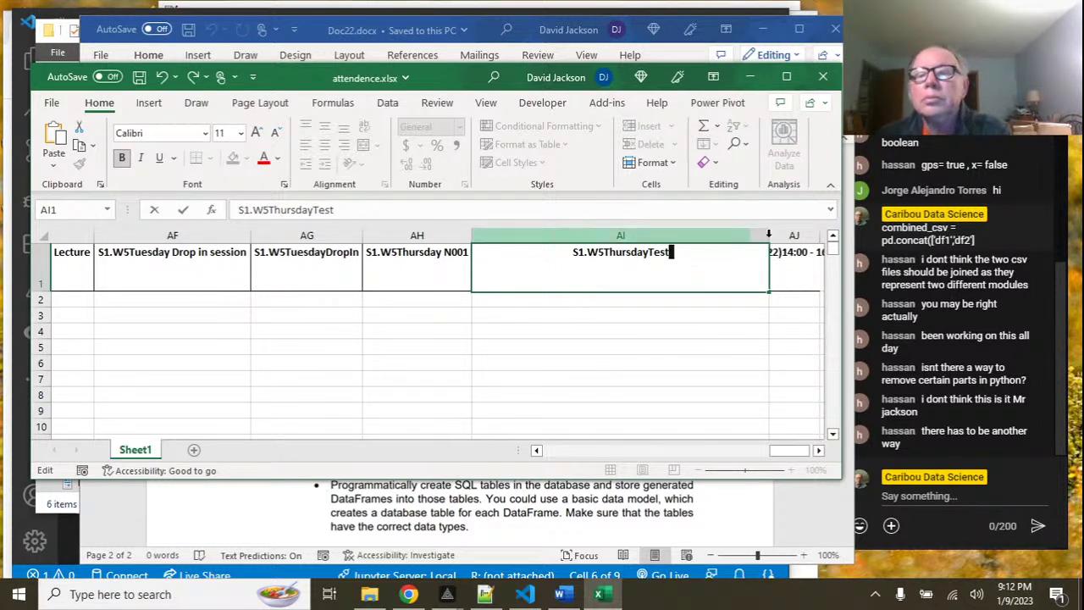
pyautogui.doubleClick(768, 233)
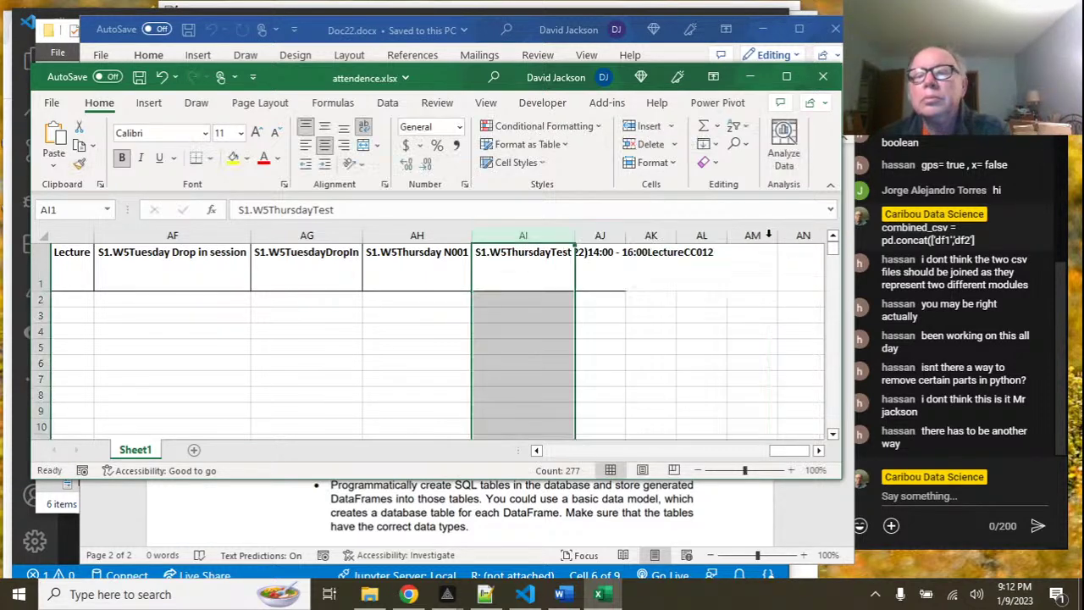
# Auto-fit column AJ and delete the date (07-11-2022) and the time 14:00 - 16:00 from the header in cell AJ1.
pyautogui.doubleClick(625, 234)
pyautogui.doubleClick(625, 251)
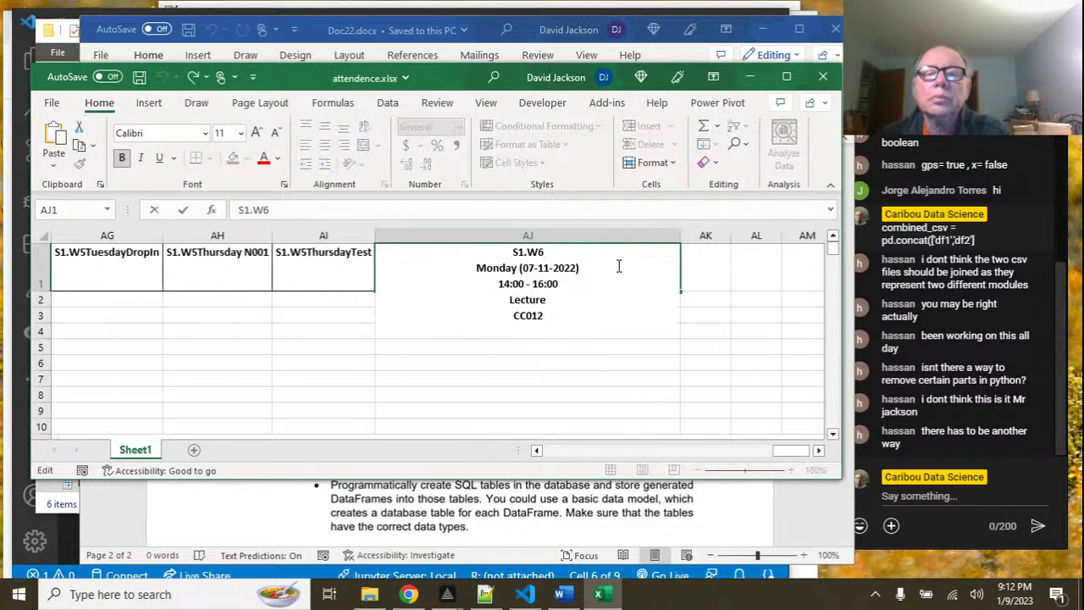
pyautogui.moveTo(521, 267); pyautogui.dragTo(570, 289)
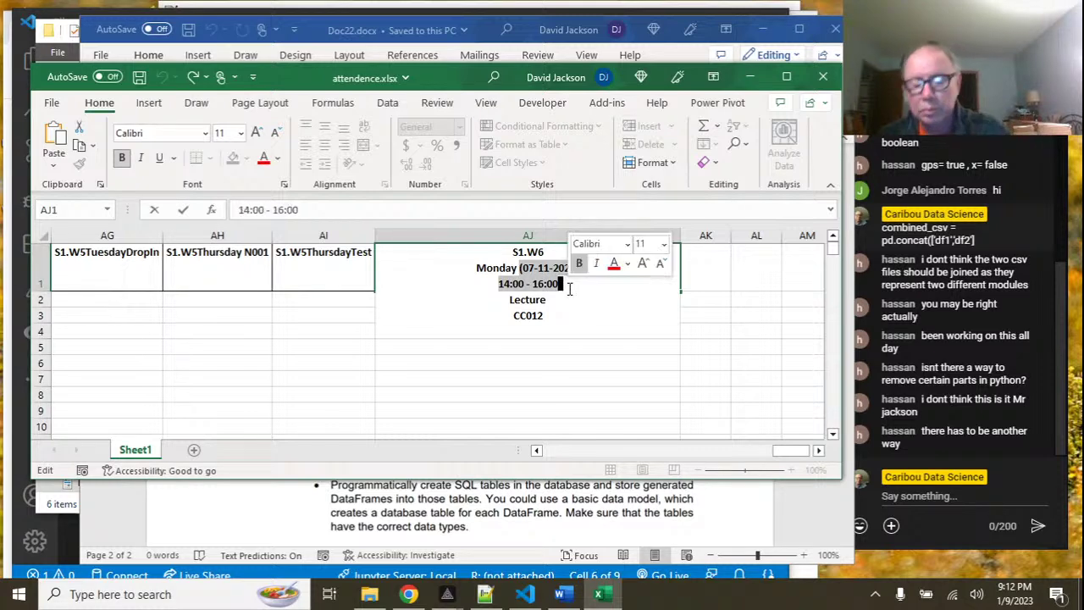
pyautogui.press('BackSpace')
# Join the week, day and session-type lines of the header in cell AJ1 into S1.W6MondayLecture.
pyautogui.click(552, 251)
pyautogui.press('Delete')
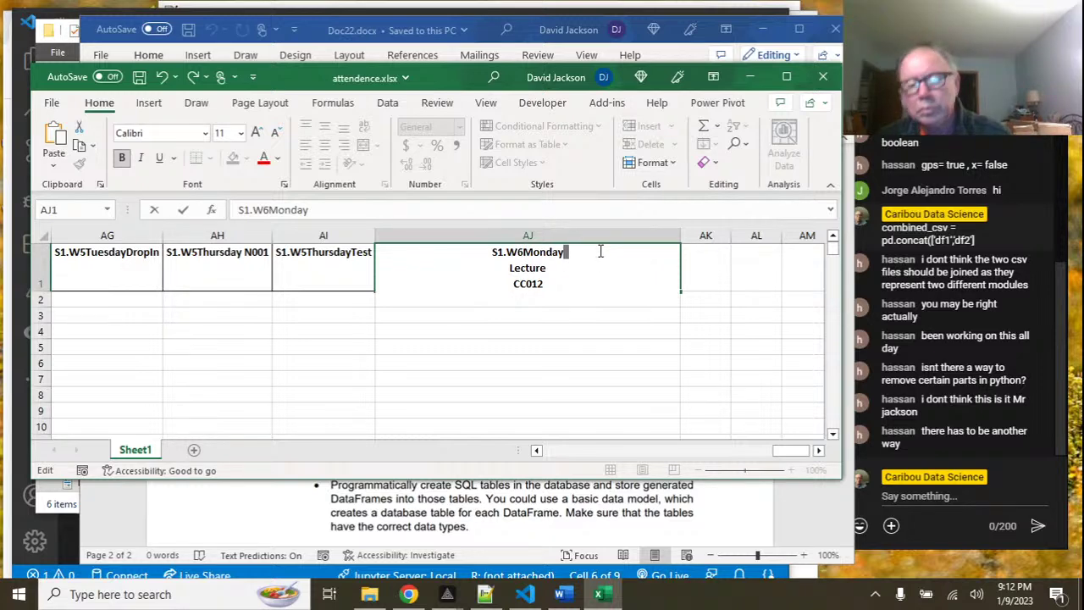
pyautogui.press('Delete')
# Delete the room code CC012 from the header in cell AJ1.
pyautogui.click(578, 269)
pyautogui.press('BackSpace')
pyautogui.press('BackSpace')
pyautogui.press('BackSpace')
pyautogui.press('BackSpace')
pyautogui.press('BackSpace')
pyautogui.press('BackSpace')
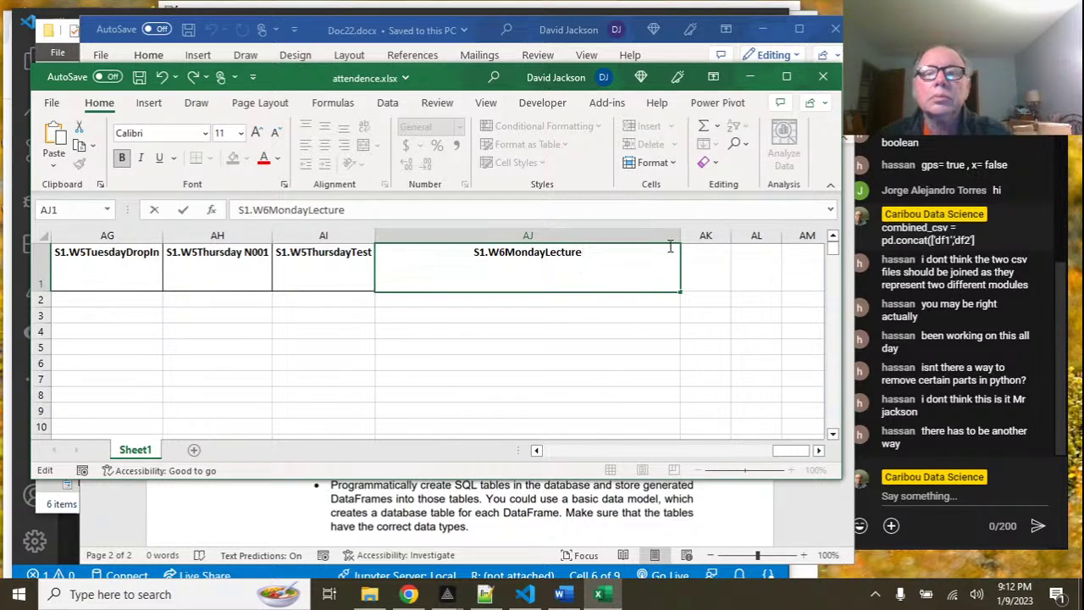
# Auto-fit the width of column AJ and save the workbook.
pyautogui.click(670, 235)
pyautogui.doubleClick(680, 236)
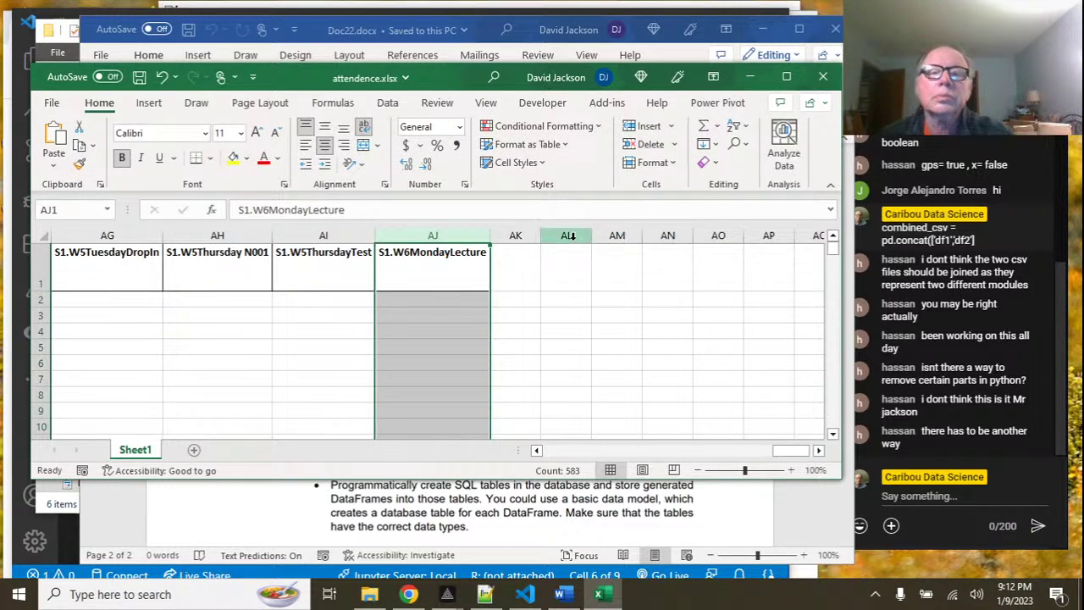
pyautogui.click(141, 78)
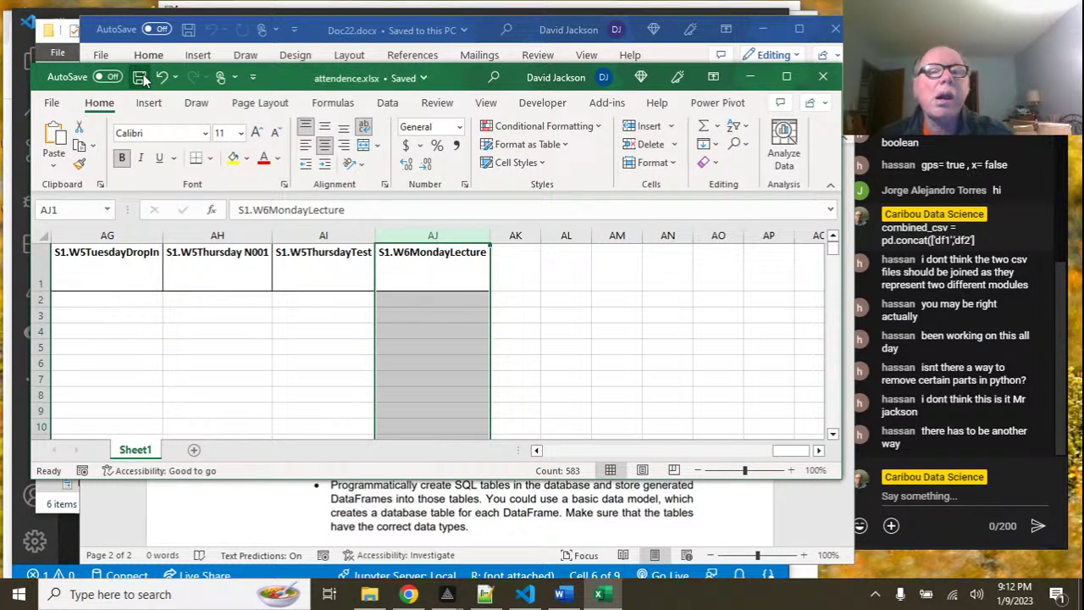
# Auto-fit the width of column E, headed S1.W2WednesdayLecture.
pyautogui.moveTo(783, 452); pyautogui.dragTo(360, 426)
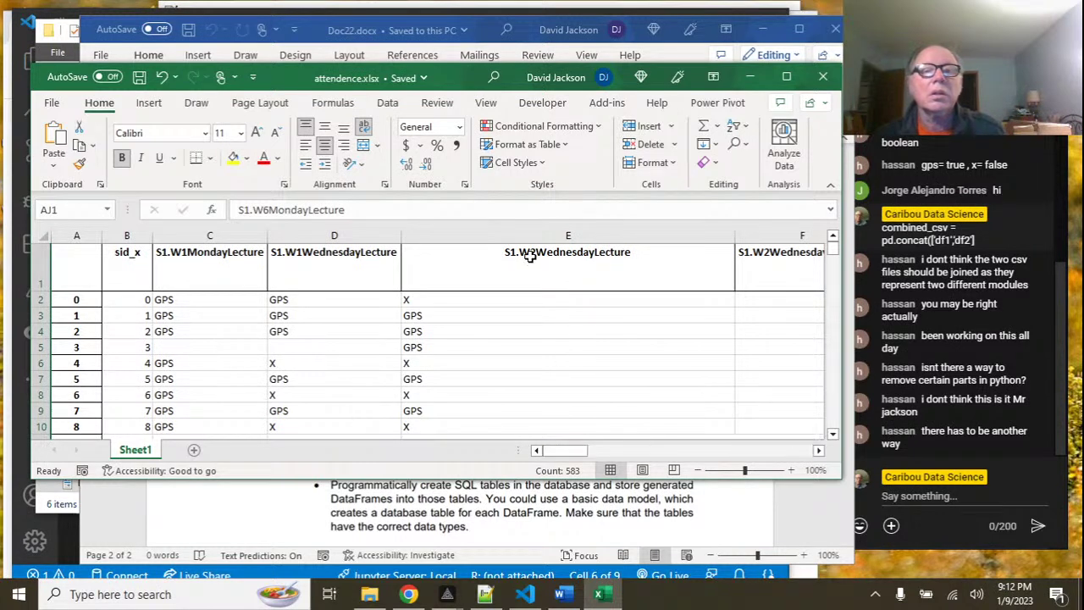
pyautogui.doubleClick(734, 244)
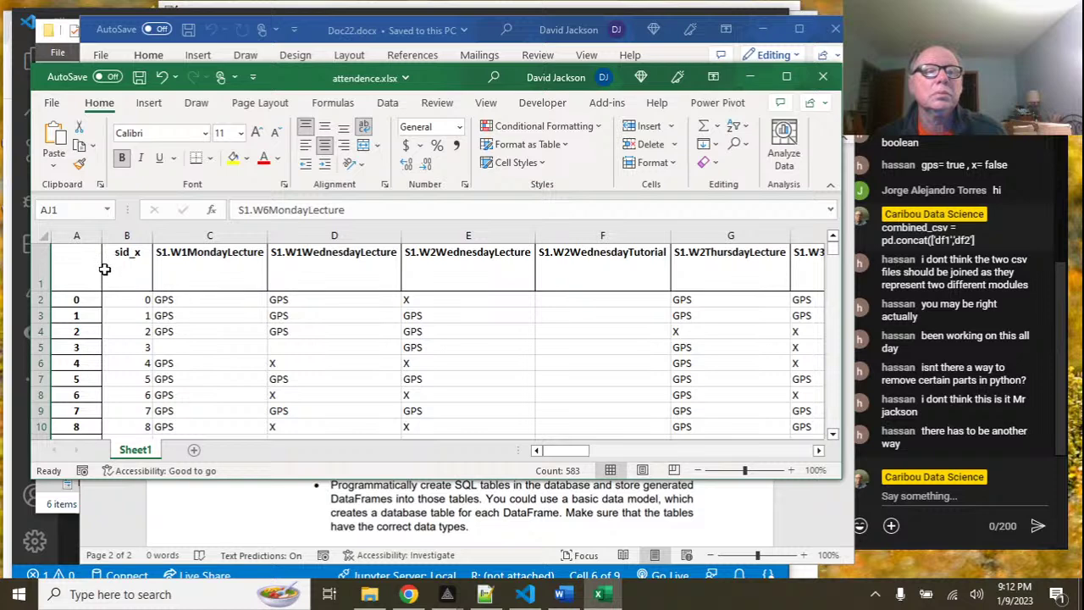
pyautogui.scroll(-1, 114, 300)
pyautogui.scroll(1, 115, 298)
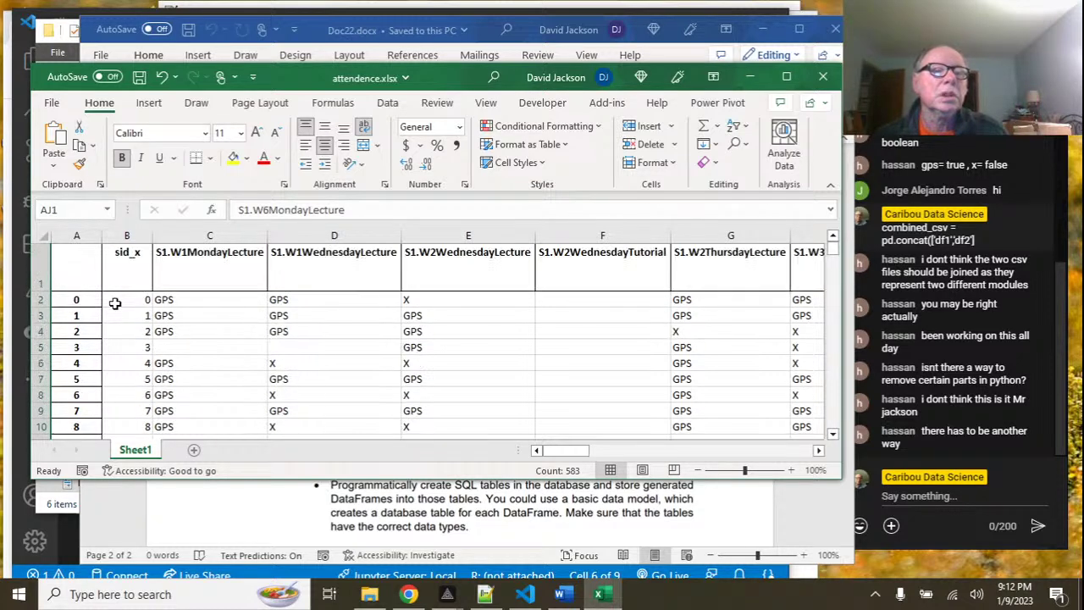
# Delete the unnamed index column A and reduce the height of header row 1.
pyautogui.click(78, 236)
pyautogui.rightClick(81, 241)
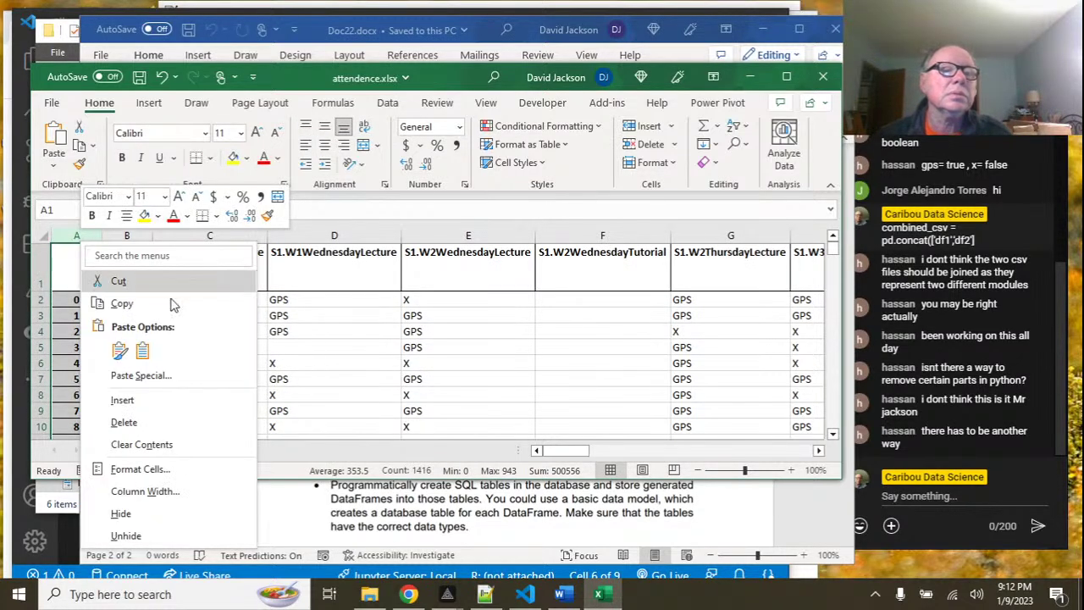
pyautogui.click(187, 423)
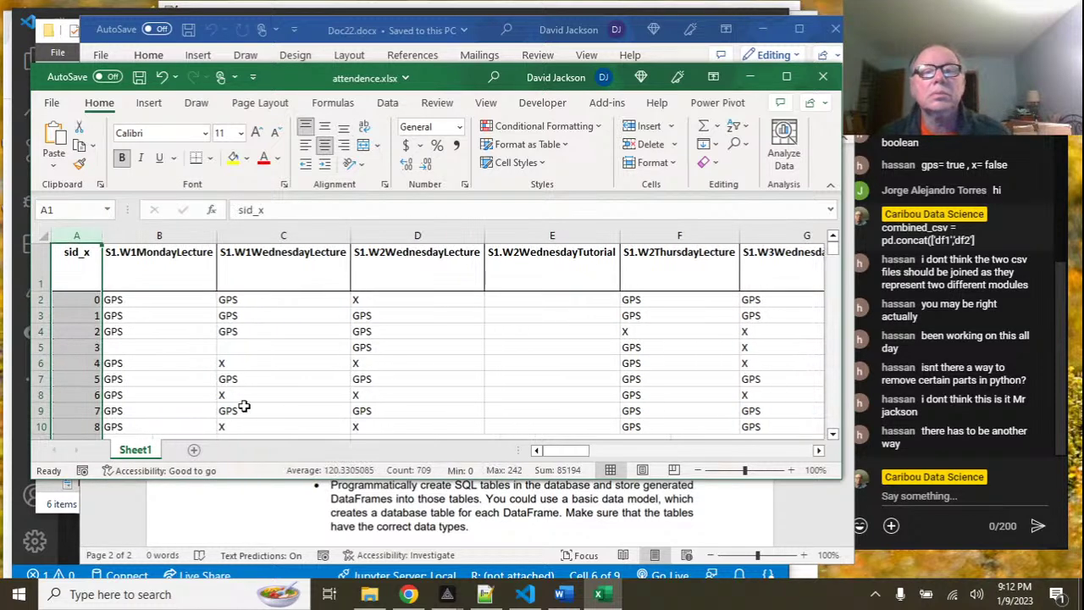
pyautogui.moveTo(41, 290); pyautogui.dragTo(41, 267)
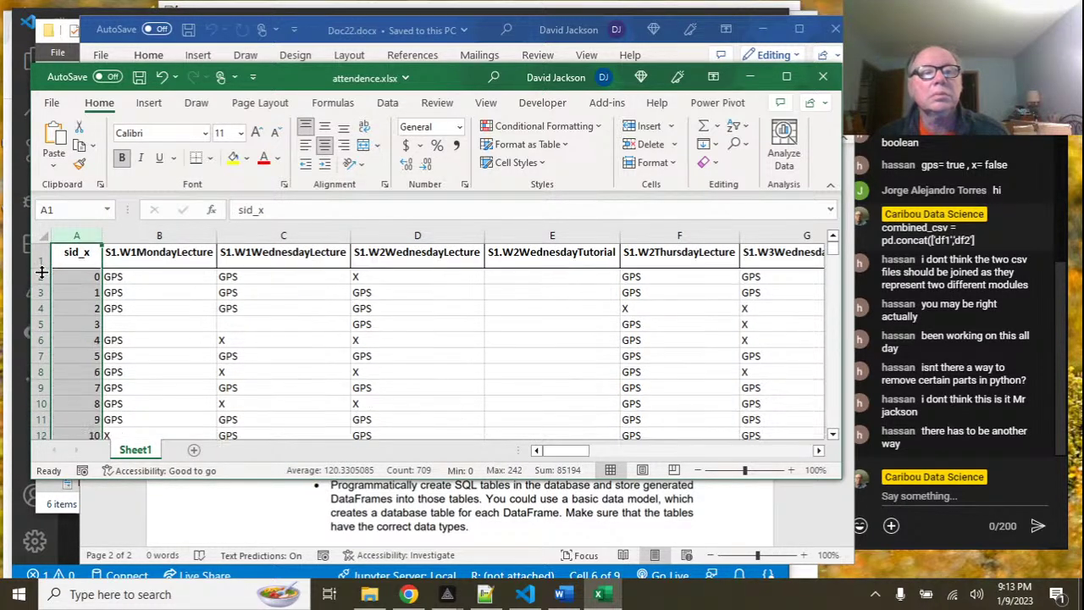
# Convert the whole data range A1:AI1417 into a table with headers.
pyautogui.click(87, 283)
pyautogui.hotkey('ctrl', 'c')
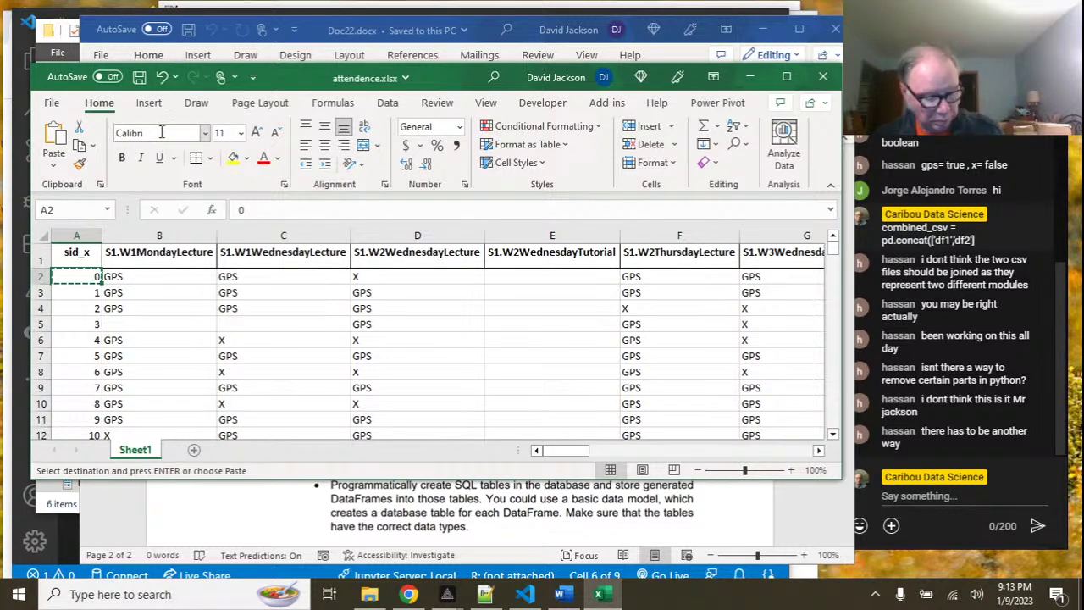
pyautogui.hotkey('ctrl', 'a')
pyautogui.hotkey('ctrl', 't')
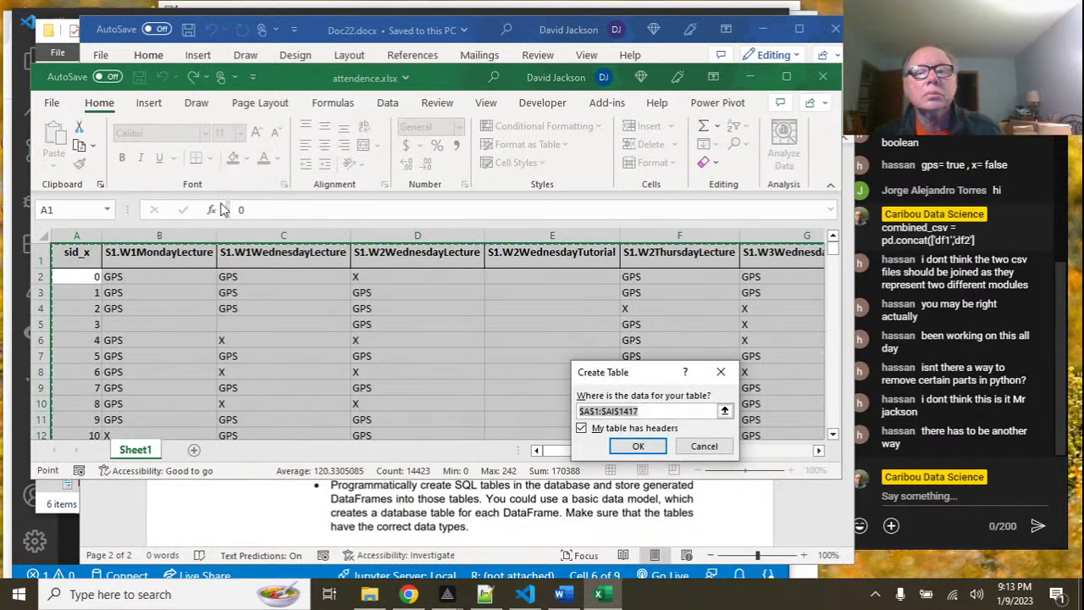
pyautogui.click(640, 447)
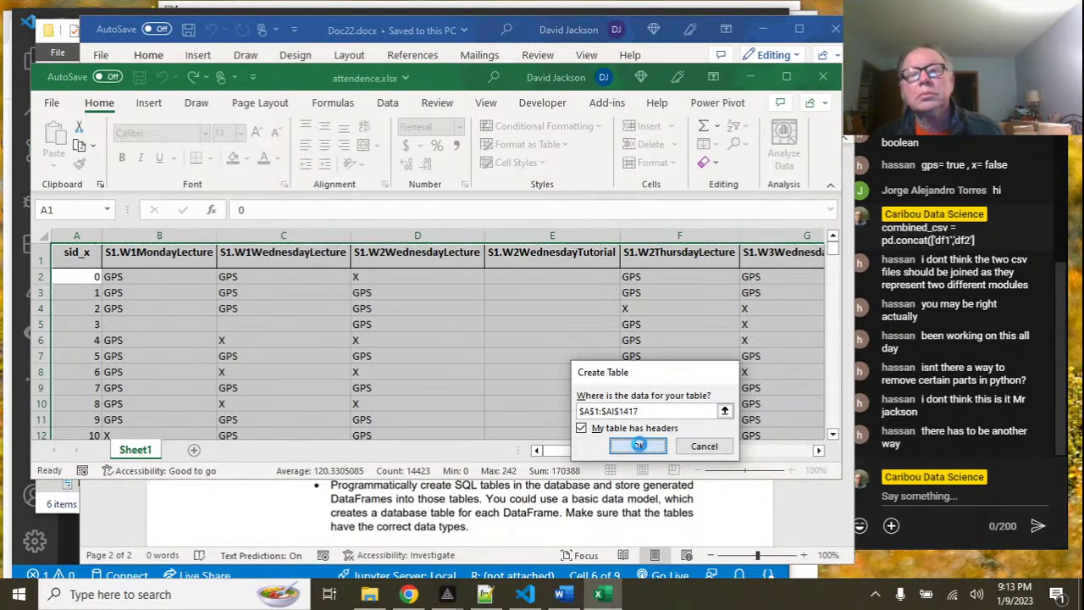
# Examine the filter values of the sid column (P) and leave the filter unchanged.
pyautogui.moveTo(591, 453); pyautogui.dragTo(667, 461)
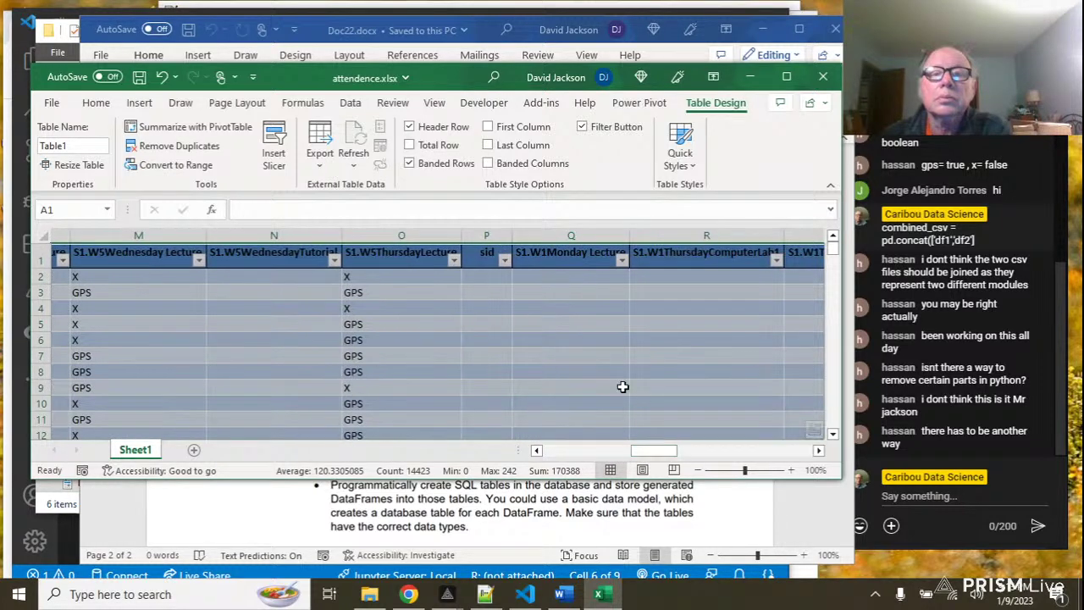
pyautogui.click(504, 261)
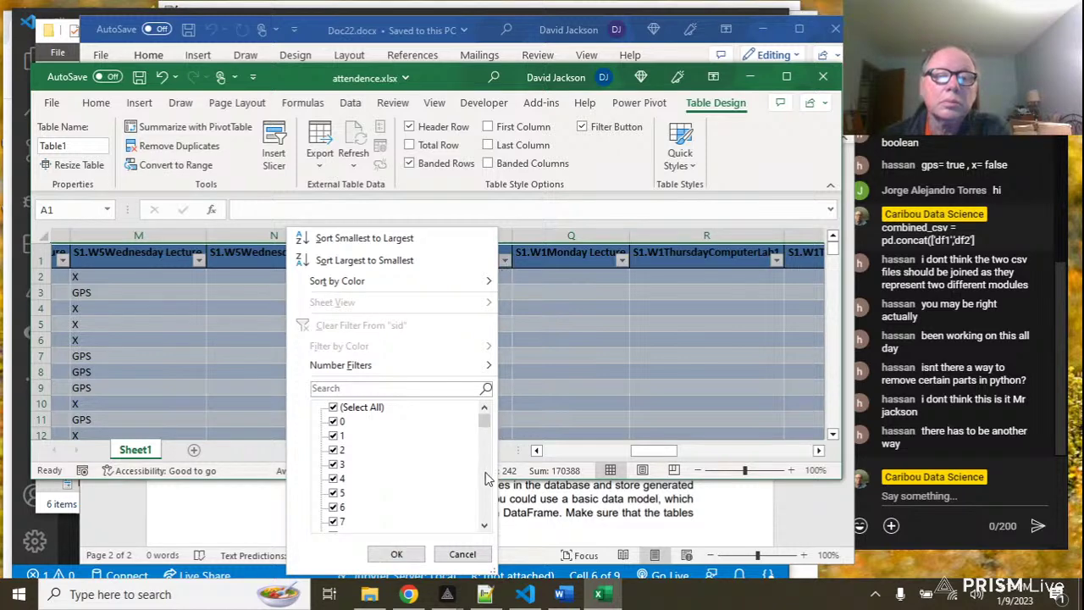
pyautogui.moveTo(484, 428)
pyautogui.mouseDown()
pyautogui.moveTo(479, 517)
pyautogui.moveTo(476, 409)
pyautogui.mouseUp()
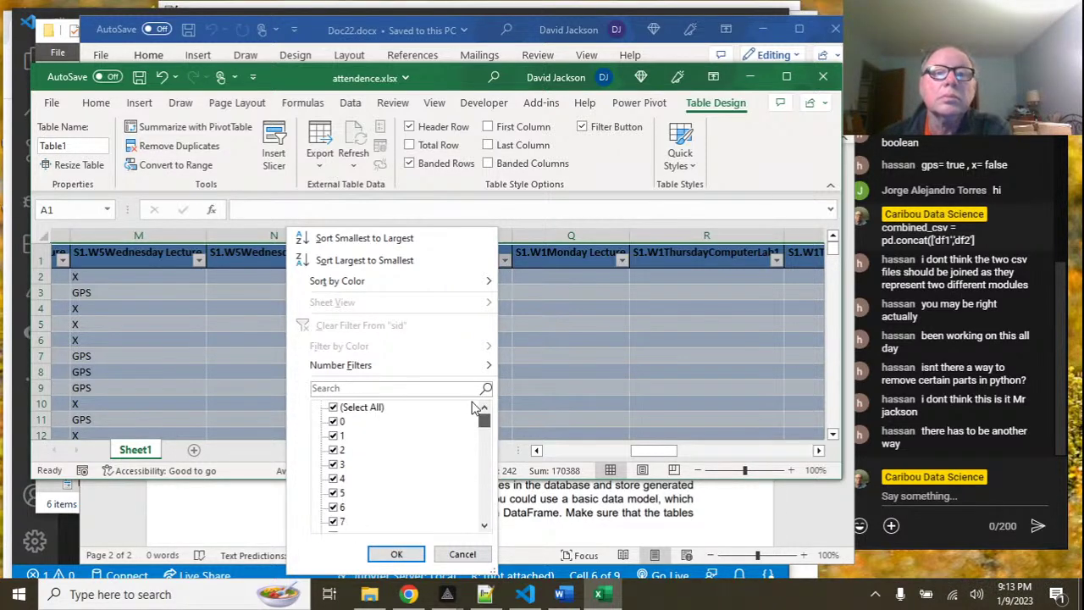
pyautogui.click(462, 554)
pyautogui.click(484, 256)
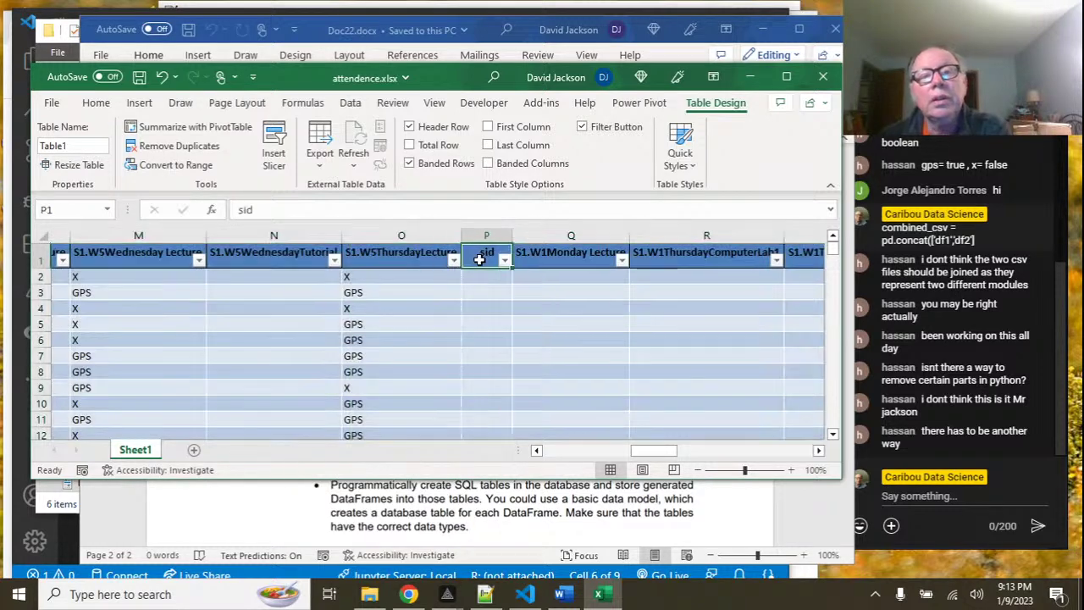
# Save and close attendence.xlsx, then put Doc22.docx away to return to the CW_preprosessing.ipynb notebook in Visual Studio Code.
pyautogui.moveTo(638, 452); pyautogui.dragTo(550, 453)
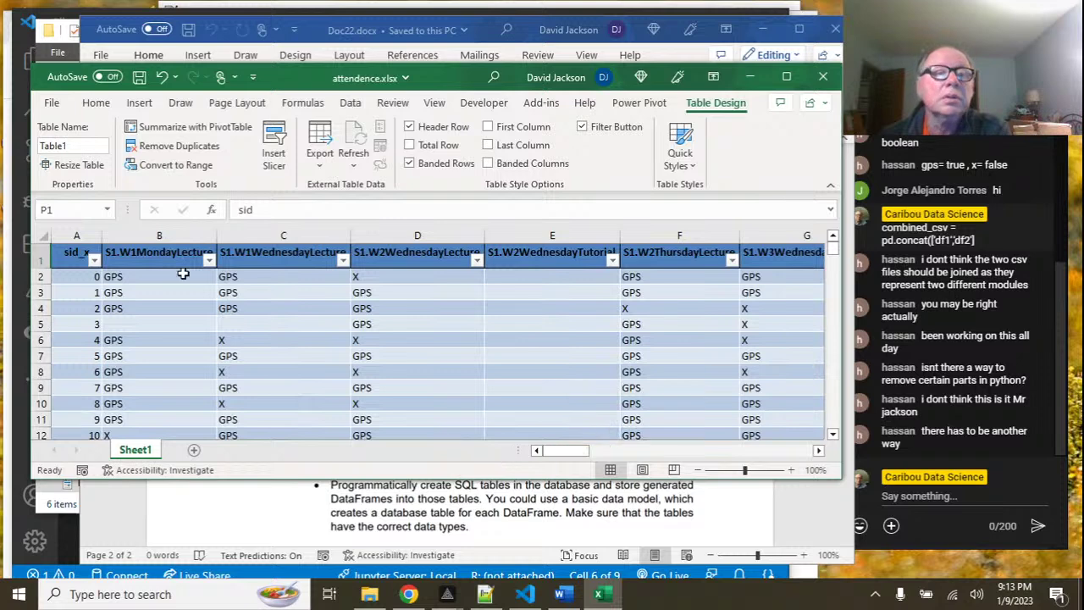
pyautogui.click(69, 254)
pyautogui.click(72, 238)
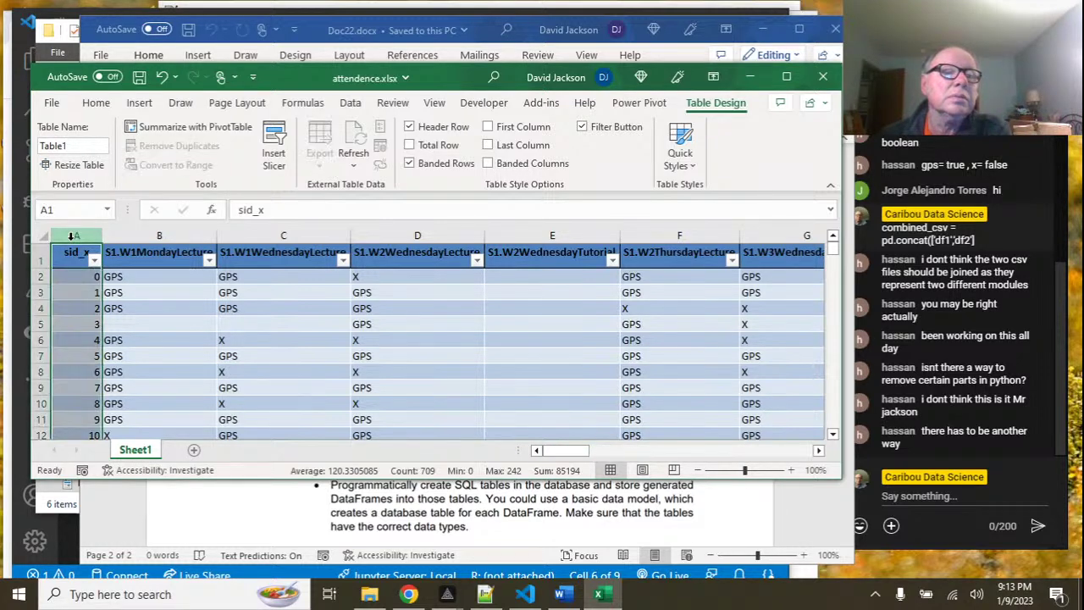
pyautogui.click(139, 77)
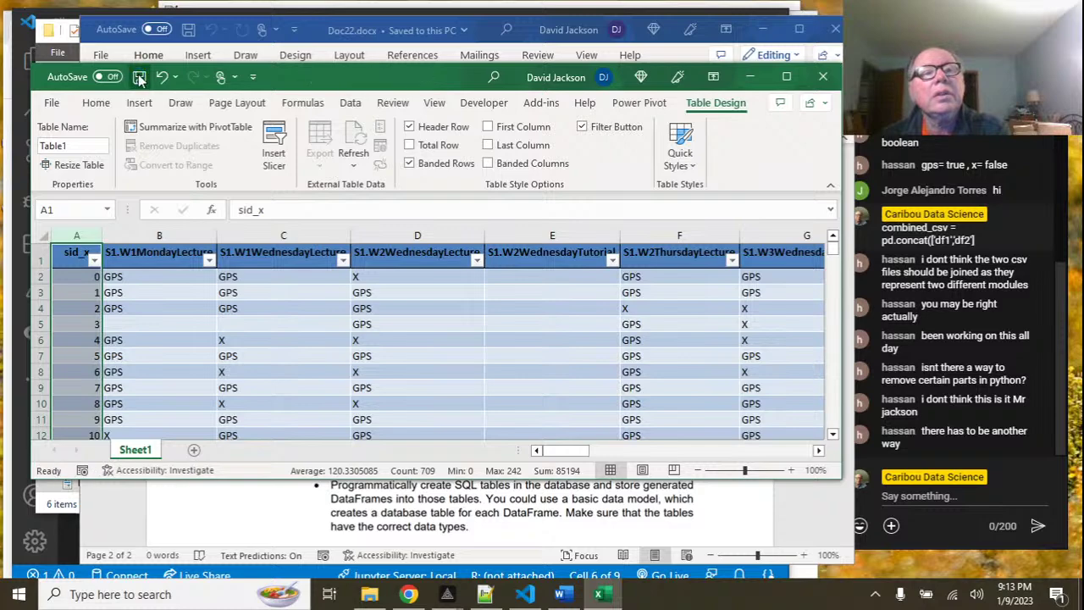
pyautogui.click(823, 77)
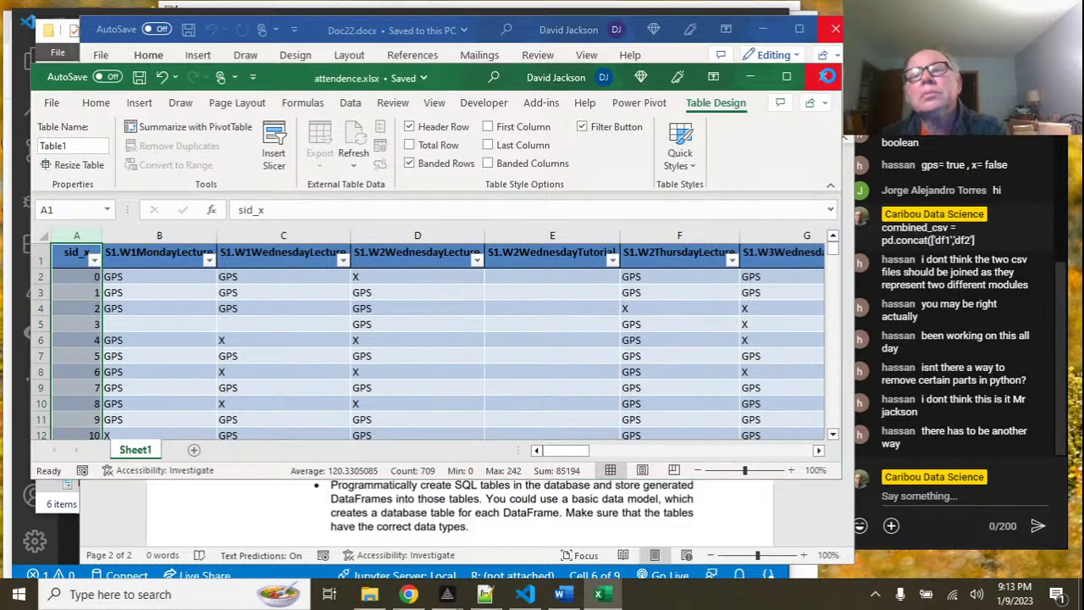
pyautogui.click(762, 29)
pyautogui.click(756, 30)
# Change the to_excel call in the attendence.xlsx cell to from_excel.
pyautogui.scroll(-5, 469, 341)
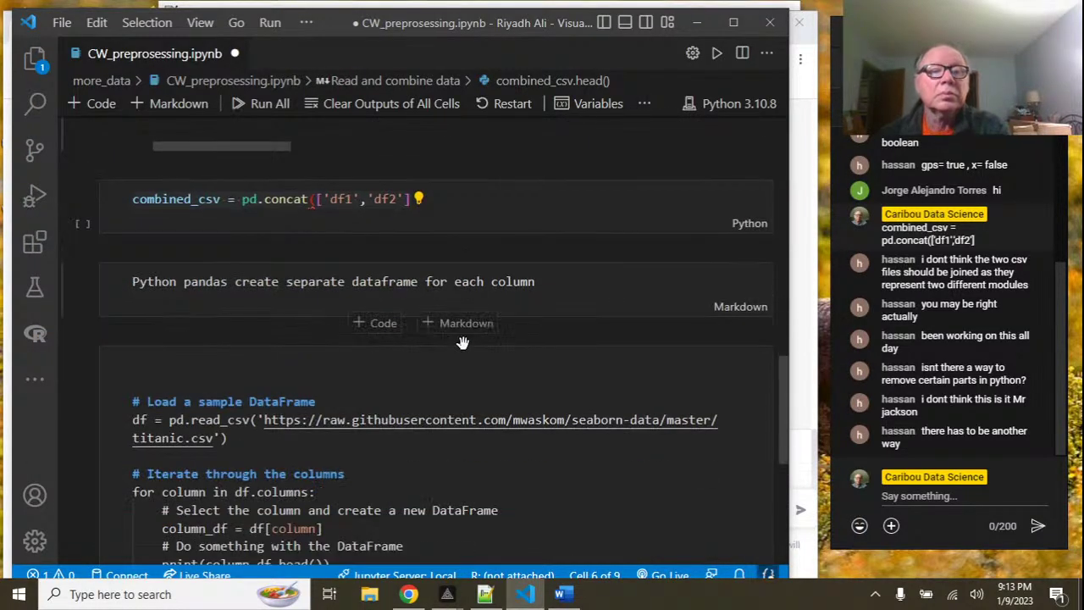
pyautogui.scroll(-2, 464, 347)
pyautogui.scroll(6, 462, 356)
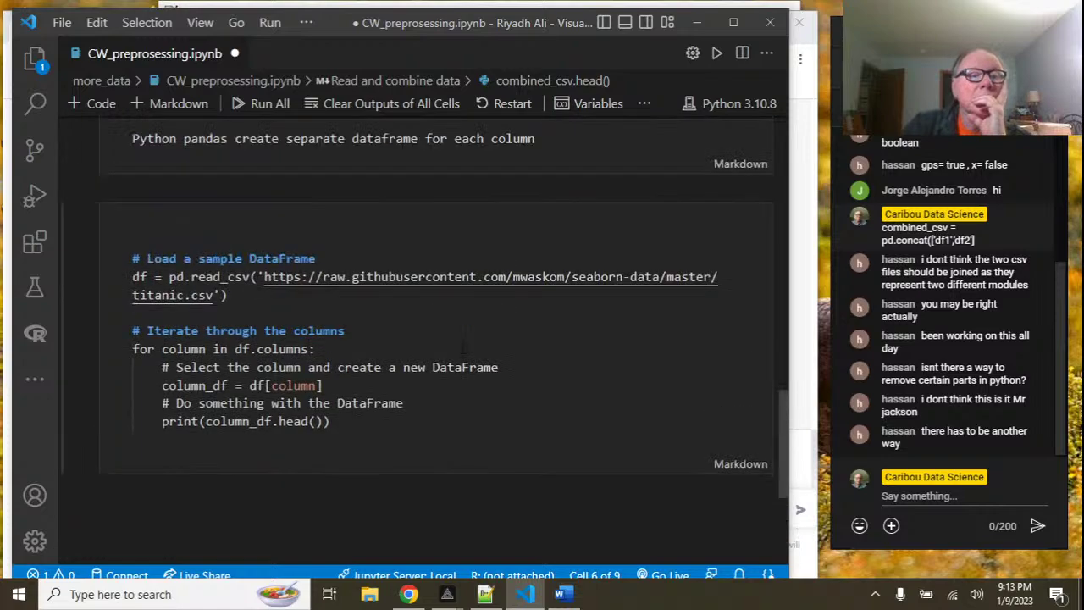
pyautogui.scroll(6, 461, 351)
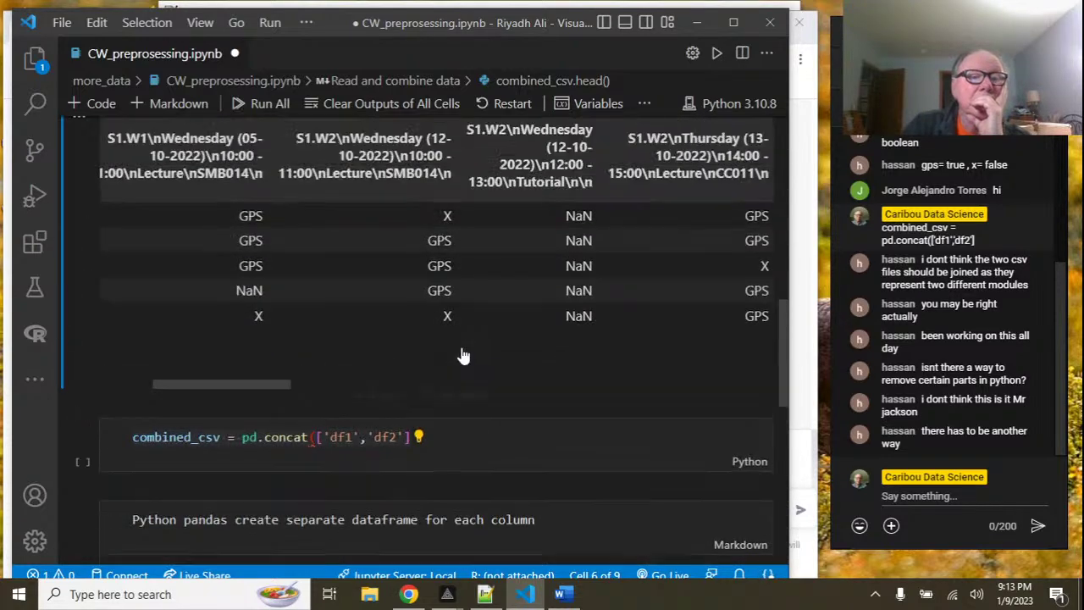
pyautogui.scroll(4, 461, 354)
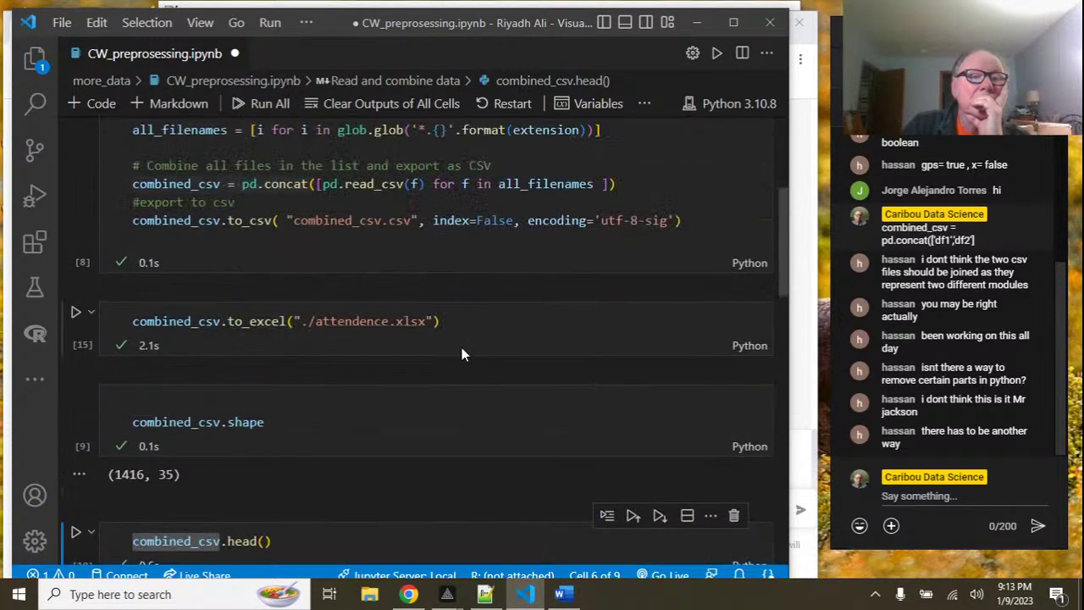
pyautogui.scroll(1, 462, 354)
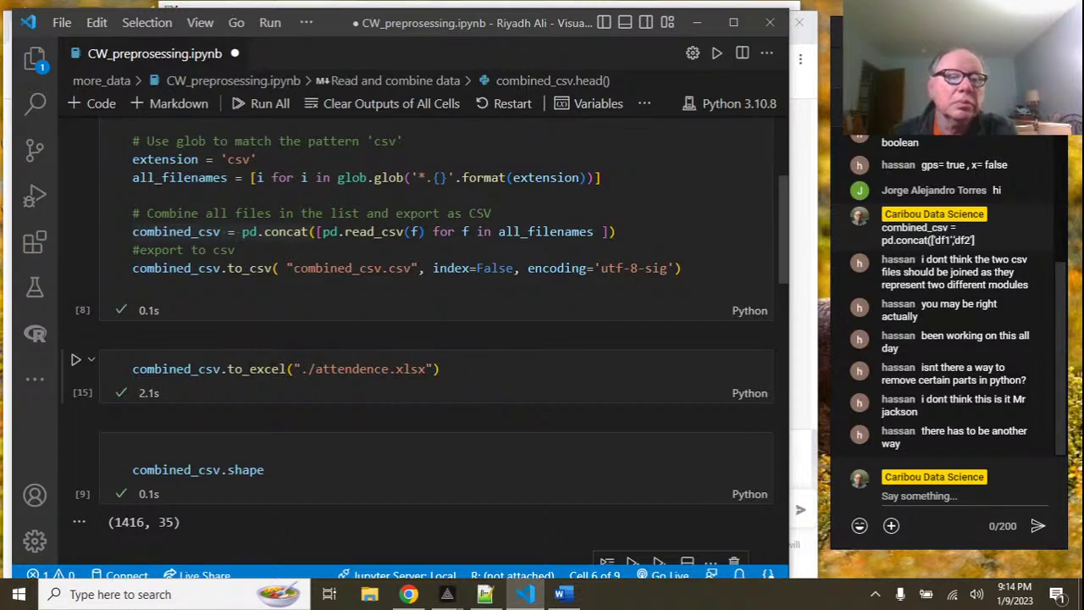
pyautogui.click(241, 369)
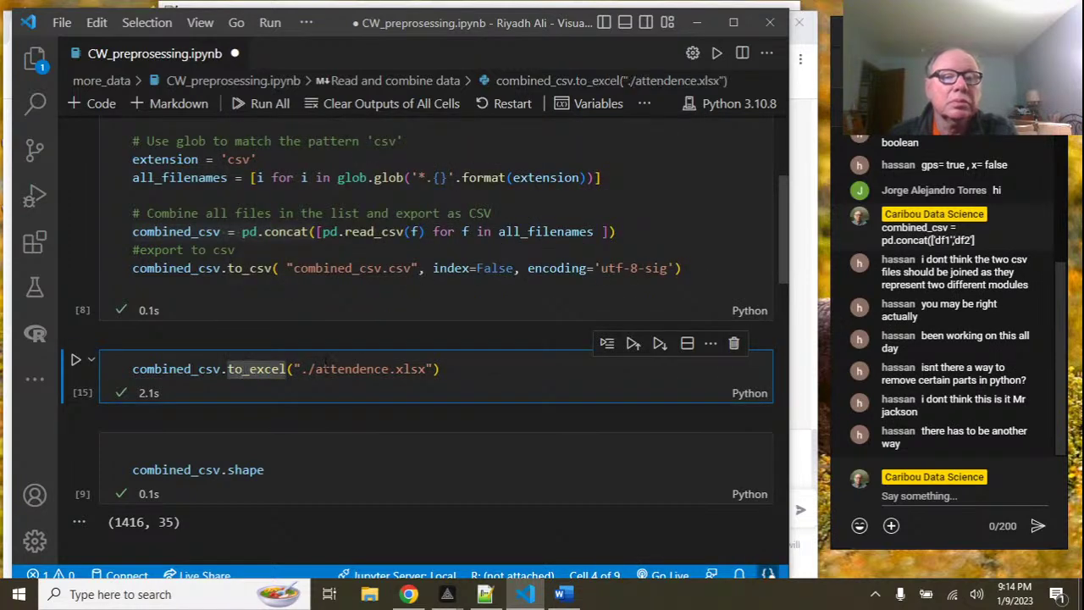
pyautogui.press('BackSpace')
pyautogui.press('BackSpace')
pyautogui.write('from')
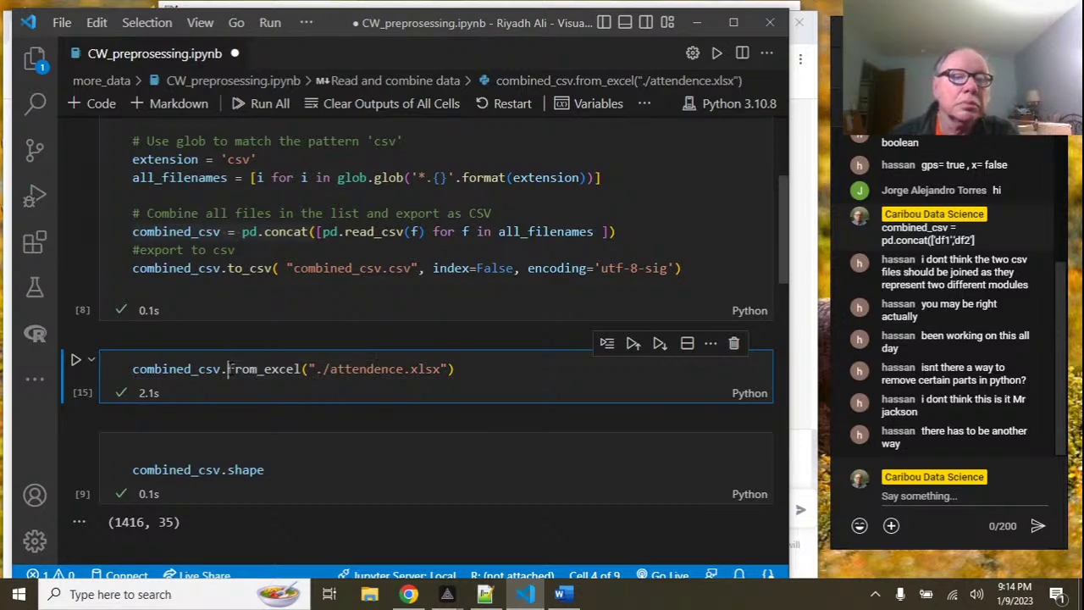
# Replace the combined_csv prefix so that the cell reads df = pd.from_excel("./attendence.xlsx").
pyautogui.click(263, 370)
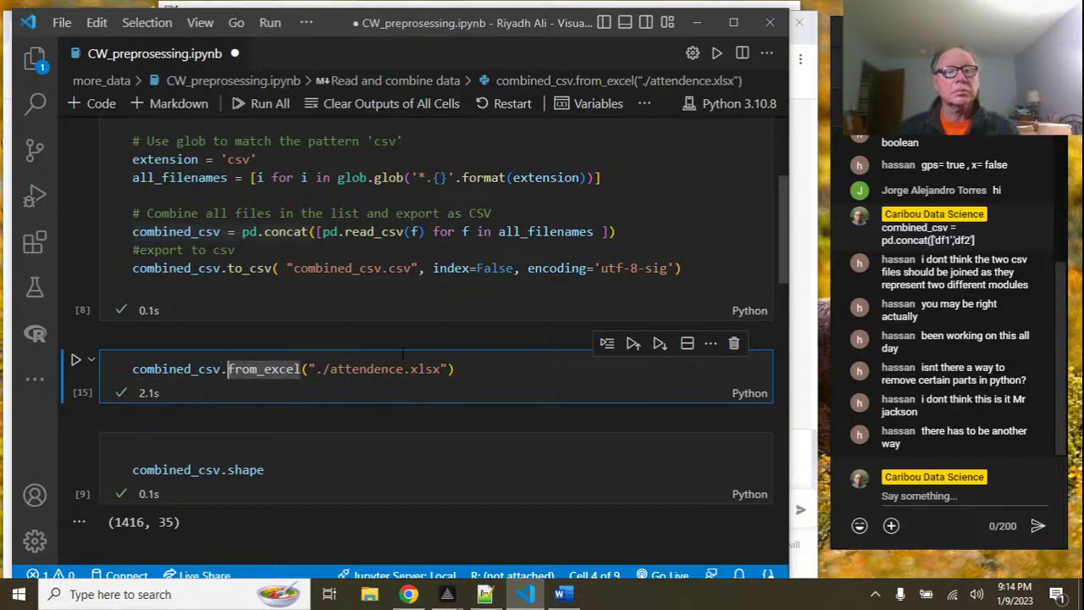
pyautogui.press('Left')
pyautogui.press('Left')
pyautogui.press('Left')
pyautogui.press('Left')
pyautogui.press('Left')
pyautogui.press('BackSpace')
pyautogui.press('BackSpace')
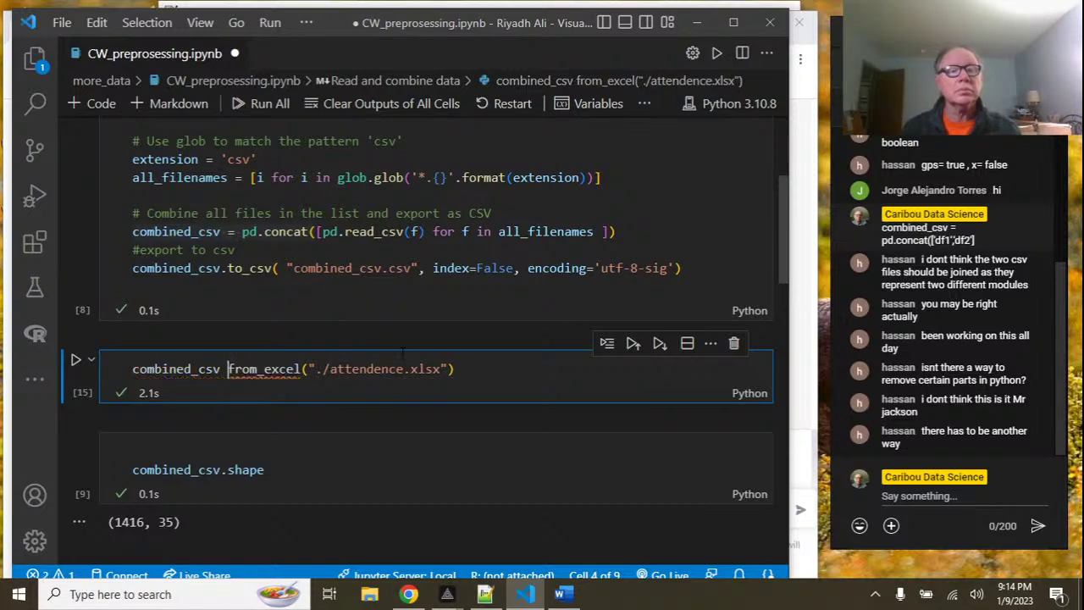
pyautogui.press('BackSpace')
pyautogui.press('BackSpace')
pyautogui.press('BackSpace')
pyautogui.press('BackSpace')
pyautogui.press('BackSpace')
pyautogui.press('BackSpace')
pyautogui.press('BackSpace')
pyautogui.press('BackSpace')
pyautogui.press('BackSpace')
pyautogui.press('BackSpace')
pyautogui.press('BackSpace')
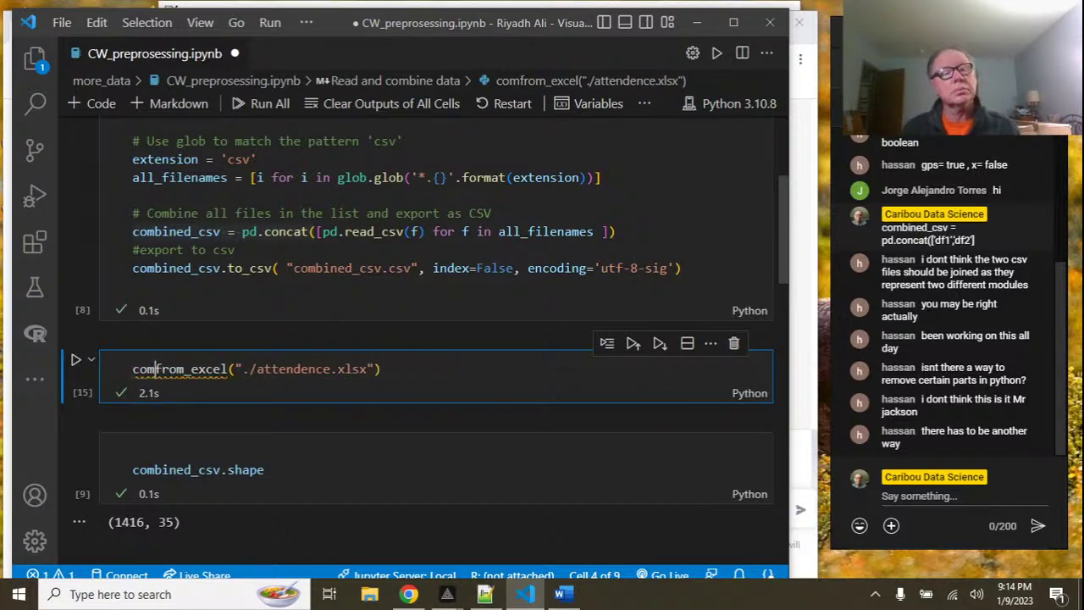
pyautogui.write('df = ')
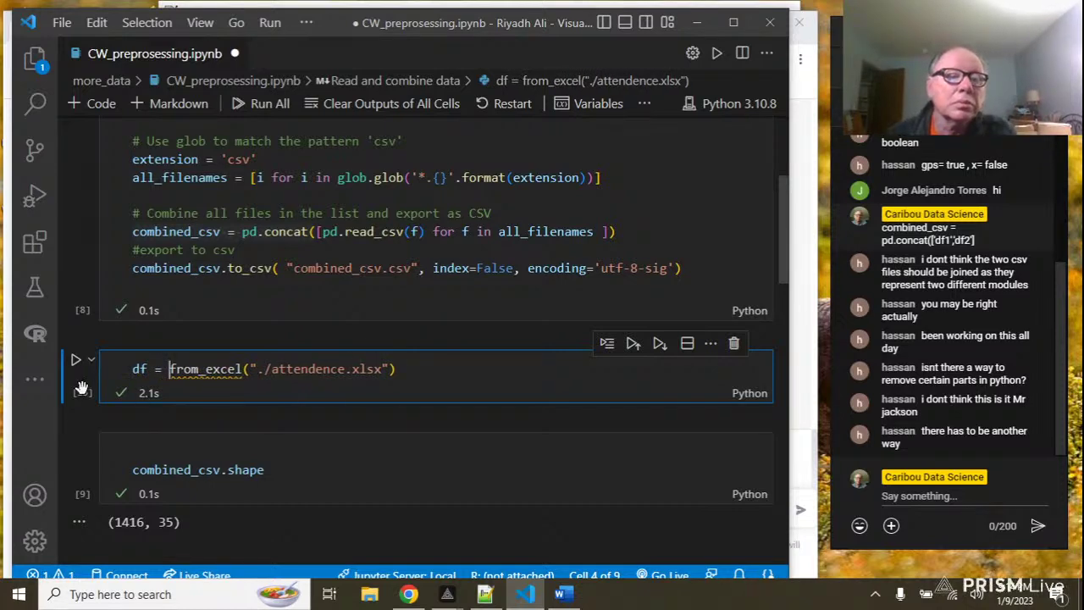
pyautogui.write('pd')
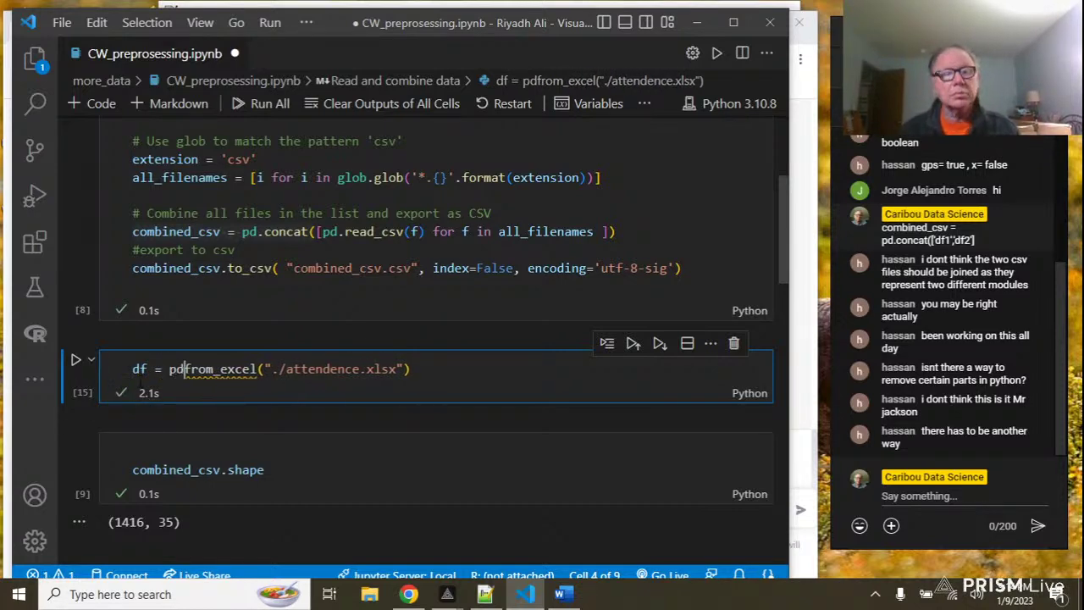
pyautogui.write('.')
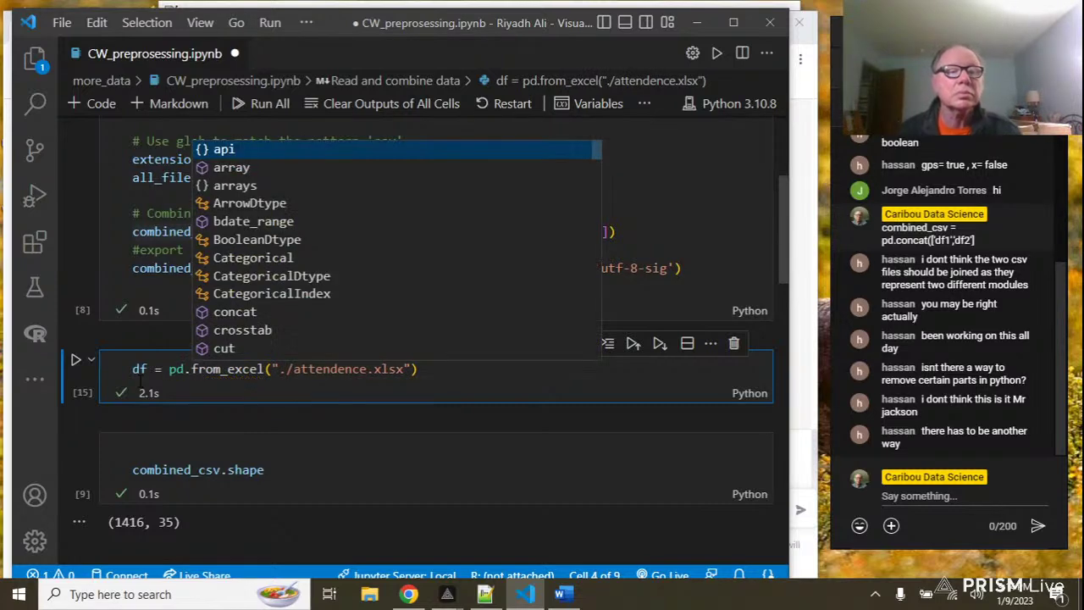
# Try to load attendence.xlsx into df by running the pd.from_excel cell, and check its output.
pyautogui.click(308, 372)
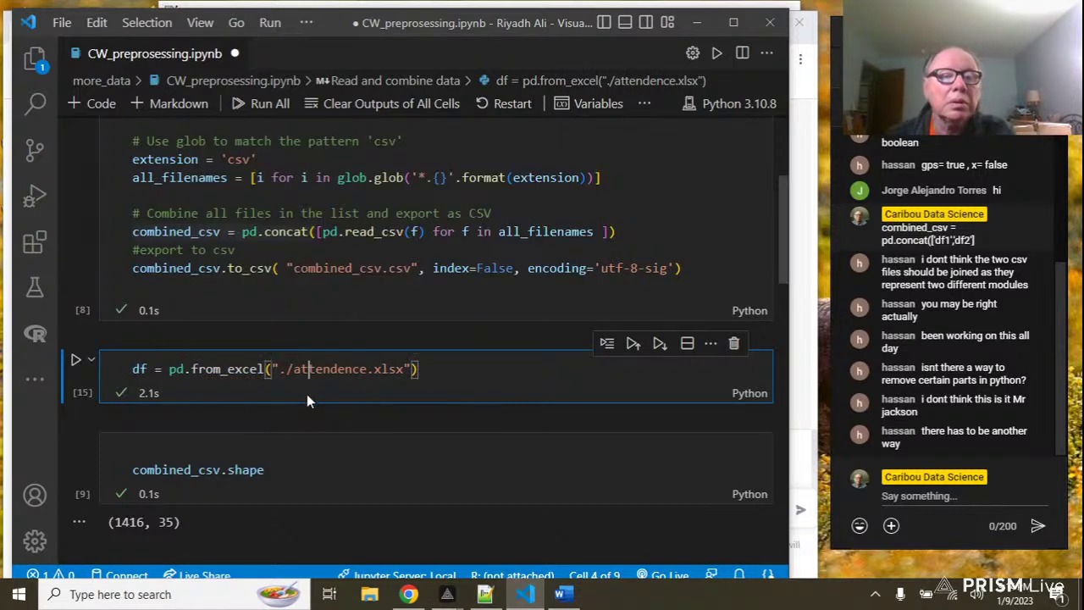
pyautogui.click(80, 362)
pyautogui.scroll(-5, 288, 462)
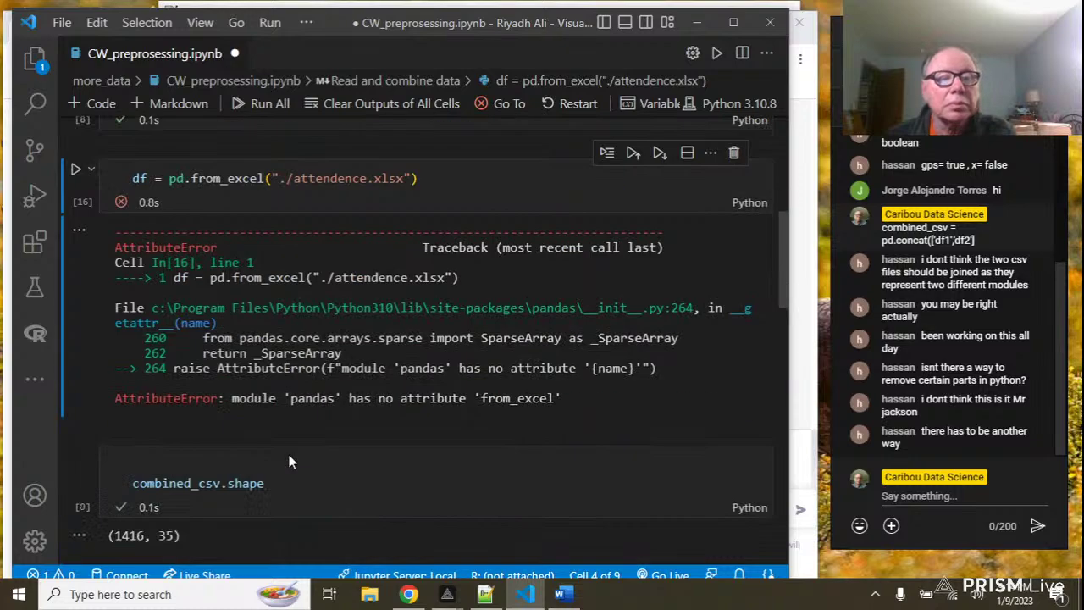
pyautogui.scroll(6, 288, 462)
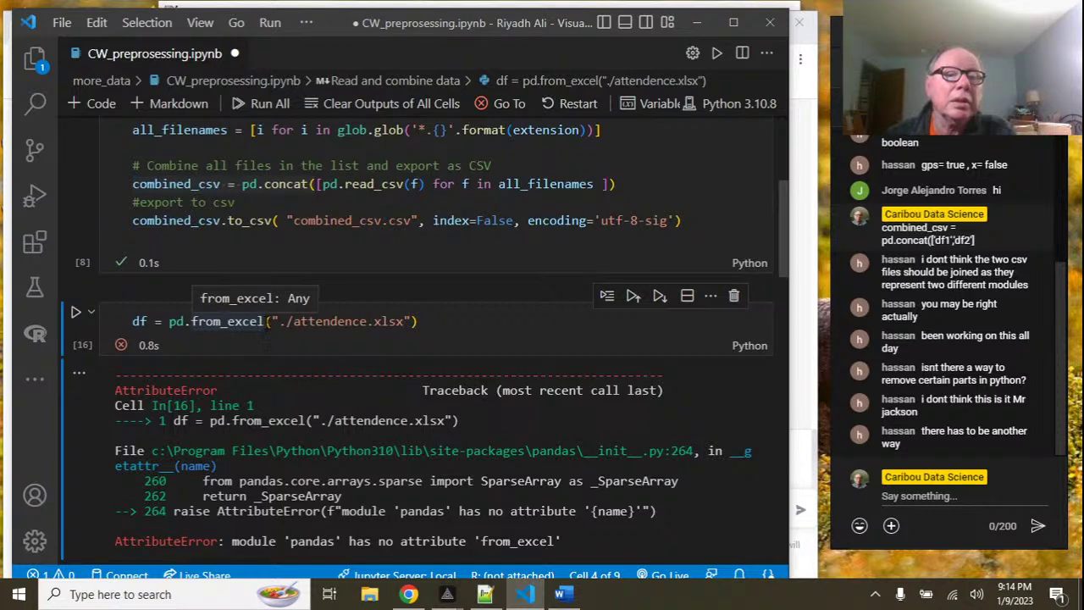
# Delete the from_excel method name in the attendence.xlsx cell, leaving df = pd.("./attendence.xlsx").
pyautogui.click(268, 322)
pyautogui.press('BackSpace')
pyautogui.press('BackSpace')
pyautogui.press('BackSpace')
pyautogui.press('BackSpace')
pyautogui.press('BackSpace')
pyautogui.press('BackSpace')
pyautogui.press('BackSpace')
pyautogui.press('BackSpace')
pyautogui.press('BackSpace')
pyautogui.press('BackSpace')
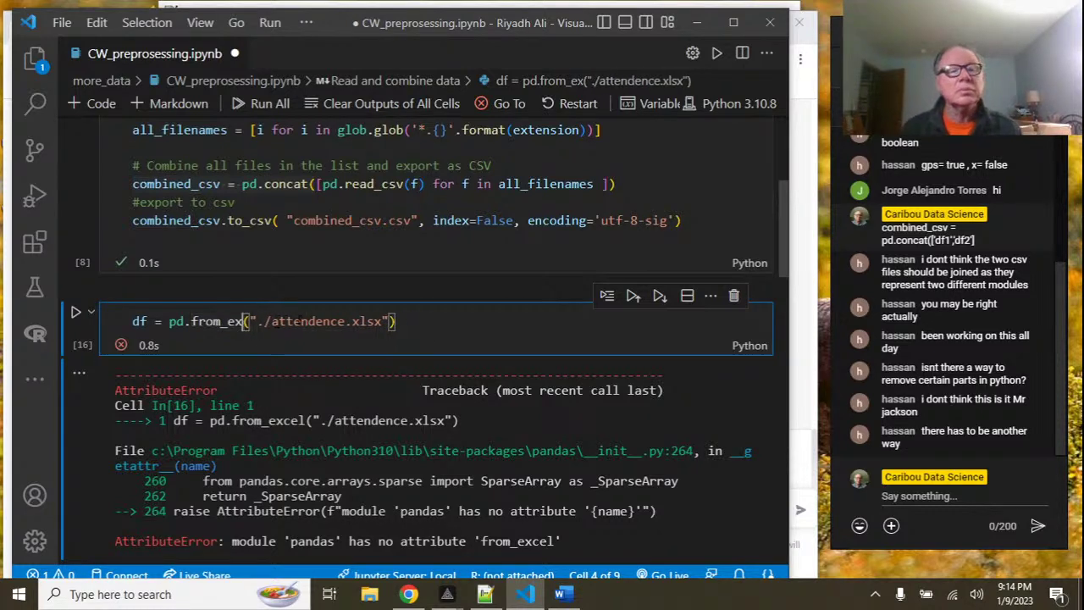
pyautogui.write('from')
pyautogui.press('BackSpace')
pyautogui.press('BackSpace')
pyautogui.press('BackSpace')
pyautogui.press('BackSpace')
pyautogui.press('BackSpace')
pyautogui.write('.')
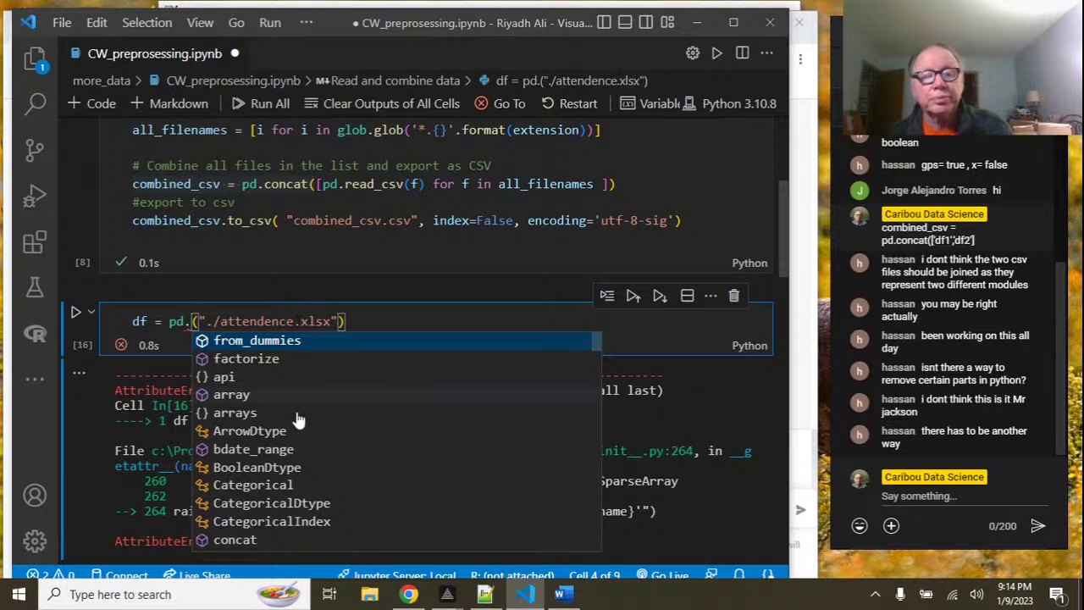
# Switch to the ChatGPT conversation in Chrome and copy the code that imports sqlite3 and connects to my_database.db.
pyautogui.click(407, 596)
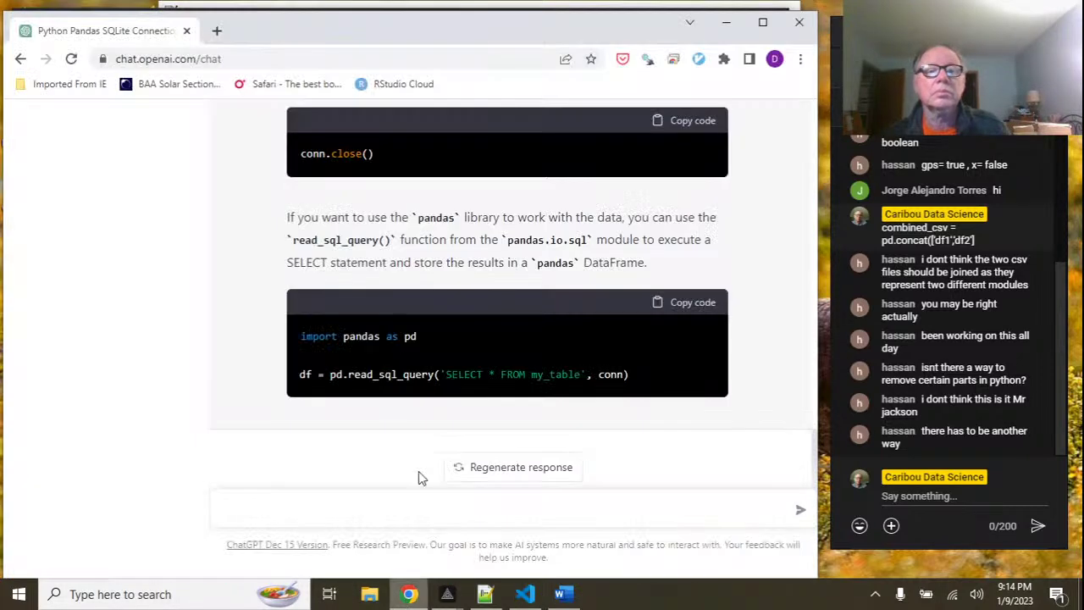
pyautogui.scroll(2, 393, 261)
pyautogui.scroll(8, 392, 262)
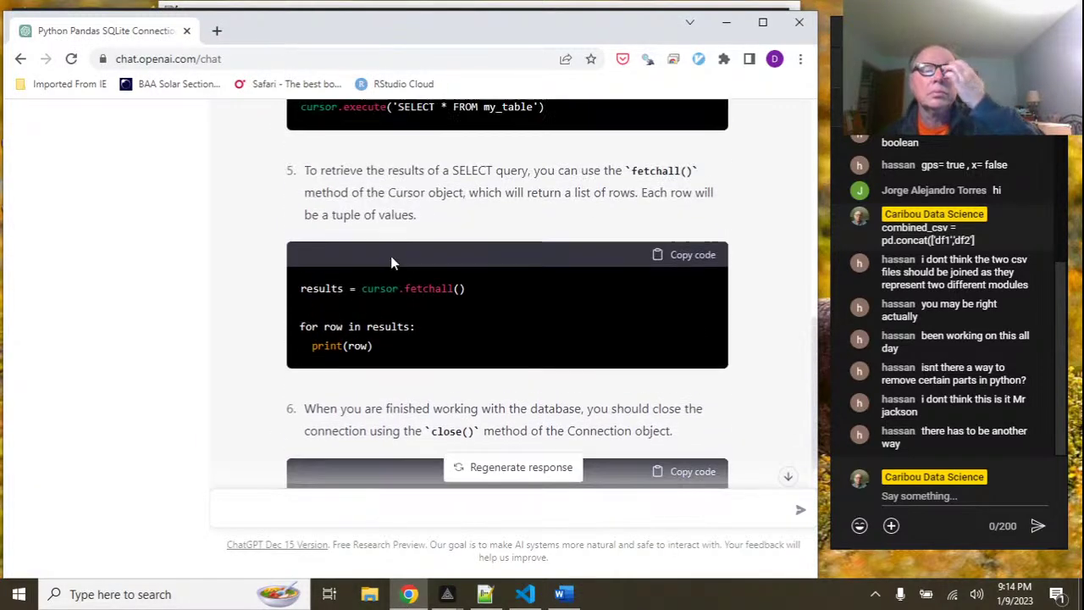
pyautogui.scroll(3, 392, 262)
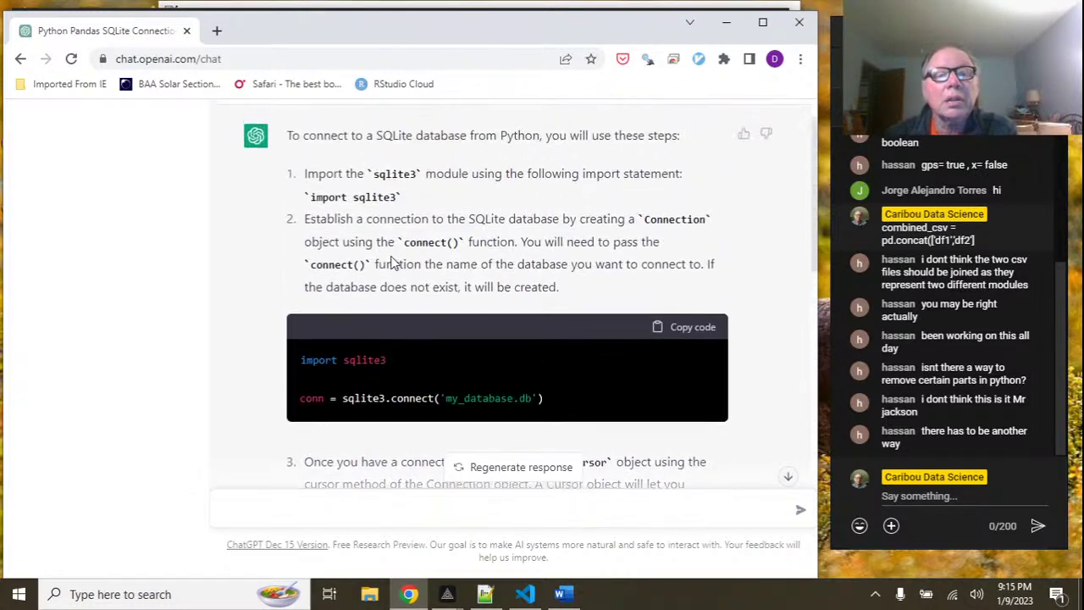
pyautogui.scroll(-2, 440, 267)
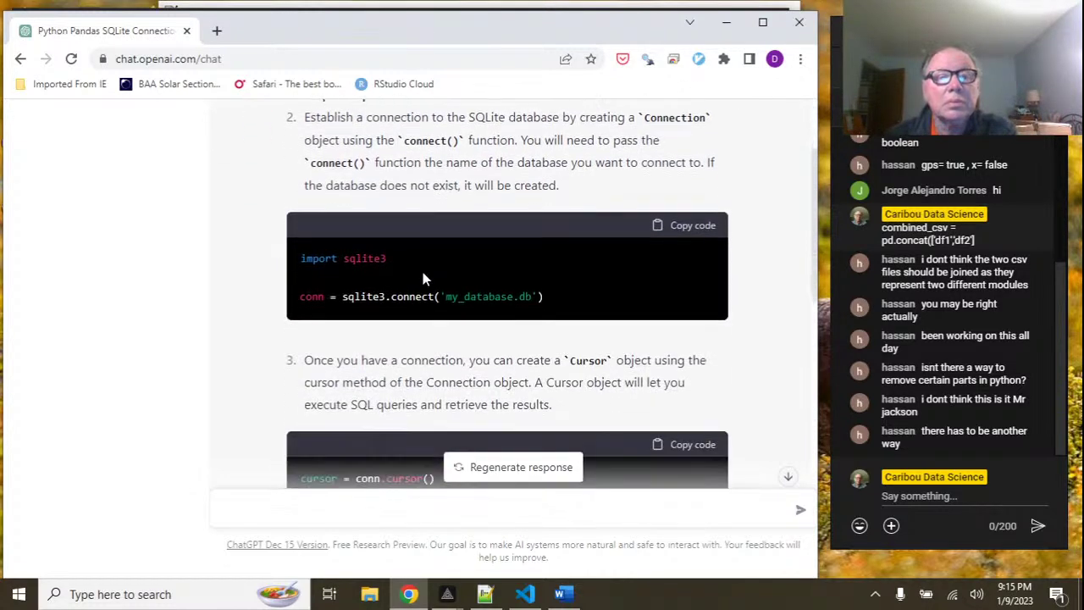
pyautogui.click(689, 232)
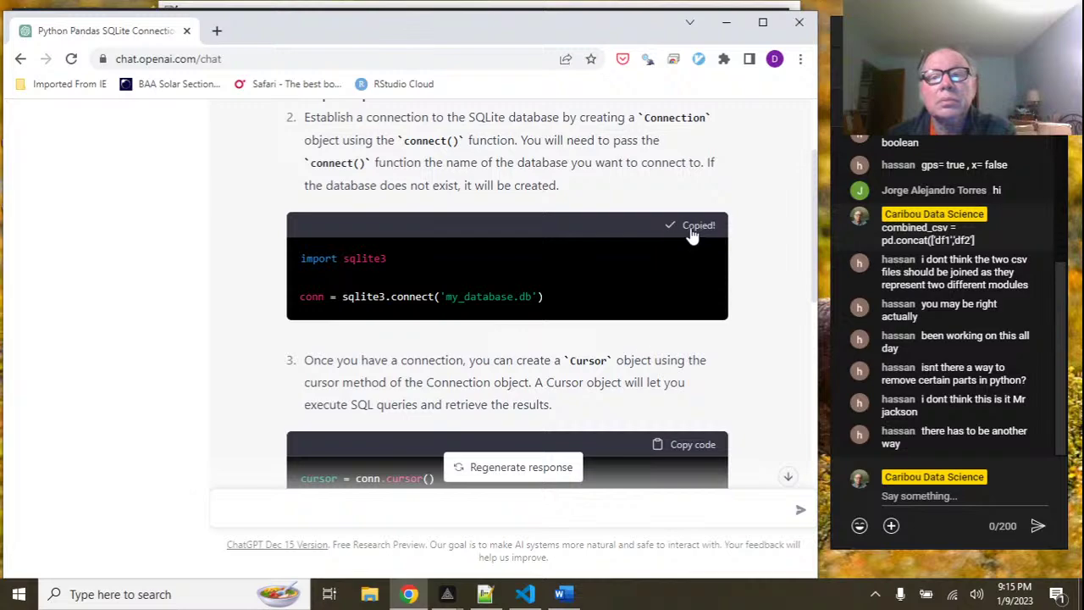
# Back in the Visual Studio Code notebook, add a code cell at the end containing the copied sqlite3 import and connection code.
pyautogui.click(529, 597)
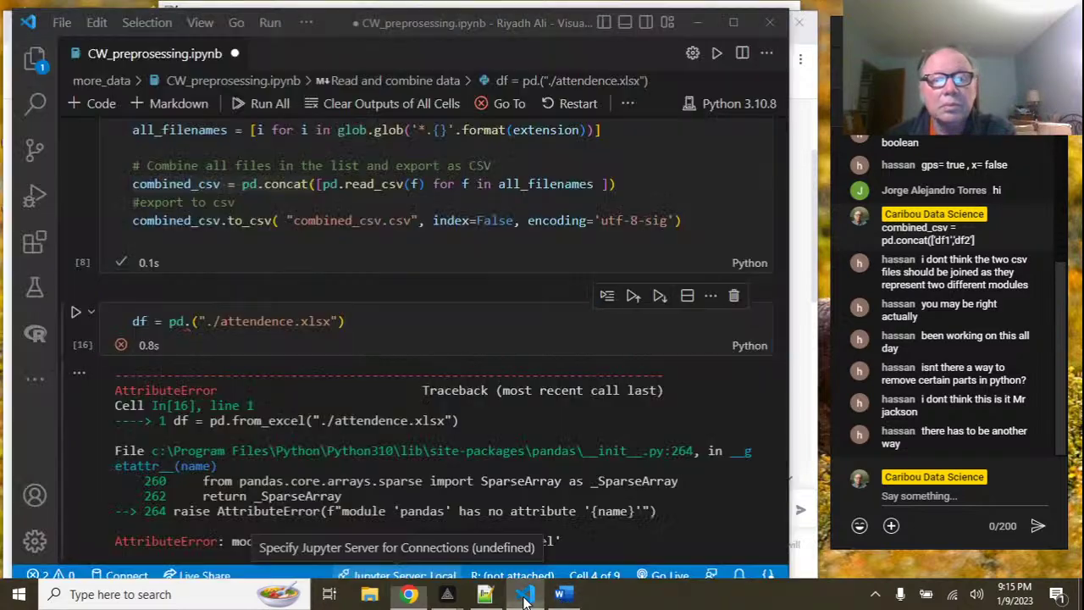
pyautogui.scroll(-8, 398, 397)
pyautogui.scroll(-10, 388, 398)
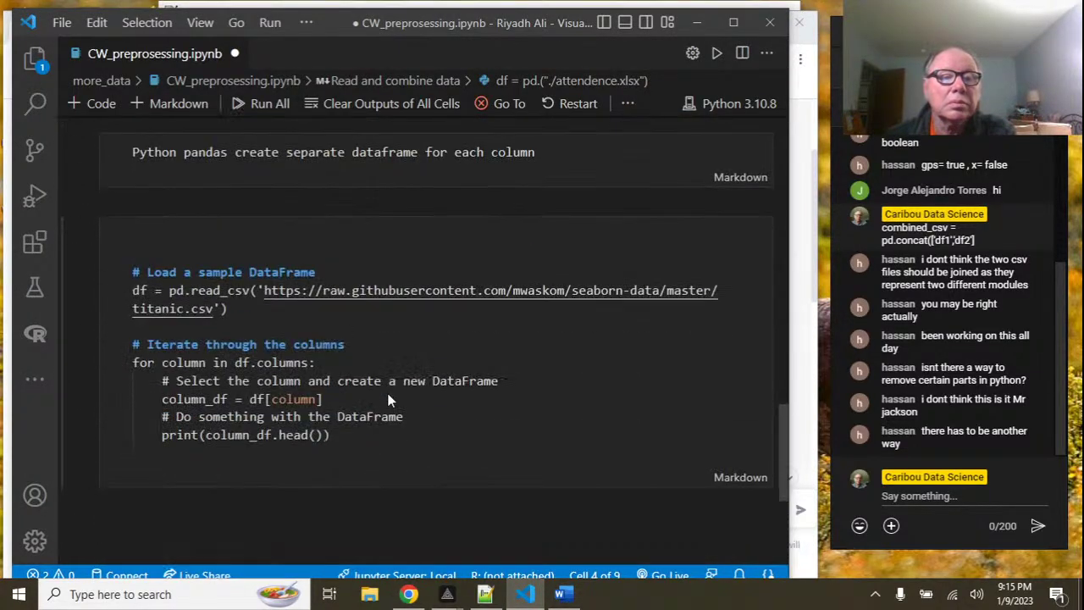
pyautogui.scroll(3, 373, 365)
pyautogui.click(377, 355)
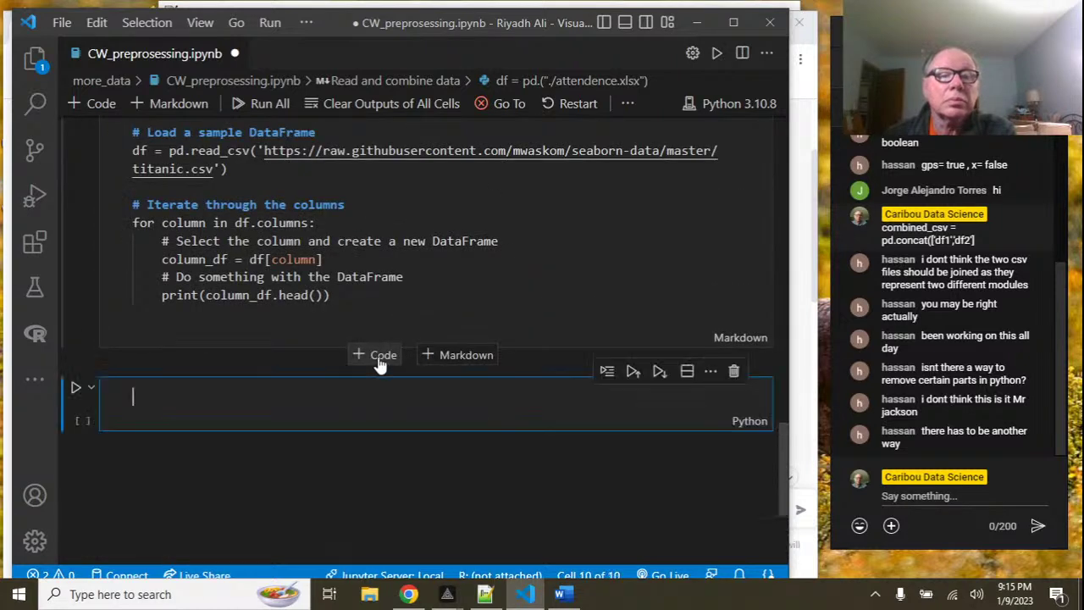
pyautogui.hotkey('ctrl', 'v')
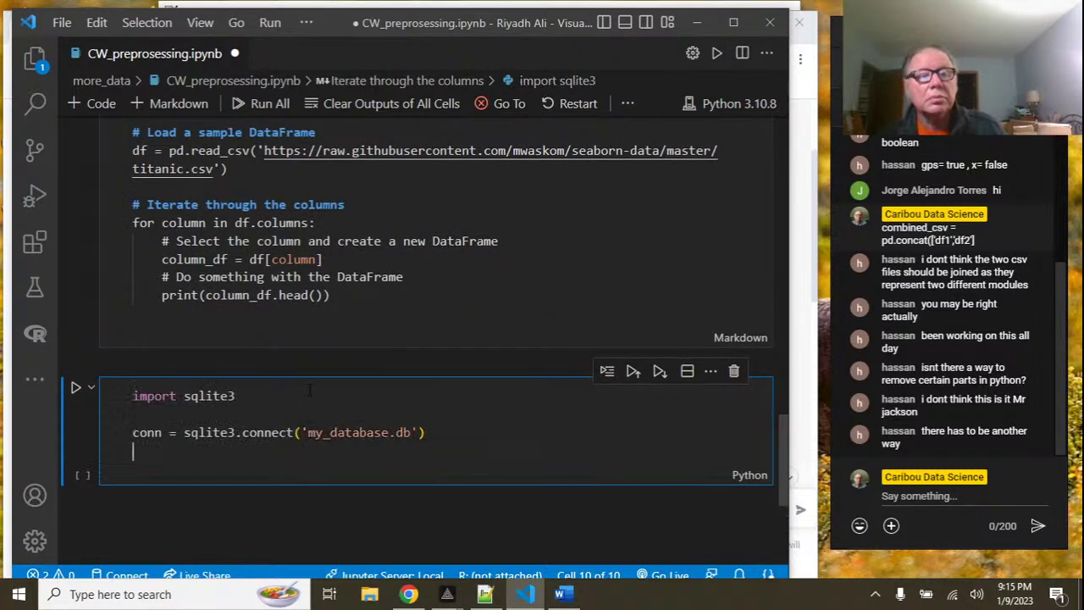
pyautogui.click(230, 413)
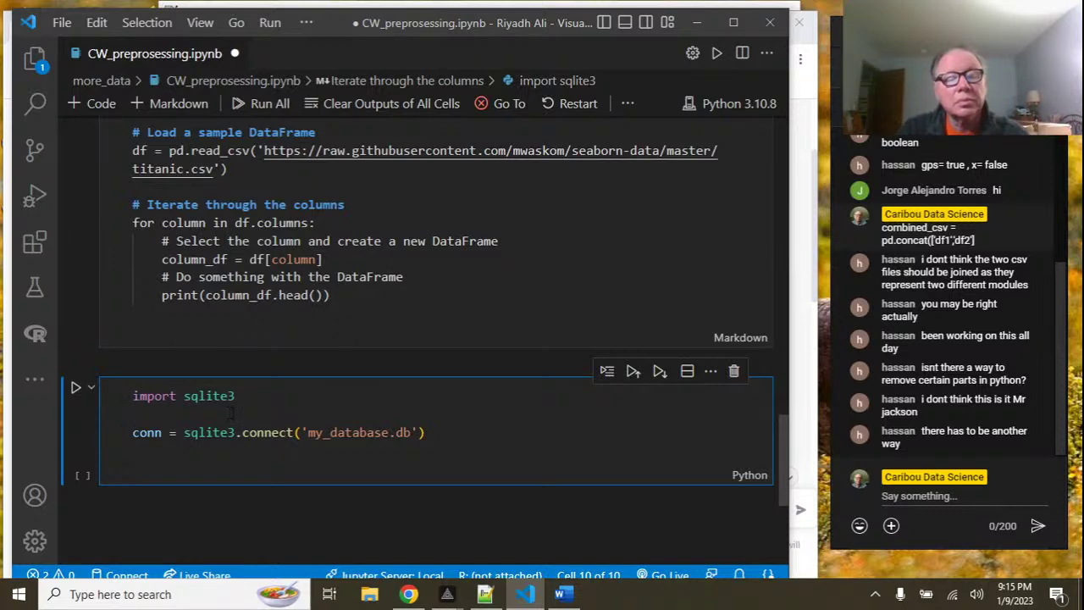
# Copy cursor = conn.cursor() from the ChatGPT answer in Chrome and paste it below the conn line in the Visual Studio Code notebook.
pyautogui.click(411, 596)
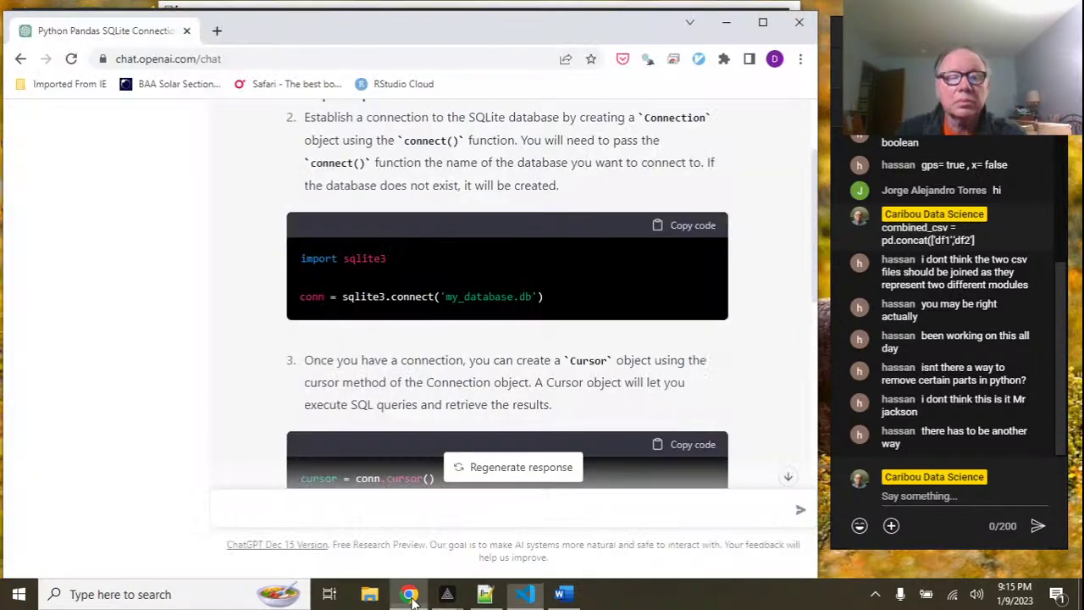
pyautogui.scroll(-1, 614, 398)
pyautogui.click(689, 343)
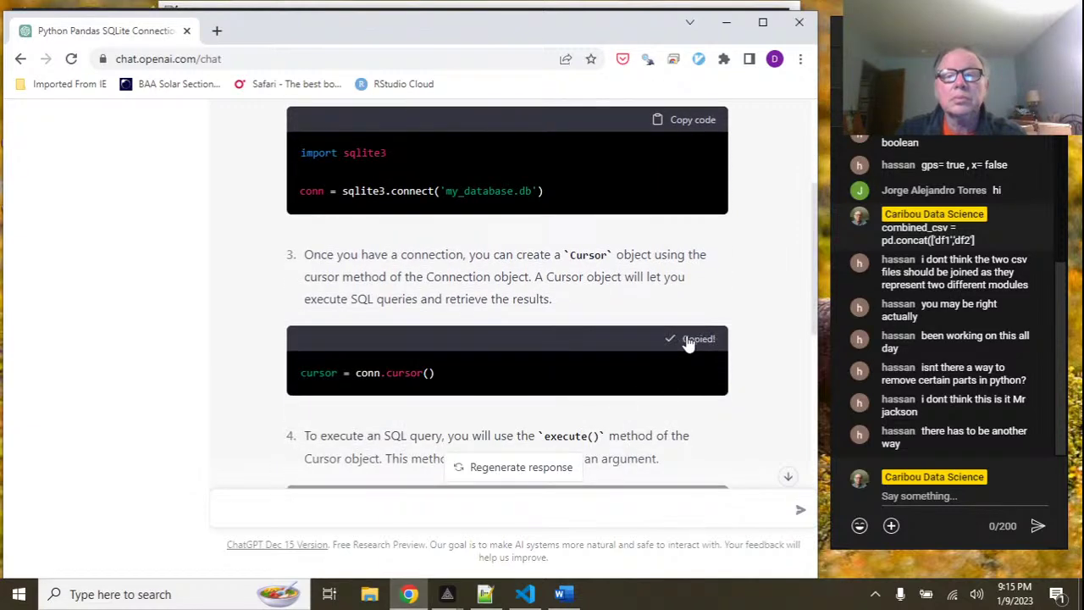
pyautogui.click(530, 598)
pyautogui.click(456, 439)
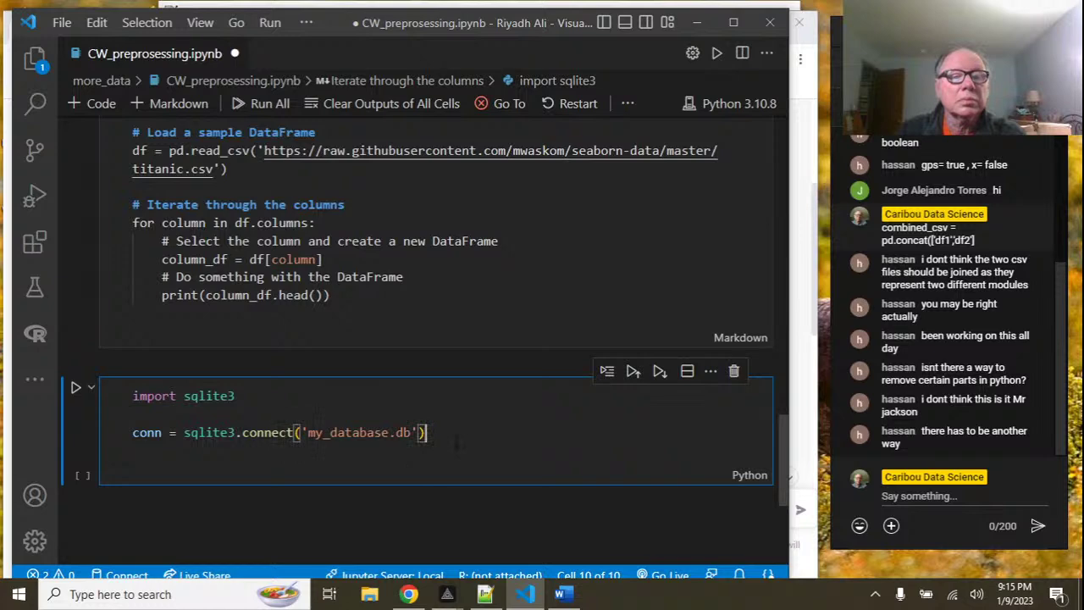
pyautogui.press('Return')
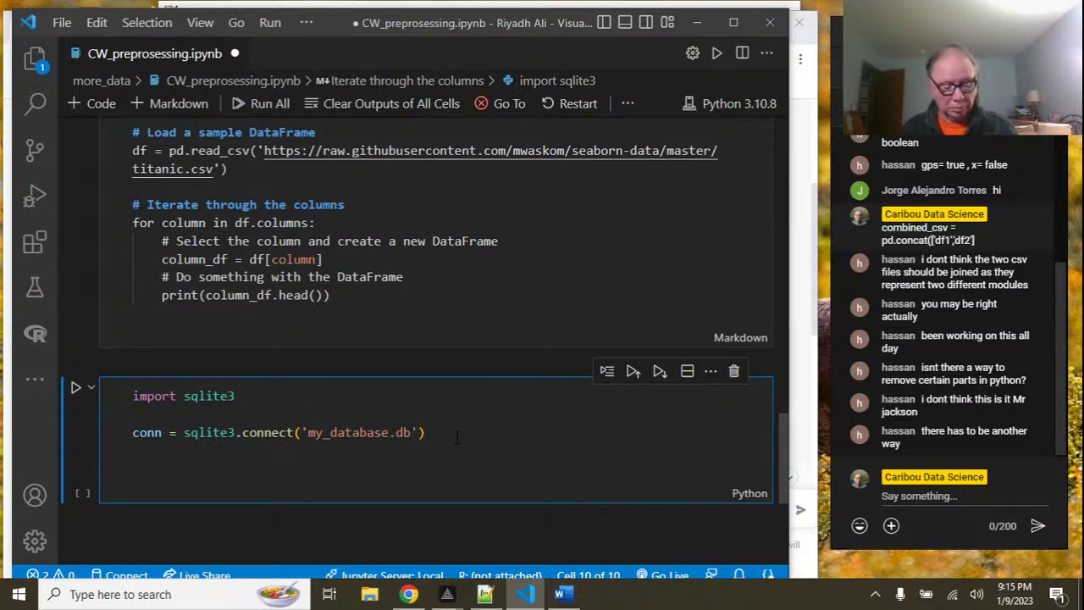
pyautogui.hotkey('ctrl', 'v')
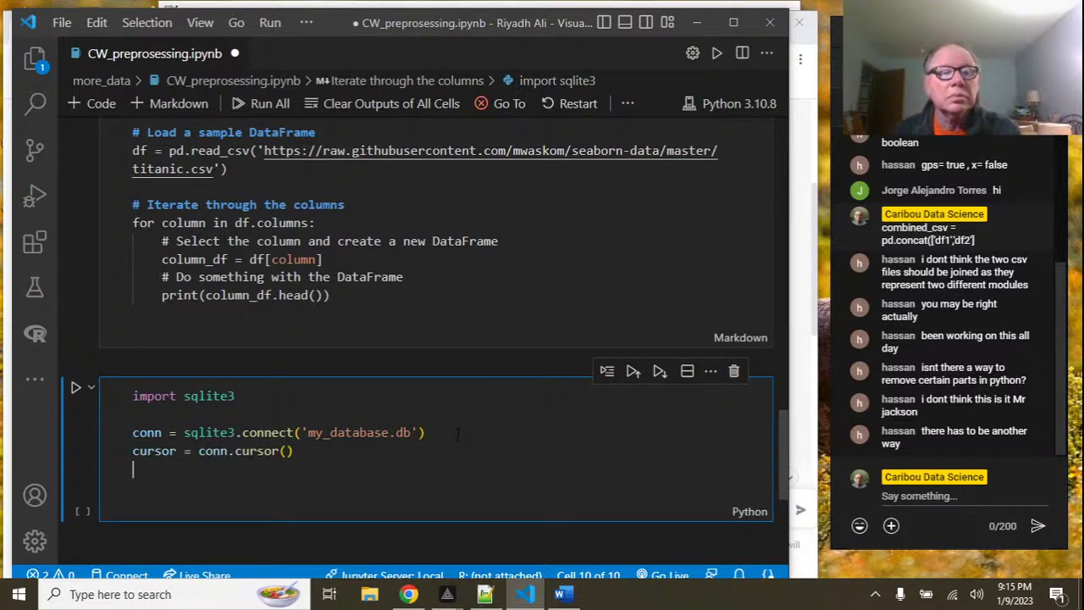
# Move the import sqlite3 line from the connection cell to below import glob in the notebook's first cell.
pyautogui.click(248, 395)
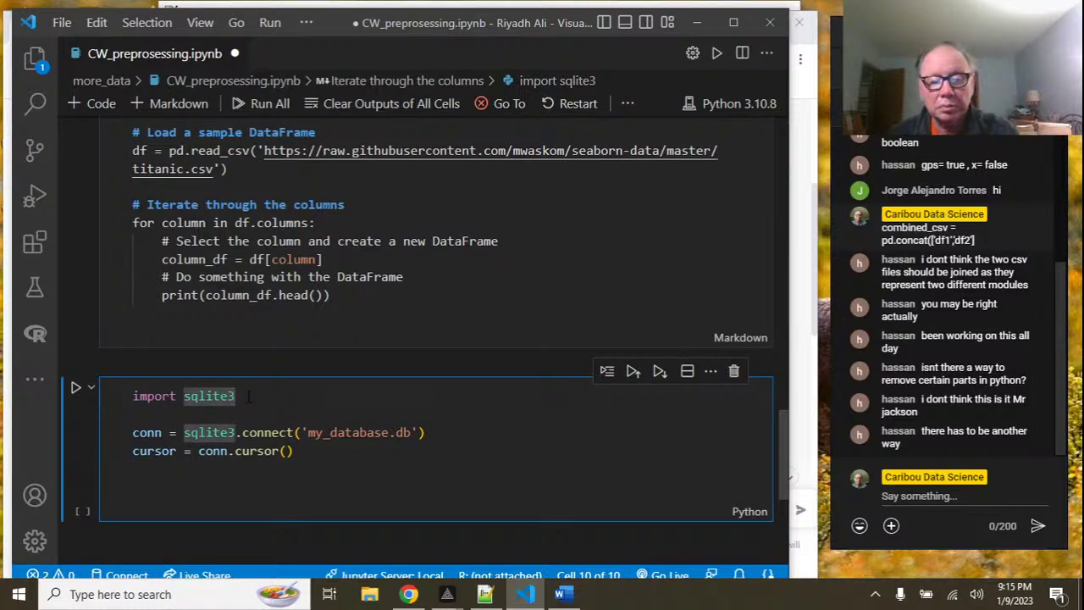
pyautogui.scroll(20, 305, 269)
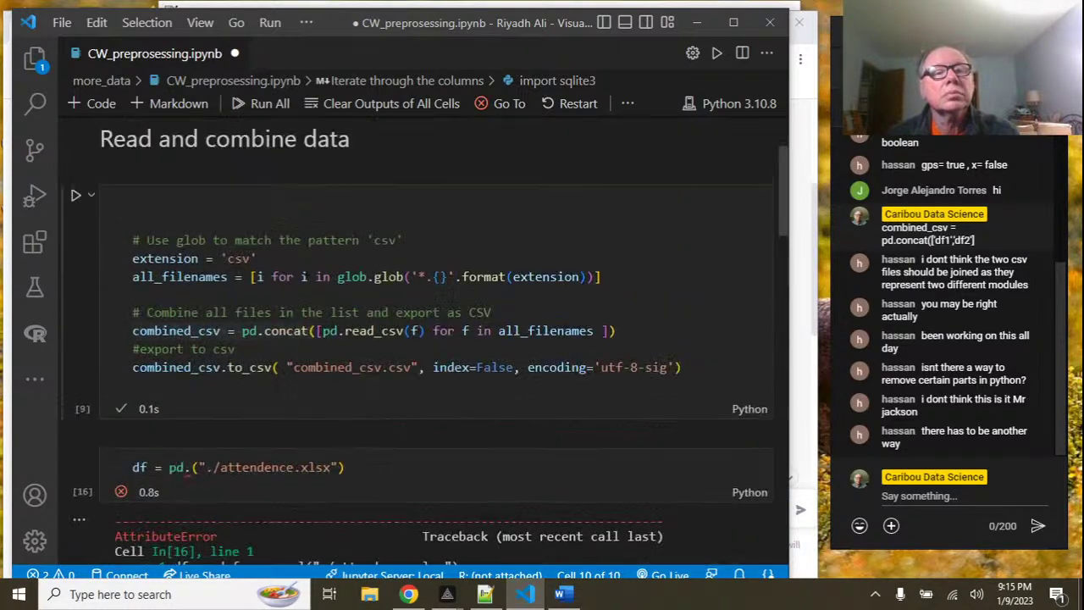
pyautogui.scroll(-6, 305, 268)
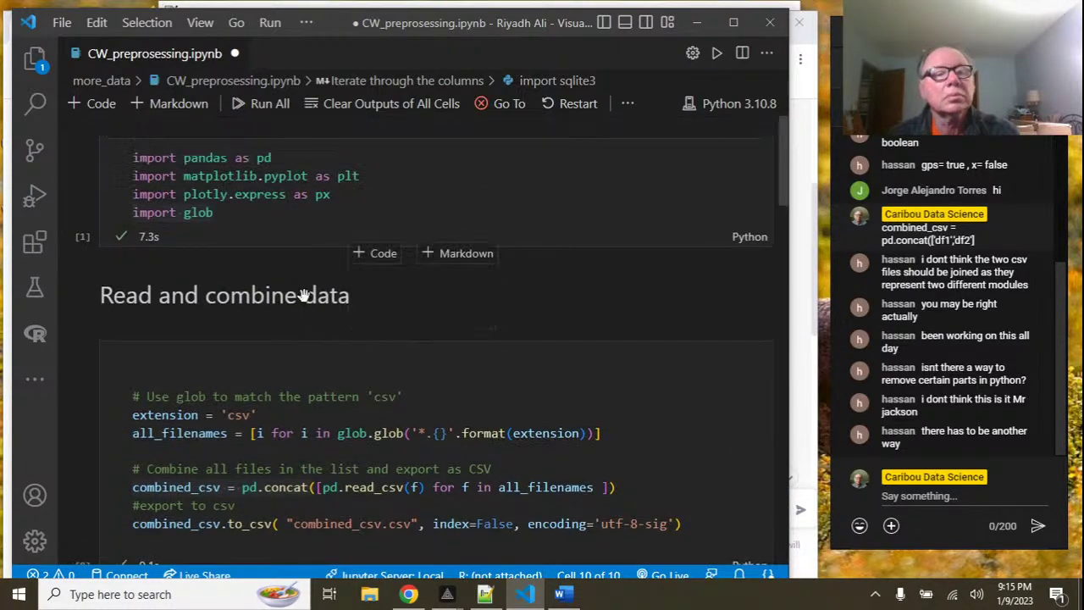
pyautogui.scroll(-8, 315, 347)
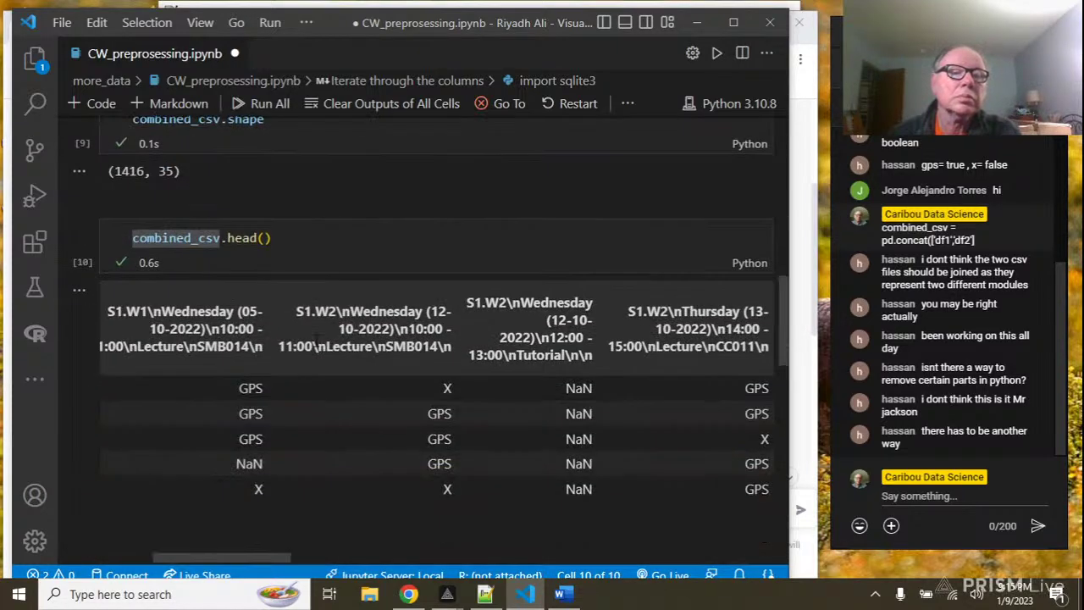
pyautogui.scroll(-8, 314, 343)
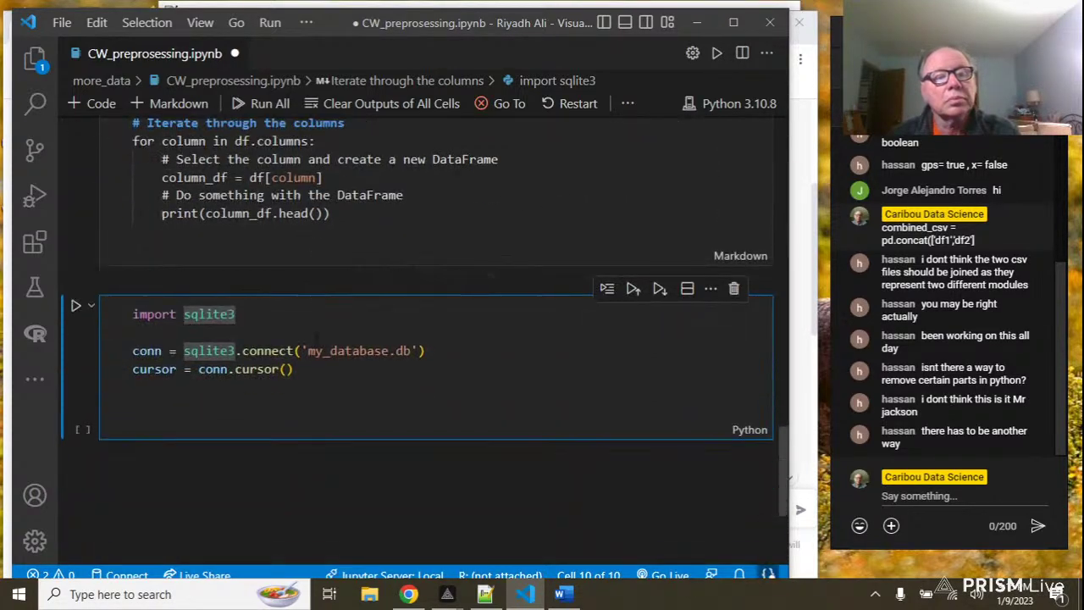
pyautogui.moveTo(237, 267); pyautogui.dragTo(120, 258)
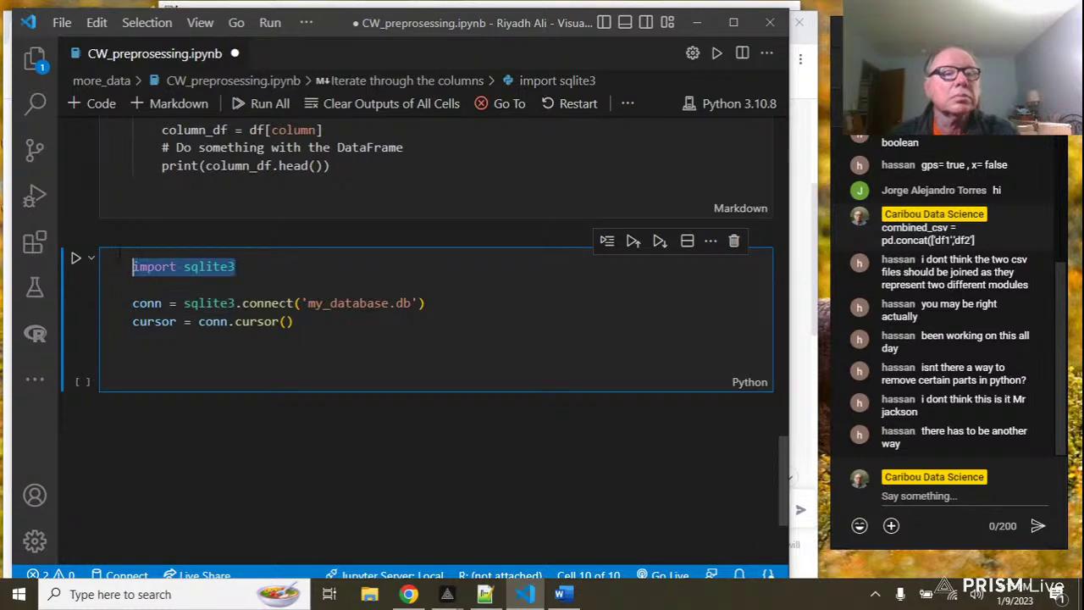
pyautogui.press('BackSpace')
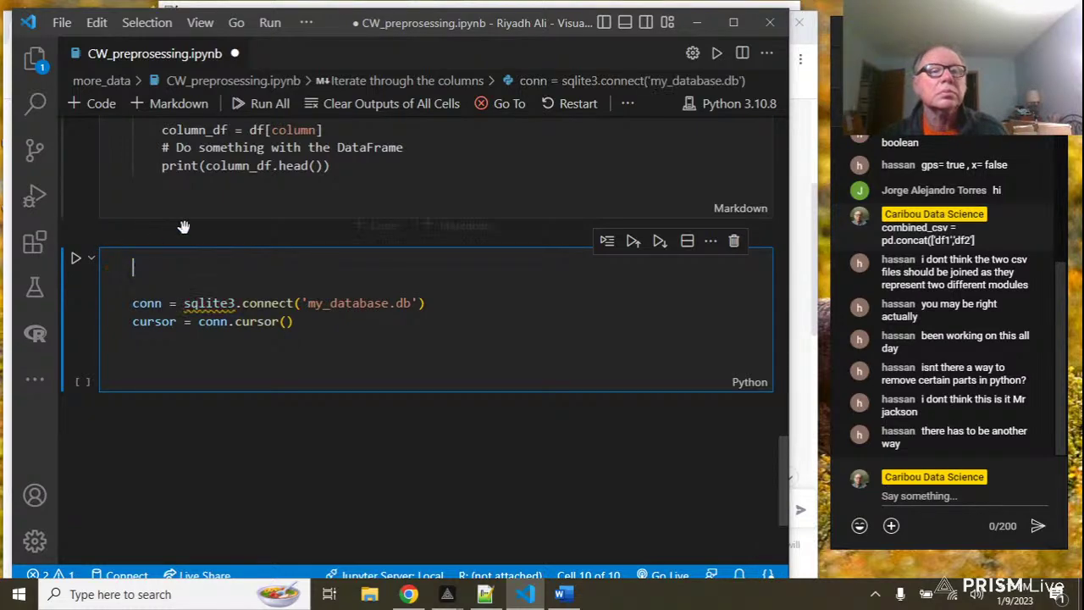
pyautogui.scroll(10, 196, 212)
pyautogui.scroll(15, 196, 213)
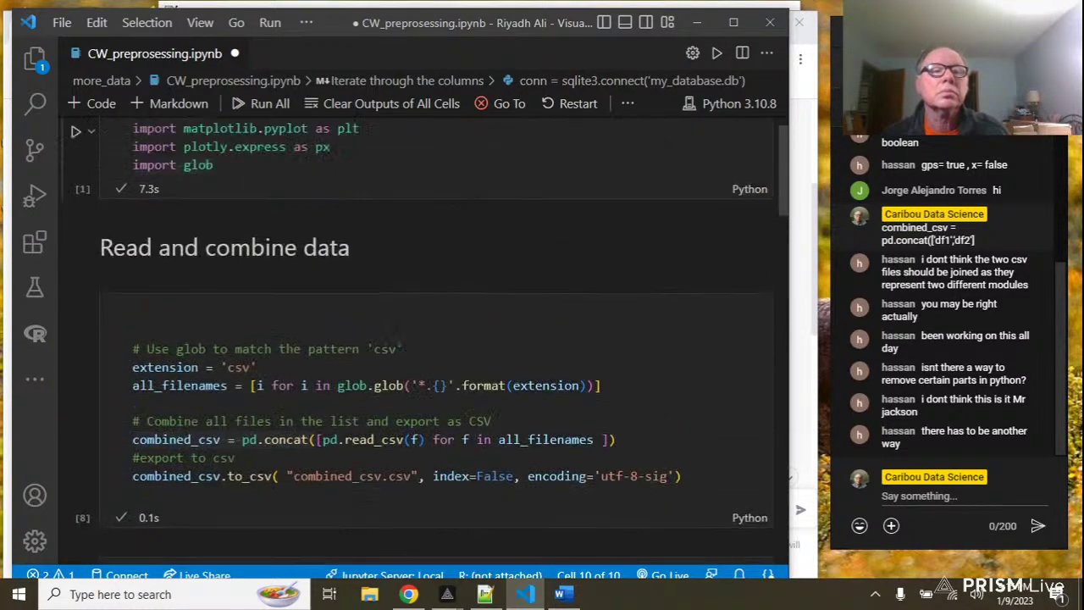
pyautogui.click(272, 216)
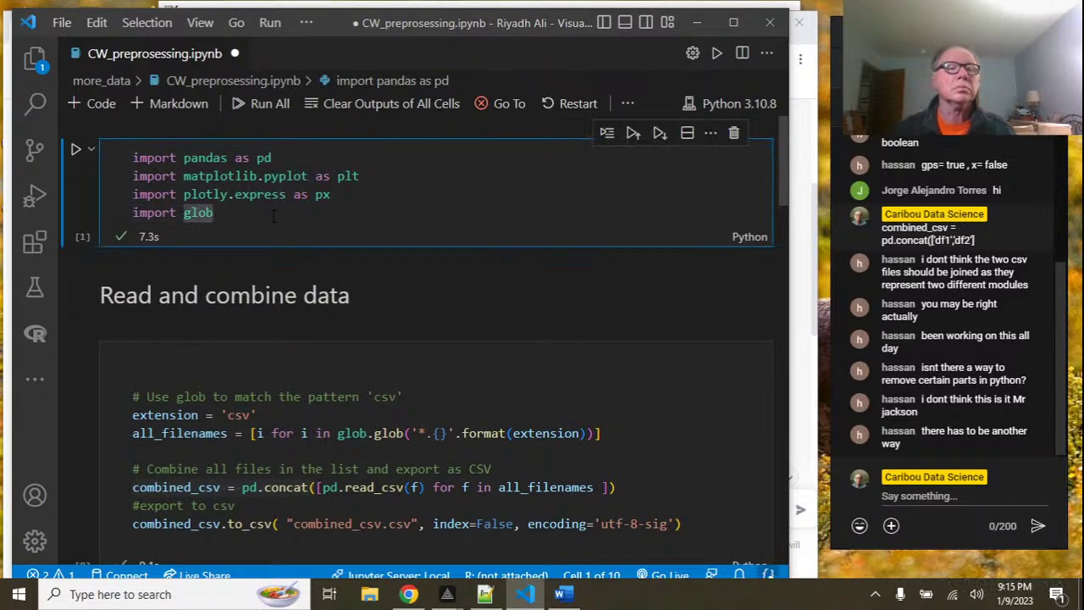
pyautogui.press('Return')
pyautogui.hotkey('ctrl', 'v')
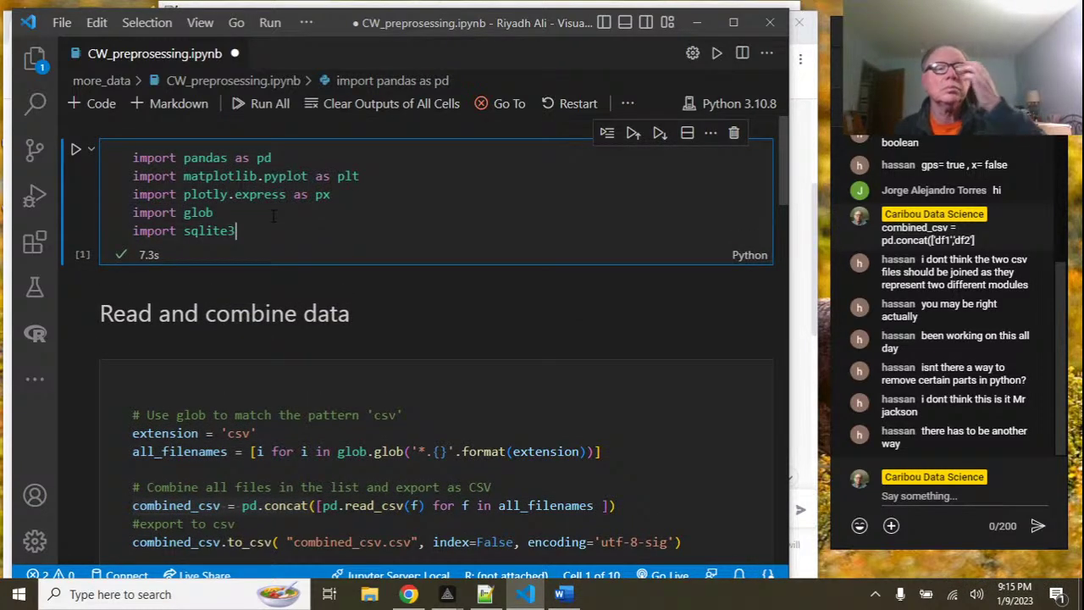
pyautogui.scroll(-5, 424, 276)
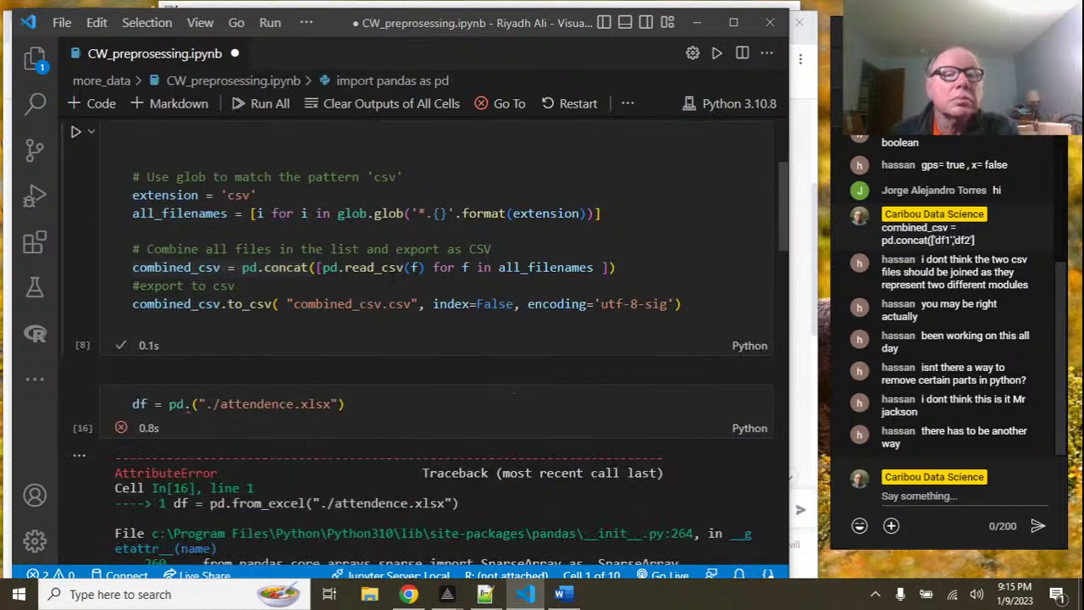
pyautogui.scroll(-10, 384, 297)
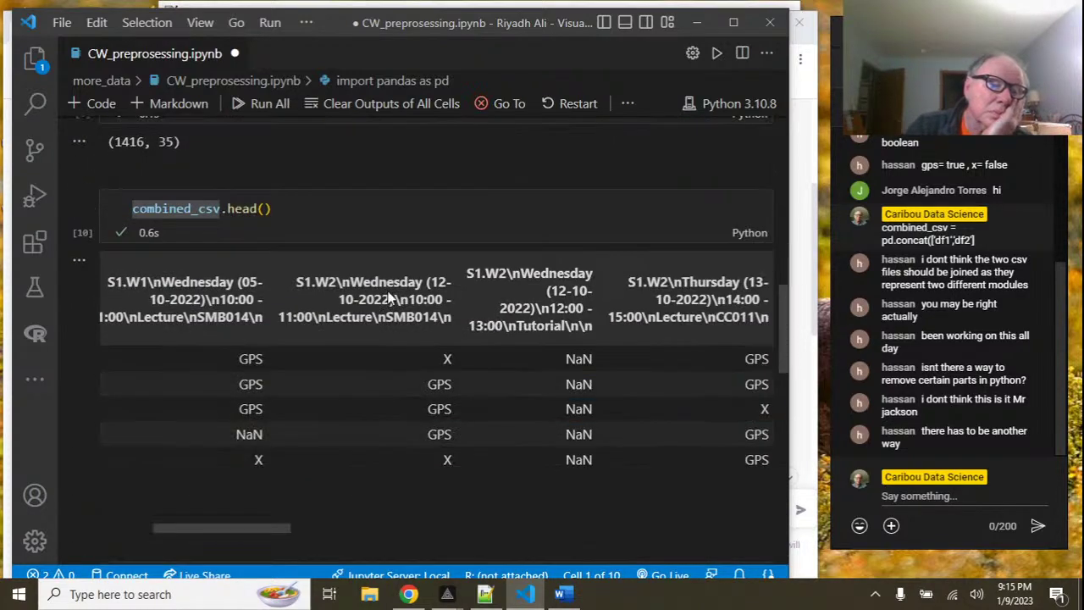
pyautogui.scroll(-6, 383, 297)
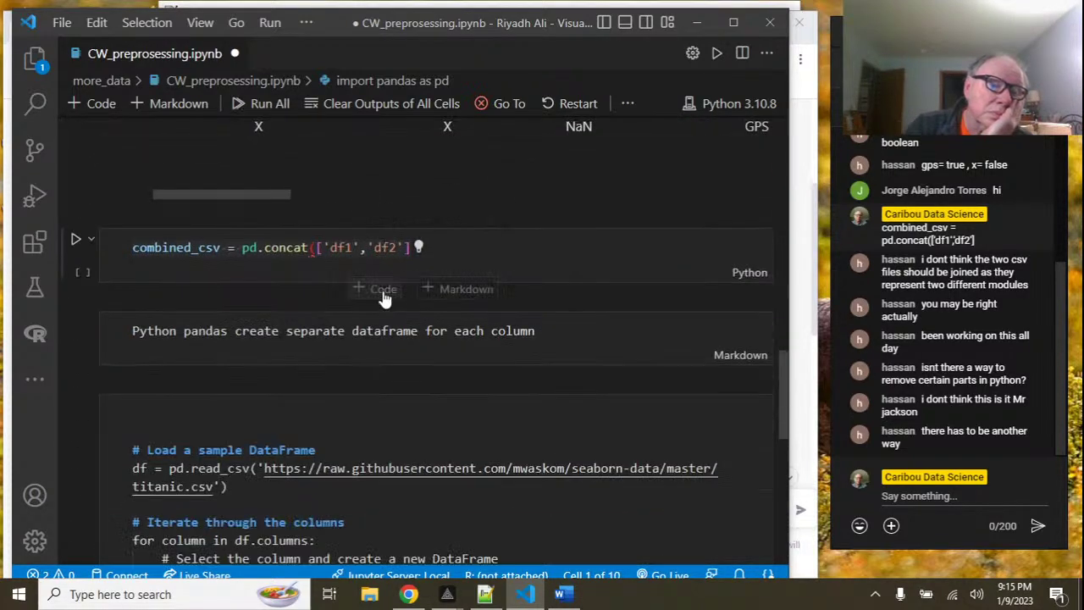
pyautogui.scroll(-8, 384, 297)
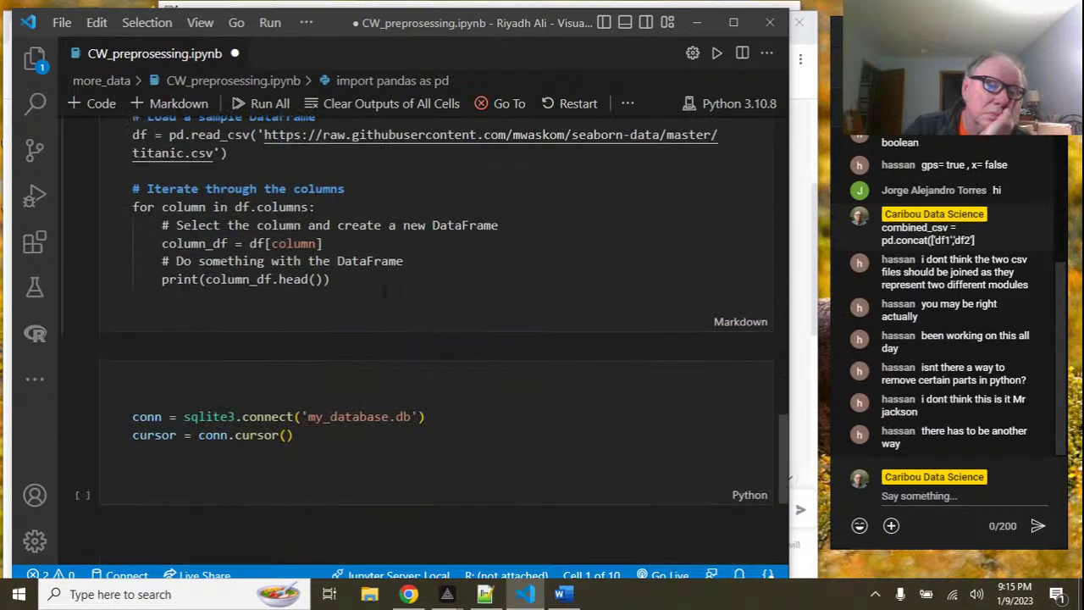
pyautogui.scroll(20, 384, 296)
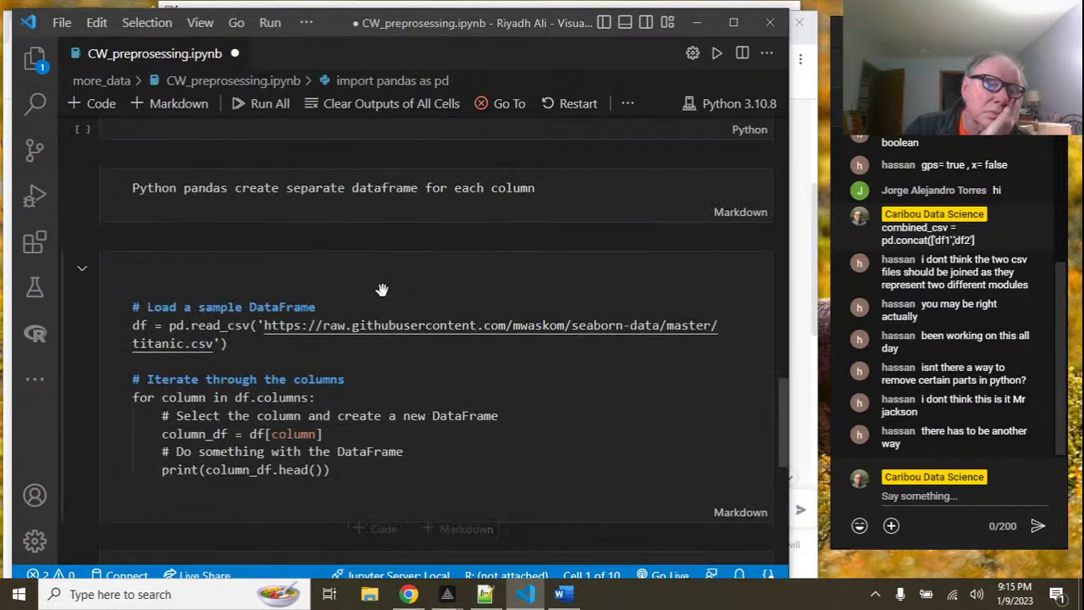
pyautogui.scroll(4, 384, 291)
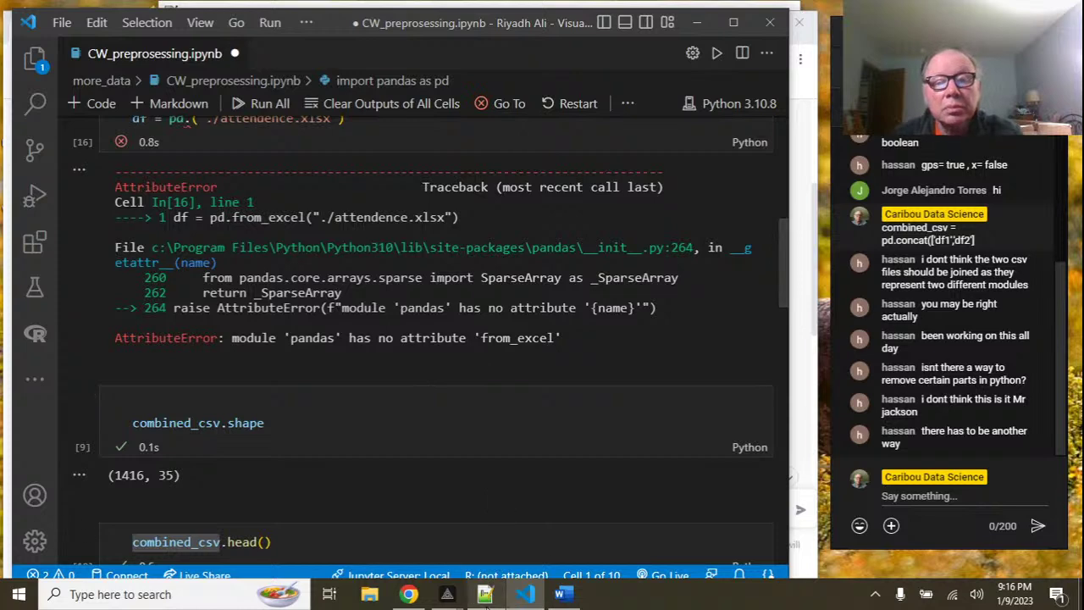
# Copy cursor.execute('SELECT * FROM my_table') from the ChatGPT answer in Chrome and paste it below the cursor line in the Visual Studio Code notebook.
pyautogui.click(409, 594)
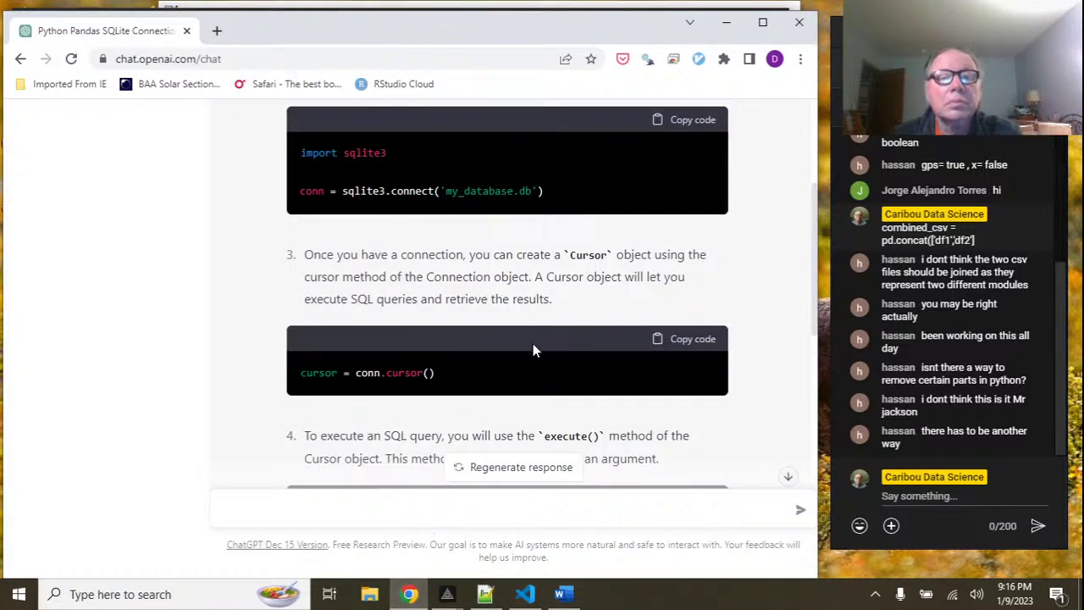
pyautogui.scroll(-3, 576, 389)
pyautogui.moveTo(545, 267); pyautogui.dragTo(298, 269)
pyautogui.hotkey('ctrl', 'c')
pyautogui.moveTo(419, 266); pyautogui.dragTo(349, 424)
pyautogui.scroll(-5, 350, 424)
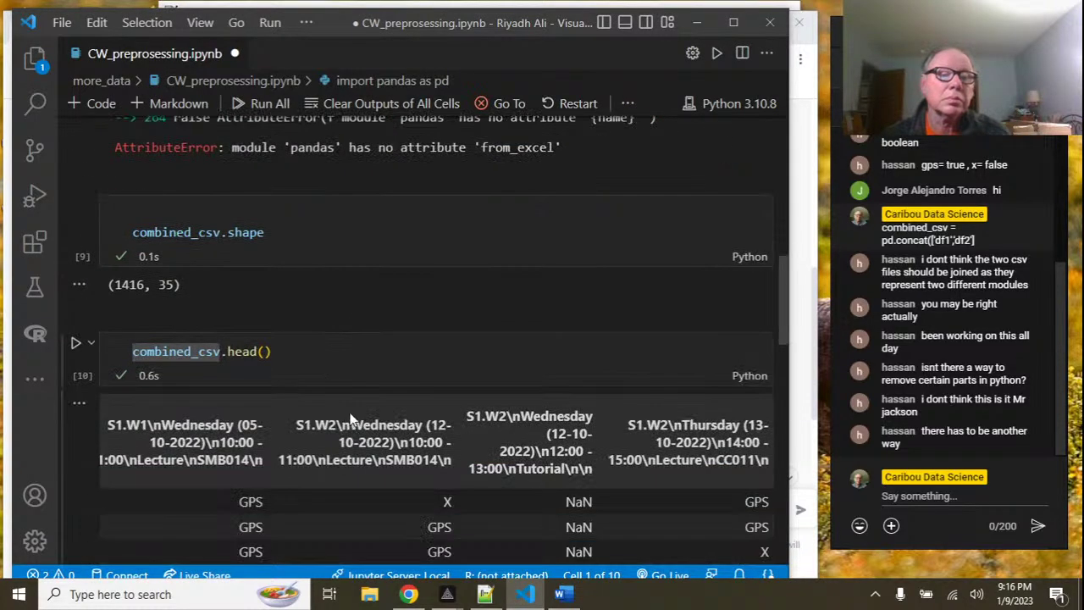
pyautogui.scroll(-4, 348, 424)
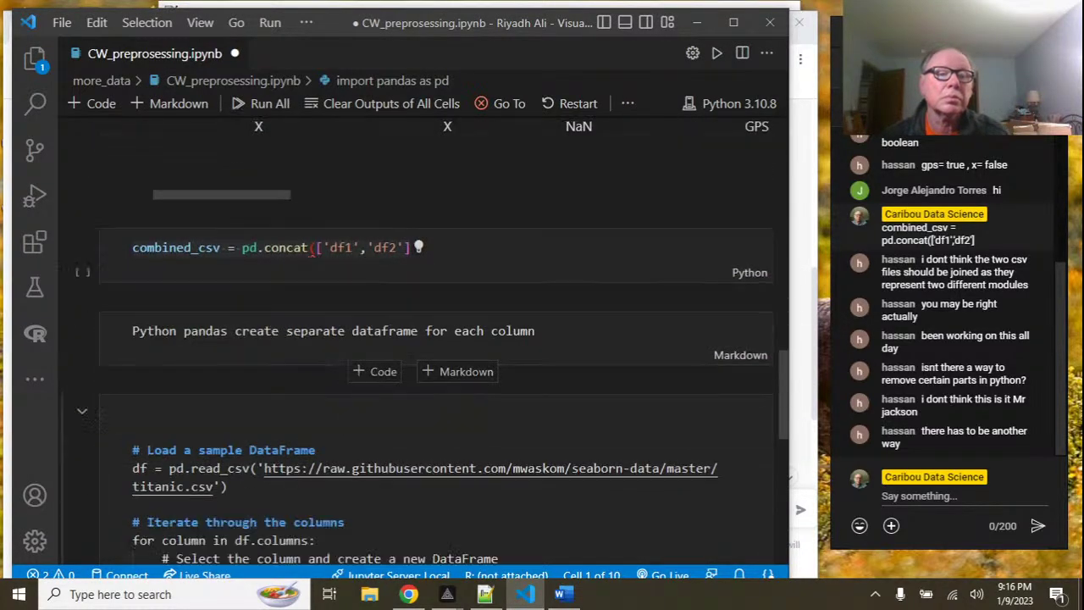
pyautogui.scroll(-5, 343, 416)
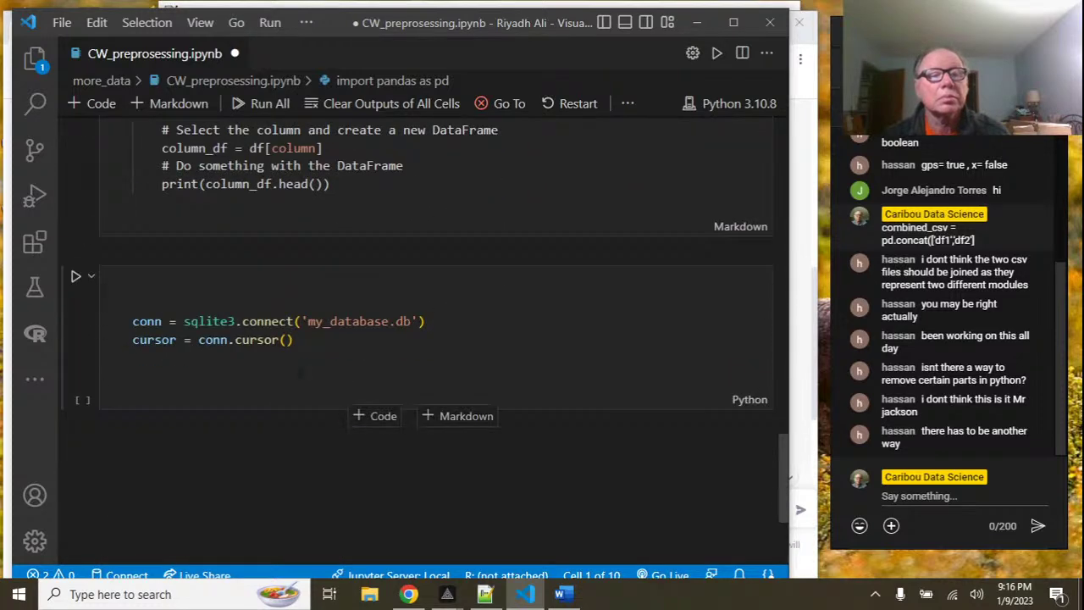
pyautogui.click(331, 344)
pyautogui.press('Return')
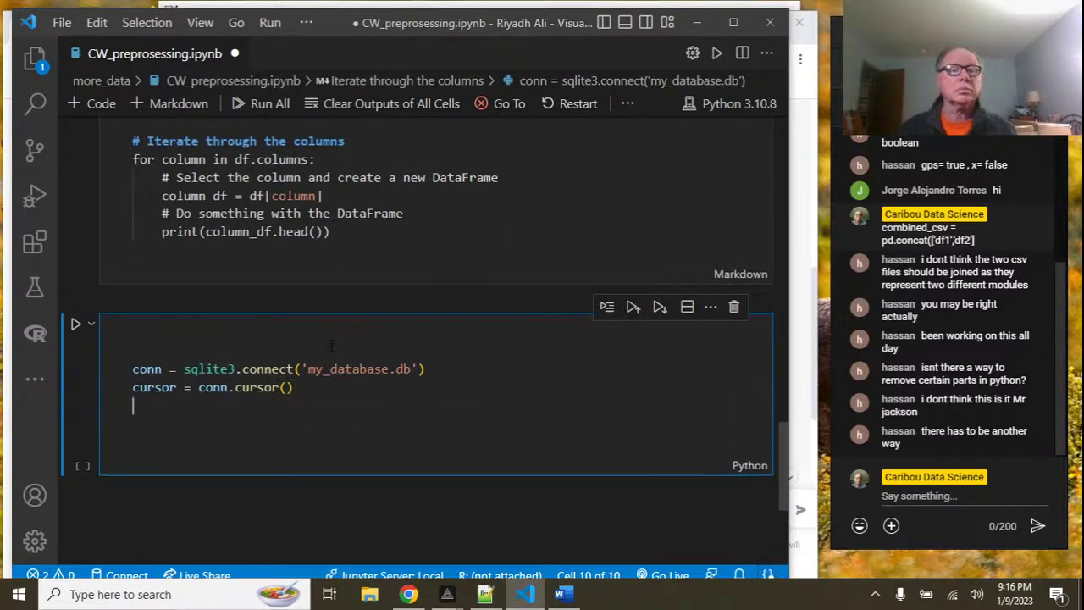
pyautogui.hotkey('ctrl', 'v')
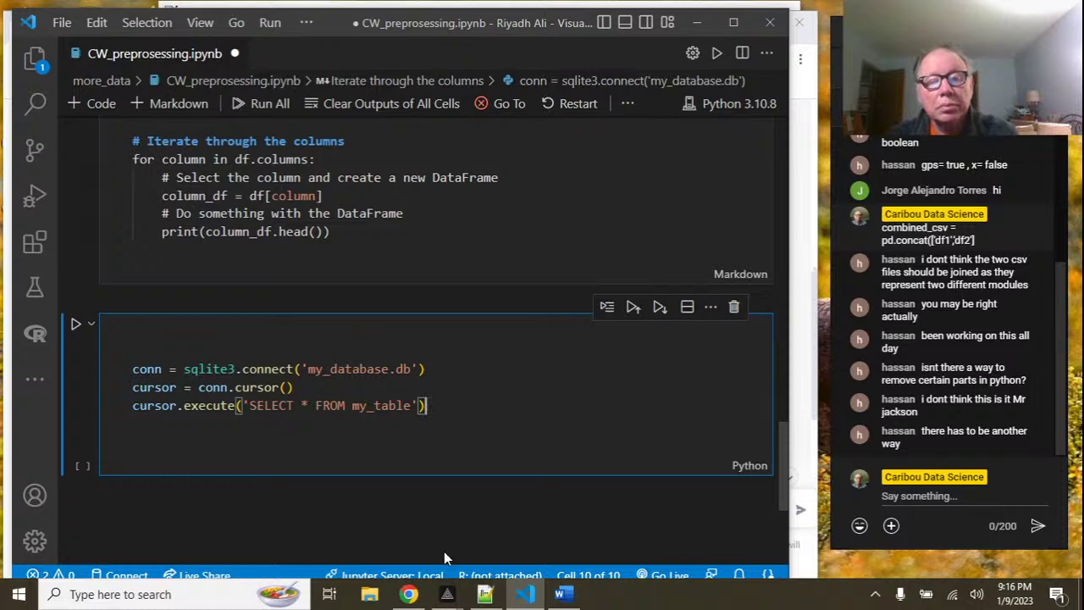
# Copy conn.close() from the ChatGPT answer in Chrome and paste it below the cursor.execute line in the Visual Studio Code notebook.
pyautogui.click(410, 594)
pyautogui.scroll(-5, 430, 314)
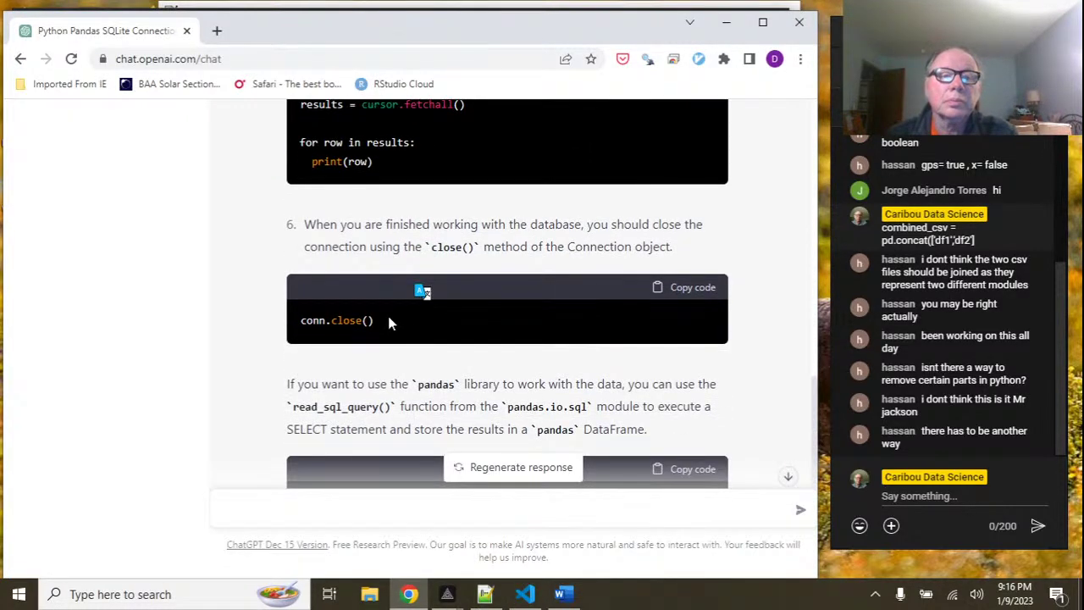
pyautogui.scroll(-2, 389, 320)
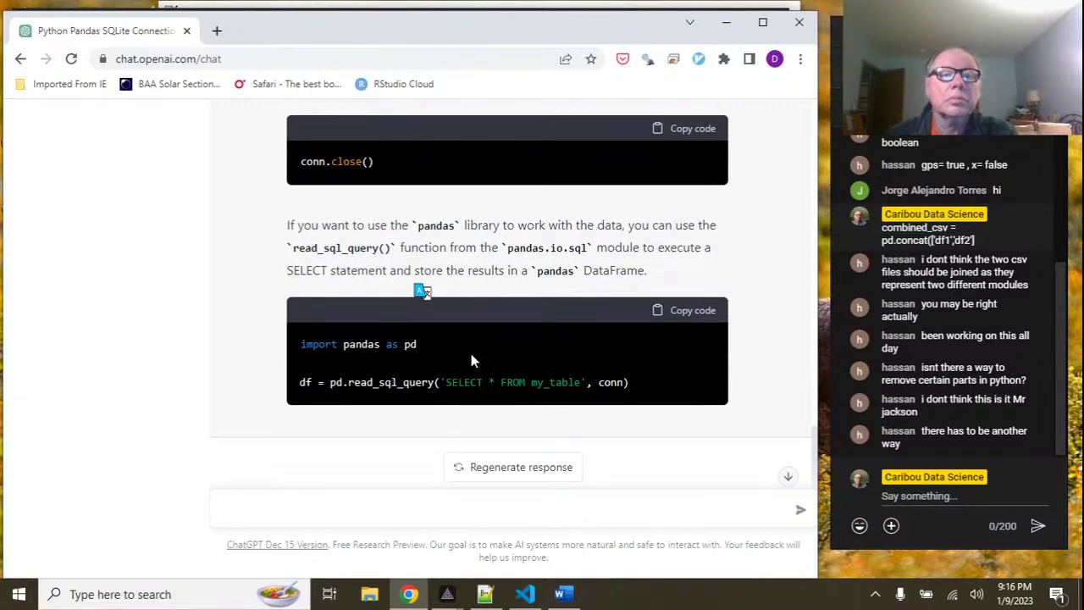
pyautogui.moveTo(374, 162); pyautogui.dragTo(301, 161)
pyautogui.hotkey('ctrl', 'c')
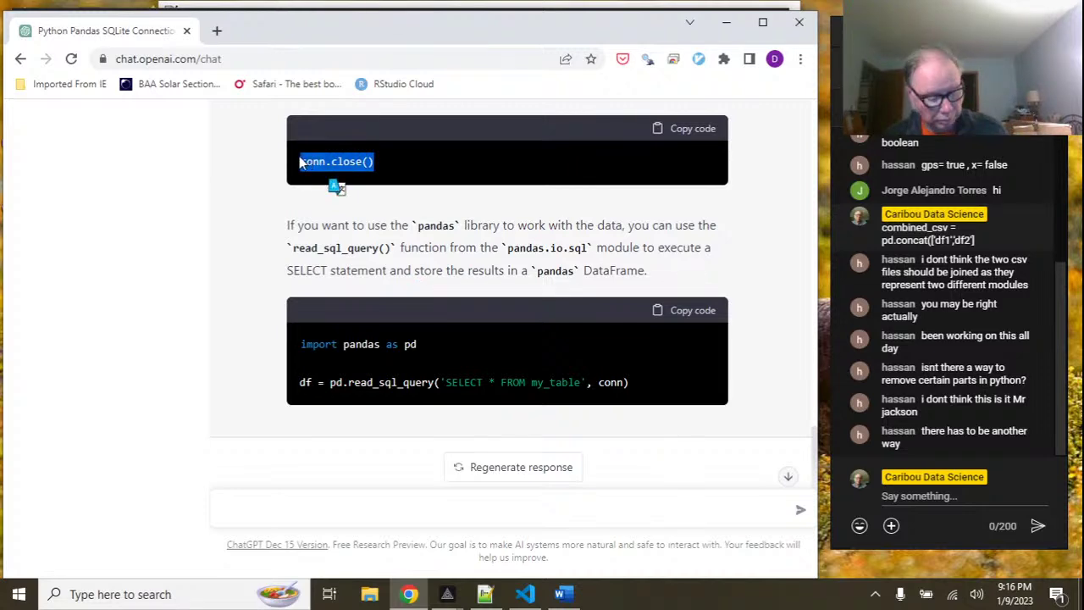
pyautogui.moveTo(525, 594)
pyautogui.click(462, 551)
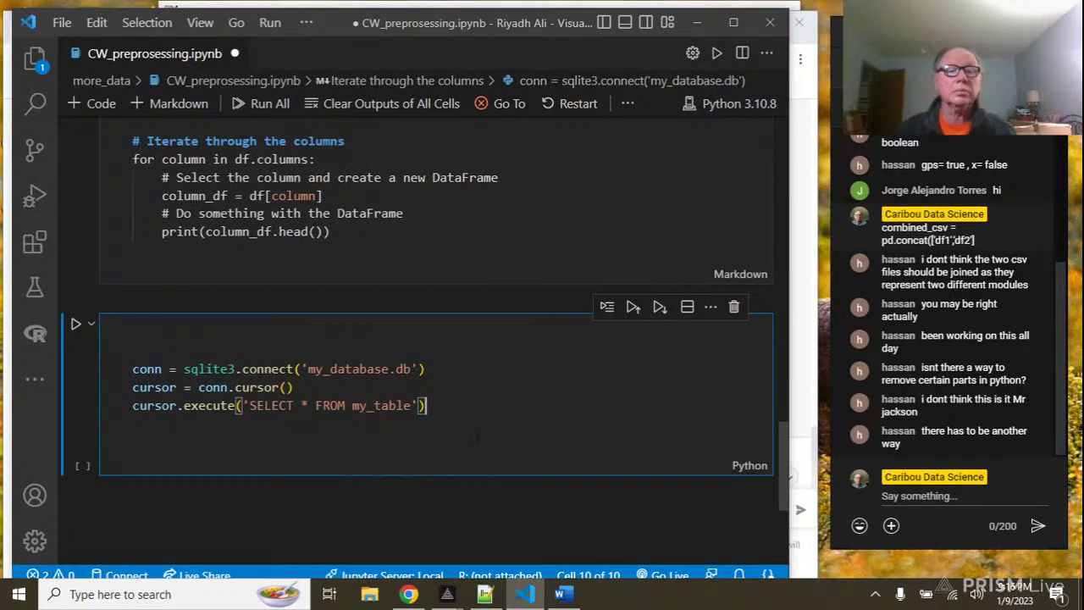
pyautogui.press('Return')
pyautogui.hotkey('ctrl', 'v')
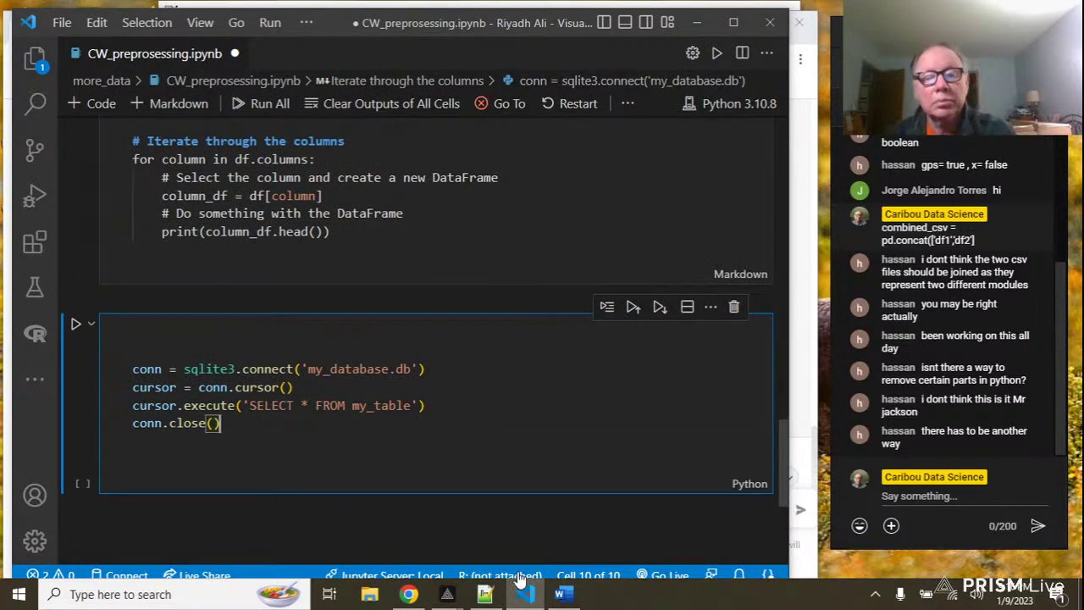
# Copy df = pd.read_sql_query('SELECT * FROM my_table', conn) from ChatGPT in Chrome and paste it below conn.close() in the Visual Studio Code notebook.
pyautogui.moveTo(521, 598)
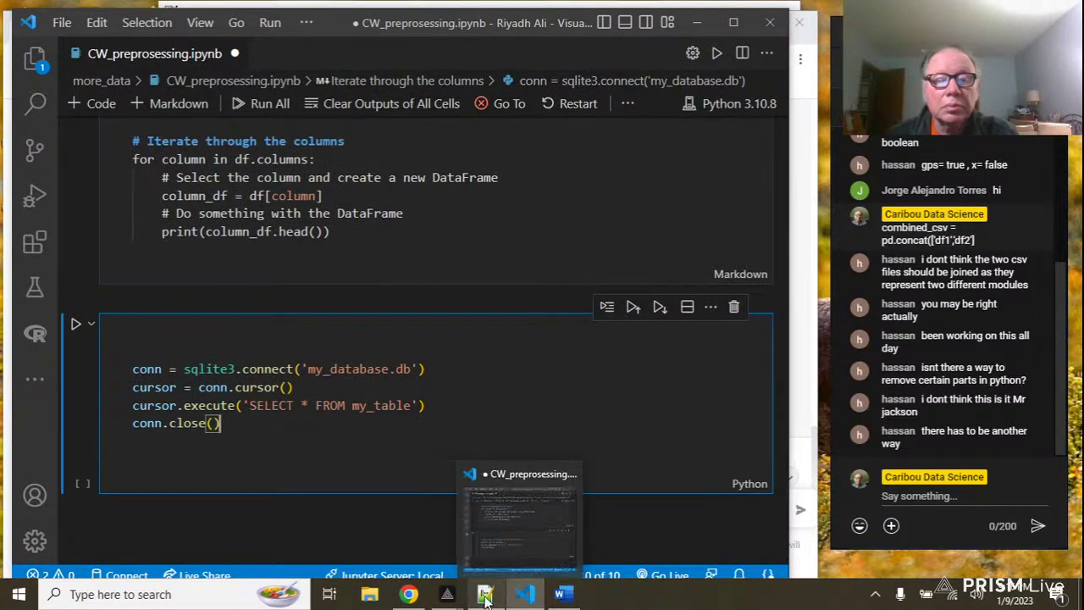
pyautogui.click(409, 595)
pyautogui.scroll(-1, 474, 321)
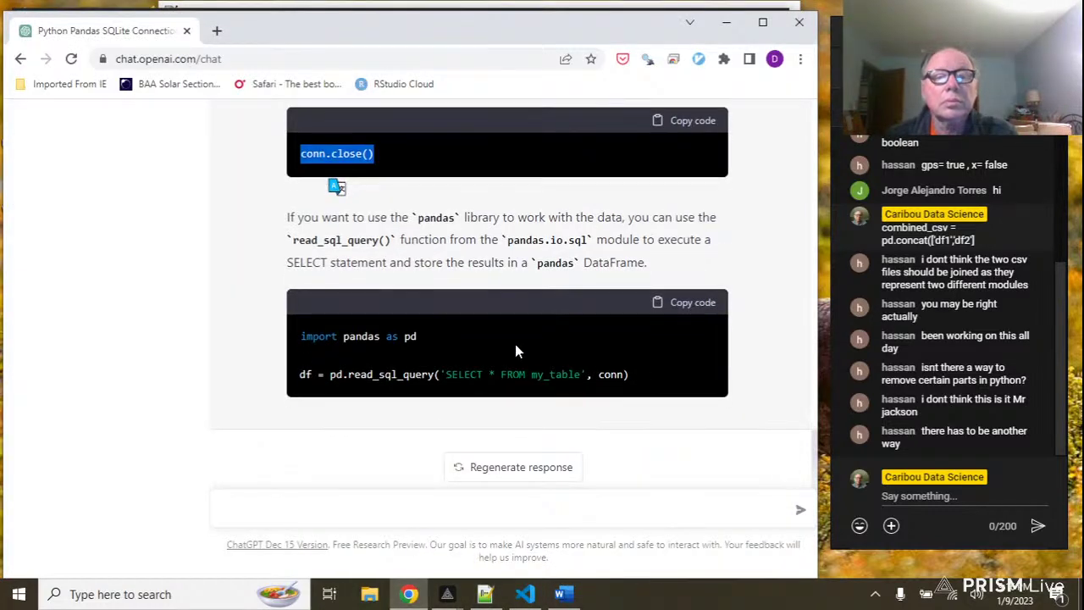
pyautogui.click(634, 374)
pyautogui.tripleClick(633, 375)
pyautogui.hotkey('ctrl', 'c')
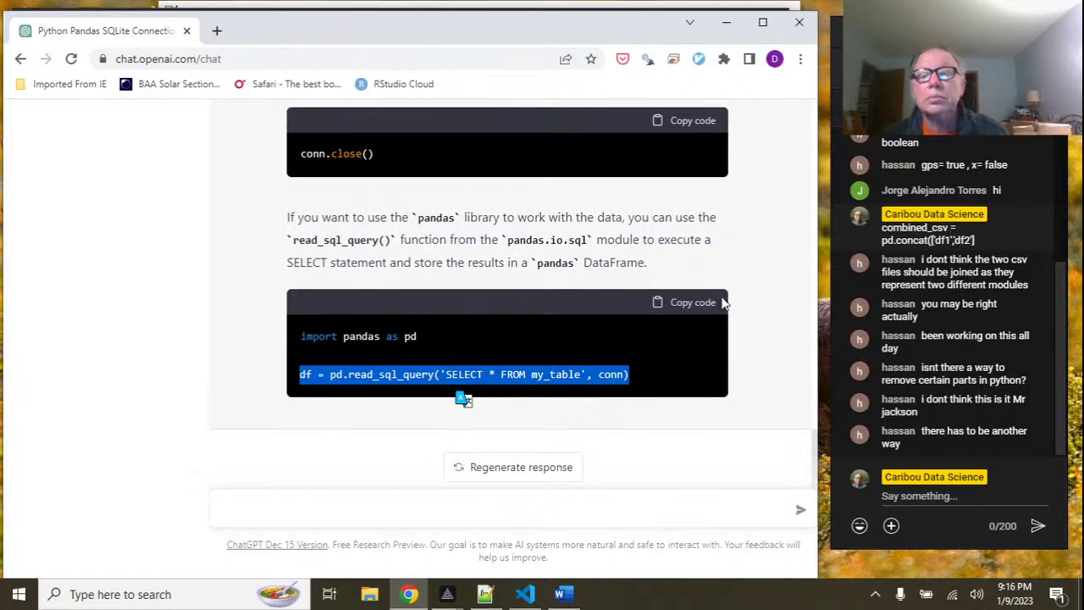
pyautogui.scroll(1, 719, 288)
pyautogui.scroll(4, 719, 286)
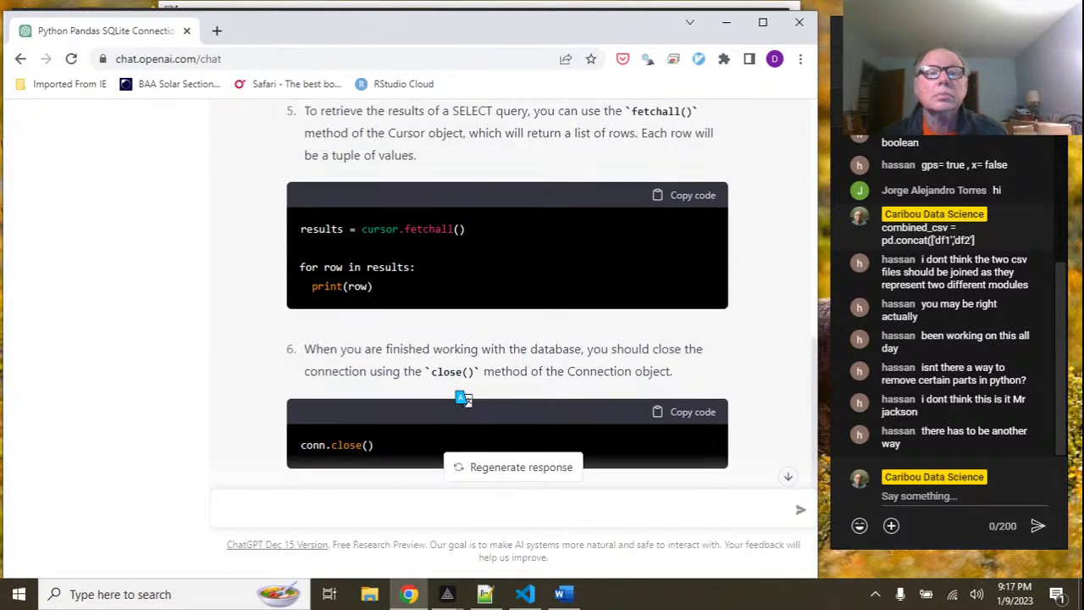
pyautogui.scroll(1, 718, 291)
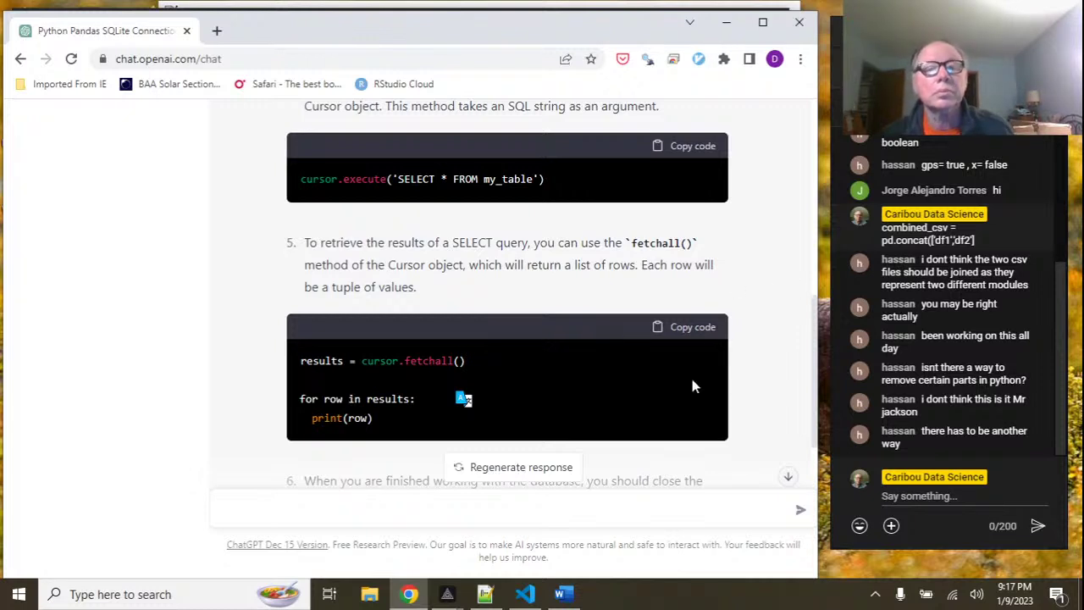
pyautogui.click(526, 593)
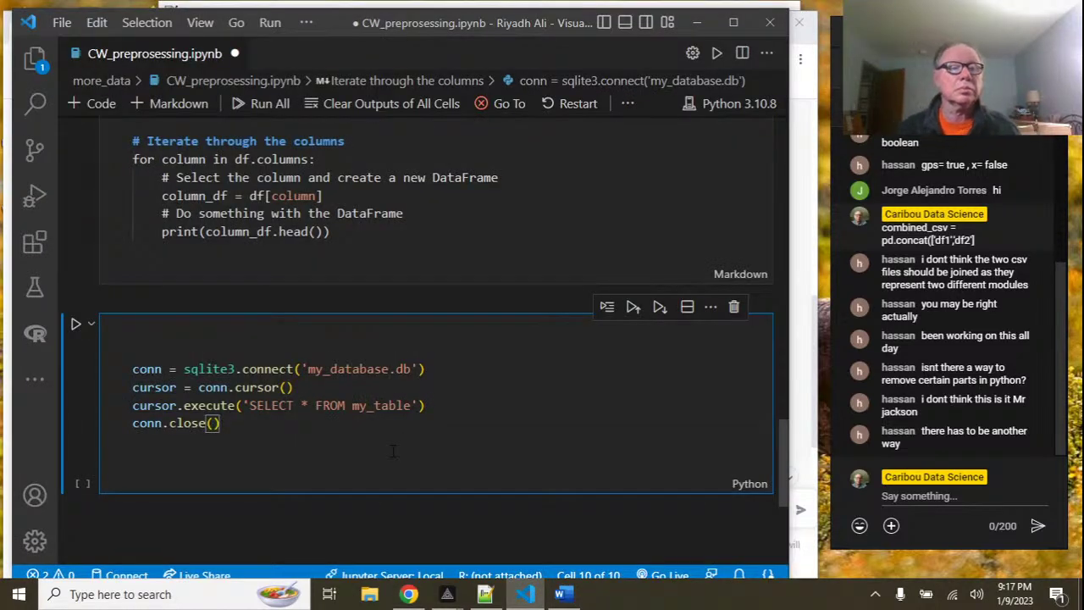
pyautogui.press('Return')
pyautogui.hotkey('ctrl', 'v')
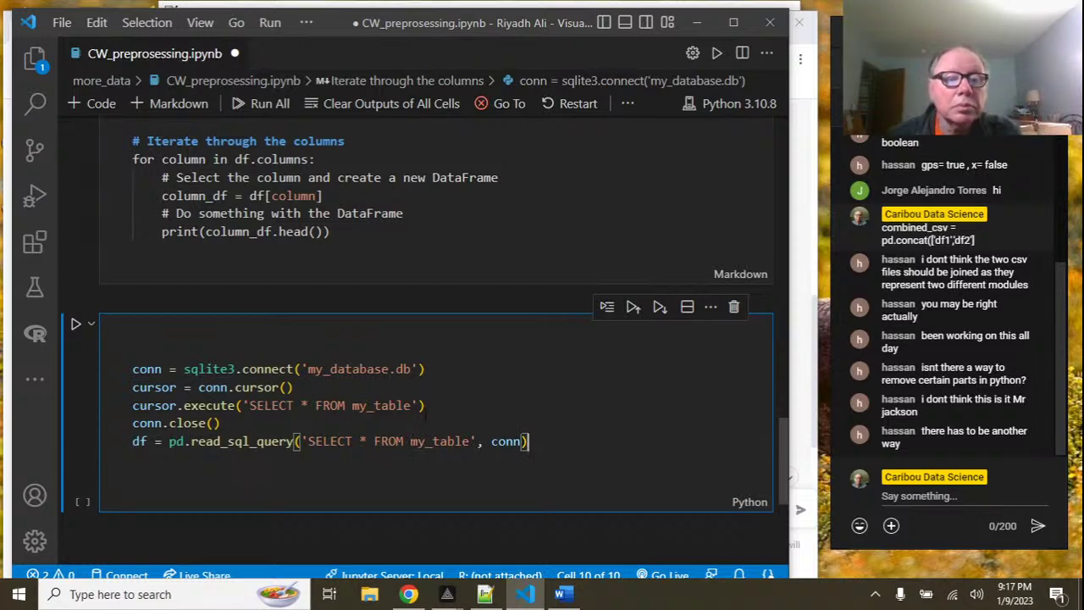
# Insert about ten blank lines between the cursor.execute line and conn.close() in the last cell.
pyautogui.moveTo(429, 405); pyautogui.dragTo(319, 406)
pyautogui.click(133, 406)
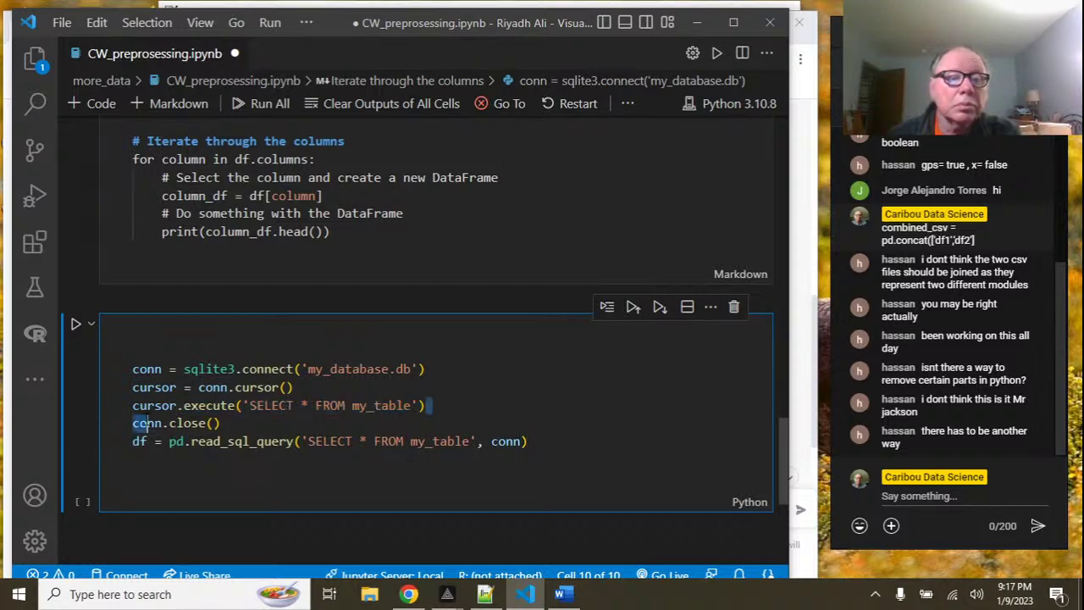
pyautogui.hotkey('shift', 'End')
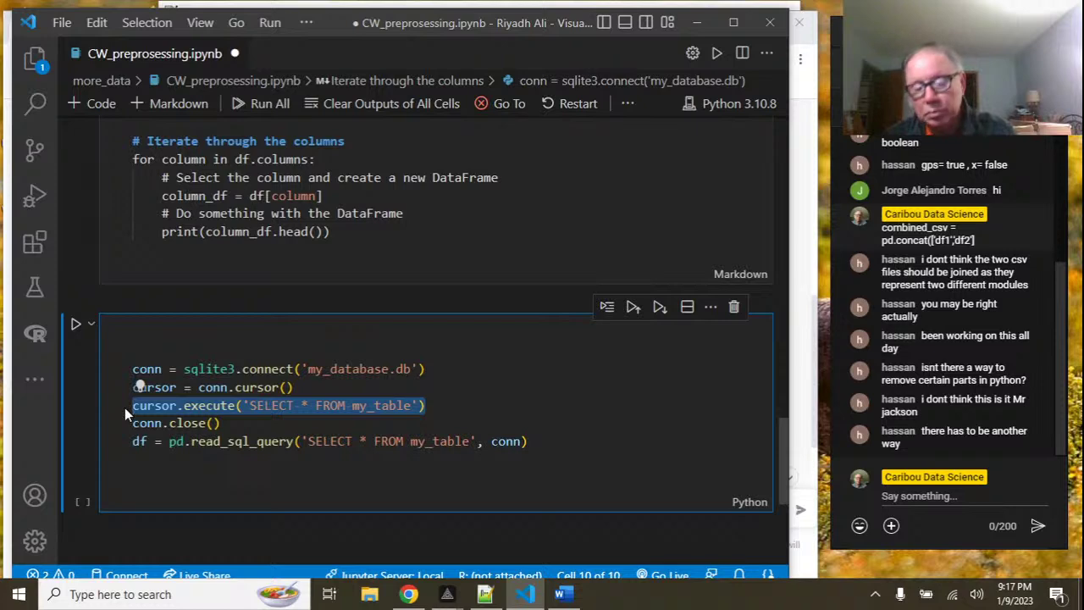
pyautogui.press('End')
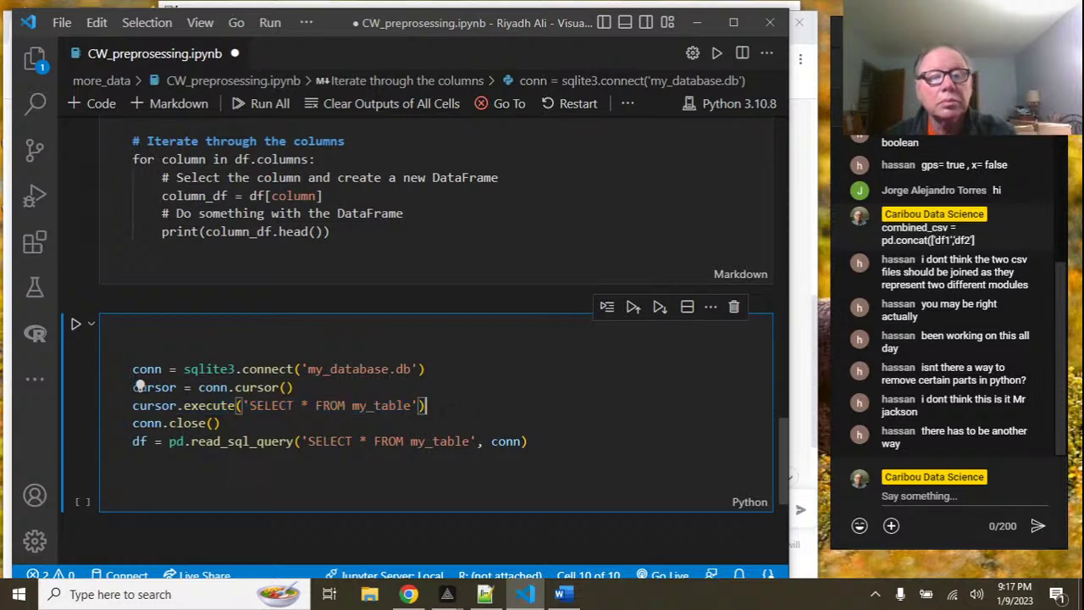
pyautogui.press('Return')
pyautogui.press('Return')
pyautogui.press('Return')
pyautogui.press('Return')
pyautogui.press('Return')
pyautogui.press('Return')
pyautogui.press('Return')
pyautogui.press('Return')
pyautogui.press('Return')
pyautogui.press('Return')
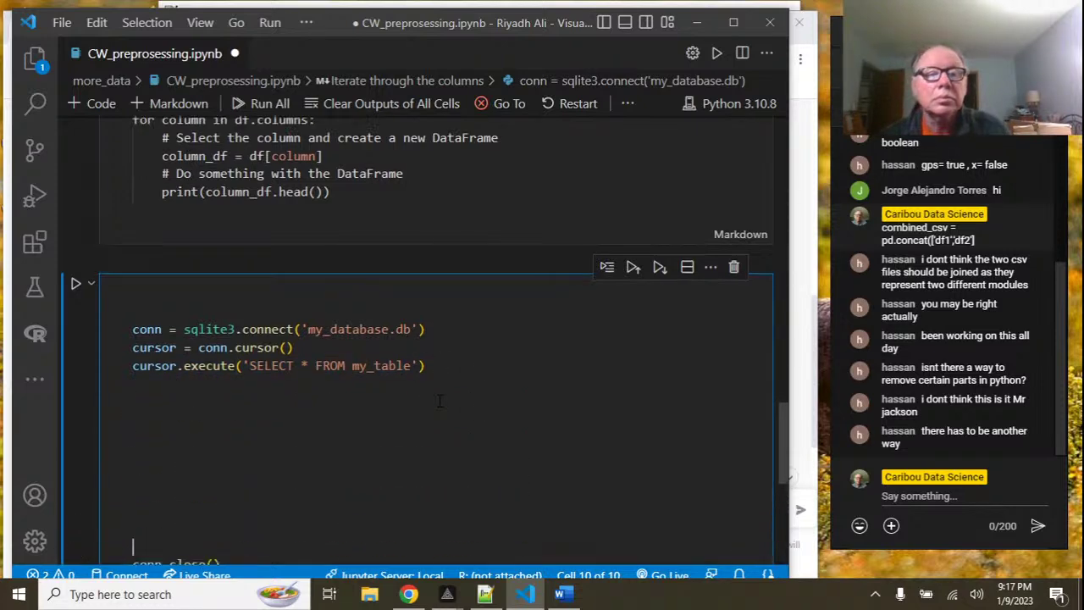
# Delete the cursor.execute('SELECT * FROM my_table') line from the last cell, keeping cursor = conn.cursor() intact.
pyautogui.click(444, 367)
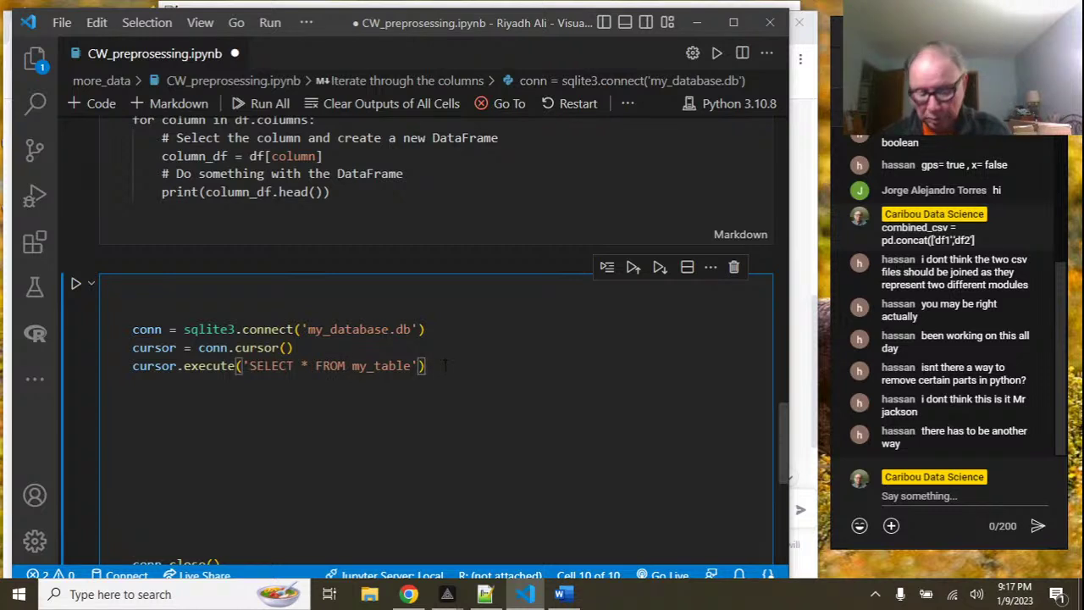
pyautogui.press('BackSpace')
pyautogui.press('BackSpace')
pyautogui.press('BackSpace')
pyautogui.press('BackSpace')
pyautogui.press('BackSpace')
pyautogui.press('BackSpace')
pyautogui.press('BackSpace')
pyautogui.press('BackSpace')
pyautogui.press('BackSpace')
pyautogui.press('BackSpace')
pyautogui.press('BackSpace')
pyautogui.press('BackSpace')
pyautogui.press('BackSpace')
pyautogui.press('BackSpace')
pyautogui.press('BackSpace')
pyautogui.press('BackSpace')
pyautogui.press('BackSpace')
pyautogui.press('BackSpace')
pyautogui.press('BackSpace')
pyautogui.press('BackSpace')
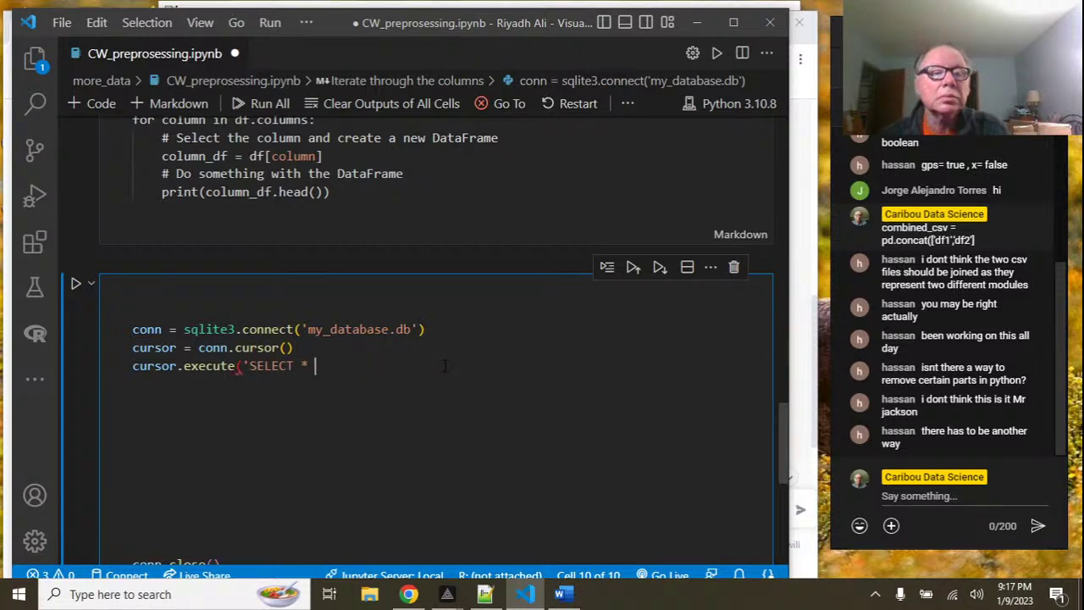
pyautogui.press('BackSpace')
pyautogui.press('BackSpace')
pyautogui.press('BackSpace')
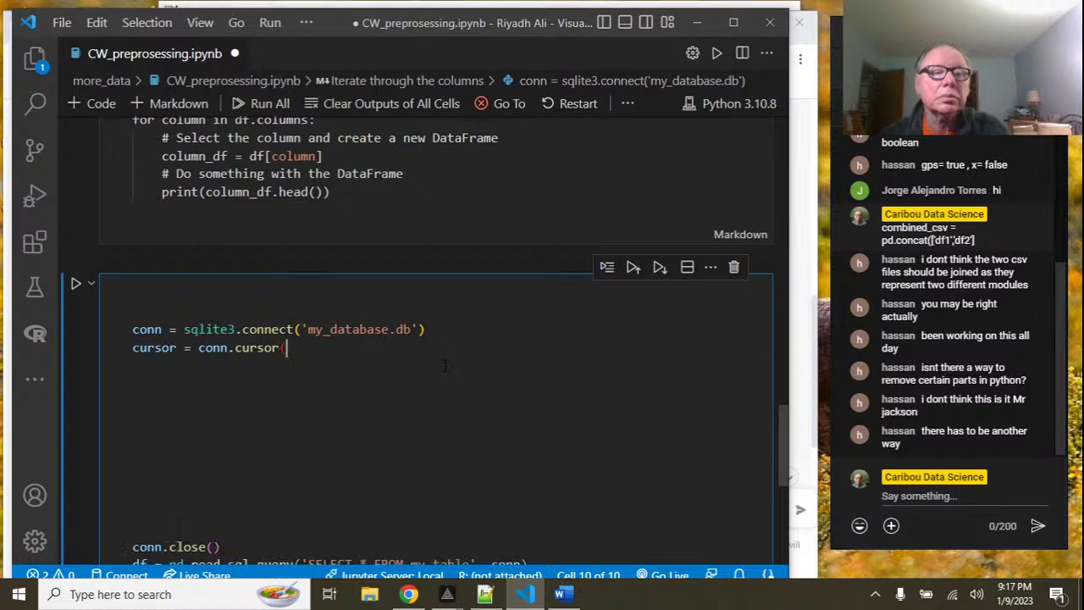
pyautogui.write(')')
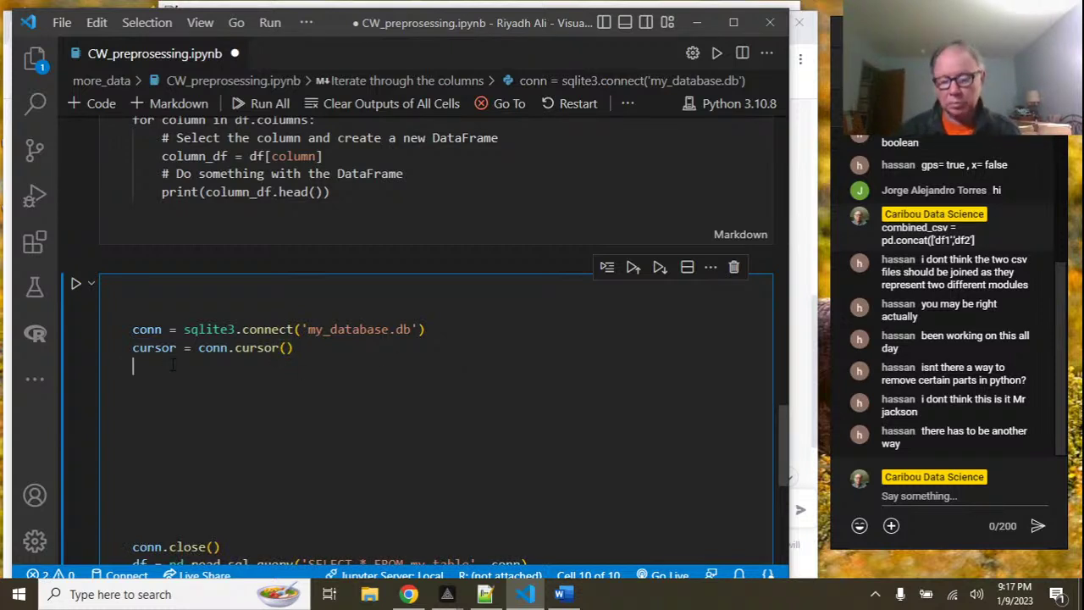
pyautogui.press('Delete')
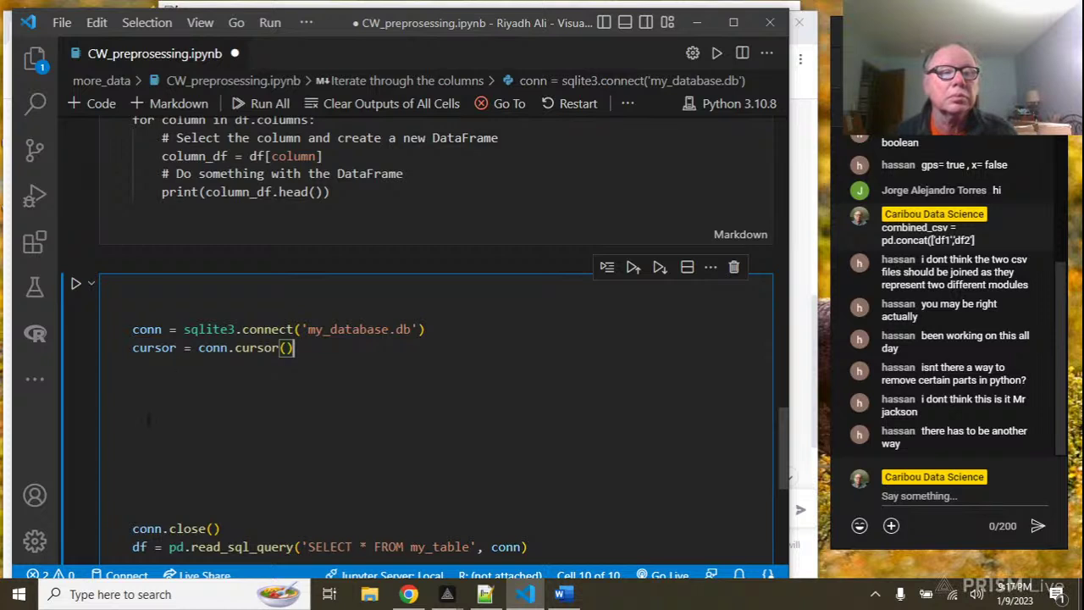
# Remove the blank lines between cursor = conn.cursor() and conn.close() in the last cell.
pyautogui.moveTo(218, 369); pyautogui.dragTo(220, 483)
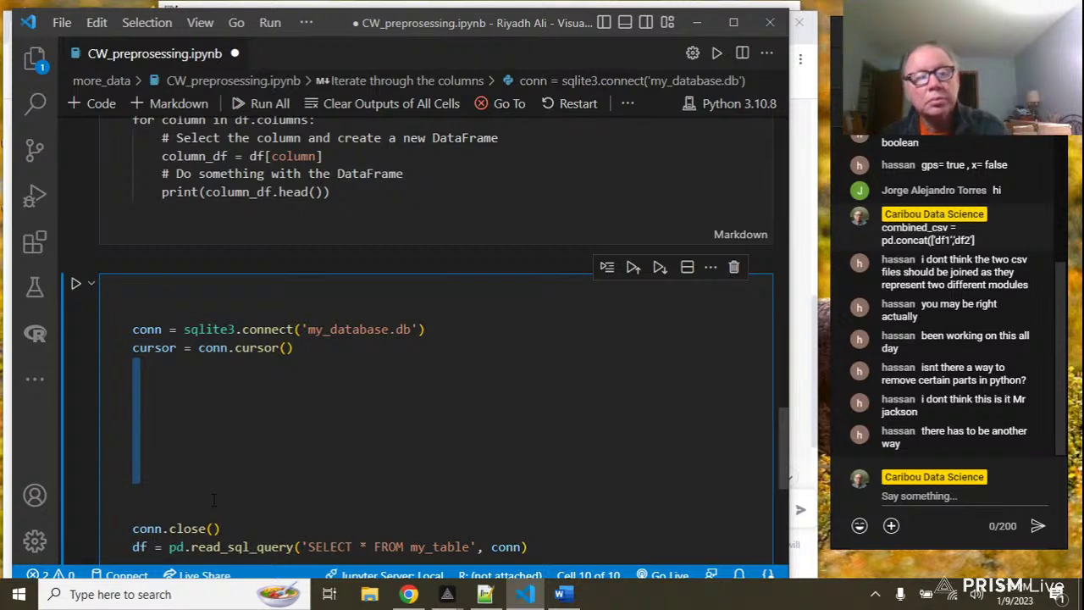
pyautogui.click(178, 506)
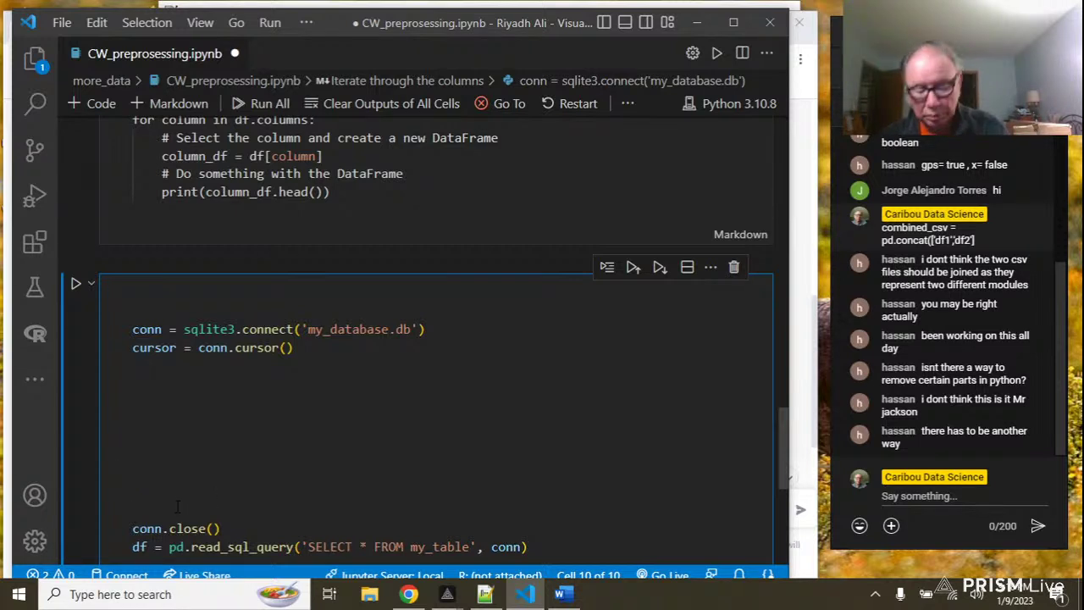
pyautogui.press('BackSpace')
pyautogui.press('BackSpace')
pyautogui.press('BackSpace')
pyautogui.press('BackSpace')
pyautogui.press('BackSpace')
pyautogui.press('BackSpace')
pyautogui.press('BackSpace')
pyautogui.press('BackSpace')
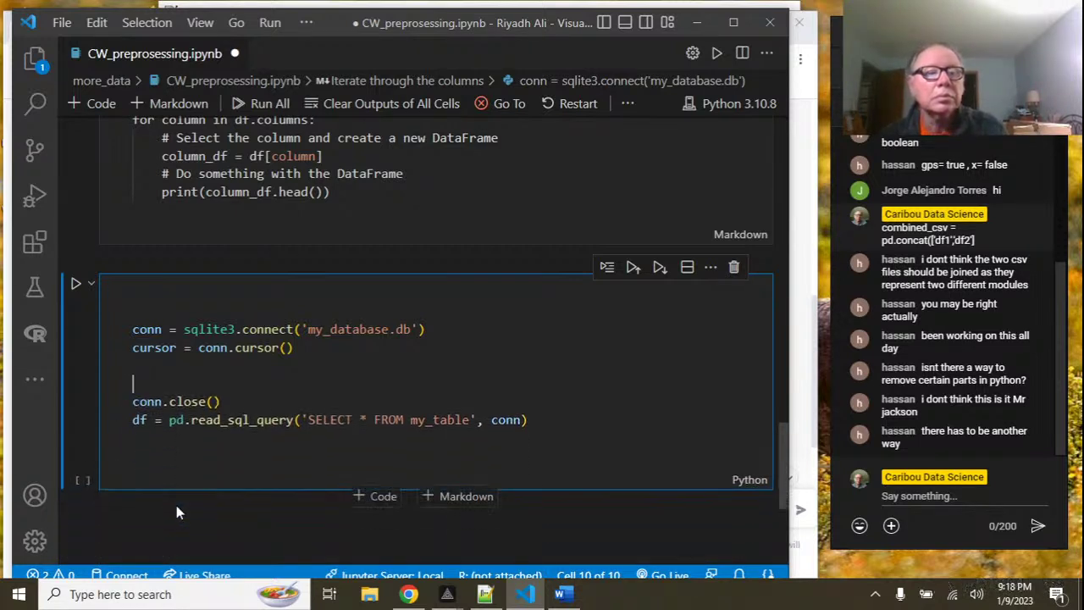
pyautogui.press('BackSpace')
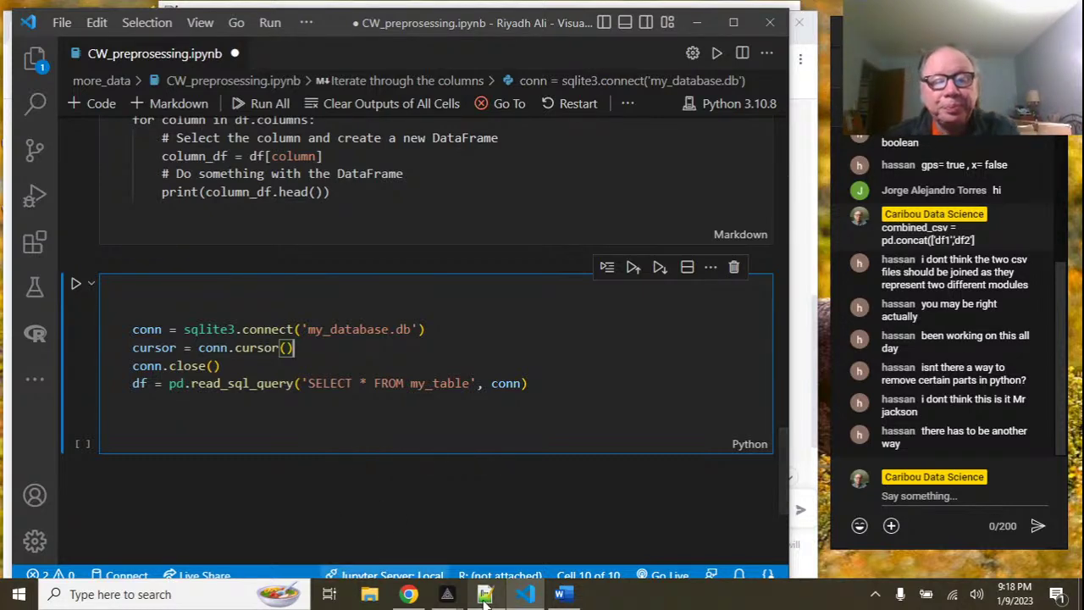
# Switch to the ChatGPT answer in Chrome and review its steps for connecting, creating a cursor, executing a query and fetching results.
pyautogui.moveTo(480, 603)
pyautogui.click(487, 509)
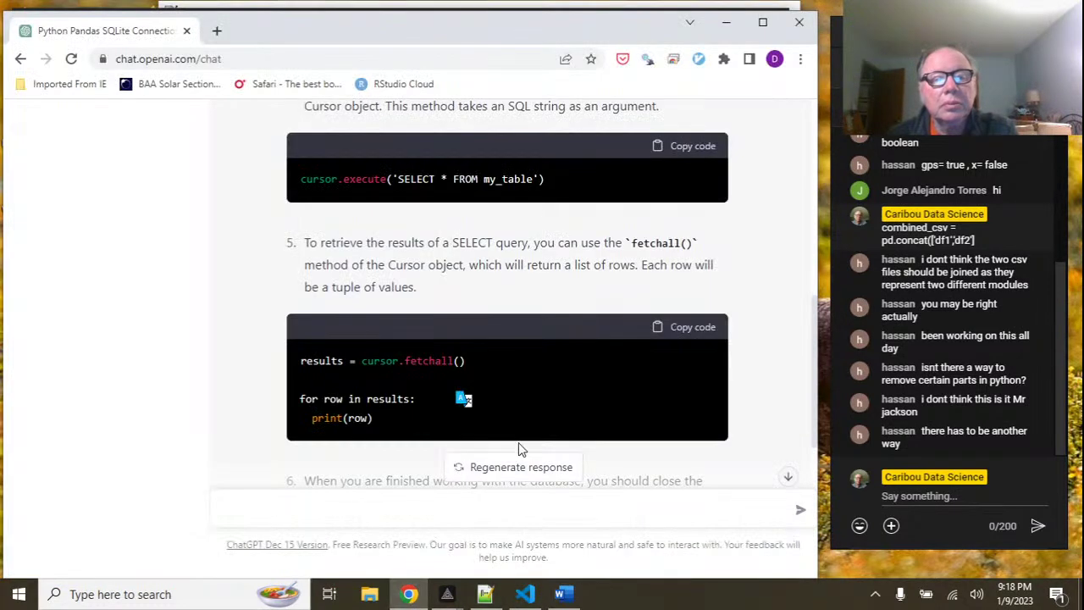
pyautogui.scroll(-1, 530, 389)
pyautogui.scroll(1, 530, 390)
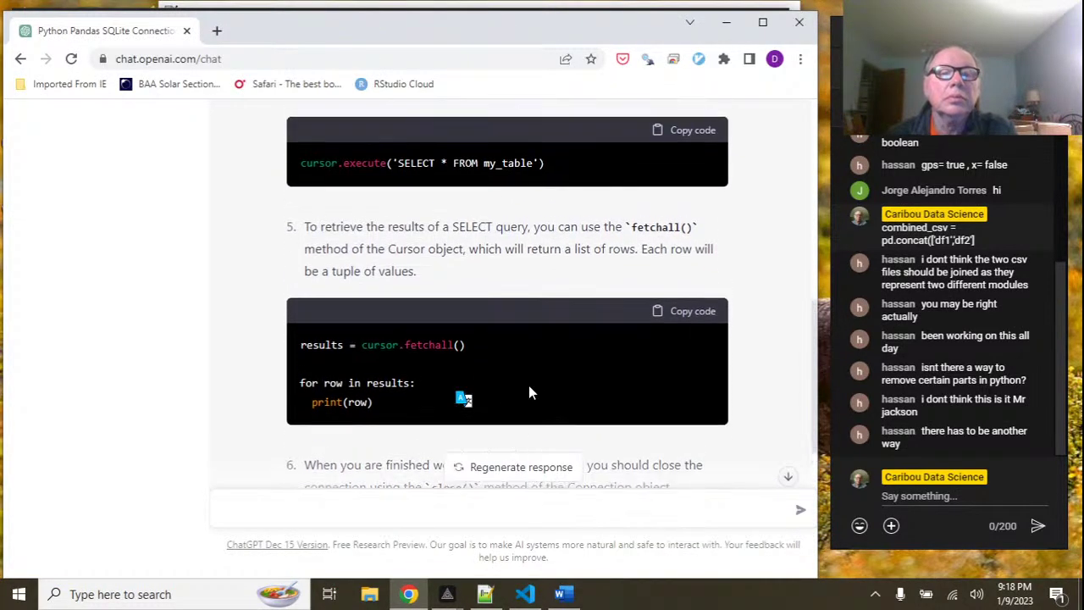
pyautogui.scroll(3, 554, 254)
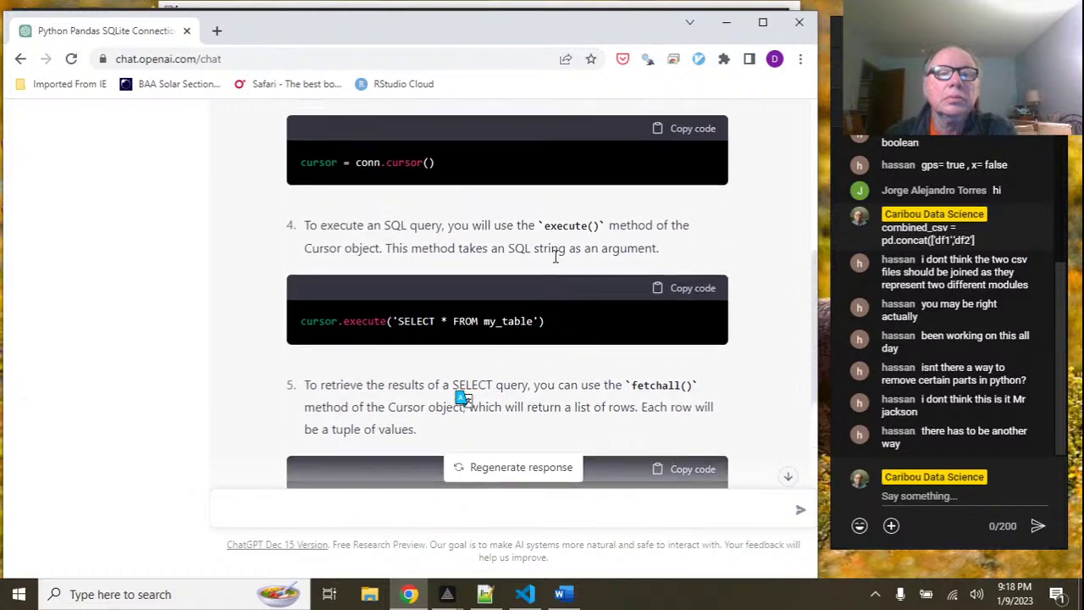
pyautogui.scroll(3, 554, 255)
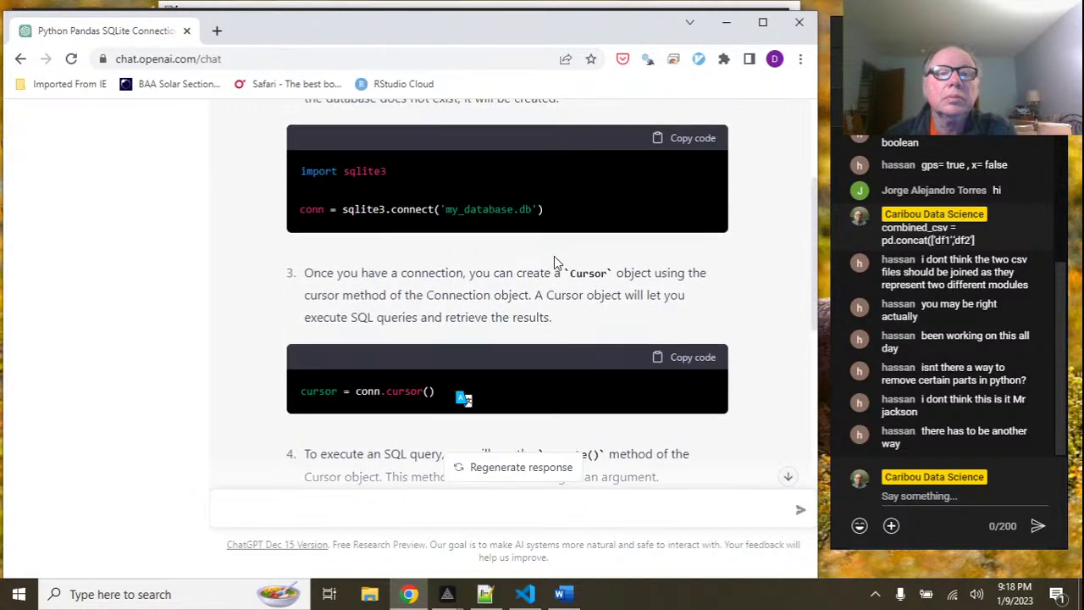
pyautogui.scroll(-2, 554, 258)
pyautogui.scroll(-6, 555, 261)
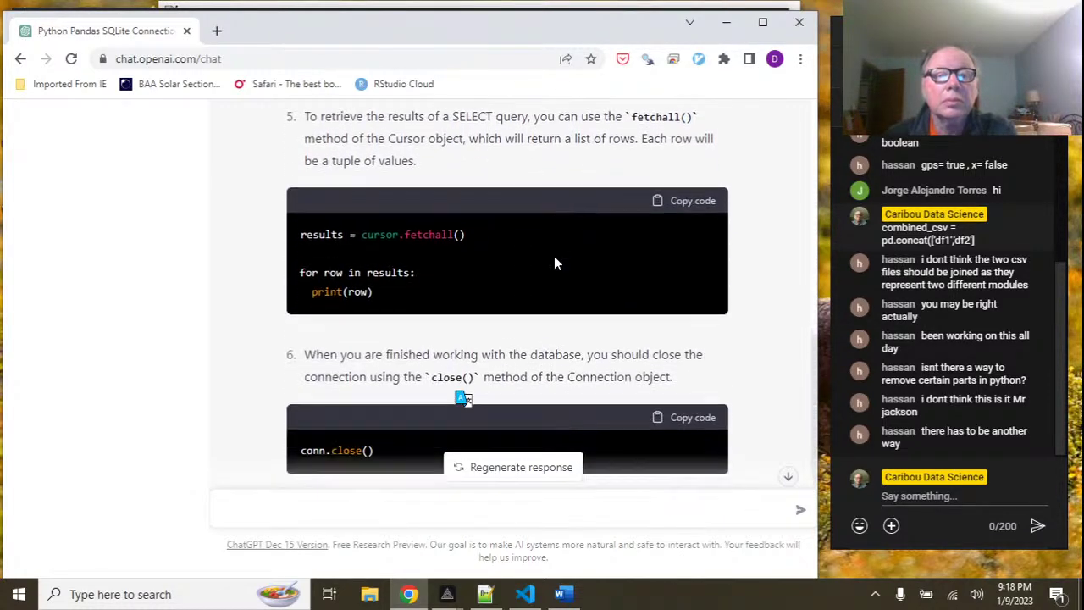
# Ask ChatGPT for the "pandas command to read excel".
pyautogui.scroll(-4, 554, 256)
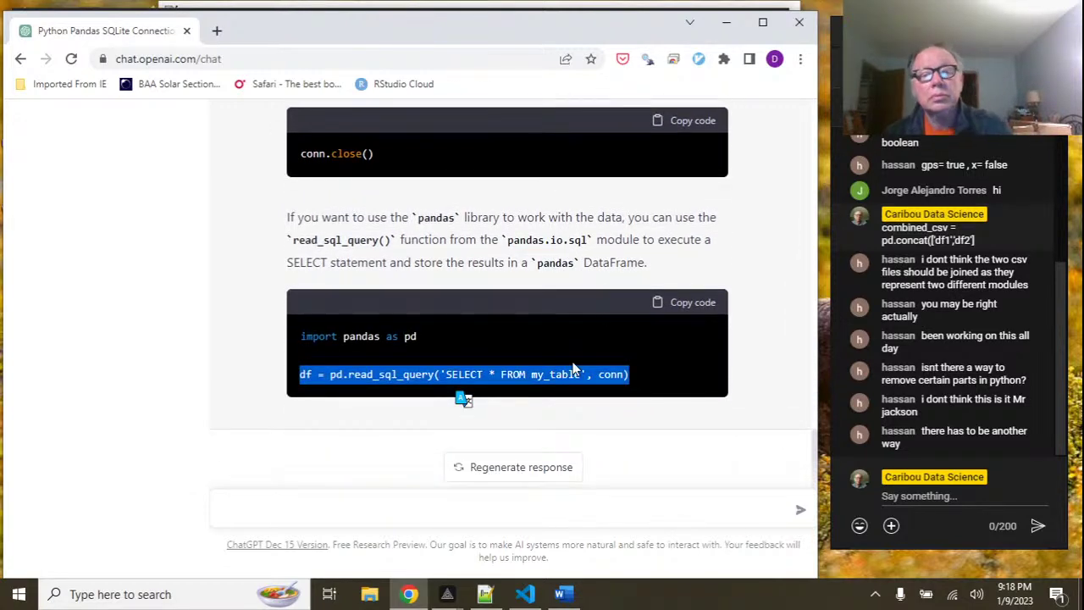
pyautogui.click(389, 516)
pyautogui.write('pandas command to read')
pyautogui.press('BackSpace')
pyautogui.press('BackSpace')
pyautogui.write('ead excel')
pyautogui.press('Return')
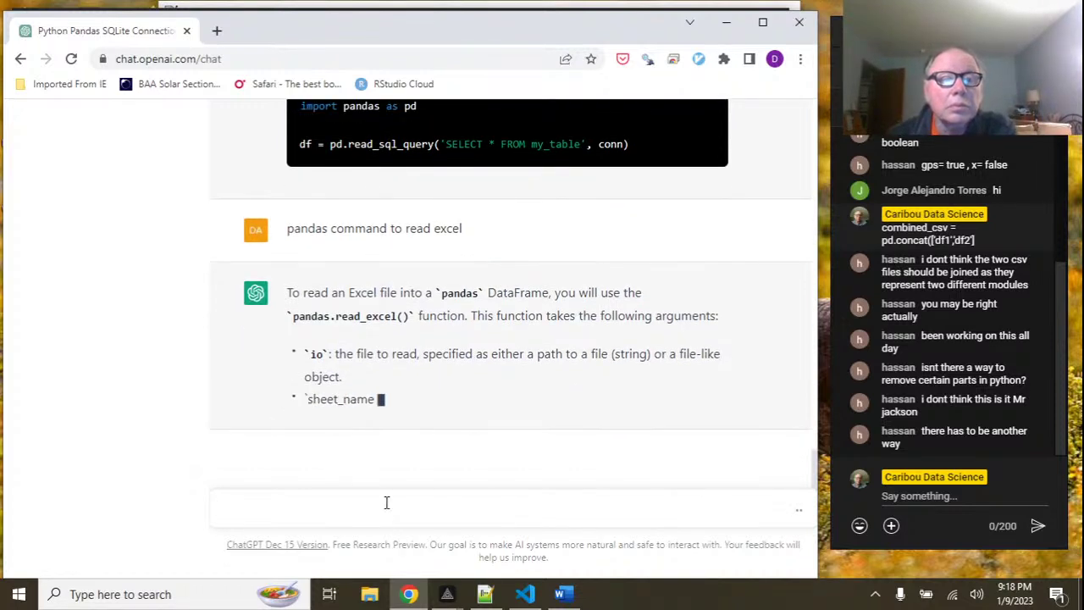
# Switch to Visual Studio Code and clear the error output of the cell that loads attendence.xlsx in CW_preprosessing.ipynb.
pyautogui.click(525, 593)
pyautogui.scroll(4, 406, 254)
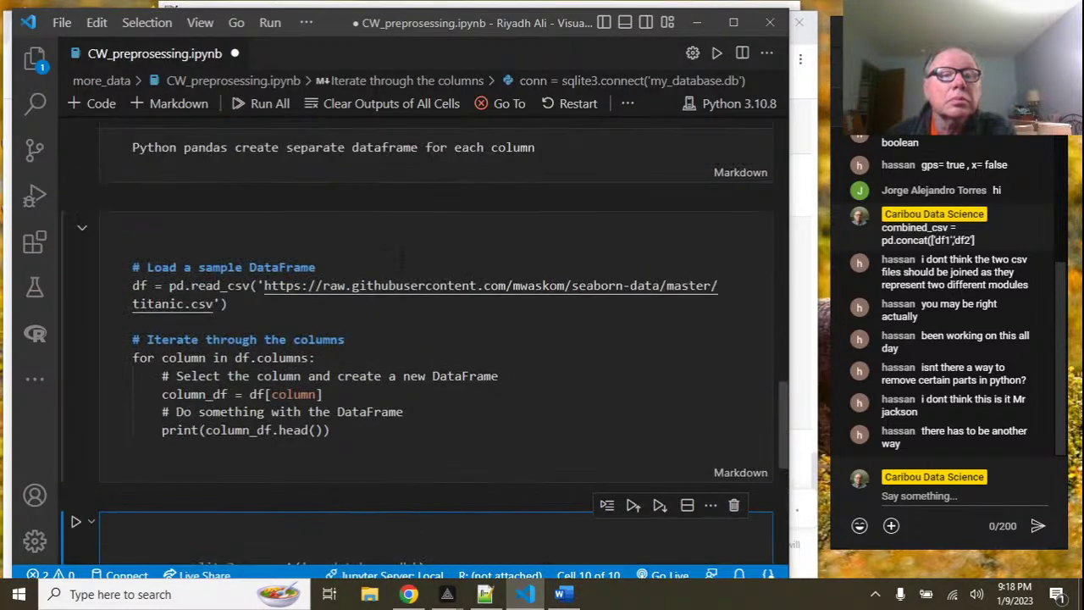
pyautogui.scroll(5, 402, 263)
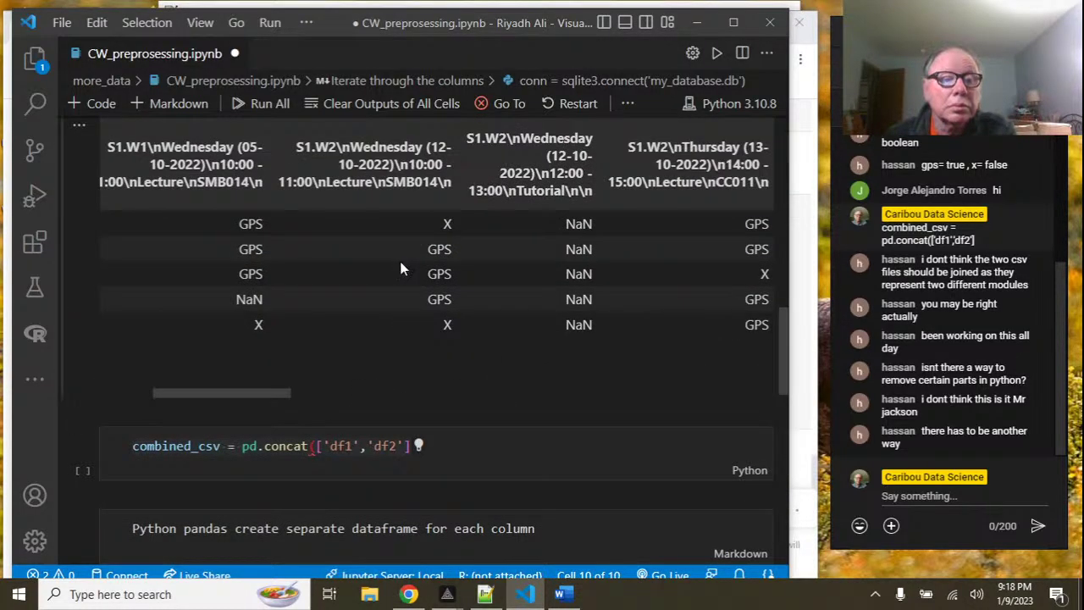
pyautogui.scroll(3, 402, 269)
pyautogui.scroll(-7, 403, 269)
pyautogui.scroll(-7, 403, 269)
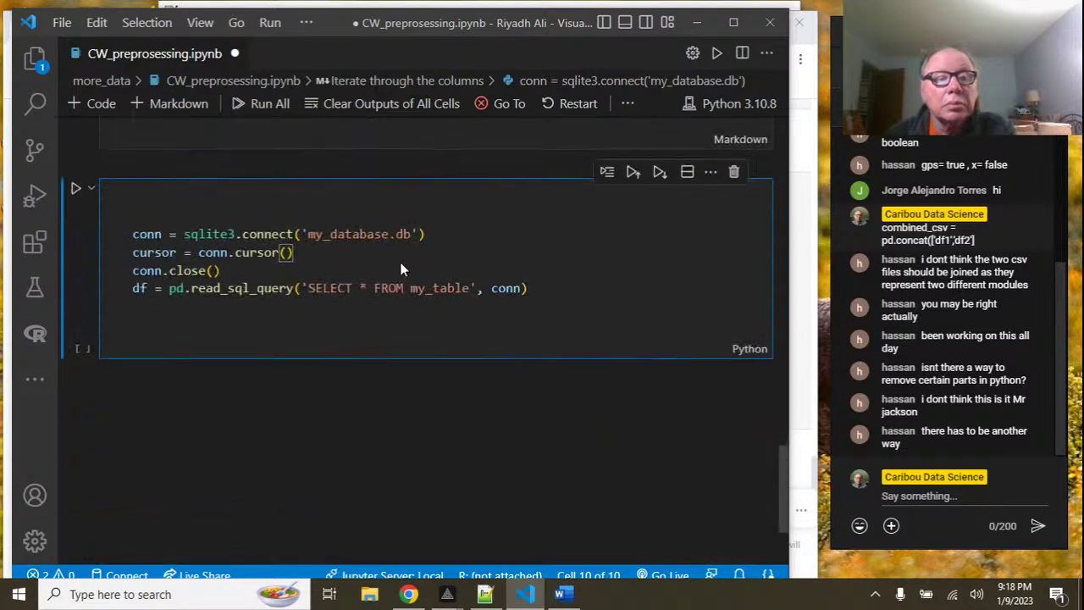
pyautogui.scroll(4, 403, 270)
pyautogui.scroll(5, 401, 269)
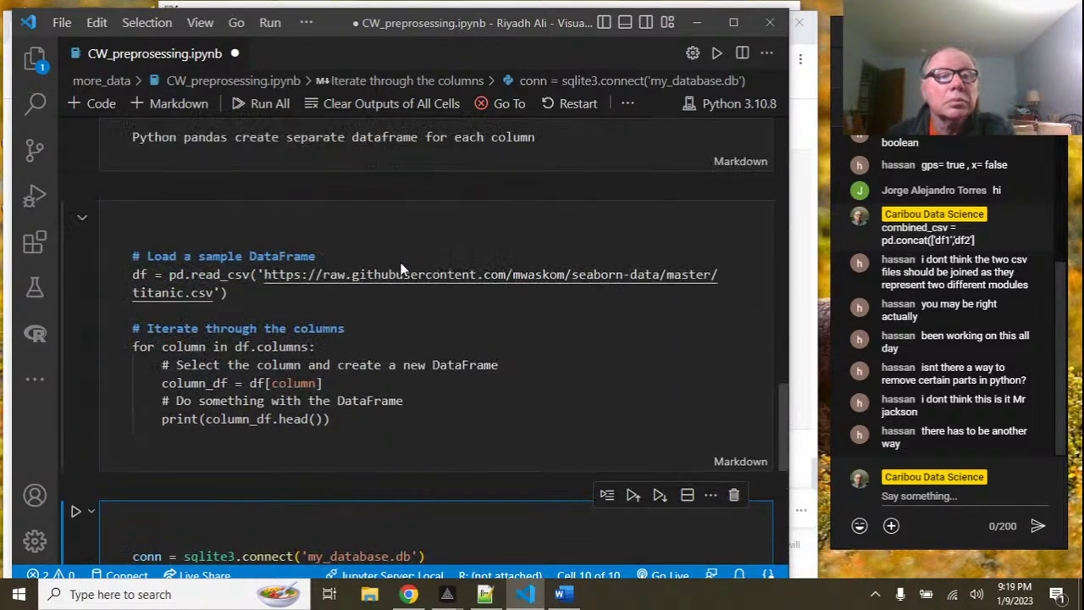
pyautogui.scroll(2, 402, 270)
pyautogui.scroll(5, 402, 270)
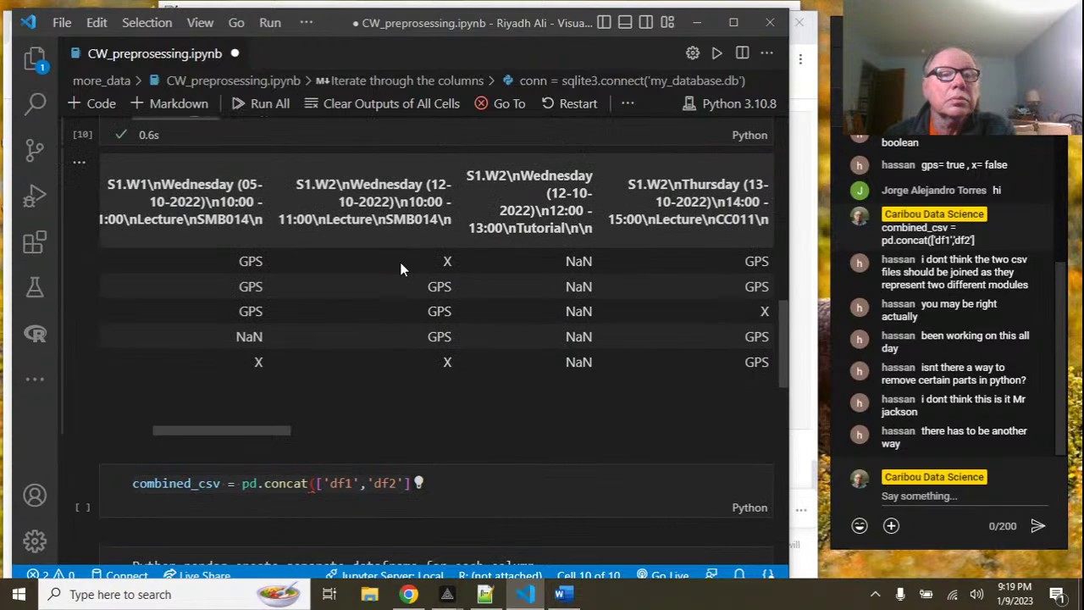
pyautogui.scroll(3, 402, 270)
pyautogui.scroll(5, 402, 269)
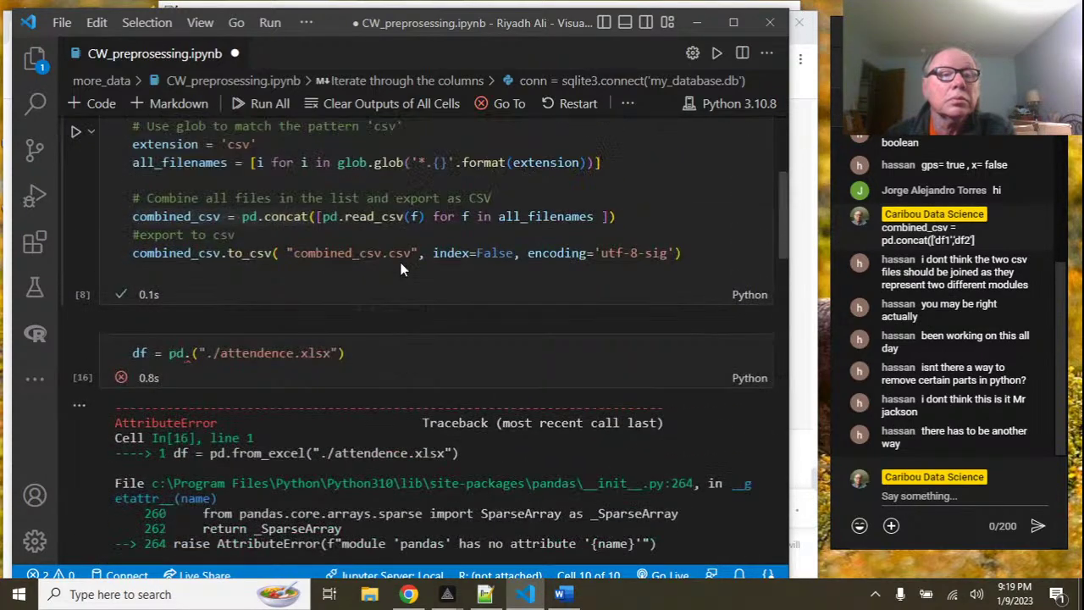
pyautogui.click(83, 407)
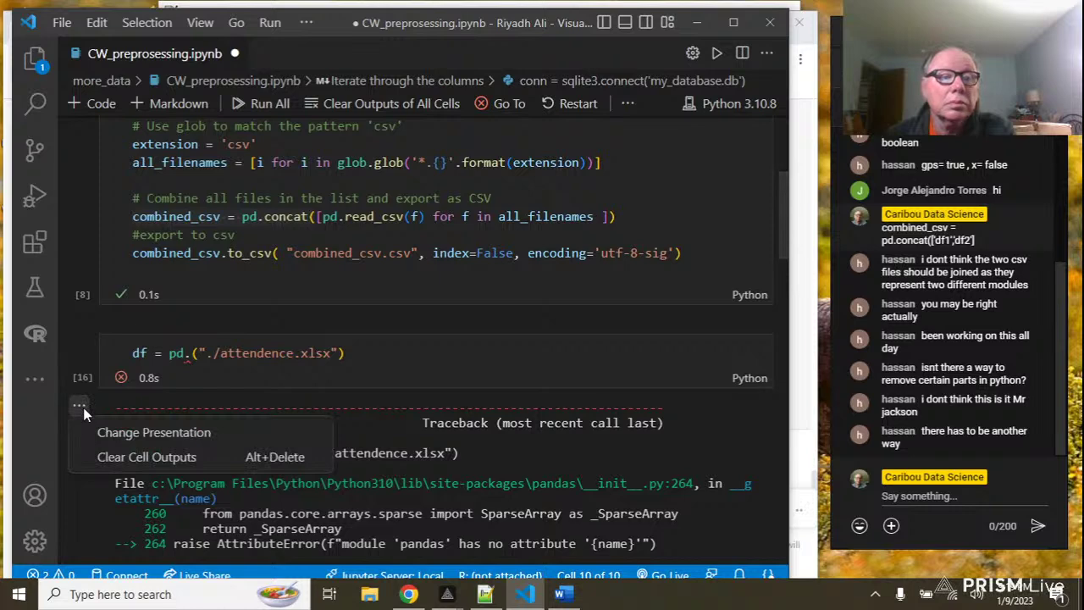
pyautogui.click(118, 457)
# Complete the attendence.xlsx loading call as pd.read_excel and run that cell.
pyautogui.scroll(4, 504, 335)
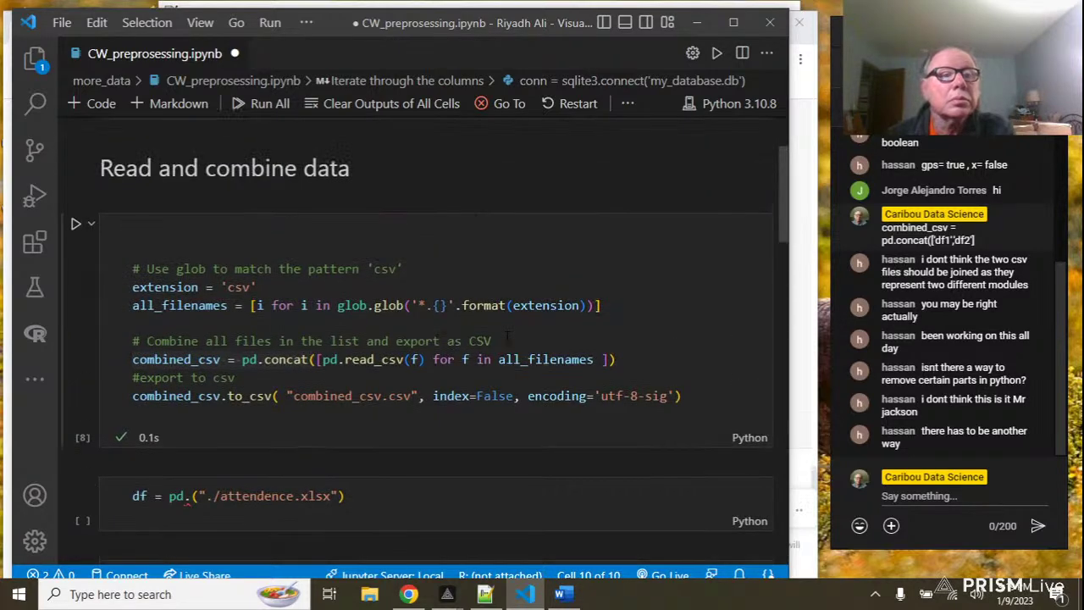
pyautogui.scroll(-4, 504, 334)
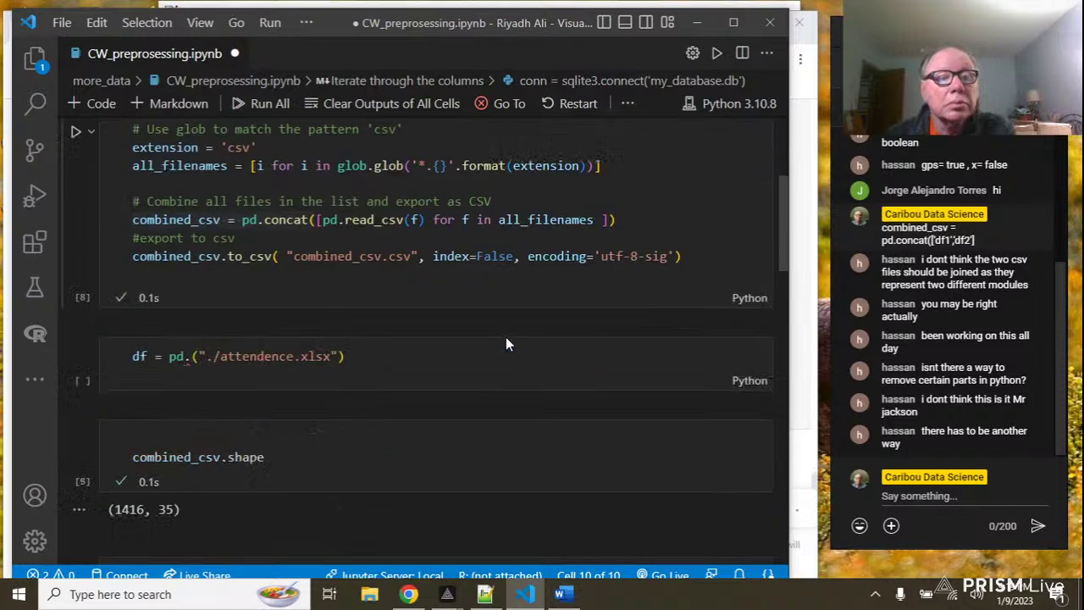
pyautogui.scroll(-1, 507, 339)
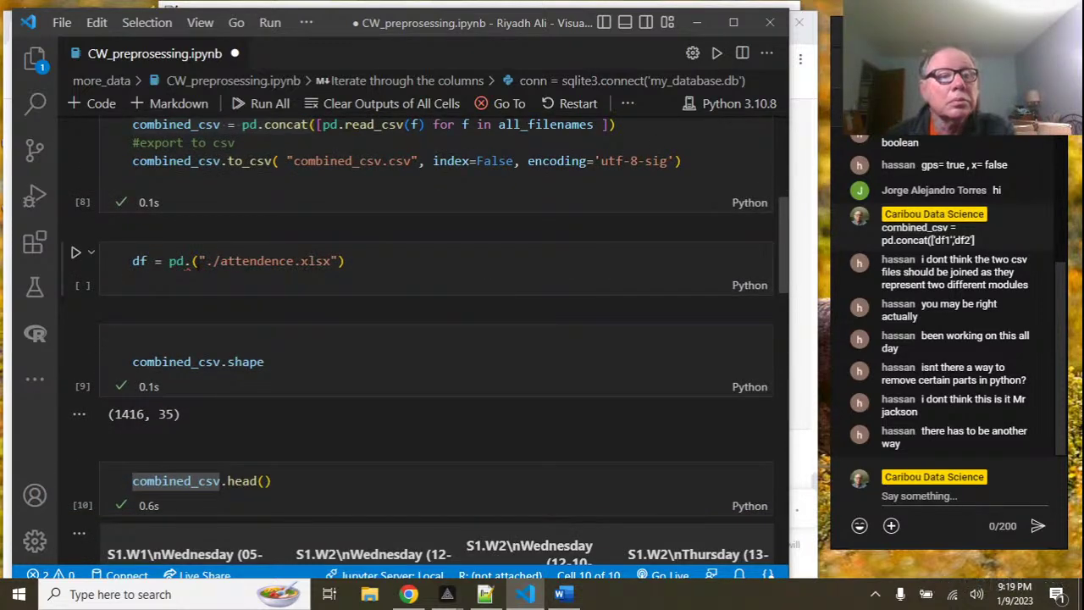
pyautogui.moveTo(187, 267)
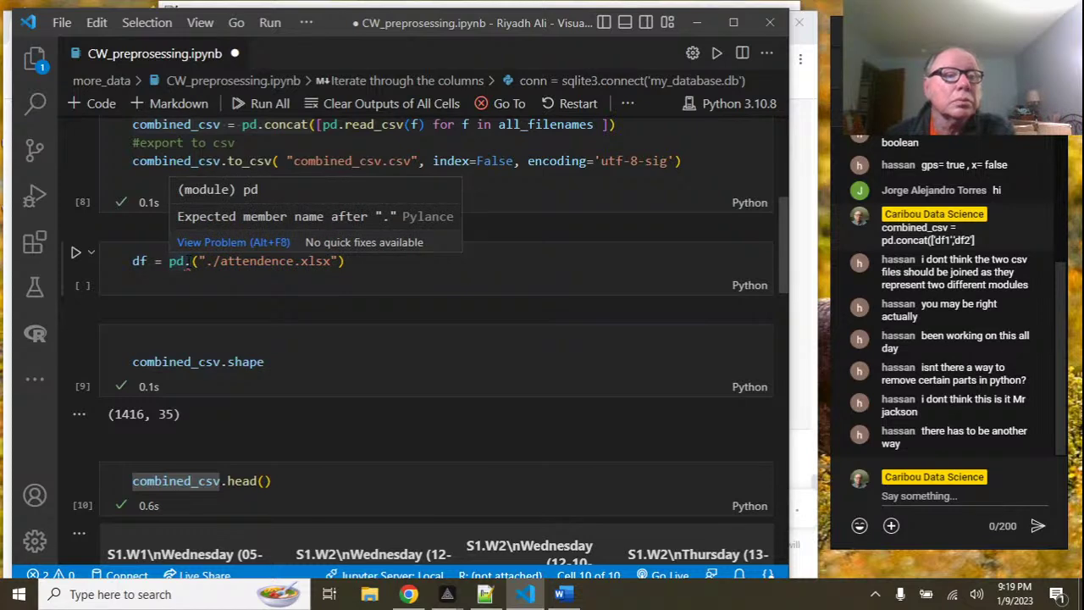
pyautogui.click(188, 264)
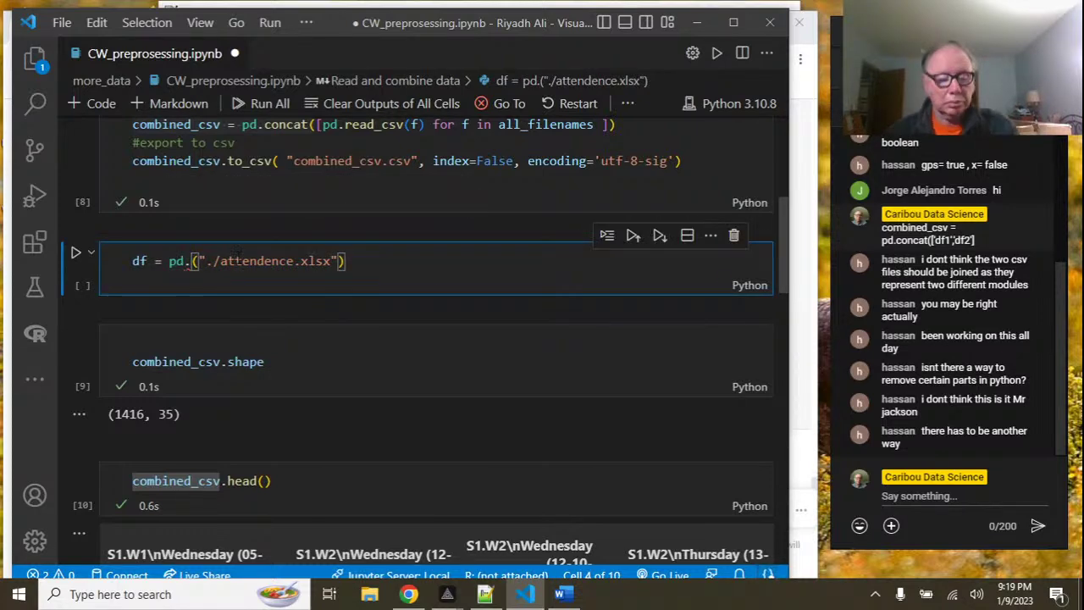
pyautogui.write('read_')
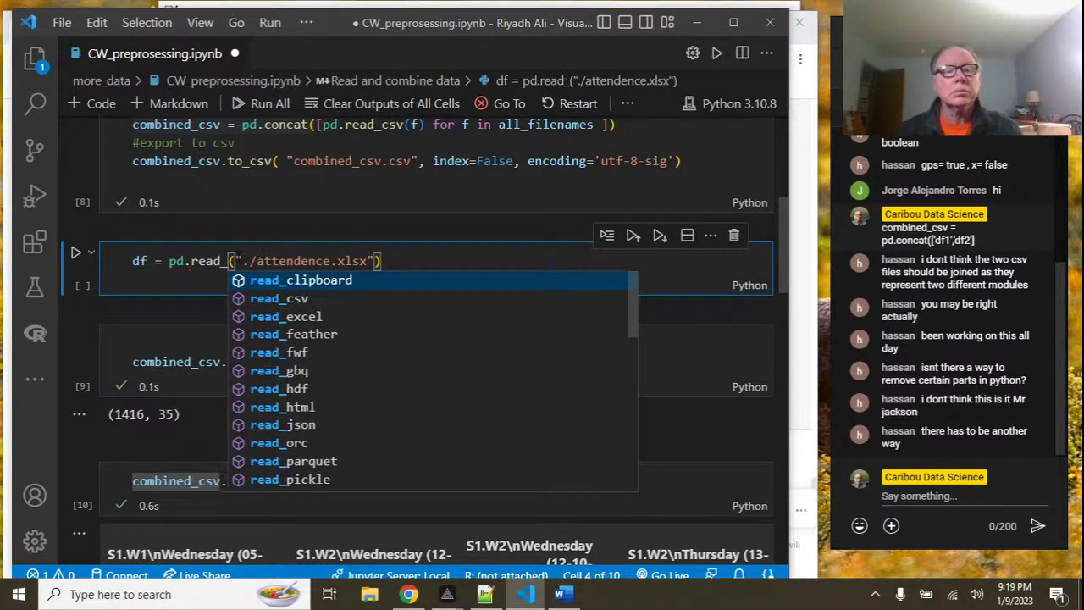
pyautogui.click(311, 319)
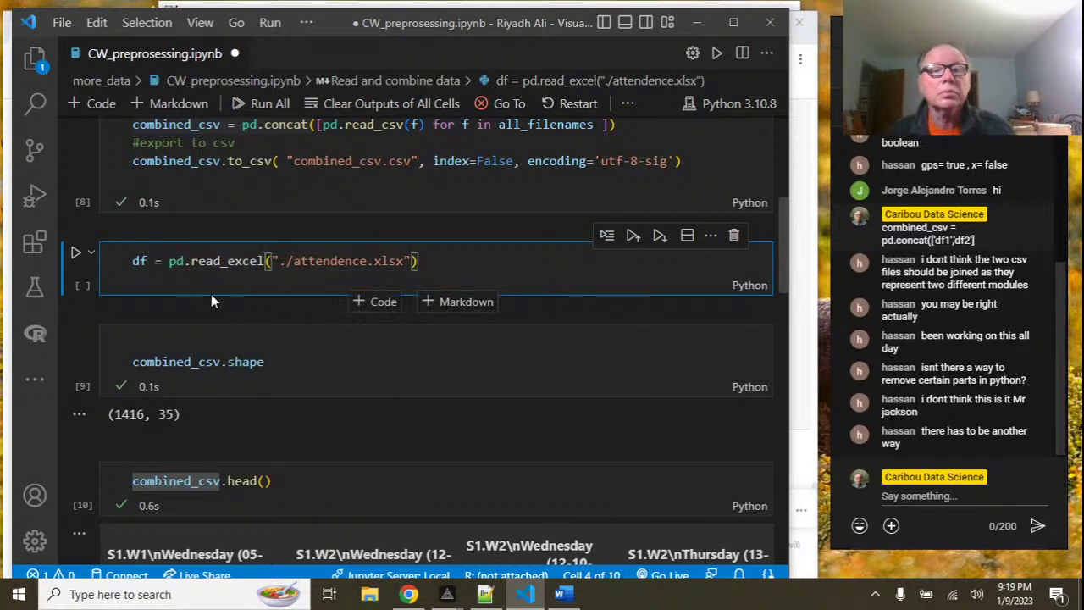
pyautogui.scroll(3, 227, 261)
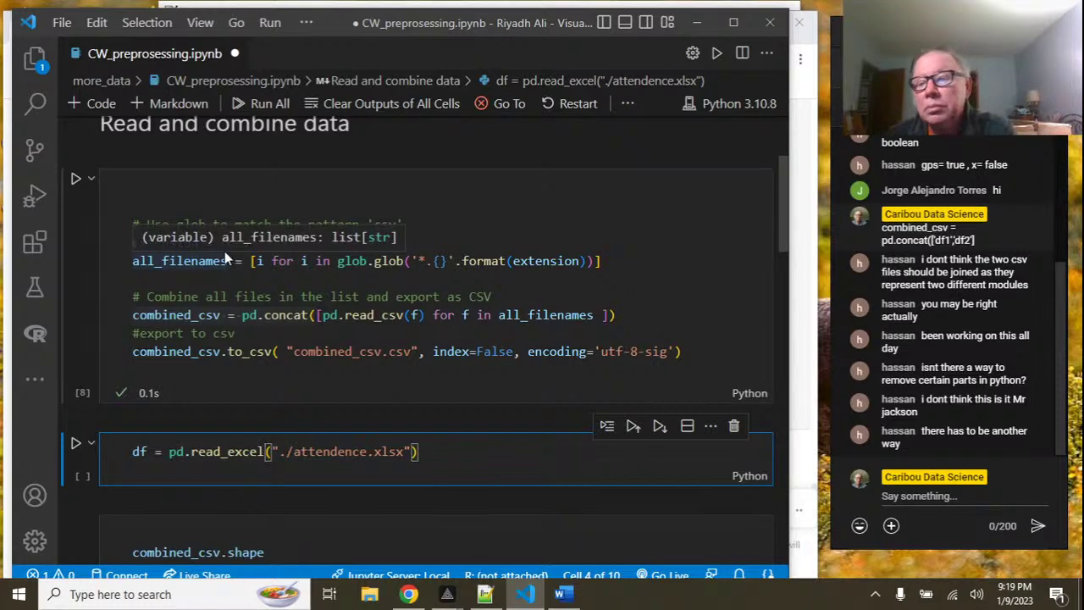
pyautogui.click(75, 444)
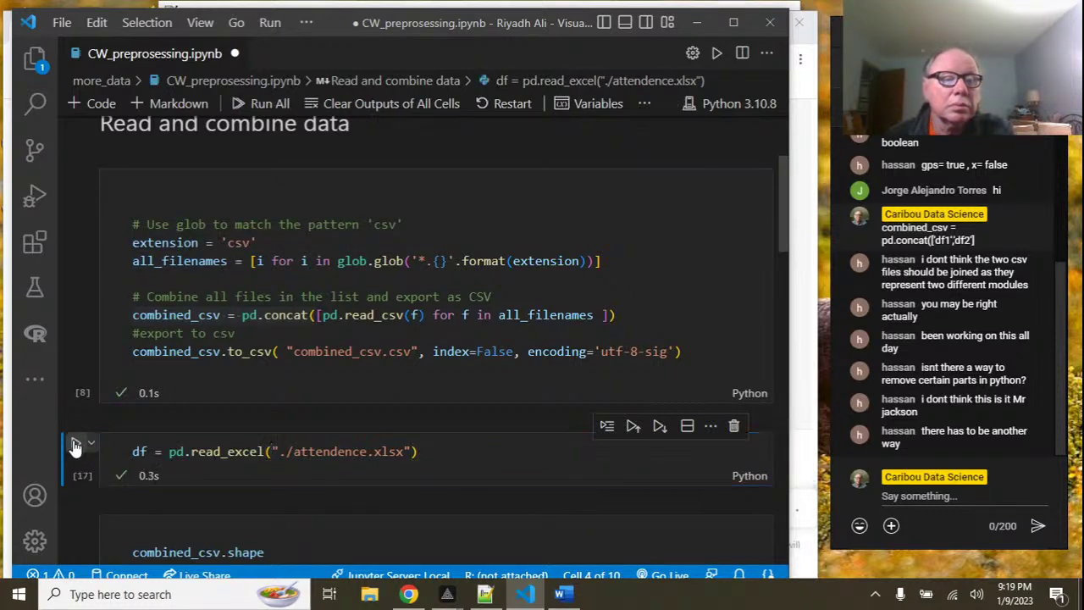
# Replace combined_csv with df in the shape cell and run df.shape.
pyautogui.scroll(-3, 74, 444)
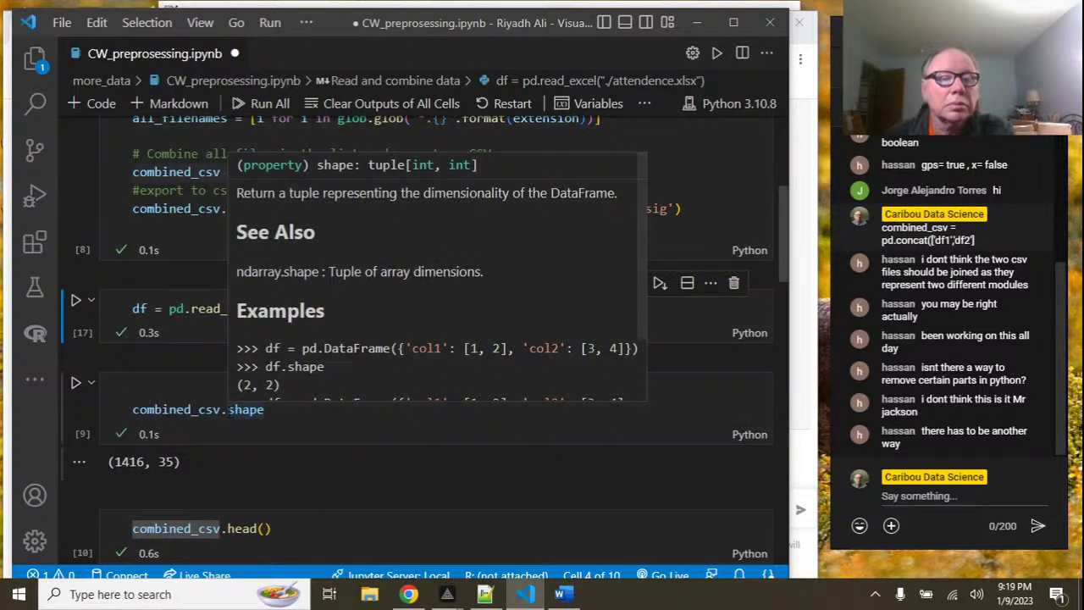
pyautogui.click(227, 410)
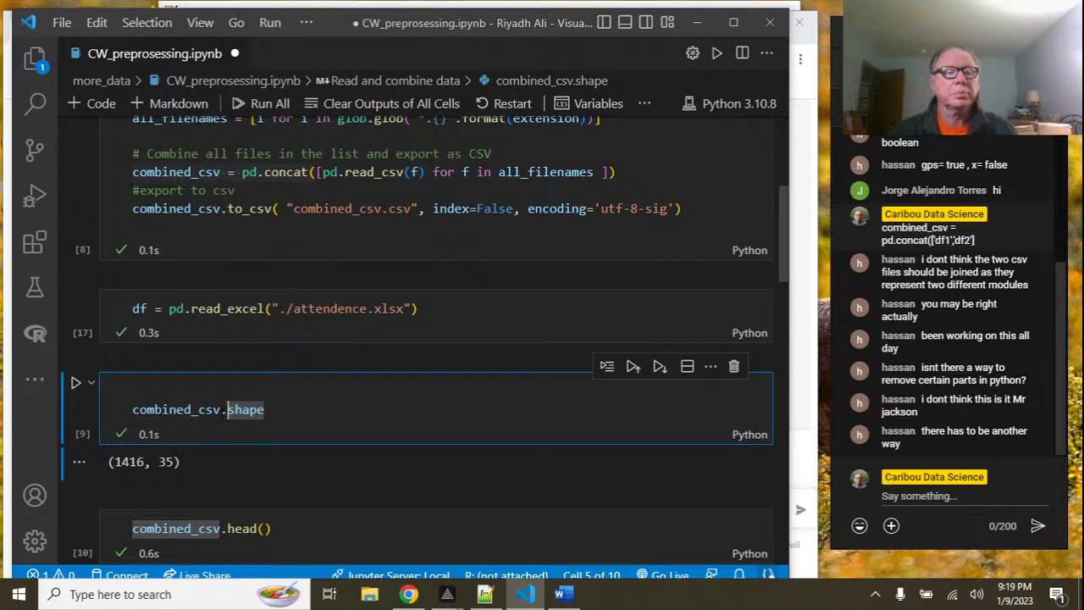
pyautogui.press('Left')
pyautogui.press('BackSpace')
pyautogui.press('BackSpace')
pyautogui.press('BackSpace')
pyautogui.press('BackSpace')
pyautogui.press('BackSpace')
pyautogui.press('BackSpace')
pyautogui.press('BackSpace')
pyautogui.press('BackSpace')
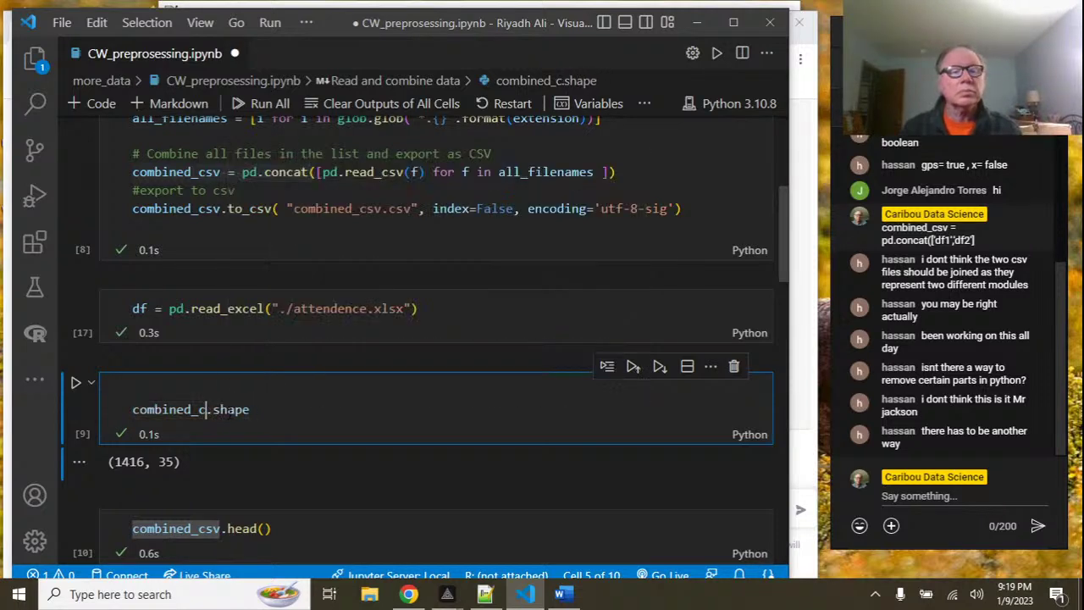
pyautogui.press('BackSpace')
pyautogui.press('BackSpace')
pyautogui.press('BackSpace')
pyautogui.press('BackSpace')
pyautogui.write('df')
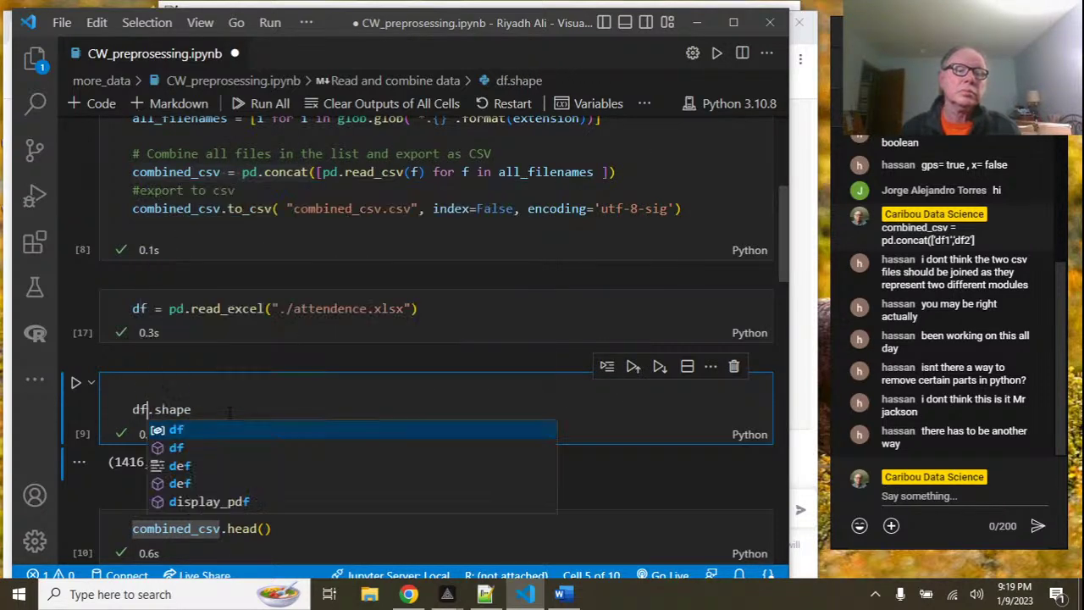
pyautogui.click(75, 383)
# Replace combined_csv with df in the head() cell and run df.head().
pyautogui.scroll(-3, 246, 386)
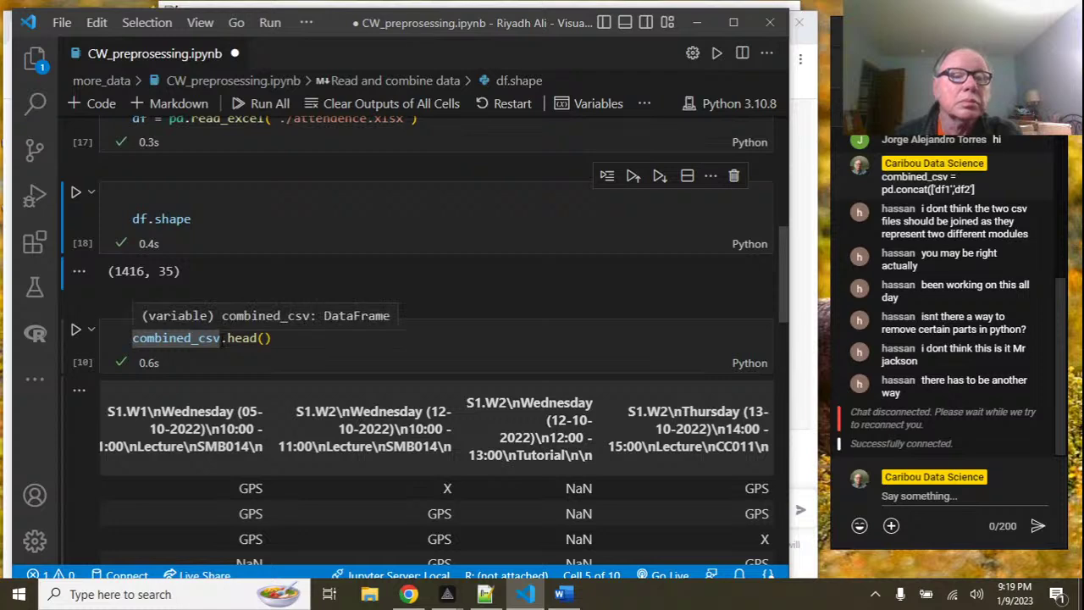
pyautogui.click(221, 338)
pyautogui.press('BackSpace')
pyautogui.press('BackSpace')
pyautogui.press('BackSpace')
pyautogui.press('BackSpace')
pyautogui.press('BackSpace')
pyautogui.press('BackSpace')
pyautogui.press('BackSpace')
pyautogui.press('BackSpace')
pyautogui.press('BackSpace')
pyautogui.press('BackSpace')
pyautogui.press('BackSpace')
pyautogui.press('BackSpace')
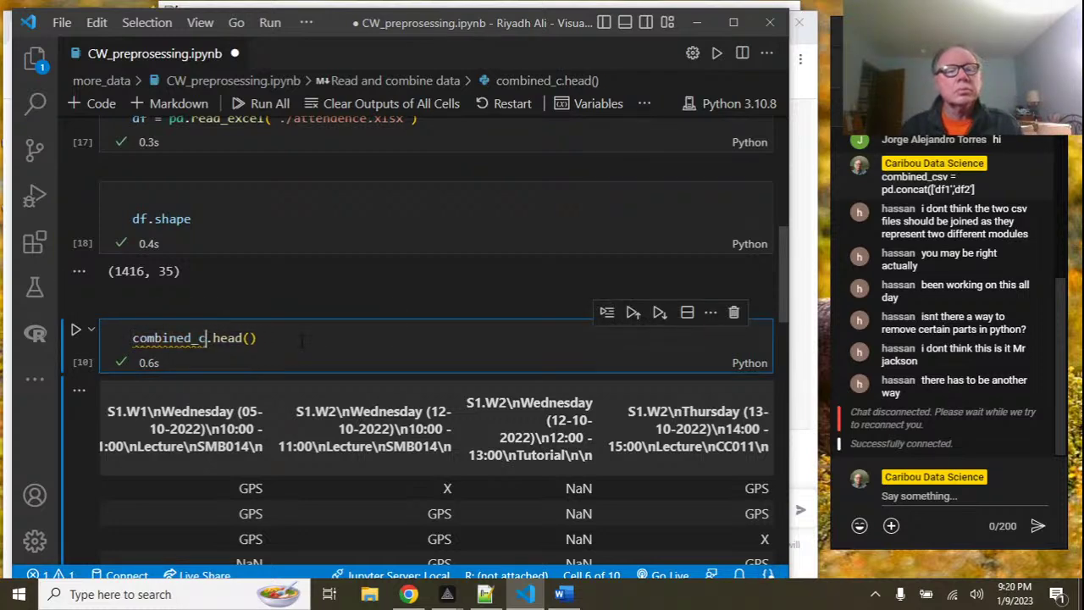
pyautogui.write('df')
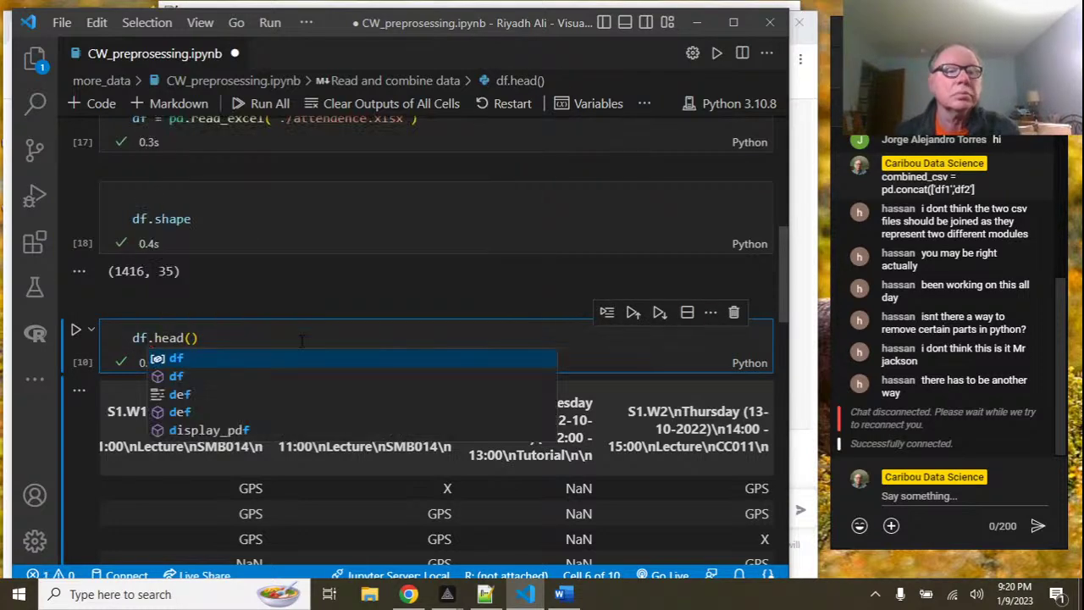
pyautogui.click(76, 332)
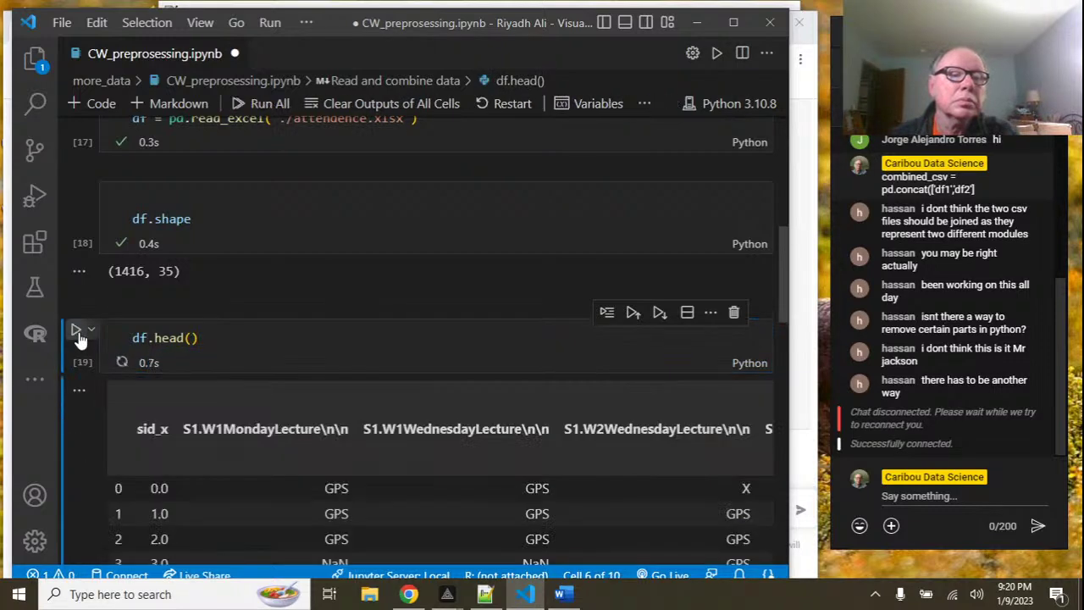
# Examine the df.head() output and highlight the \n\n suffix in the S1.W1MondayLecture column header.
pyautogui.scroll(-3, 375, 382)
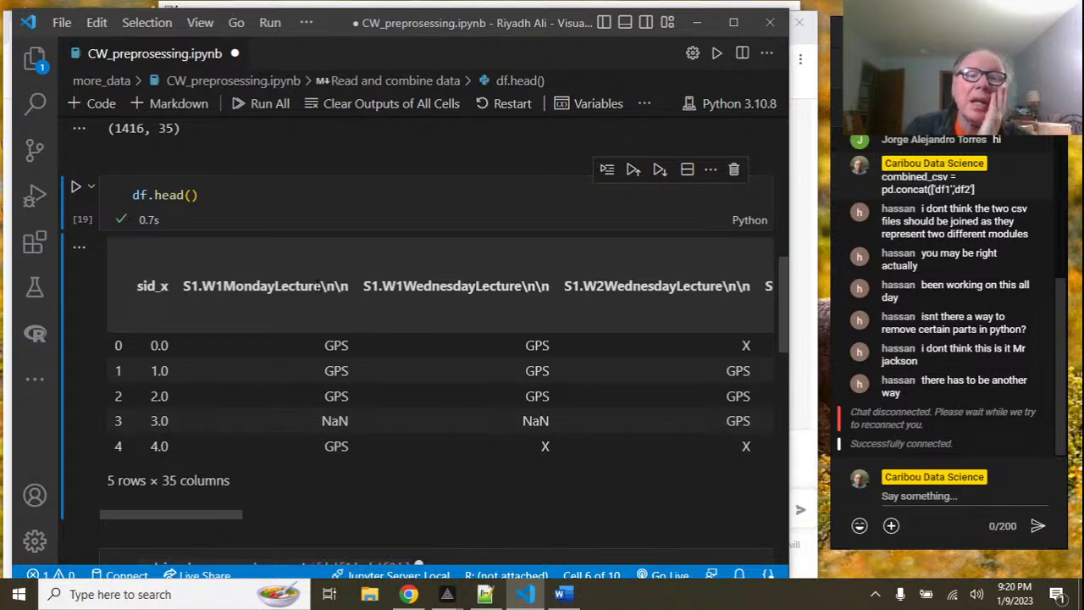
pyautogui.moveTo(321, 286); pyautogui.dragTo(354, 290)
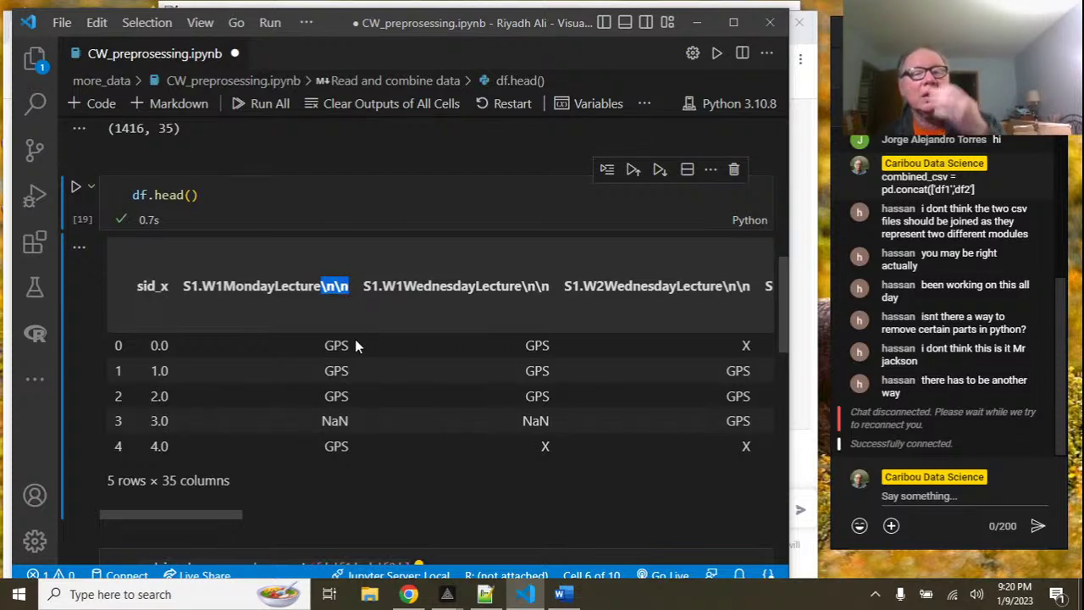
pyautogui.scroll(-2, 354, 349)
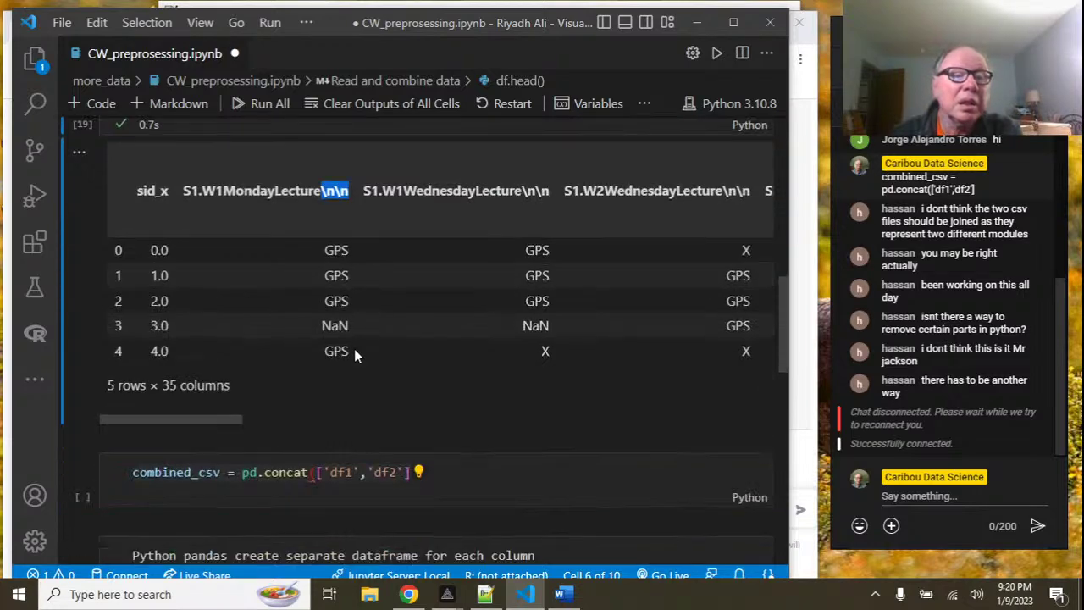
# Switch to Chrome and open GitHub in a new browser tab.
pyautogui.click(410, 594)
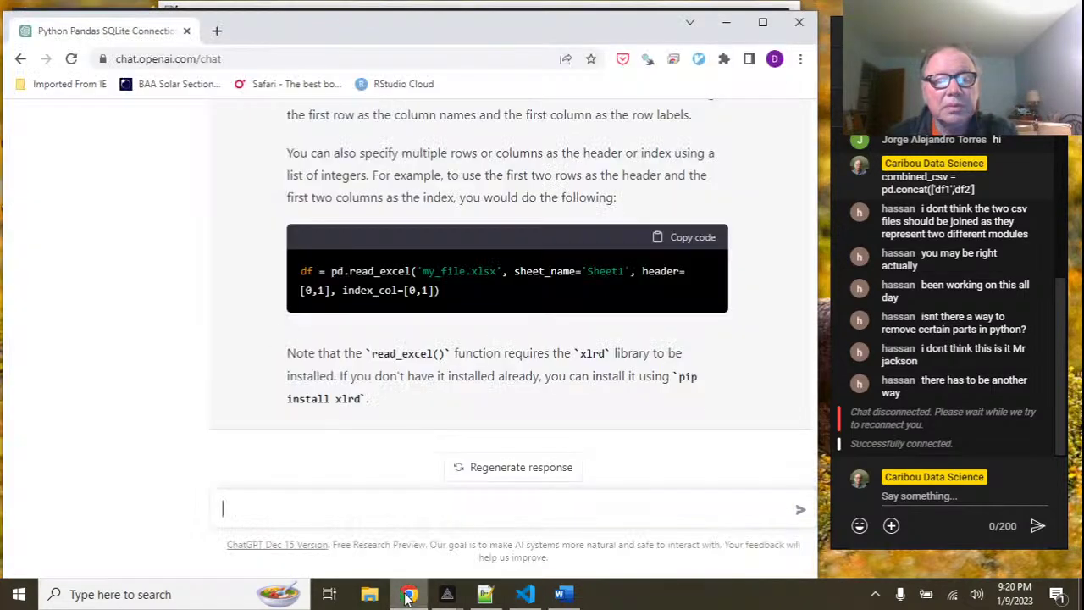
pyautogui.click(217, 31)
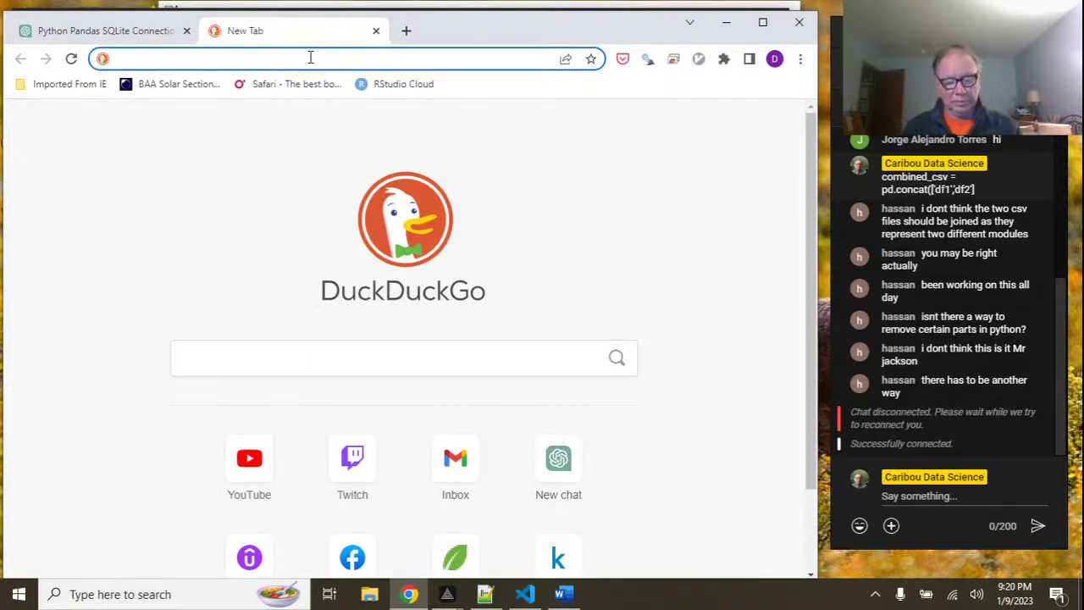
pyautogui.write('git')
pyautogui.press('Return')
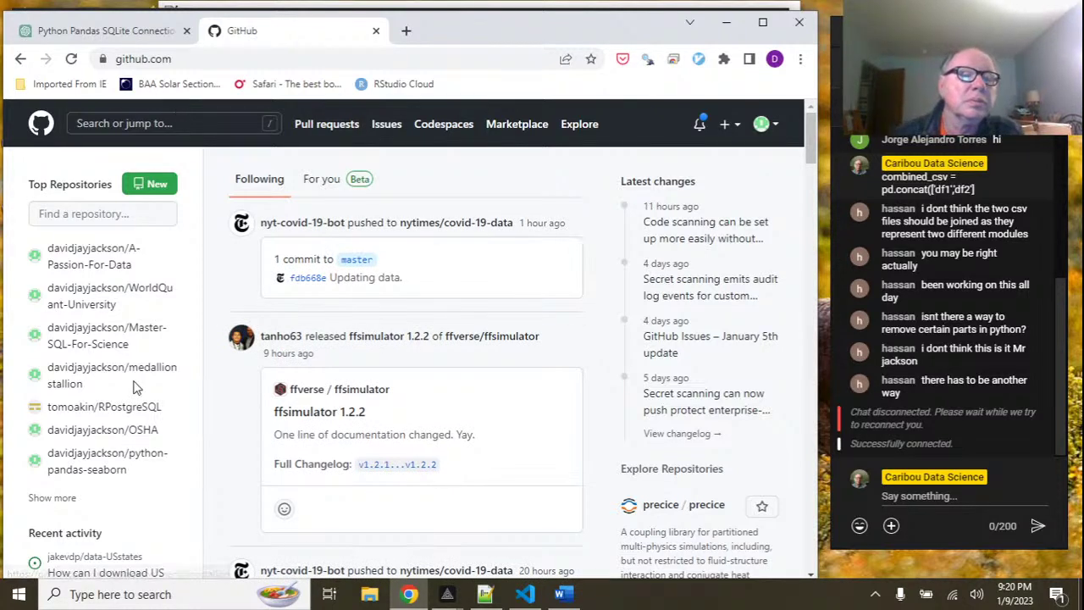
# Open module_1.md in the WorldQuant-University repository and look through its Commands Used section.
pyautogui.click(120, 301)
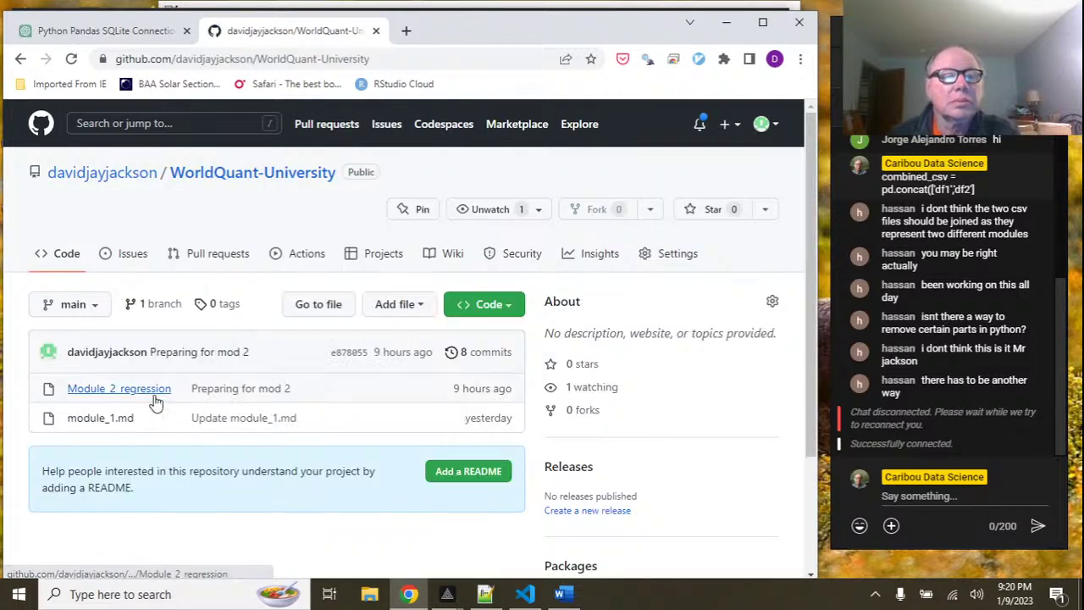
pyautogui.click(117, 423)
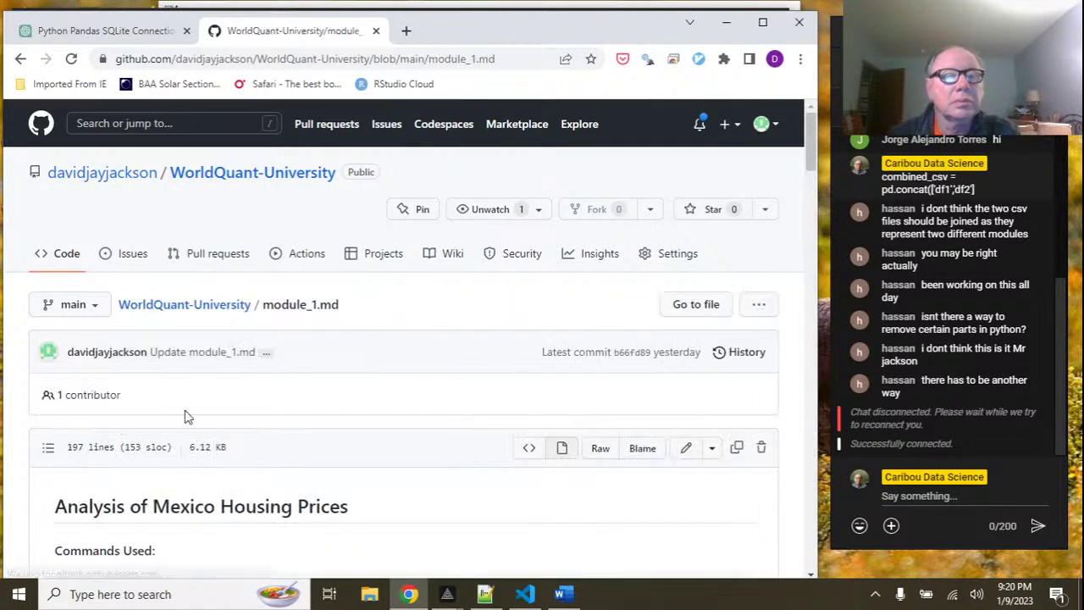
pyautogui.scroll(-3, 215, 416)
pyautogui.scroll(-1, 216, 415)
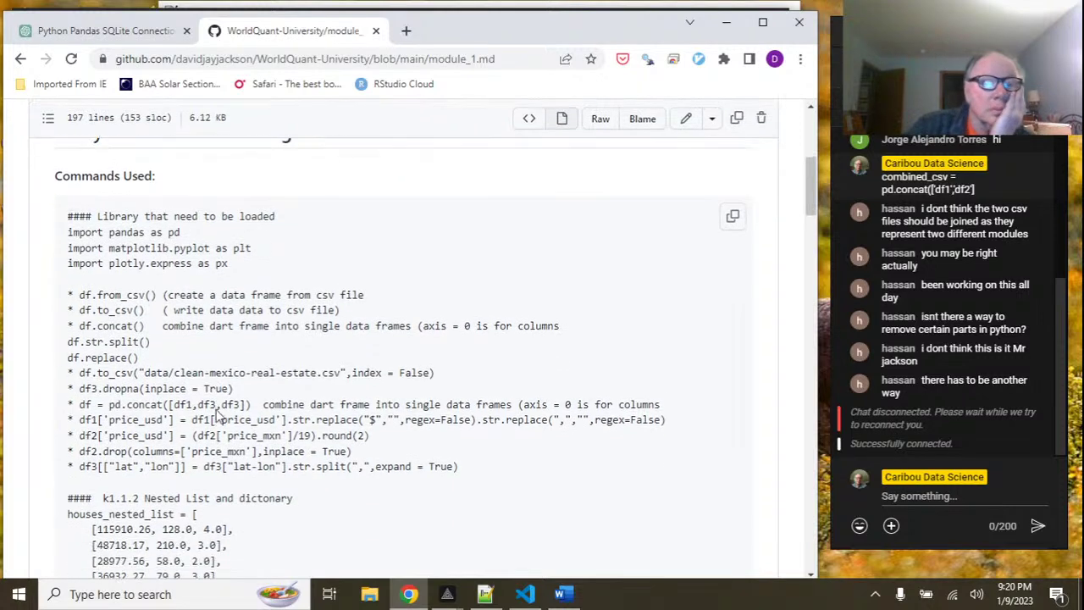
# Copy the expression df1['price_usd'].str.replace("$","",regex=False) from the Commands Used list in module_1.md.
pyautogui.scroll(-1, 216, 415)
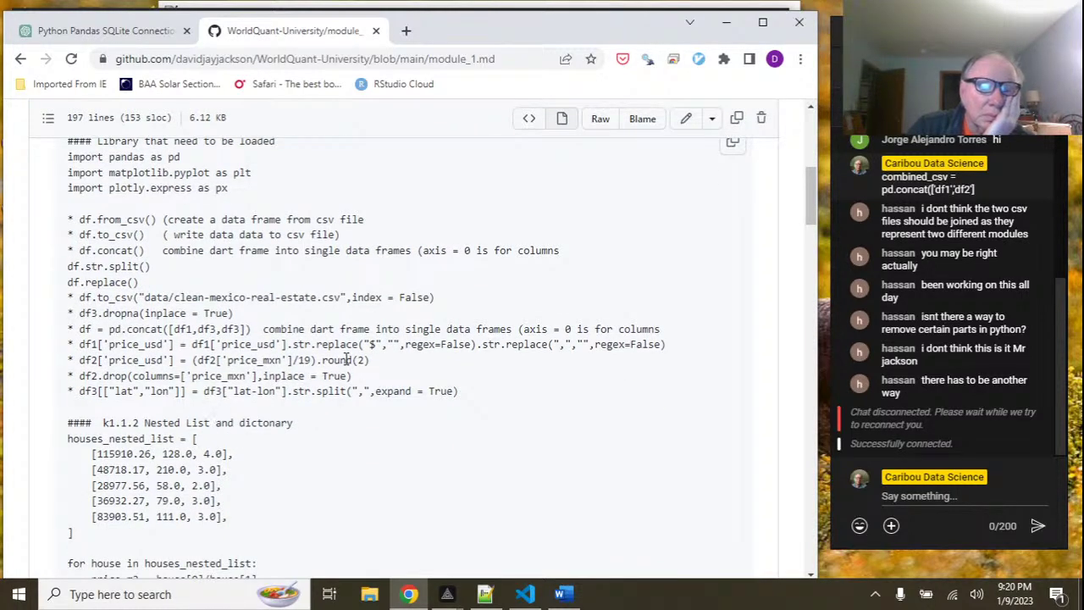
pyautogui.moveTo(79, 345); pyautogui.dragTo(473, 345)
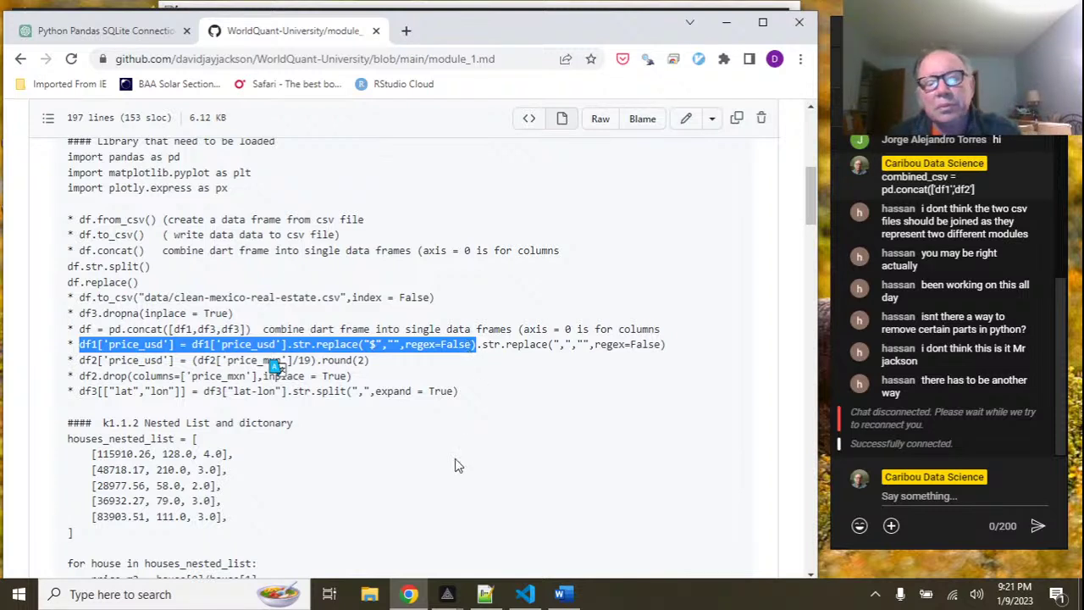
pyautogui.click(526, 594)
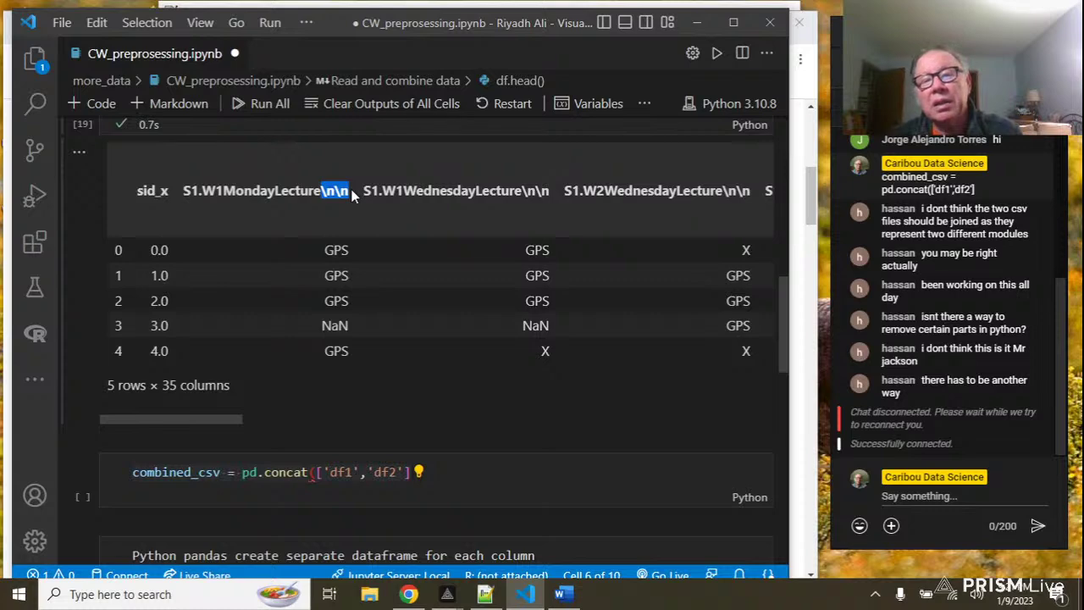
pyautogui.click(411, 595)
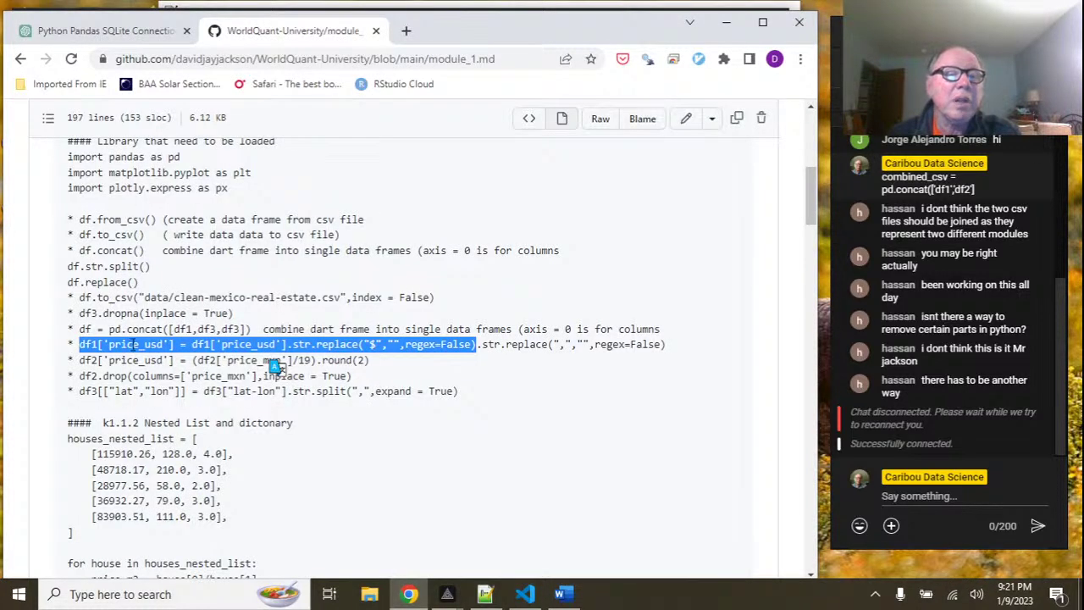
pyautogui.click(191, 344)
pyautogui.moveTo(192, 344); pyautogui.dragTo(479, 346)
pyautogui.hotkey('ctrl', 'c')
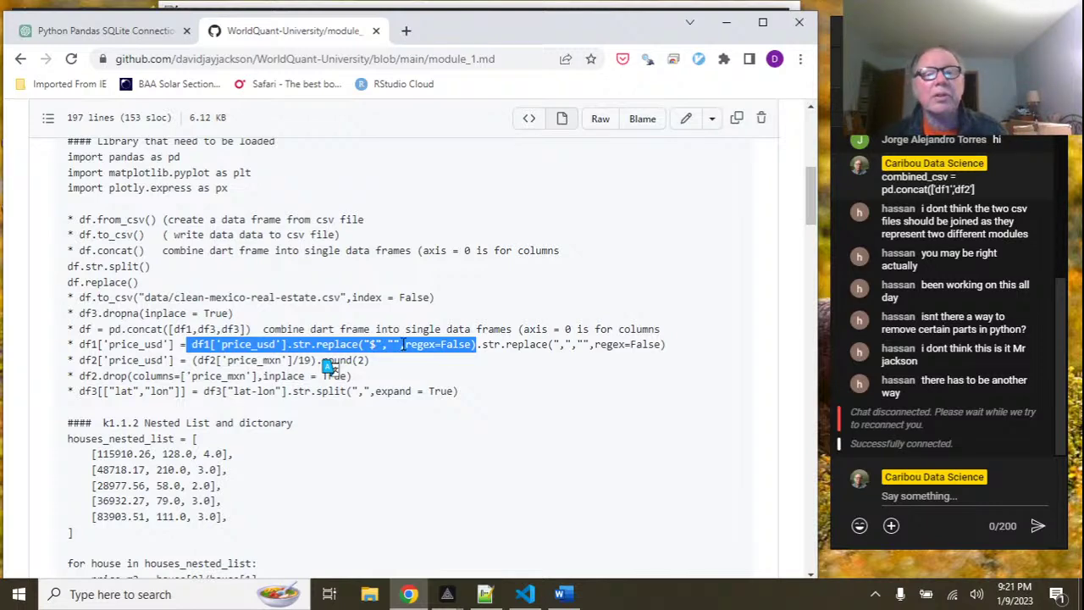
# Switch to Visual Studio Code and delete the combined_csv = pd.concat(['df1','df2'] cell.
pyautogui.click(525, 596)
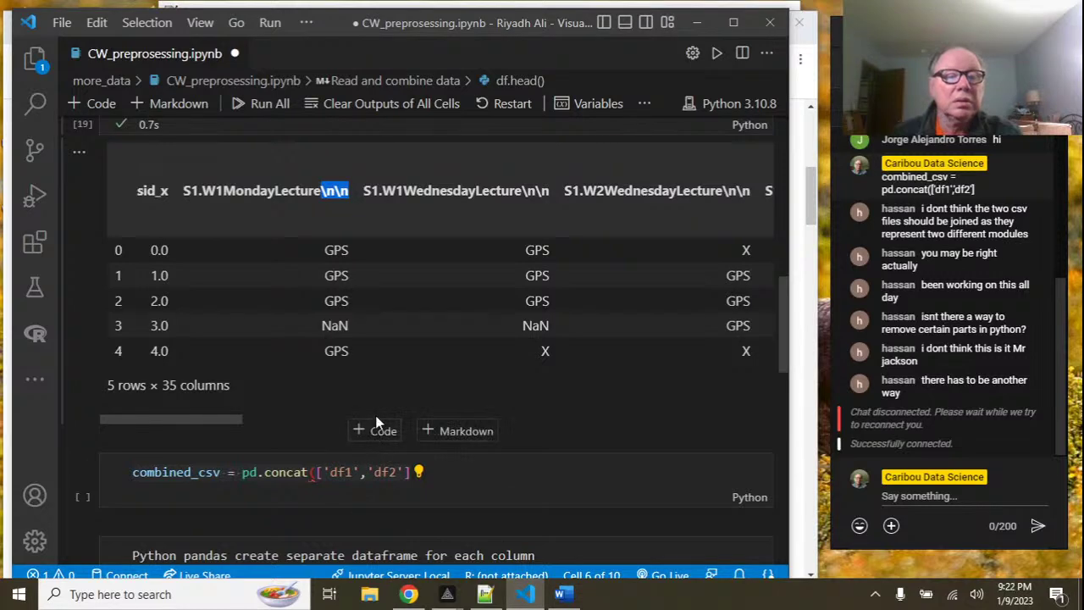
pyautogui.click(687, 474)
pyautogui.click(734, 449)
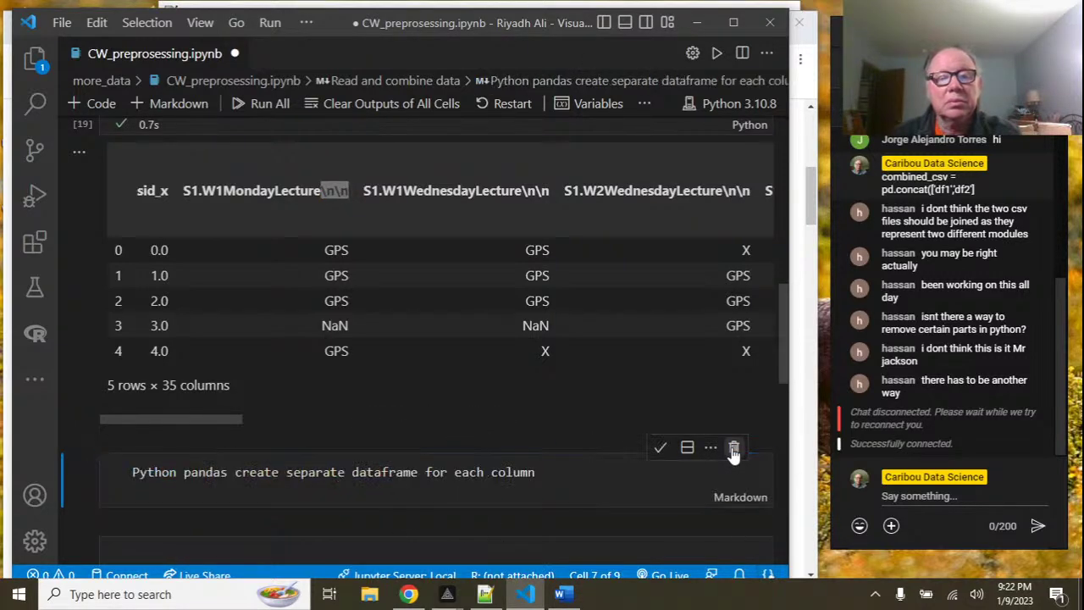
# Clear the df.head() output and paste the copied str.replace expression into a new code cell below that cell.
pyautogui.scroll(-3, 703, 460)
pyautogui.scroll(2, 695, 454)
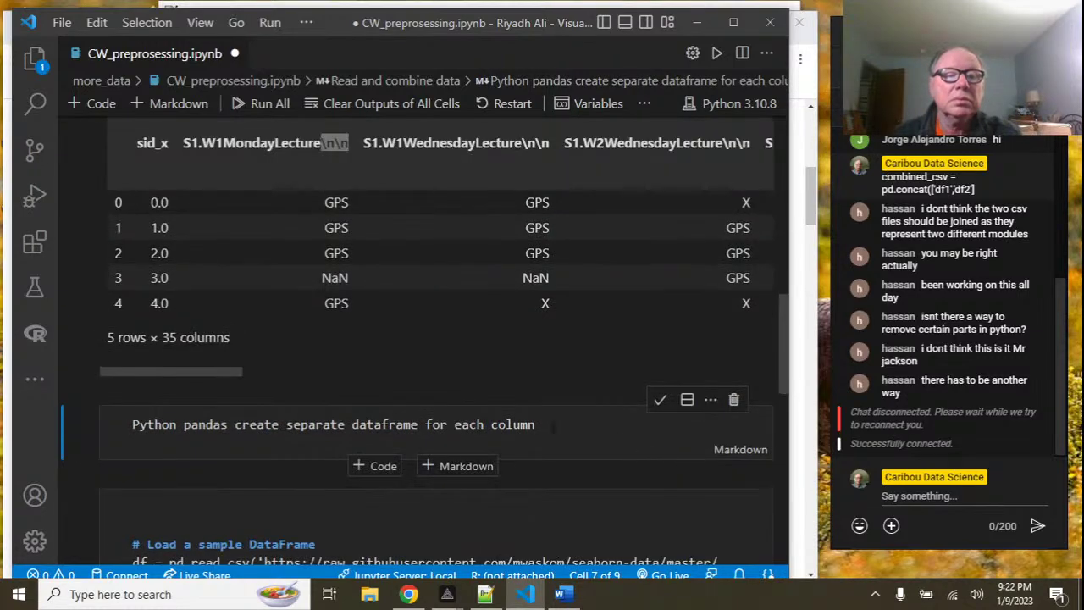
pyautogui.scroll(1, 364, 342)
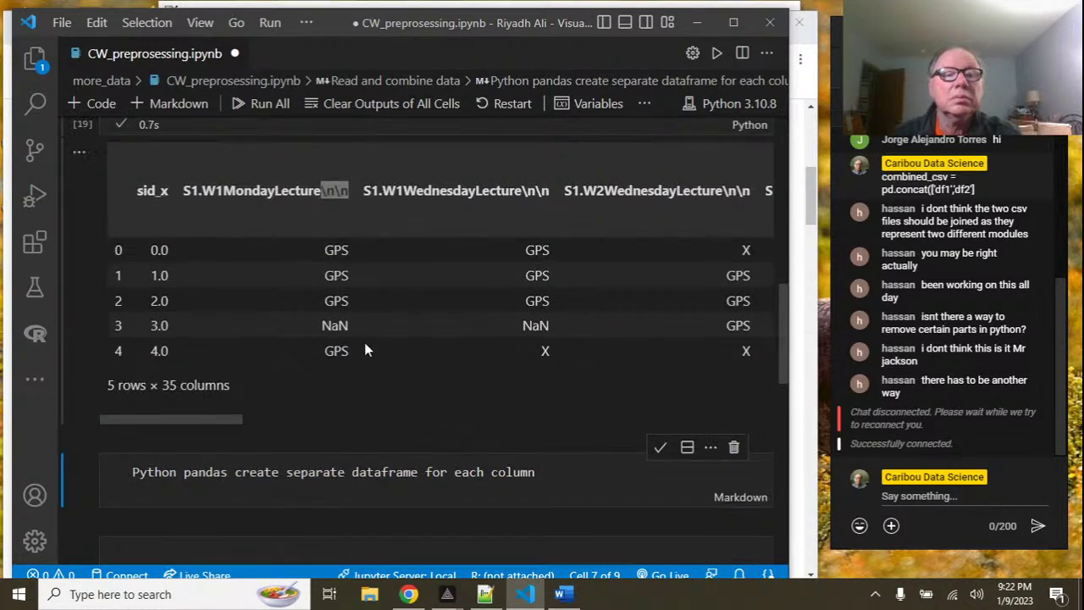
pyautogui.click(80, 153)
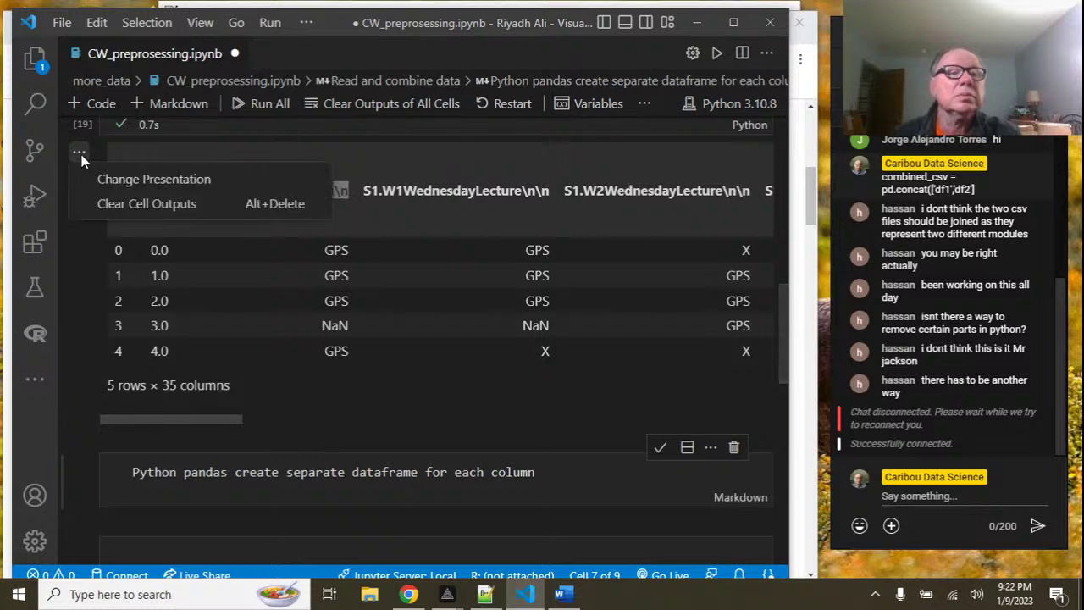
pyautogui.click(122, 207)
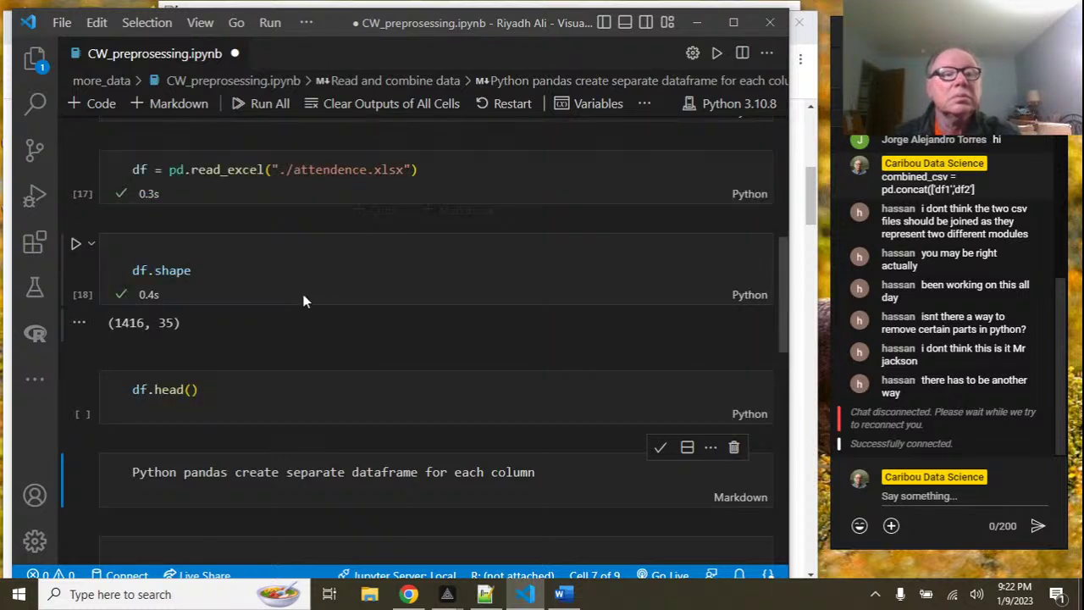
pyautogui.click(378, 432)
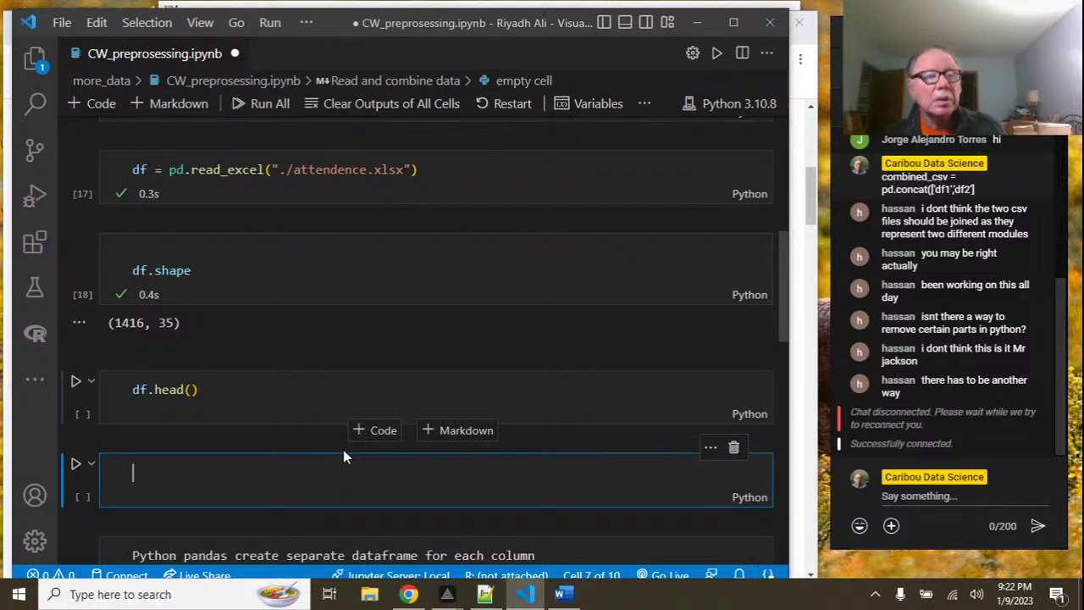
pyautogui.hotkey('ctrl', 'v')
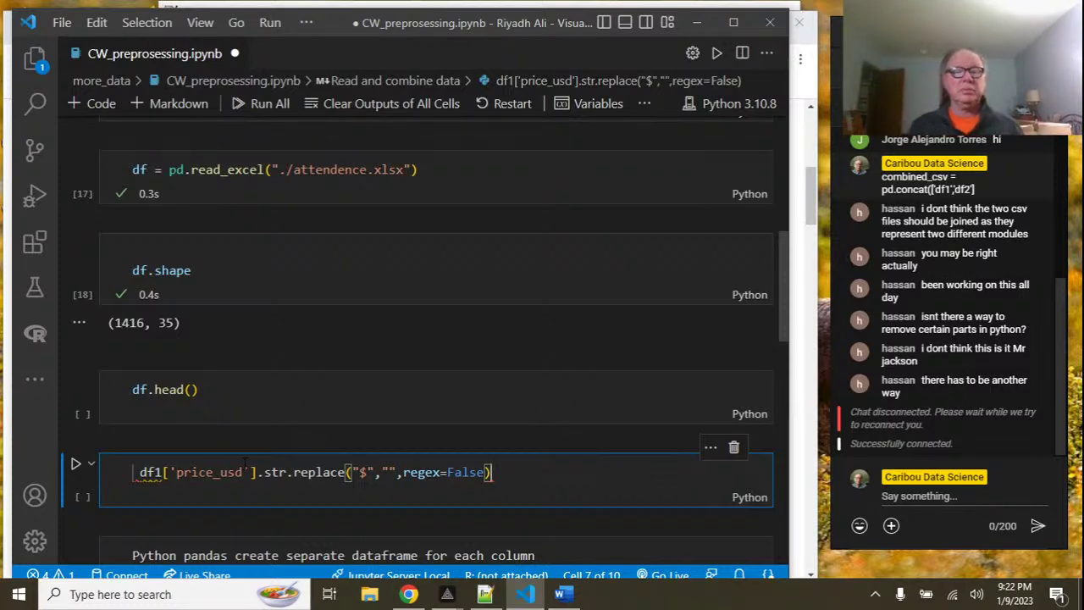
# Switch to the ChatGPT page in Chrome and ask "Python pandas rename column names".
pyautogui.click(409, 594)
pyautogui.click(107, 31)
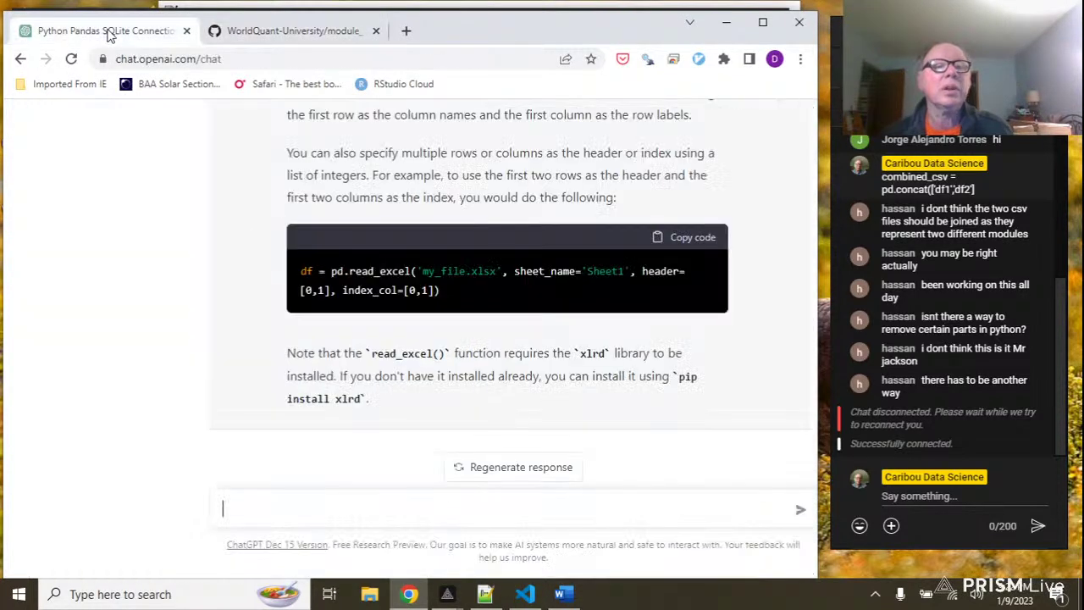
pyautogui.click(355, 498)
pyautogui.write('Pan')
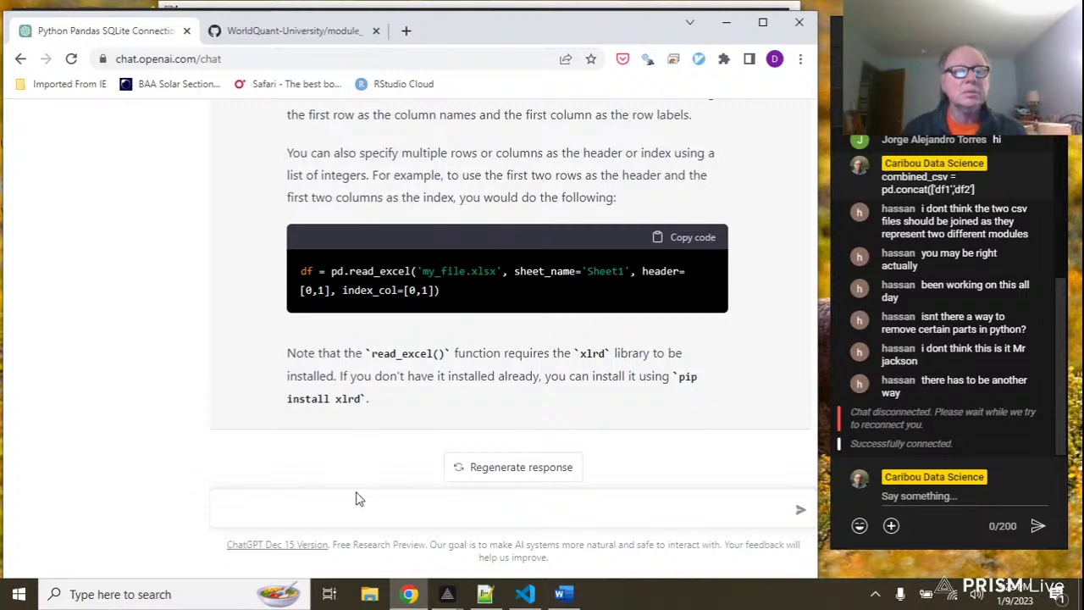
pyautogui.write('thon pandas rename column')
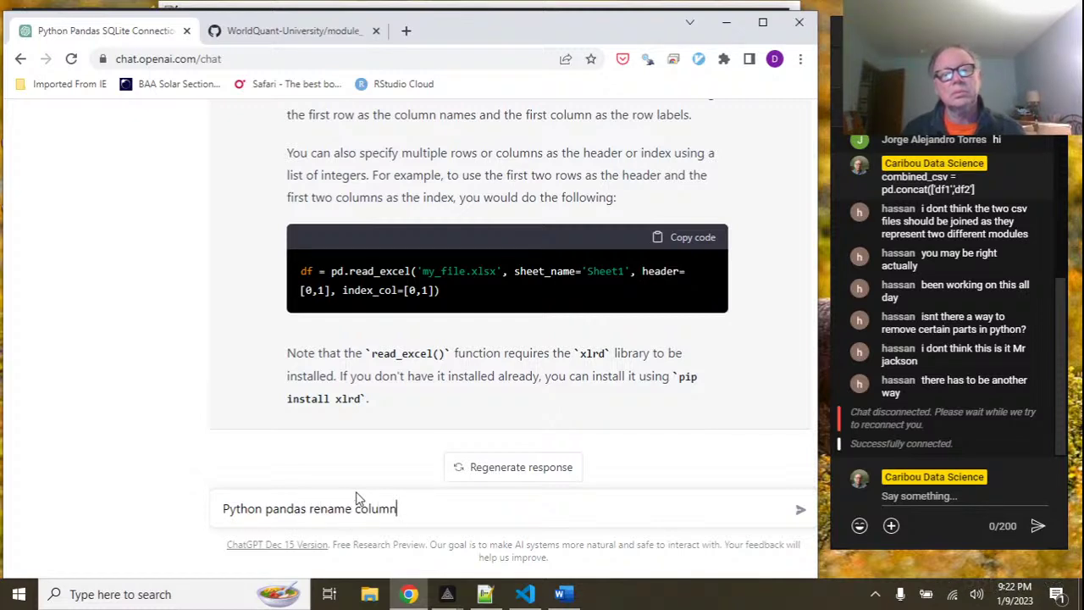
pyautogui.write(' names')
pyautogui.press('Return')
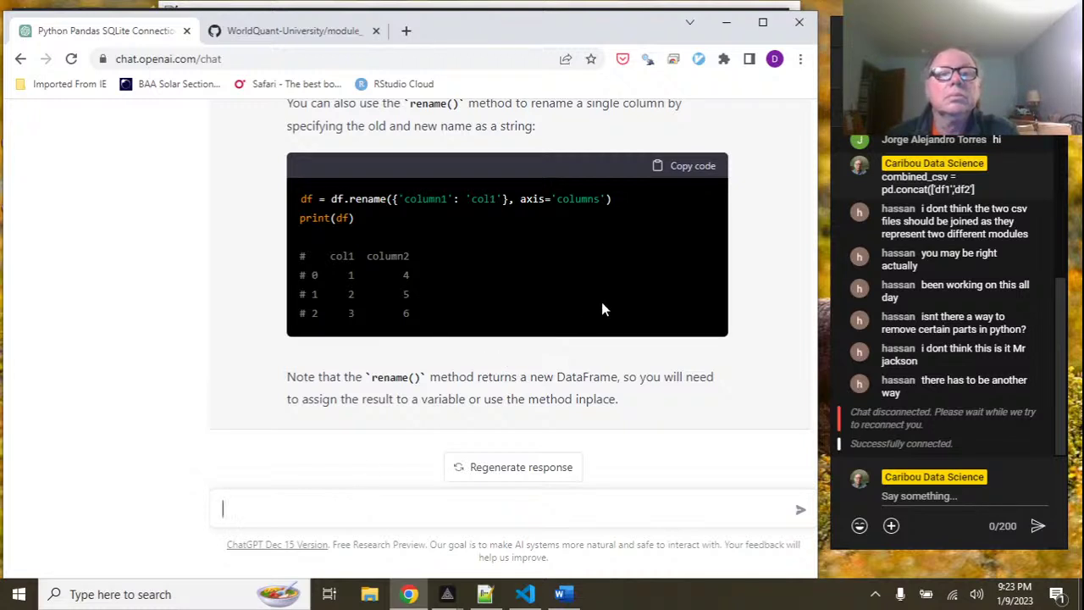
# Find the rename example in ChatGPT's answer and copy df = df.rename({'col1': 'column1', 'col2': 'column2'}).
pyautogui.scroll(2, 598, 297)
pyautogui.scroll(3, 596, 298)
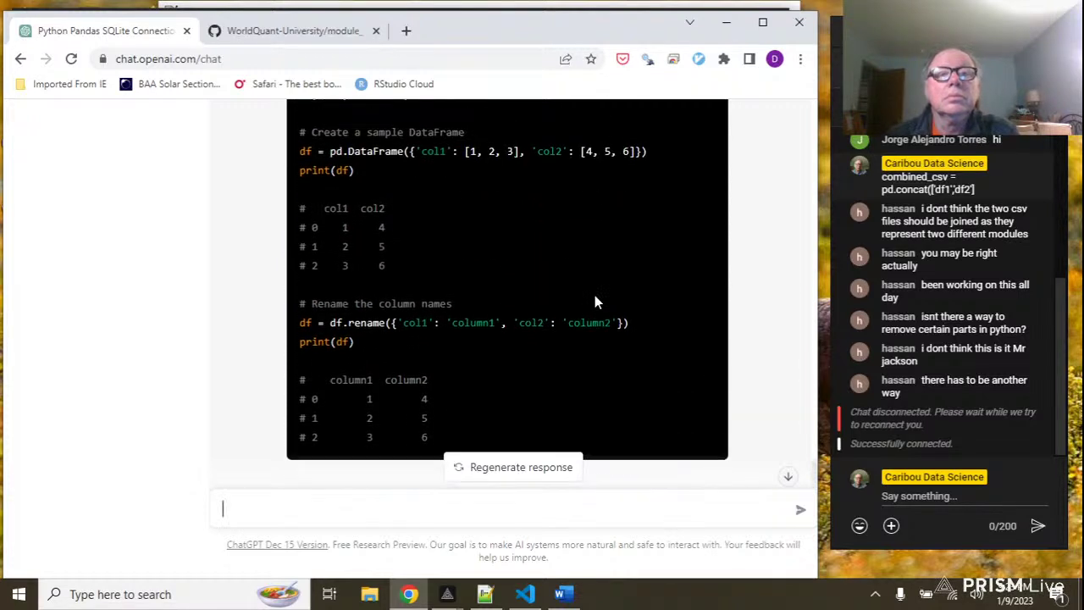
pyautogui.scroll(1, 594, 301)
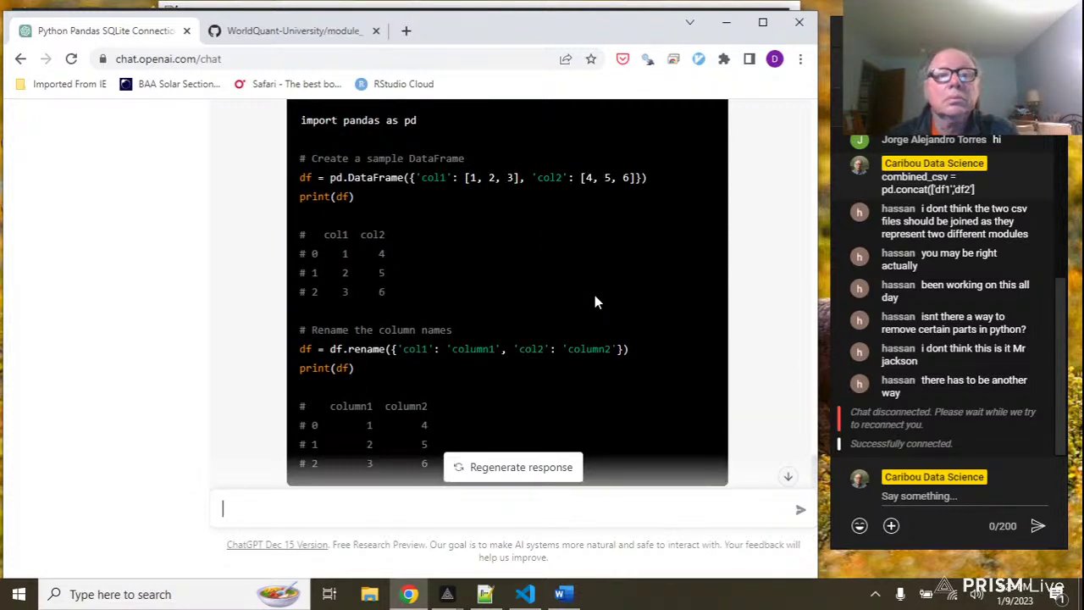
pyautogui.scroll(-1, 594, 302)
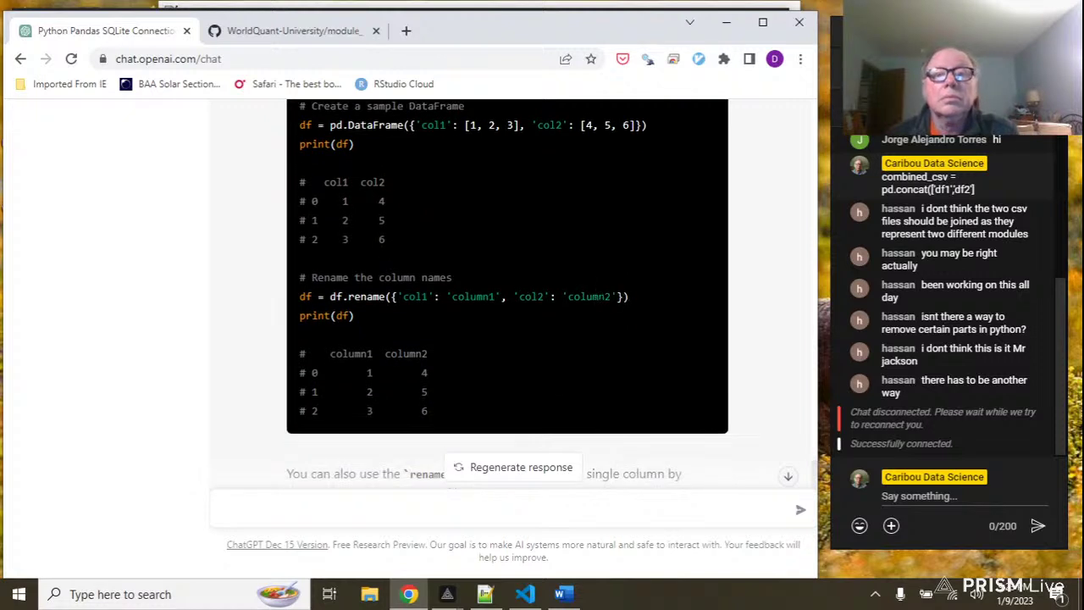
pyautogui.moveTo(630, 296); pyautogui.dragTo(300, 298)
pyautogui.hotkey('ctrl', 'c')
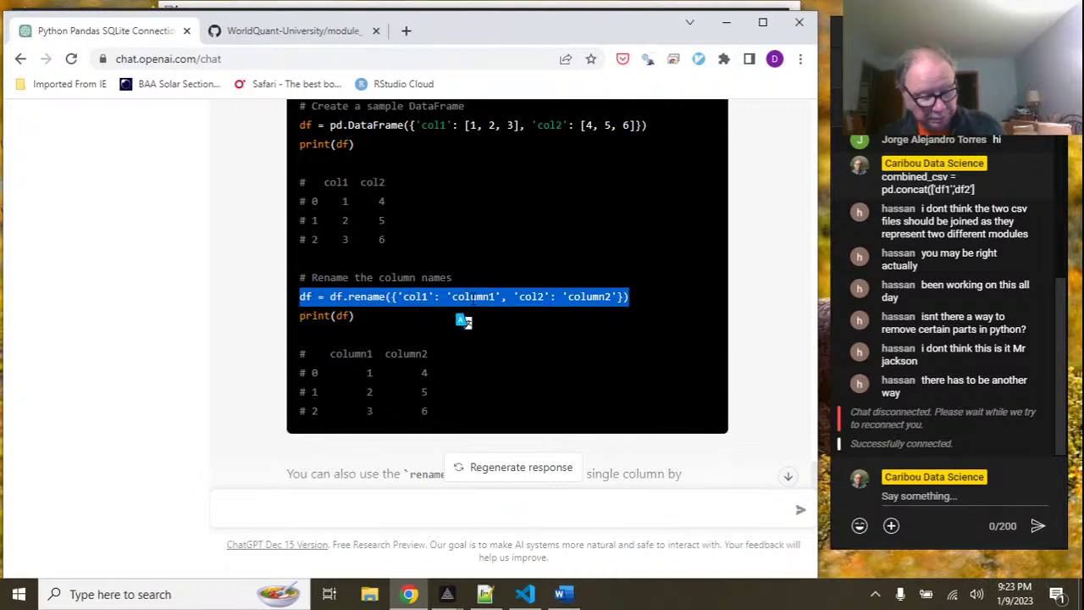
# Return to the notebook and replace the str.replace expression in the new cell with the copied df.rename line.
pyautogui.click(513, 585)
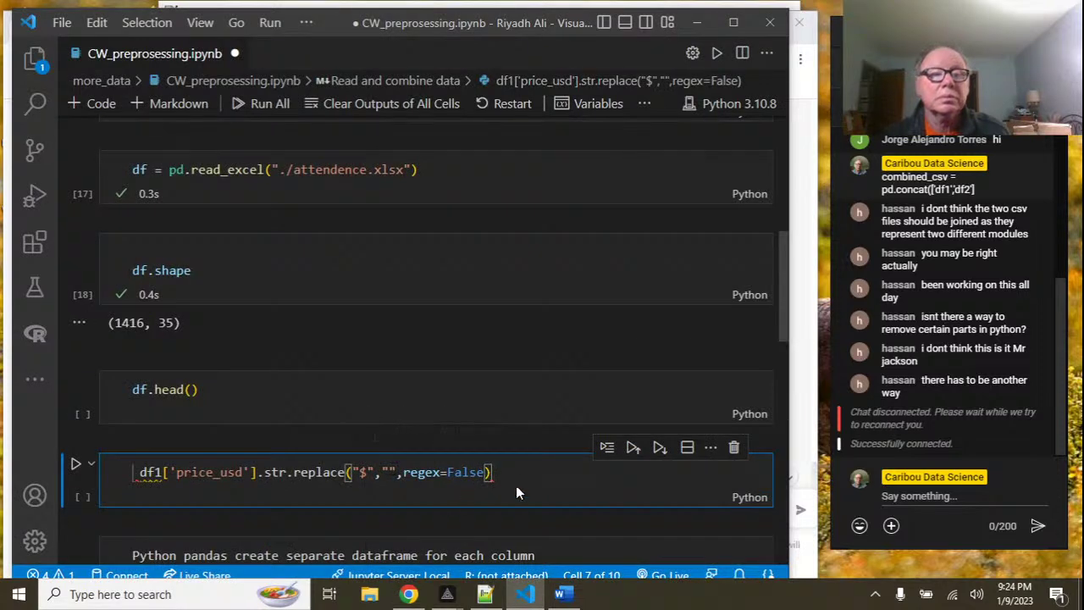
pyautogui.press('BackSpace')
pyautogui.press('BackSpace')
pyautogui.press('BackSpace')
pyautogui.press('BackSpace')
pyautogui.press('BackSpace')
pyautogui.press('BackSpace')
pyautogui.press('BackSpace')
pyautogui.press('BackSpace')
pyautogui.press('BackSpace')
pyautogui.press('BackSpace')
pyautogui.press('BackSpace')
pyautogui.press('BackSpace')
pyautogui.press('BackSpace')
pyautogui.press('BackSpace')
pyautogui.press('BackSpace')
pyautogui.press('BackSpace')
pyautogui.press('BackSpace')
pyautogui.press('BackSpace')
pyautogui.press('BackSpace')
pyautogui.press('BackSpace')
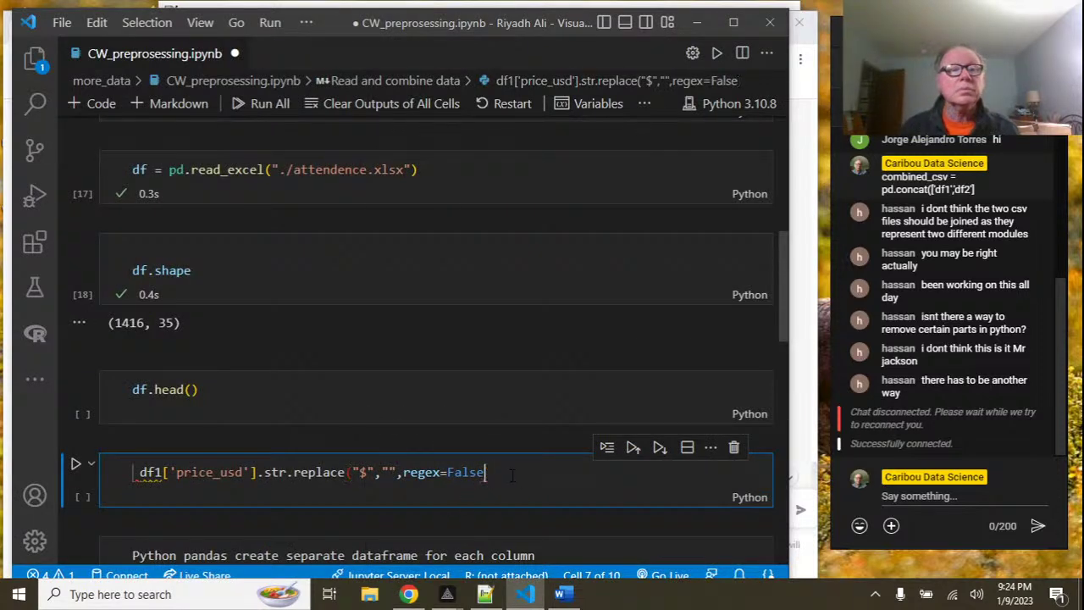
pyautogui.press('BackSpace')
pyautogui.press('BackSpace')
pyautogui.press('BackSpace')
pyautogui.press('BackSpace')
pyautogui.press('BackSpace')
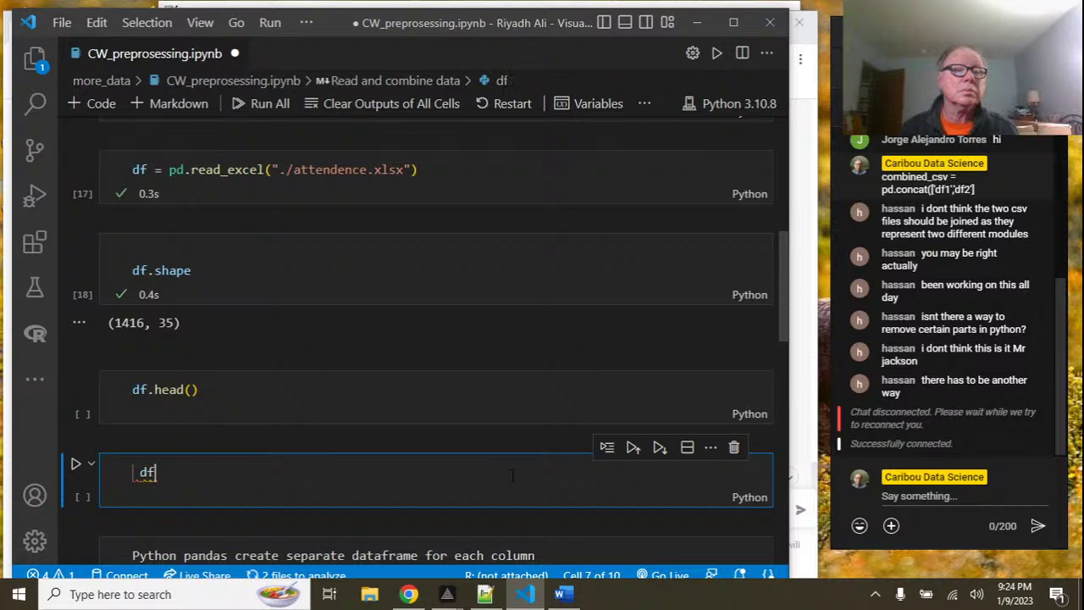
pyautogui.hotkey('ctrl', 'v')
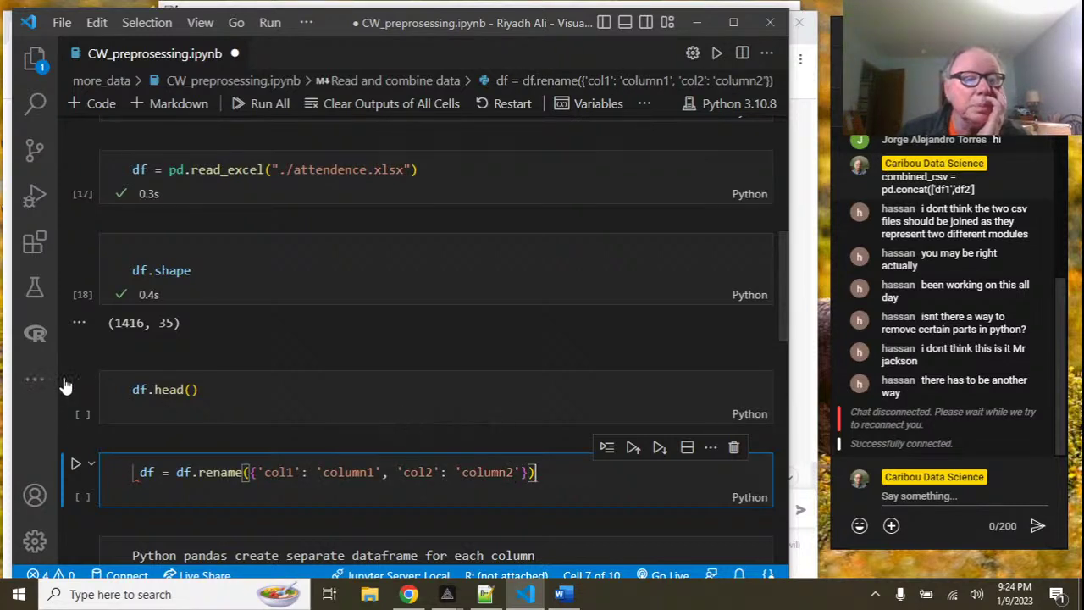
# Run df.head() and replace col1 in the rename line with the column header S1.W1MondayLecture\n\n copied from its output.
pyautogui.click(75, 382)
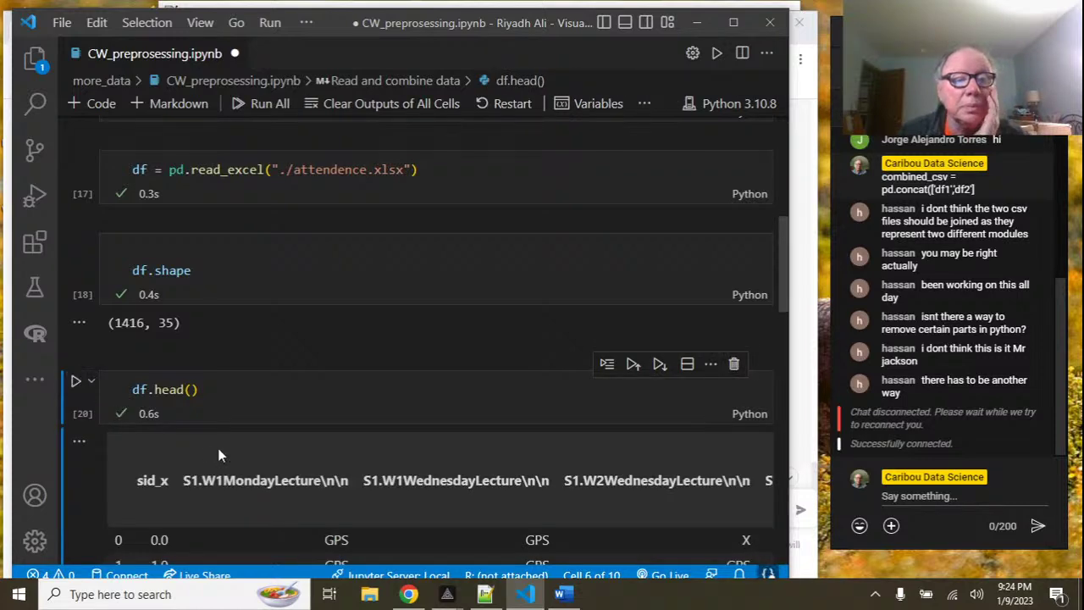
pyautogui.moveTo(271, 480); pyautogui.dragTo(182, 481)
pyautogui.hotkey('ctrl', 'c')
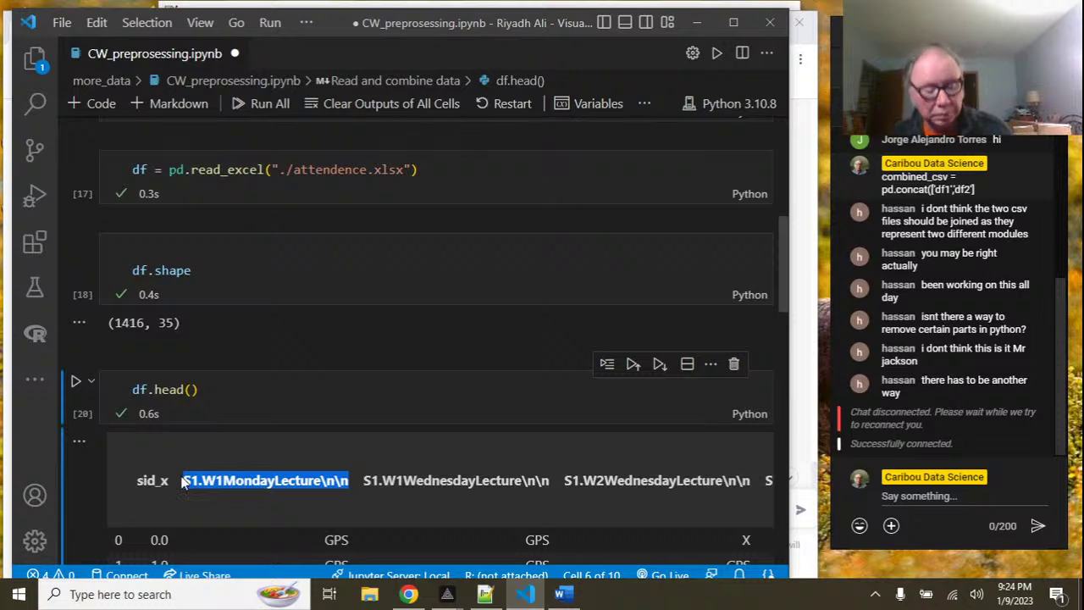
pyautogui.scroll(-6, 313, 449)
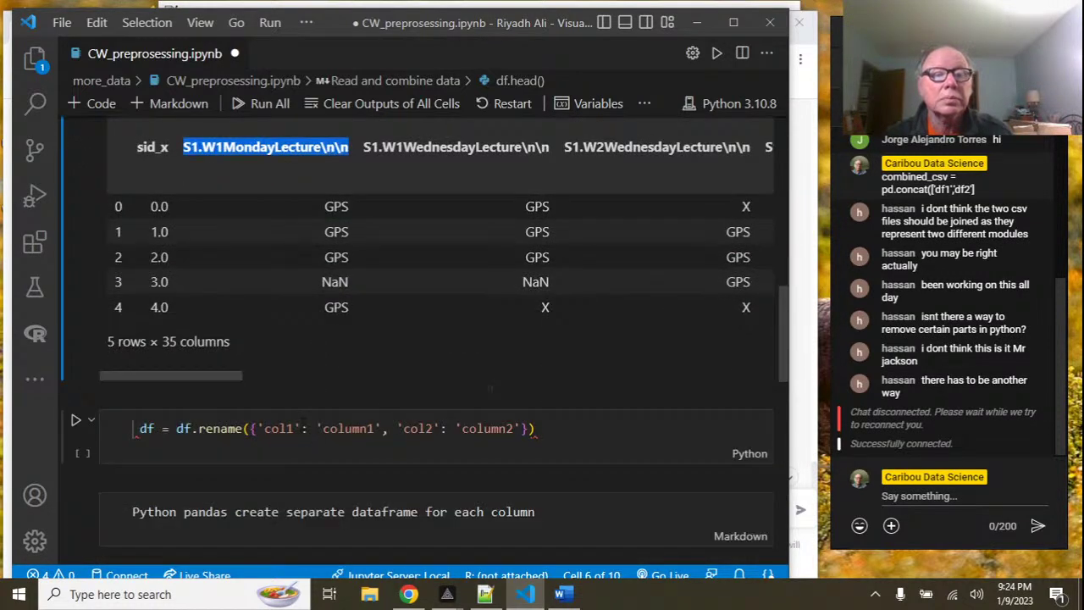
pyautogui.click(295, 428)
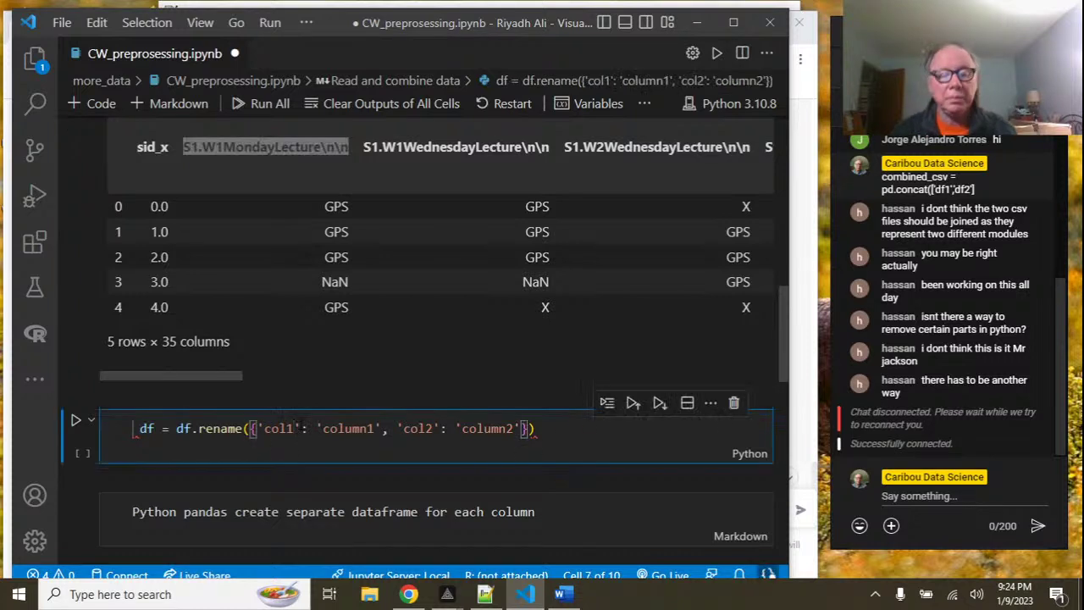
pyautogui.press('BackSpace')
pyautogui.press('BackSpace')
pyautogui.press('BackSpace')
pyautogui.press('BackSpace')
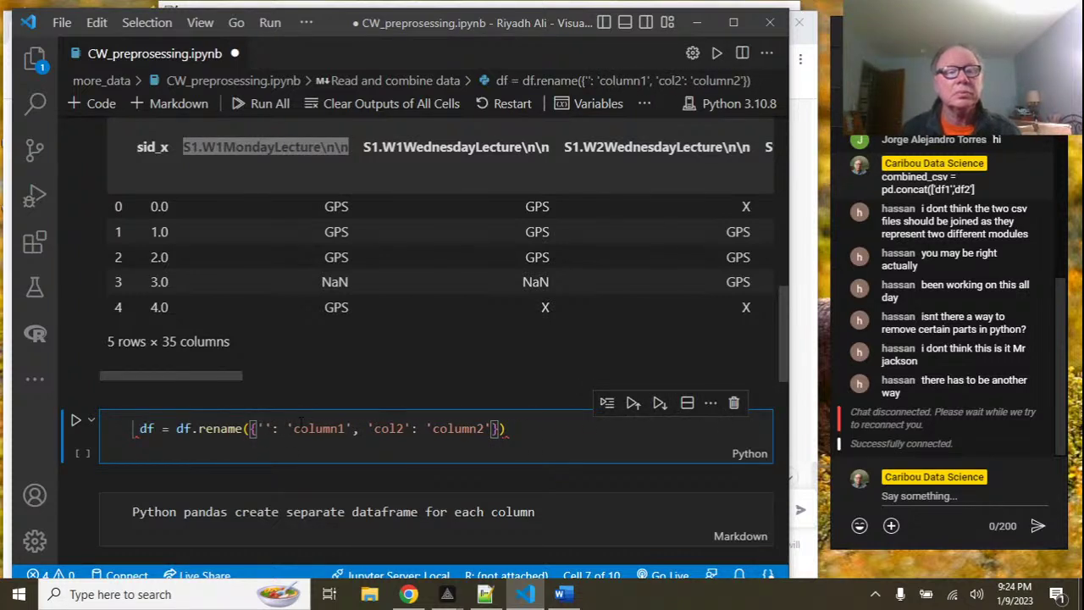
pyautogui.hotkey('ctrl', 'v')
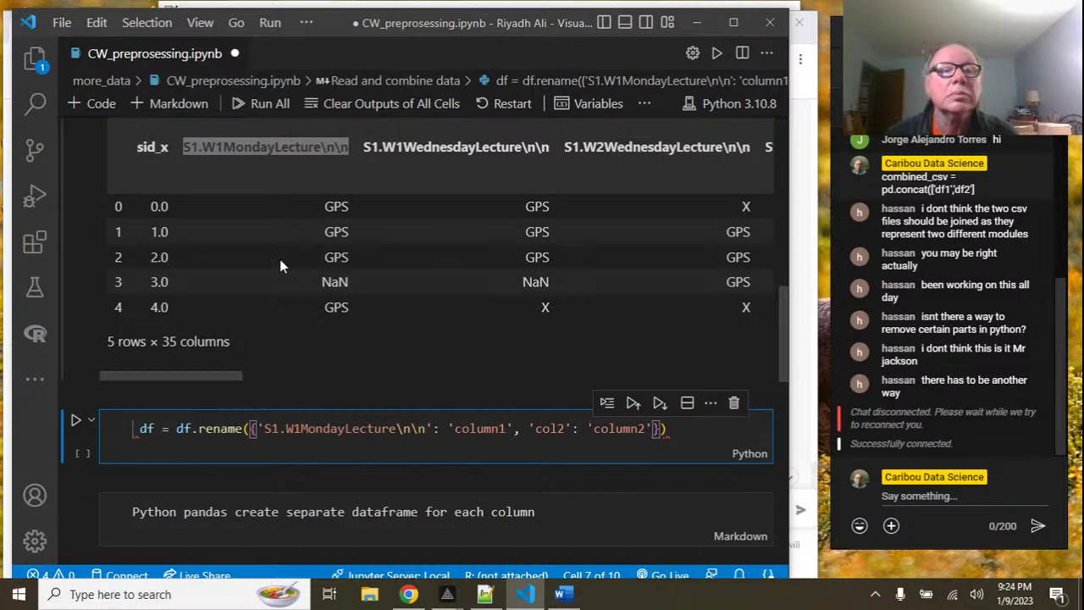
# Replace column1 in the rename line with S1.W1MondayLecture, copied from the header without the \n\n suffix.
pyautogui.click(286, 179)
pyautogui.moveTo(183, 147); pyautogui.dragTo(322, 147)
pyautogui.hotkey('ctrl', 'c')
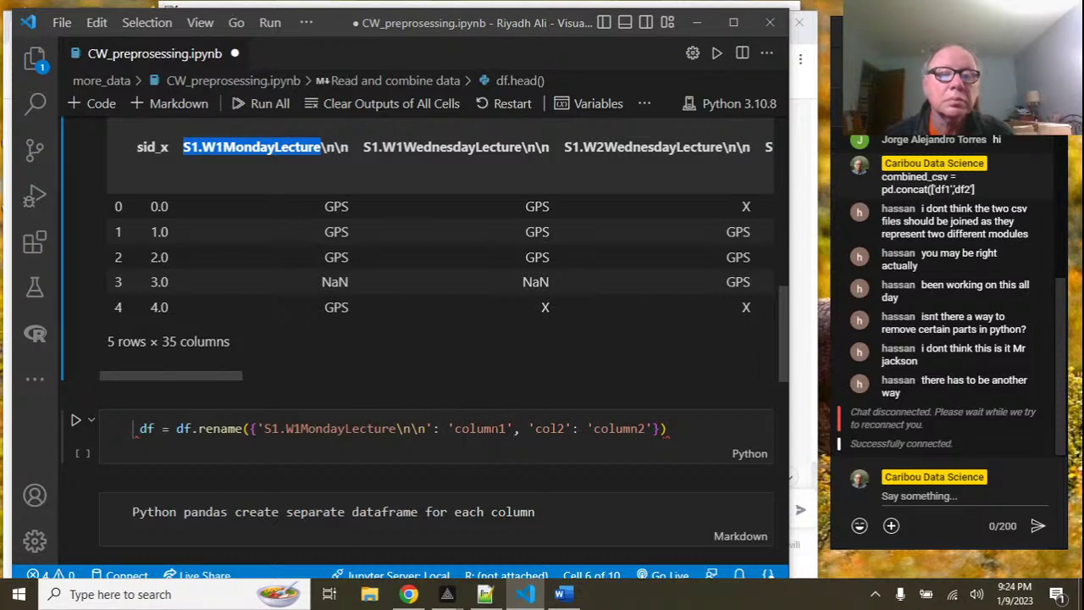
pyautogui.click(505, 429)
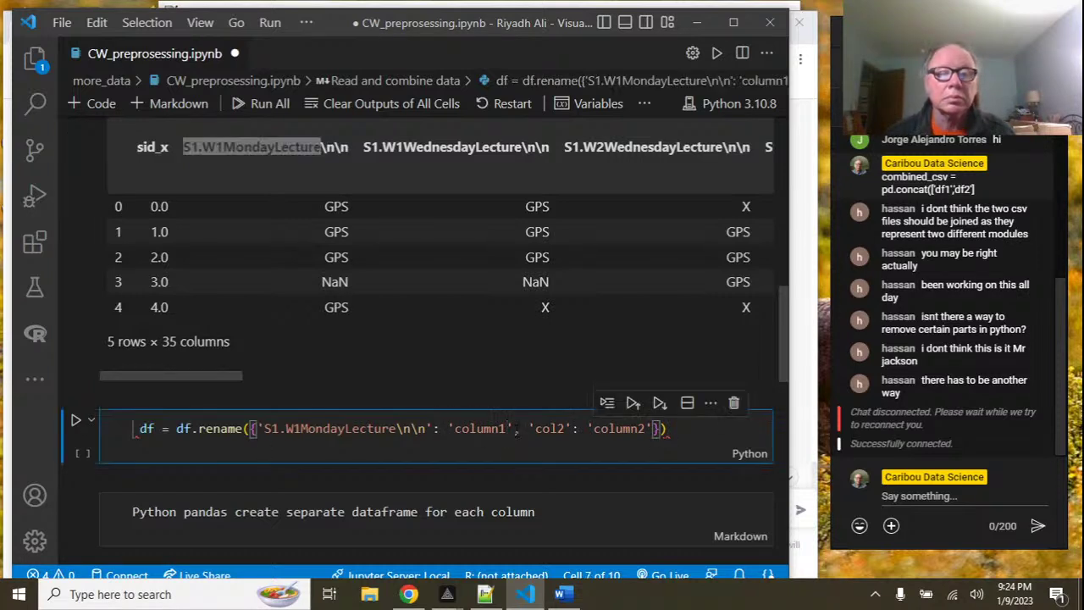
pyautogui.press('BackSpace')
pyautogui.press('BackSpace')
pyautogui.press('BackSpace')
pyautogui.press('BackSpace')
pyautogui.press('BackSpace')
pyautogui.press('BackSpace')
pyautogui.press('BackSpace')
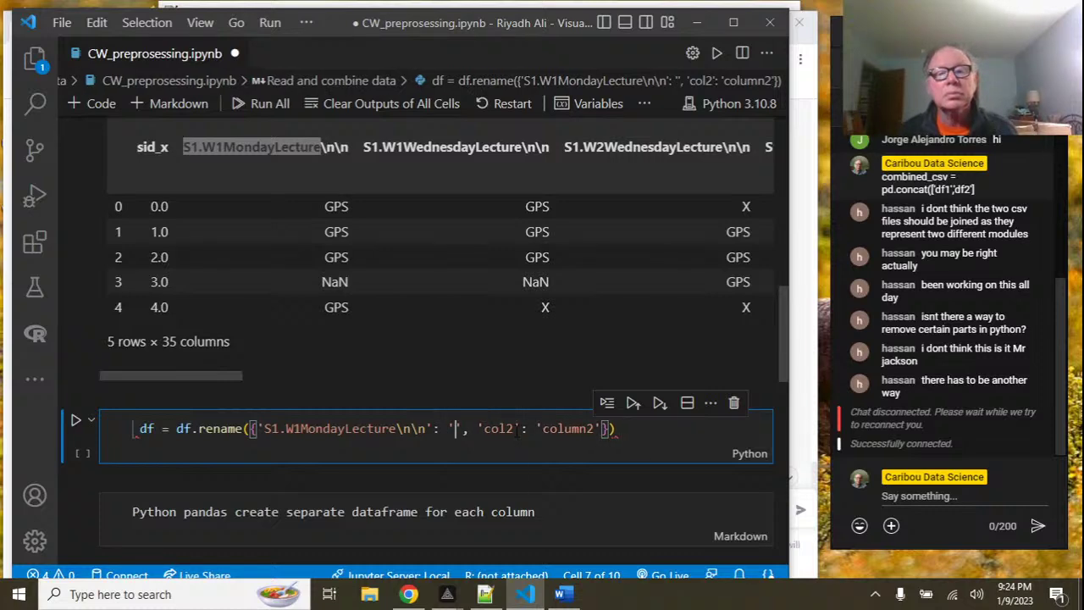
pyautogui.hotkey('ctrl', 'v')
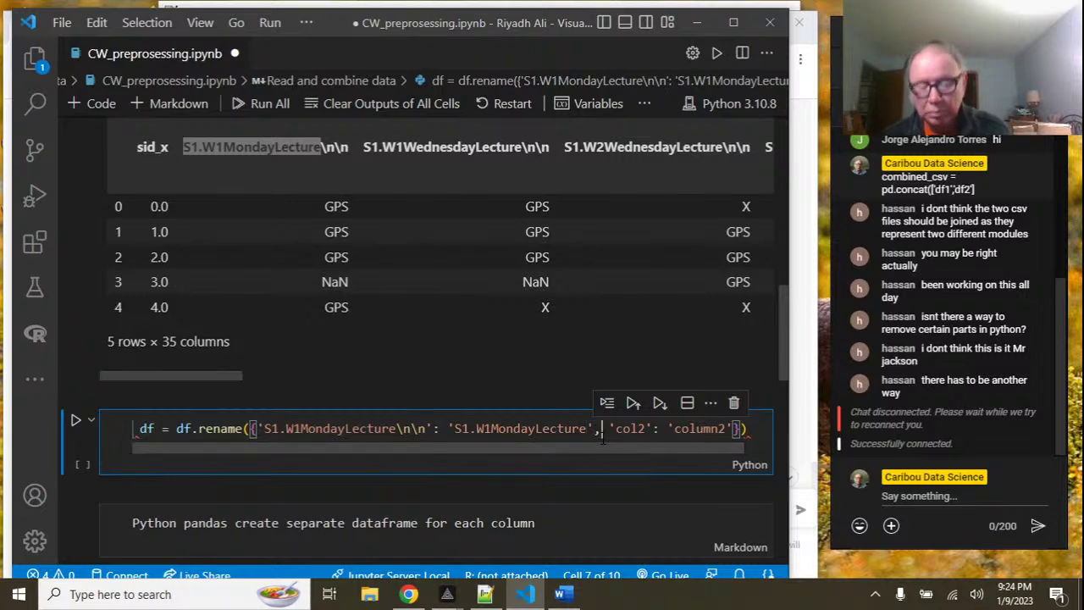
# Move the 'col2': 'column2' pair onto its own indented line inside the df.rename call.
pyautogui.press('Return')
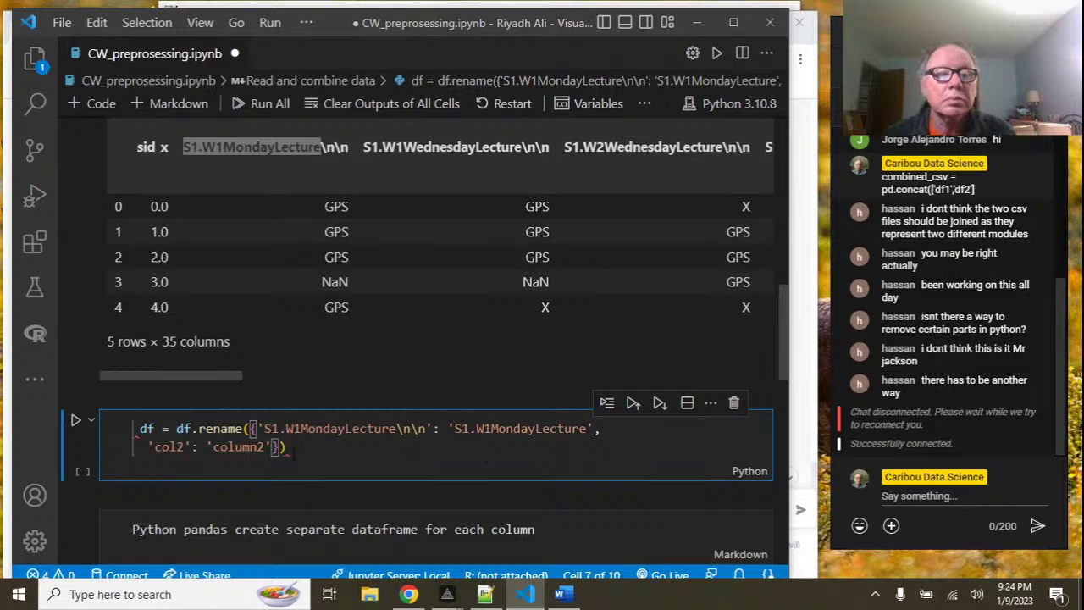
pyautogui.moveTo(288, 454)
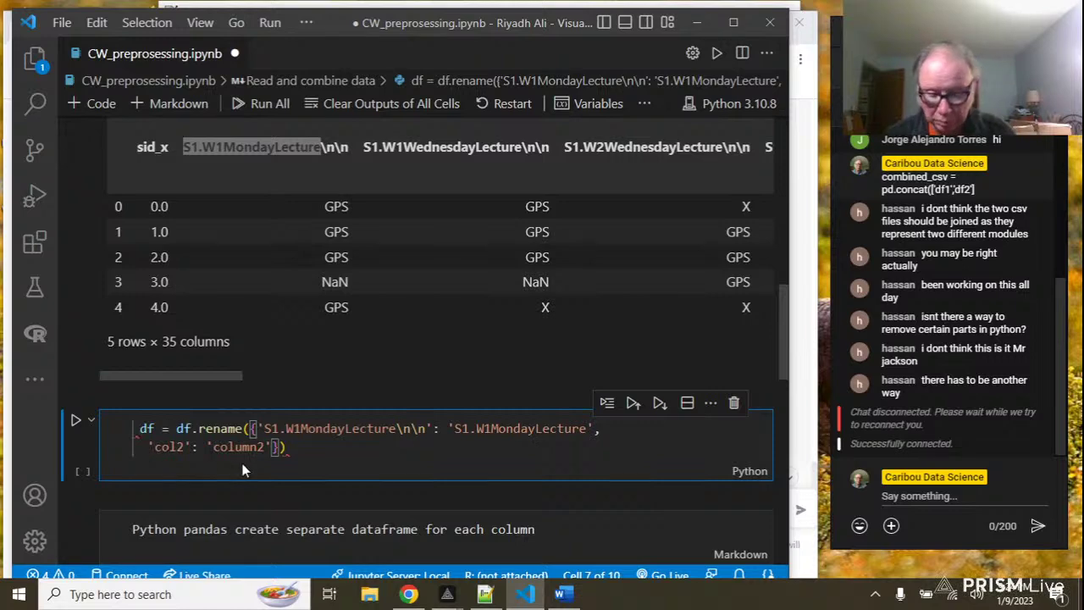
pyautogui.press('Tab')
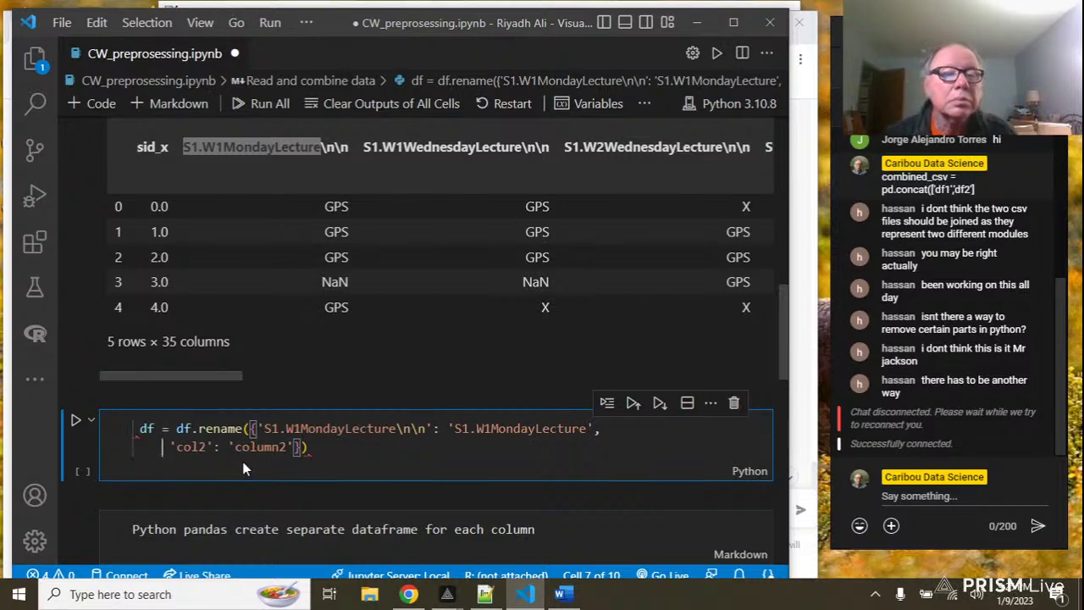
pyautogui.press('End')
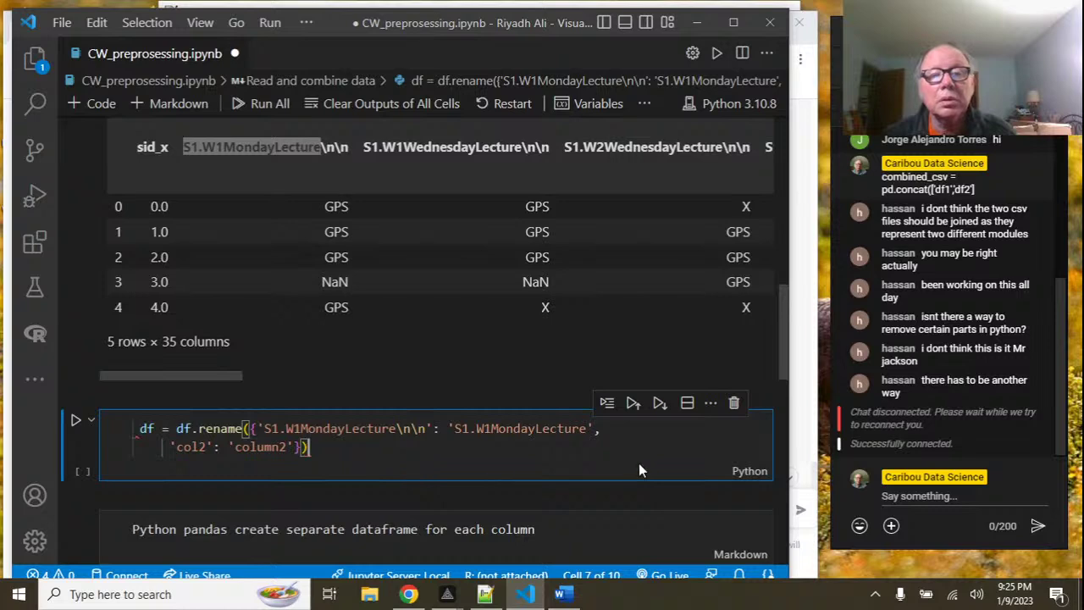
# Rejoin the 'col2': 'column2' pair to the first line of the df.rename call and remove the extra spaces.
pyautogui.click(628, 433)
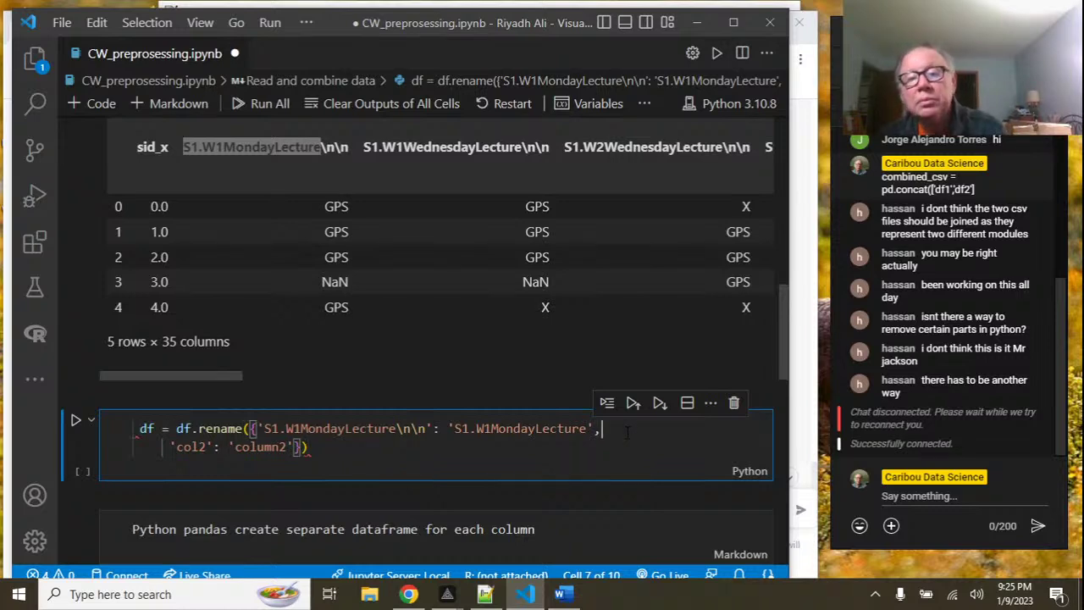
pyautogui.moveTo(310, 447); pyautogui.dragTo(155, 449)
pyautogui.hotkey('ctrl', 'c')
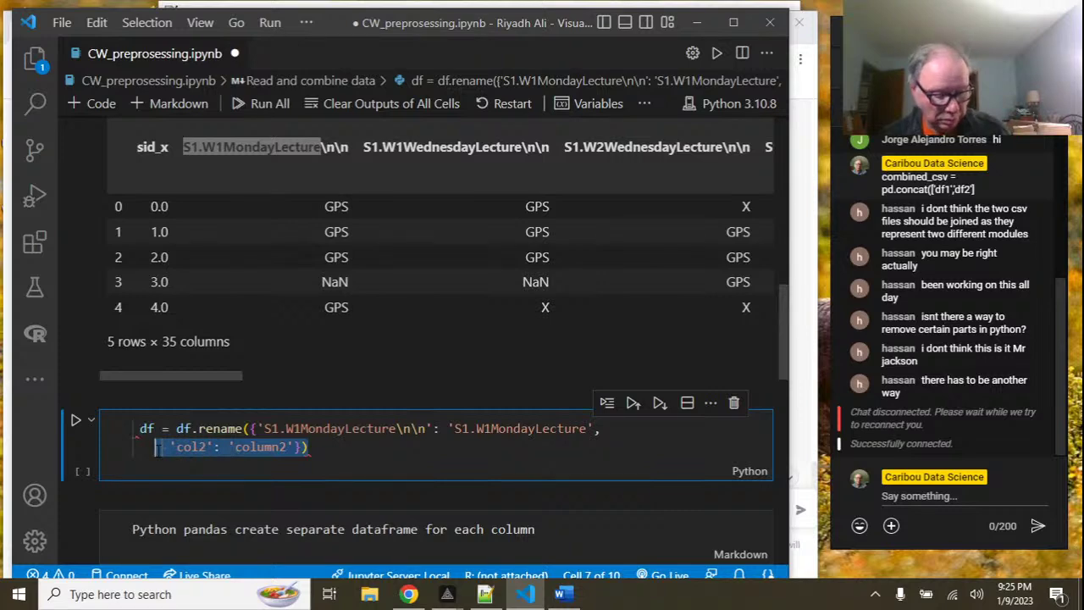
pyautogui.press('BackSpace')
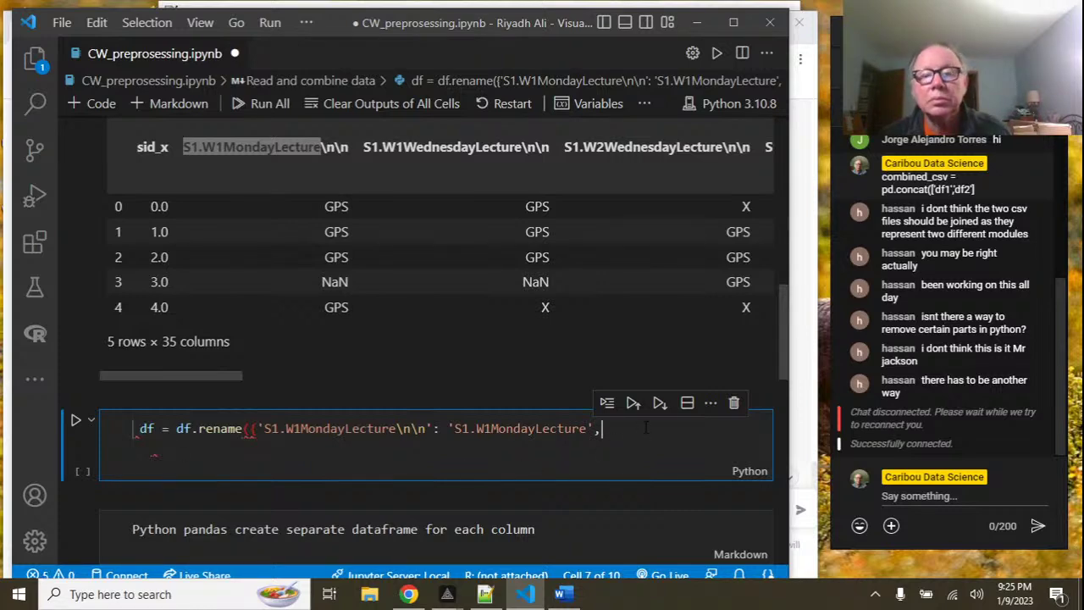
pyautogui.hotkey('ctrl', 'v')
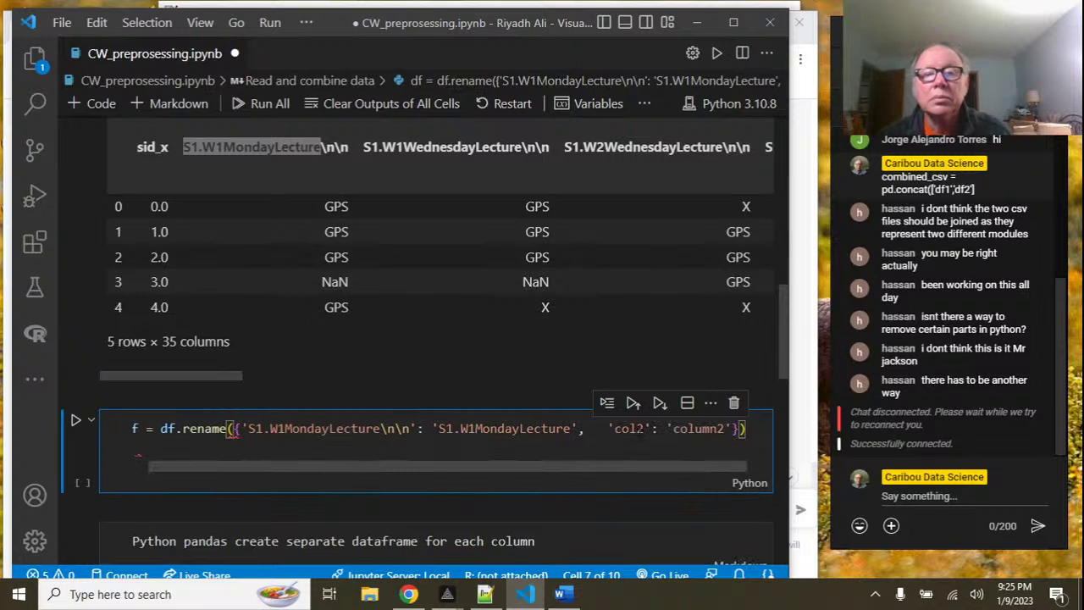
pyautogui.click(606, 428)
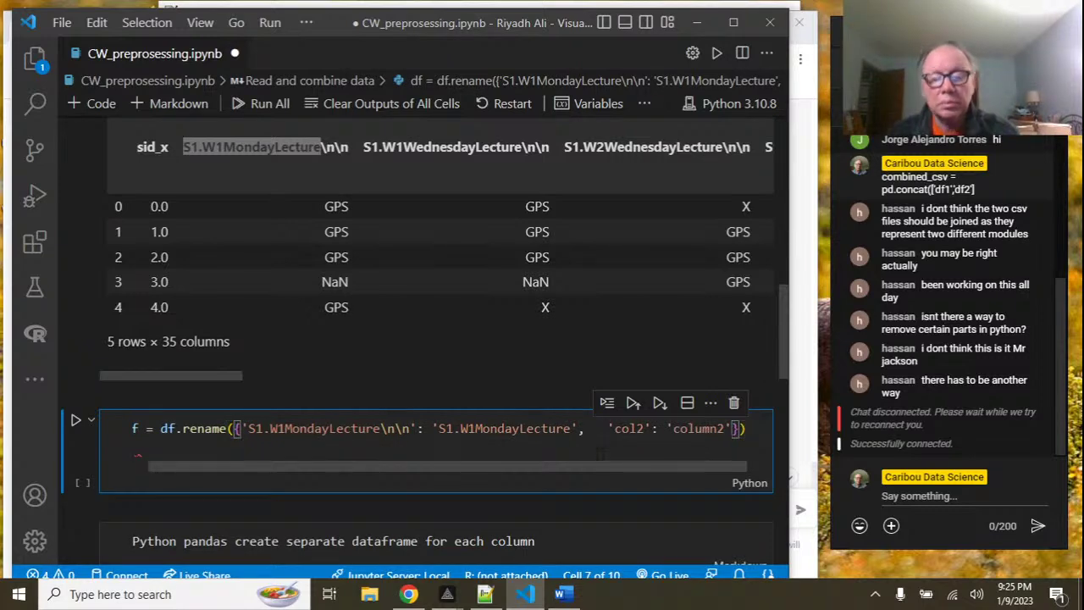
pyautogui.press('BackSpace')
pyautogui.press('BackSpace')
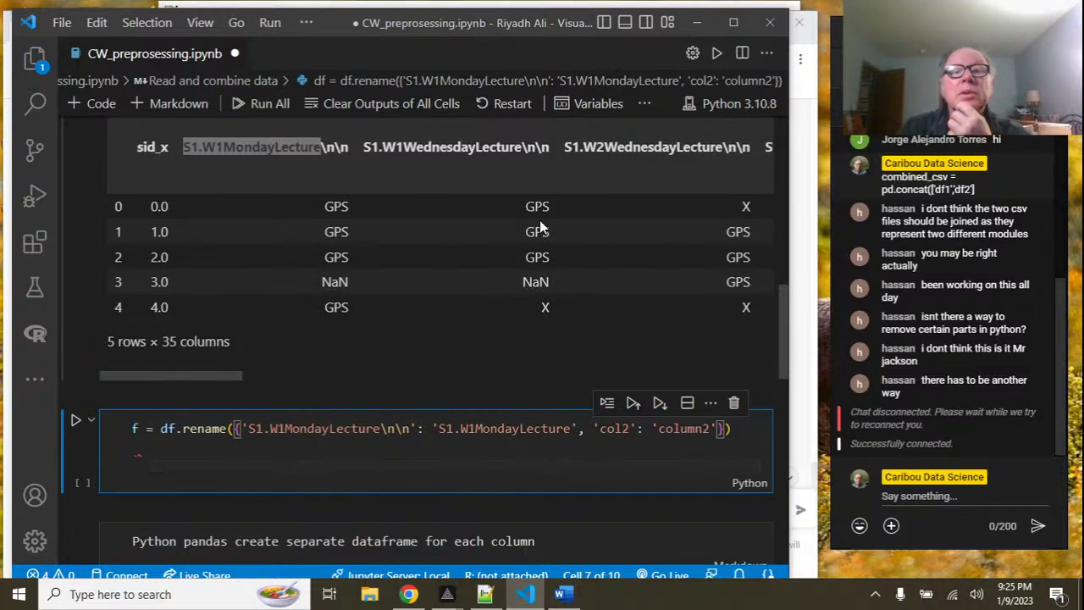
# Replace col2 in the rename line with the column header S1.W1WednesdayLecture\n\n copied from the df.head() output.
pyautogui.moveTo(552, 149); pyautogui.dragTo(363, 148)
pyautogui.hotkey('ctrl', 'c')
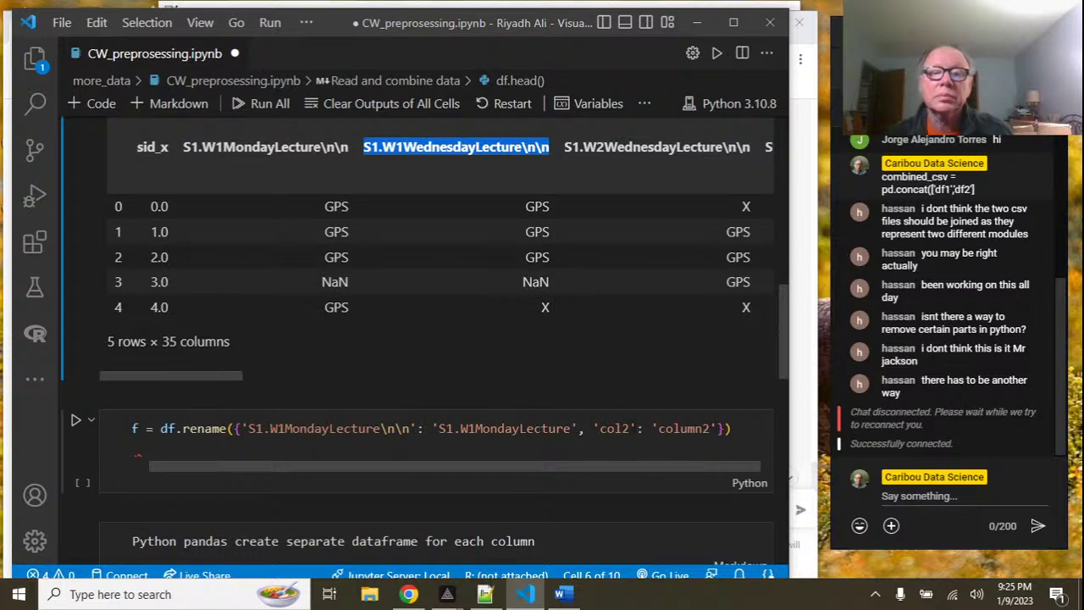
pyautogui.click(631, 428)
pyautogui.press('BackSpace')
pyautogui.press('BackSpace')
pyautogui.press('BackSpace')
pyautogui.press('BackSpace')
pyautogui.hotkey('ctrl', 'v')
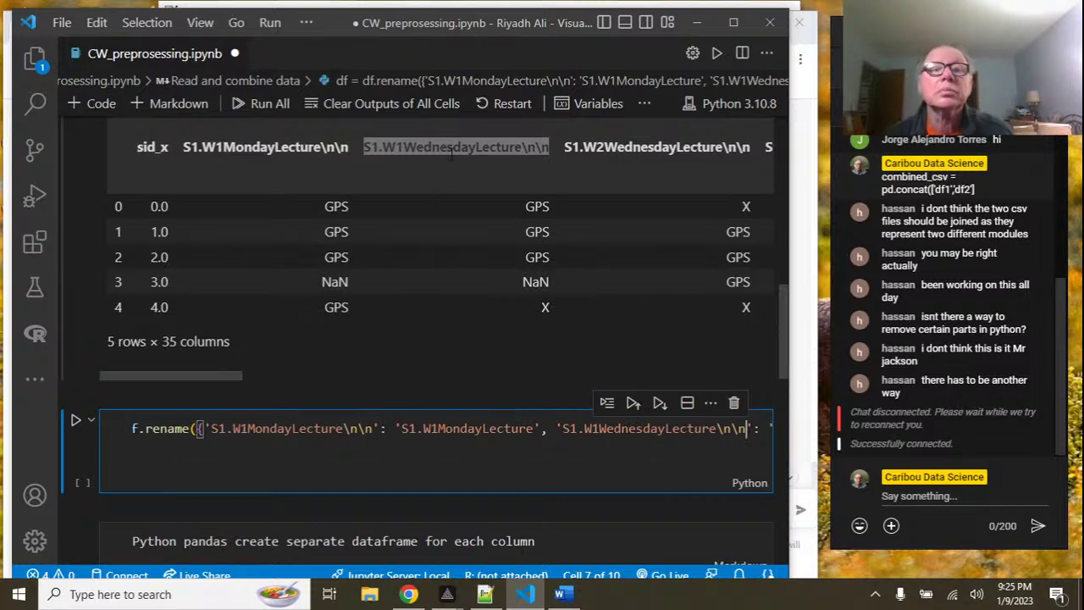
# Replace column2 in the rename line with S1.W1WednesdayLecture, copied from the header without the \n\n suffix.
pyautogui.click(471, 175)
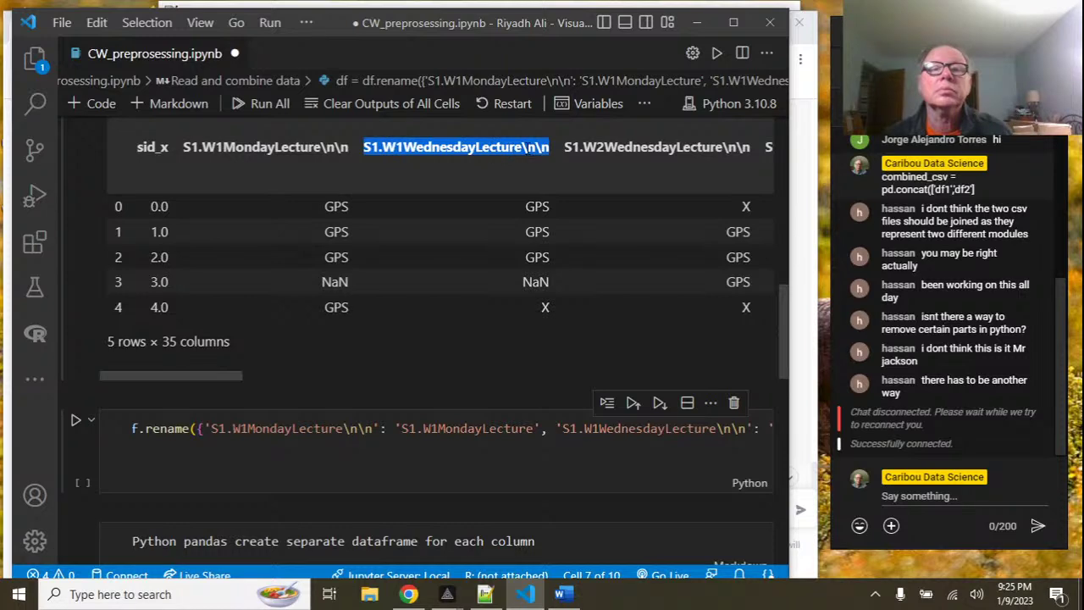
pyautogui.moveTo(521, 148); pyautogui.dragTo(365, 141)
pyautogui.hotkey('ctrl', 'c')
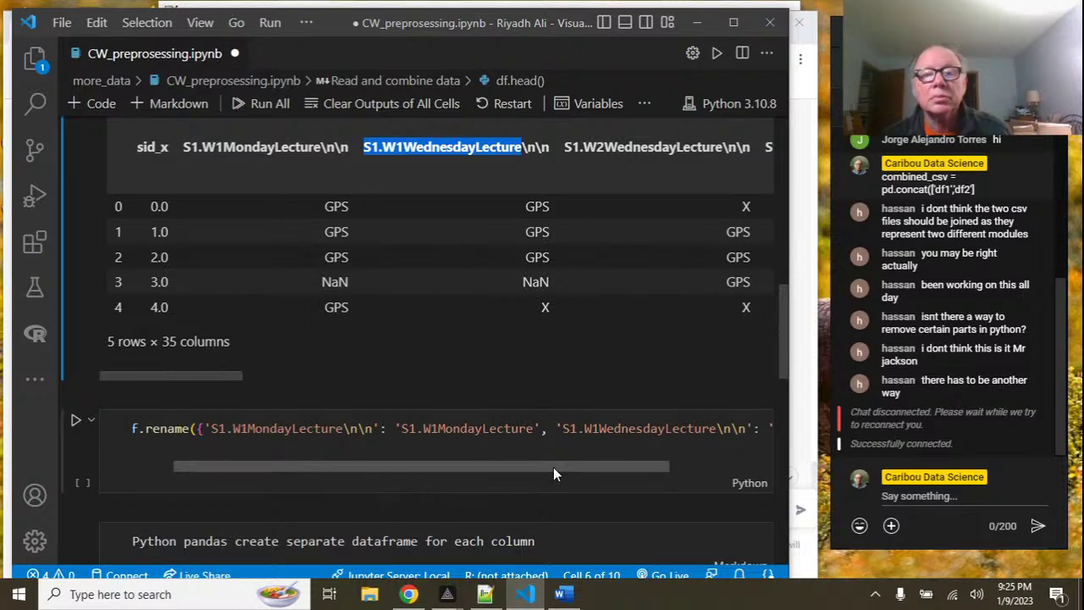
pyautogui.moveTo(553, 465); pyautogui.dragTo(683, 465)
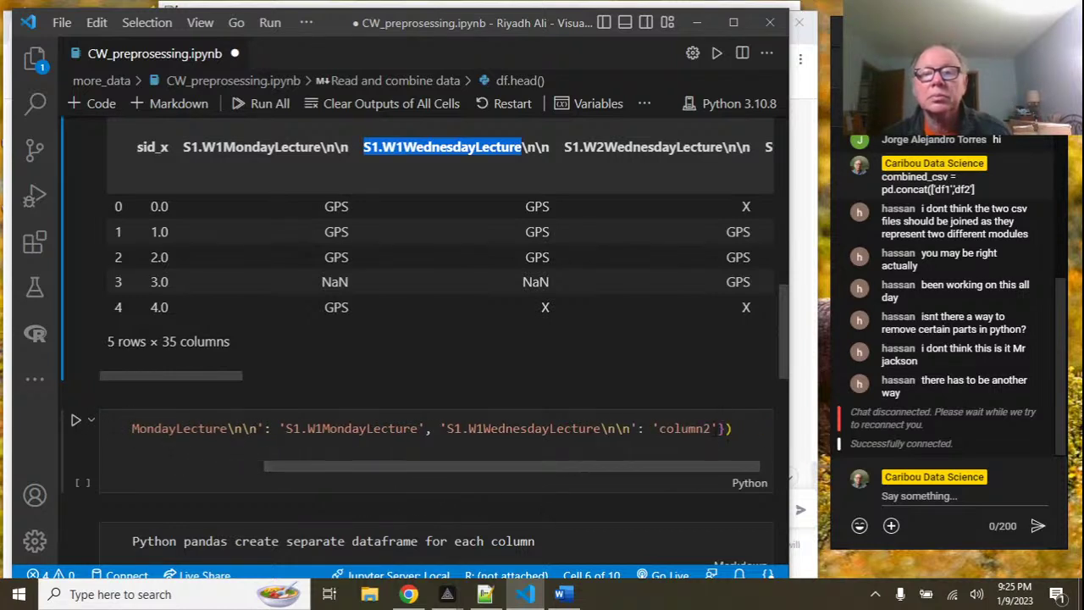
pyautogui.click(717, 429)
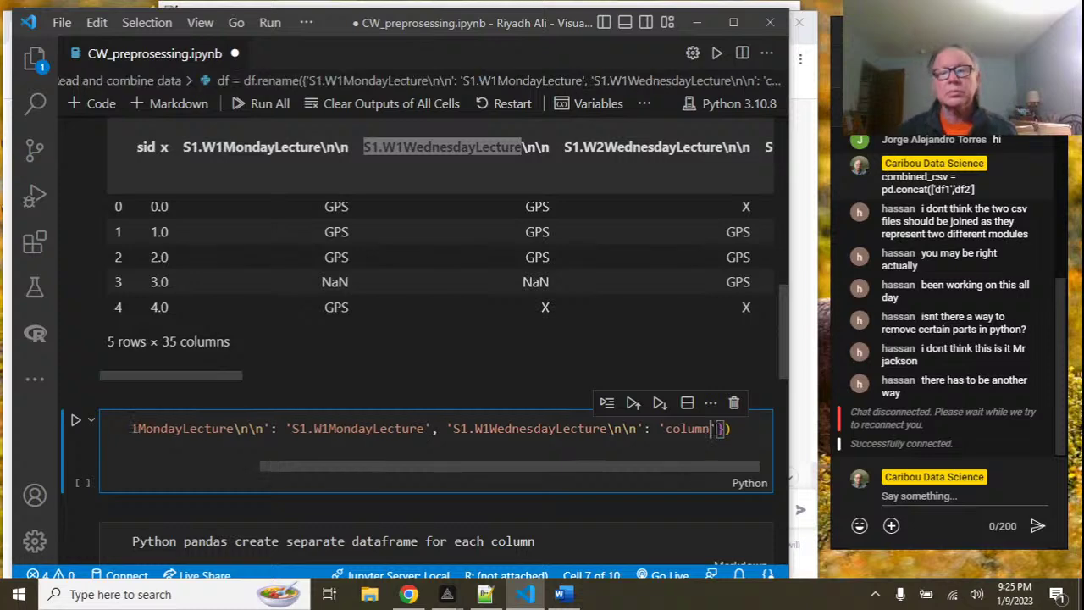
pyautogui.press('BackSpace')
pyautogui.press('BackSpace')
pyautogui.press('BackSpace')
pyautogui.press('BackSpace')
pyautogui.hotkey('ctrl', 'v')
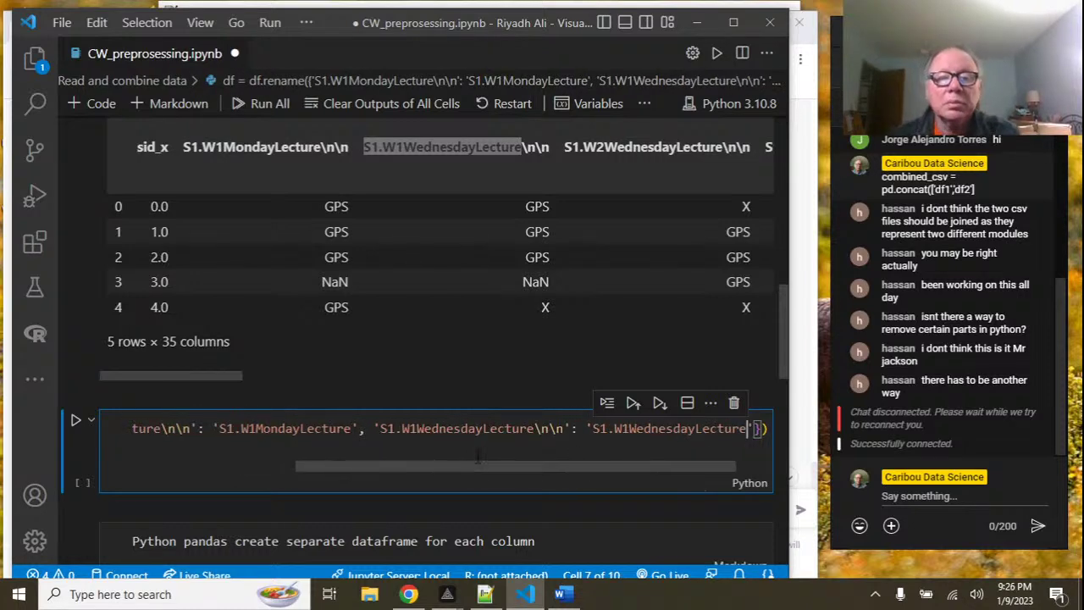
# Remove the leading space before df in the rename line and run the cell.
pyautogui.moveTo(472, 465); pyautogui.dragTo(173, 451)
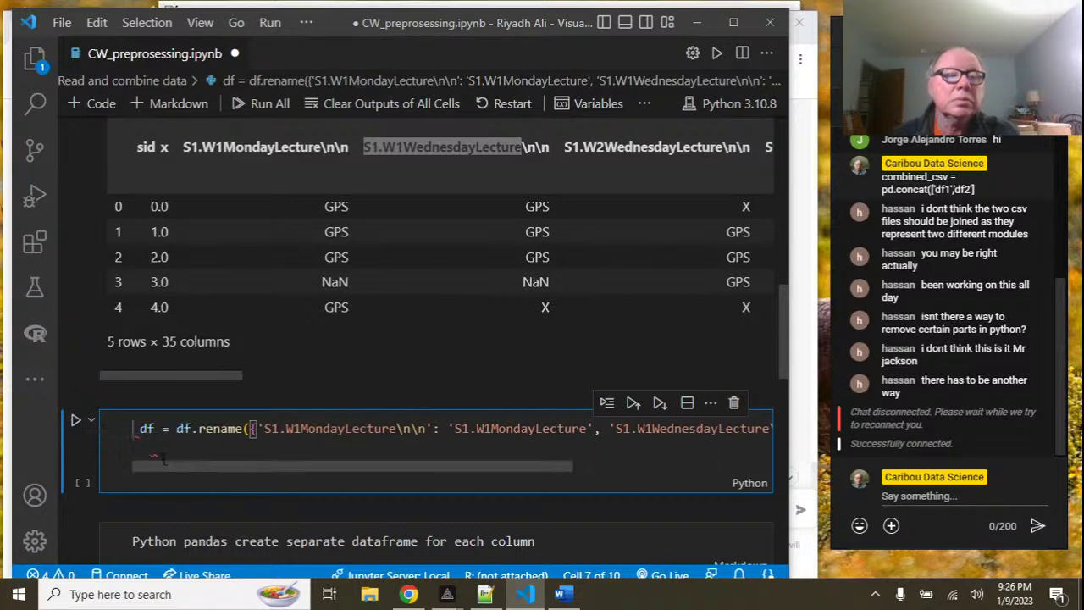
pyautogui.moveTo(137, 436)
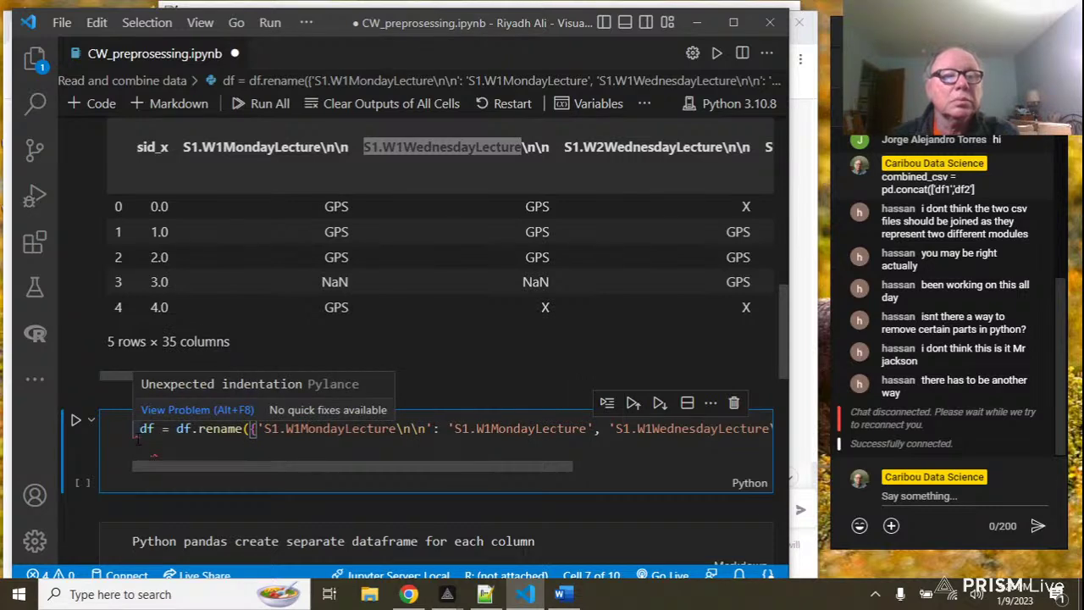
pyautogui.click(138, 429)
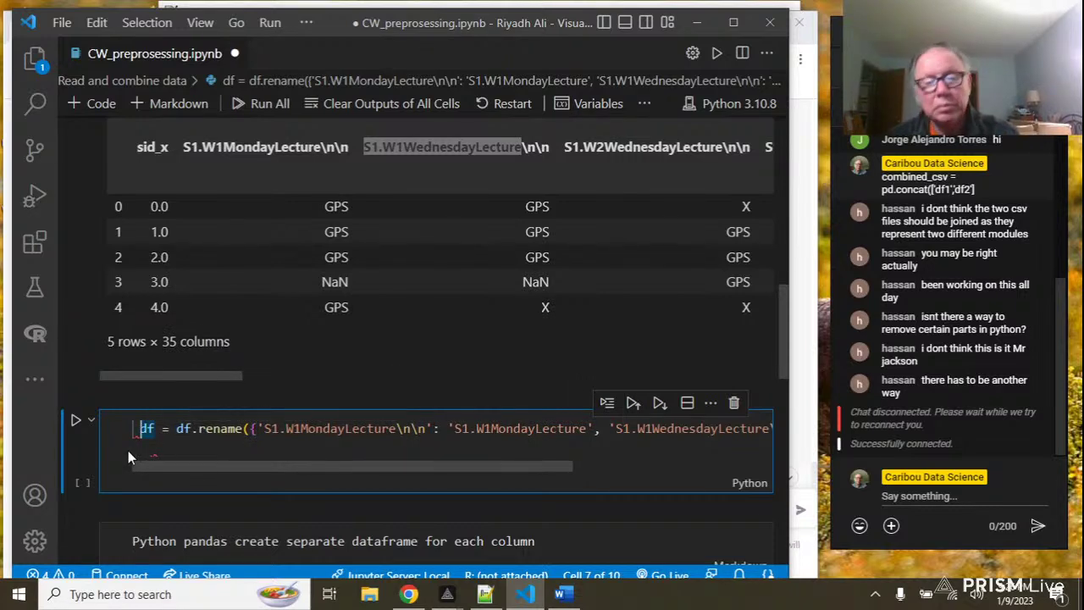
pyautogui.press('BackSpace')
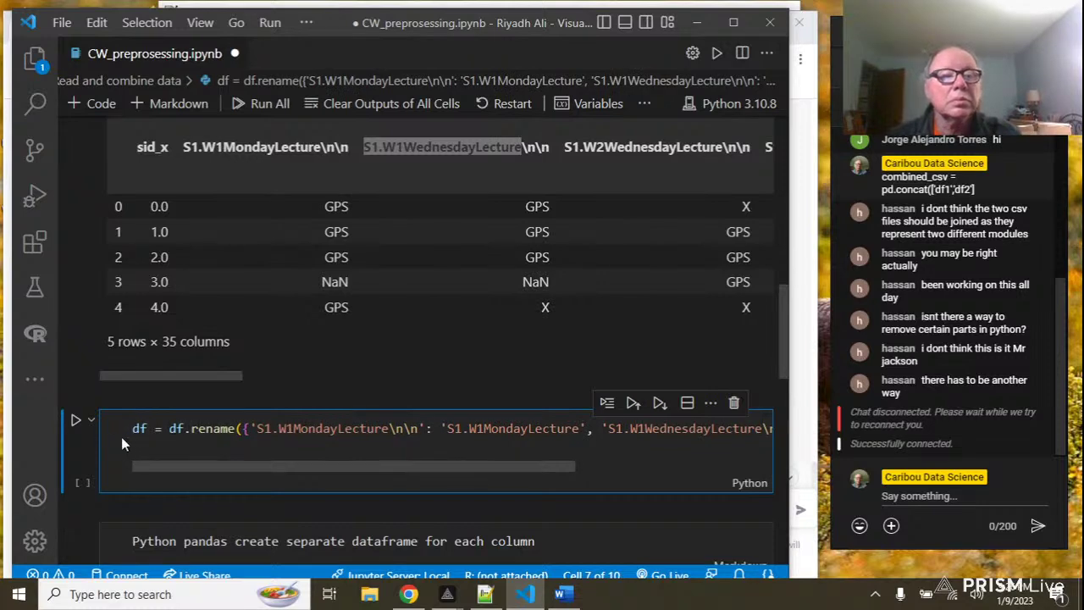
pyautogui.click(75, 420)
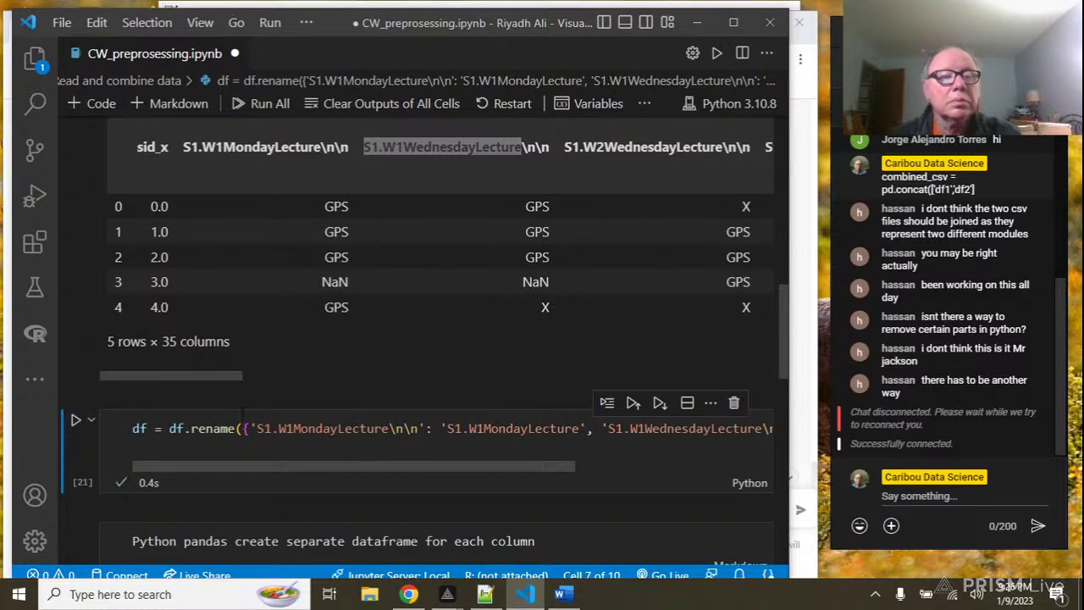
# Add a code cell below the rename cell containing df.head() and run it.
pyautogui.scroll(-3, 236, 412)
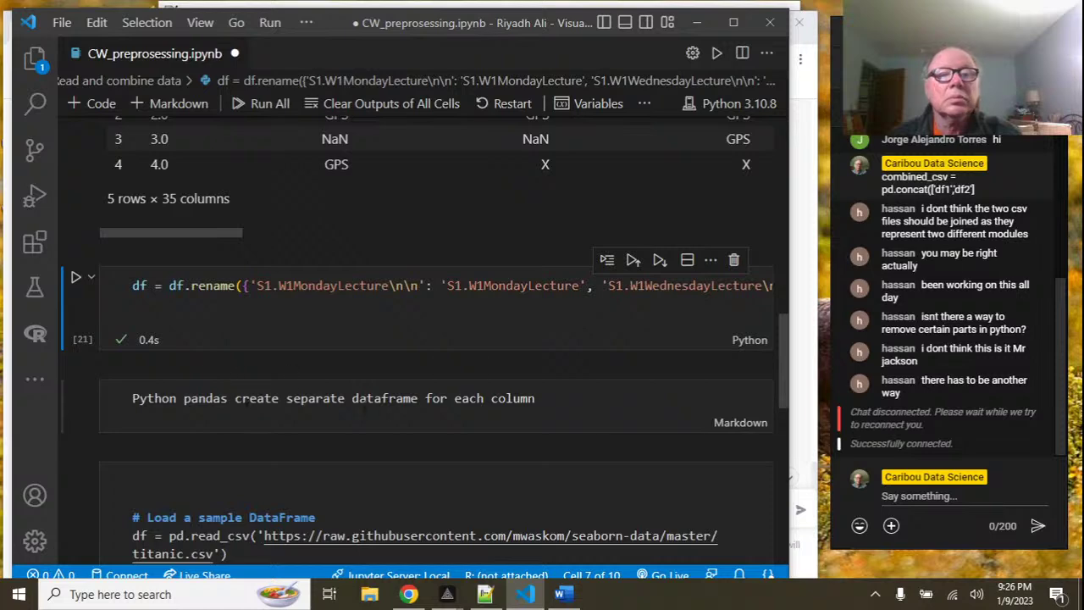
pyautogui.click(379, 358)
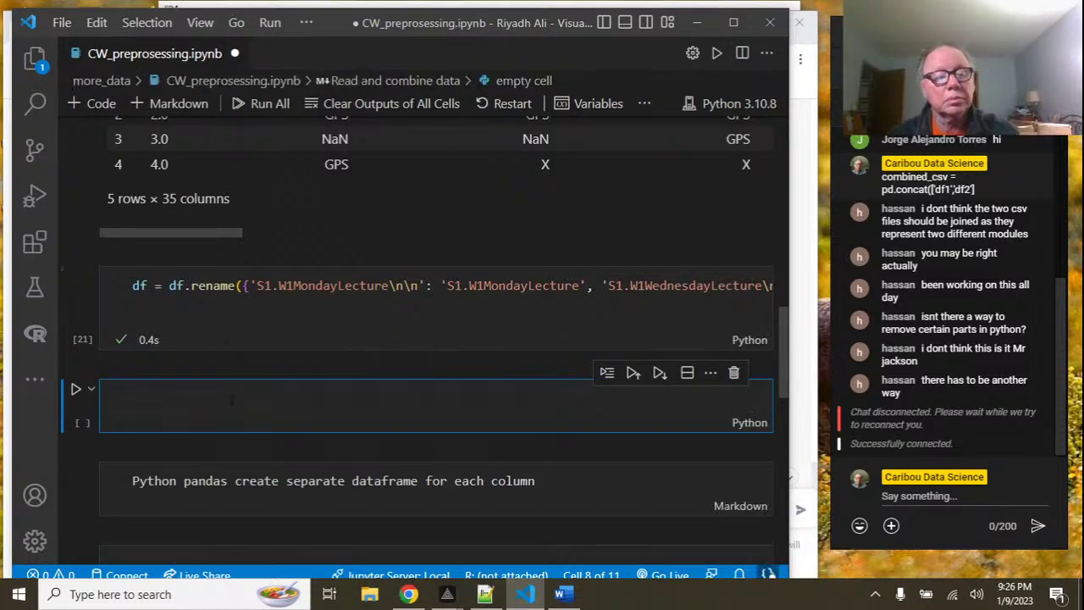
pyautogui.write('df.head()')
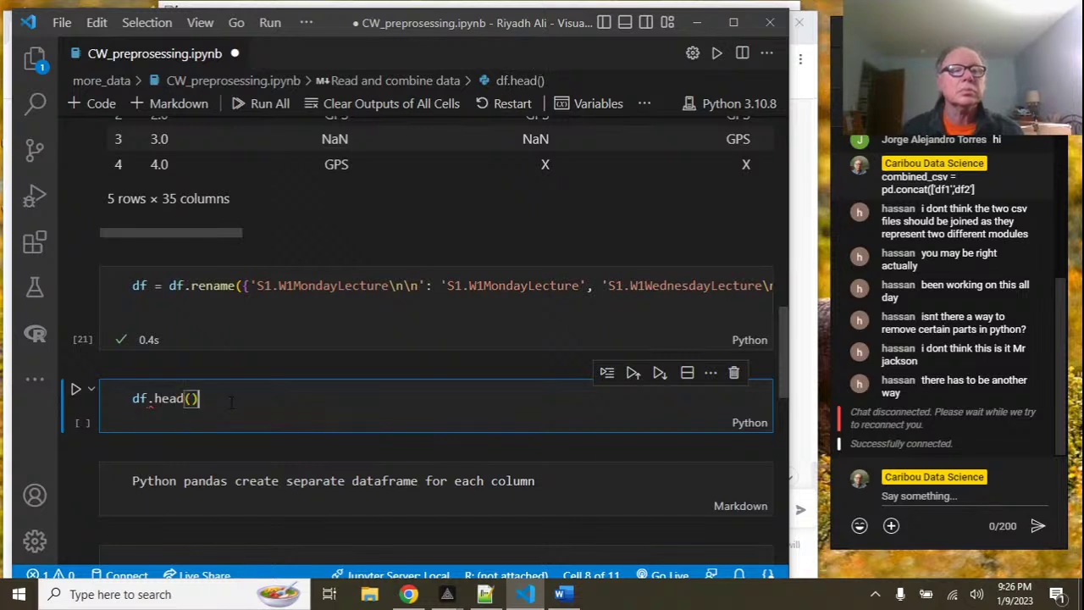
pyautogui.click(76, 390)
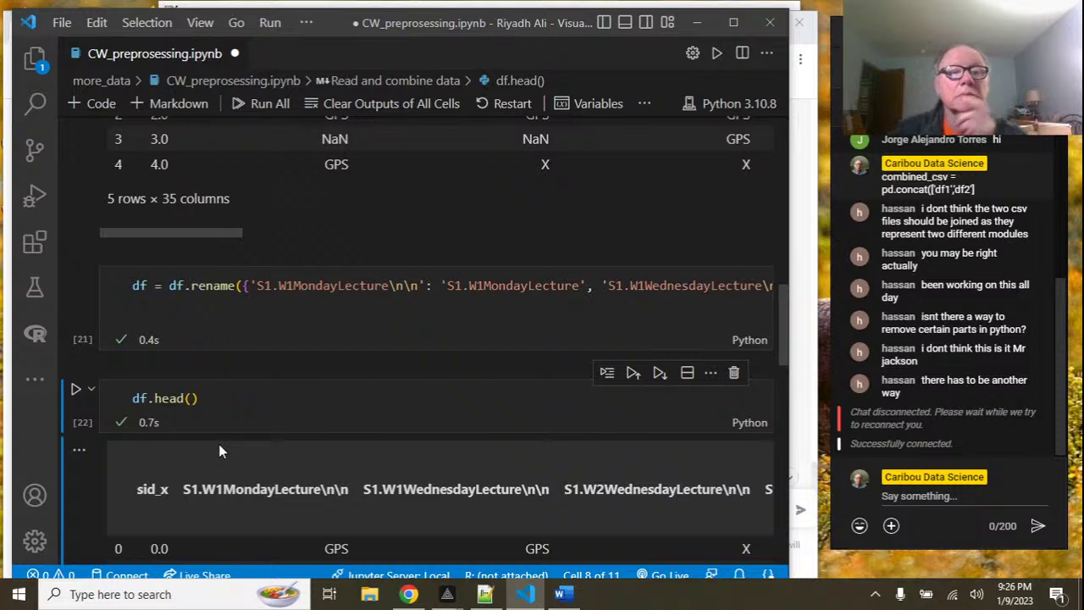
# Escape both backslashes in the S1.W1MondayLecture key so it ends in \\n\\n, and rerun the rename and df.head() cells.
pyautogui.click(392, 286)
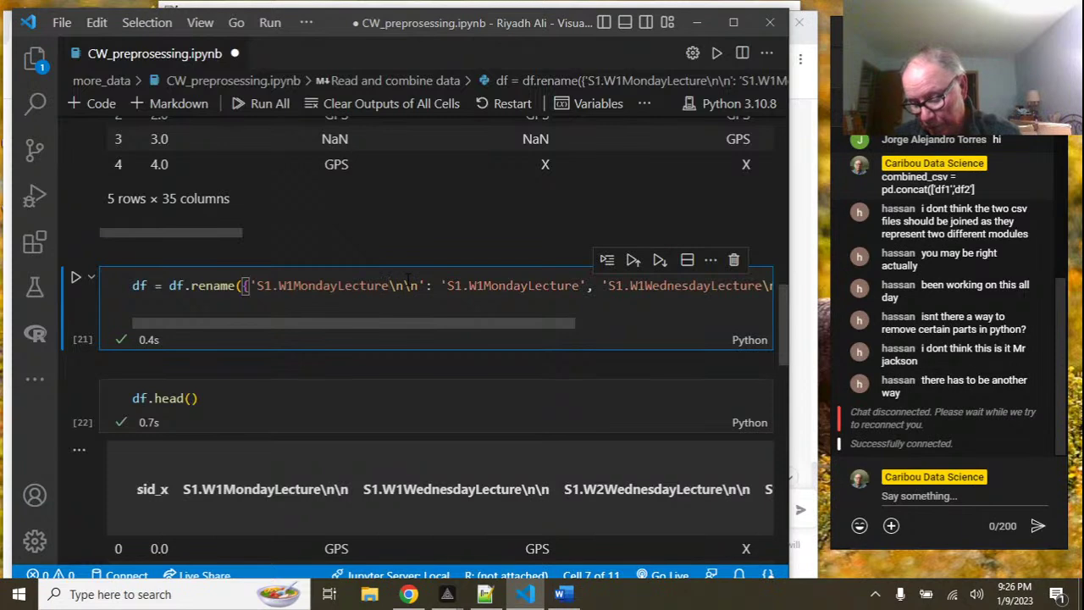
pyautogui.write('\\')
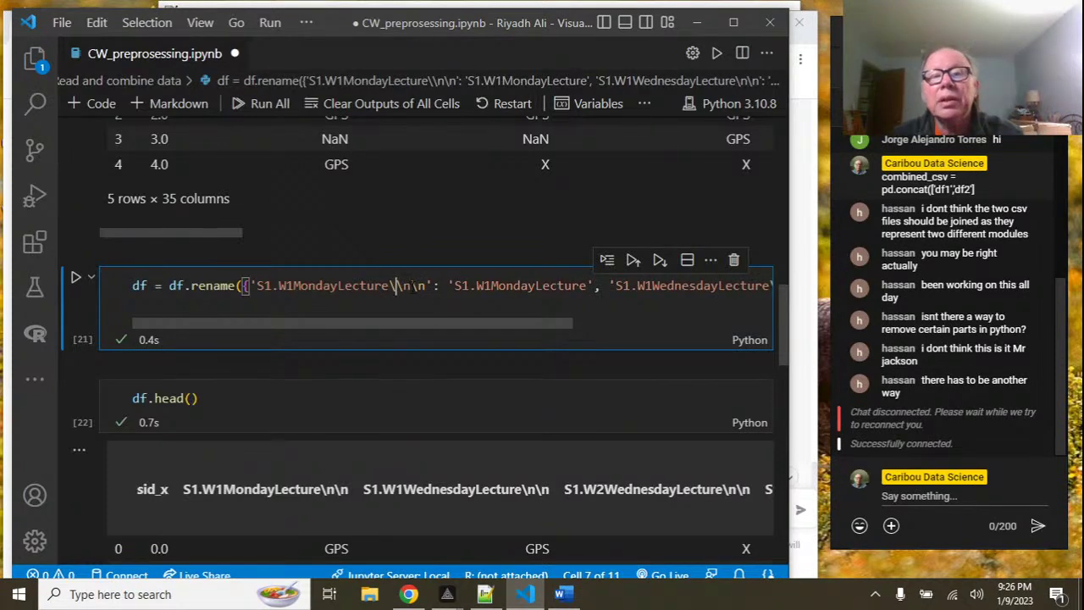
pyautogui.click(413, 286)
pyautogui.write('\\')
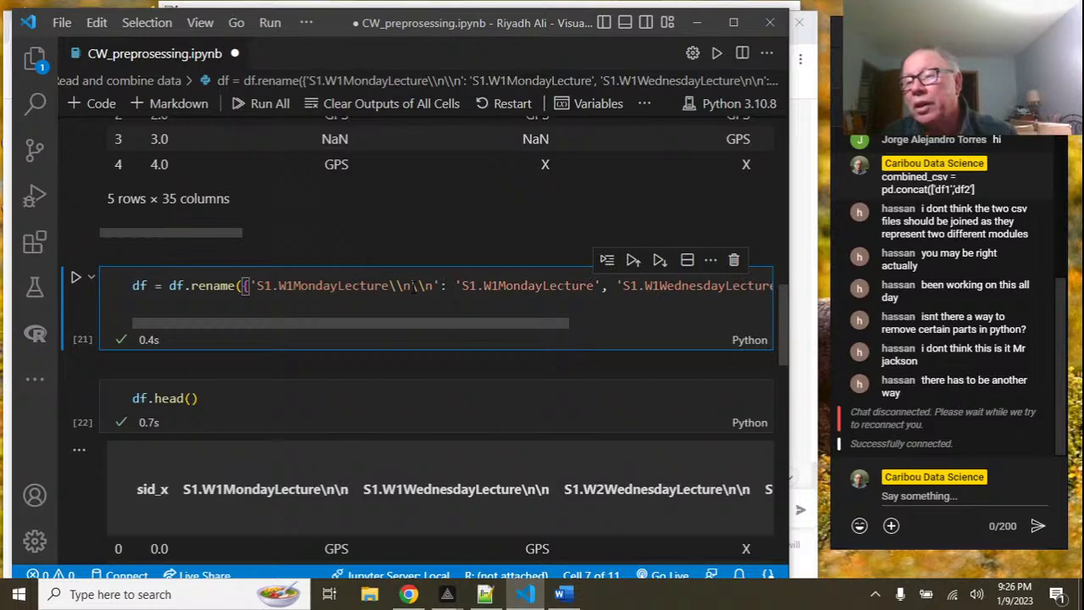
pyautogui.click(76, 282)
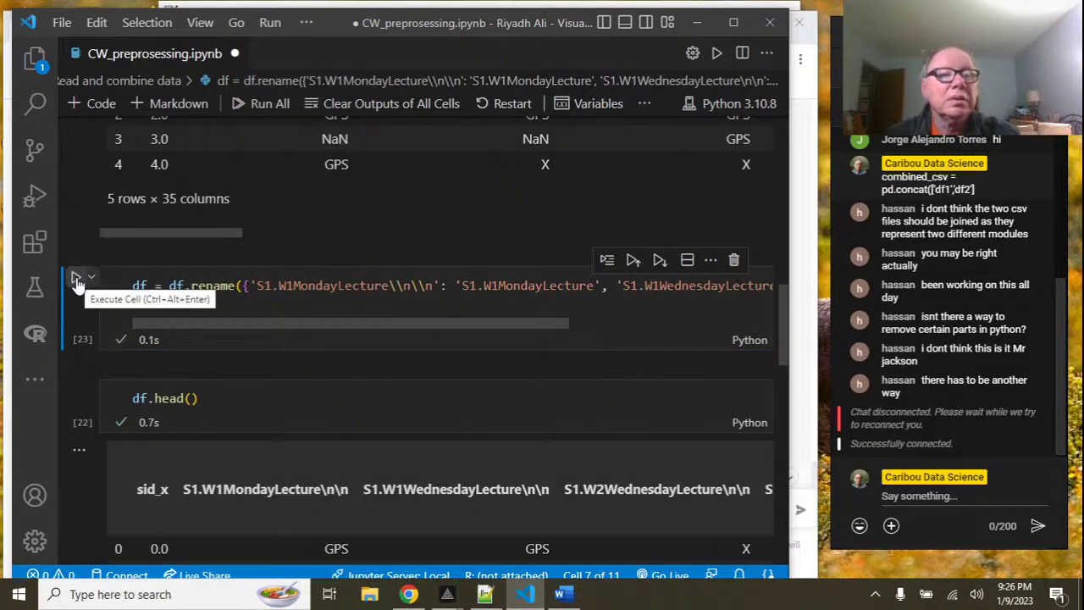
pyautogui.click(75, 394)
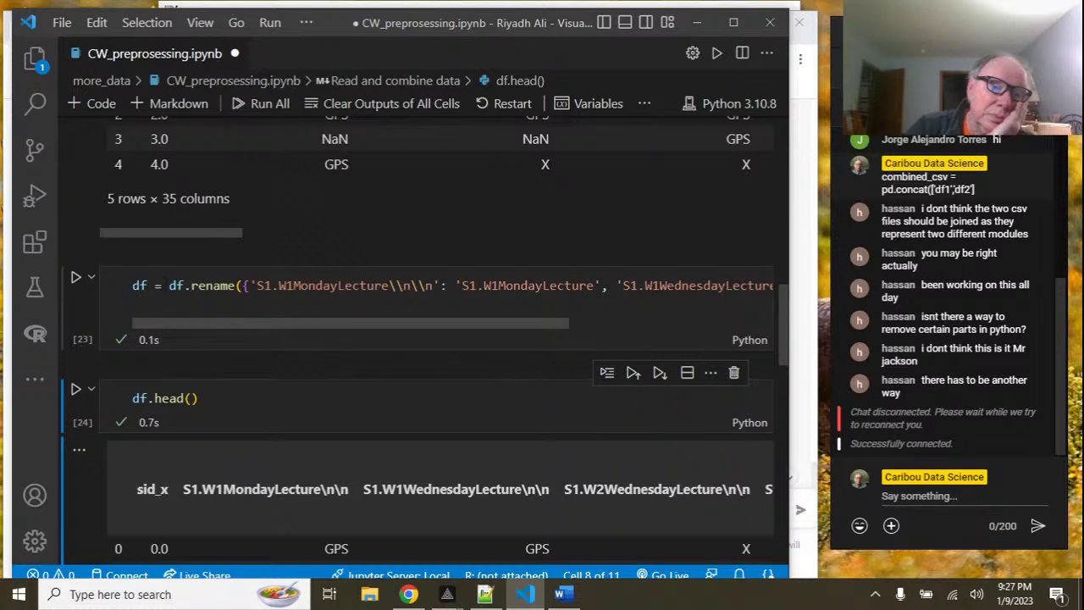
# Copy the df.rename call from the rename cell and switch to the ChatGPT conversation in Chrome.
pyautogui.moveTo(133, 285); pyautogui.dragTo(760, 287)
pyautogui.hotkey('ctrl', 'c')
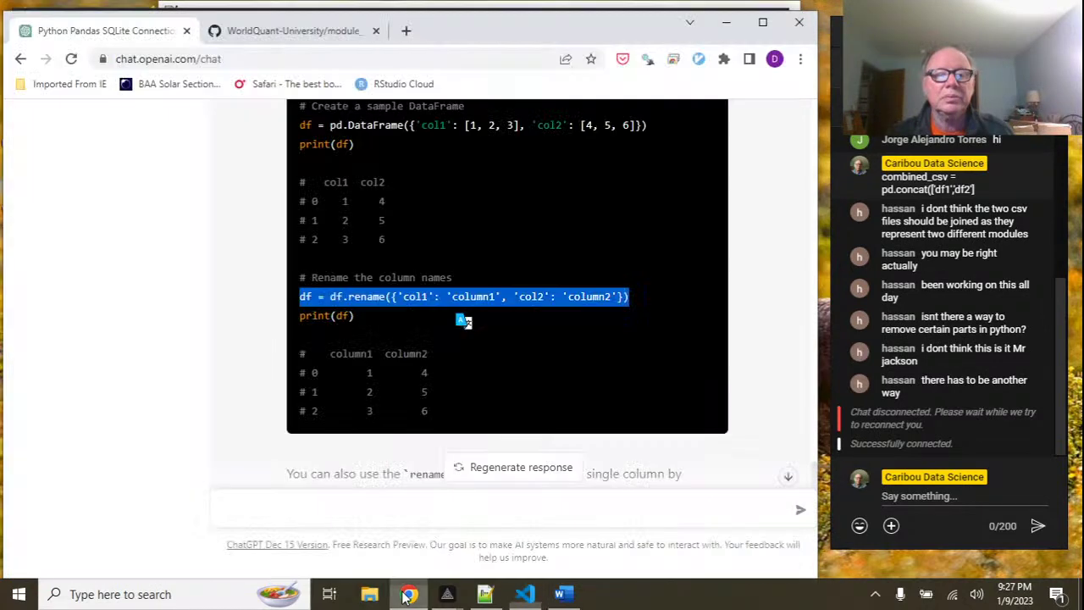
pyautogui.click(409, 594)
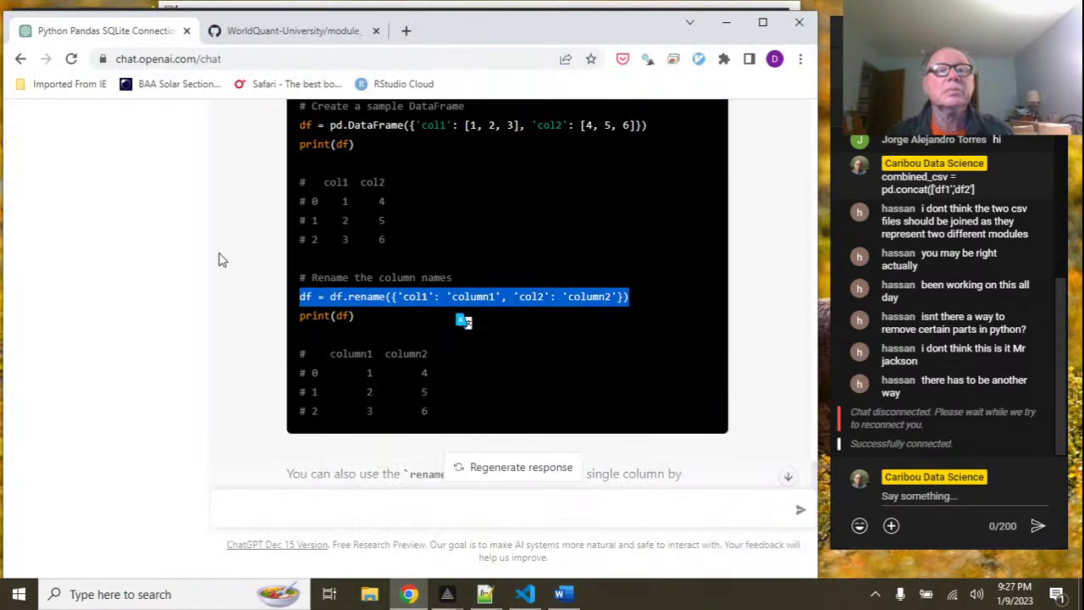
pyautogui.scroll(-2, 288, 339)
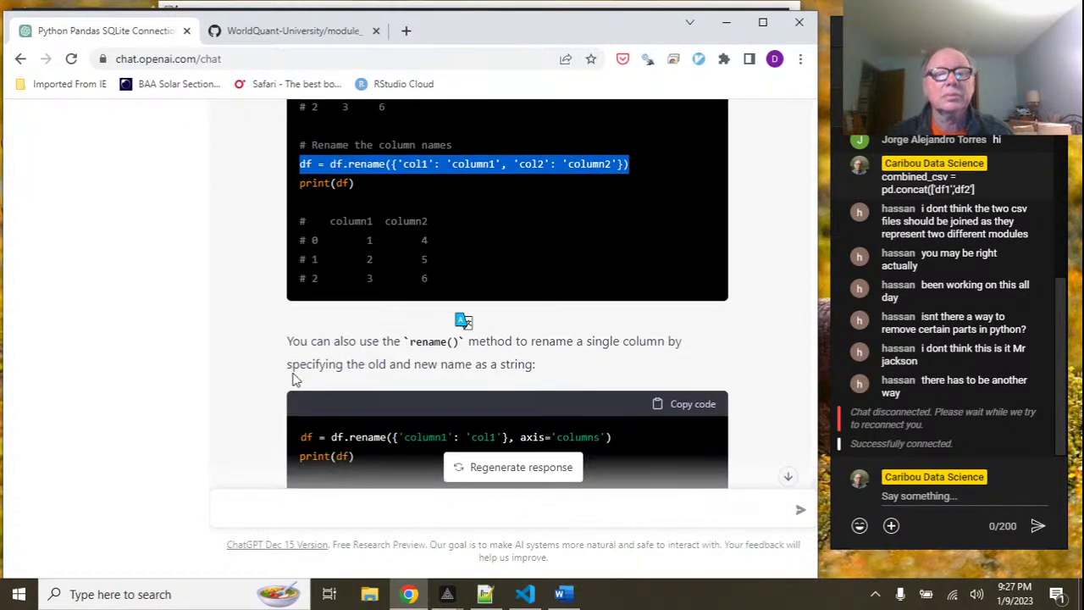
pyautogui.scroll(-3, 294, 381)
# Ask ChatGPT "How can I remove the \n\n from the column names", with the copied df.rename call added after the question.
pyautogui.click(286, 507)
pyautogui.write('How')
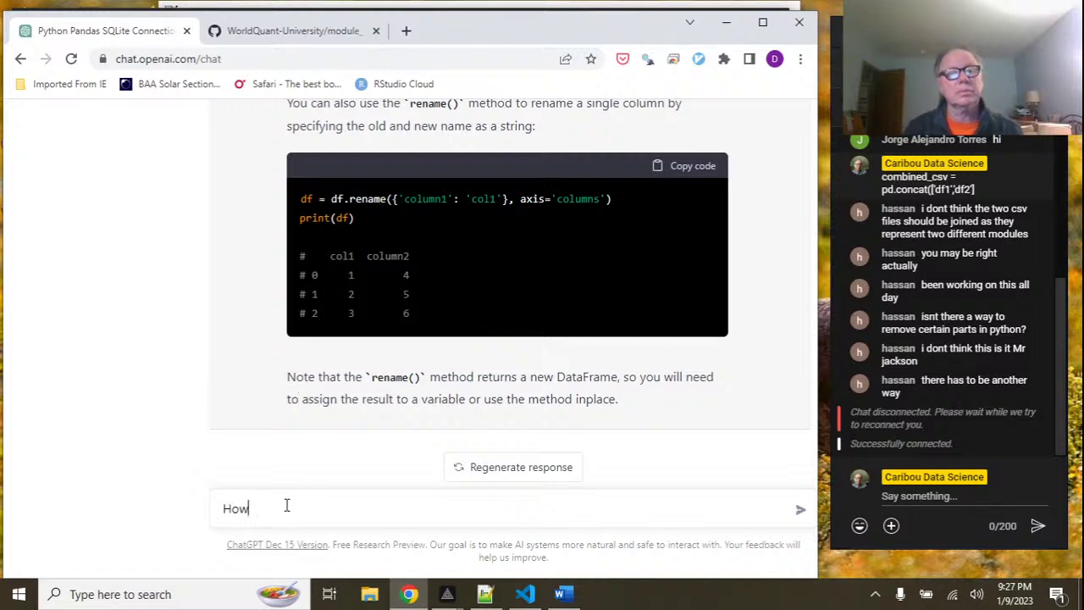
pyautogui.write(' can iI rem')
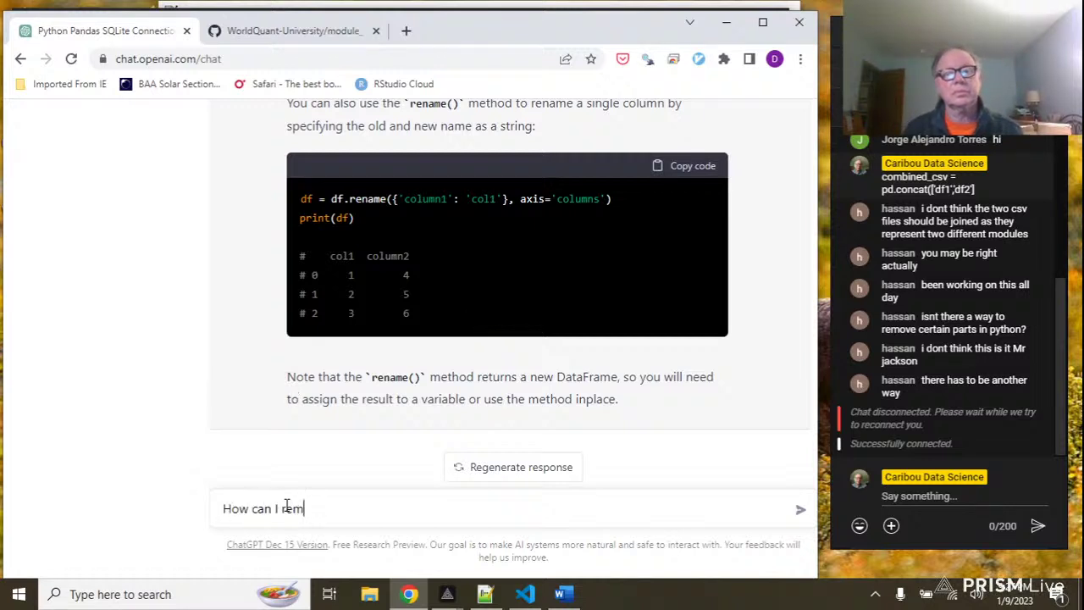
pyautogui.write('ove the "\\n\\')
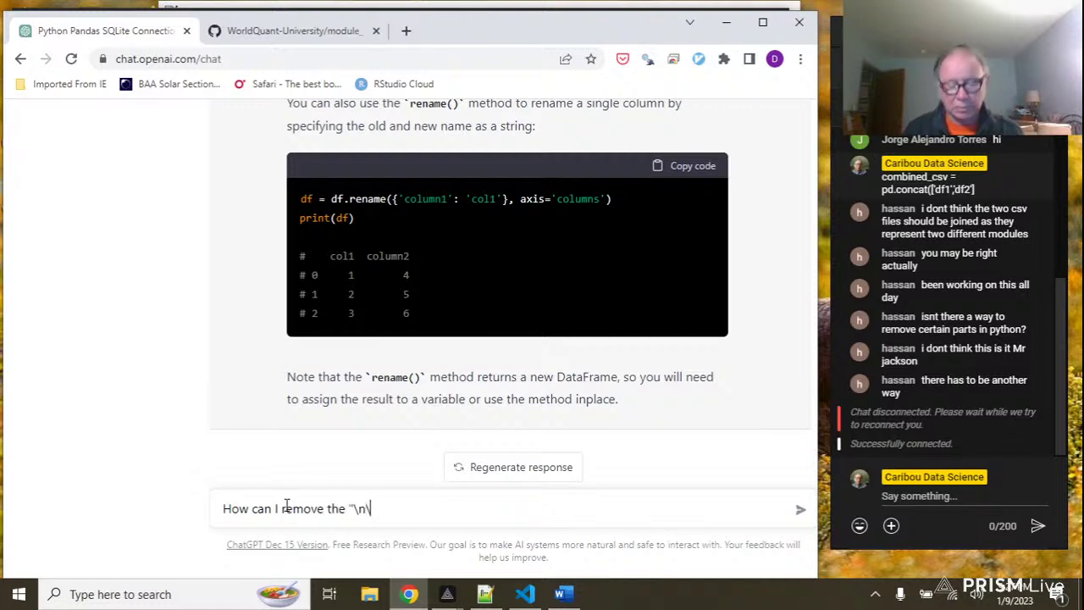
pyautogui.write('N')
pyautogui.press('BackSpace')
pyautogui.write('n')
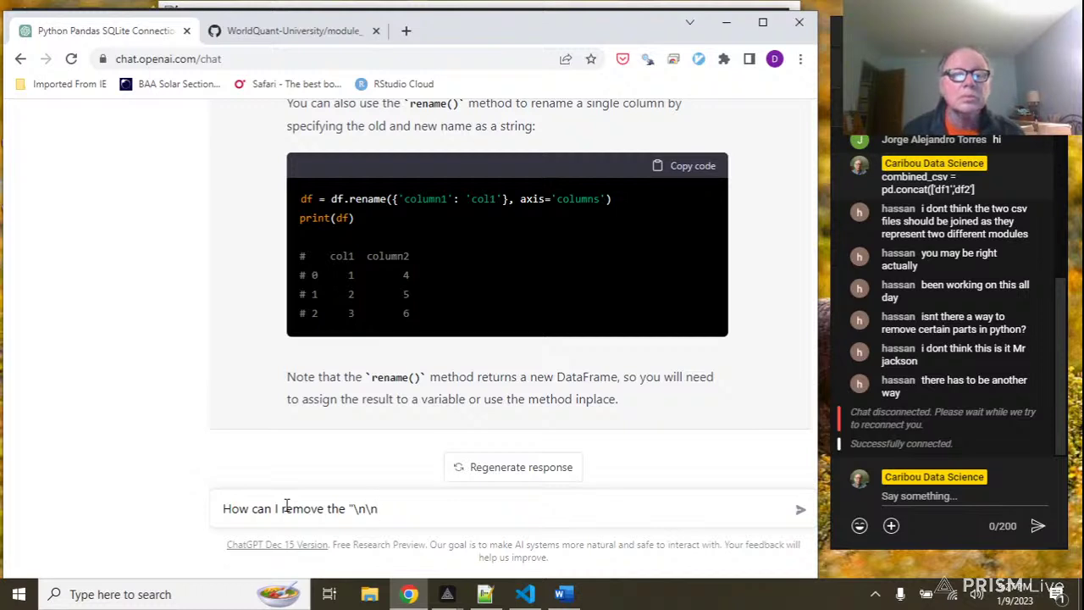
pyautogui.hotkey('shift', 'Return')
pyautogui.press('BackSpace')
pyautogui.write('f')
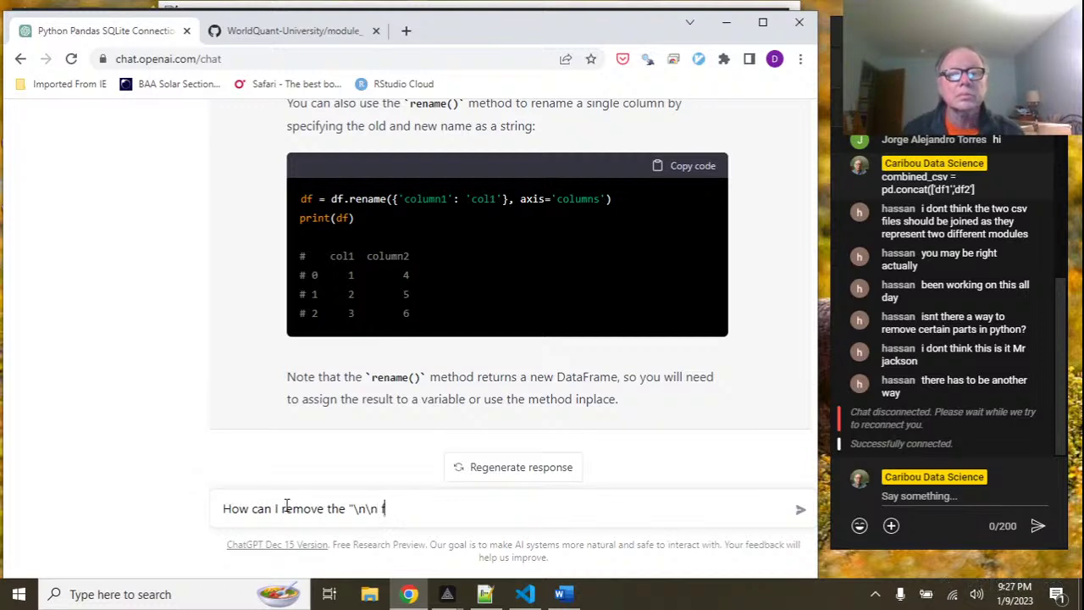
pyautogui.write('rom the ocl')
pyautogui.press('BackSpace')
pyautogui.press('BackSpace')
pyautogui.press('BackSpace')
pyautogui.write('colym')
pyautogui.press('BackSpace')
pyautogui.press('BackSpace')
pyautogui.write('um')
pyautogui.write('names')
pyautogui.hotkey('ctrl', 'v')
pyautogui.press('Return')
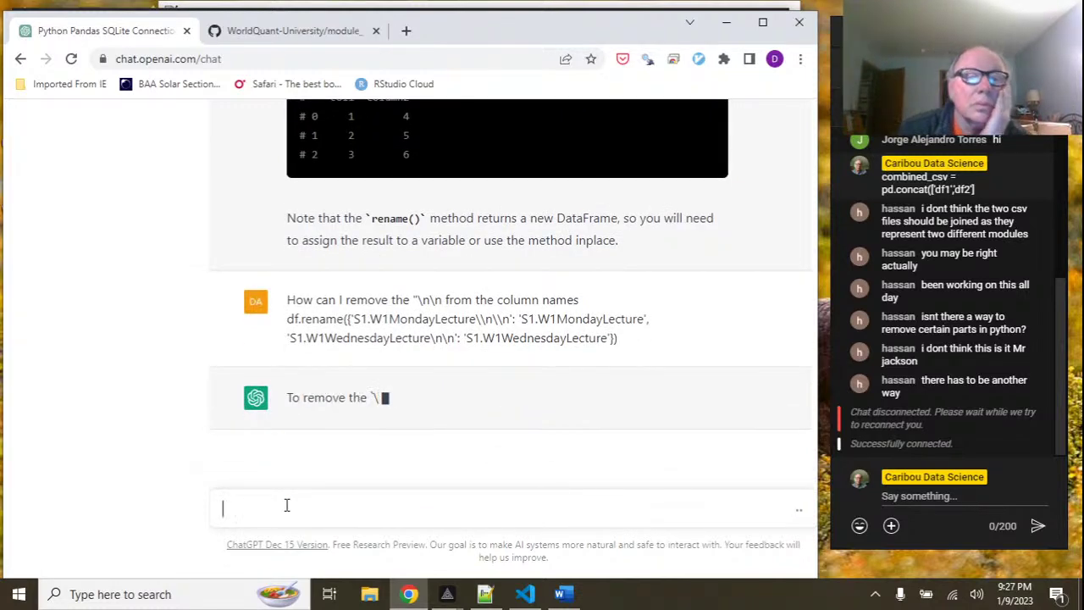
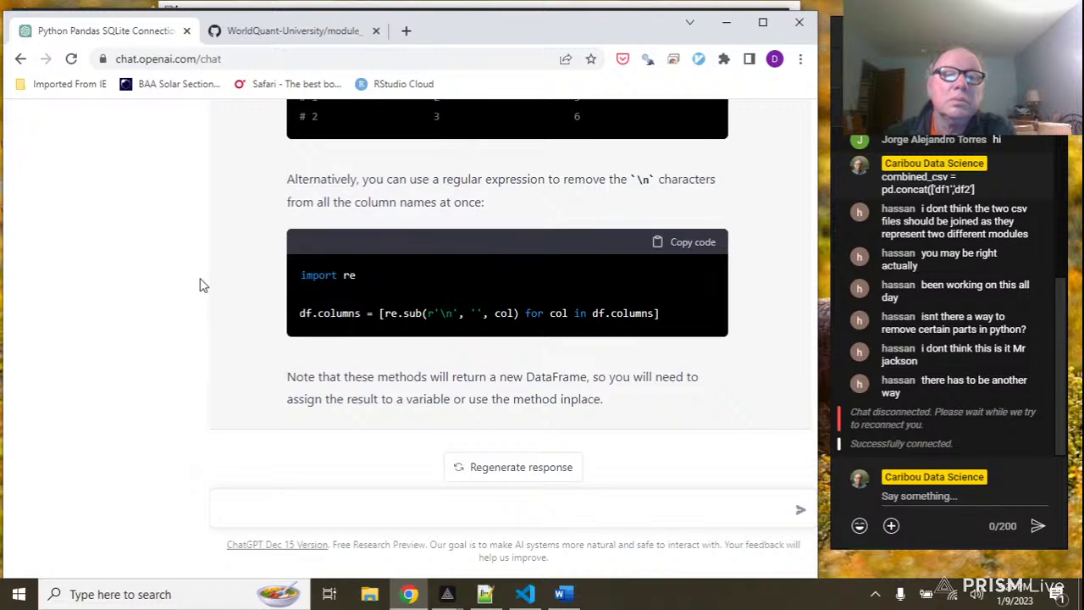
# Copy the line df.columns = df.columns.str.replace('\n', '') from ChatGPT's first code example.
pyautogui.scroll(3, 334, 267)
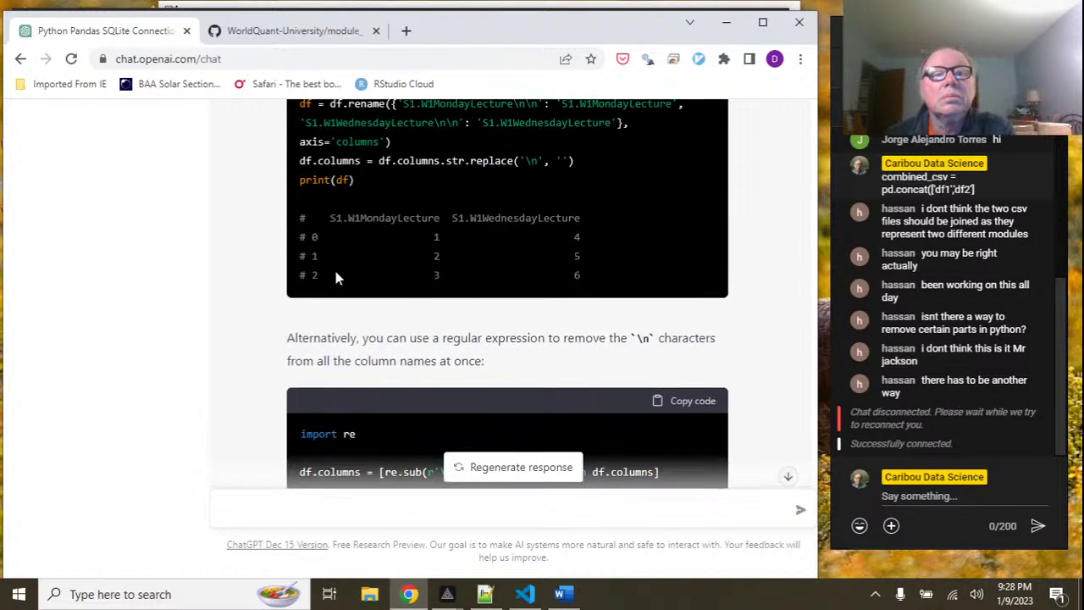
pyautogui.scroll(3, 508, 292)
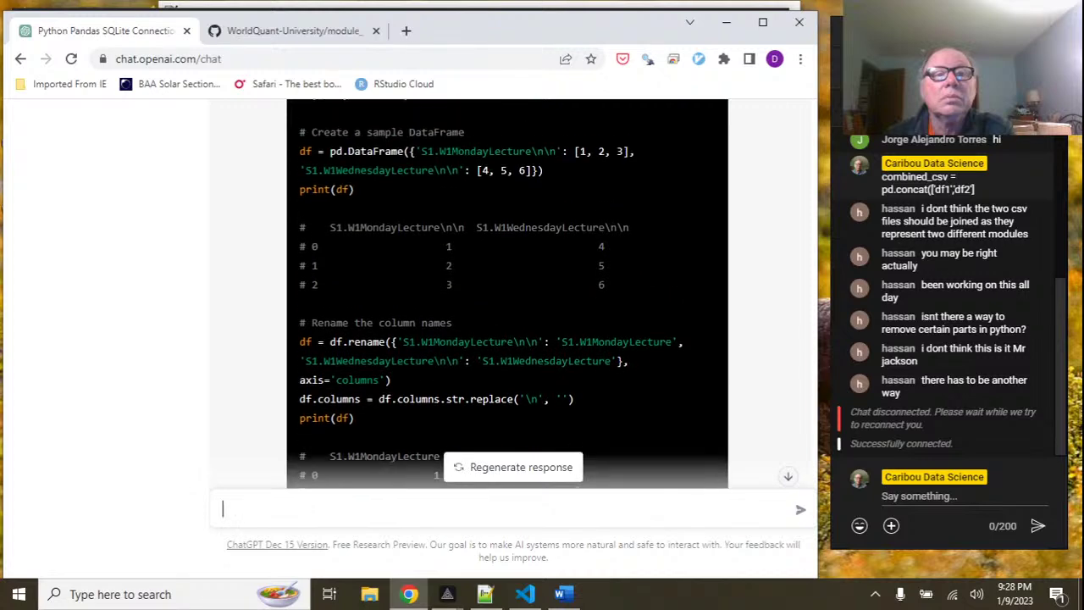
pyautogui.scroll(-2, 343, 275)
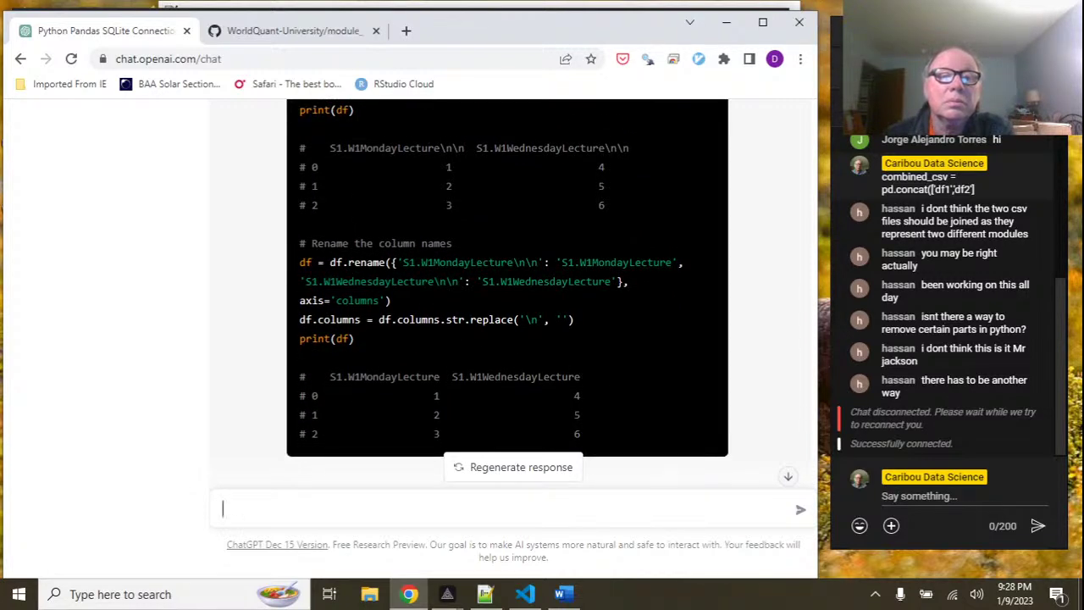
pyautogui.moveTo(576, 321); pyautogui.dragTo(301, 325)
pyautogui.hotkey('ctrl', 'c')
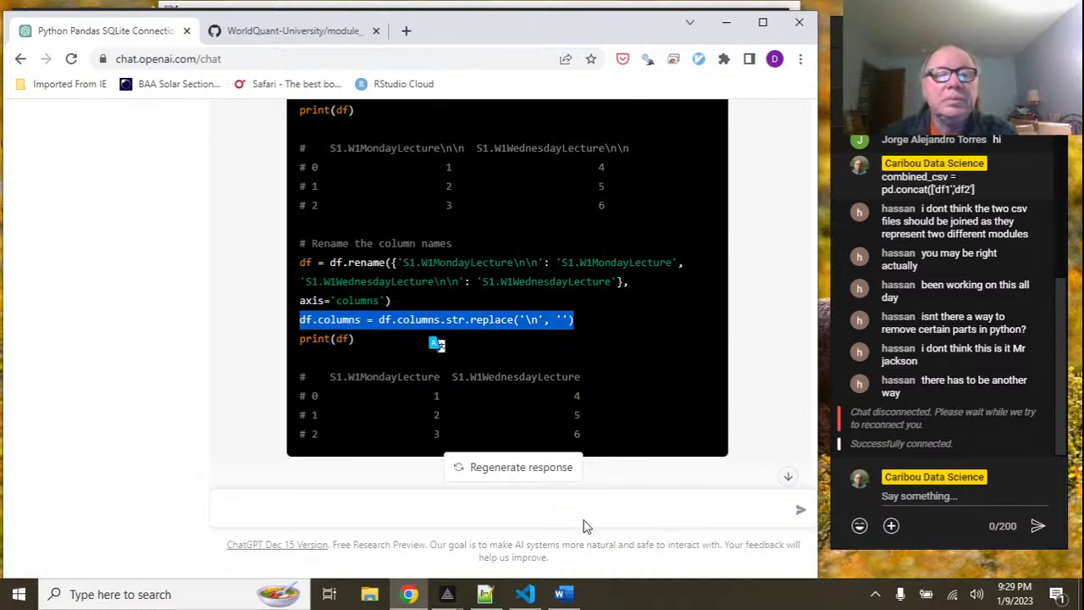
# In the VS Code notebook, replace the entire df.rename line with the copied df.columns = df.columns.str.replace('\n', '').
pyautogui.click(526, 593)
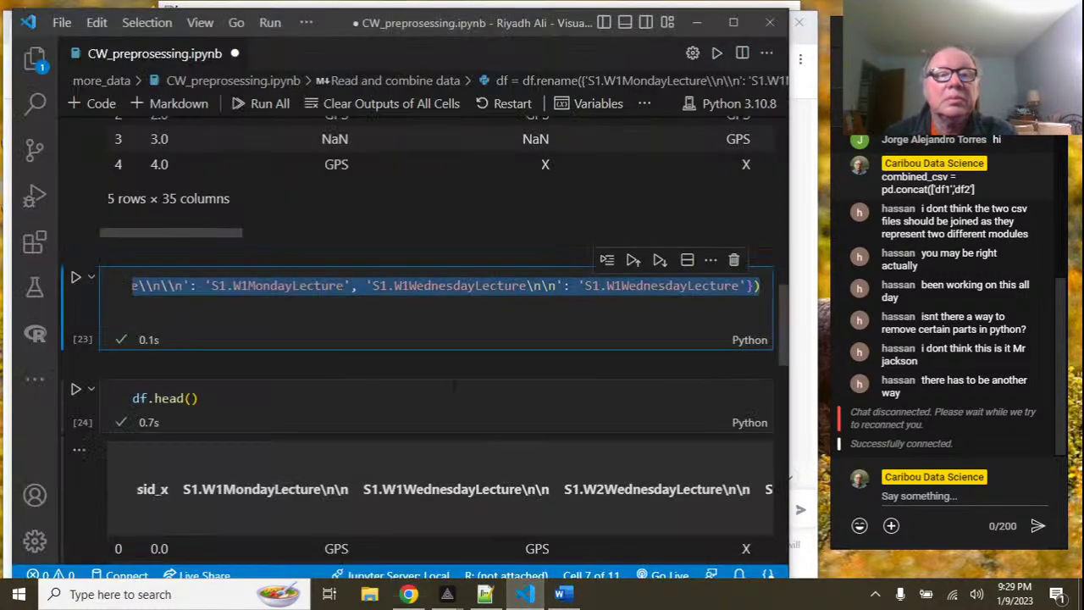
pyautogui.press('BackSpace')
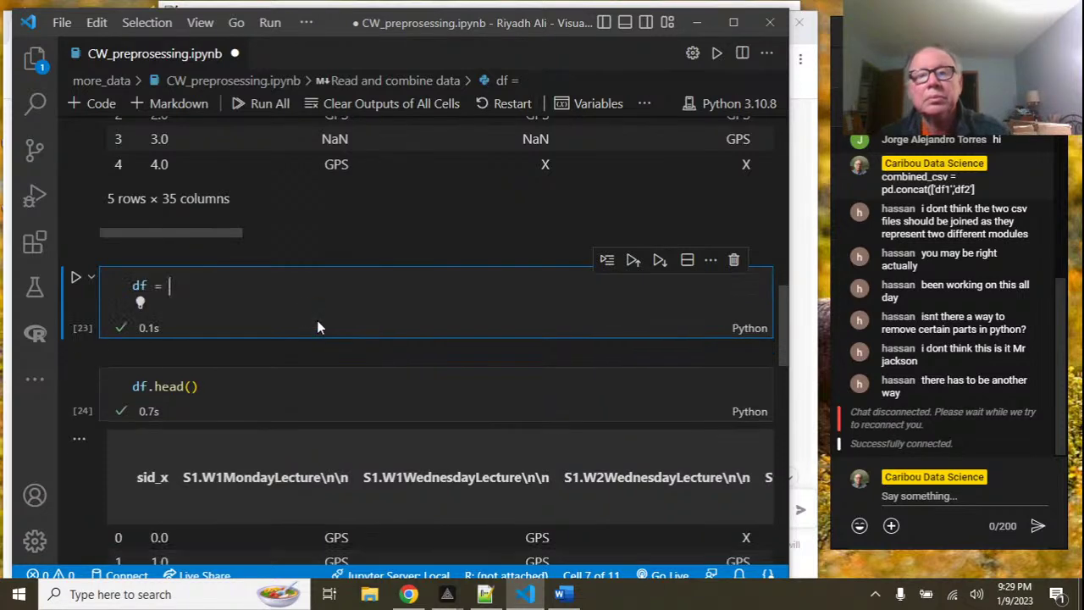
pyautogui.press('BackSpace')
pyautogui.press('BackSpace')
pyautogui.press('BackSpace')
pyautogui.press('BackSpace')
pyautogui.press('BackSpace')
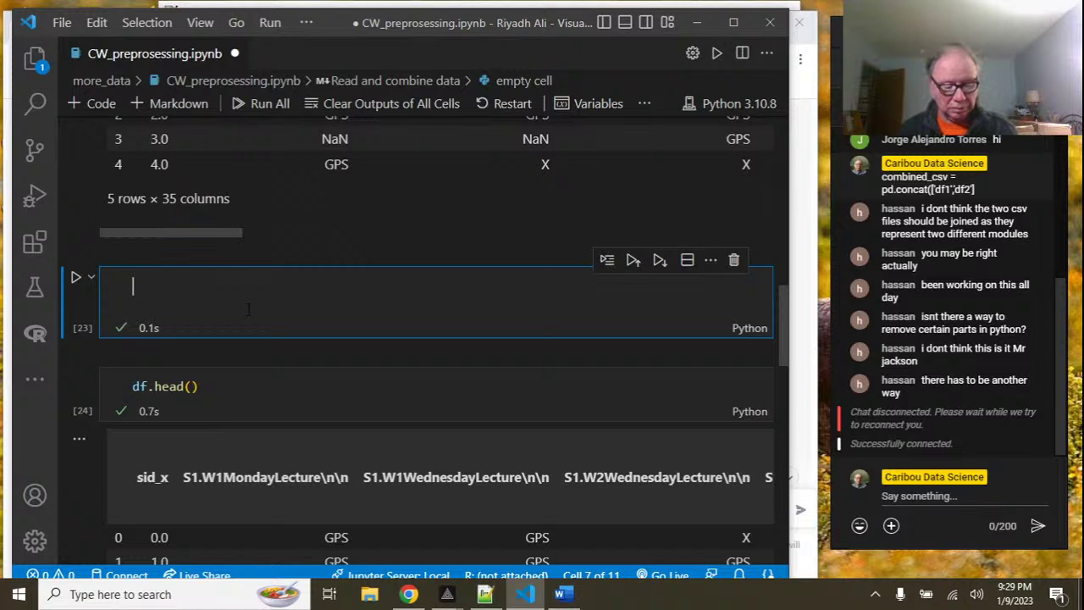
pyautogui.hotkey('ctrl', 'v')
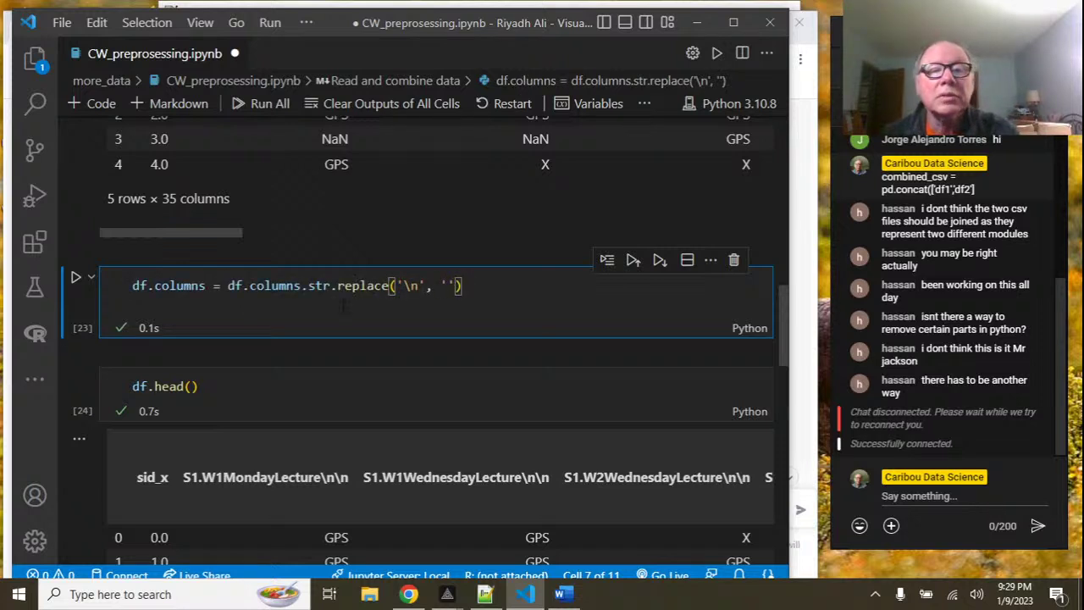
# Run the df.columns replacement cell and the df.head() cell below it, and check the column names across the output.
pyautogui.click(75, 278)
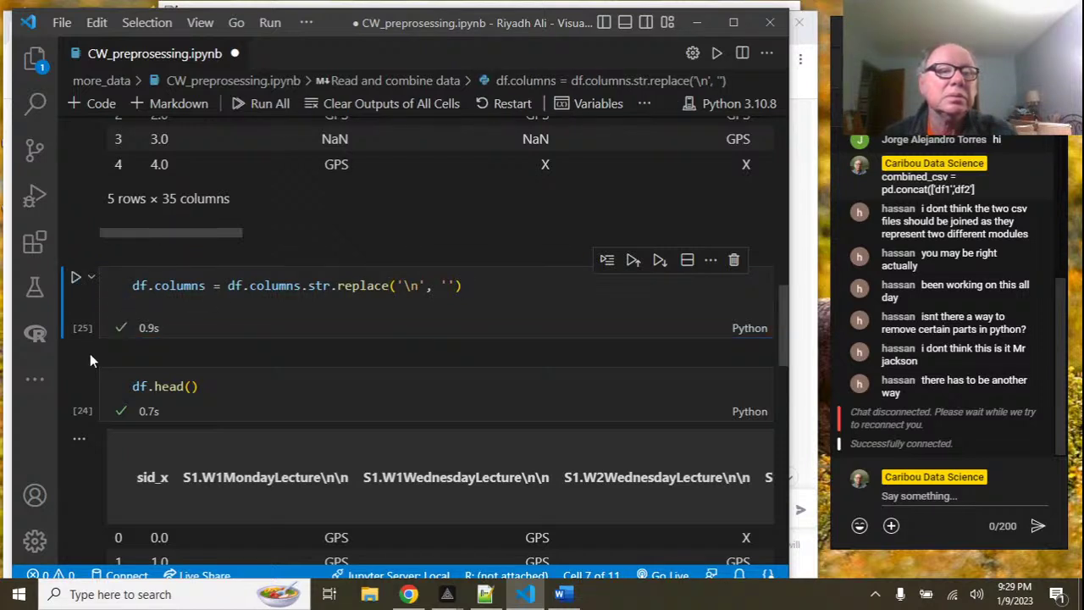
pyautogui.click(77, 380)
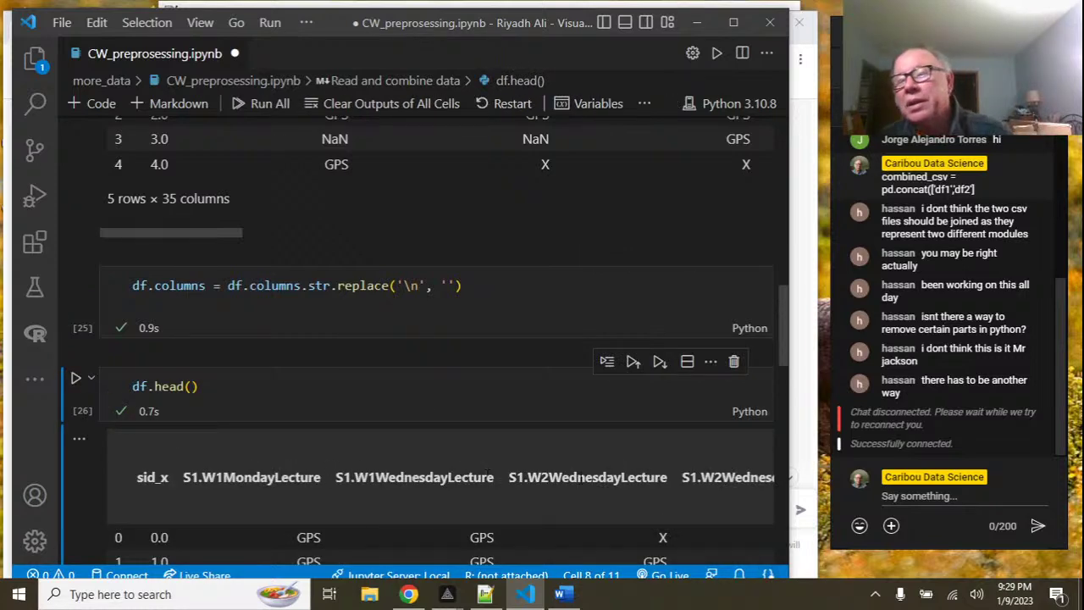
pyautogui.scroll(-5, 649, 406)
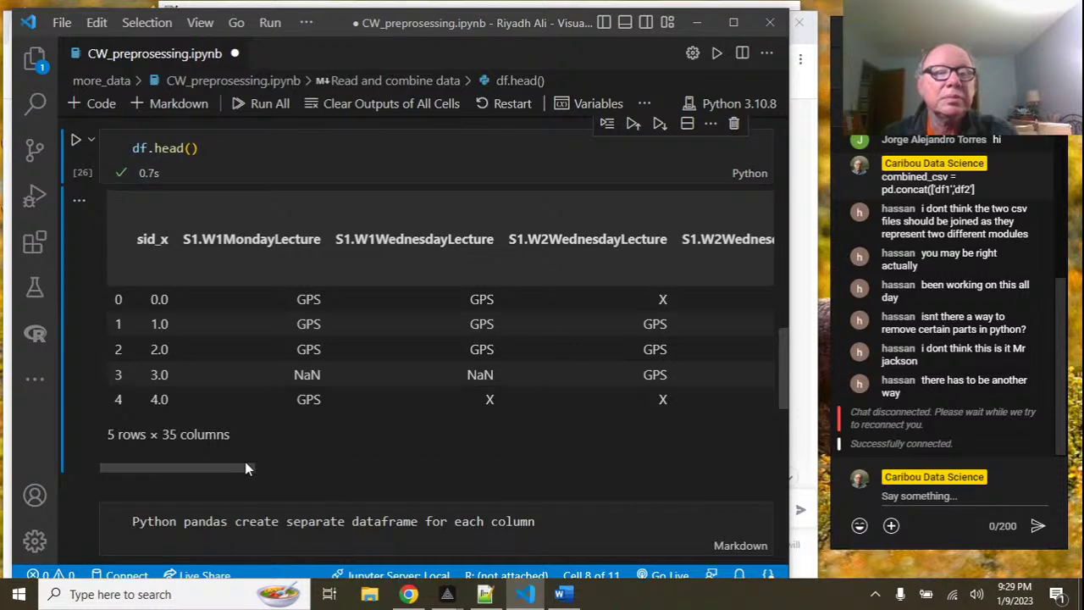
pyautogui.moveTo(254, 468); pyautogui.dragTo(314, 471)
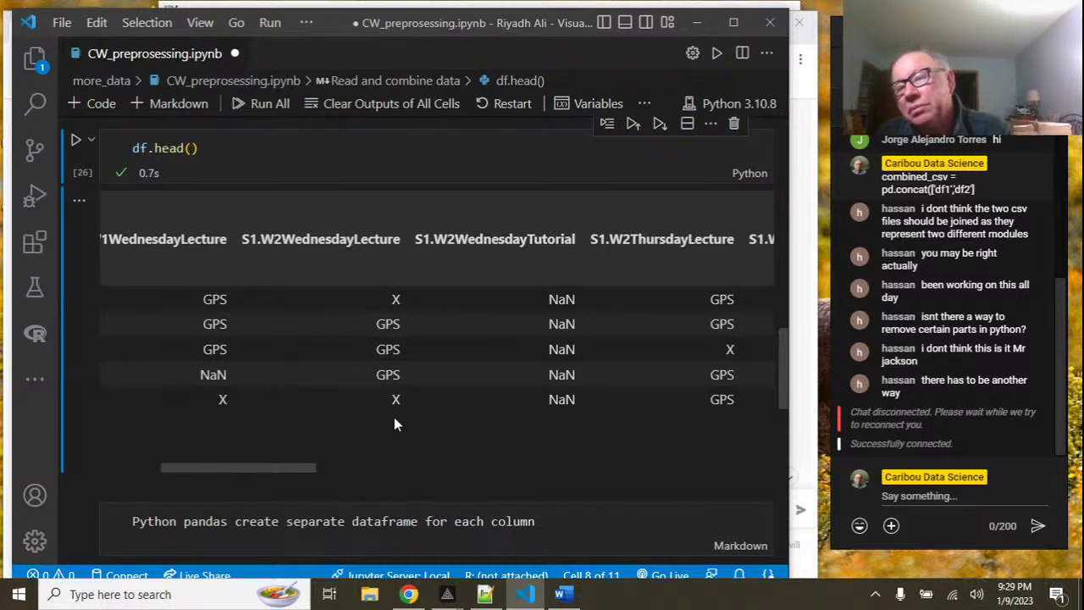
pyautogui.moveTo(291, 471); pyautogui.dragTo(260, 465)
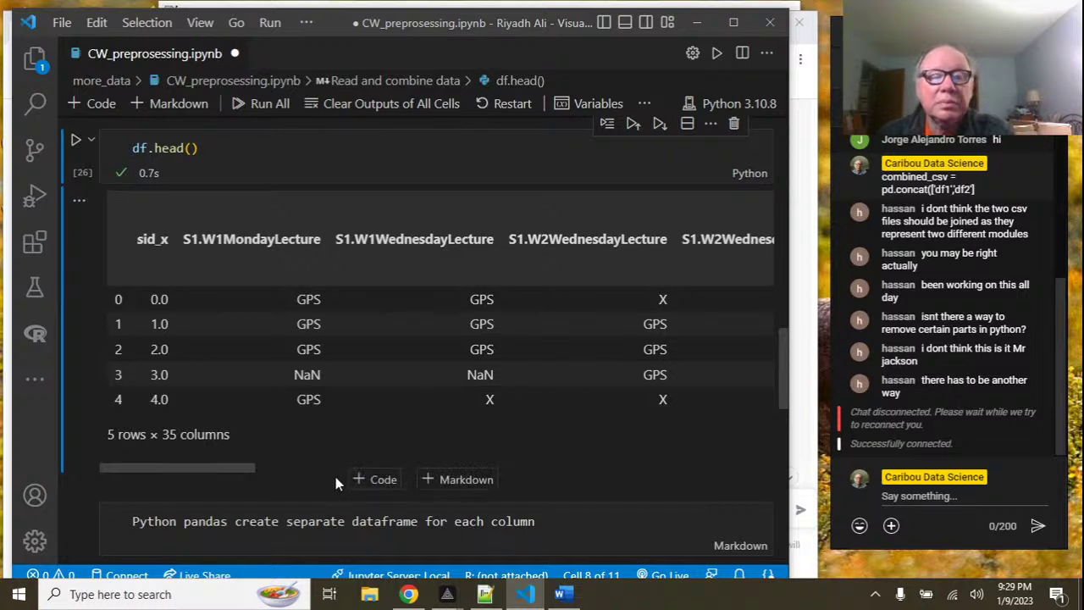
pyautogui.moveTo(247, 467); pyautogui.dragTo(376, 448)
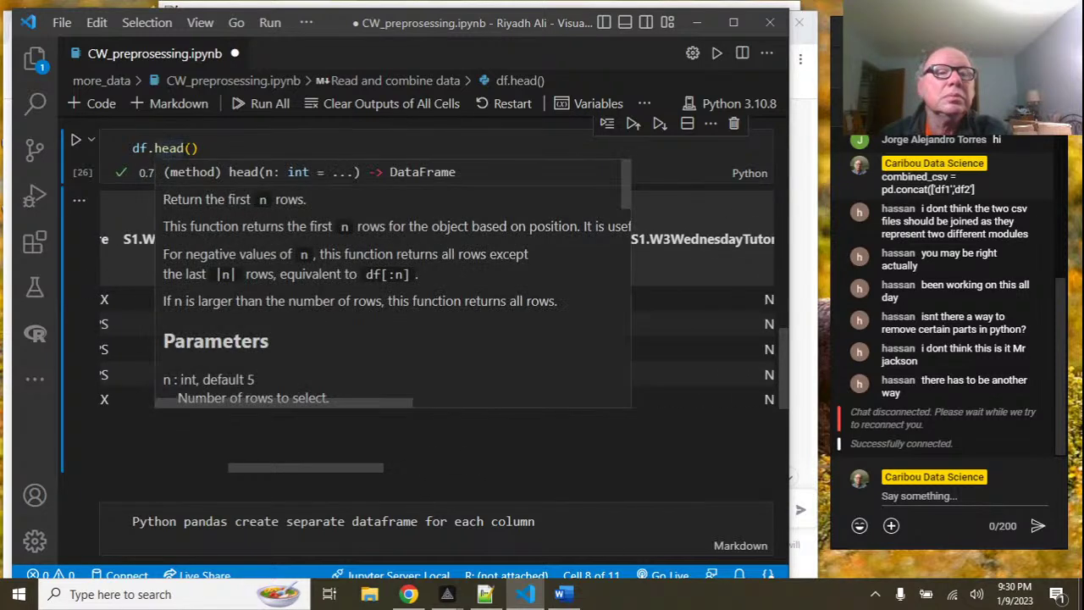
# Change df.head() below the replacement cell to df.tail() and run it.
pyautogui.click(183, 148)
pyautogui.press('BackSpace')
pyautogui.press('BackSpace')
pyautogui.press('BackSpace')
pyautogui.press('BackSpace')
pyautogui.write('tail')
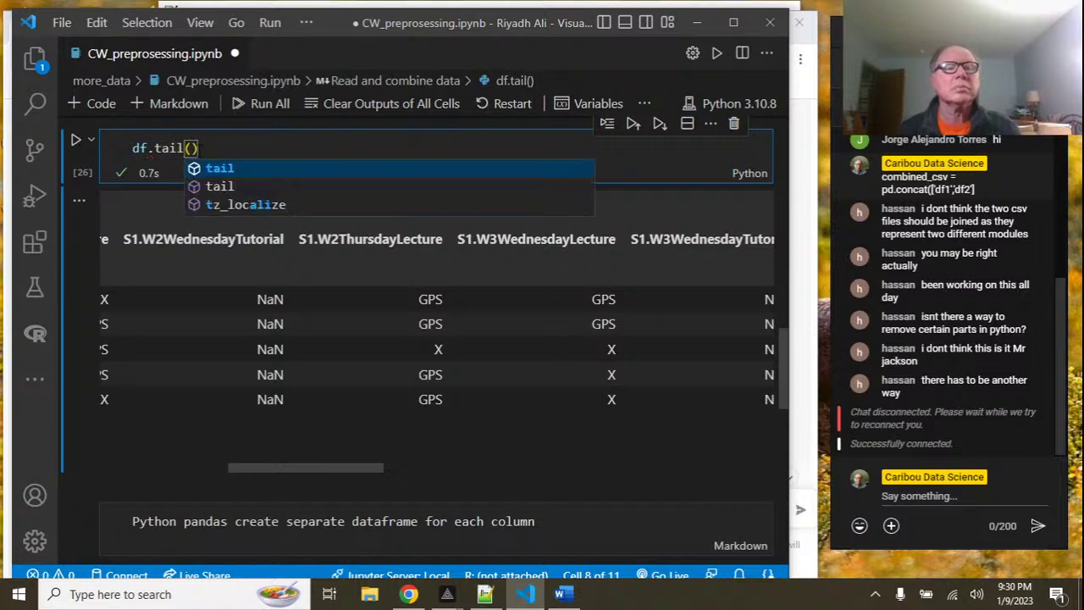
pyautogui.click(75, 139)
# Rerun the df.tail() cell and examine the column names and values across the output table.
pyautogui.scroll(3, 273, 221)
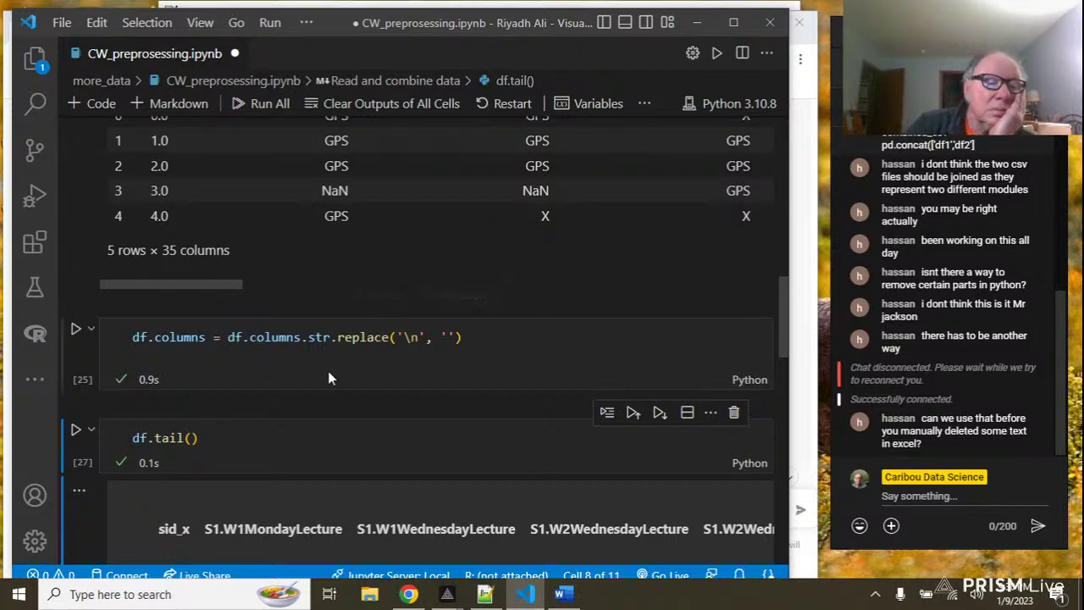
pyautogui.click(75, 429)
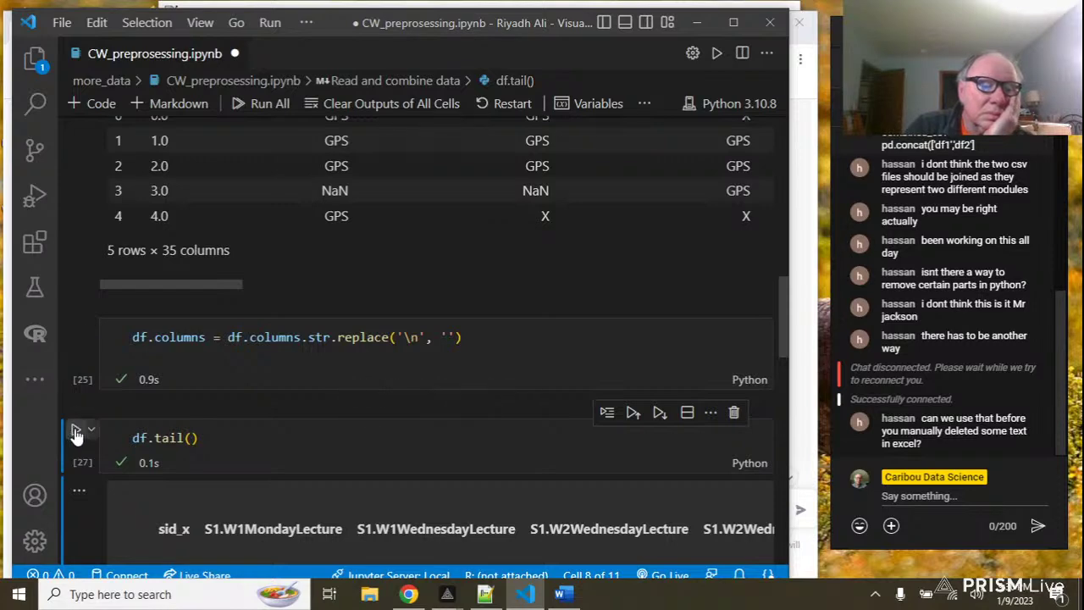
pyautogui.scroll(-1, 275, 474)
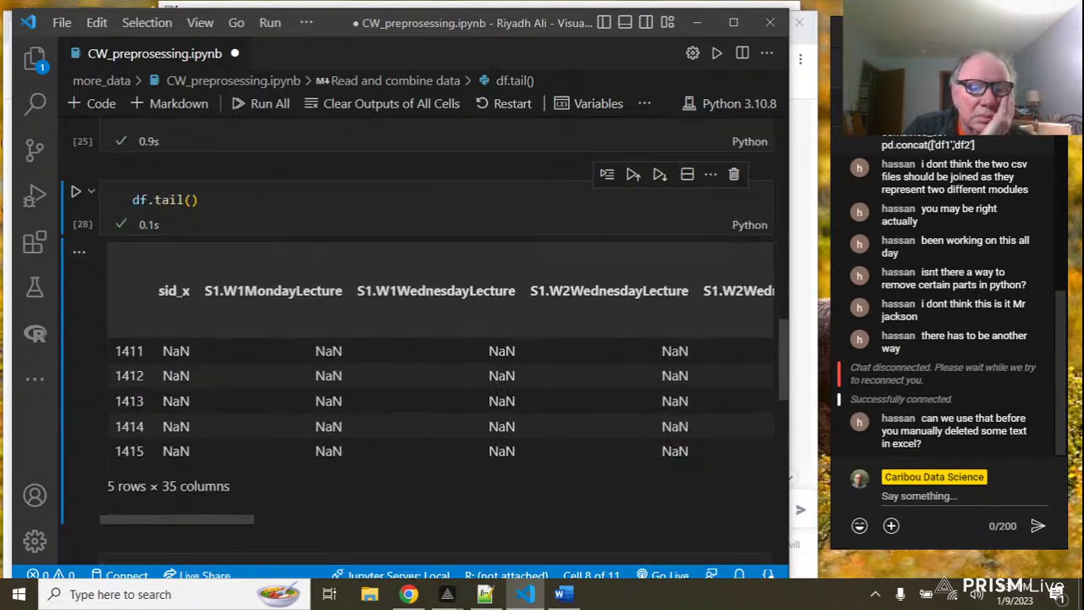
pyautogui.moveTo(241, 524); pyautogui.dragTo(701, 544)
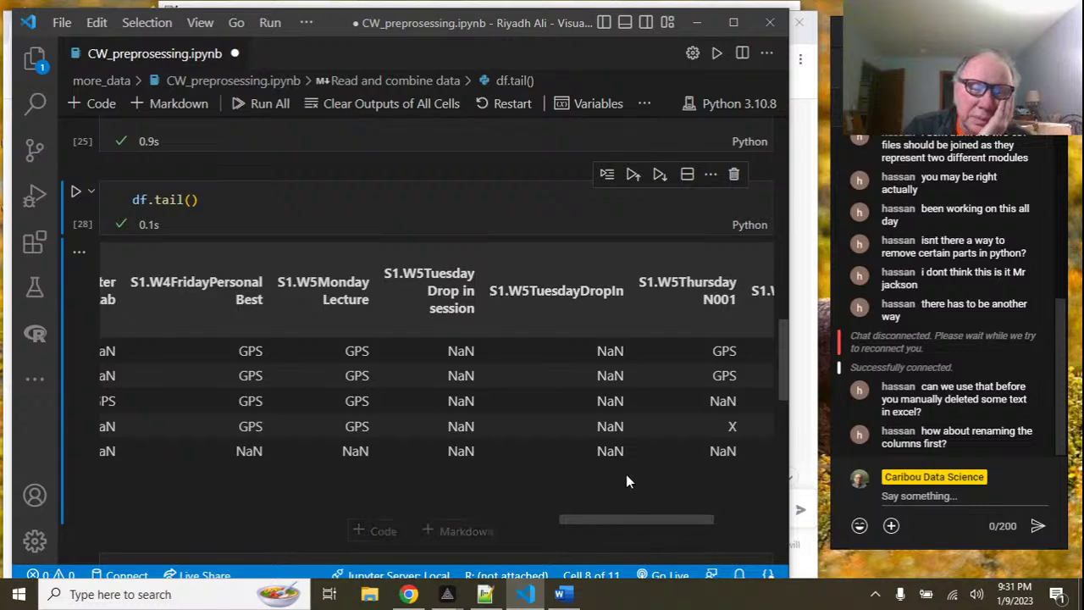
# Rerun the cell under Read and combine data that merges the CSV files into combined_csv.csv.
pyautogui.scroll(10, 603, 451)
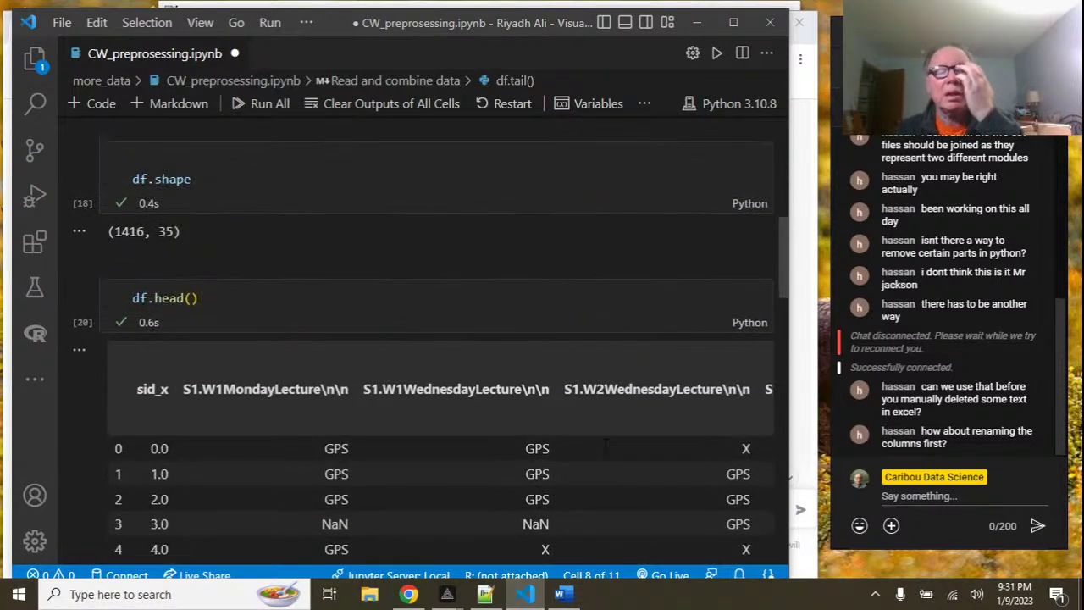
pyautogui.scroll(6, 603, 452)
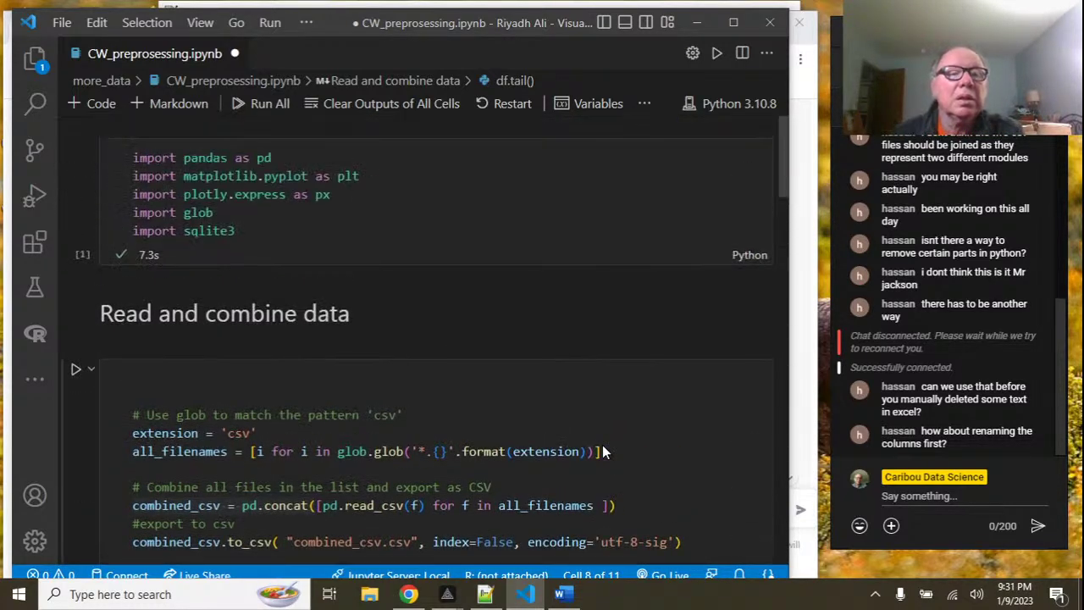
pyautogui.scroll(-3, 360, 429)
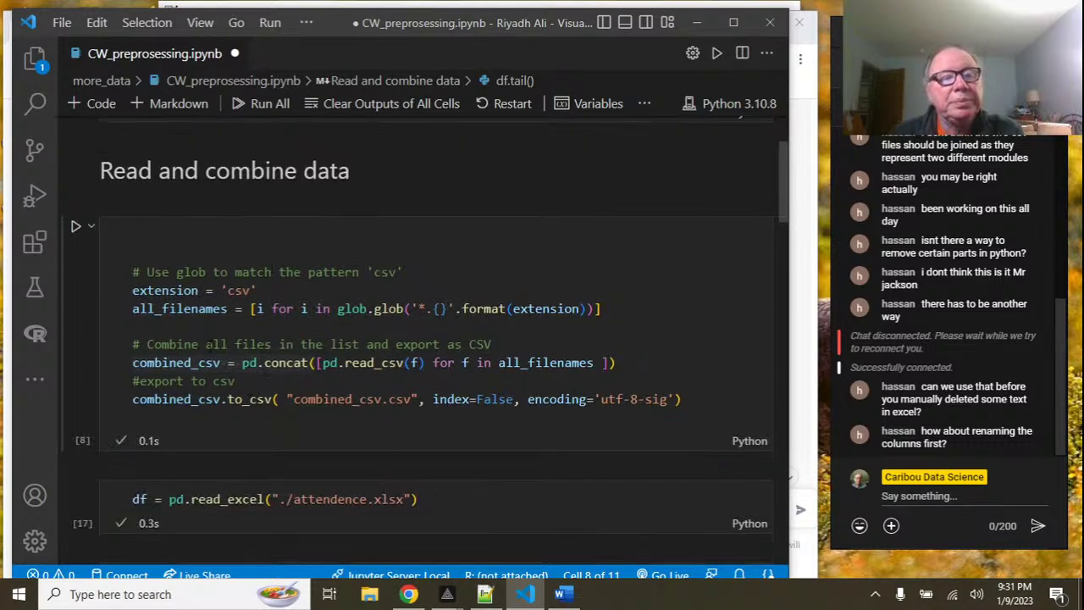
pyautogui.click(76, 227)
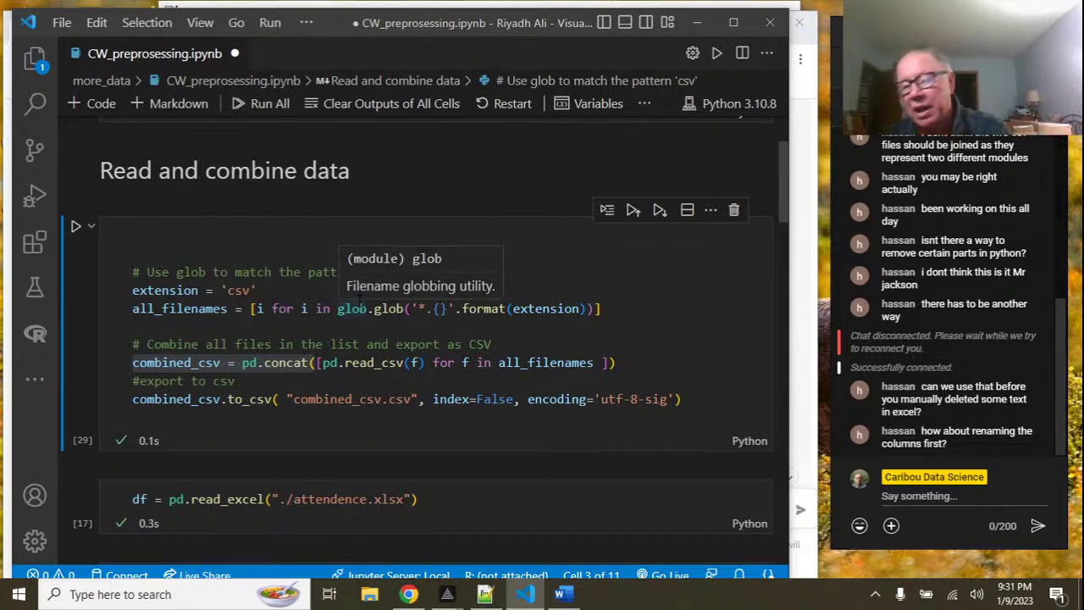
# Comment out the line that reads attendence.xlsx into df.
pyautogui.scroll(-3, 460, 322)
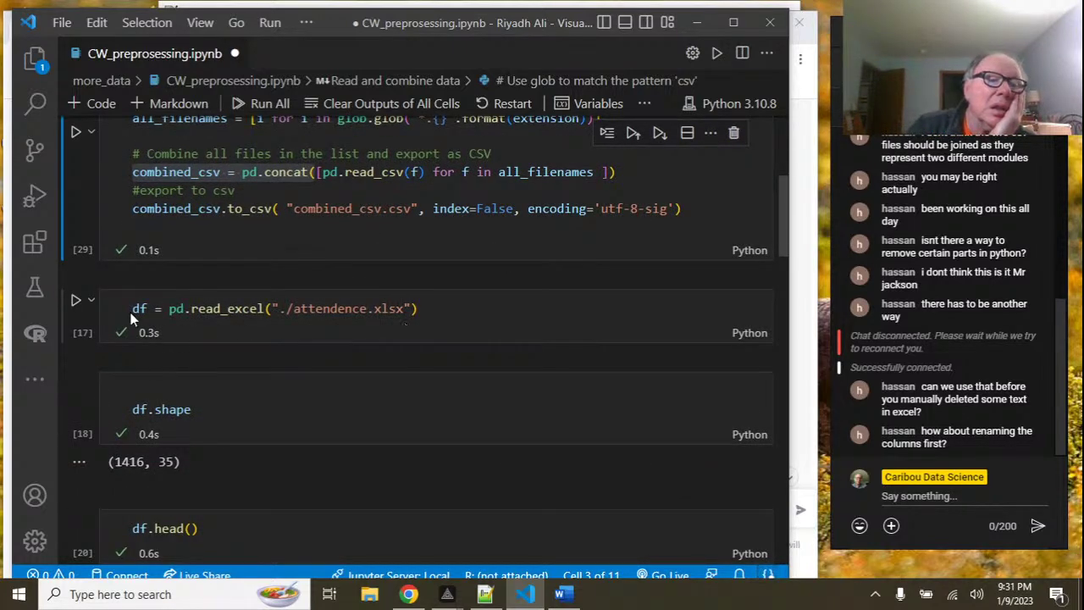
pyautogui.click(133, 309)
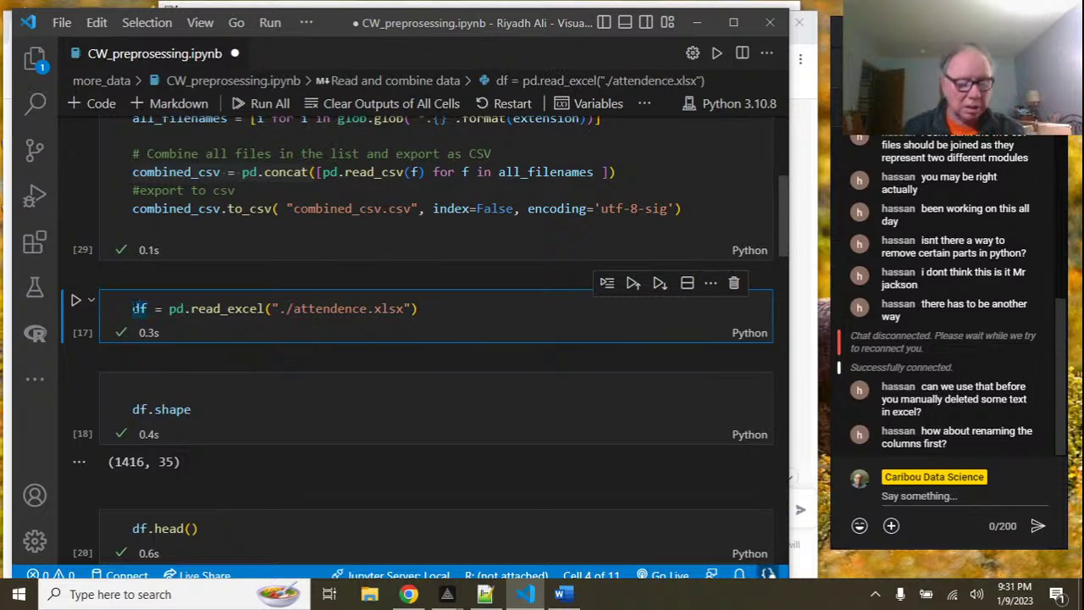
pyautogui.hotkey('ctrl', '/')
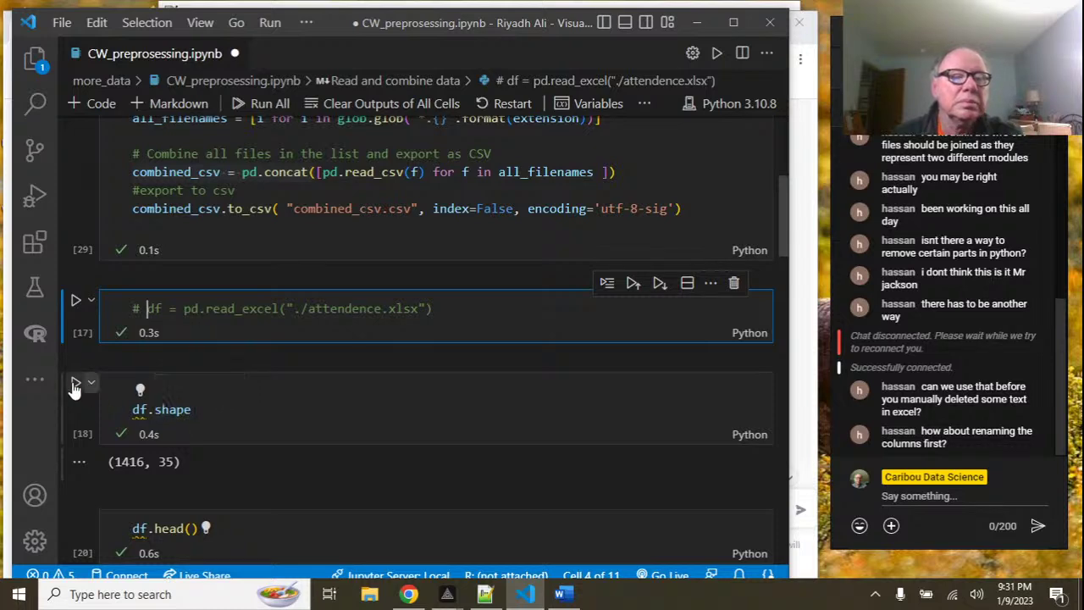
# Rerun the df.shape and df.head() cells below the commented-out Excel import.
pyautogui.click(74, 386)
pyautogui.scroll(-4, 110, 394)
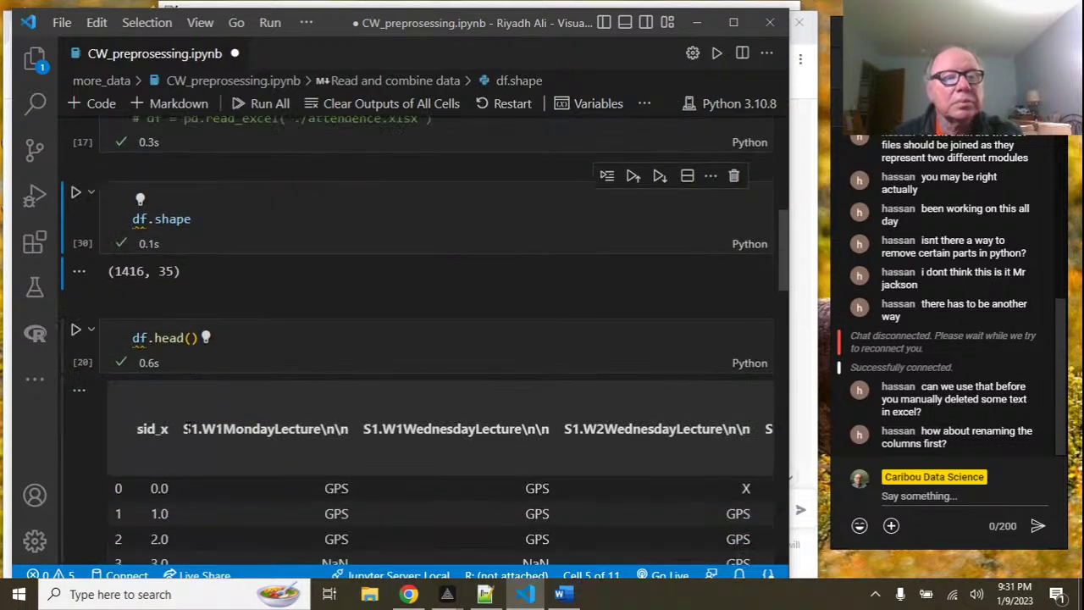
pyautogui.click(75, 330)
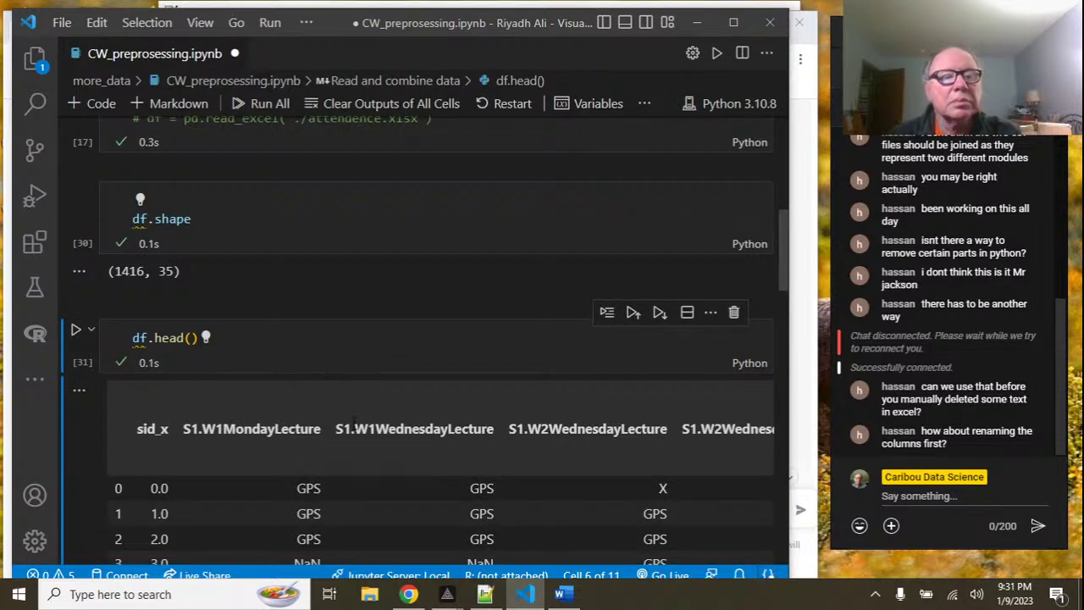
# Replace df.shape with combined_csv.dtypes in its cell and run it.
pyautogui.scroll(3, 338, 381)
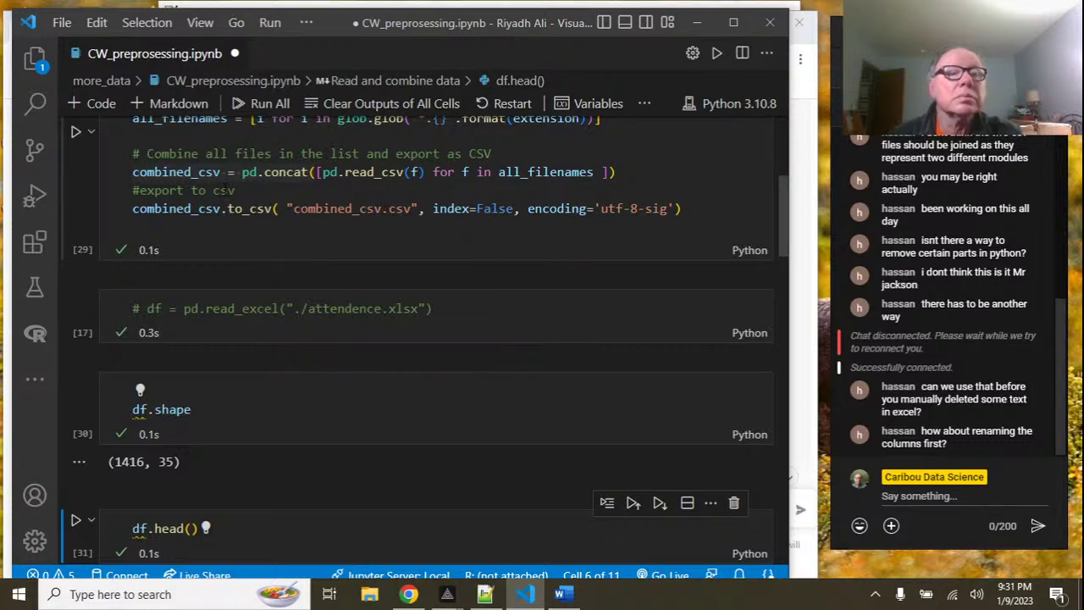
pyautogui.click(133, 208)
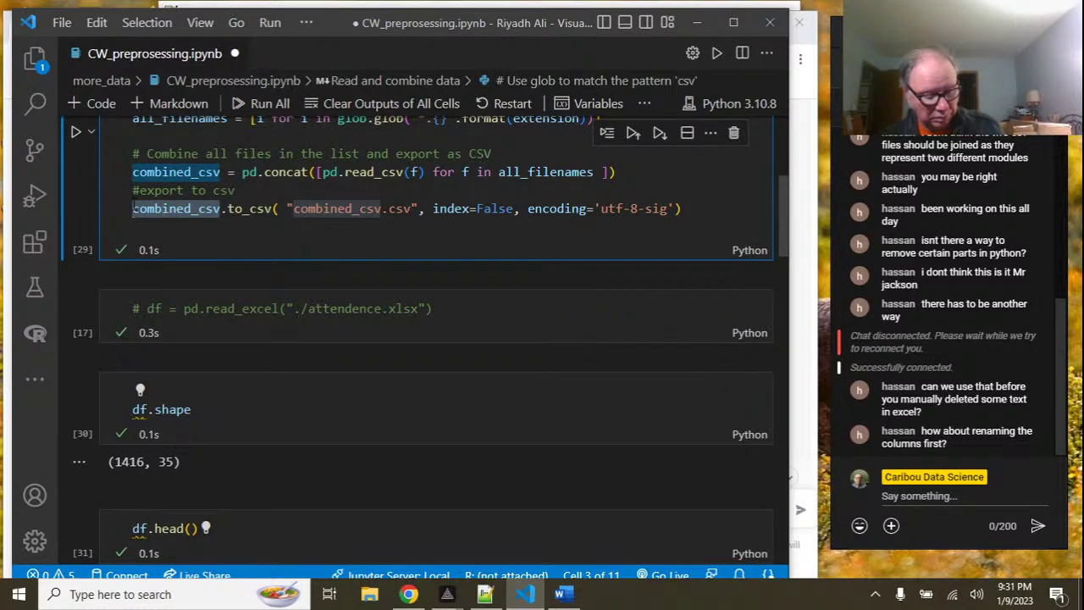
pyautogui.scroll(-5, 259, 350)
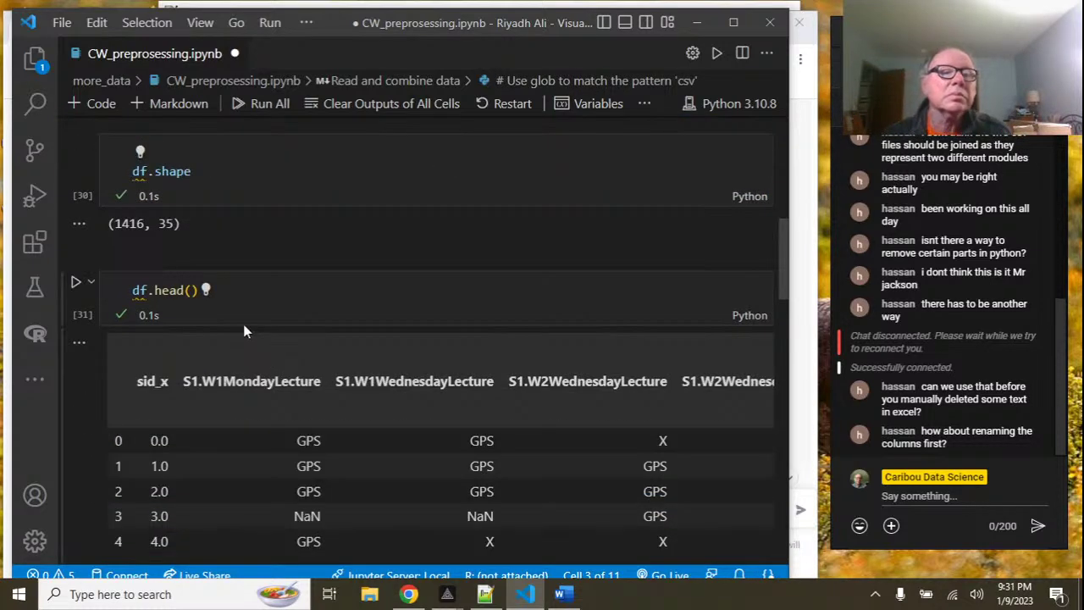
pyautogui.click(236, 177)
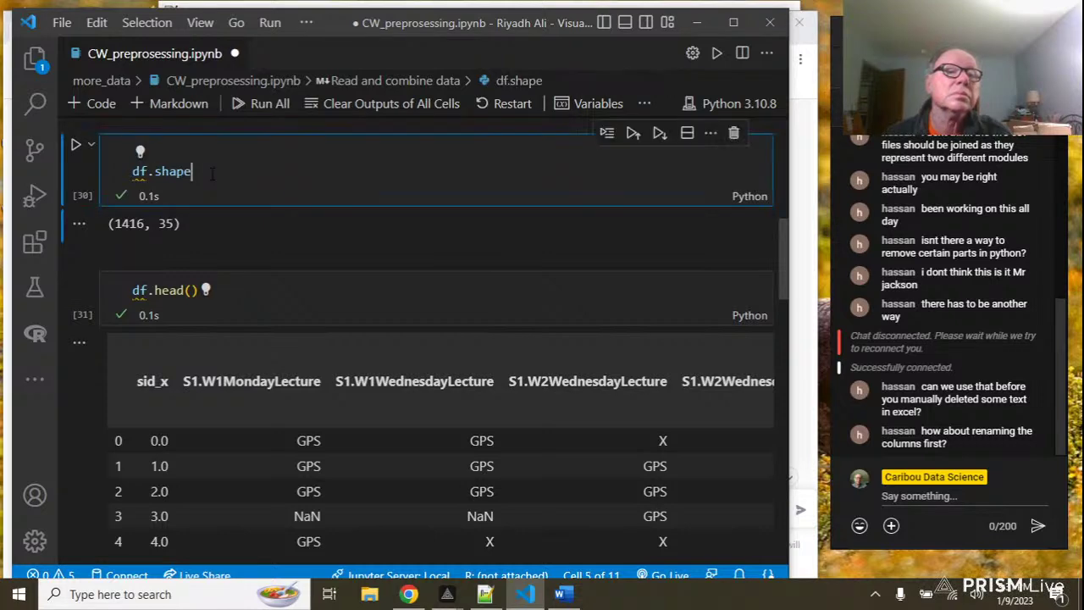
pyautogui.press('BackSpace')
pyautogui.press('BackSpace')
pyautogui.press('BackSpace')
pyautogui.press('BackSpace')
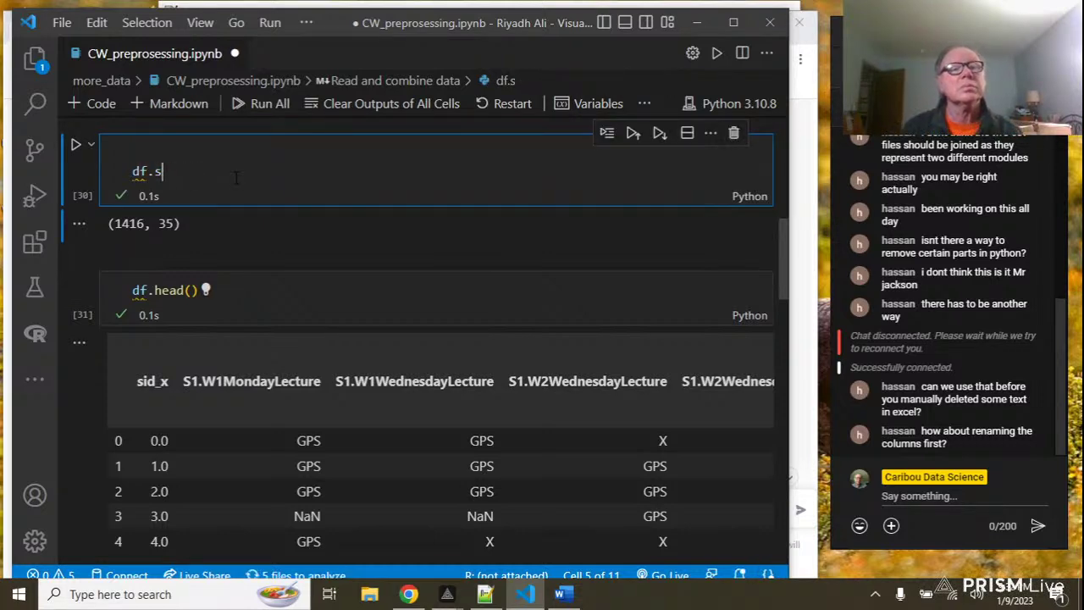
pyautogui.press('BackSpace')
pyautogui.press('BackSpace')
pyautogui.press('BackSpace')
pyautogui.press('BackSpace')
pyautogui.write('combined_csv.')
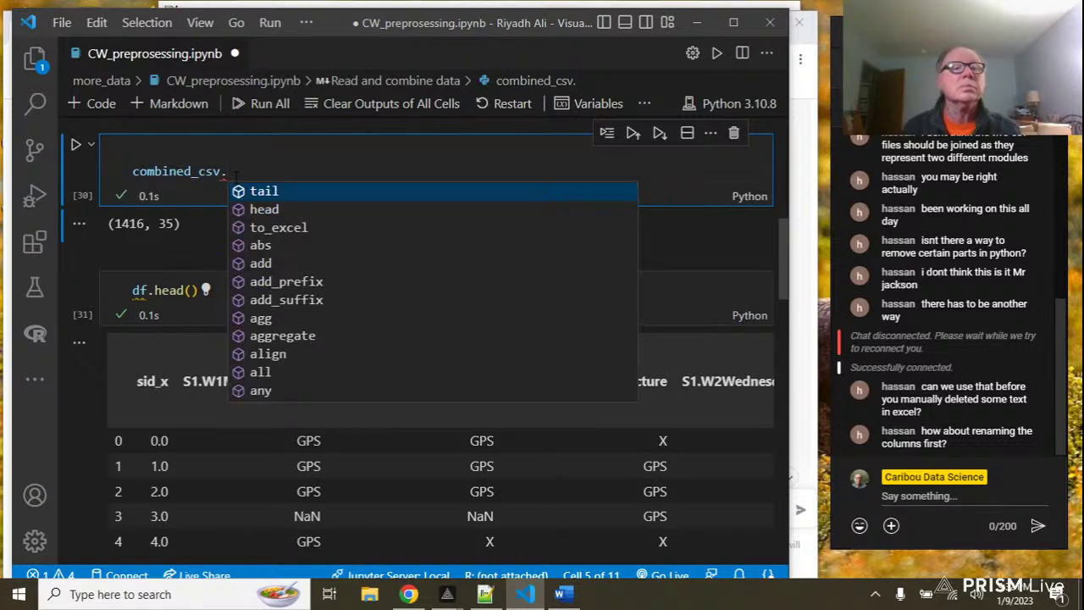
pyautogui.write('dtype')
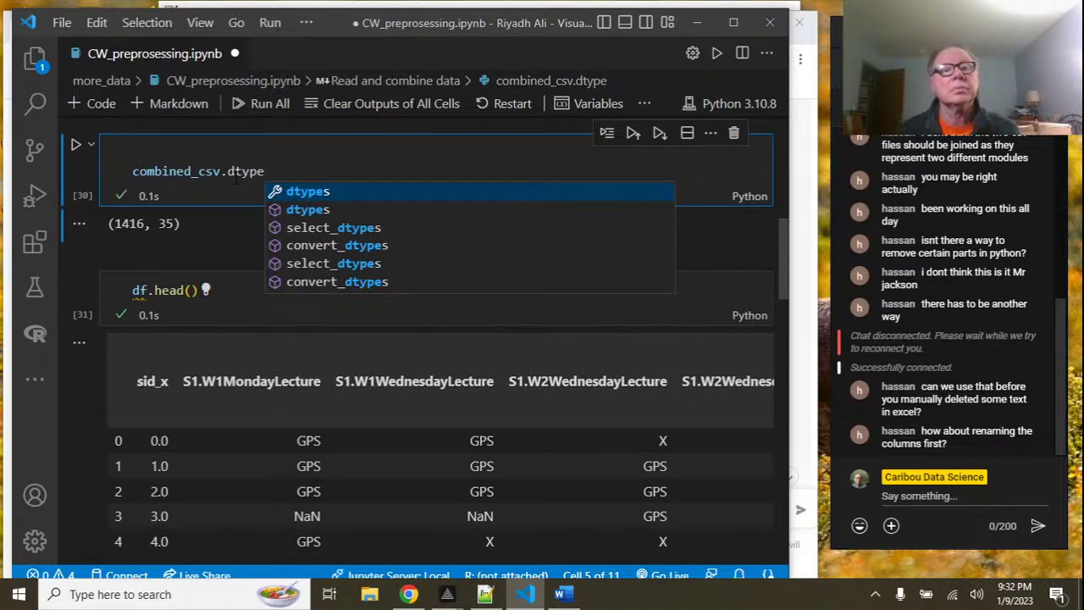
pyautogui.click(298, 192)
pyautogui.click(76, 146)
# Examine the column names and types in the combined_csv.dtypes output, and rerun the df.head() cell below it for comparison.
pyautogui.scroll(-3, 297, 317)
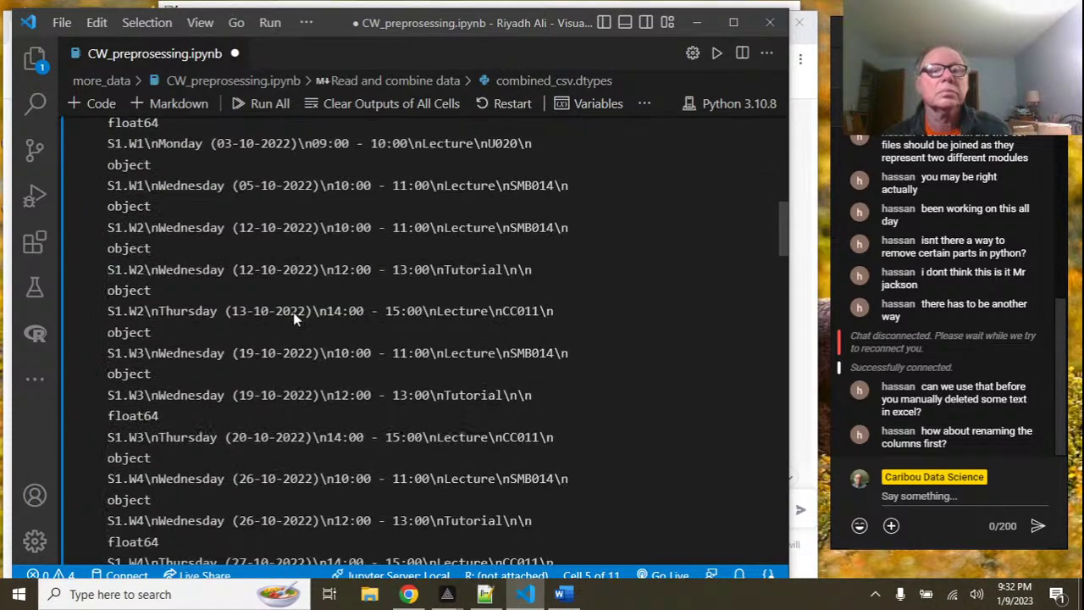
pyautogui.scroll(-2, 293, 316)
pyautogui.scroll(4, 293, 313)
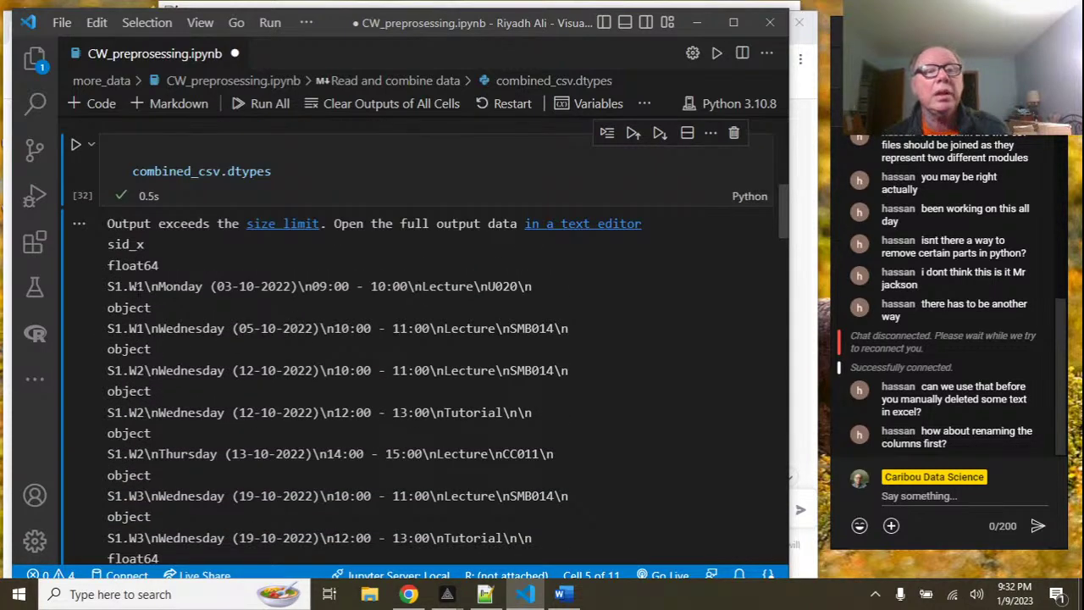
pyautogui.moveTo(107, 221); pyautogui.dragTo(576, 294)
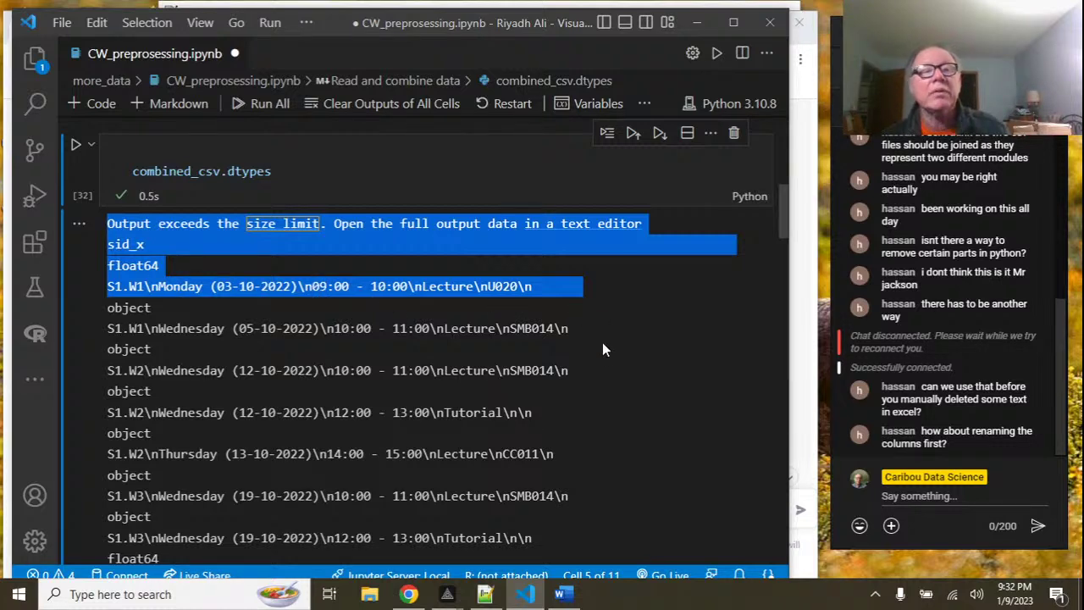
pyautogui.scroll(-15, 603, 345)
pyautogui.scroll(-8, 606, 356)
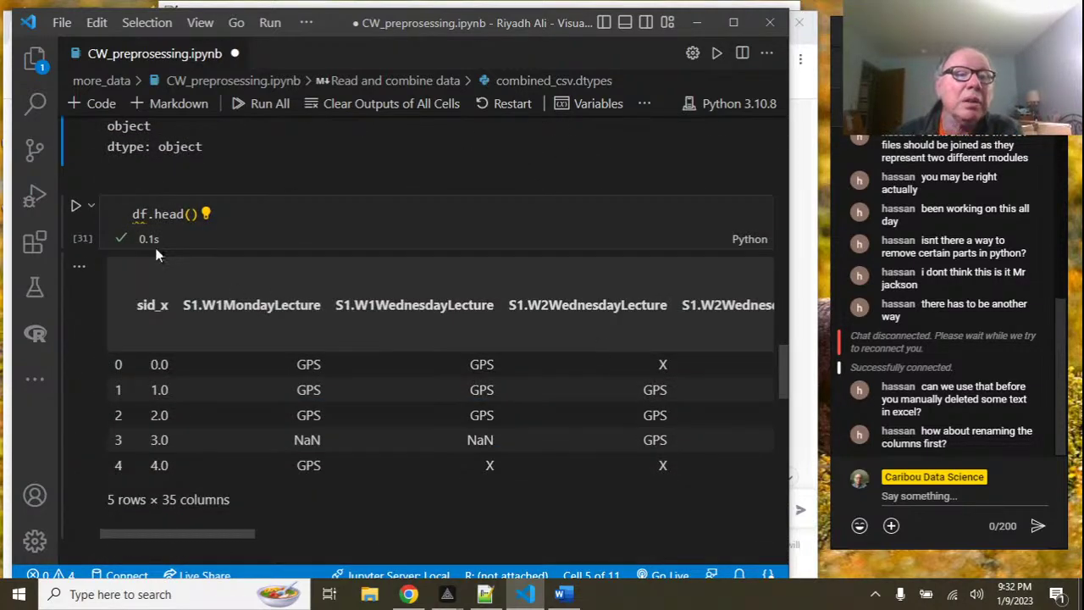
pyautogui.click(75, 206)
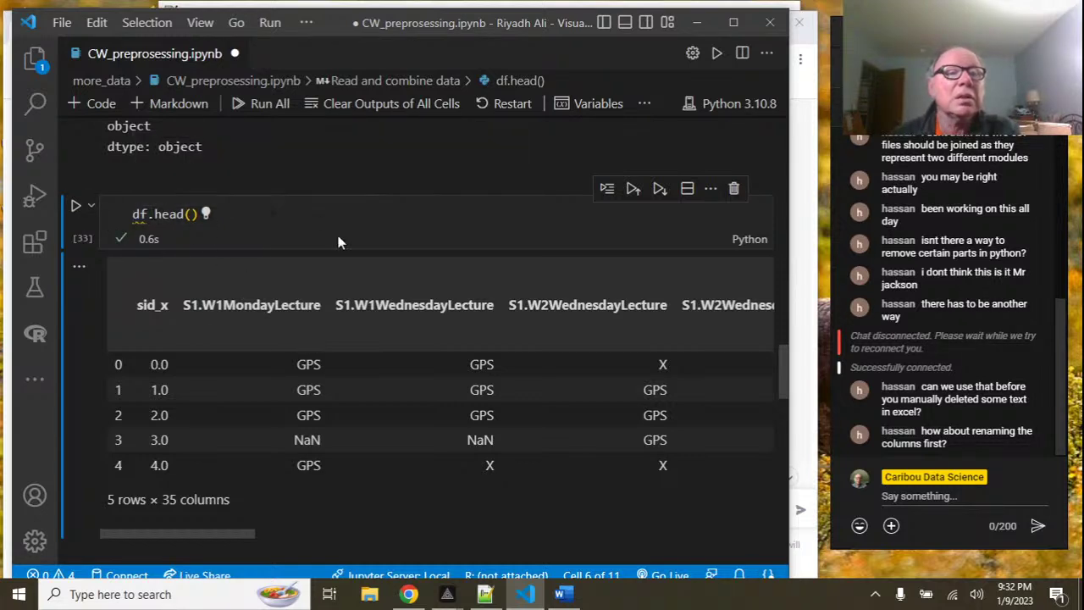
# Change df.head() below the dtypes output to combined_csv.head(), run it, and inspect the first lecture column's header.
pyautogui.scroll(10, 330, 241)
pyautogui.scroll(15, 321, 237)
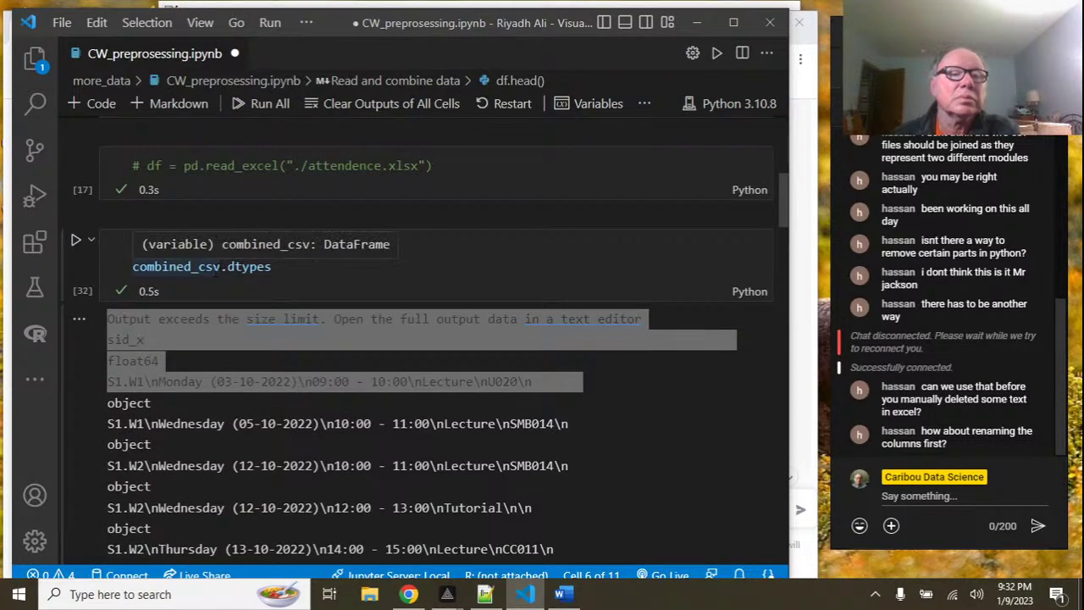
pyautogui.click(216, 267)
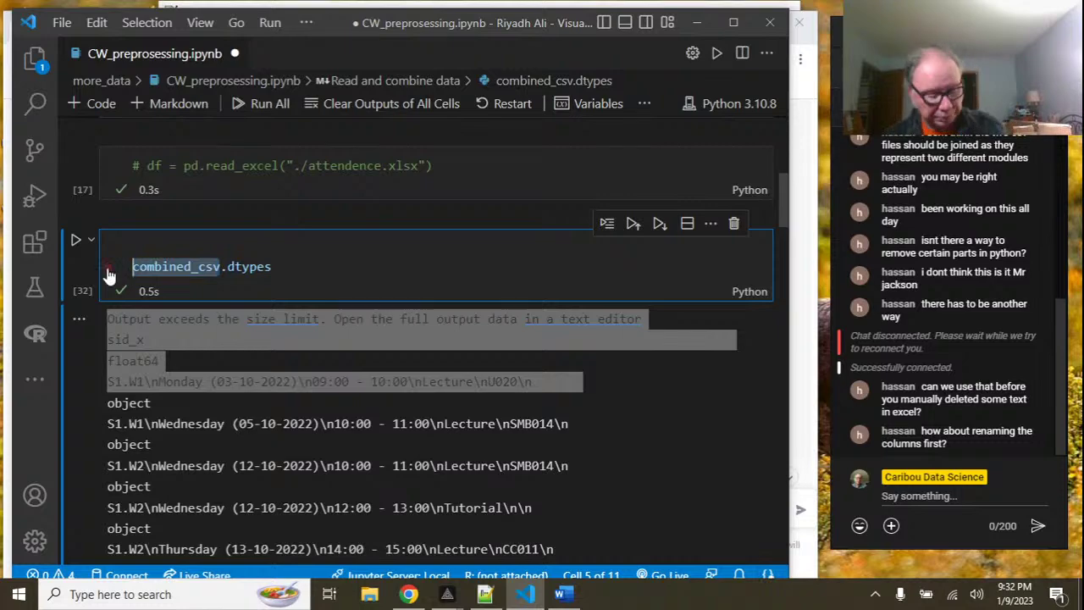
pyautogui.scroll(-6, 149, 308)
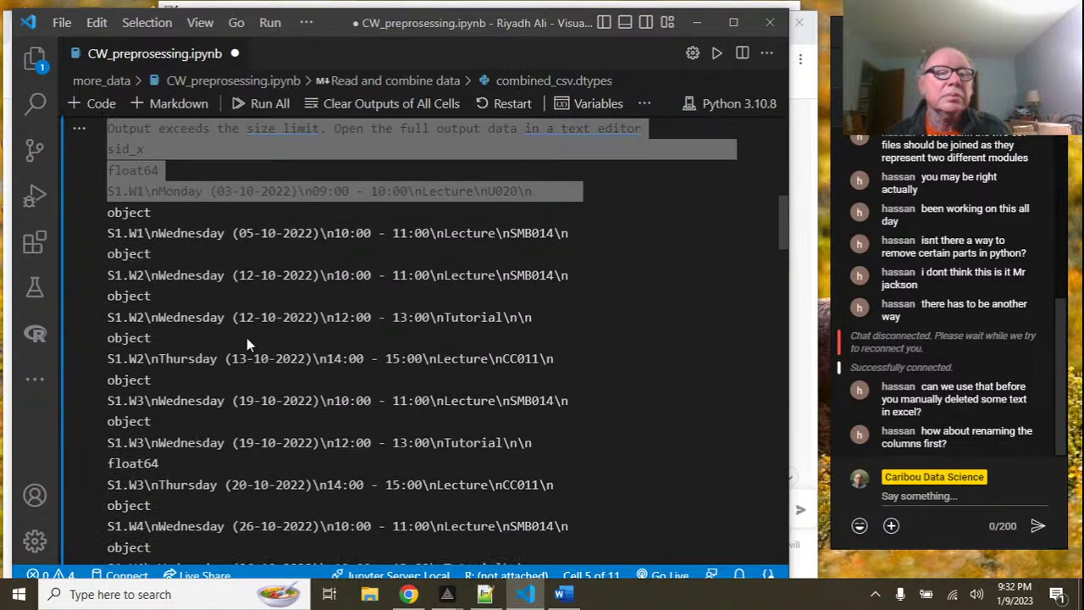
pyautogui.scroll(-10, 246, 343)
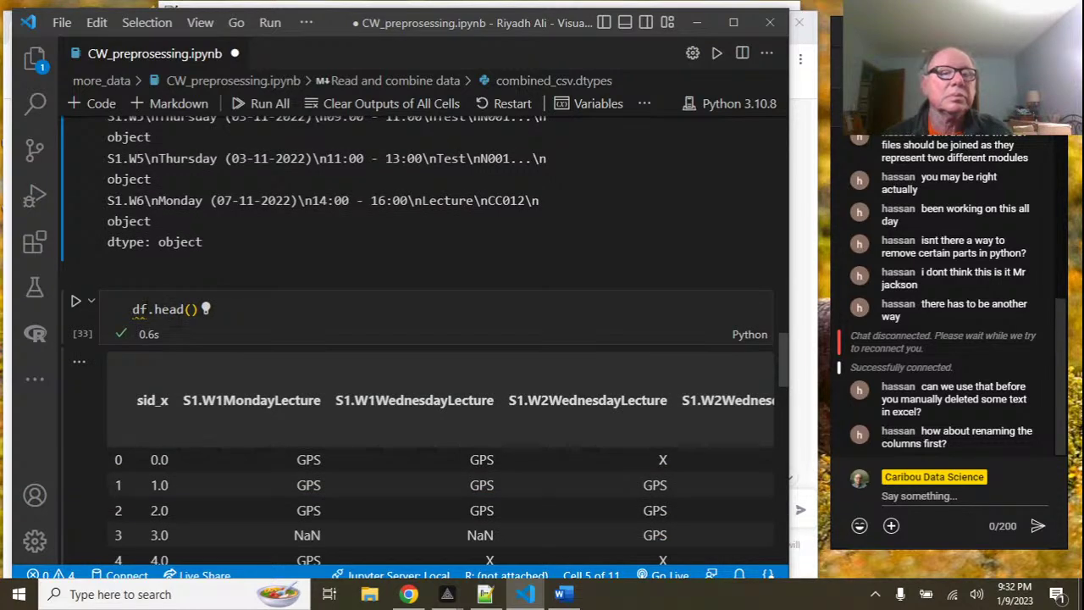
pyautogui.click(146, 310)
pyautogui.press('BackSpace')
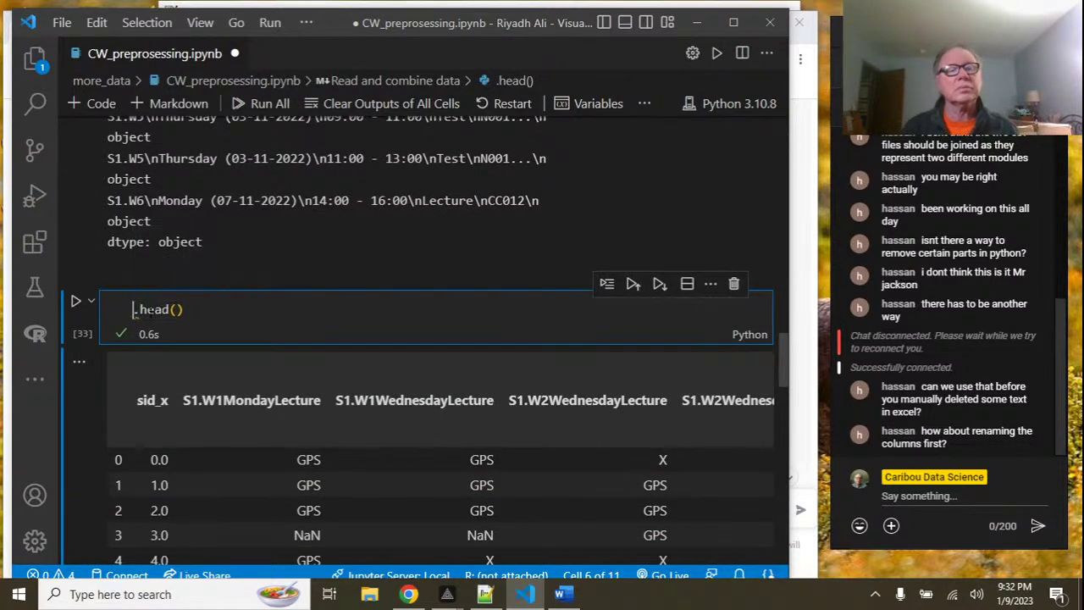
pyautogui.press('BackSpace')
pyautogui.write('combined_csv')
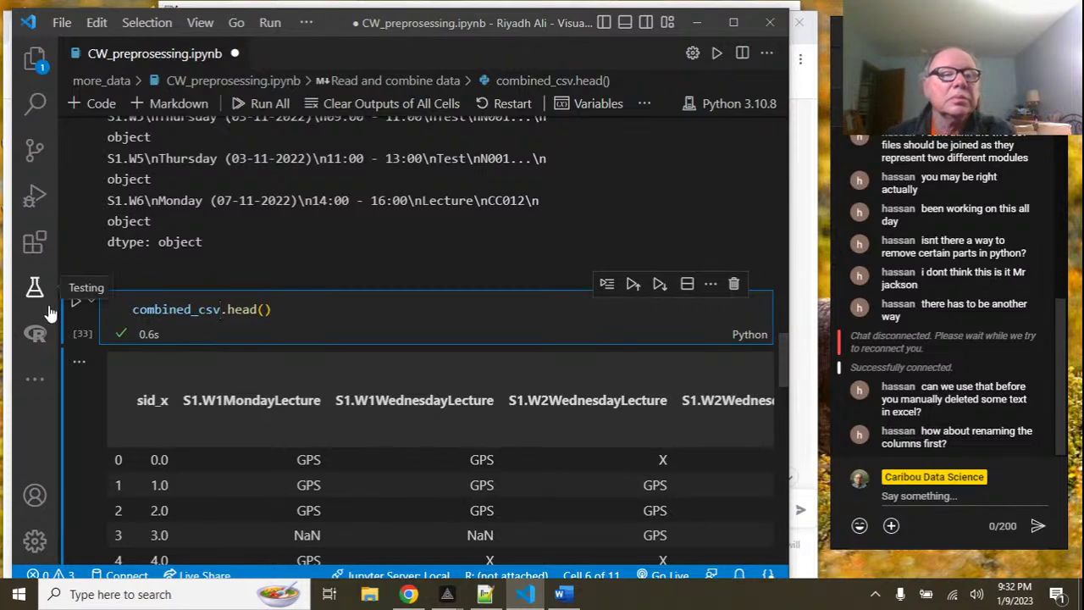
pyautogui.click(76, 304)
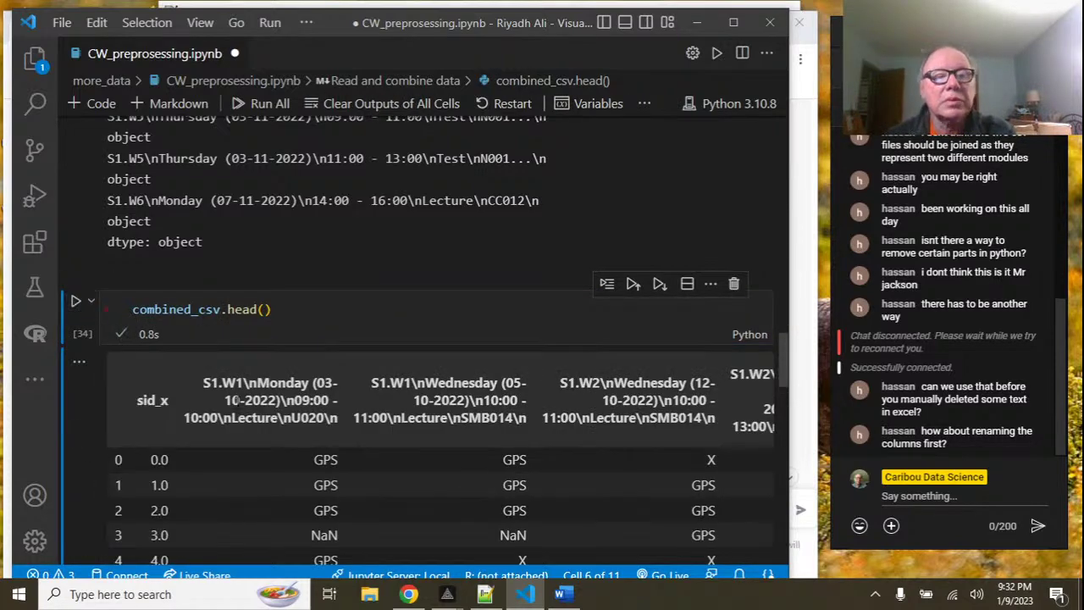
pyautogui.moveTo(205, 385); pyautogui.dragTo(339, 421)
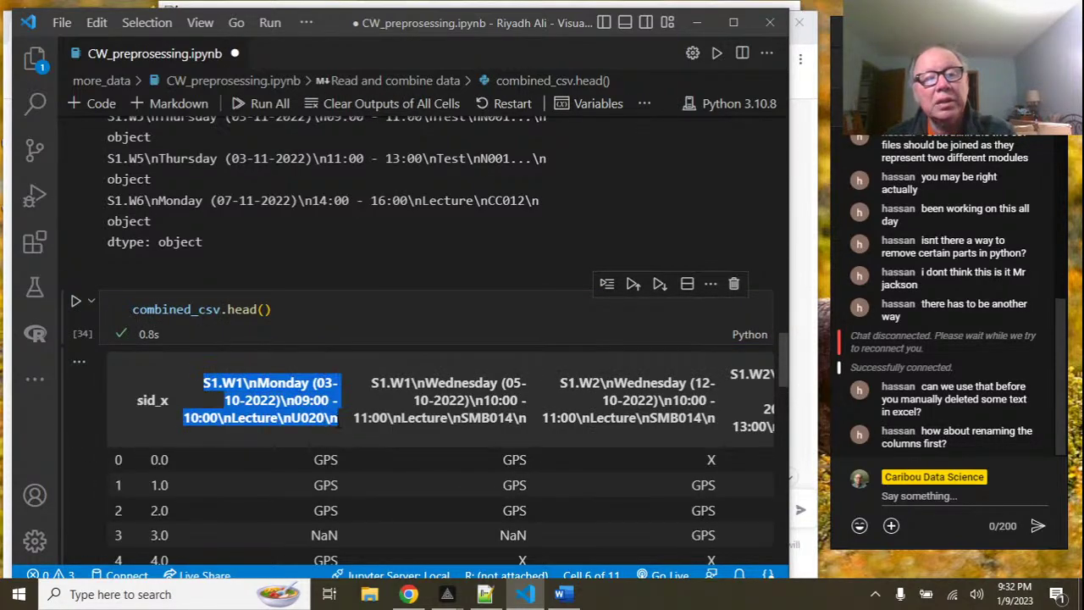
# Change df.tail() to df.head() in the cell below the column name replacement.
pyautogui.scroll(-5, 347, 405)
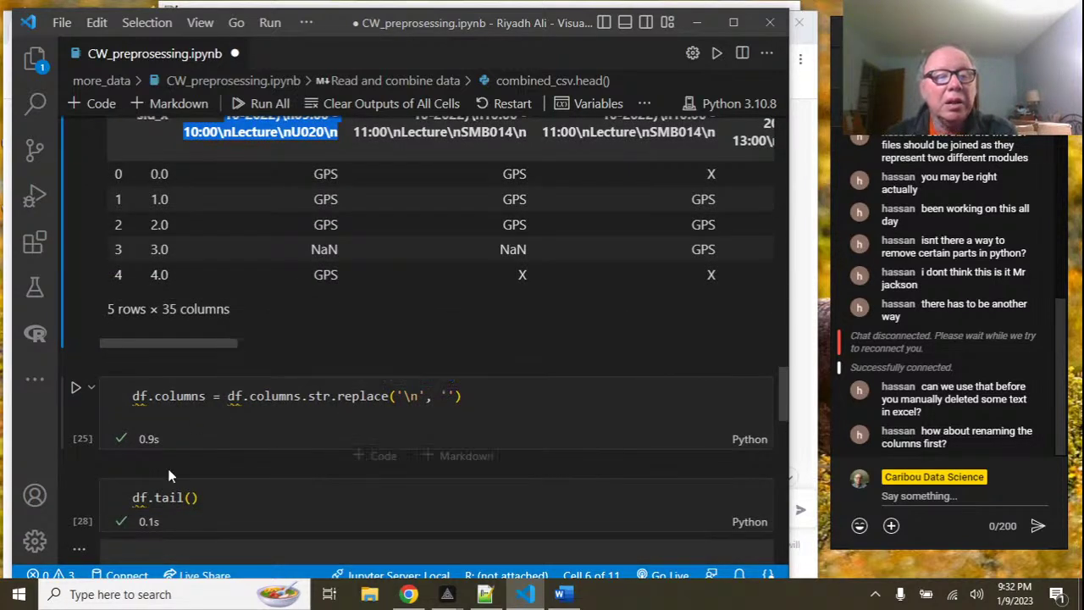
pyautogui.click(185, 498)
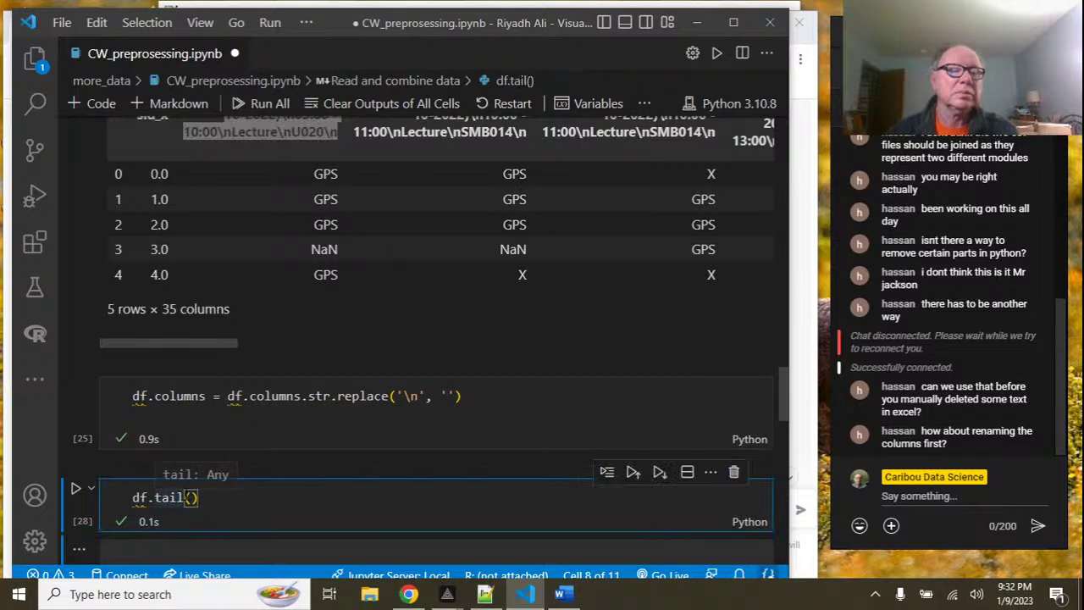
pyautogui.press('BackSpace')
pyautogui.press('BackSpace')
pyautogui.press('BackSpace')
pyautogui.press('BackSpace')
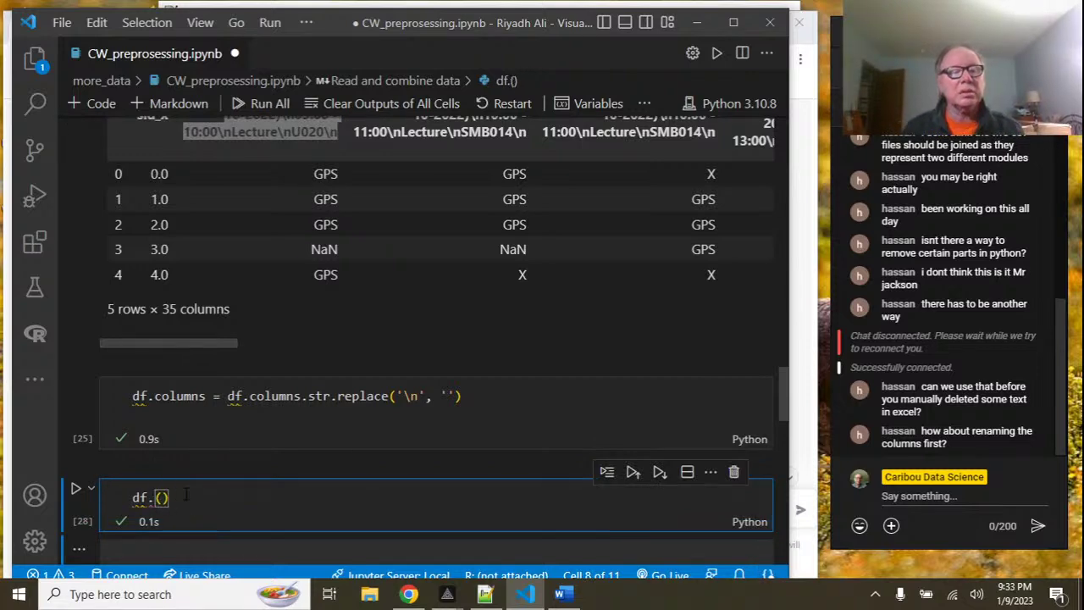
pyautogui.write('head')
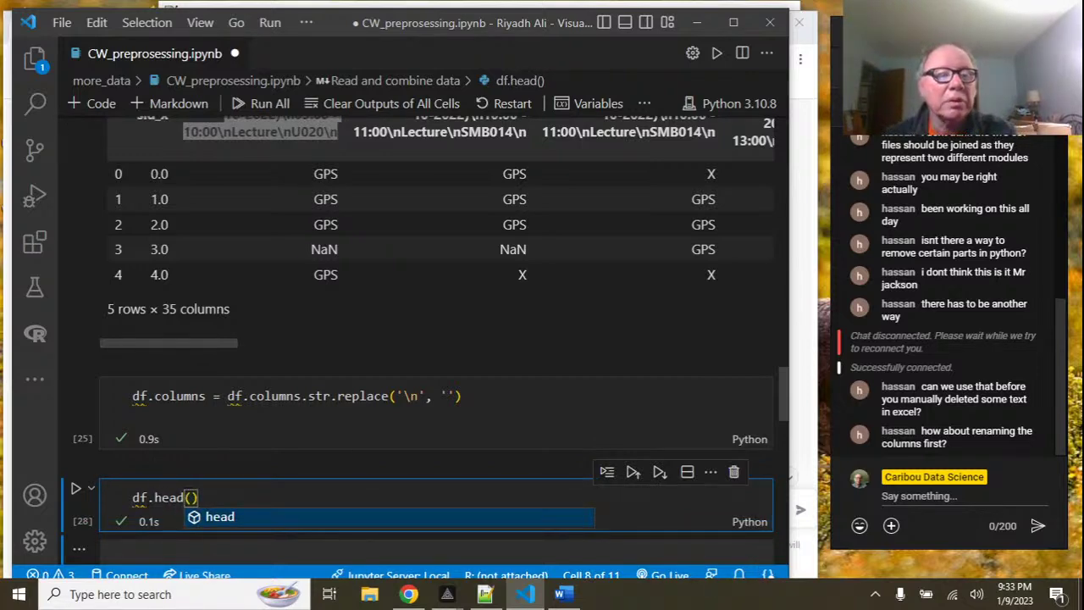
# Replace df with combined_csv on both sides of the columns.str.replace assignment and run the cell.
pyautogui.scroll(5, 146, 386)
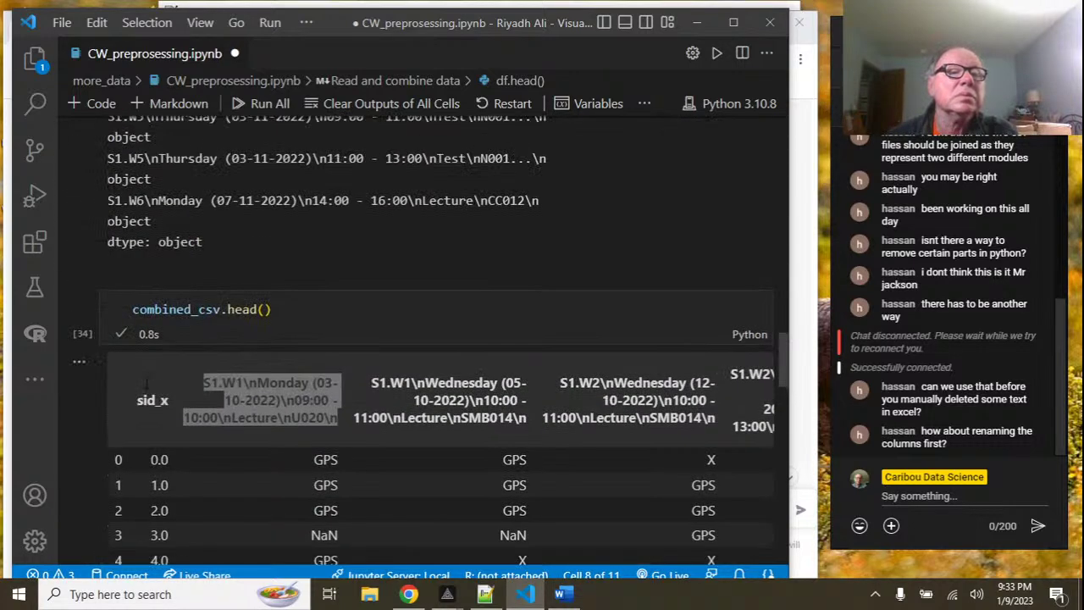
pyautogui.click(136, 310)
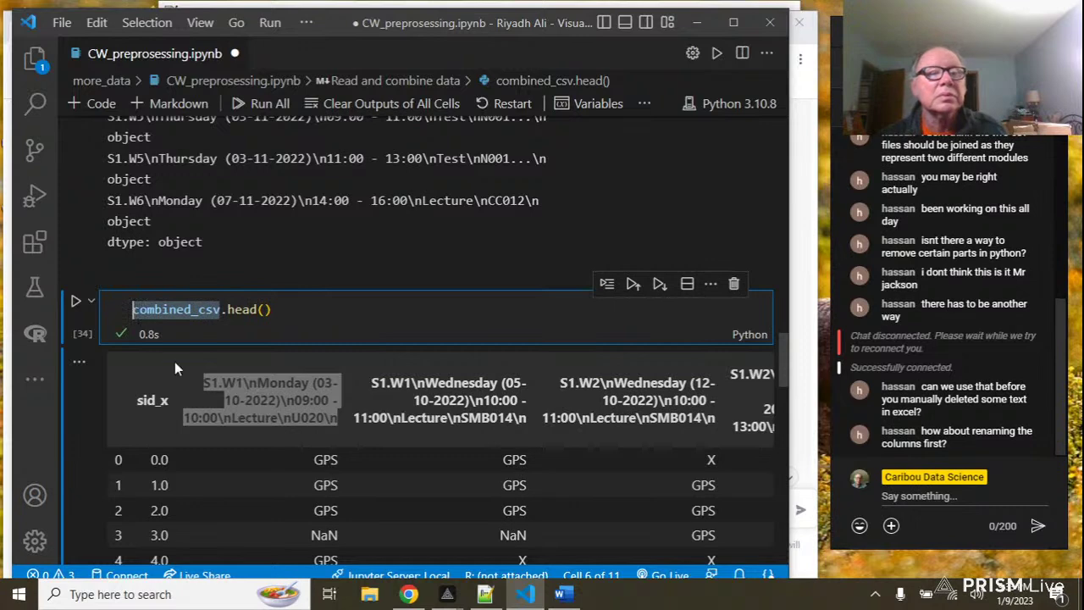
pyautogui.scroll(-4, 194, 372)
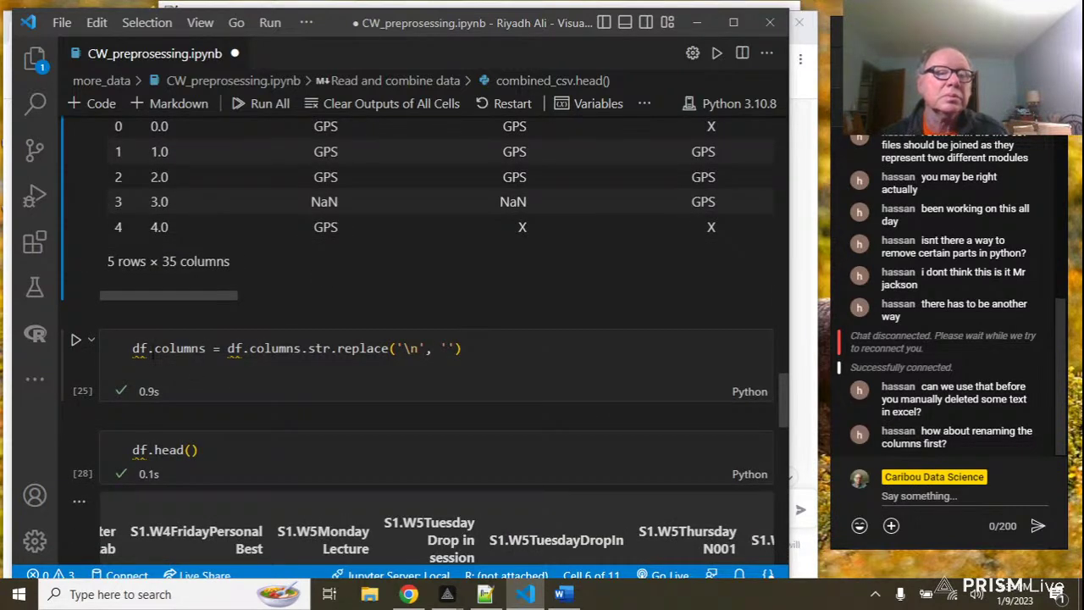
pyautogui.click(148, 349)
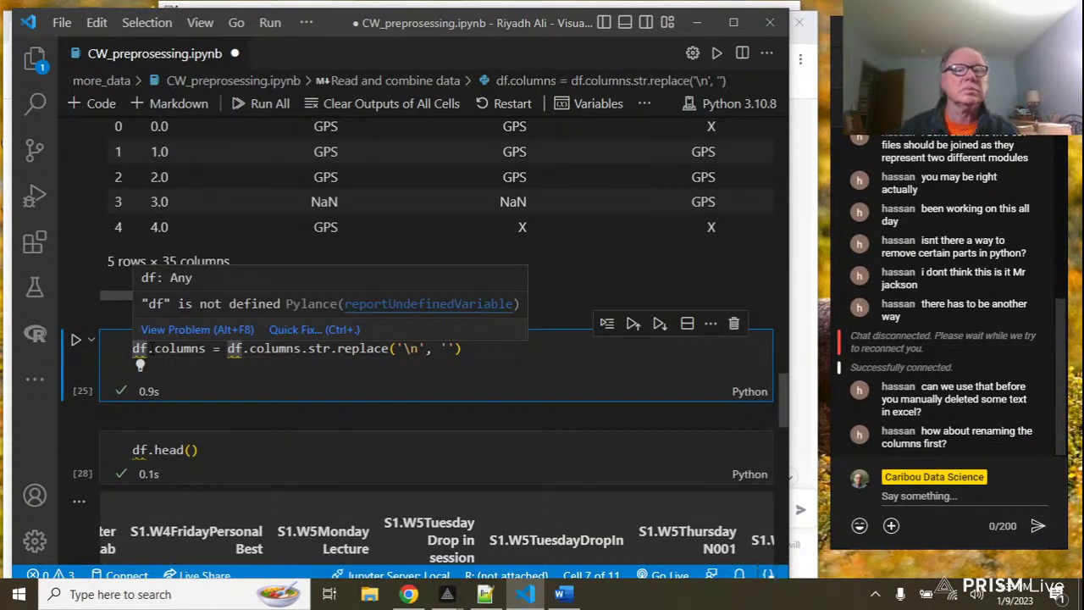
pyautogui.press('BackSpace')
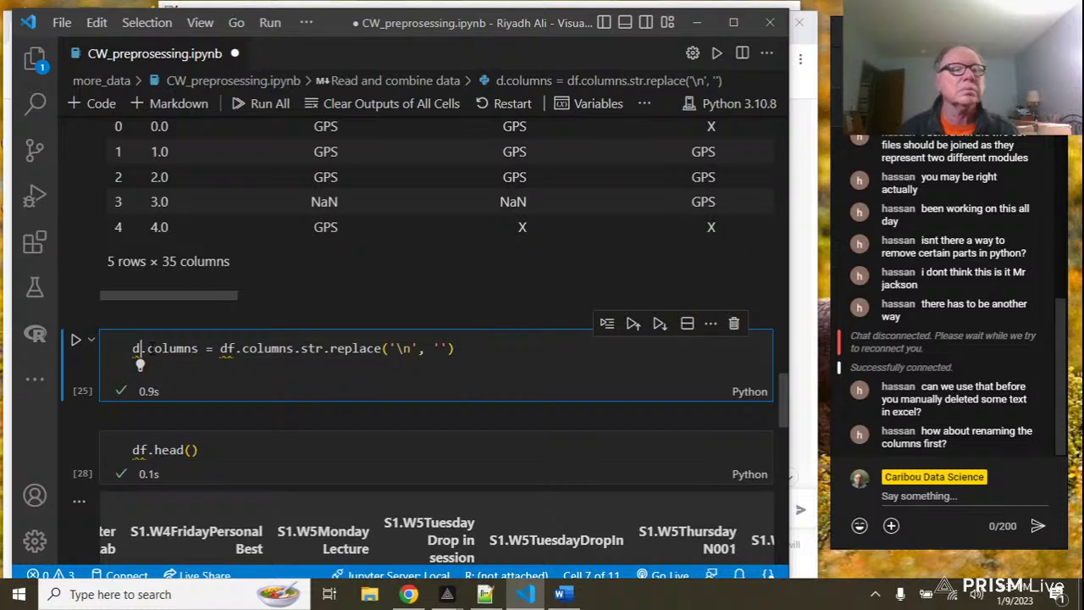
pyautogui.write('combined_csv')
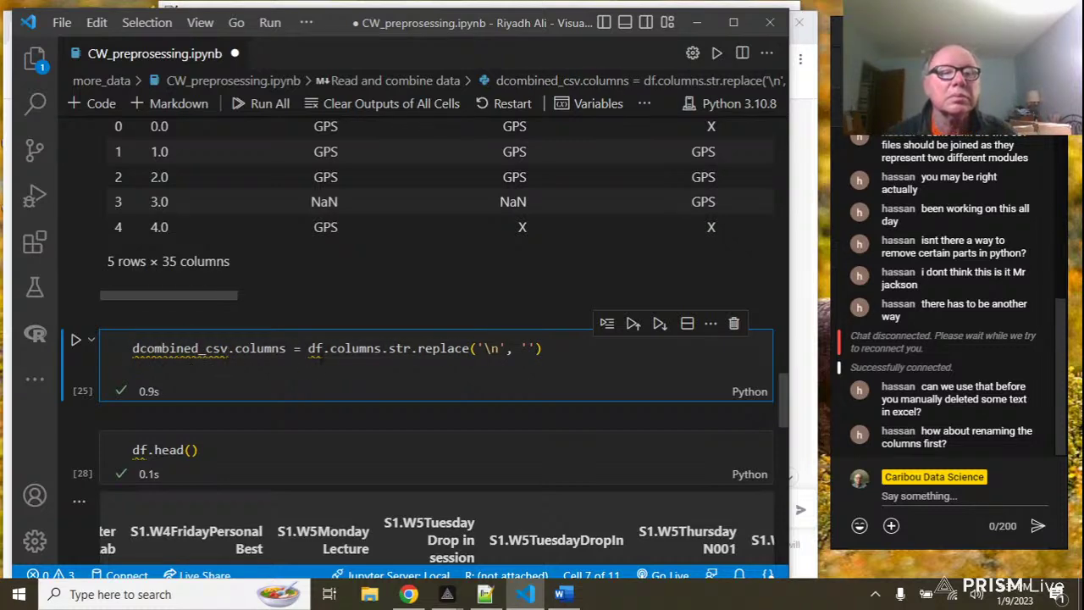
pyautogui.click(321, 348)
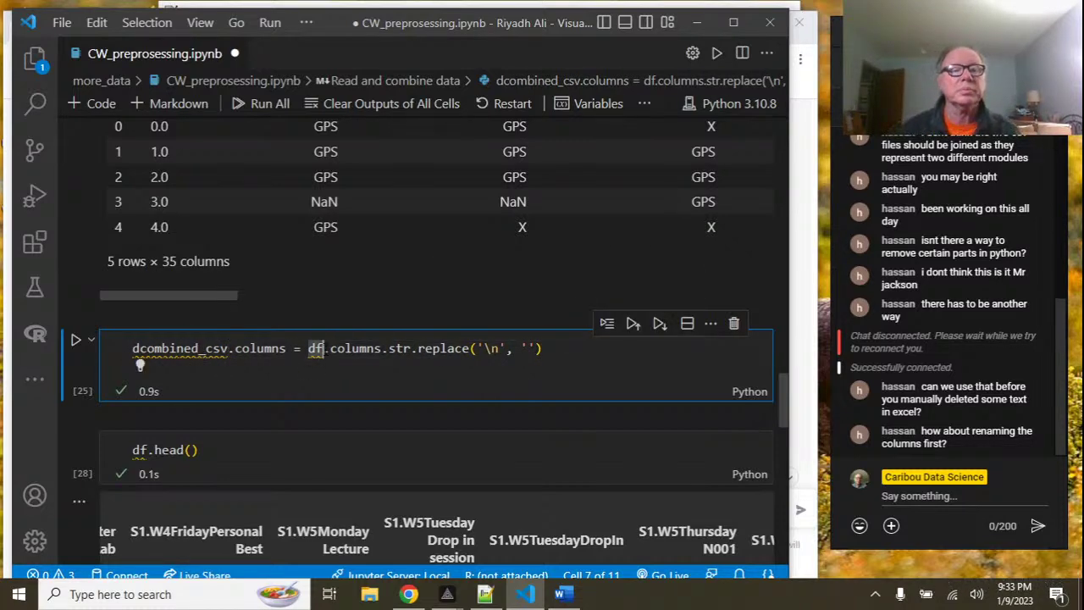
pyautogui.press('BackSpace')
pyautogui.press('BackSpace')
pyautogui.write('combined_csv')
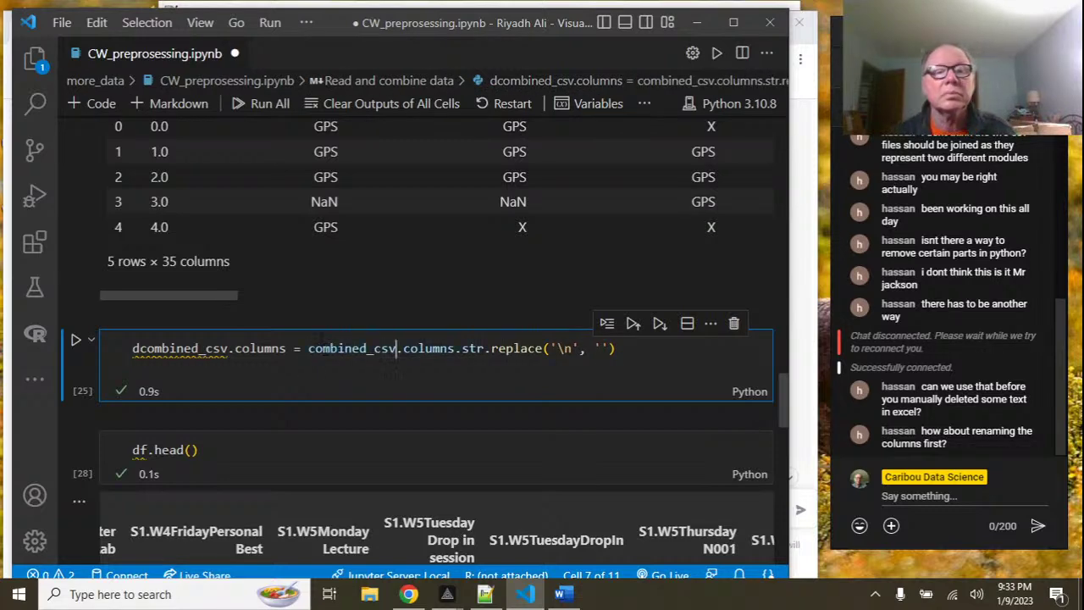
pyautogui.click(75, 340)
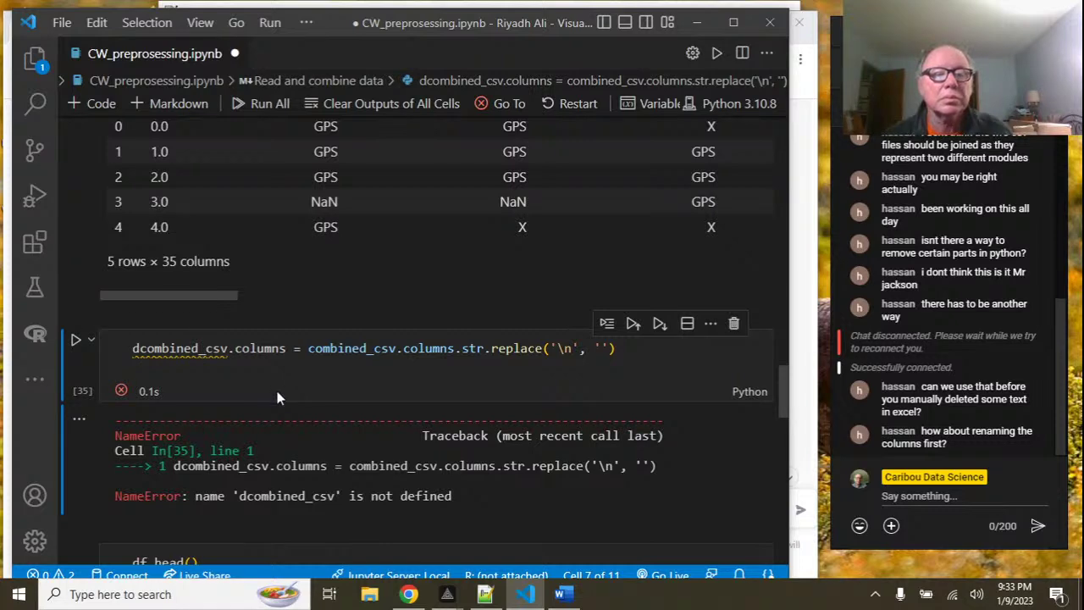
# Remove the stray d before combined_csv at the start of the column name replacement and rerun the cell.
pyautogui.click(141, 348)
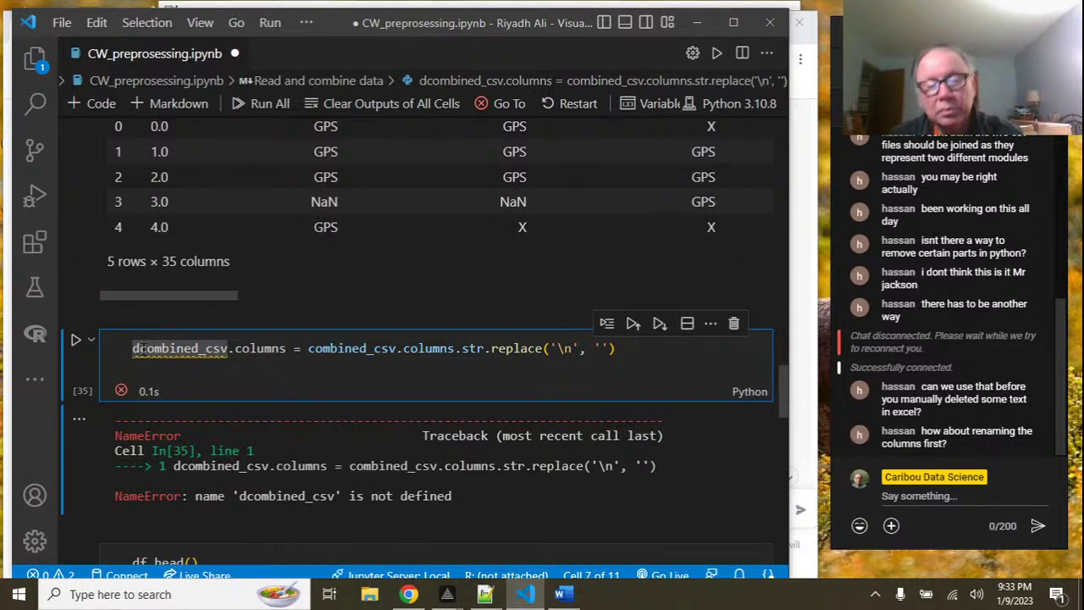
pyautogui.press('BackSpace')
pyautogui.click(76, 342)
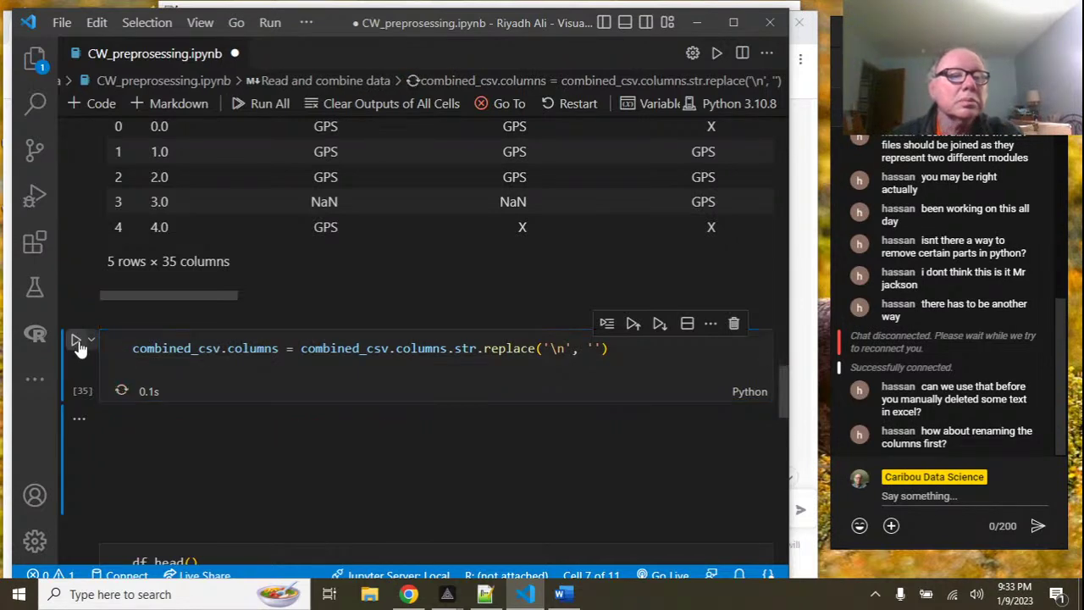
# Change df.head() below the column name replacement to combined_csv.head() and run it.
pyautogui.scroll(-3, 129, 366)
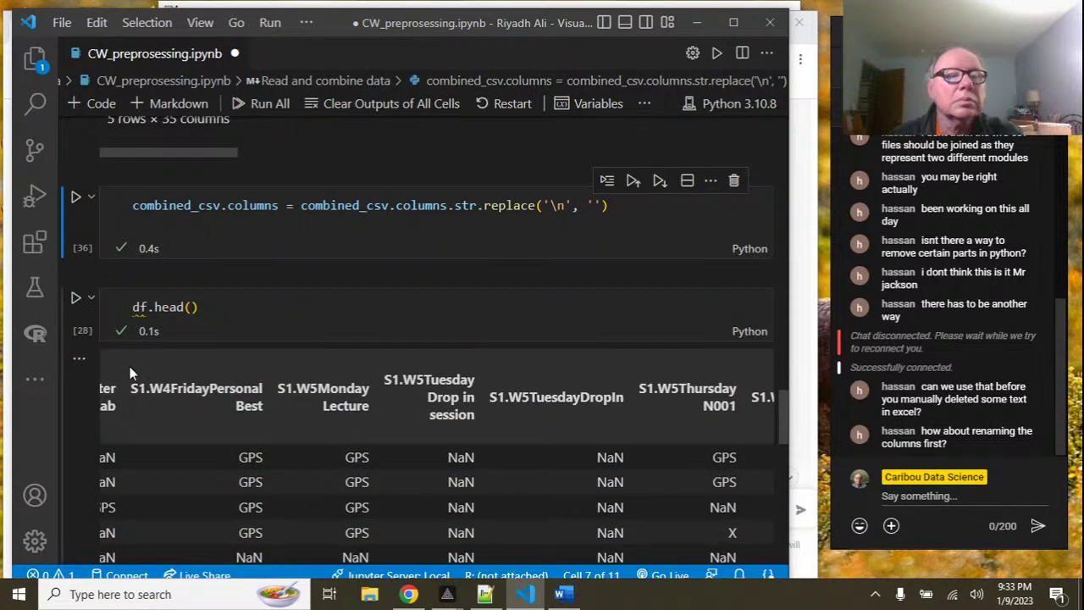
pyautogui.click(141, 308)
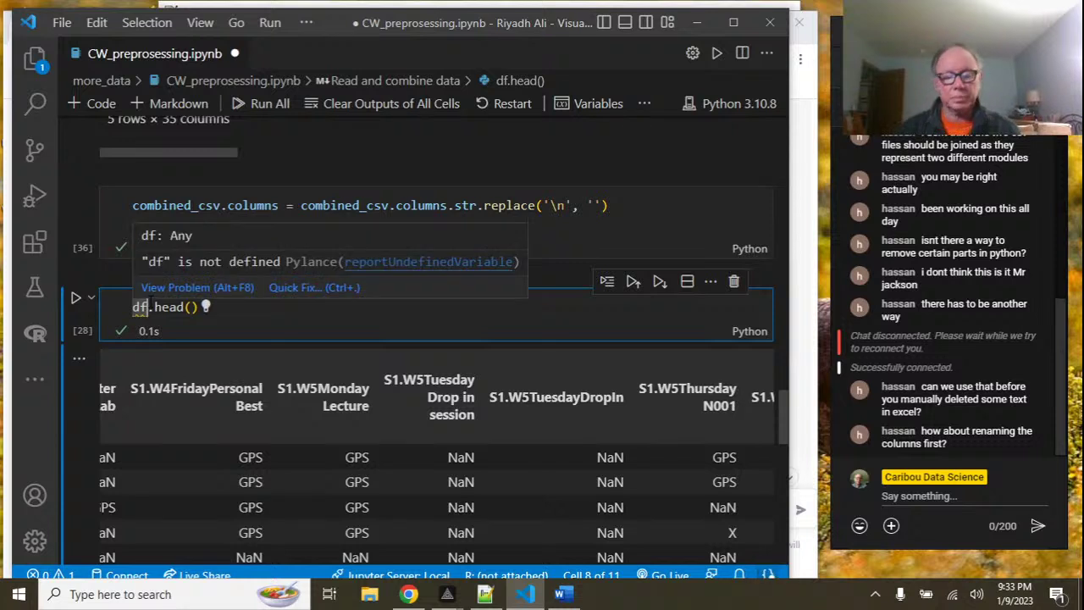
pyautogui.press('BackSpace')
pyautogui.press('BackSpace')
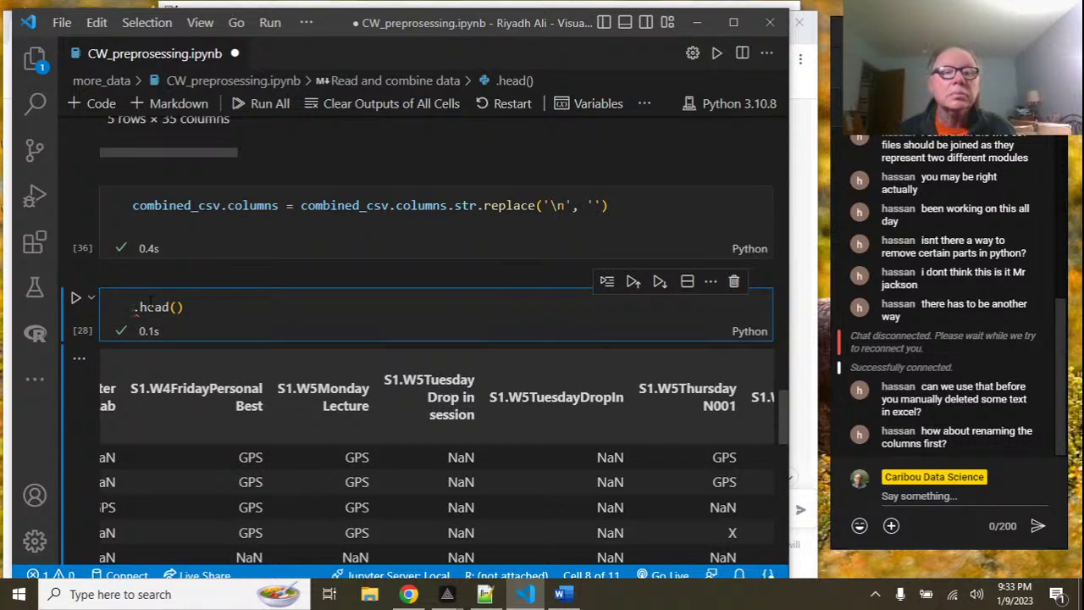
pyautogui.write('combined_csv')
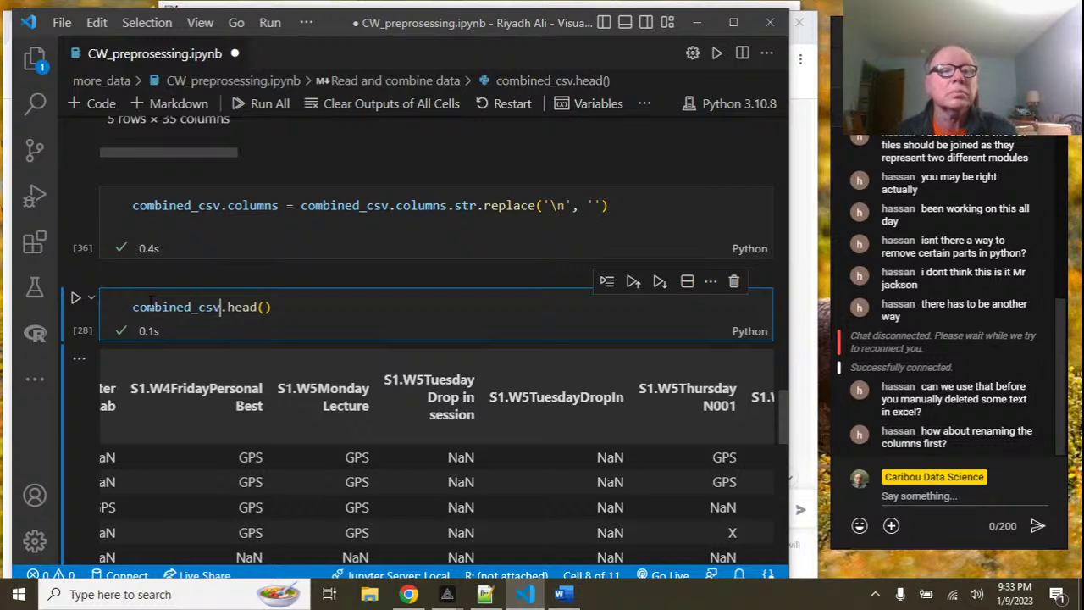
pyautogui.click(75, 300)
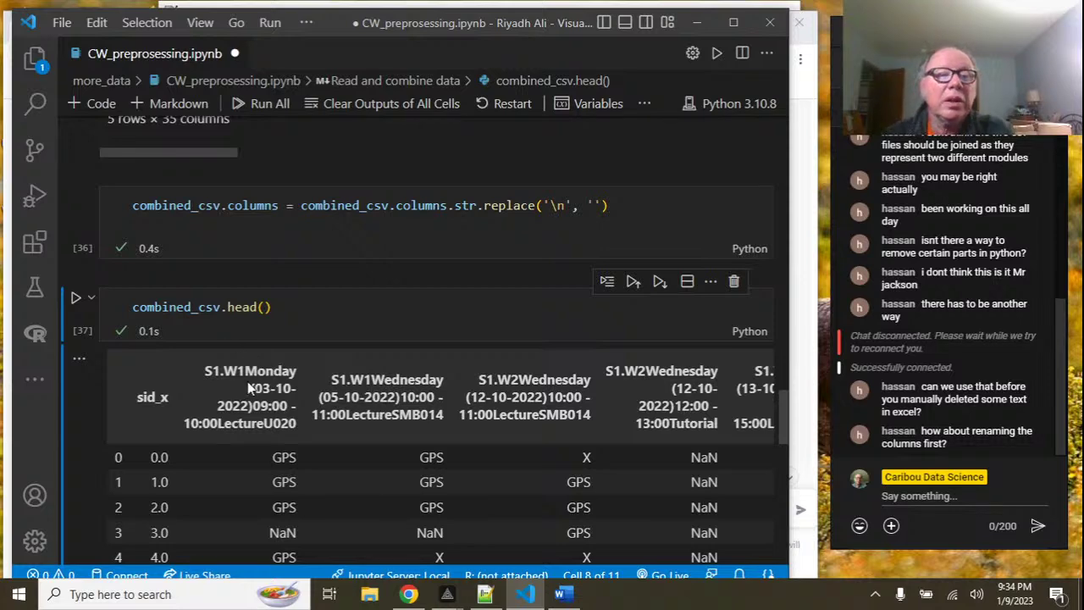
# Examine the date, time, week, day and session type parts of the cleaned column headers in the combined_csv.head() output.
pyautogui.moveTo(250, 388); pyautogui.dragTo(299, 423)
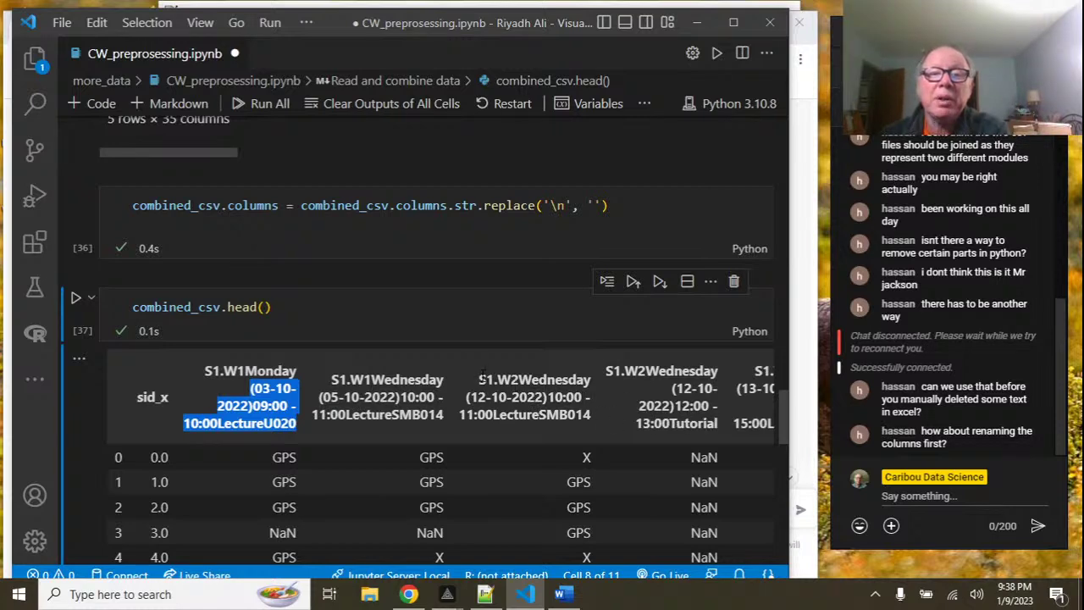
pyautogui.moveTo(479, 380); pyautogui.dragTo(594, 379)
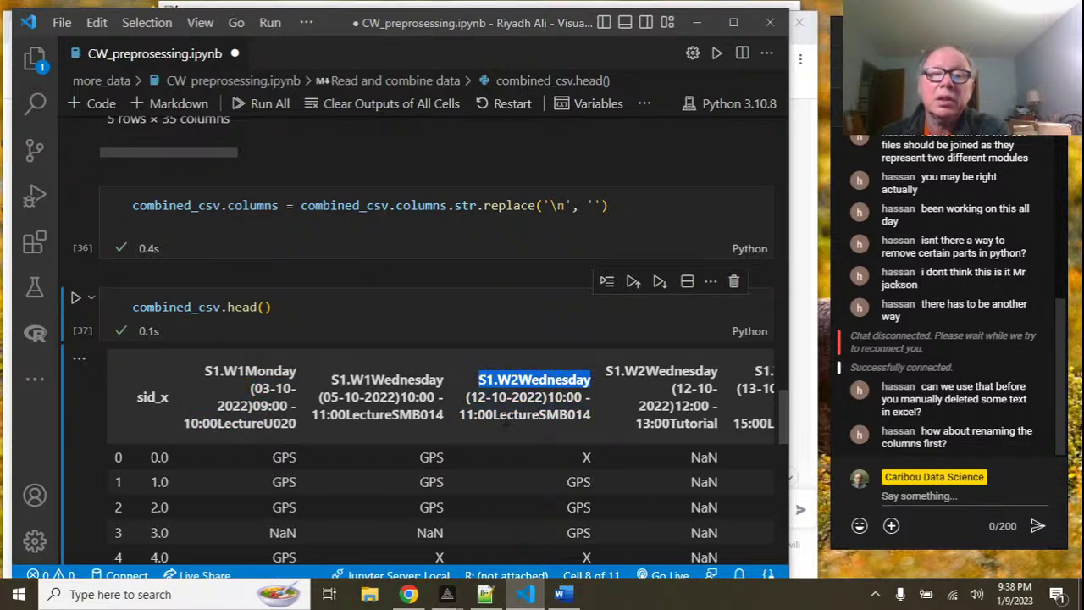
pyautogui.moveTo(494, 414); pyautogui.dragTo(541, 414)
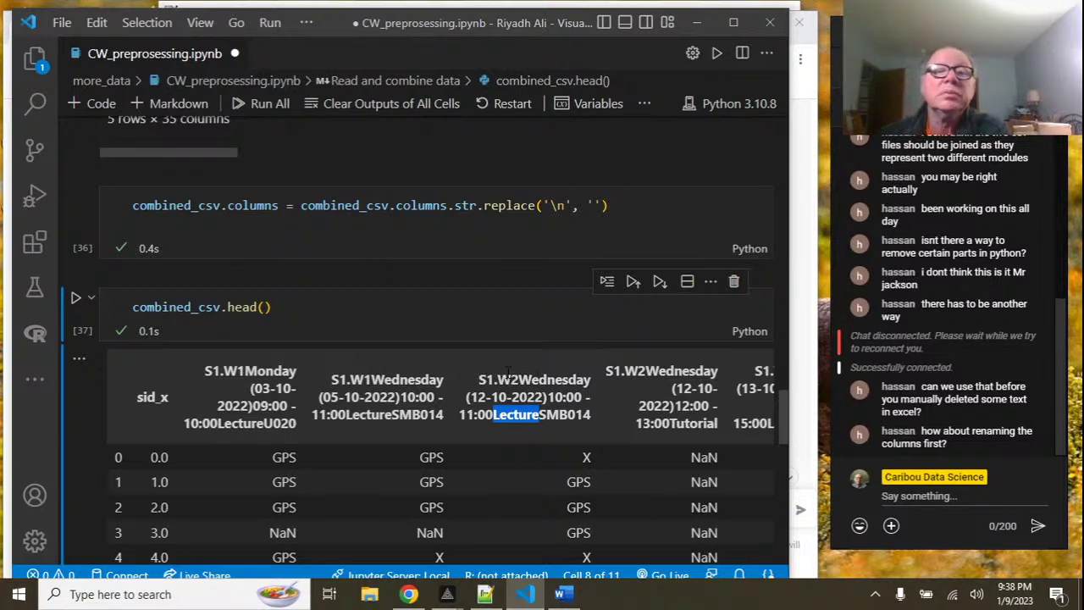
# Review the sample code for separate column DataFrames, switch to Word to read the task details, and close the document.
pyautogui.scroll(-2, 532, 381)
pyautogui.scroll(-6, 532, 386)
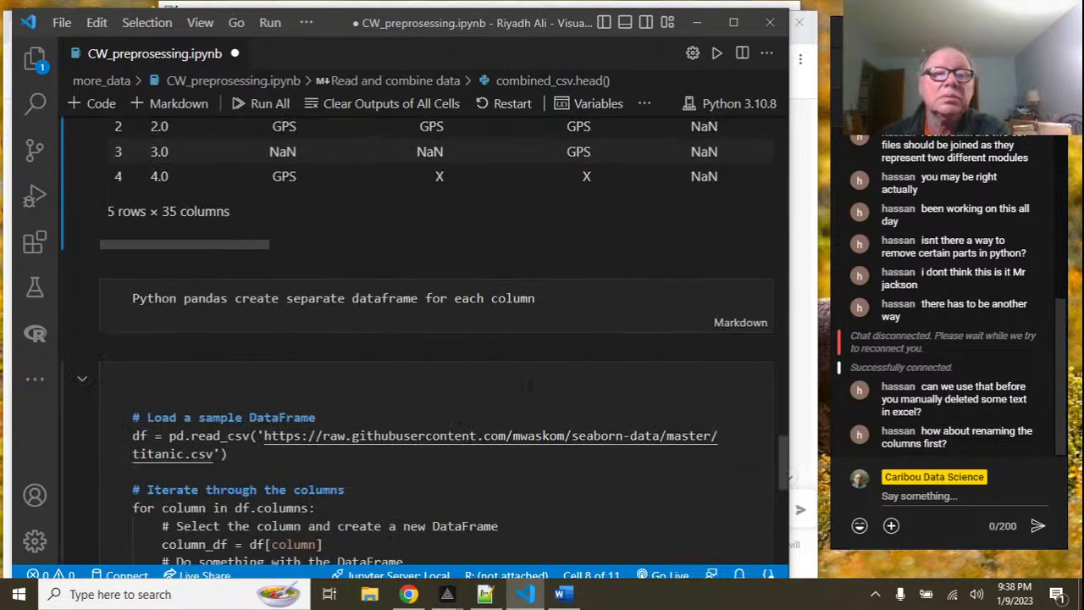
pyautogui.scroll(-2, 530, 383)
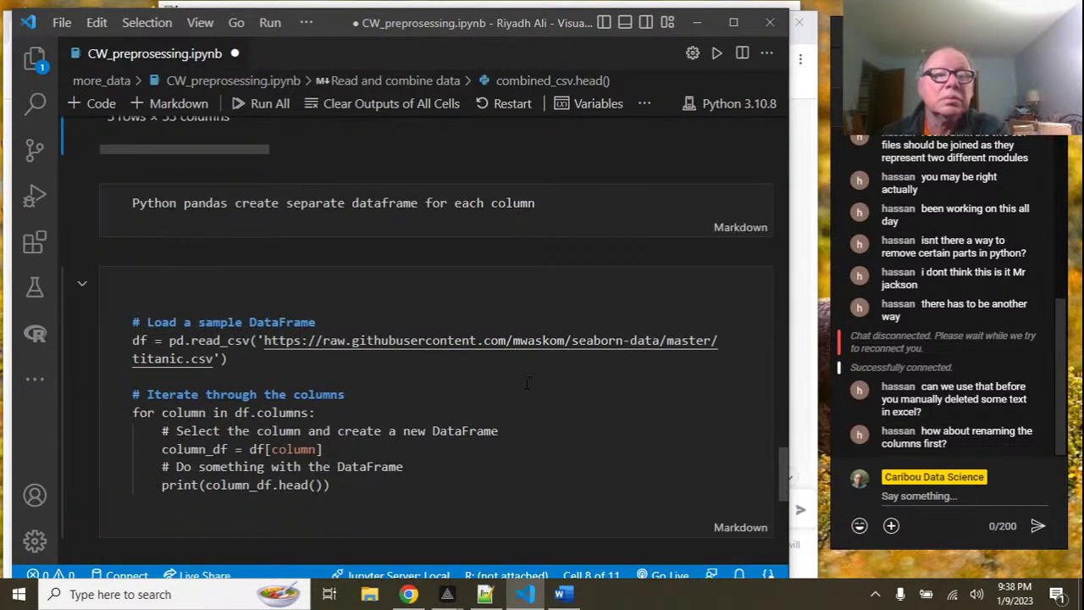
pyautogui.click(560, 594)
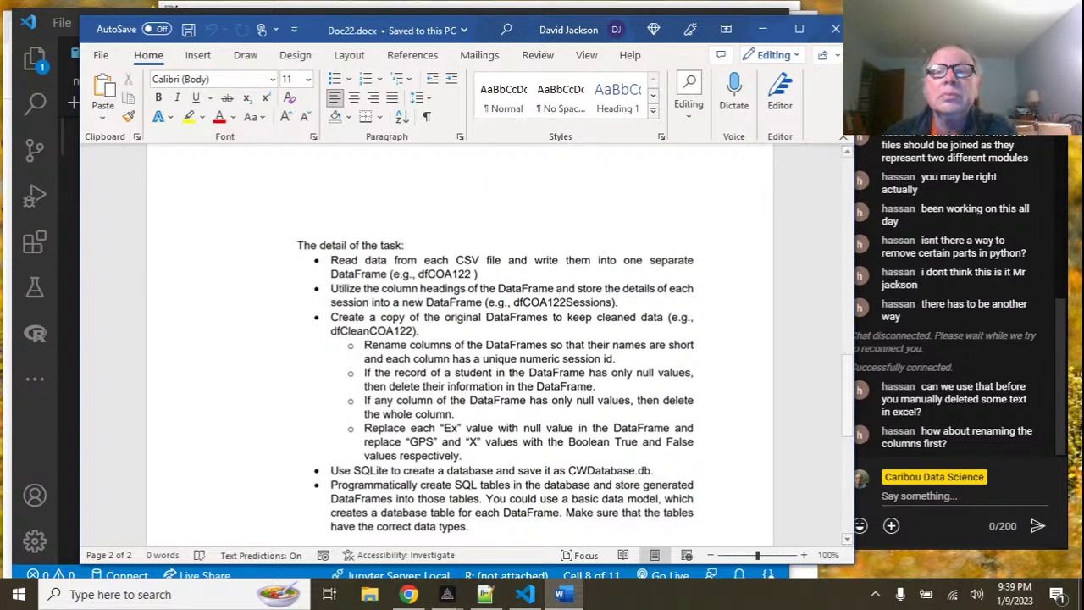
pyautogui.click(836, 31)
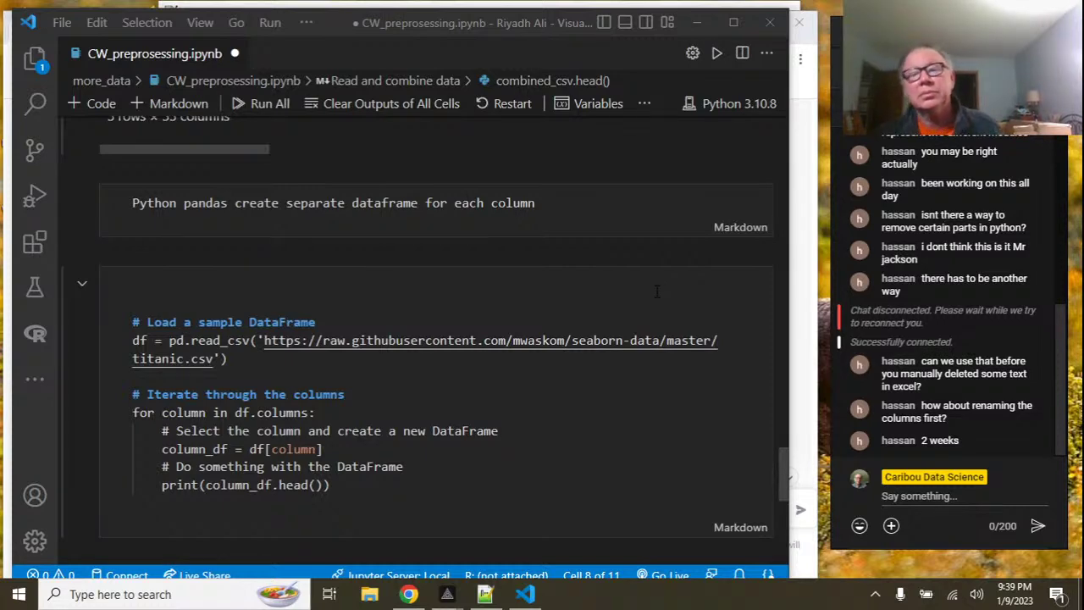
# Review the notebook back up to the commented-out read_excel line, and check the files in the more_data folder.
pyautogui.scroll(1, 393, 261)
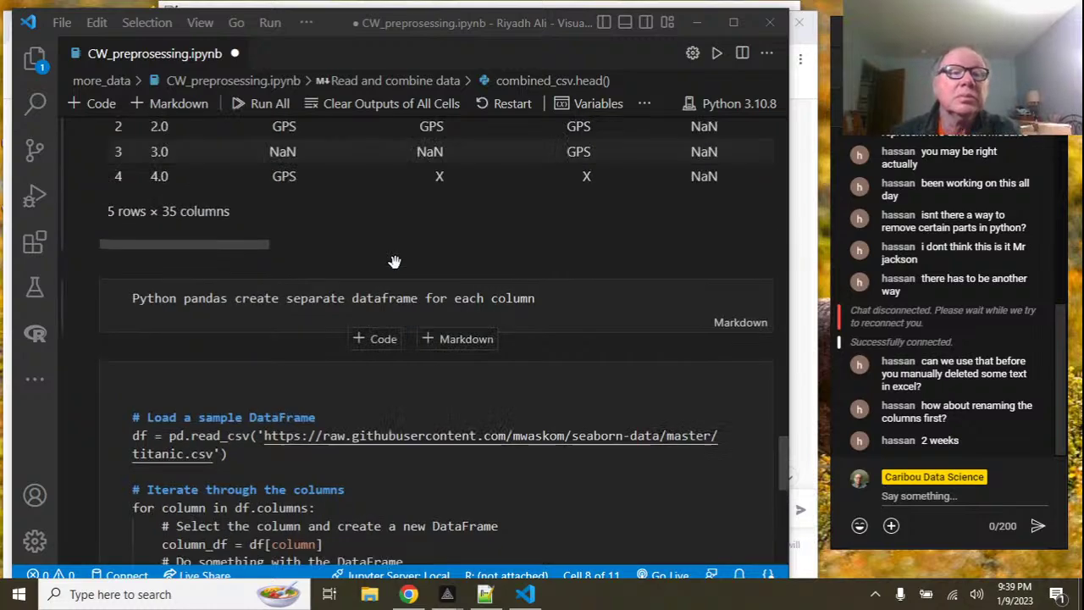
pyautogui.scroll(10, 394, 261)
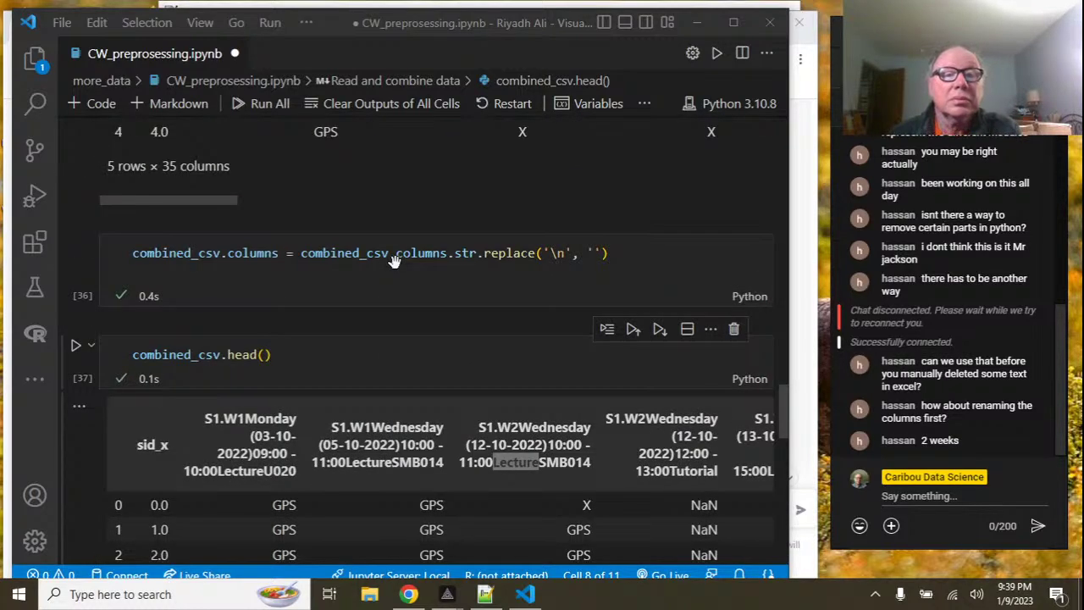
pyautogui.scroll(15, 394, 261)
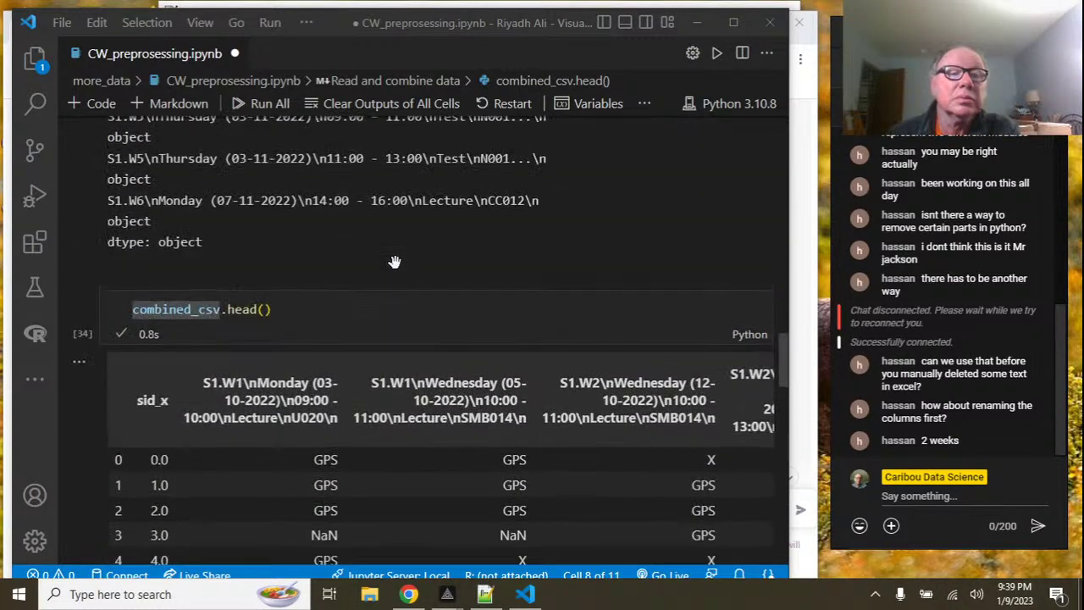
pyautogui.scroll(15, 394, 261)
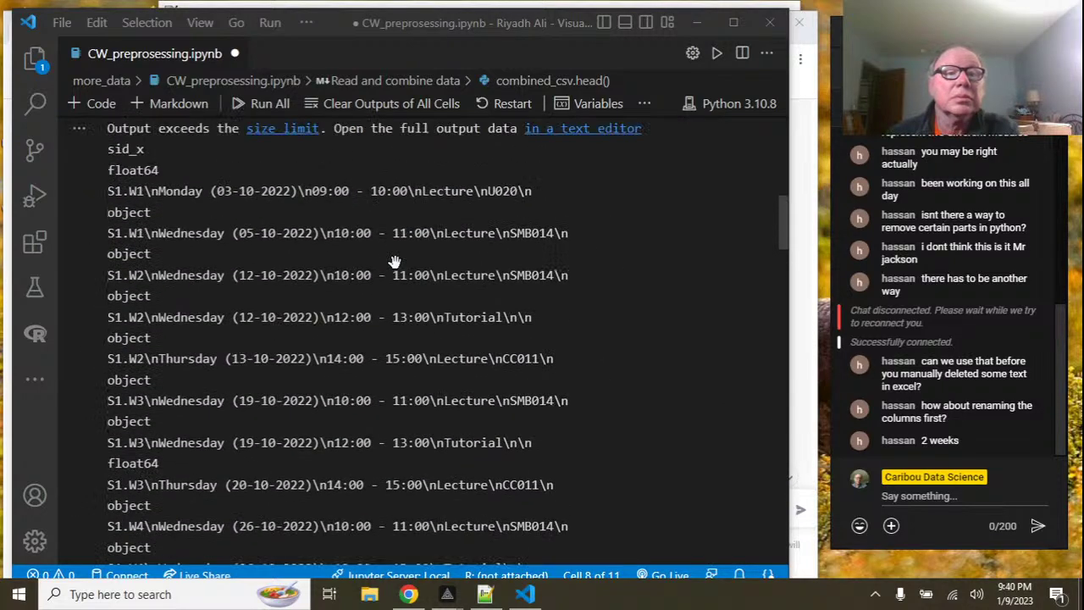
pyautogui.scroll(4, 394, 261)
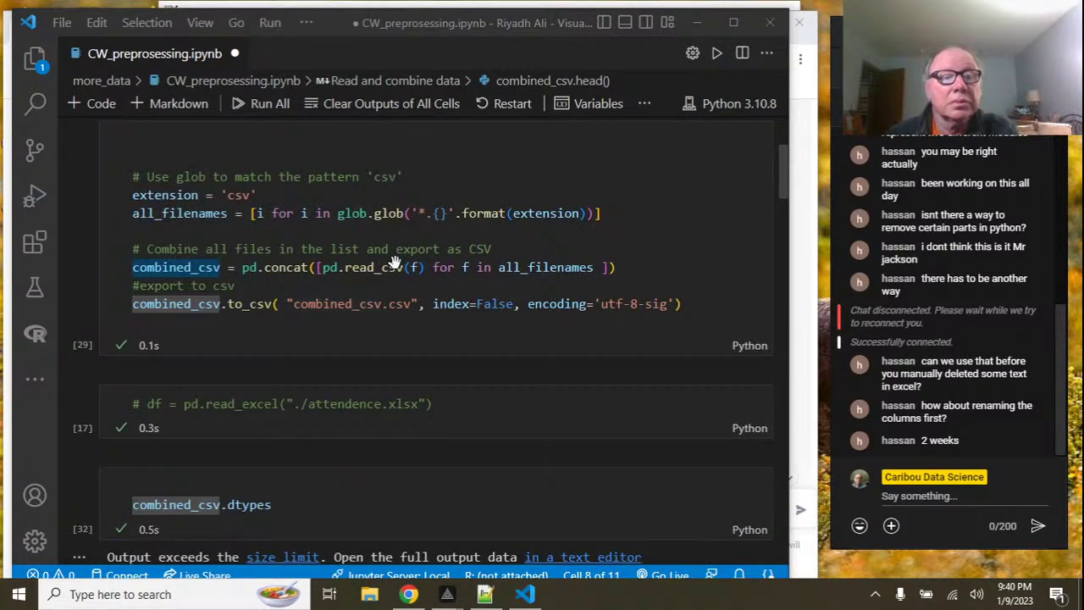
pyautogui.click(428, 404)
pyautogui.moveTo(430, 405); pyautogui.dragTo(131, 397)
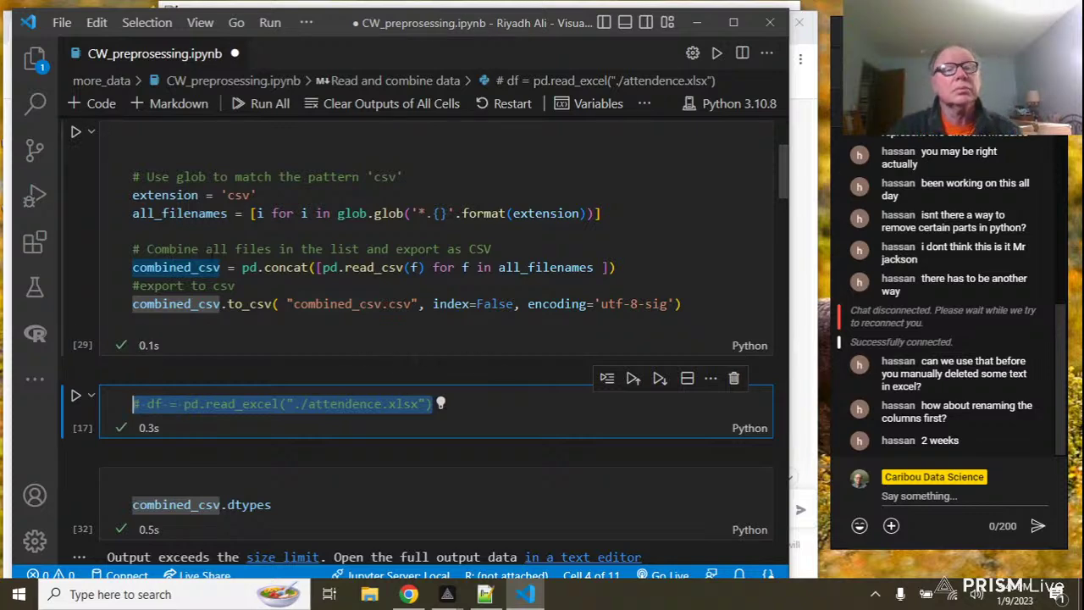
pyautogui.click(34, 59)
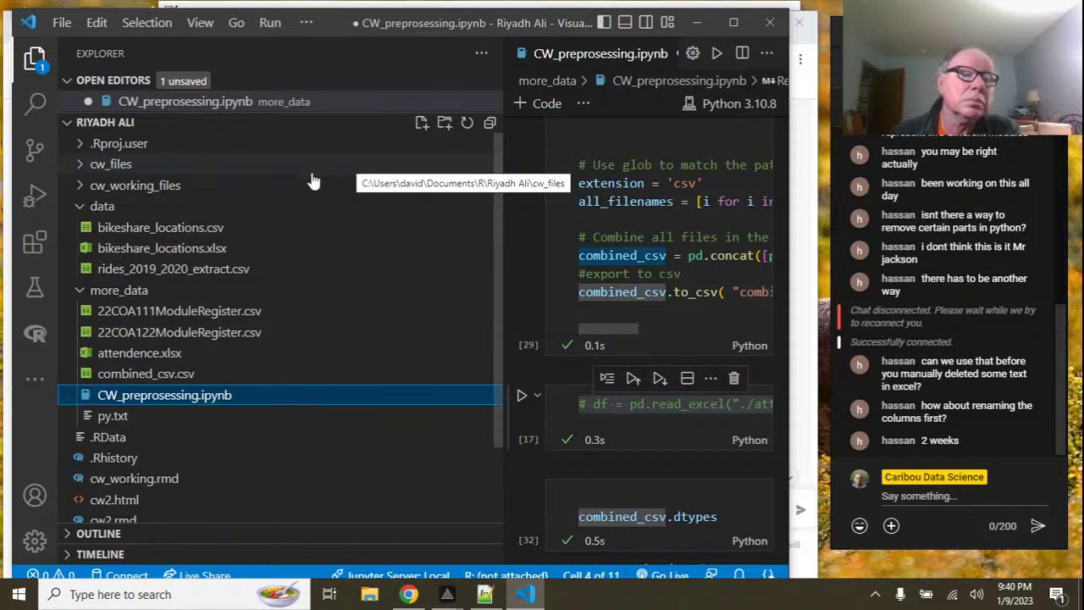
pyautogui.click(35, 58)
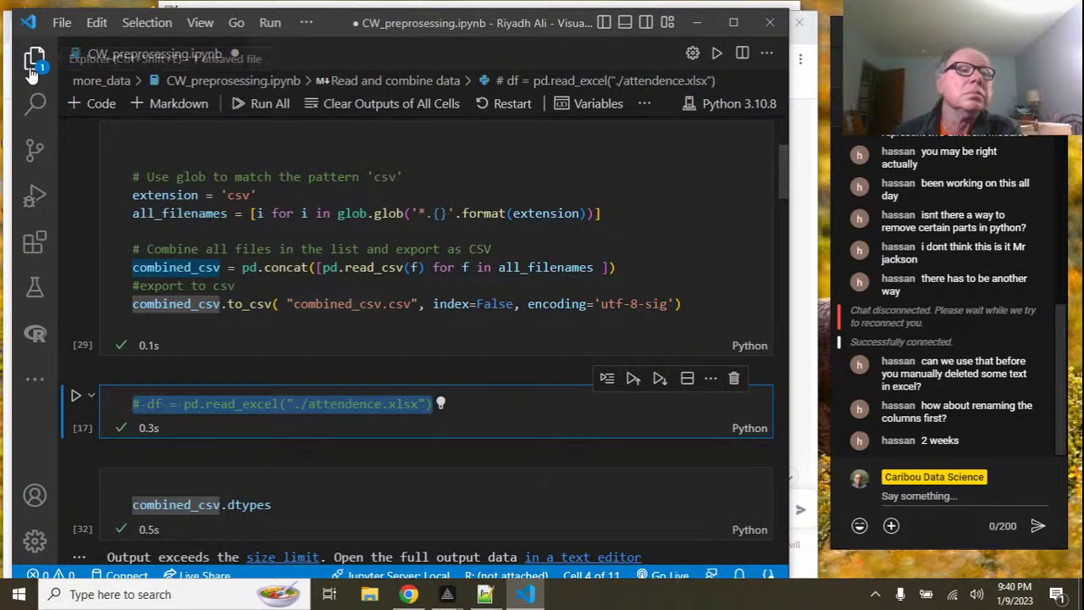
# Browse the Documents folder for another project to open, checking PYTHONPANDAS and its TT_weather_data subfolder.
pyautogui.click(62, 25)
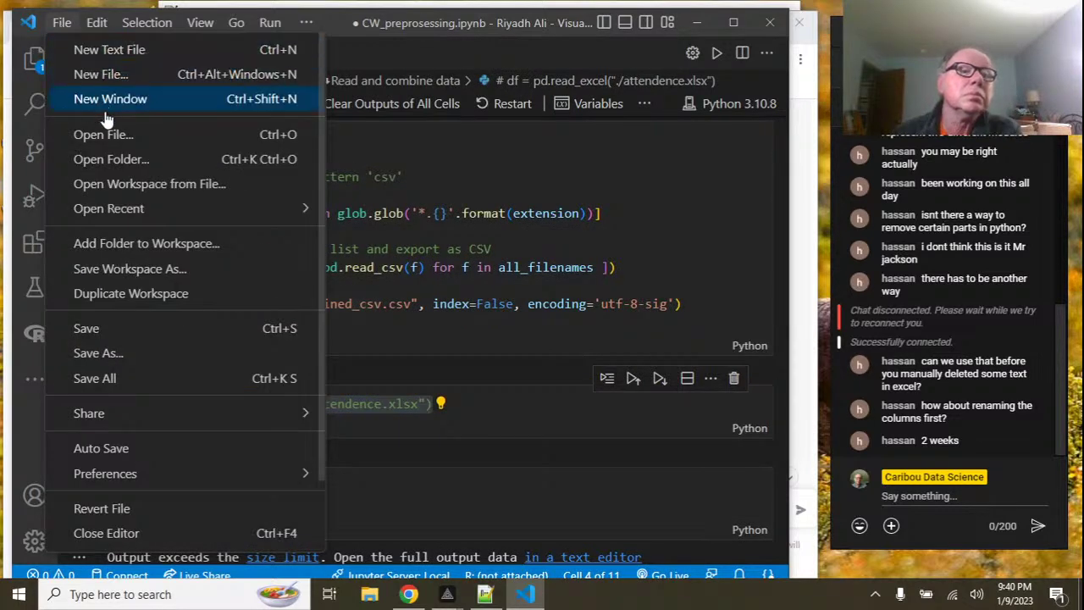
pyautogui.click(111, 158)
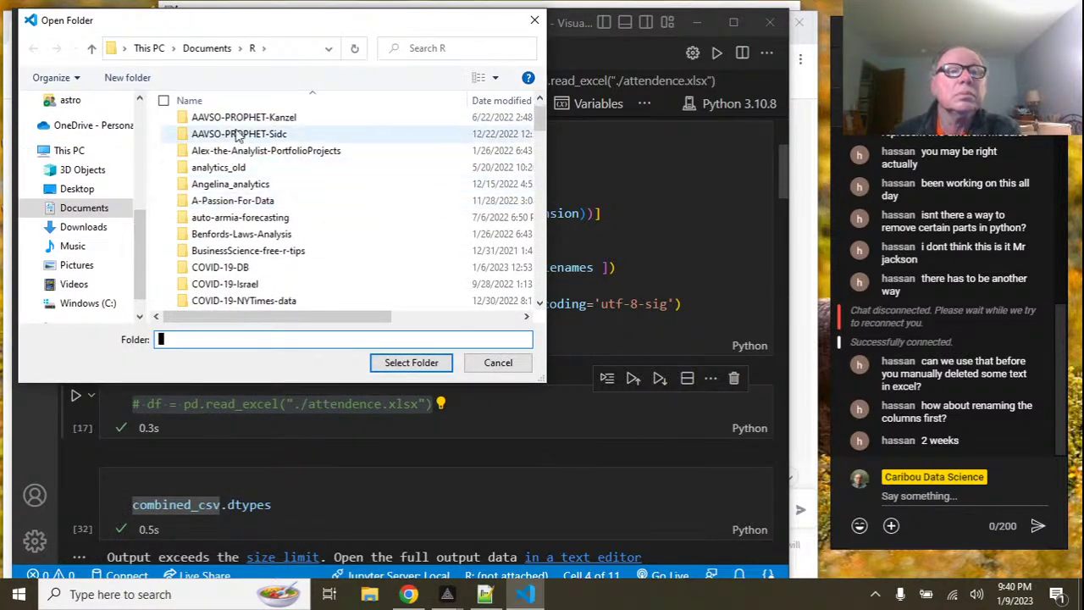
pyautogui.click(207, 51)
pyautogui.scroll(-5, 271, 172)
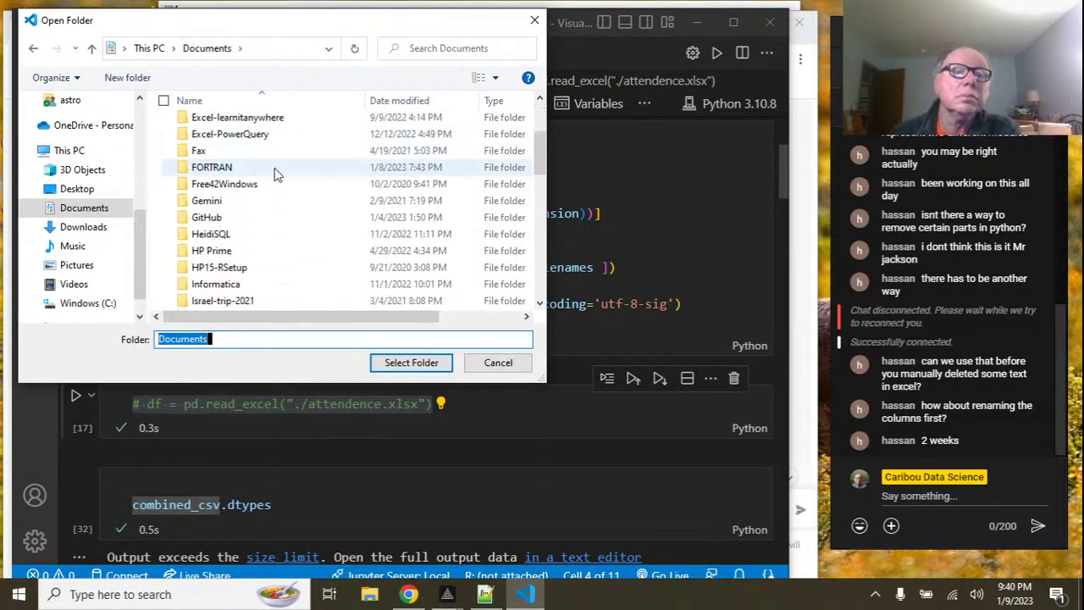
pyautogui.scroll(-4, 271, 172)
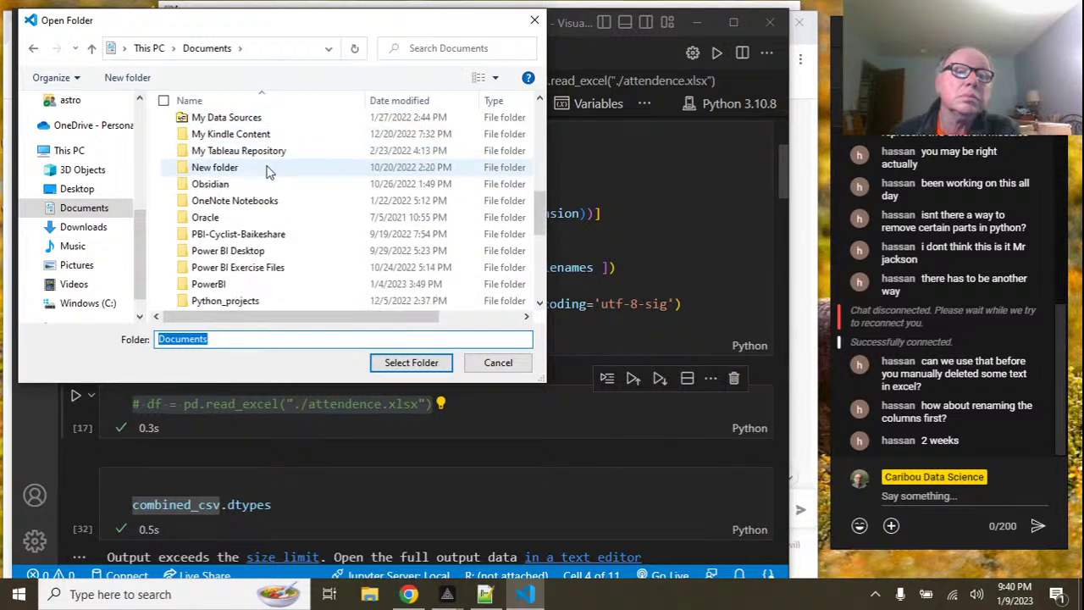
pyautogui.doubleClick(245, 250)
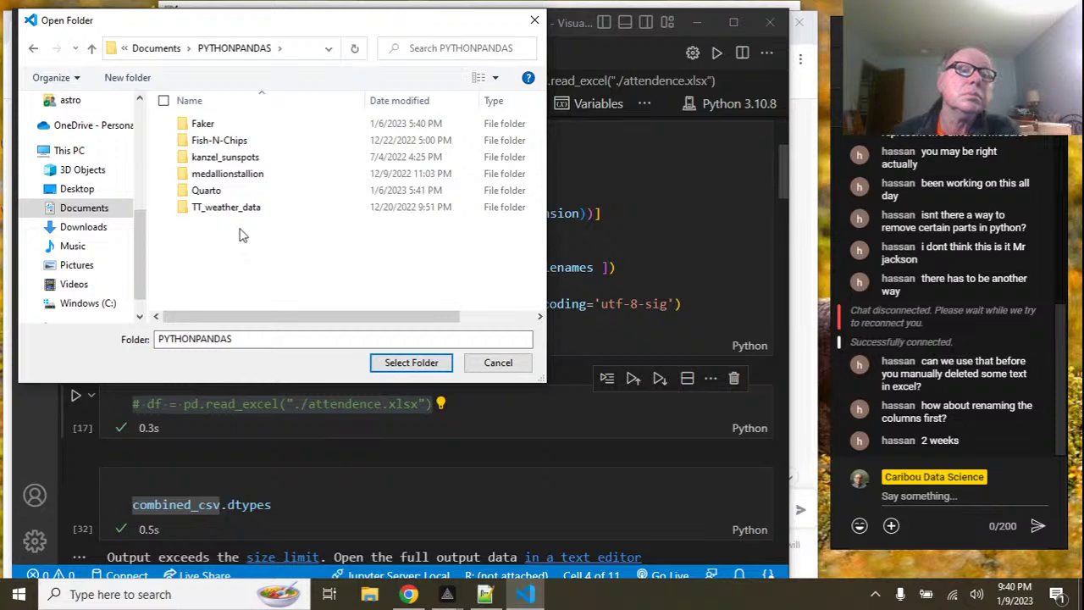
pyautogui.doubleClick(239, 217)
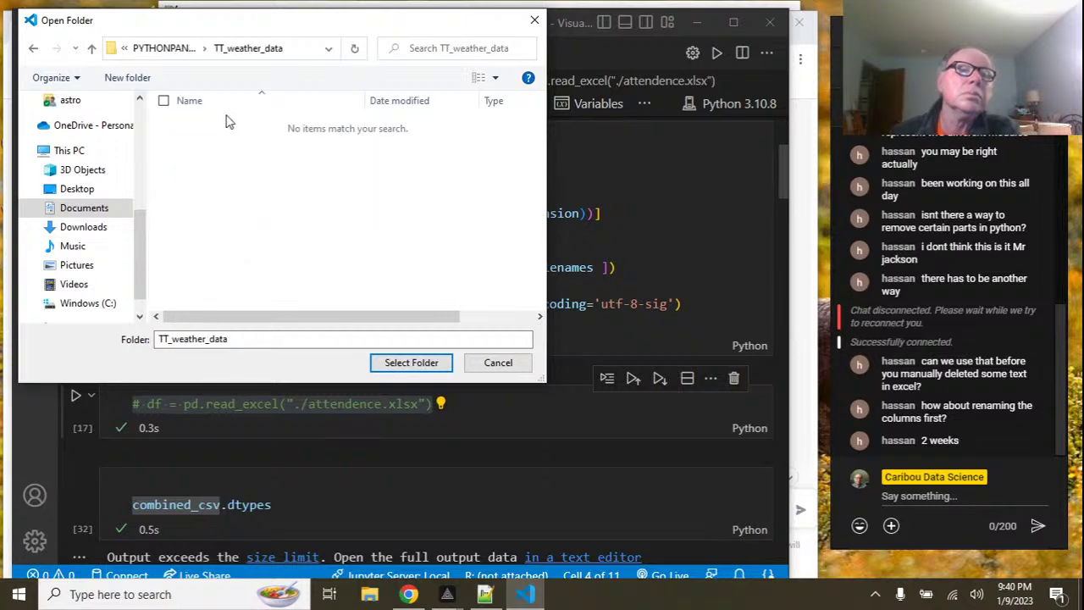
pyautogui.click(188, 51)
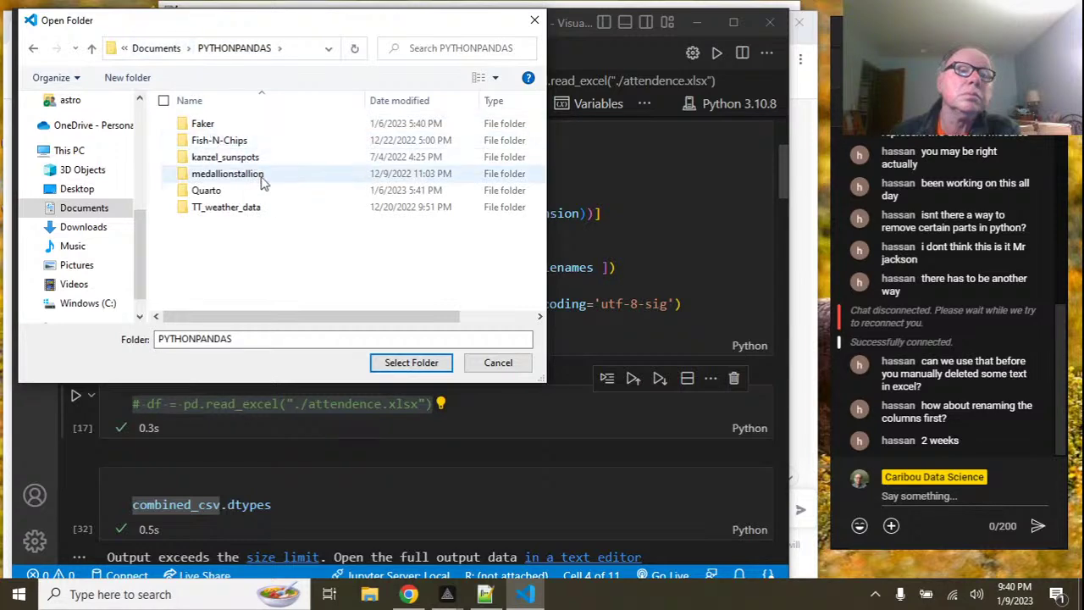
pyautogui.click(158, 51)
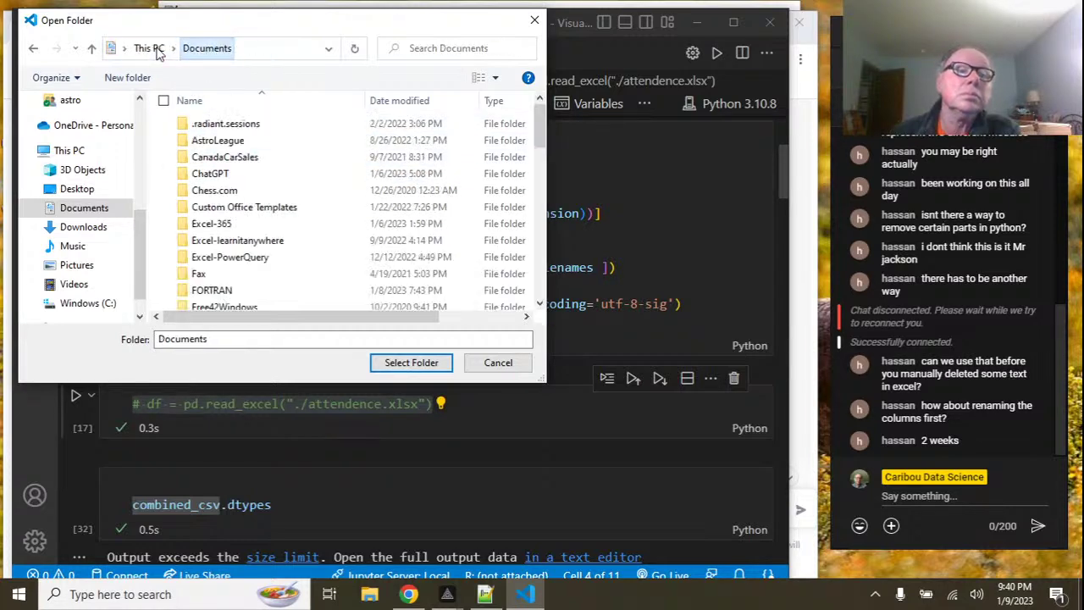
# Check Python_projects and its medallionstallion subfolder in Documents, and cancel opening a folder.
pyautogui.scroll(-4, 260, 193)
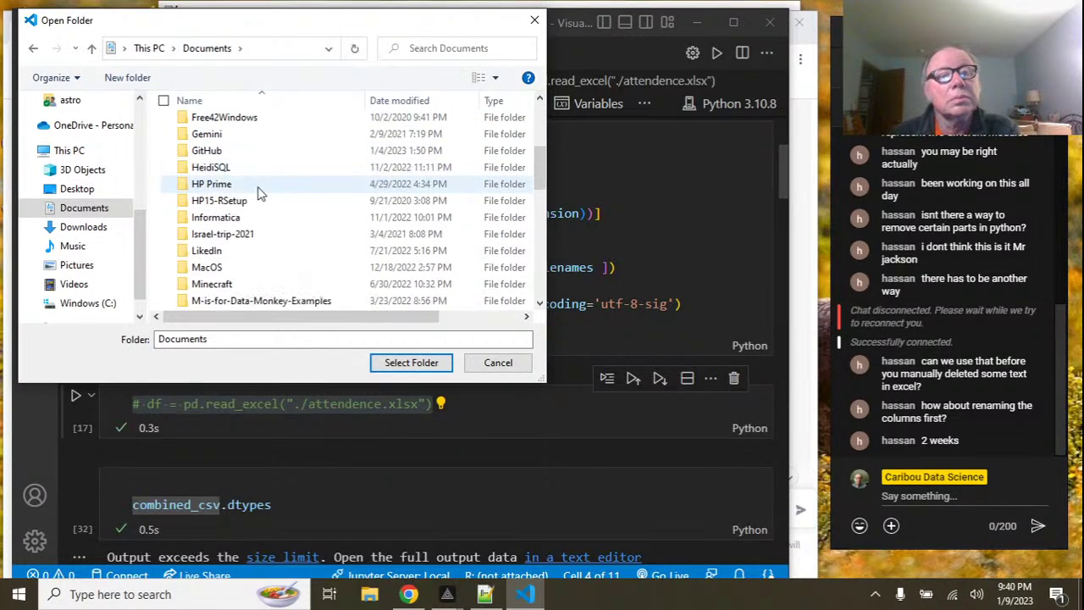
pyautogui.scroll(-1, 260, 193)
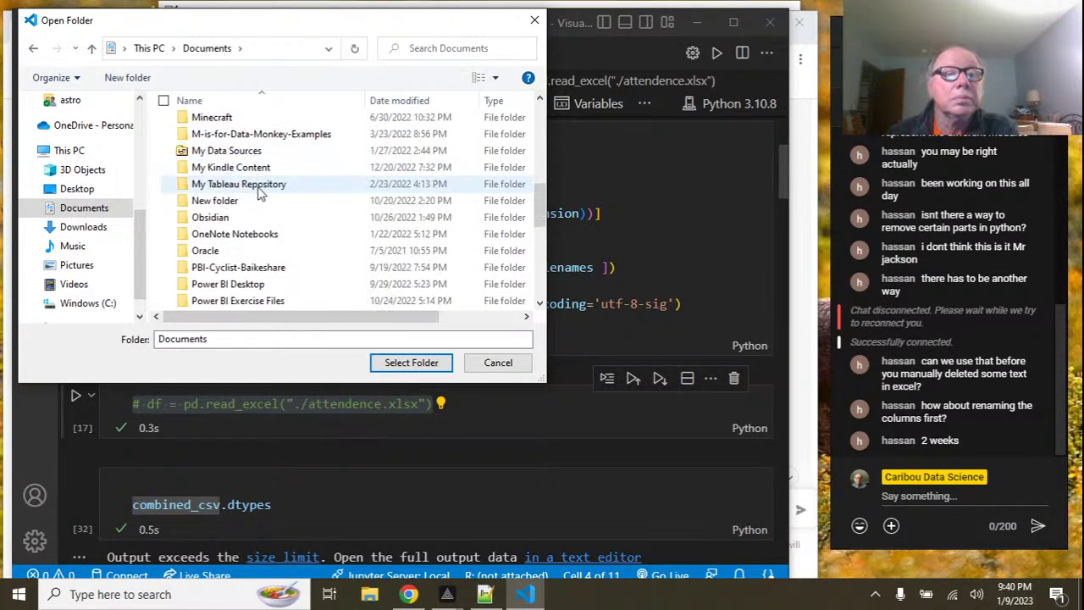
pyautogui.scroll(-1, 260, 193)
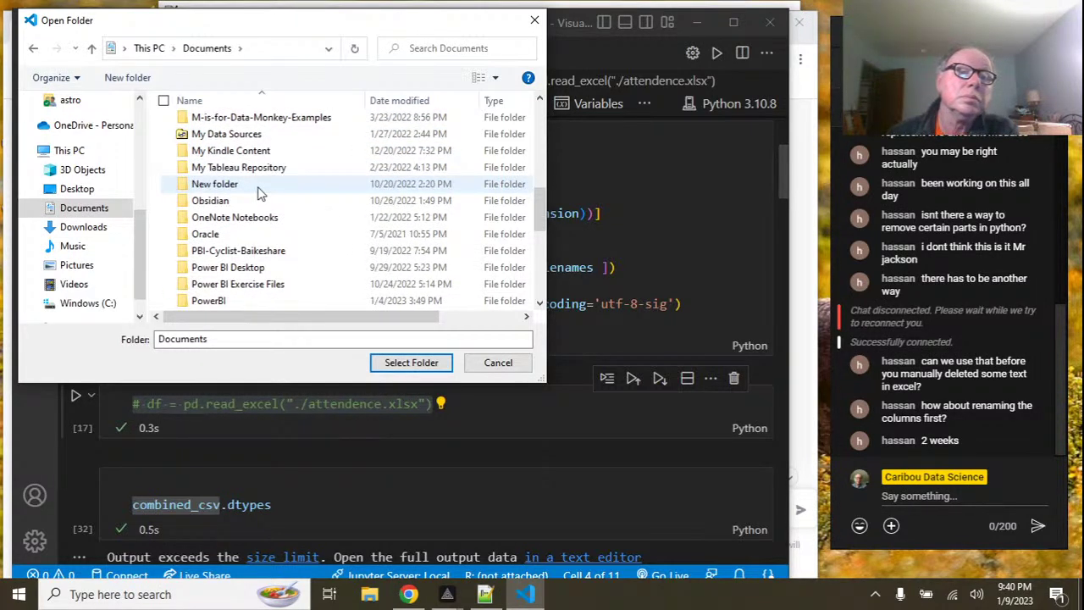
pyautogui.scroll(-1, 261, 193)
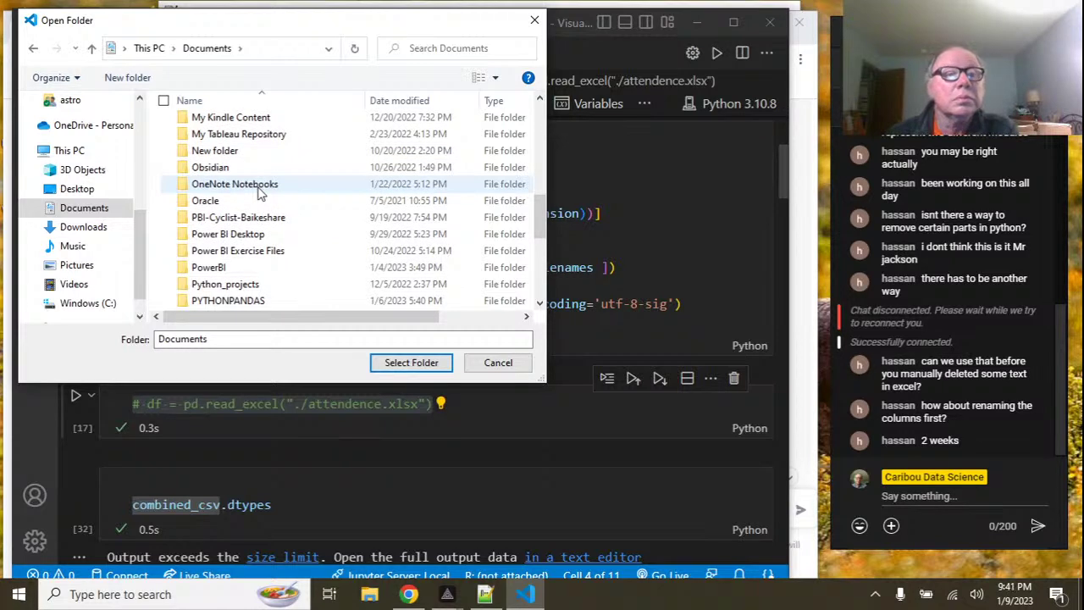
pyautogui.doubleClick(194, 284)
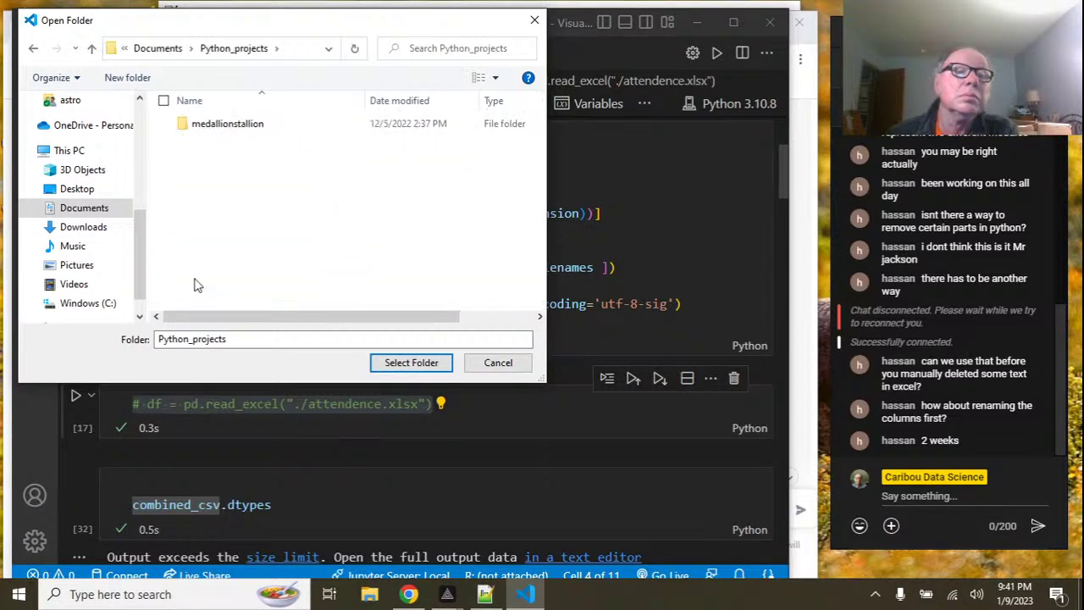
pyautogui.doubleClick(196, 128)
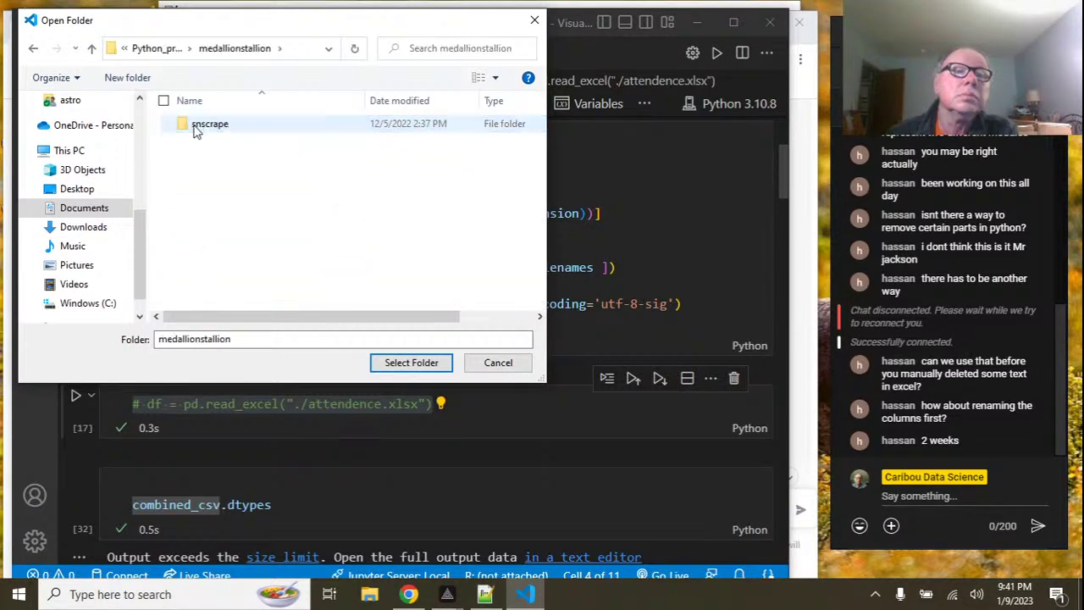
pyautogui.click(152, 49)
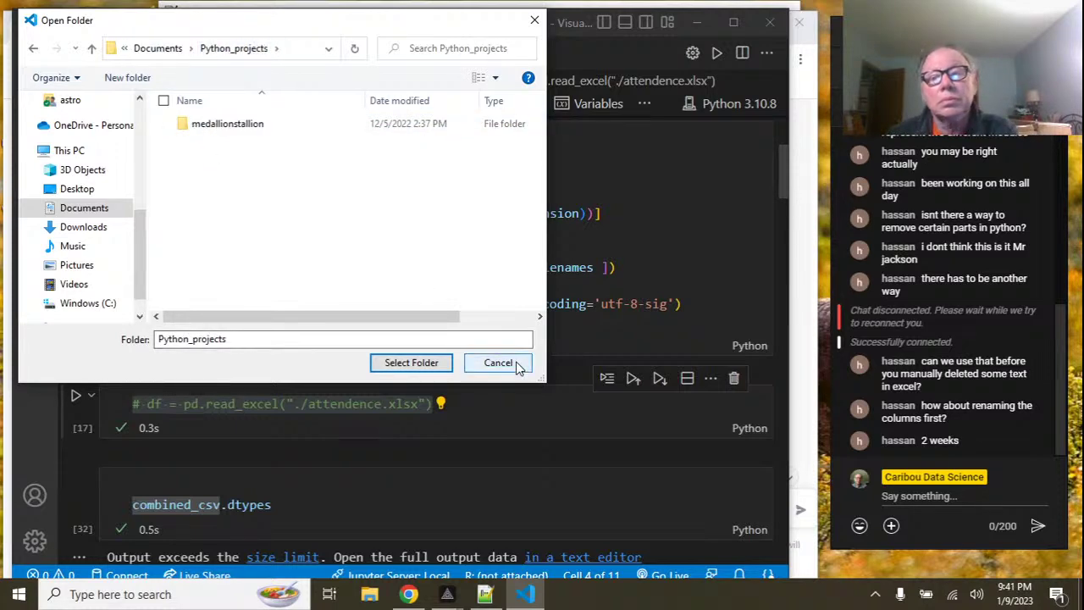
pyautogui.click(499, 363)
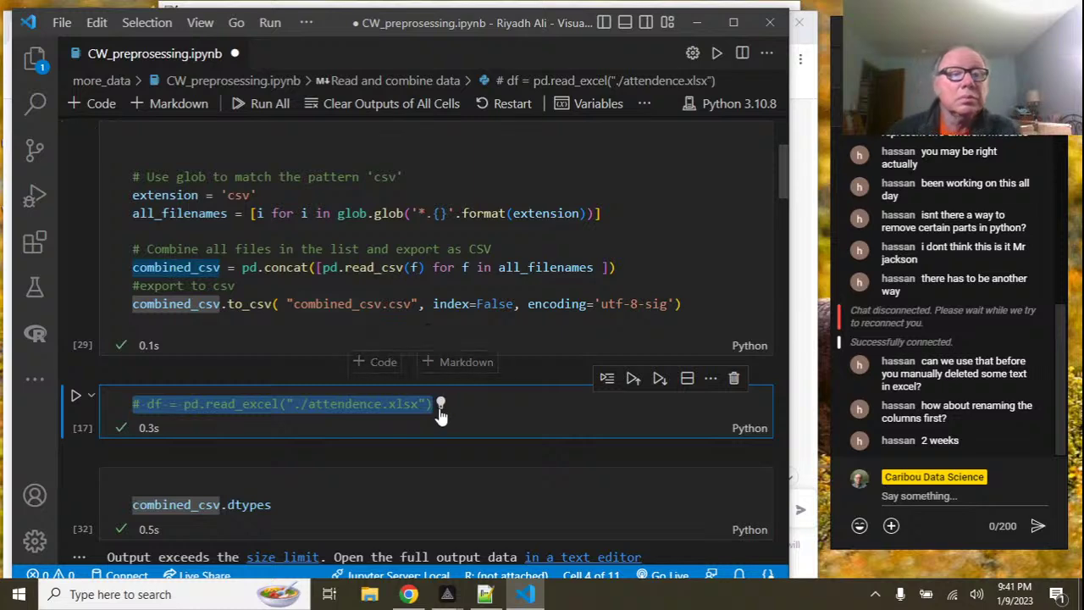
# Look over the combined_csv.dtypes output and rerun the commented-out read_excel cell above it.
pyautogui.scroll(-2, 441, 409)
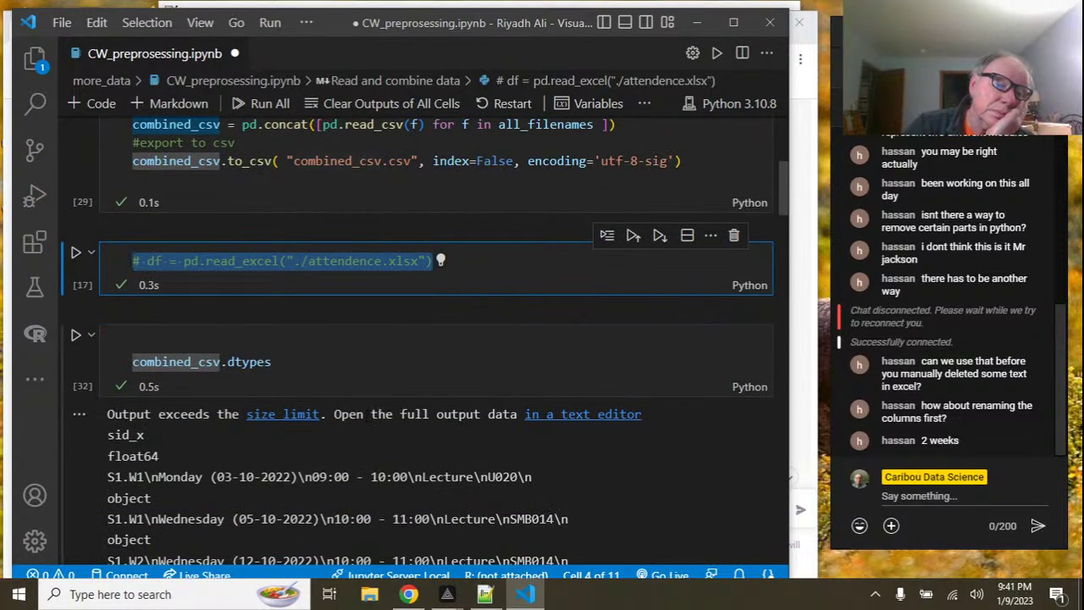
pyautogui.scroll(-4, 367, 417)
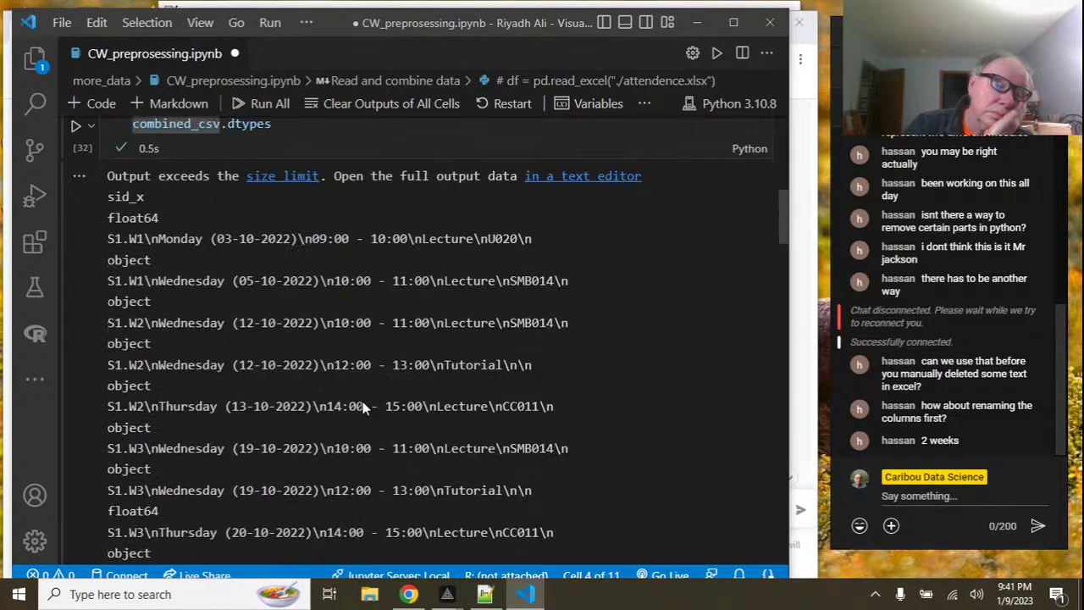
pyautogui.scroll(3, 365, 407)
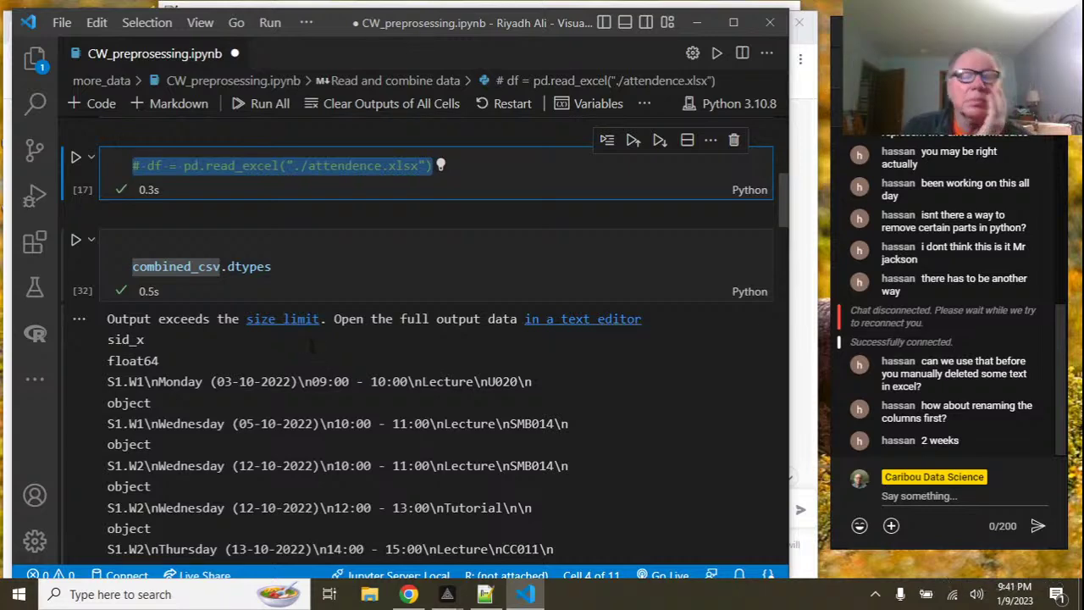
pyautogui.click(74, 159)
# Compare the column names before and after the \n replacement, and clear the output of the combined_csv.dtypes cell.
pyautogui.scroll(-1, 259, 244)
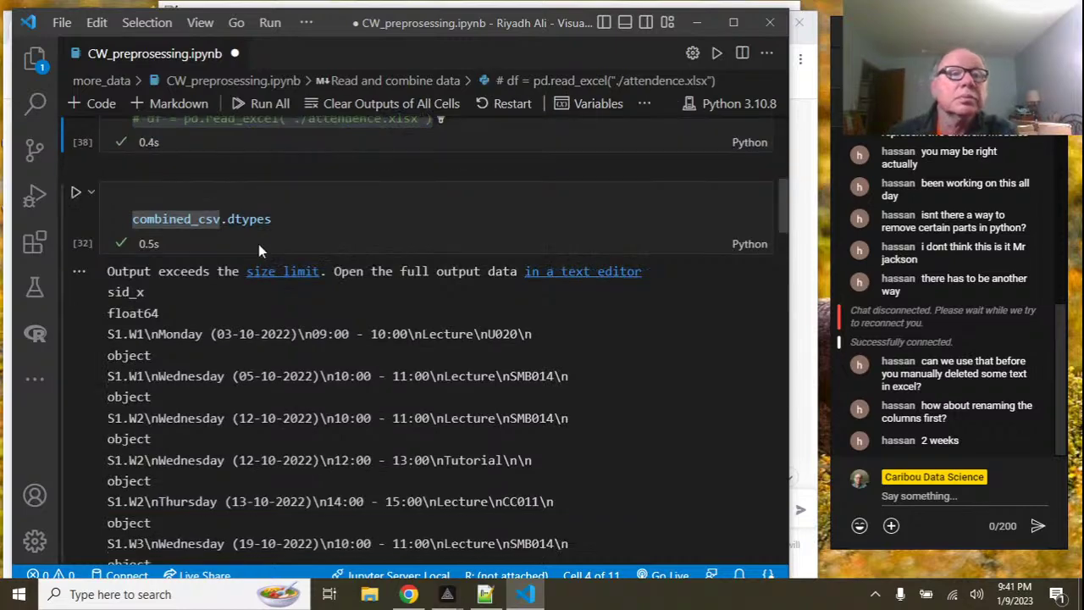
pyautogui.scroll(-12, 258, 244)
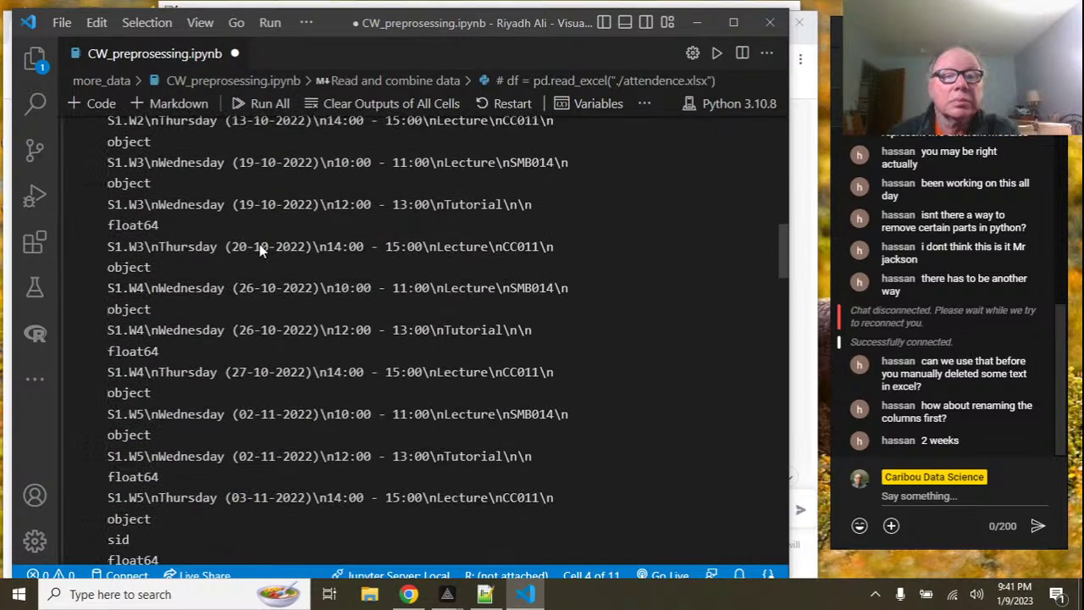
pyautogui.scroll(-20, 259, 244)
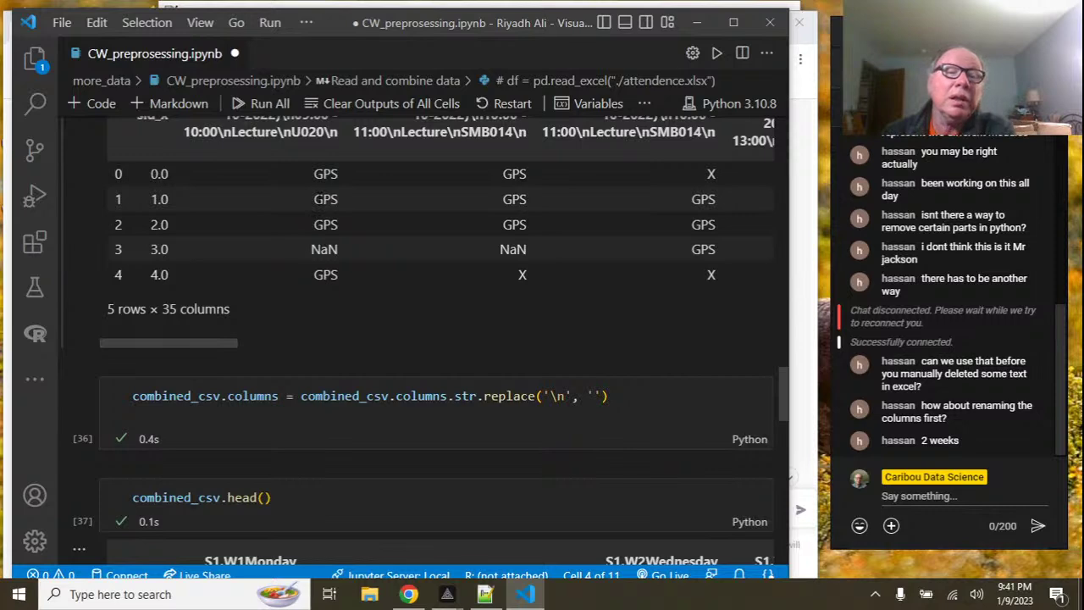
pyautogui.scroll(3, 288, 184)
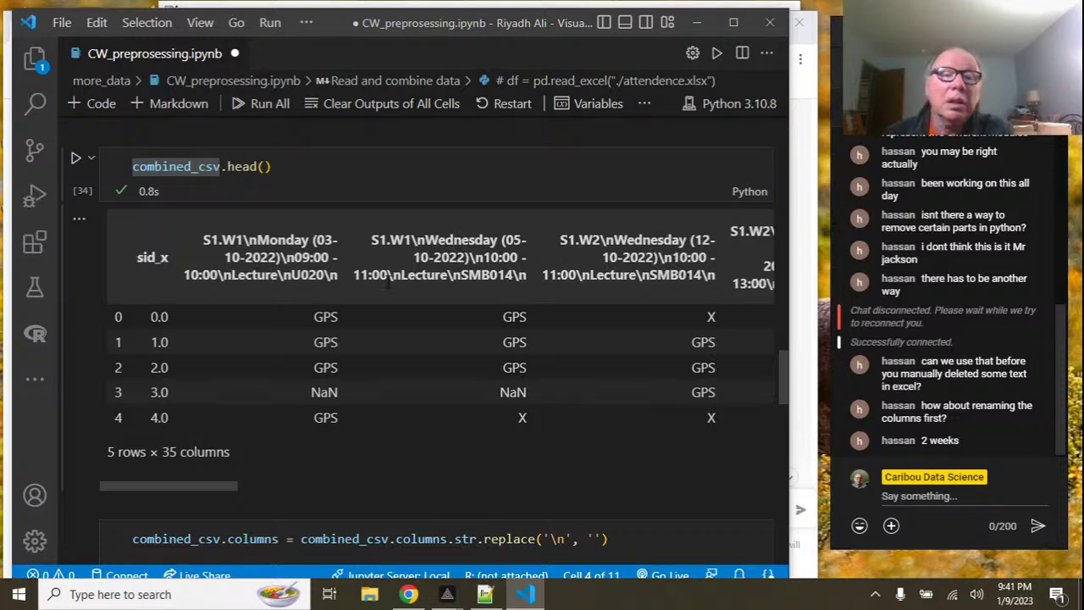
pyautogui.scroll(-5, 389, 284)
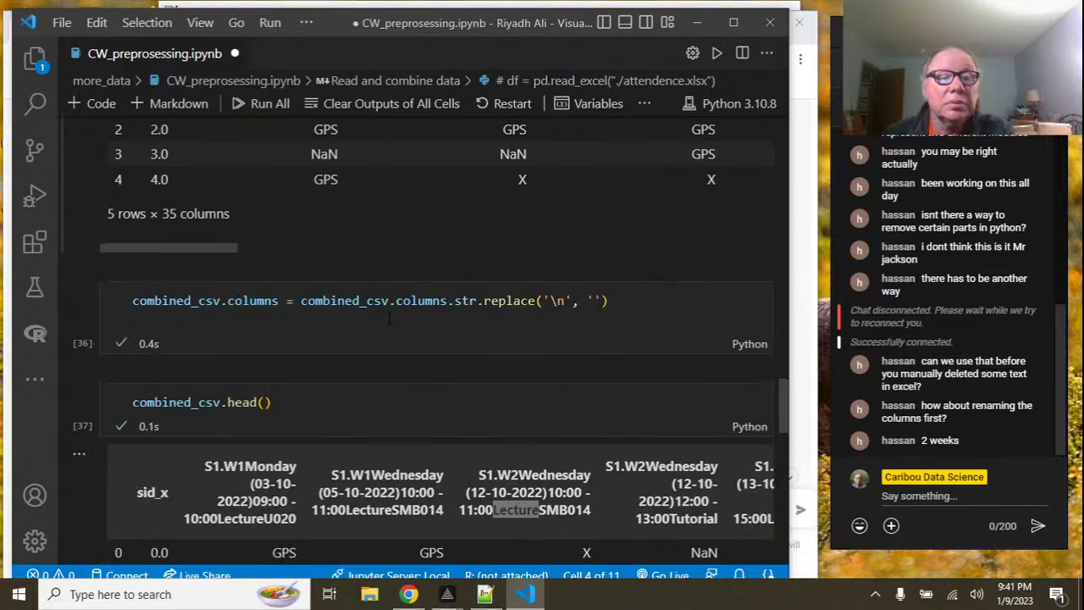
pyautogui.scroll(10, 380, 318)
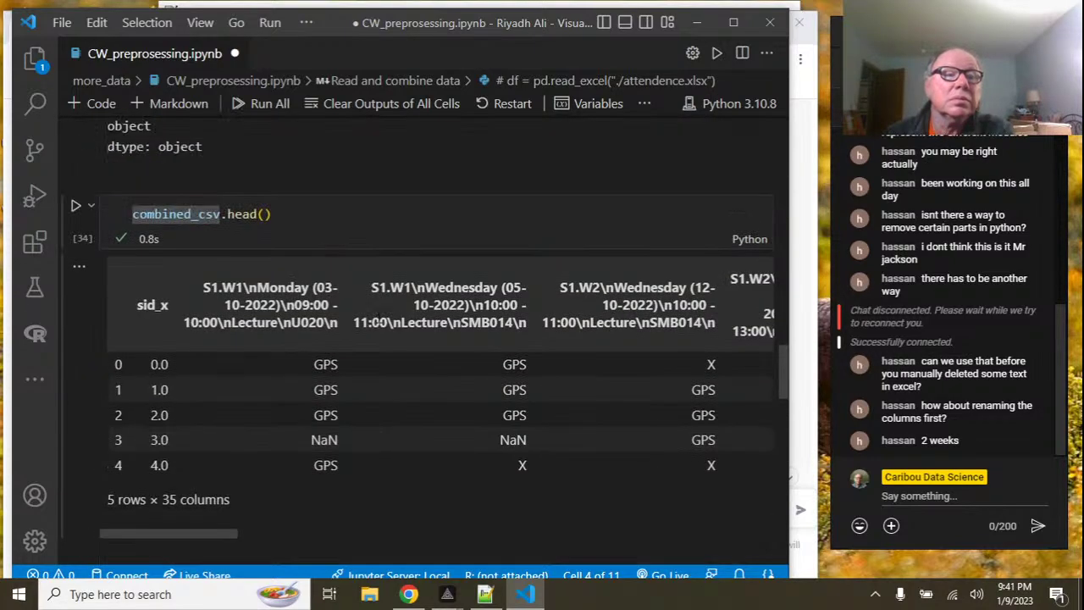
pyautogui.scroll(10, 377, 315)
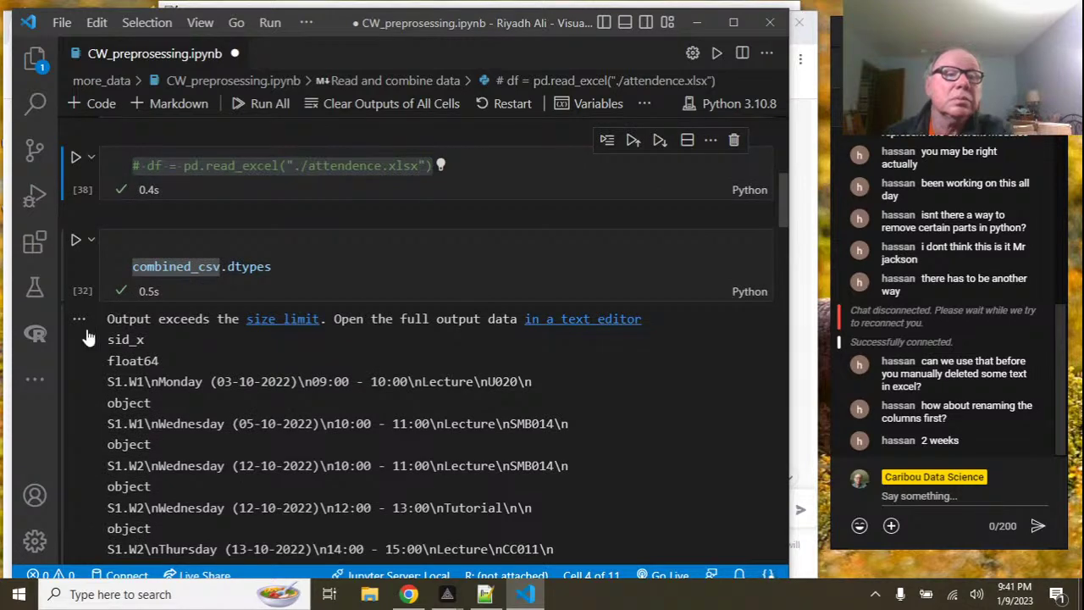
pyautogui.click(79, 319)
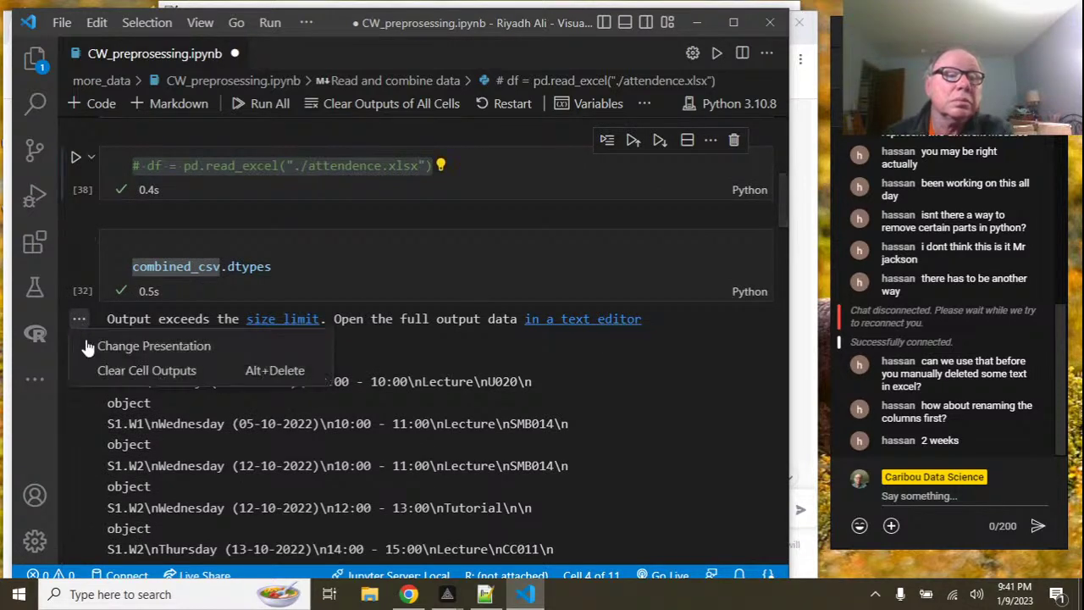
pyautogui.click(127, 370)
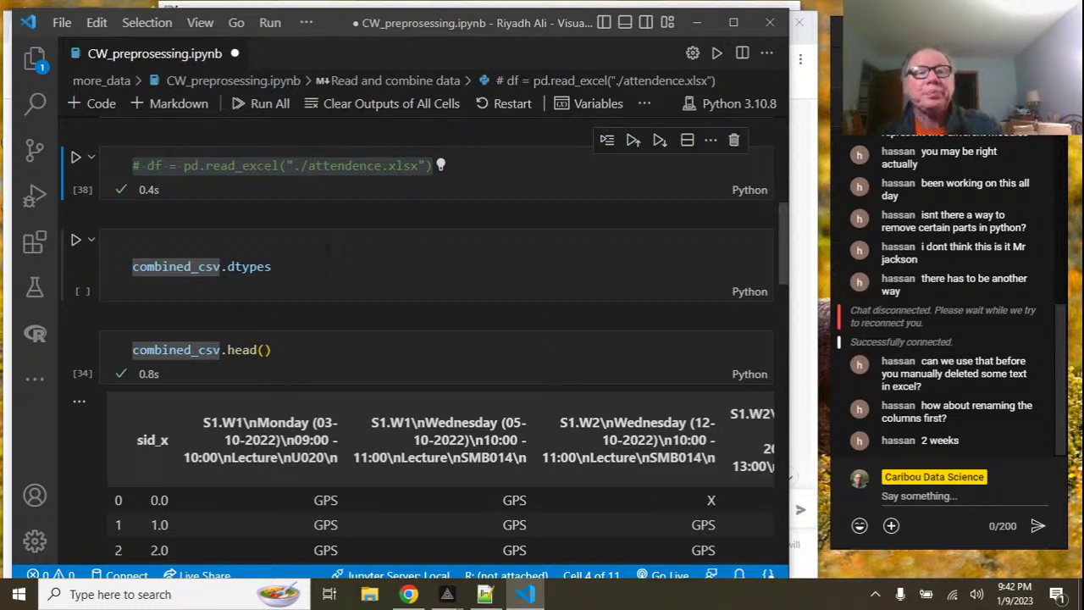
# Review the notebook from the cleaned combined_csv.head() output down to the SQLite cell, and glance at the recent files in File Explorer.
pyautogui.scroll(-15, 347, 271)
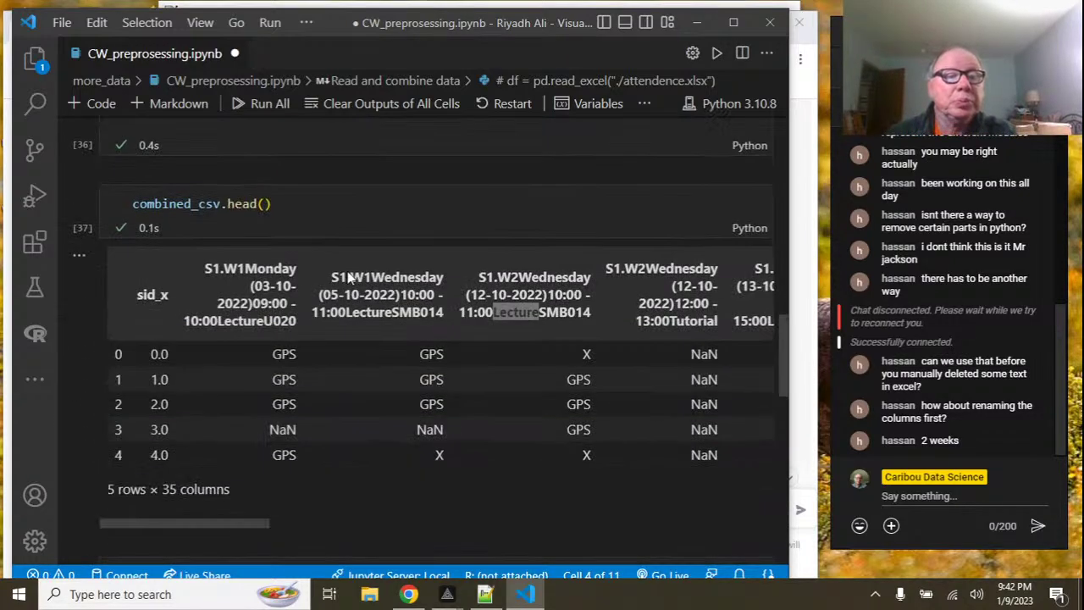
pyautogui.scroll(-10, 339, 282)
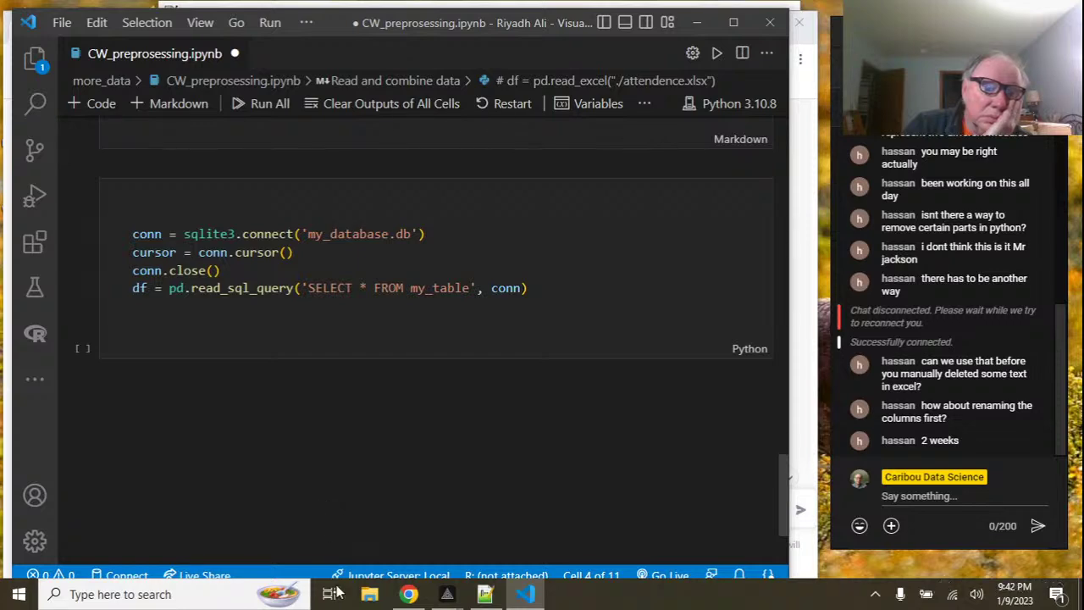
pyautogui.click(370, 595)
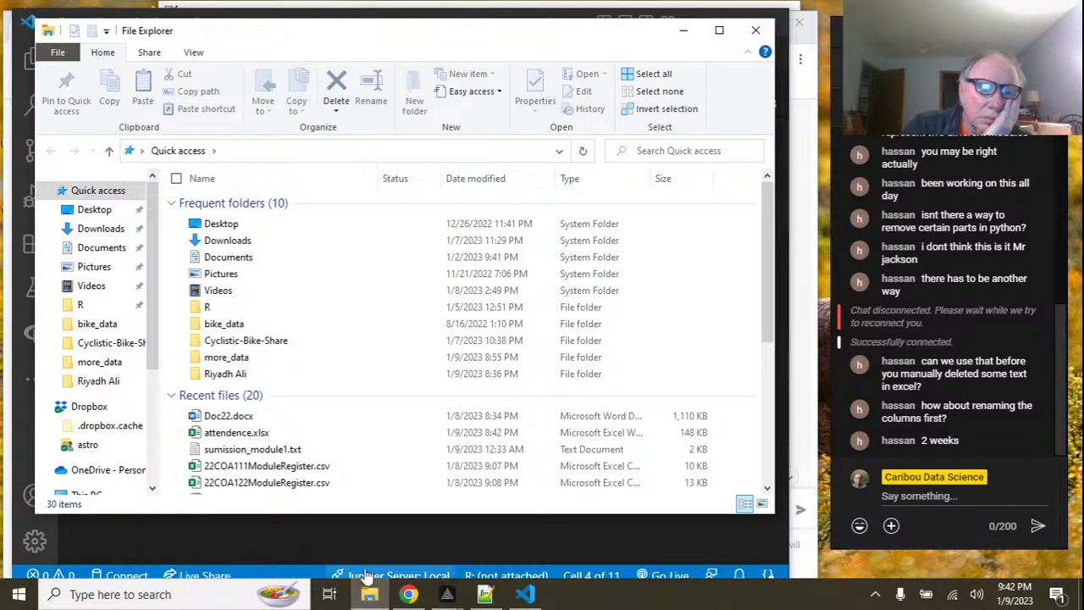
pyautogui.click(370, 593)
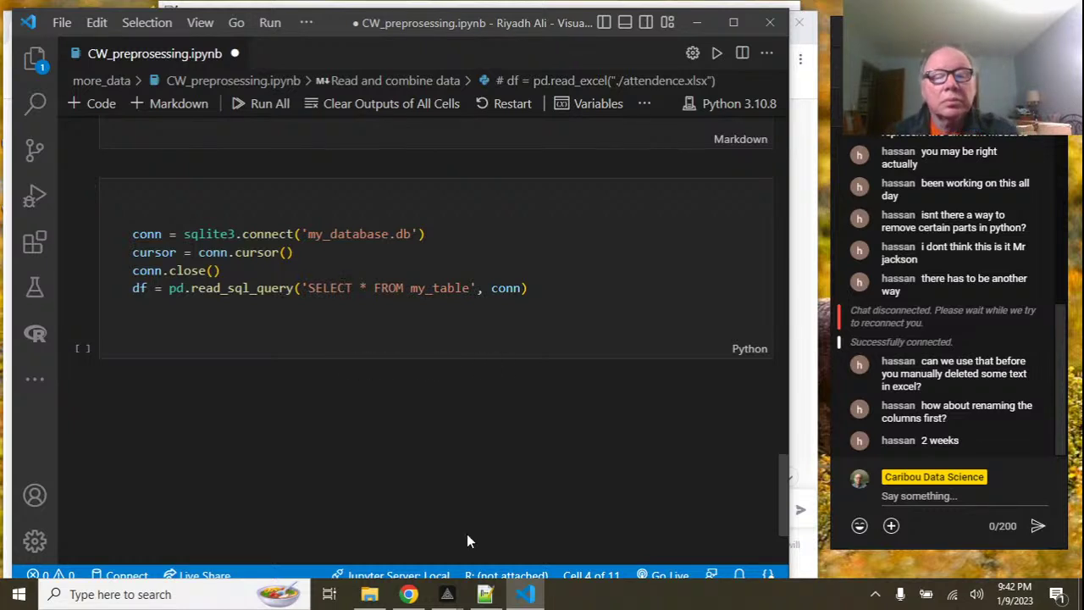
# Switch to the ChatGPT conversation in Chrome and start a new message.
pyautogui.click(409, 594)
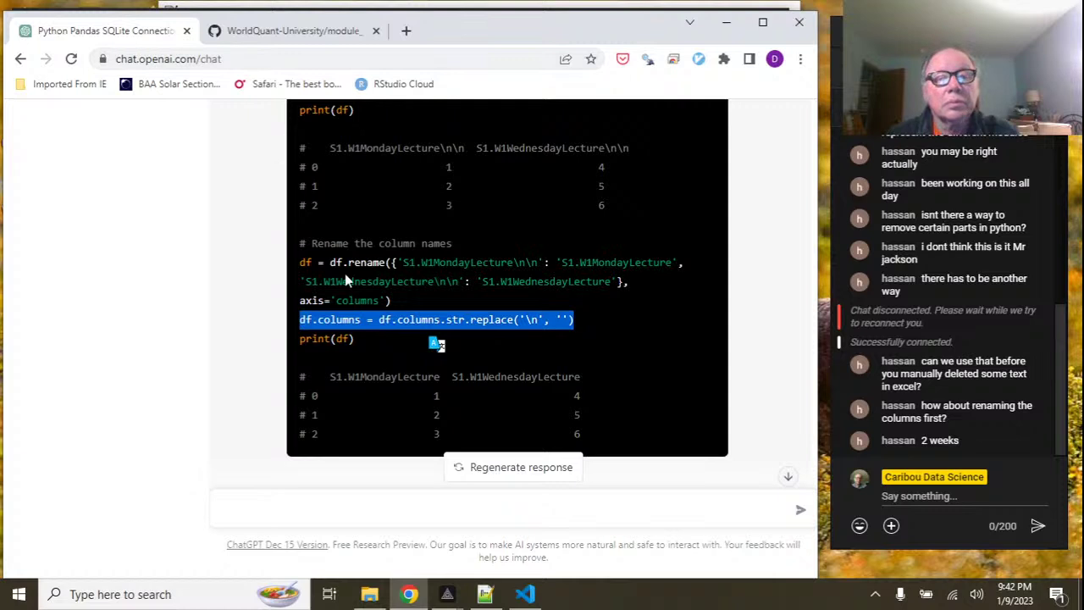
pyautogui.click(358, 511)
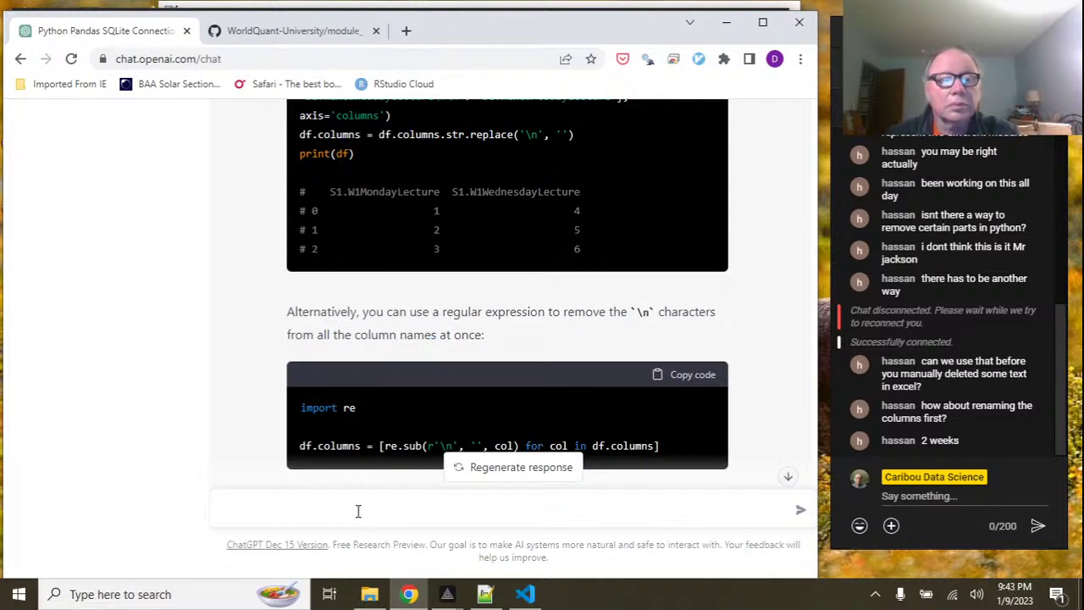
pyautogui.write('How ')
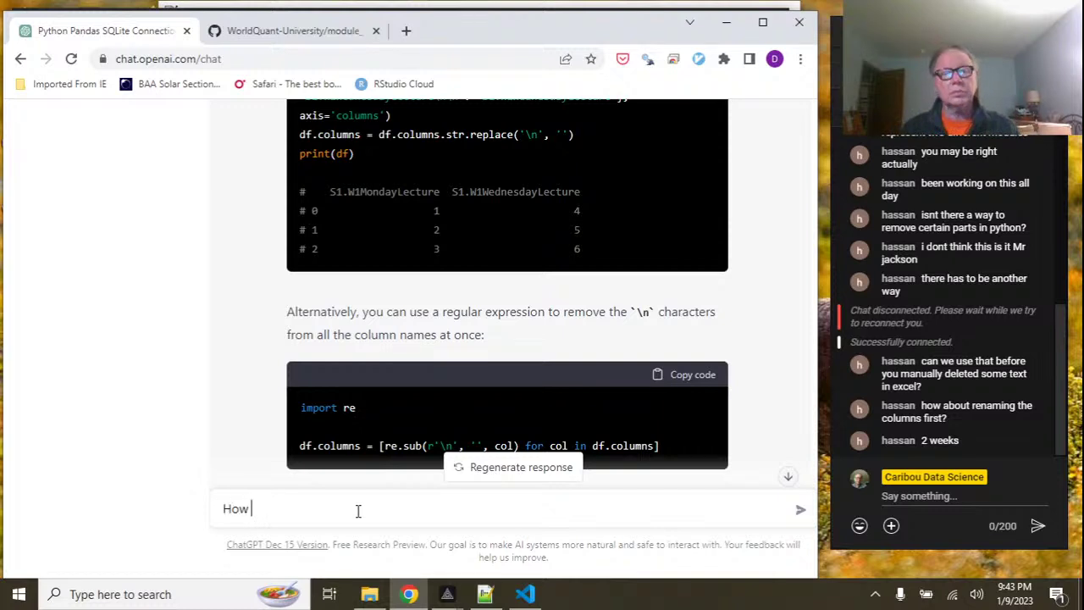
pyautogui.write('do I r')
pyautogui.press('BackSpace')
pyautogui.write('we')
pyautogui.write('ite')
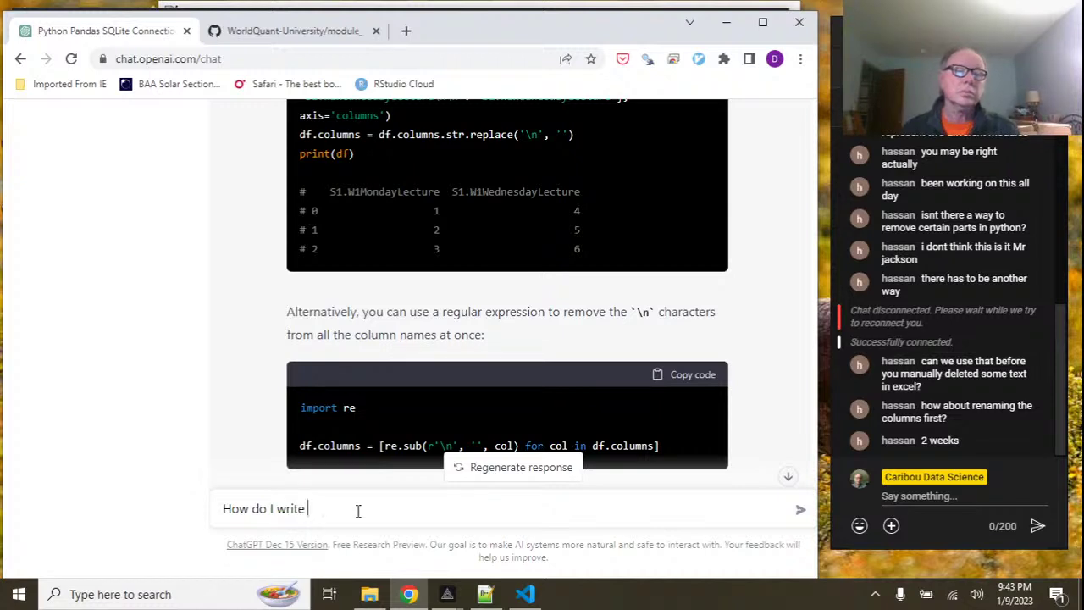
pyautogui.press('BackSpace')
pyautogui.press('BackSpace')
pyautogui.press('BackSpace')
pyautogui.press('BackSpace')
pyautogui.press('BackSpace')
pyautogui.press('BackSpace')
pyautogui.press('BackSpace')
pyautogui.press('BackSpace')
pyautogui.press('BackSpace')
pyautogui.press('BackSpace')
pyautogui.press('BackSpace')
pyautogui.press('BackSpace')
pyautogui.press('BackSpace')
pyautogui.press('BackSpace')
# Ask ChatGPT "Pandas how to I write to a sqlite database" and view its answer.
pyautogui.write('Pandas')
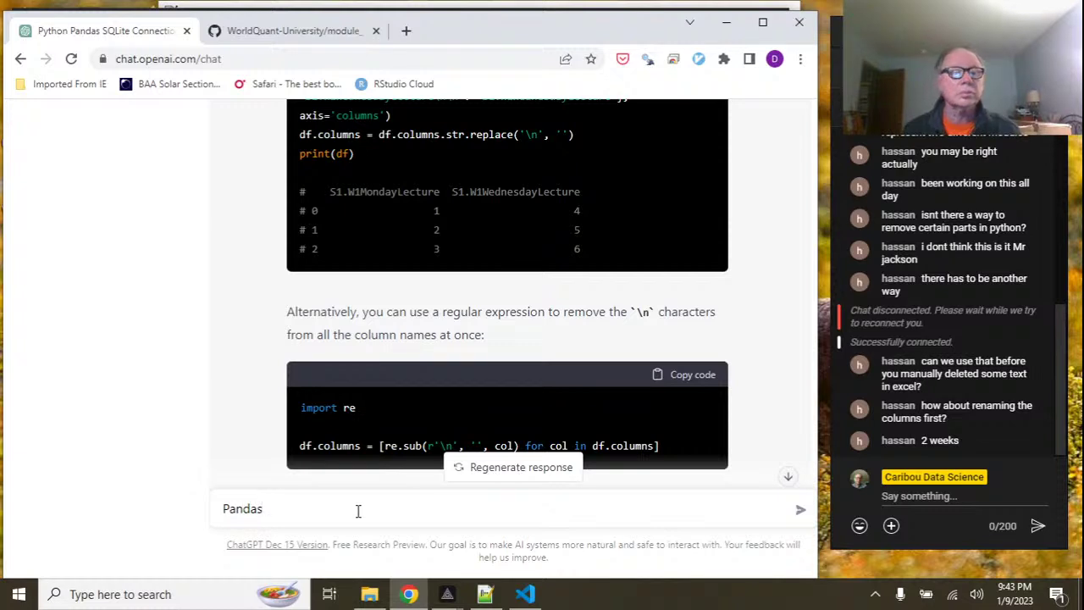
pyautogui.write(' how to ')
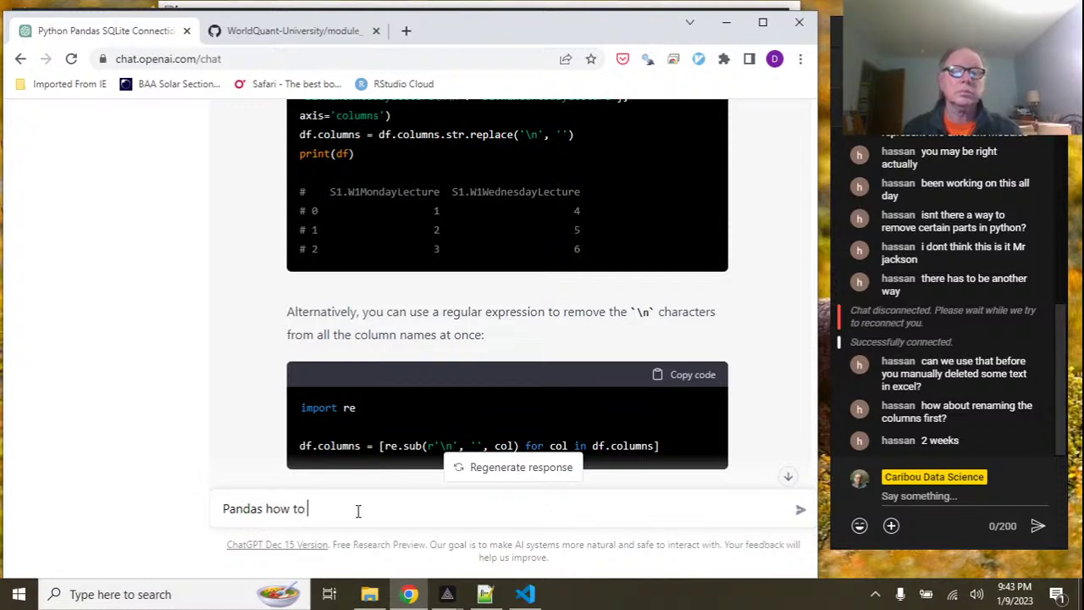
pyautogui.write('I werite')
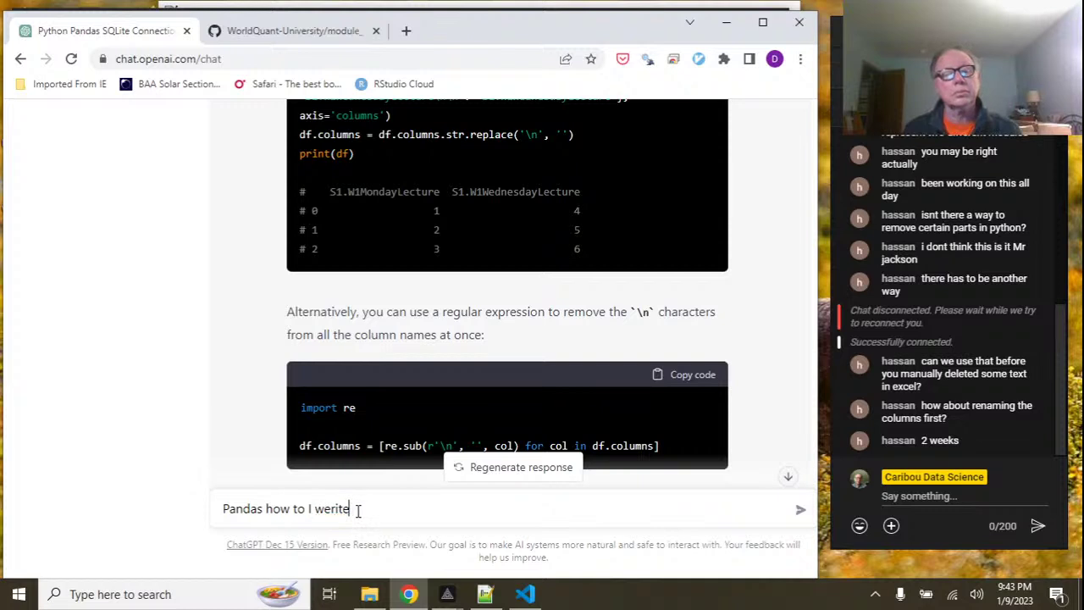
pyautogui.press('BackSpace')
pyautogui.press('BackSpace')
pyautogui.press('BackSpace')
pyautogui.press('BackSpace')
pyautogui.write('ri')
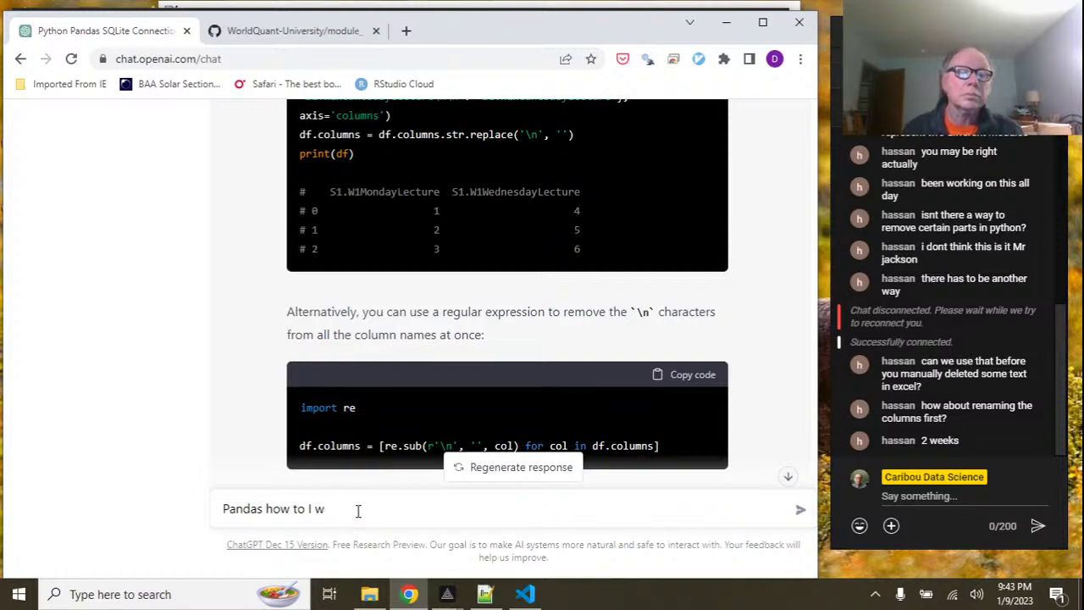
pyautogui.write('w')
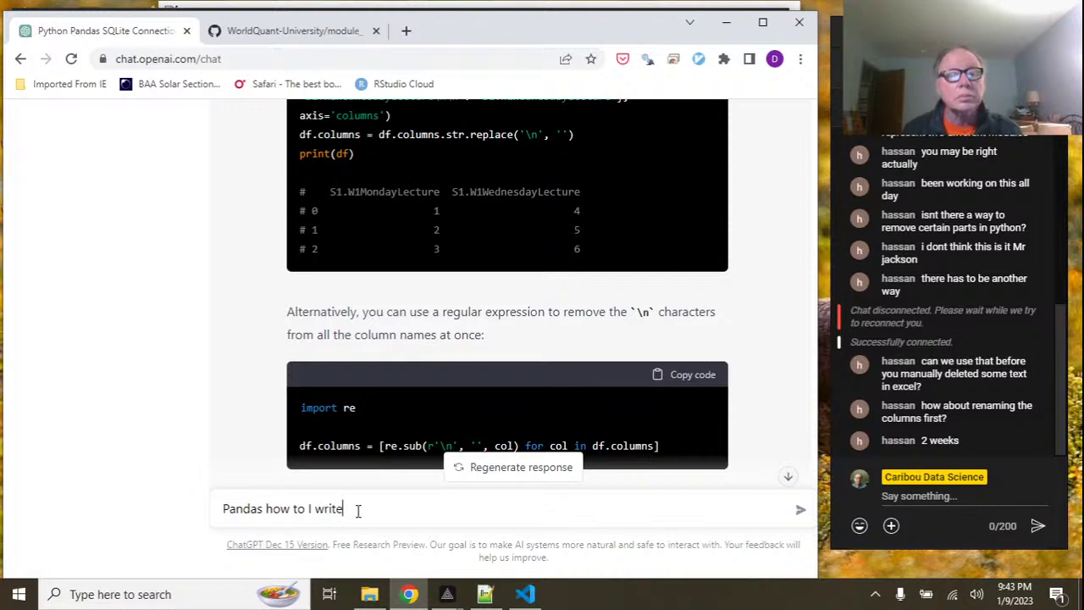
pyautogui.write('to a sql')
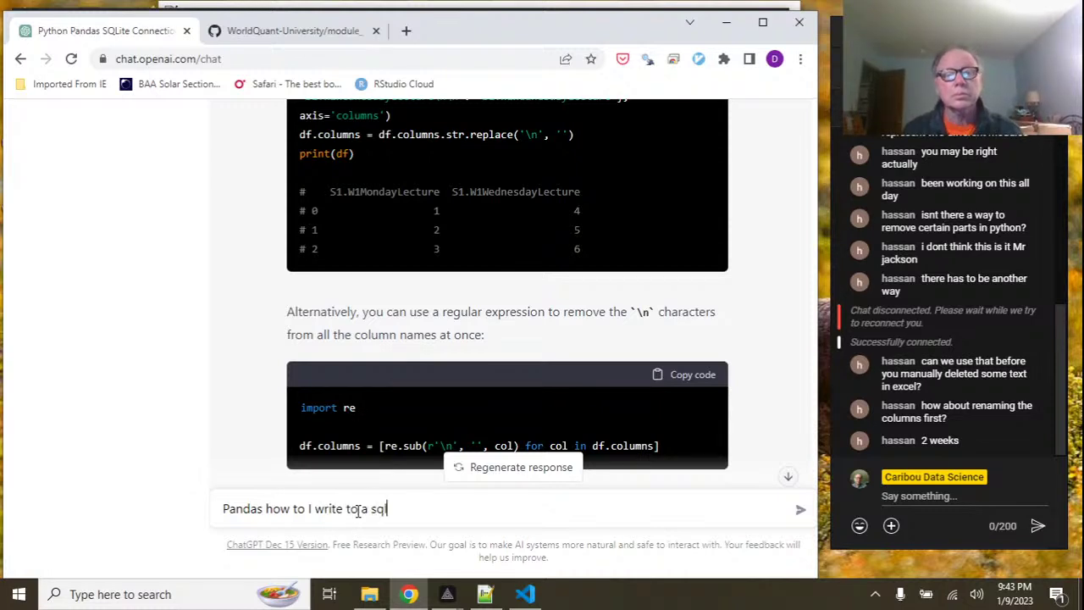
pyautogui.write('ite da')
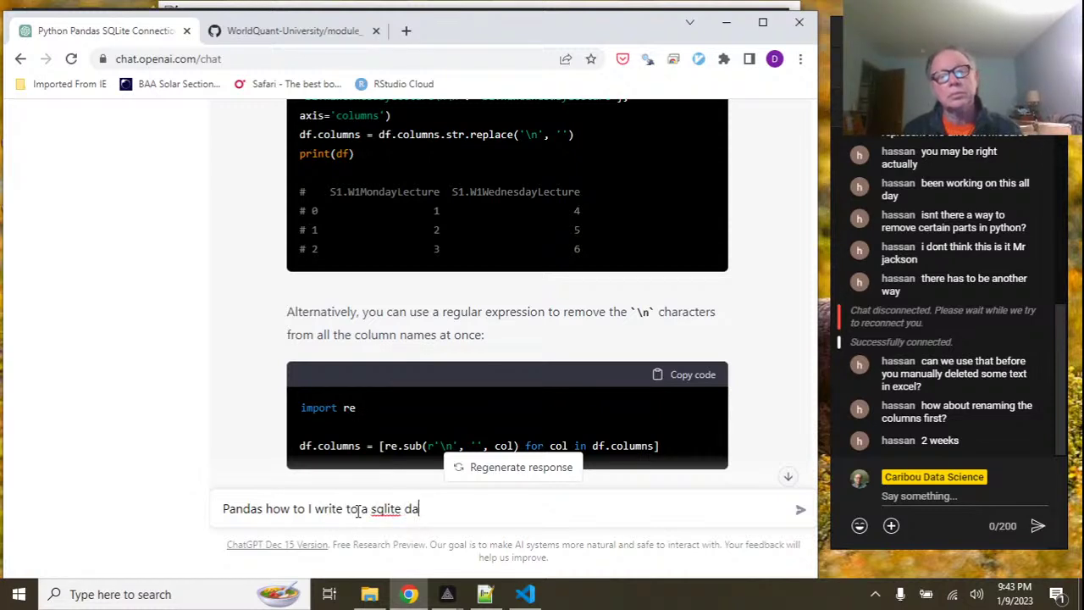
pyautogui.press('BackSpace')
pyautogui.write('atabase')
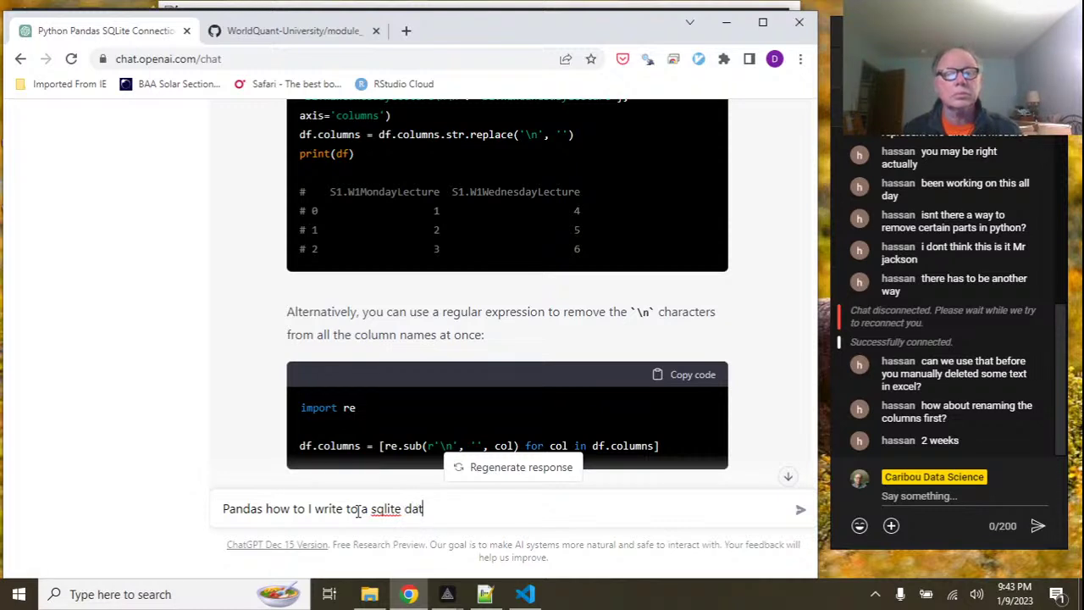
pyautogui.press('Return')
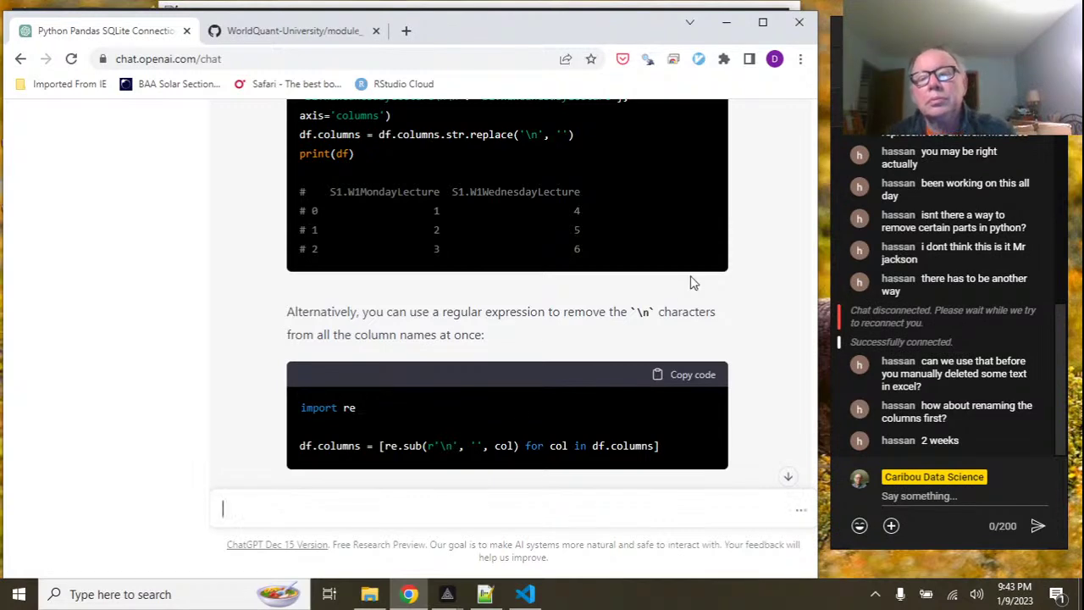
pyautogui.scroll(-4, 747, 314)
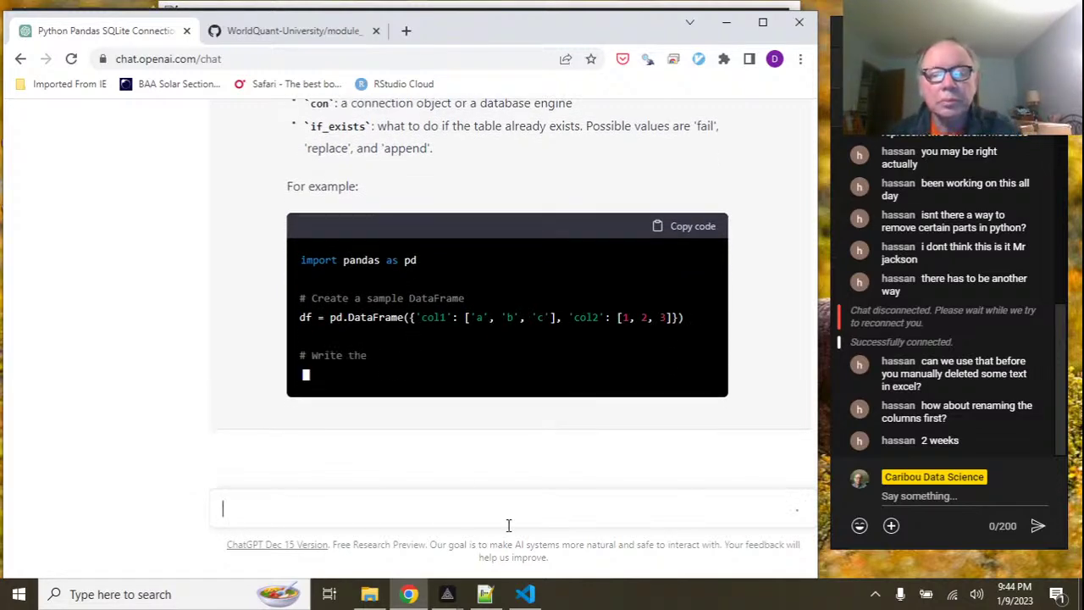
# In VS Code, add a Markdown cell reading "Create data base and table" directly above the SQLite code cell.
pyautogui.click(525, 593)
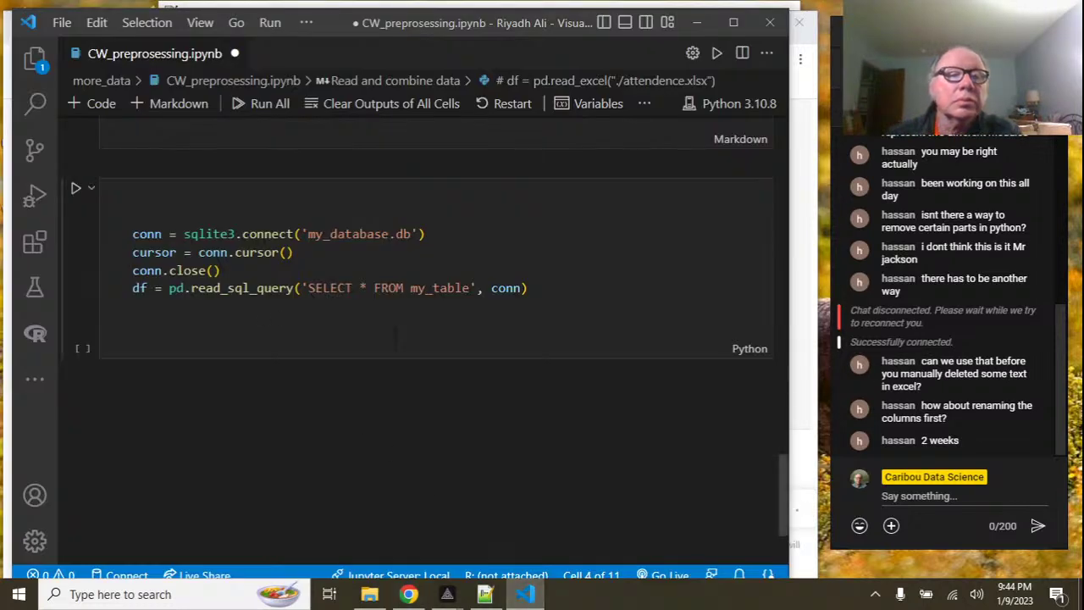
pyautogui.moveTo(375, 155)
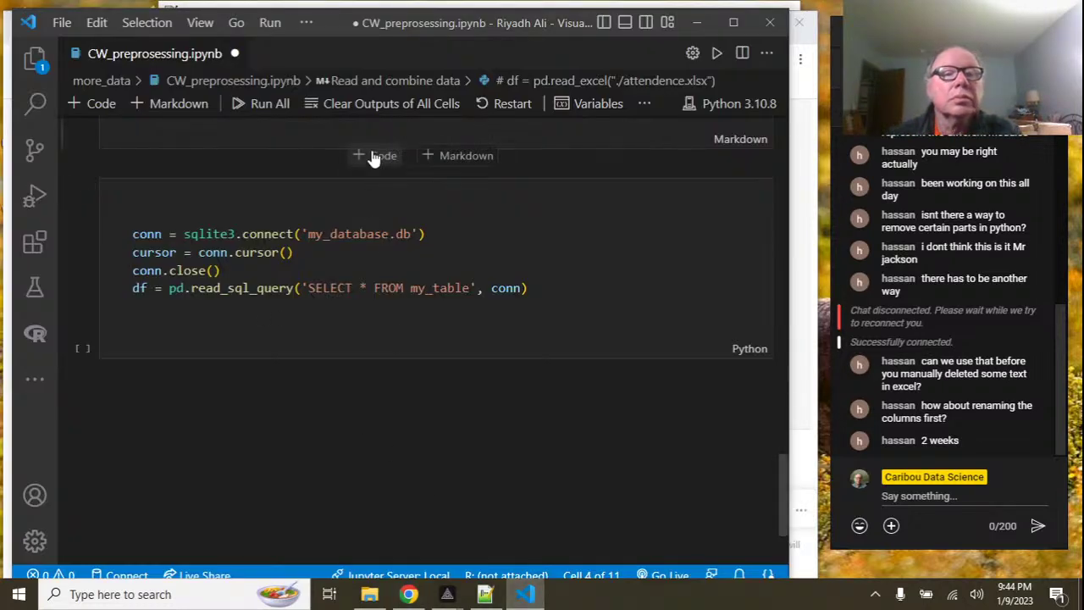
pyautogui.click(457, 156)
pyautogui.write('Create')
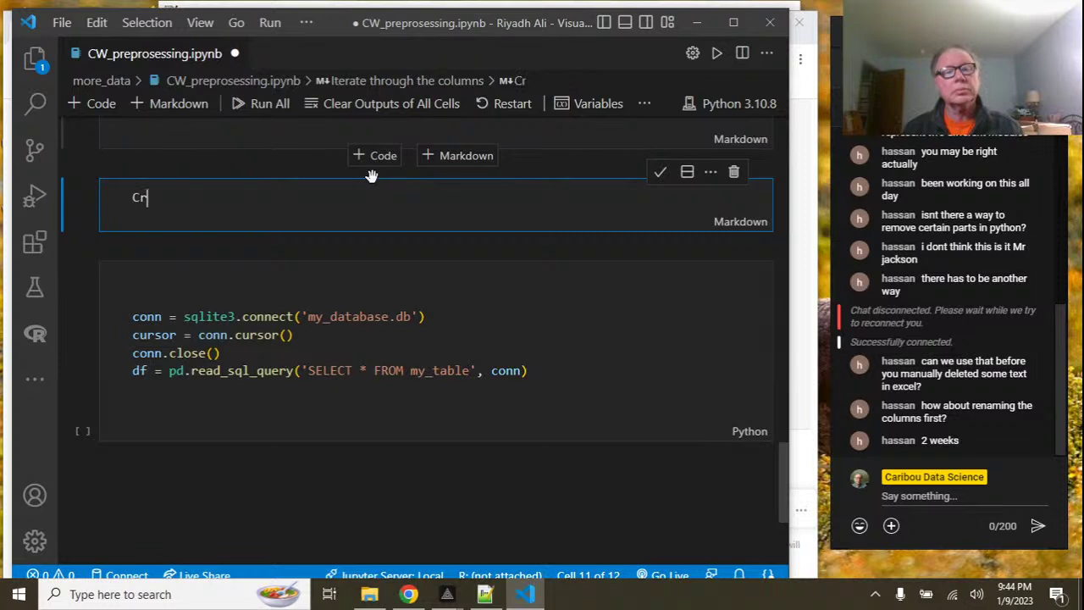
pyautogui.press('BackSpace')
pyautogui.press('BackSpace')
pyautogui.write('te ')
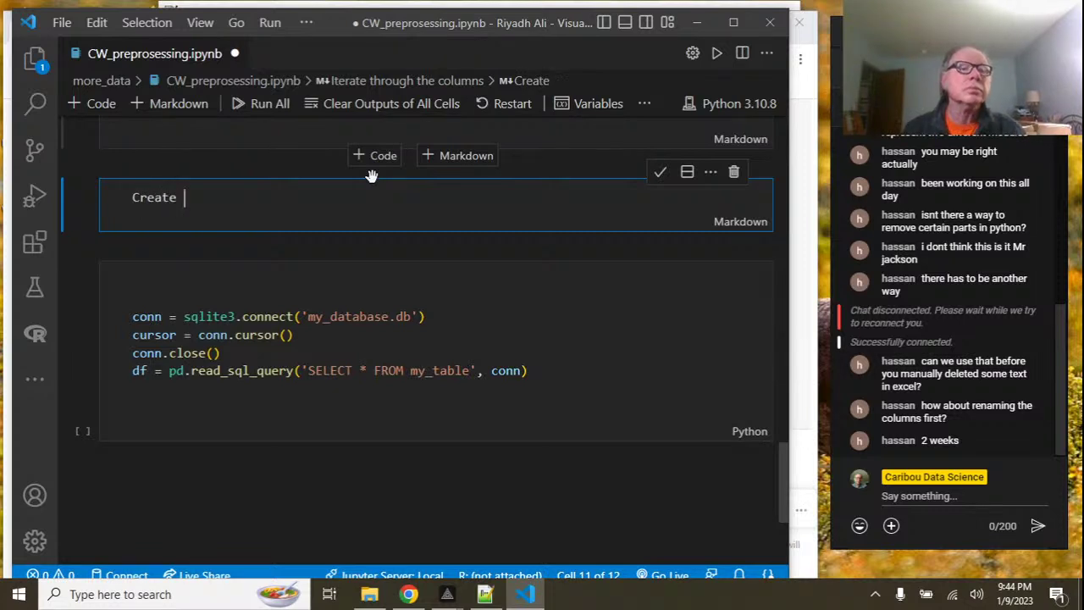
pyautogui.write('data base ')
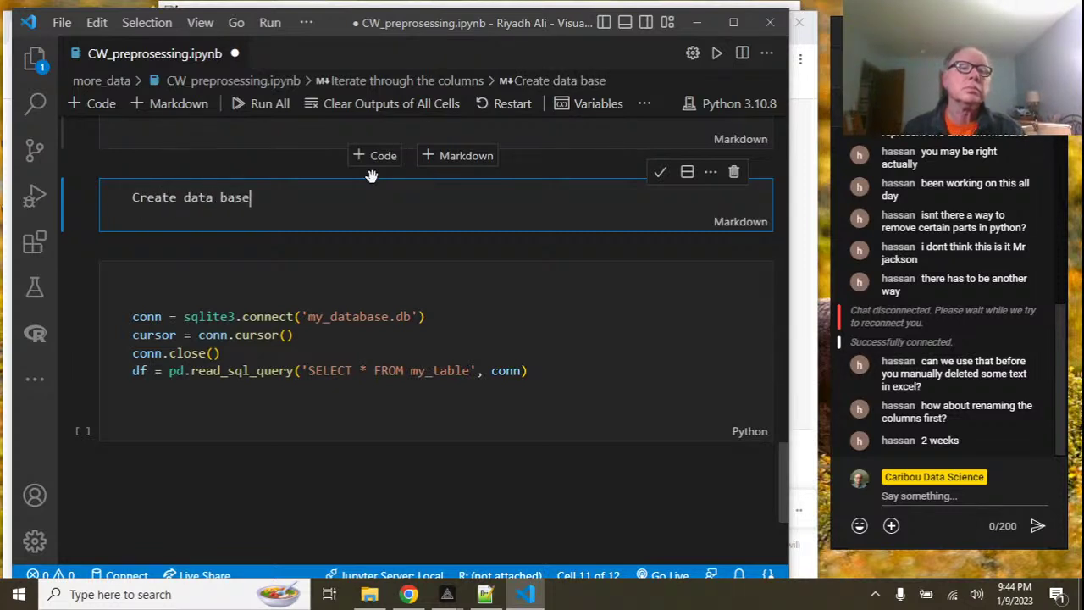
pyautogui.write('and table')
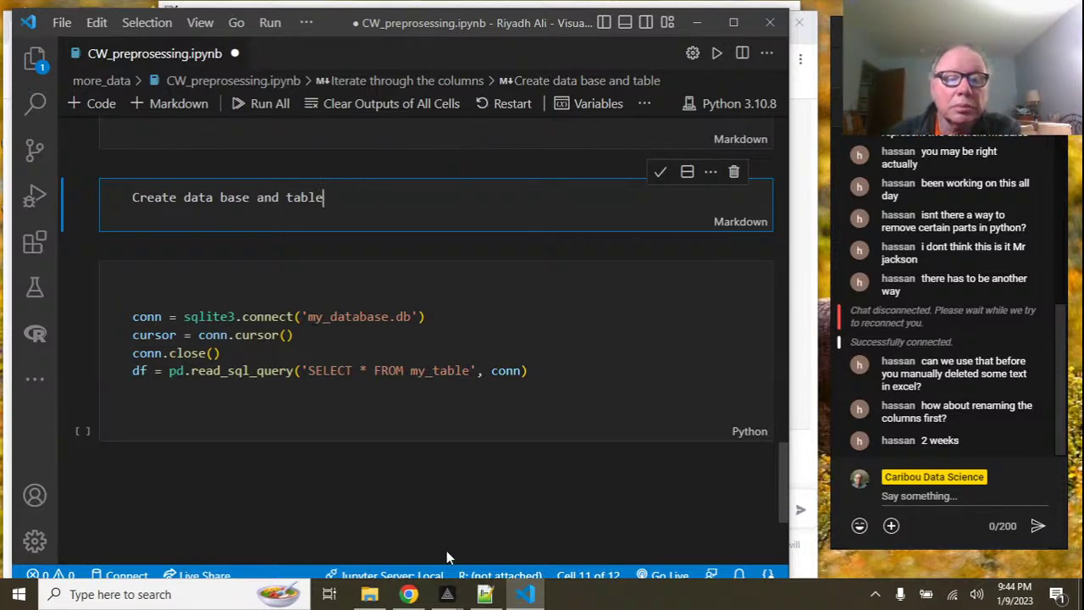
# Copy the line df.to_sql('my_table', con=conn, if_exists='replace') from ChatGPT's example in Chrome, dismissing the mail notification.
pyautogui.click(409, 593)
pyautogui.scroll(2, 527, 330)
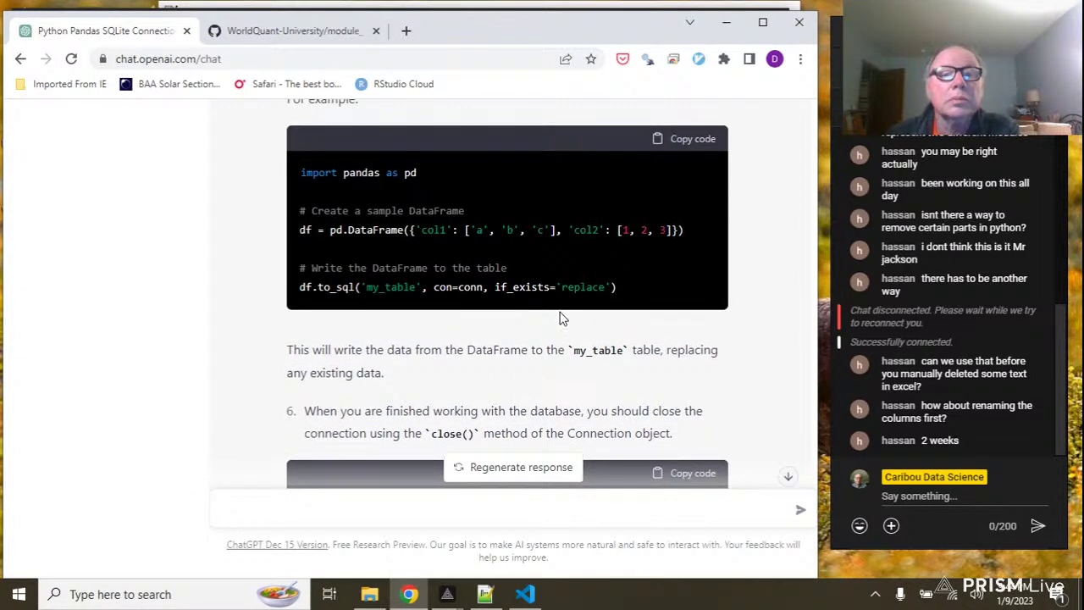
pyautogui.scroll(2, 564, 298)
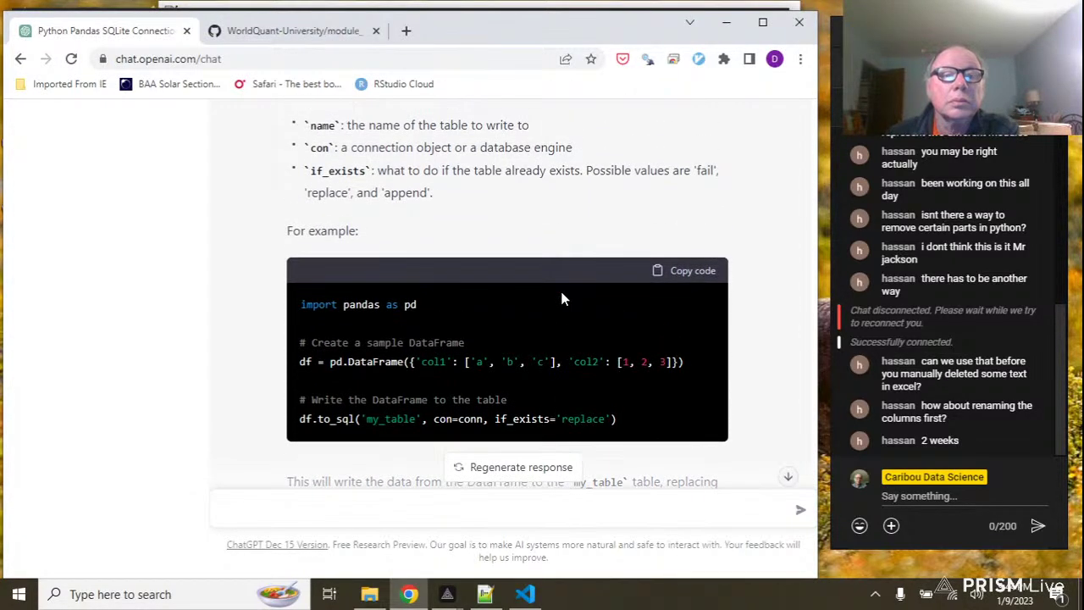
pyautogui.scroll(-1, 563, 298)
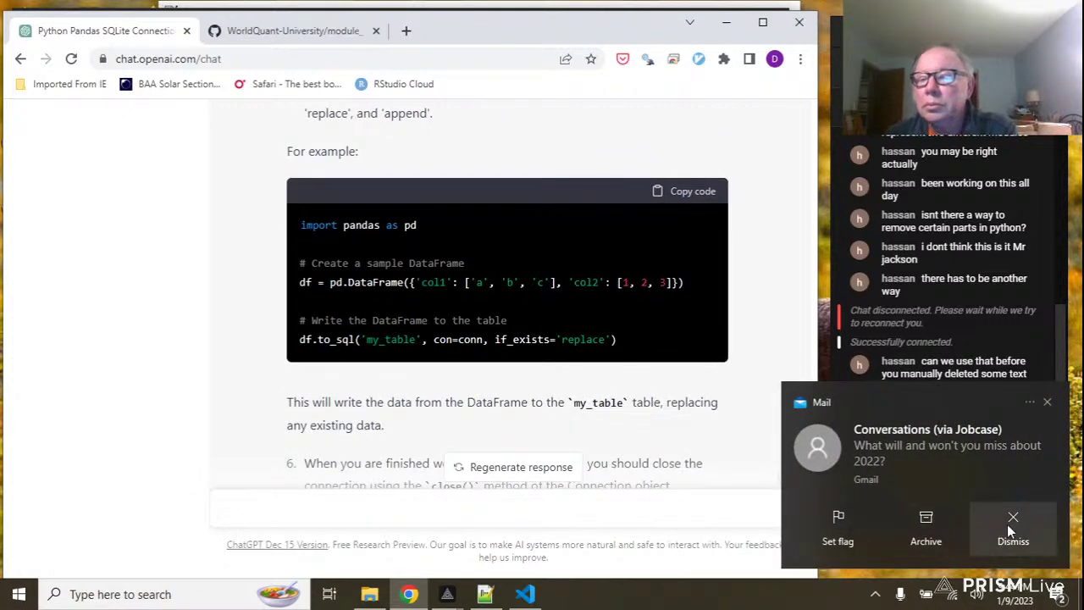
pyautogui.click(1010, 523)
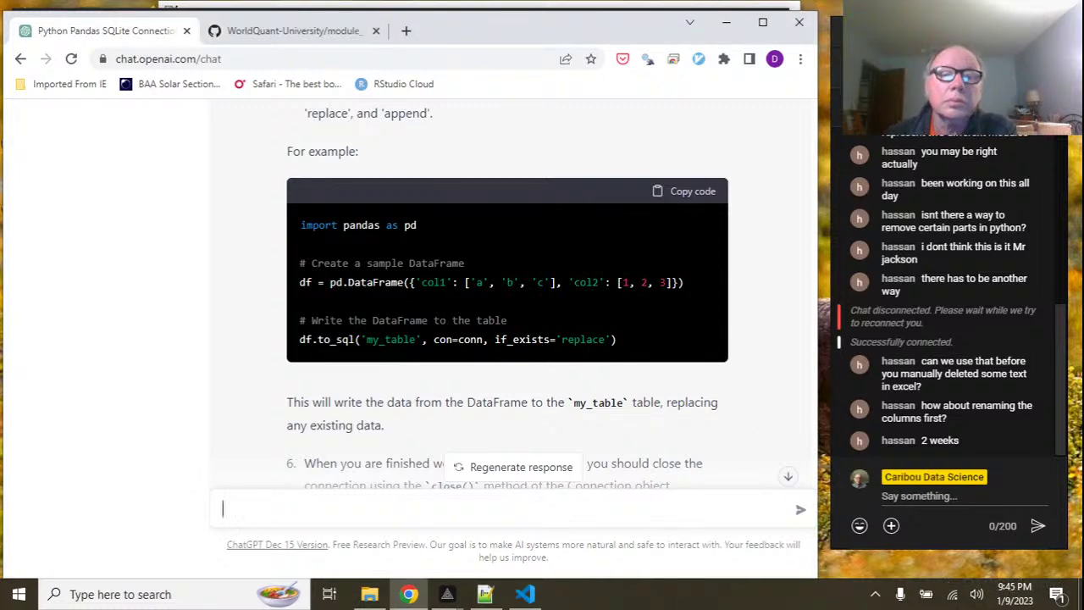
pyautogui.moveTo(623, 347); pyautogui.dragTo(299, 340)
pyautogui.hotkey('ctrl', 'c')
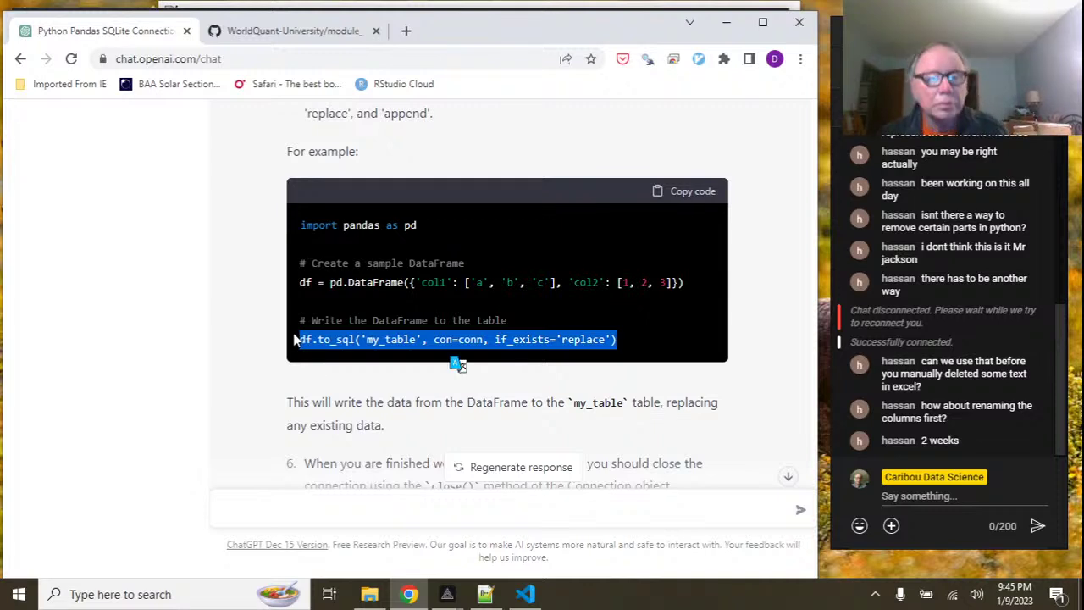
# Insert the copied df.to_sql line below the sqlite3.connect line in the notebook's SQLite cell in VS Code.
pyautogui.click(525, 594)
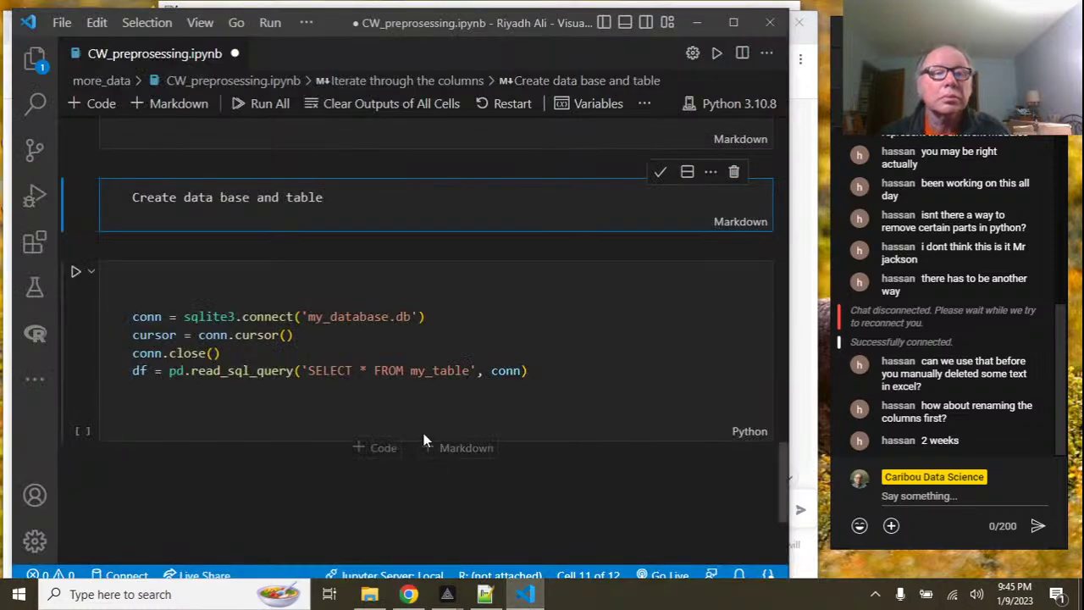
pyautogui.click(492, 319)
pyautogui.press('Return')
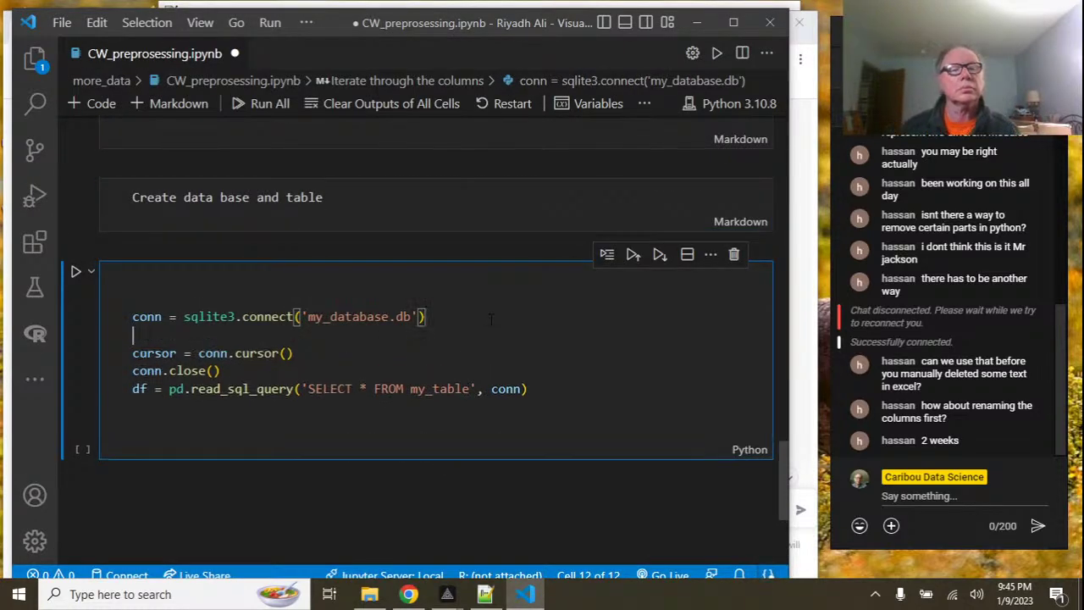
pyautogui.hotkey('ctrl', 'v')
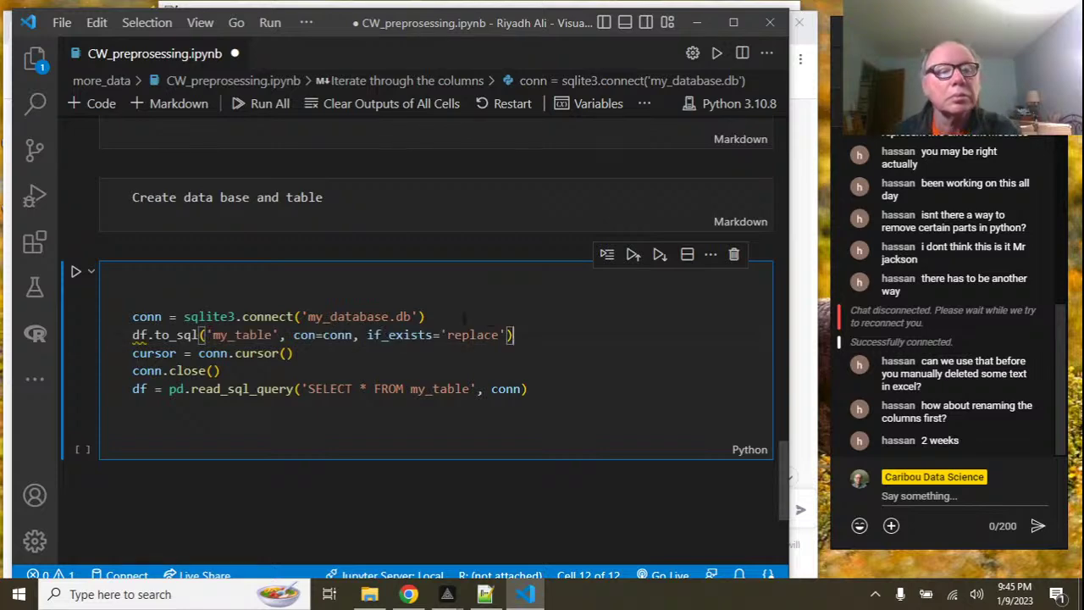
# Review the notebook cells between the commented-out read_excel line and the SQLite cell, checking the dataframe names used.
pyautogui.scroll(10, 163, 345)
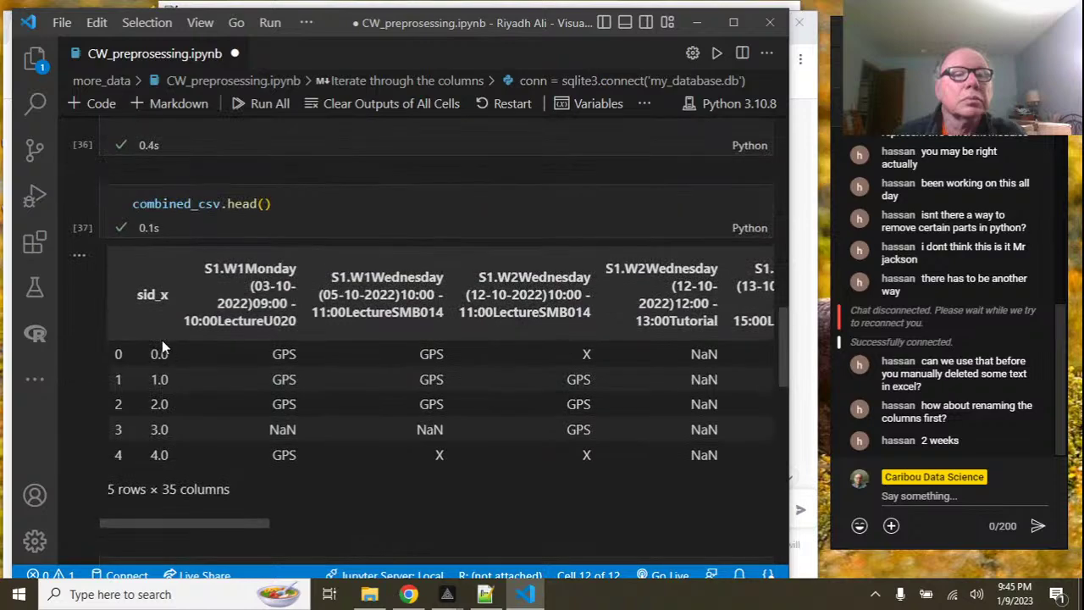
pyautogui.scroll(5, 162, 339)
pyautogui.scroll(10, 162, 339)
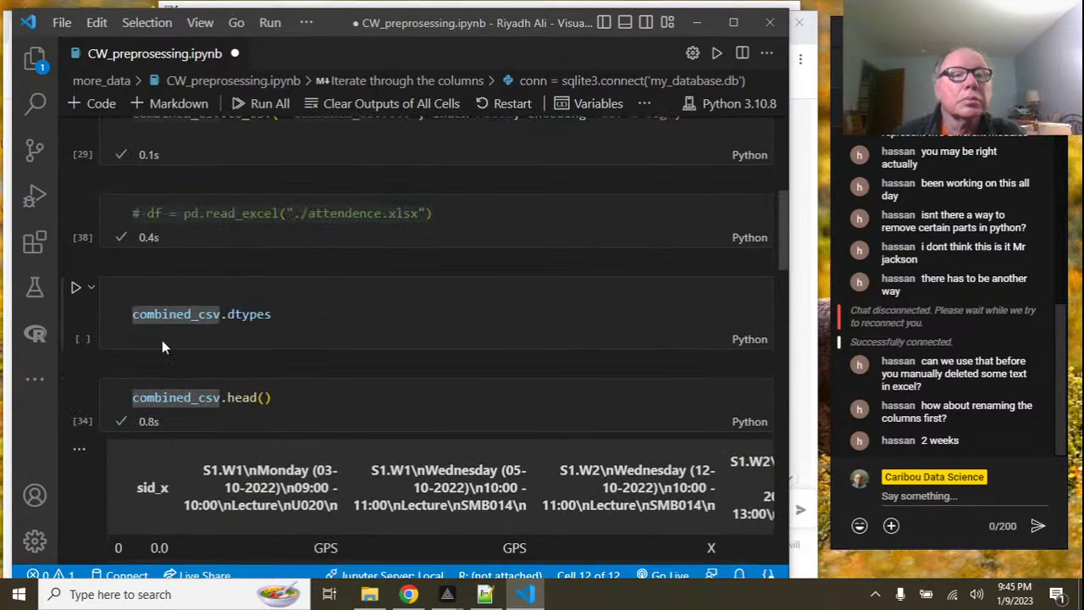
pyautogui.press('Up')
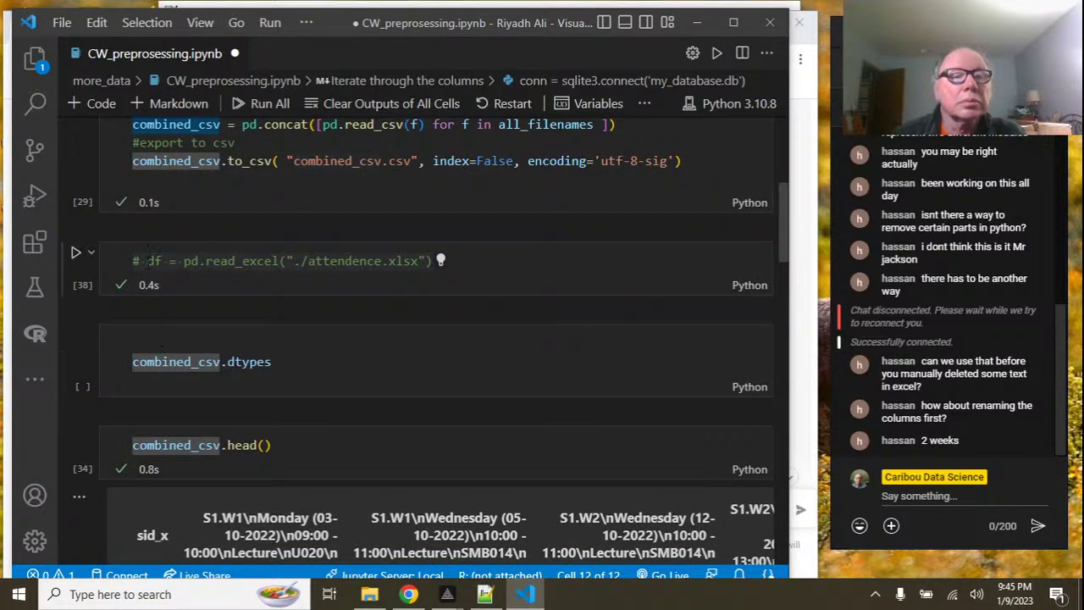
pyautogui.scroll(-15, 261, 330)
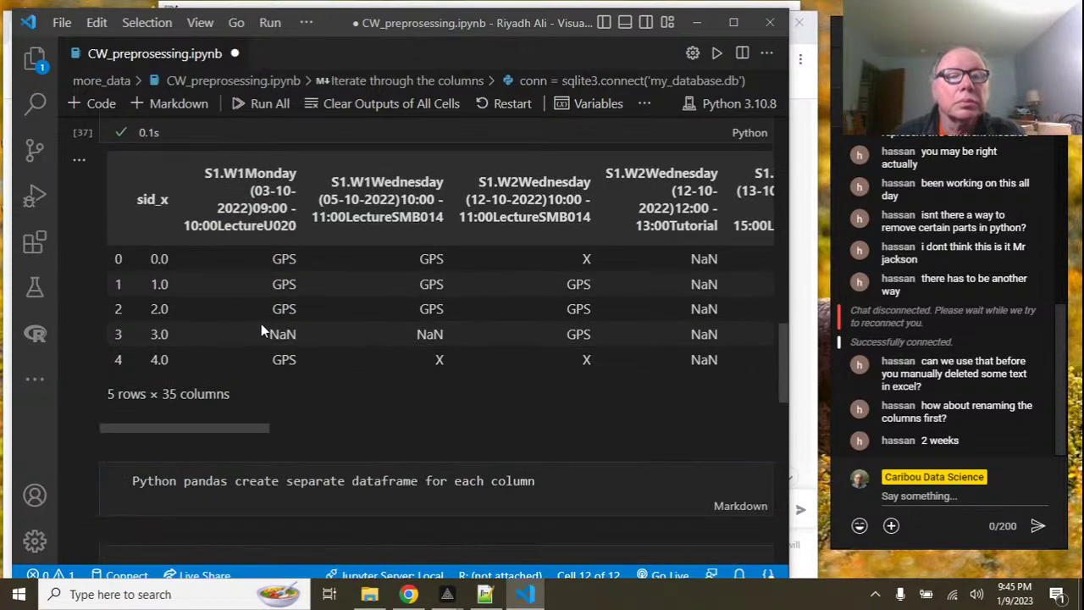
pyautogui.scroll(-10, 261, 331)
pyautogui.scroll(-4, 262, 327)
pyautogui.scroll(4, 262, 327)
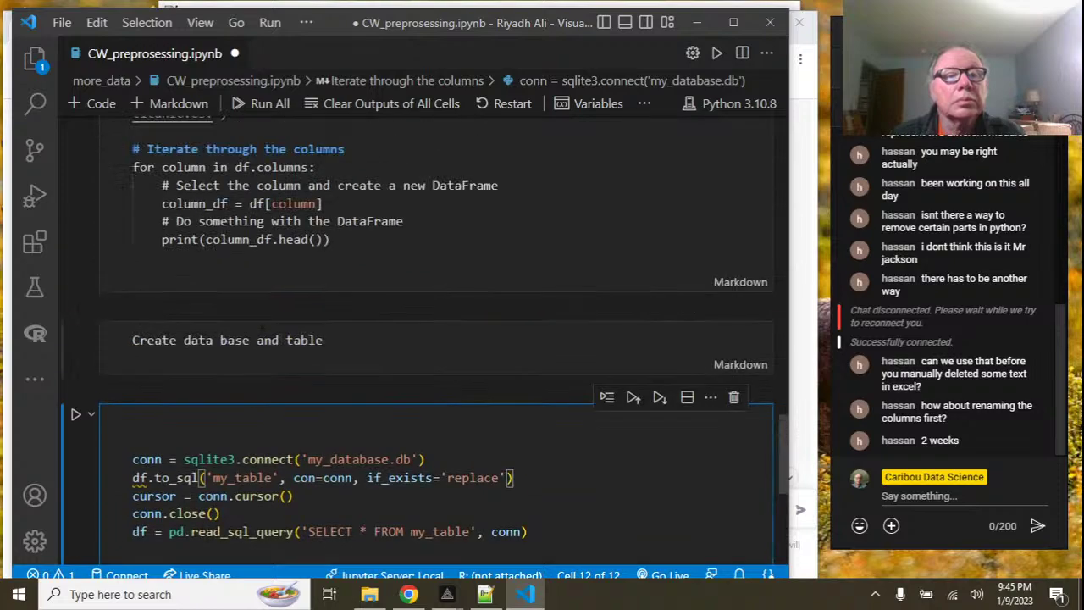
pyautogui.scroll(10, 262, 327)
pyautogui.scroll(4, 262, 326)
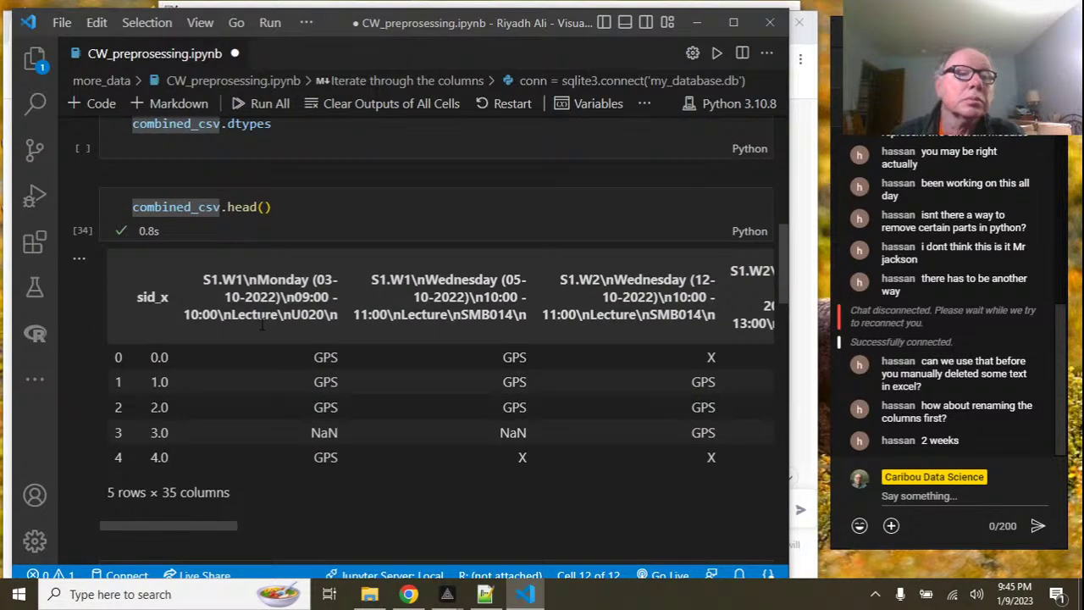
pyautogui.scroll(4, 261, 325)
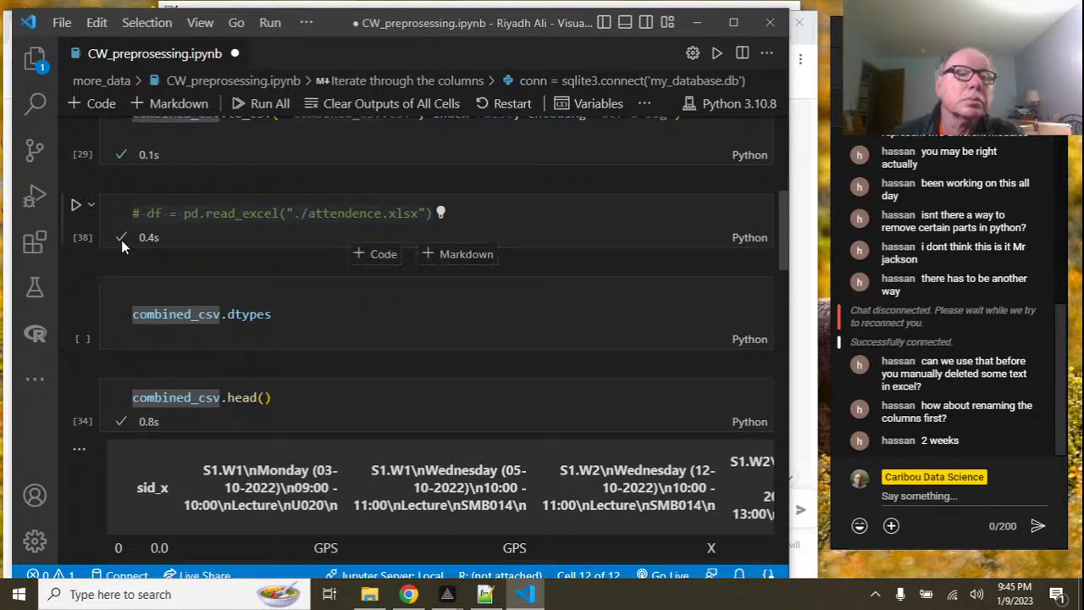
# Uncomment the df = pd.read_excel("./attendence.xlsx") line and run its cell.
pyautogui.click(146, 214)
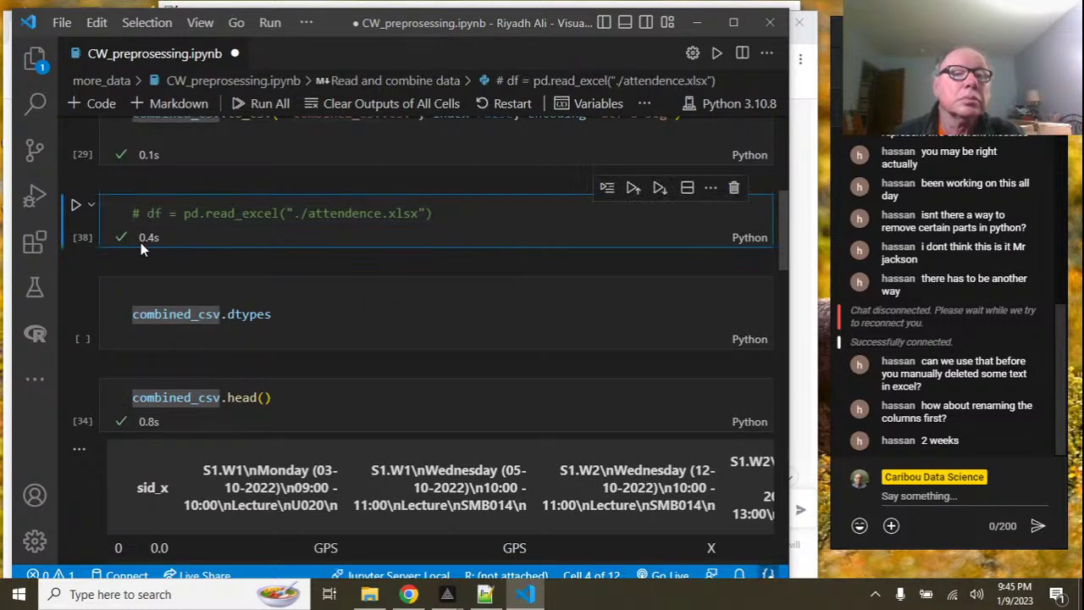
pyautogui.press('BackSpace')
pyautogui.press('BackSpace')
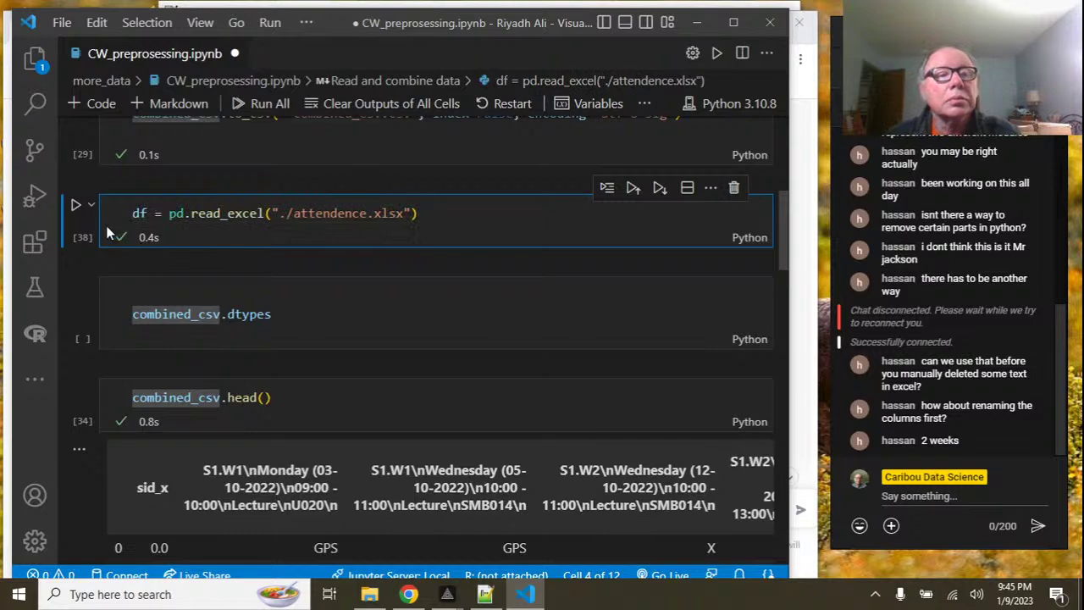
pyautogui.click(75, 207)
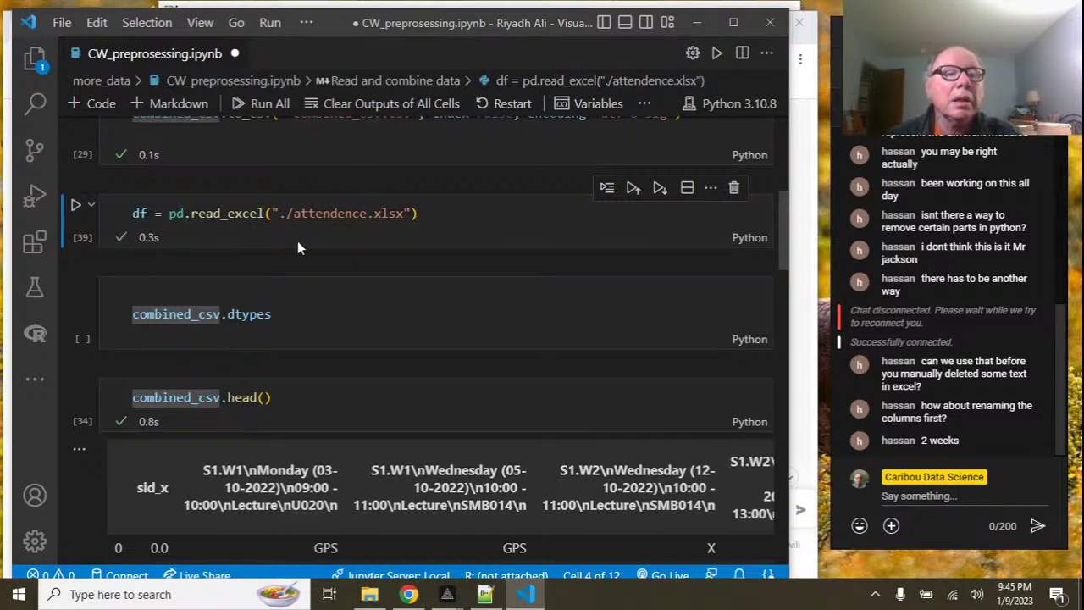
# Move conn.close() in the SQLite cell to a new line below the pd.read_sql_query line.
pyautogui.scroll(-7, 321, 242)
pyautogui.scroll(-10, 321, 241)
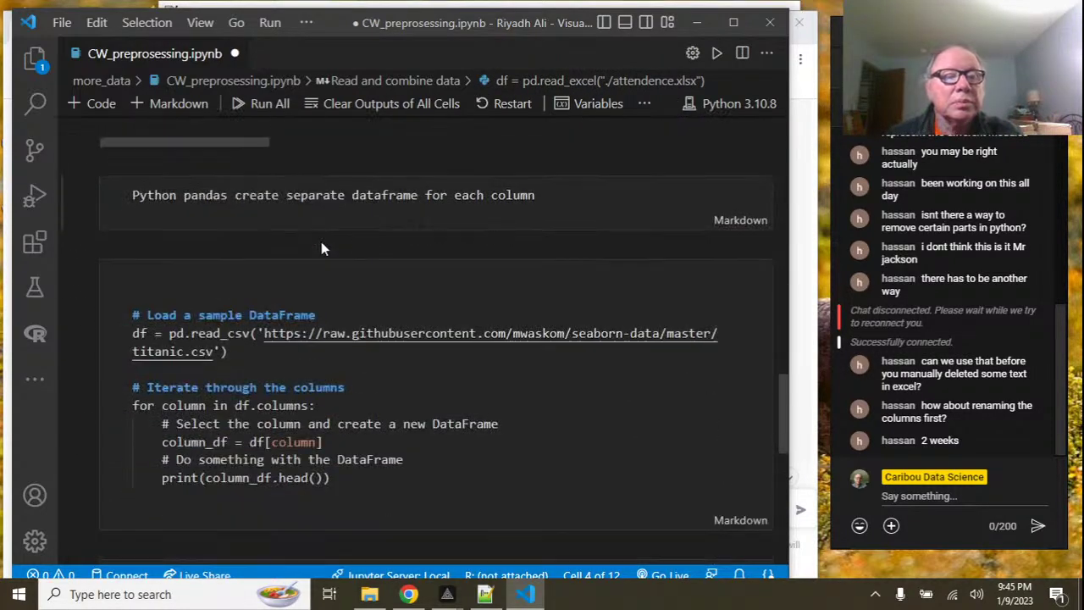
pyautogui.scroll(-3, 321, 241)
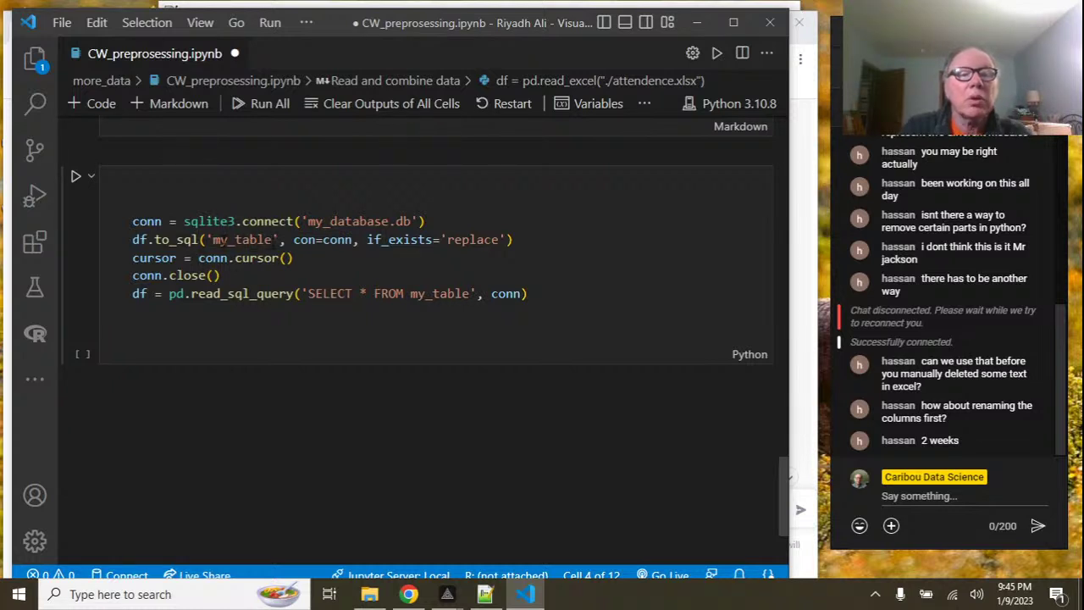
pyautogui.click(274, 240)
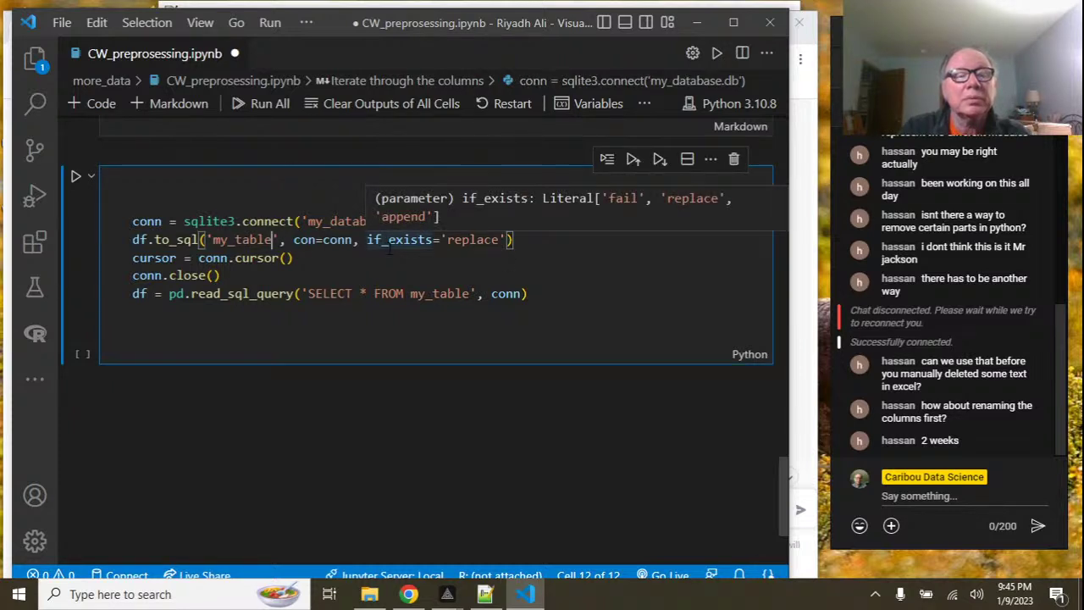
pyautogui.moveTo(220, 276); pyautogui.dragTo(133, 276)
pyautogui.hotkey('ctrl', 'c')
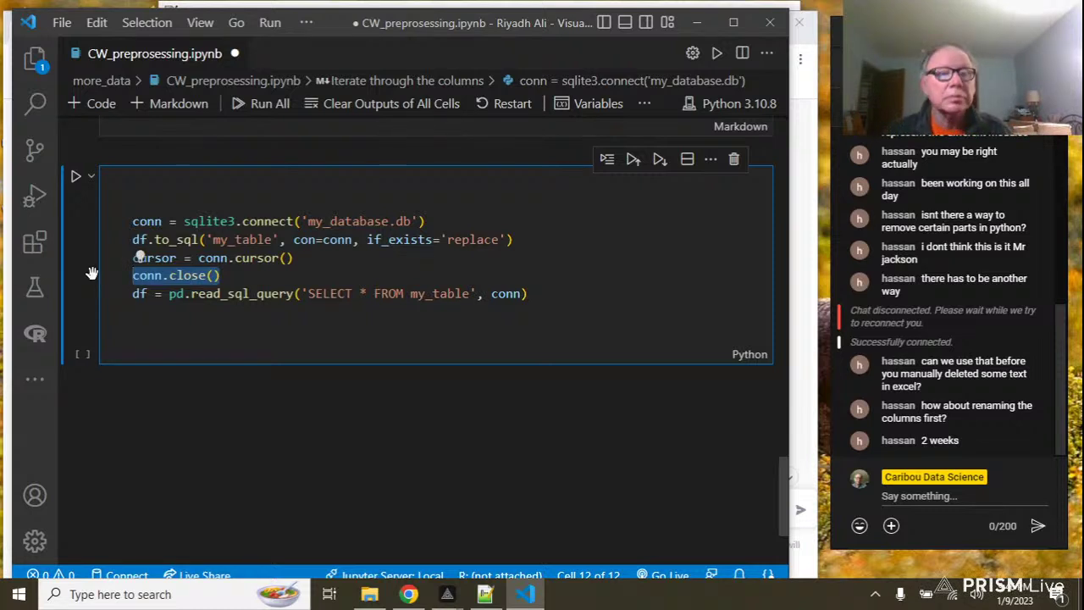
pyautogui.press('Delete')
pyautogui.click(575, 296)
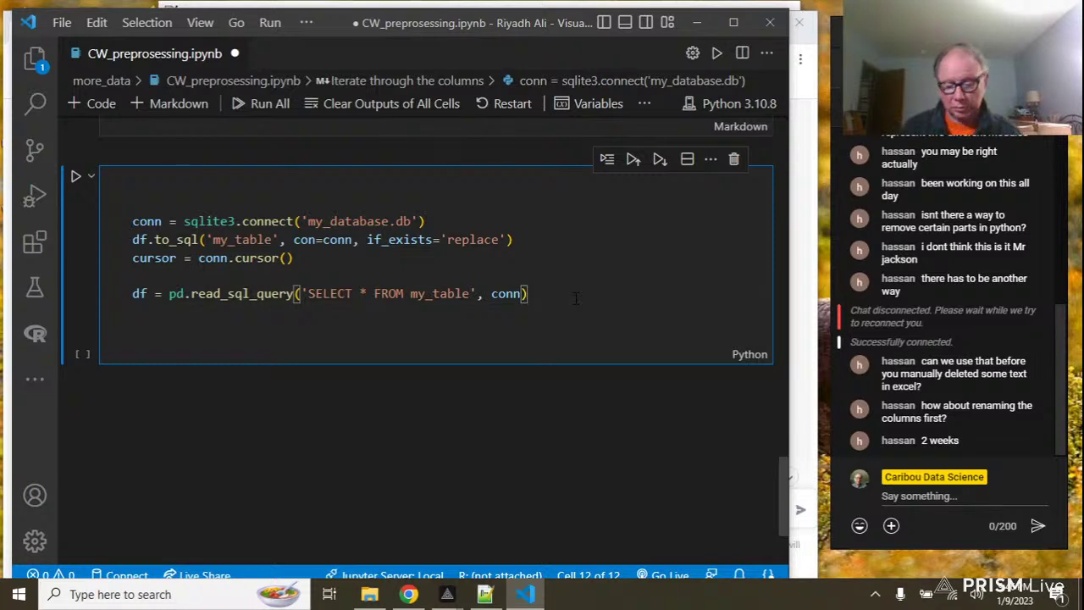
pyautogui.press('Return')
pyautogui.hotkey('ctrl', 'v')
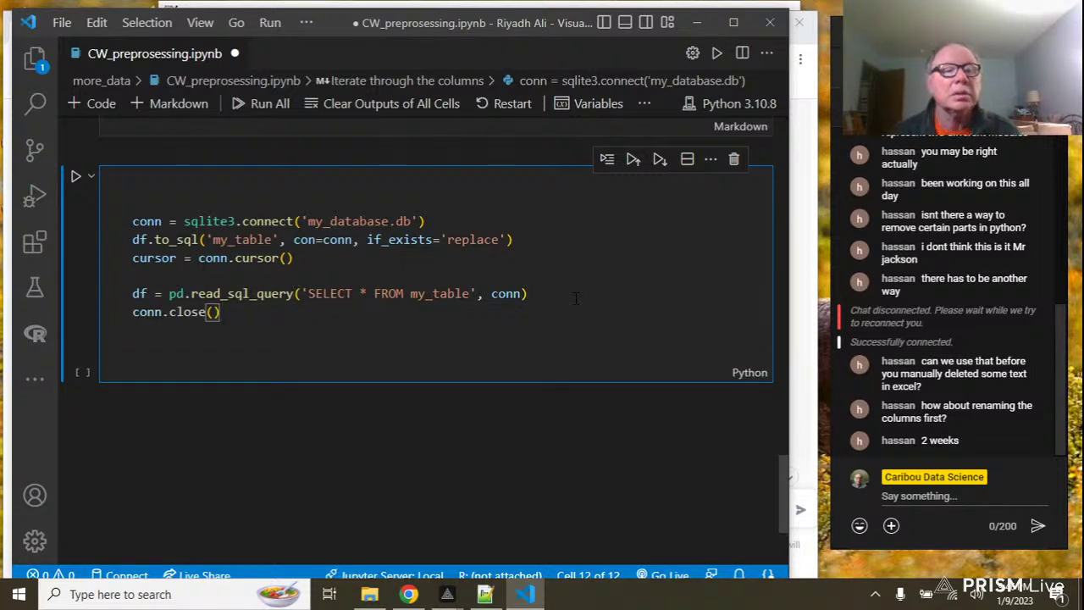
# Rename the read_sql_query result to df1, comment out the cursor = conn.cursor() line, and run the SQLite cell.
pyautogui.click(147, 293)
pyautogui.write('1')
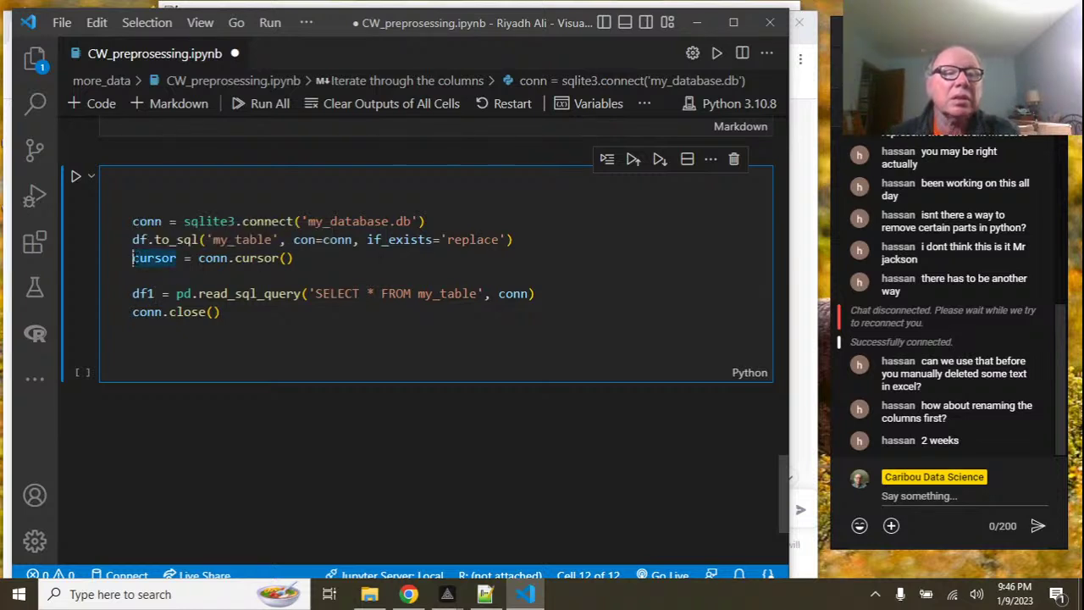
pyautogui.hotkey('ctrl', '/')
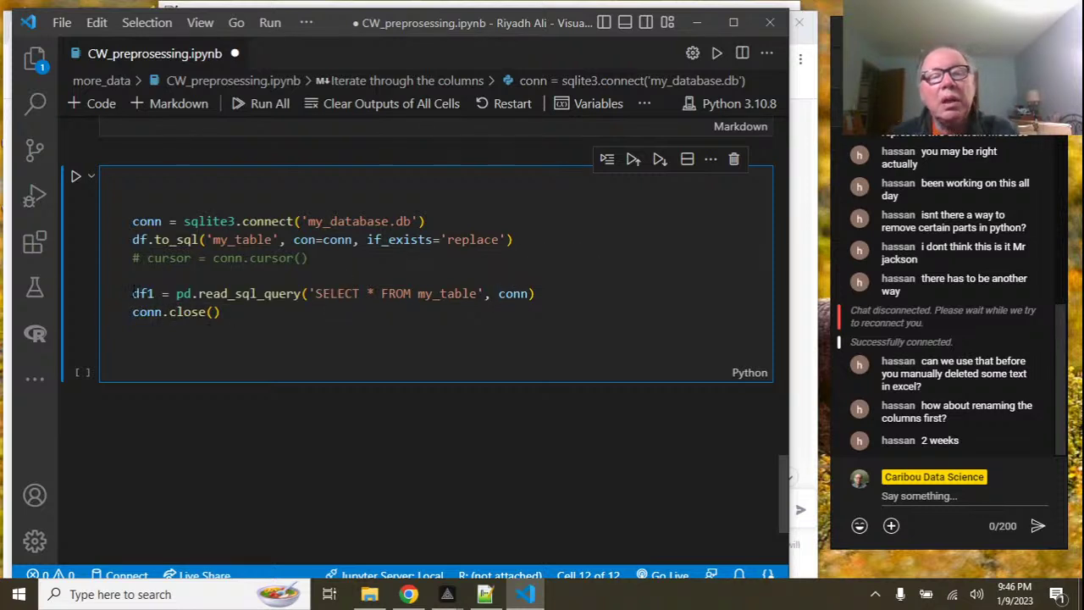
pyautogui.click(76, 176)
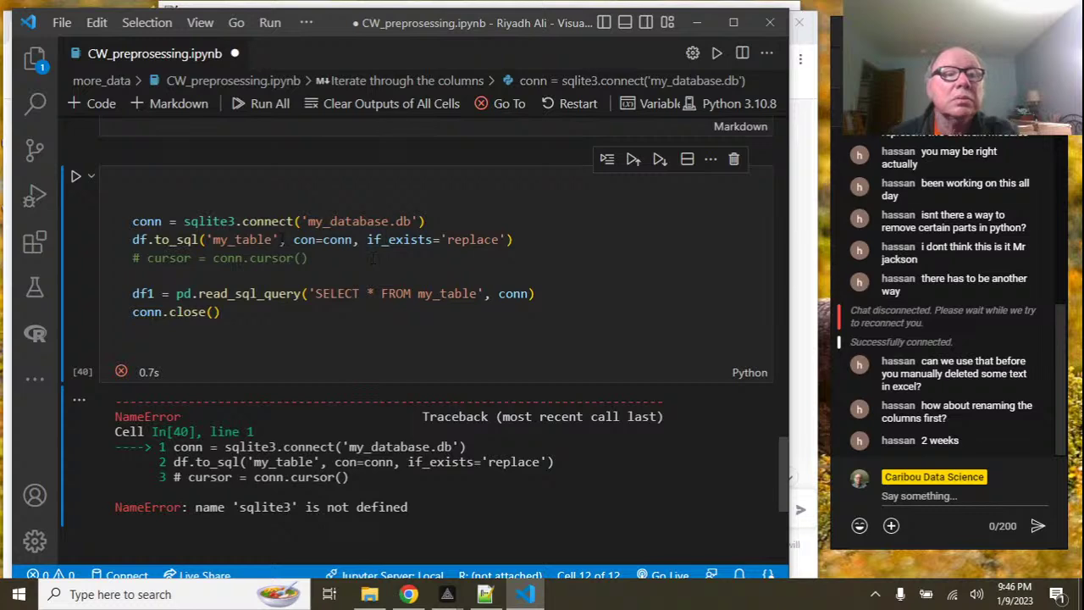
# Try running the SQLite cell with the module name in the connect line changed to sqlite.
pyautogui.click(235, 222)
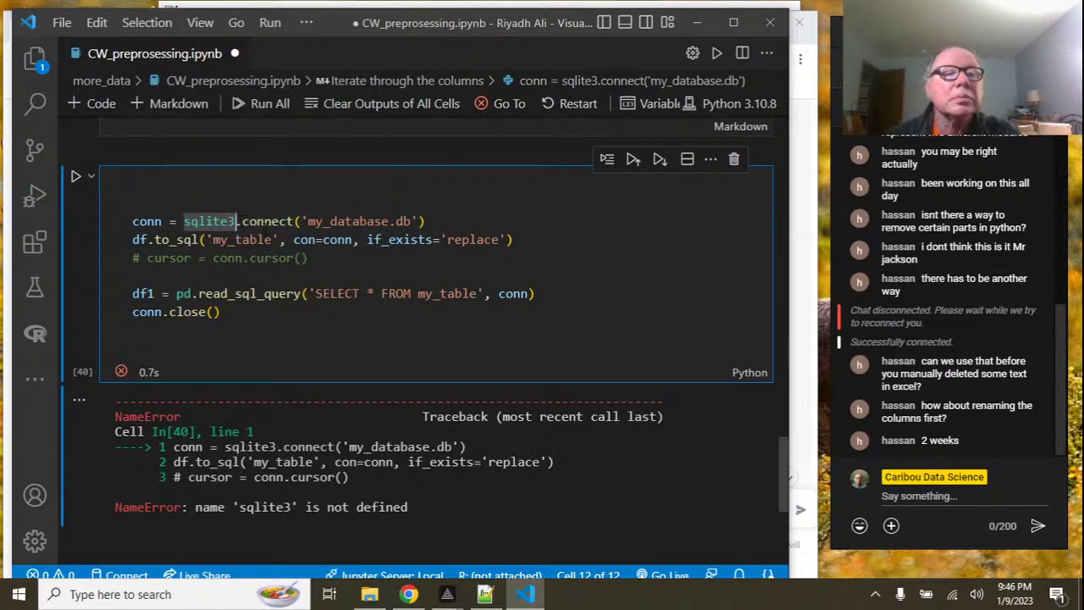
pyautogui.moveTo(265, 222)
pyautogui.press('BackSpace')
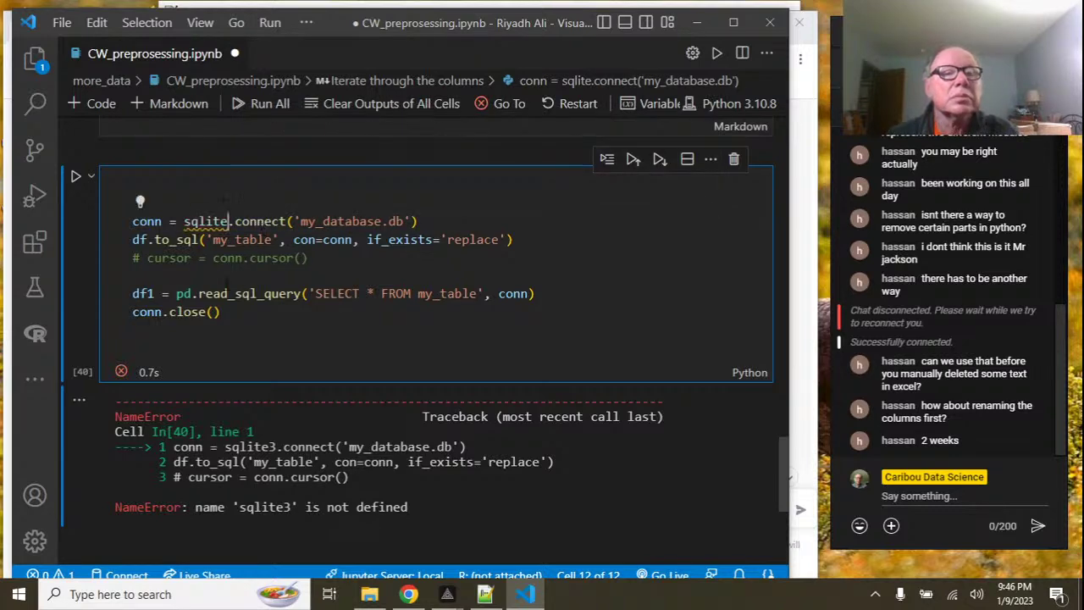
pyautogui.click(76, 178)
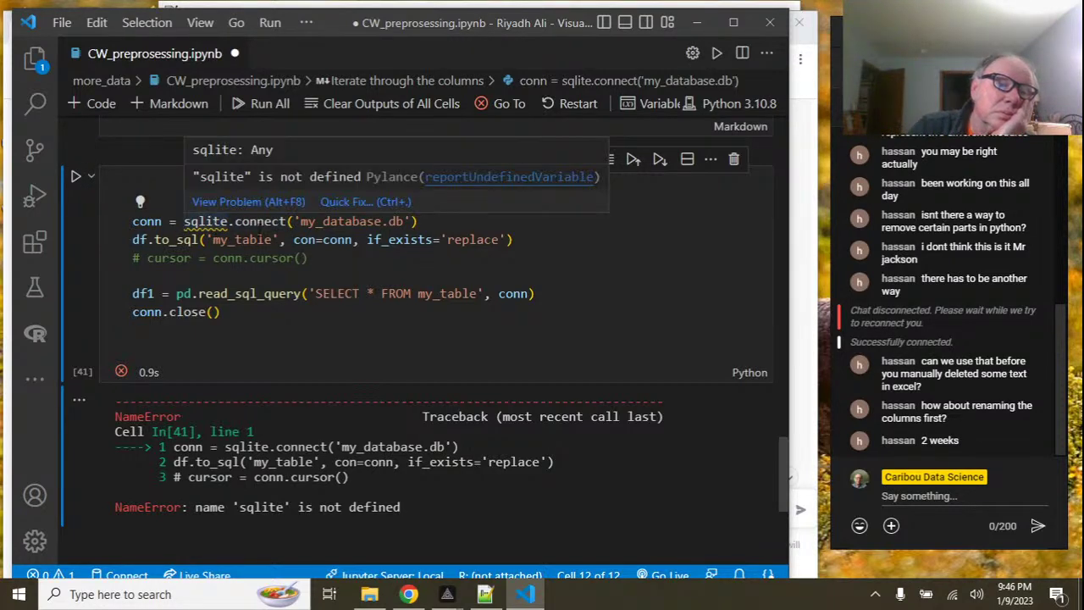
# Copy the connect line for my_database.db from the SQLite cell and submit it to ChatGPT in Chrome to check it.
pyautogui.scroll(1, 370, 229)
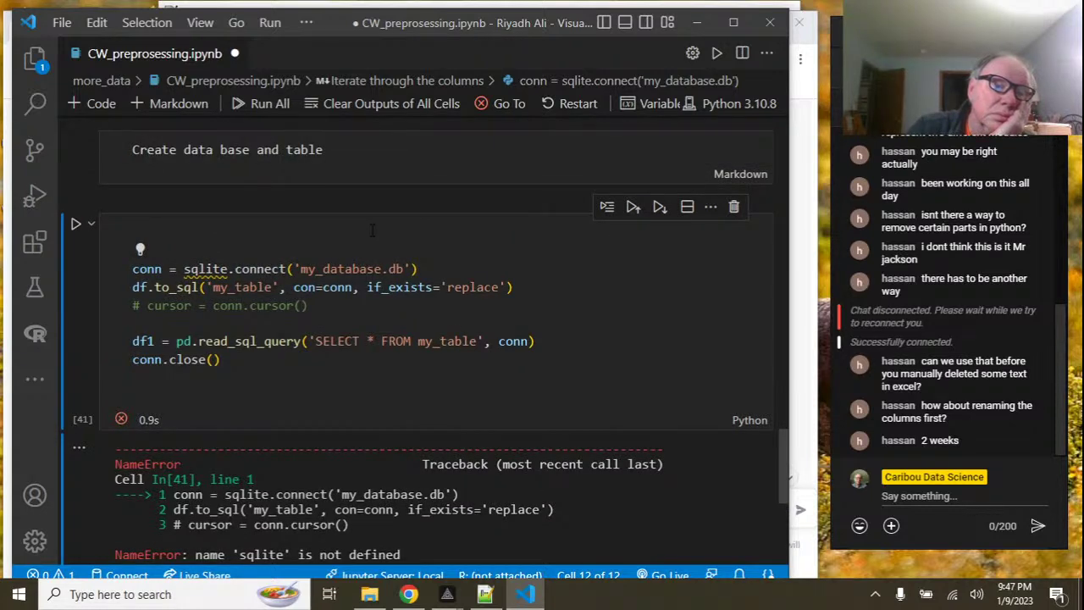
pyautogui.moveTo(419, 270); pyautogui.dragTo(122, 271)
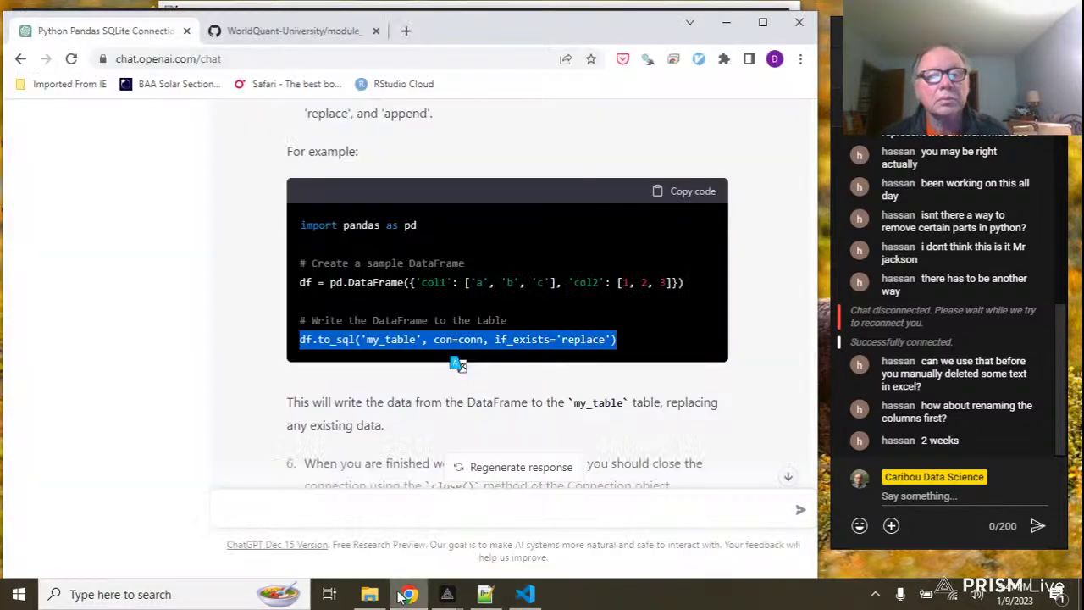
pyautogui.click(409, 594)
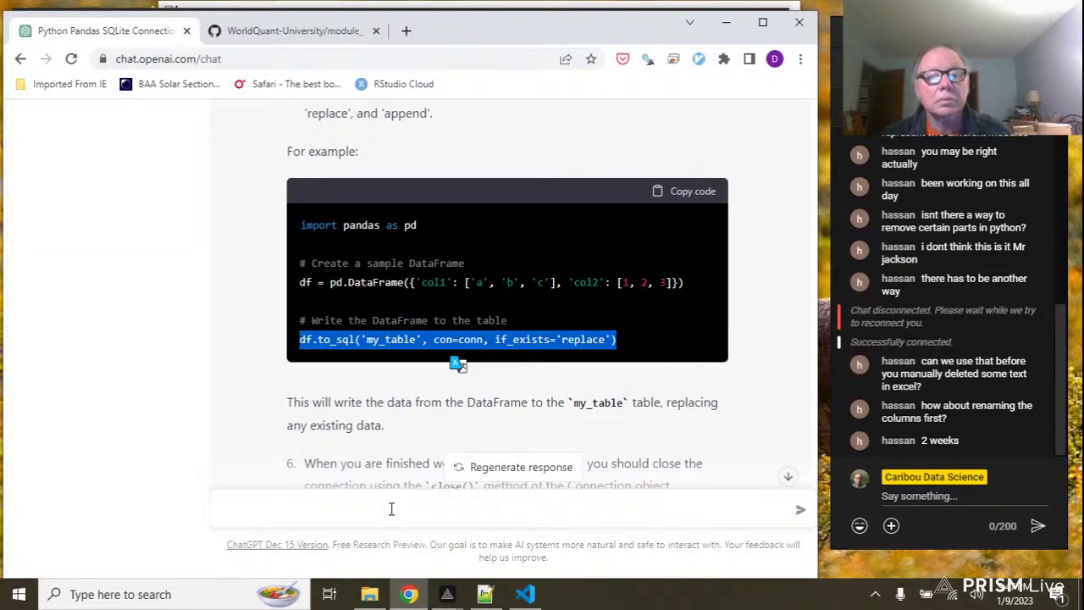
pyautogui.click(391, 508)
pyautogui.write("conn = sqlite3.connect('my_database.db')")
pyautogui.press('Return')
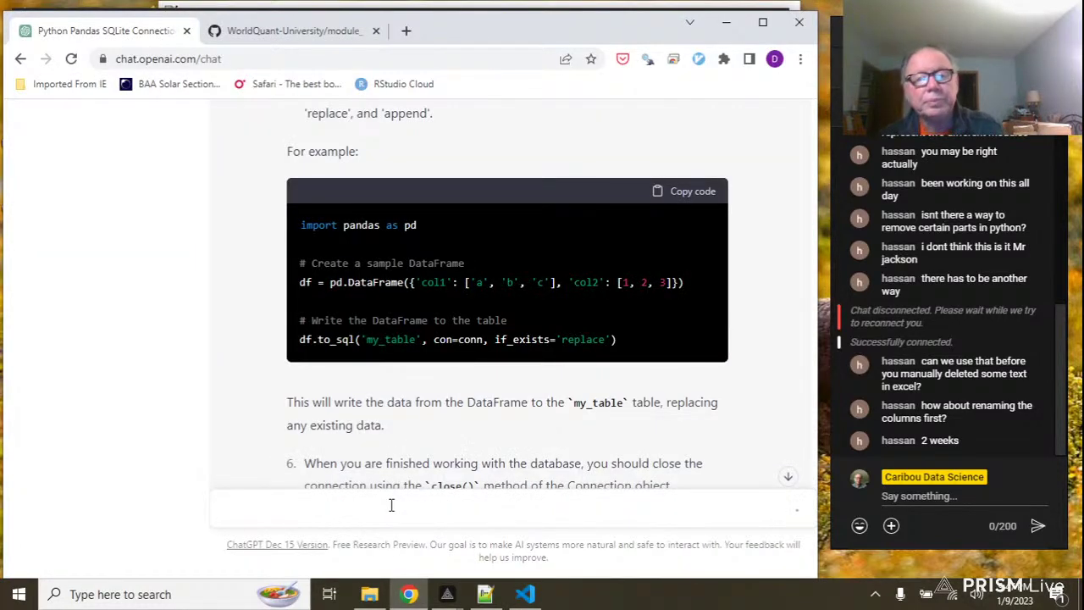
pyautogui.scroll(-2, 478, 444)
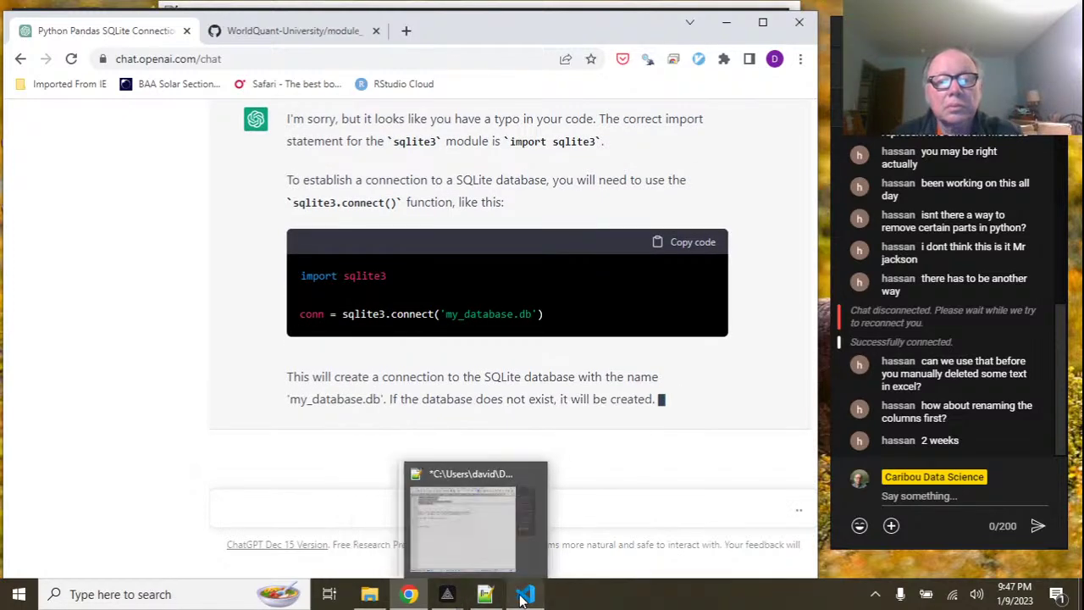
# Switch back to VS Code and rerun the import cell at the start of the notebook, which contains import sqlite3.
pyautogui.click(517, 517)
pyautogui.scroll(20, 430, 240)
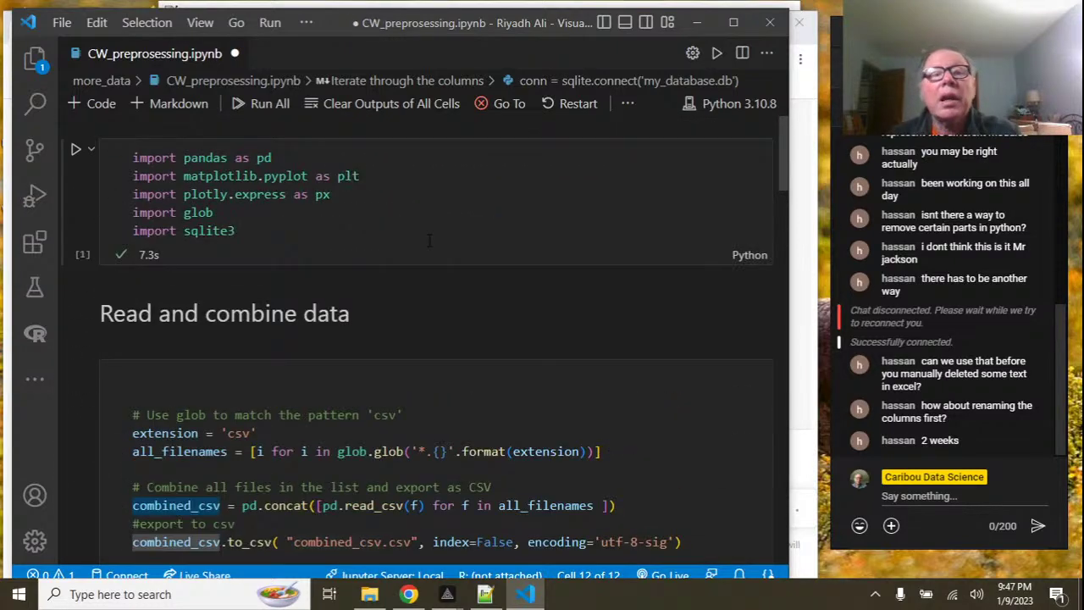
pyautogui.click(75, 149)
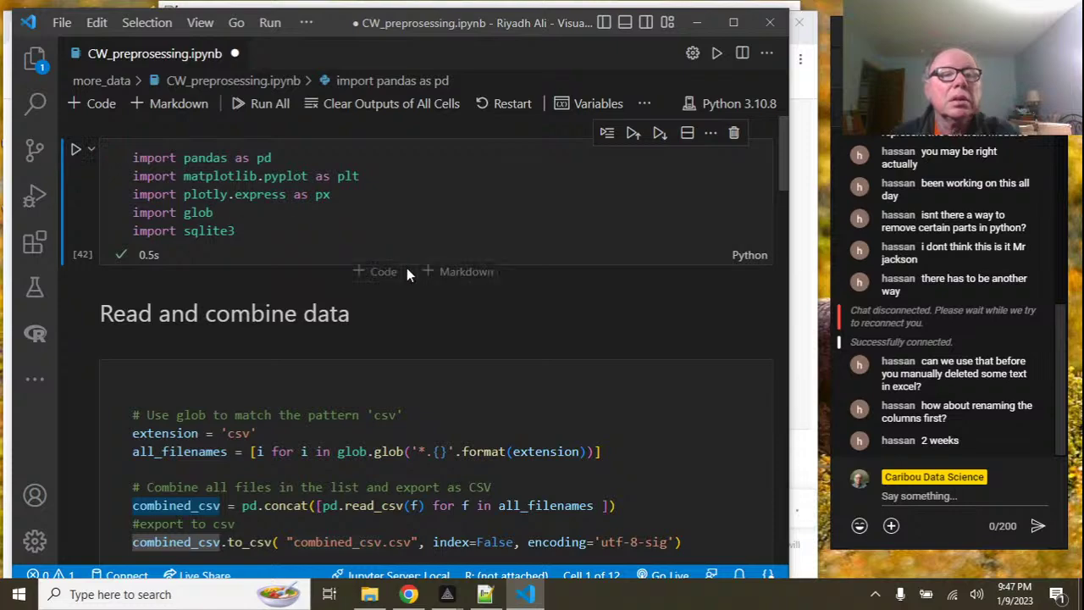
# Change the module name in the SQLite cell's connect line to sqlite3 and run the cell.
pyautogui.scroll(-8, 410, 274)
pyautogui.scroll(-10, 410, 280)
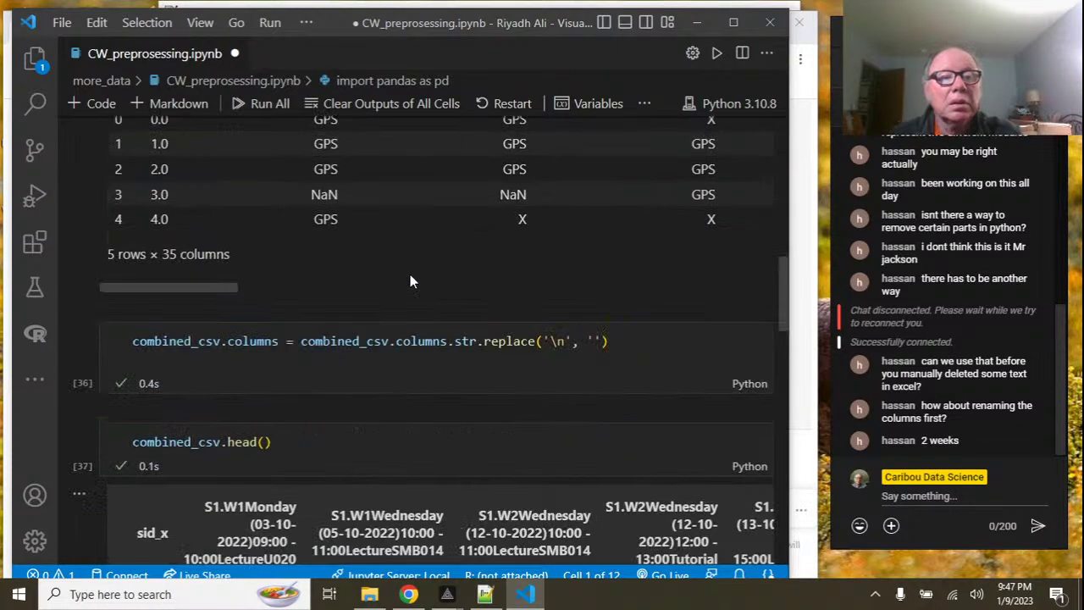
pyautogui.scroll(-6, 410, 281)
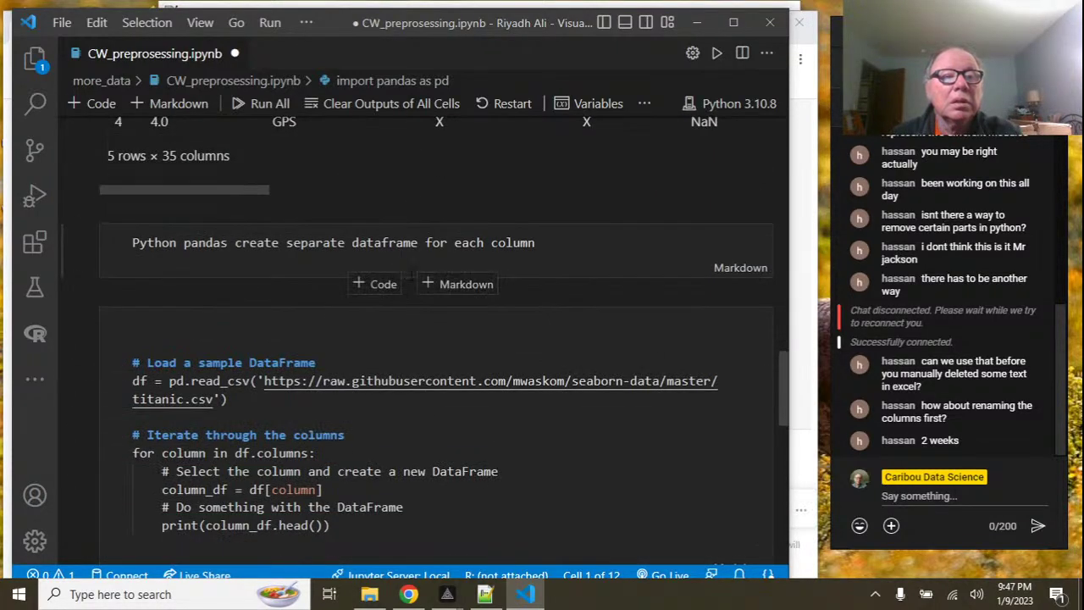
pyautogui.scroll(-1, 425, 342)
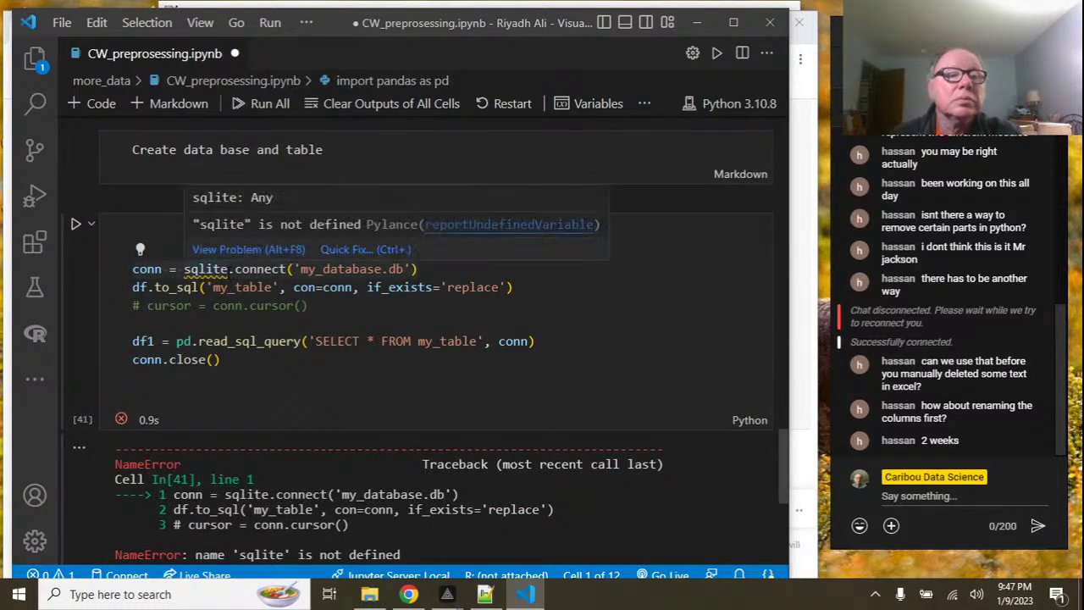
pyautogui.click(227, 269)
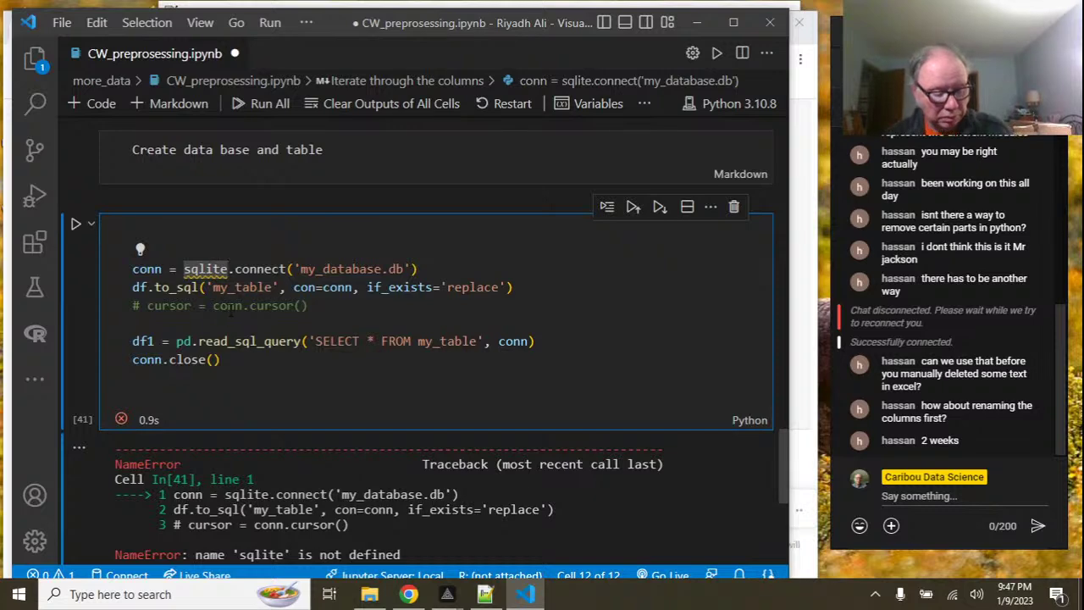
pyautogui.write('3')
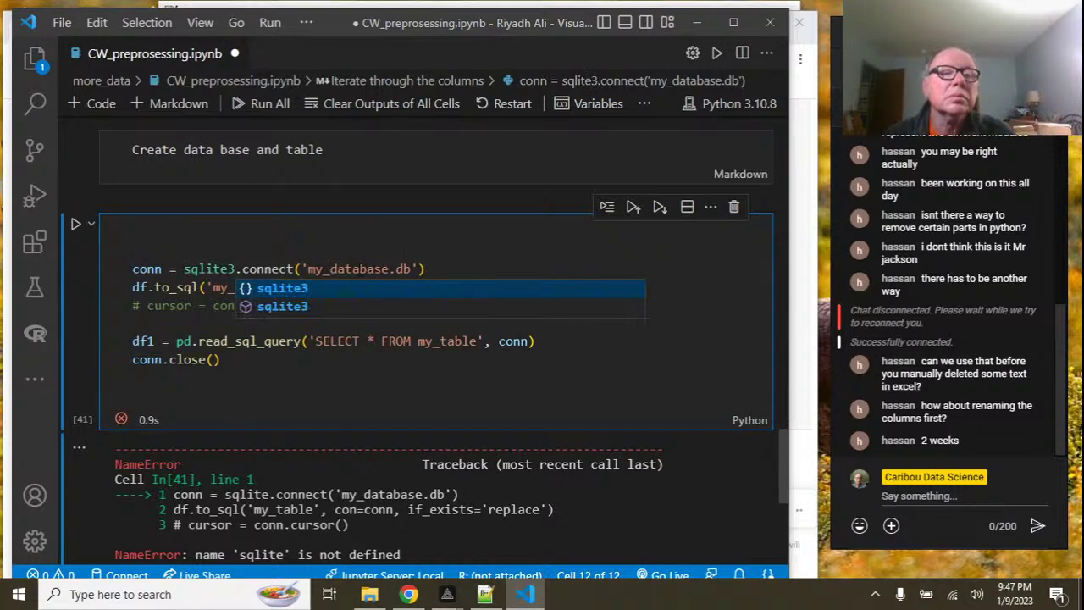
pyautogui.press('Escape')
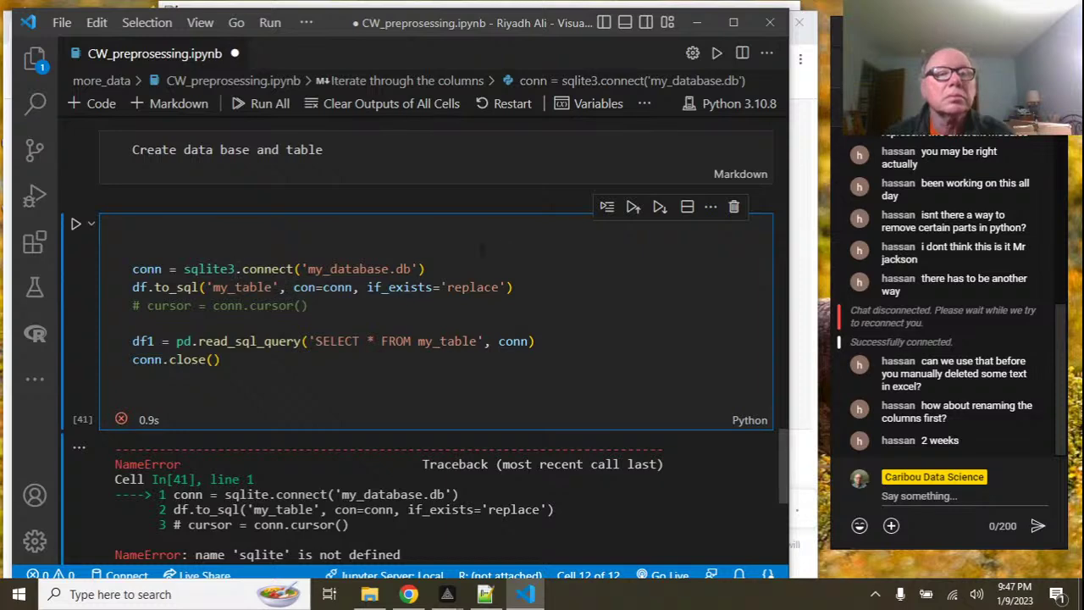
pyautogui.click(75, 224)
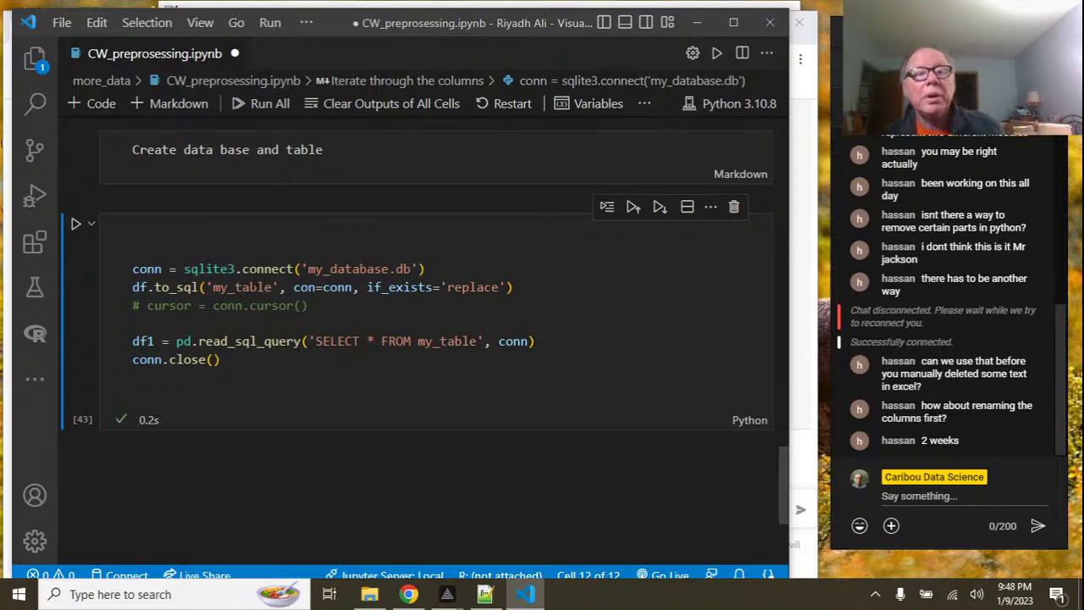
# Open the more_data folder in File Explorer to check for my_database.db, then minimize the window to return to the notebook.
pyautogui.click(369, 593)
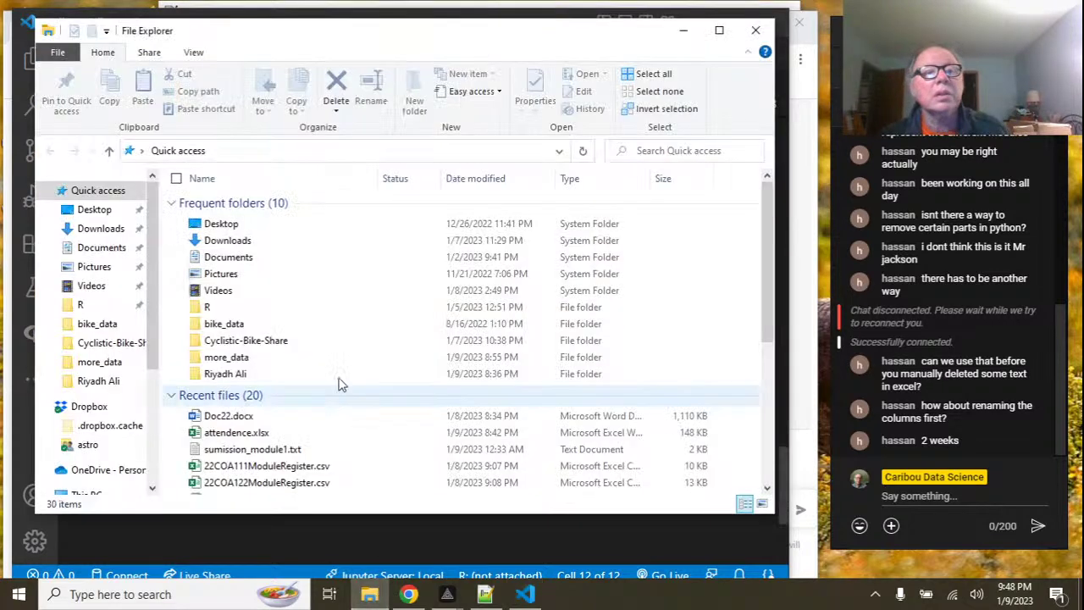
pyautogui.click(252, 362)
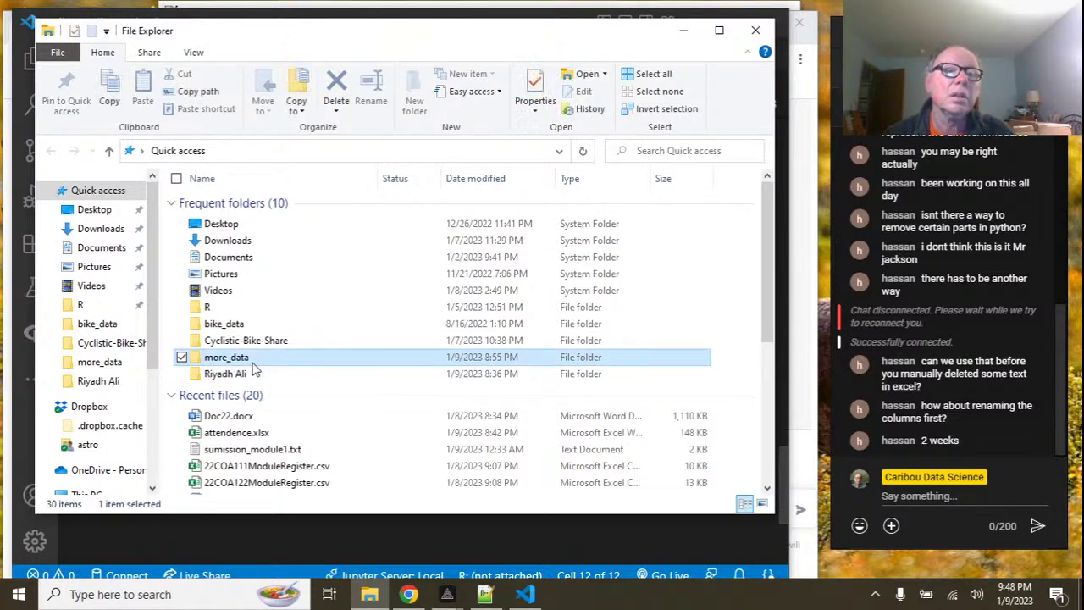
pyautogui.doubleClick(252, 362)
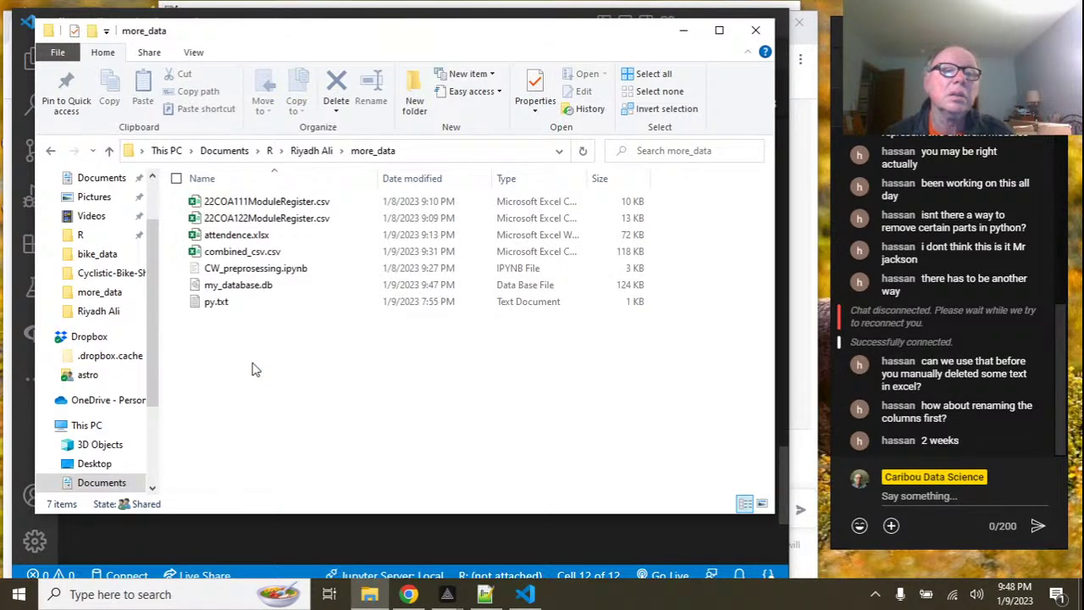
pyautogui.doubleClick(257, 286)
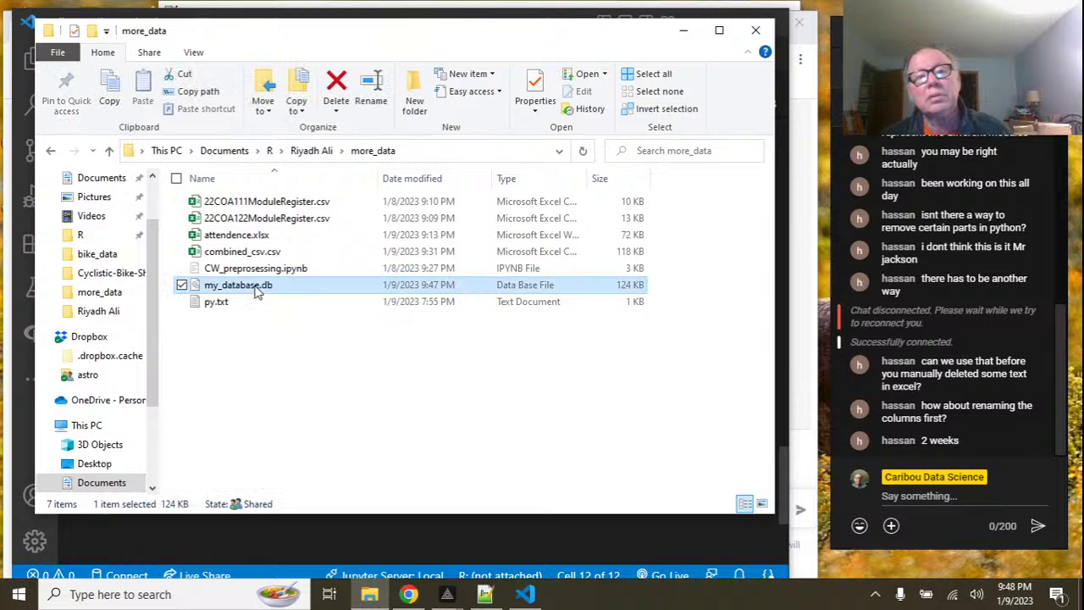
pyautogui.click(430, 404)
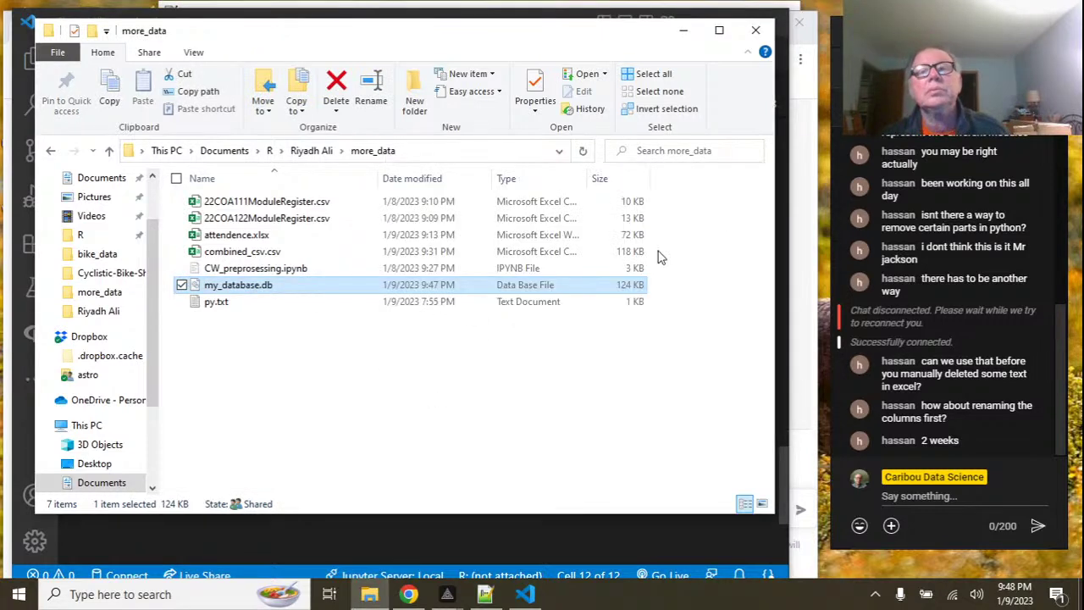
pyautogui.click(685, 32)
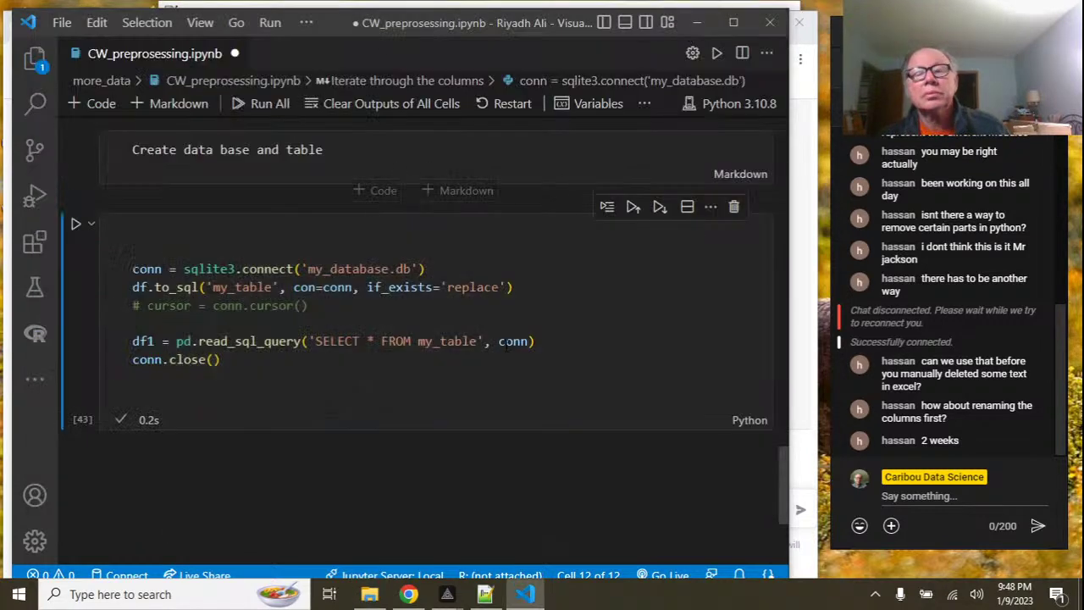
# Minimize the open windows, launch DB Browser for SQLite from the desktop, and bring up its database file chooser.
pyautogui.click(694, 24)
pyautogui.click(728, 21)
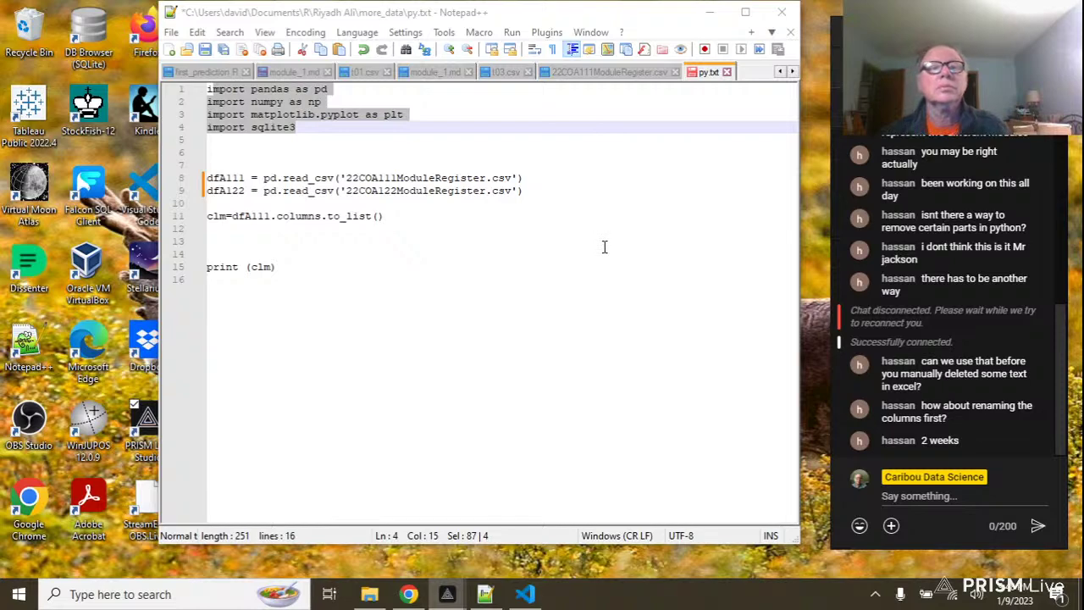
pyautogui.click(710, 11)
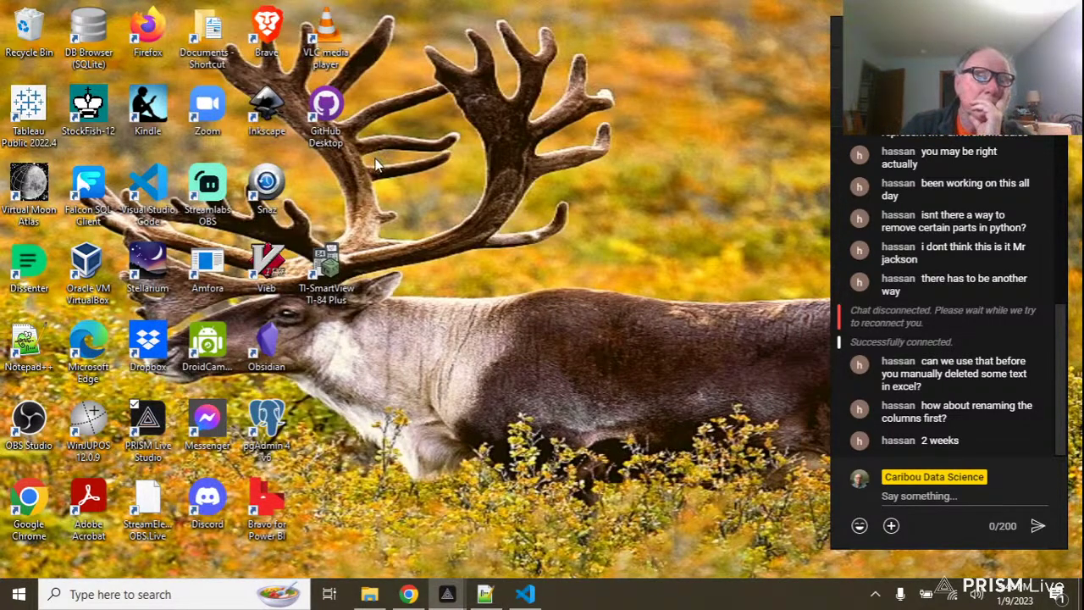
pyautogui.doubleClick(95, 19)
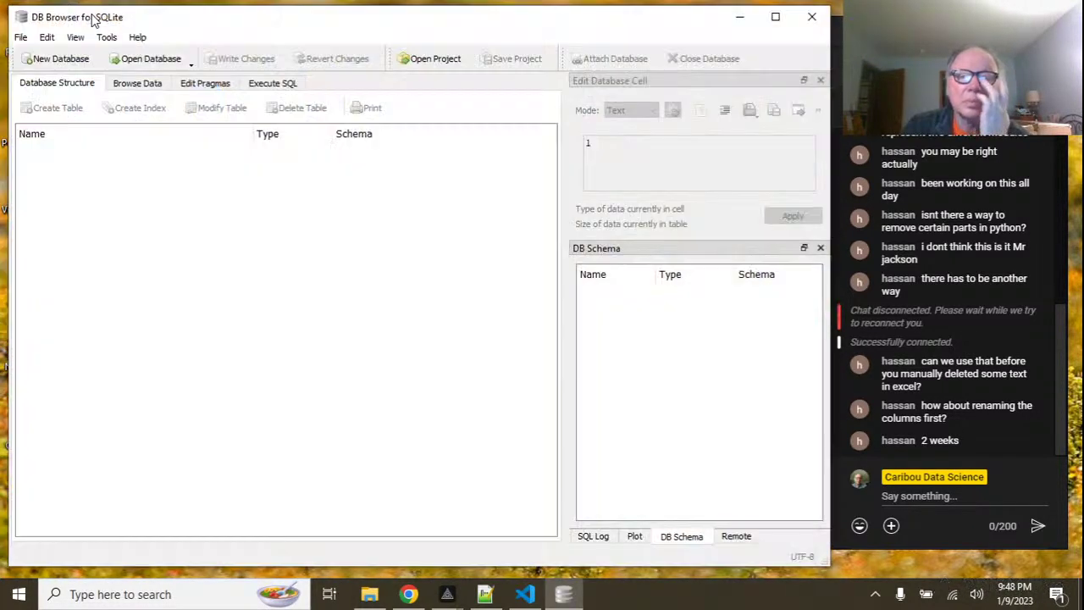
pyautogui.click(21, 37)
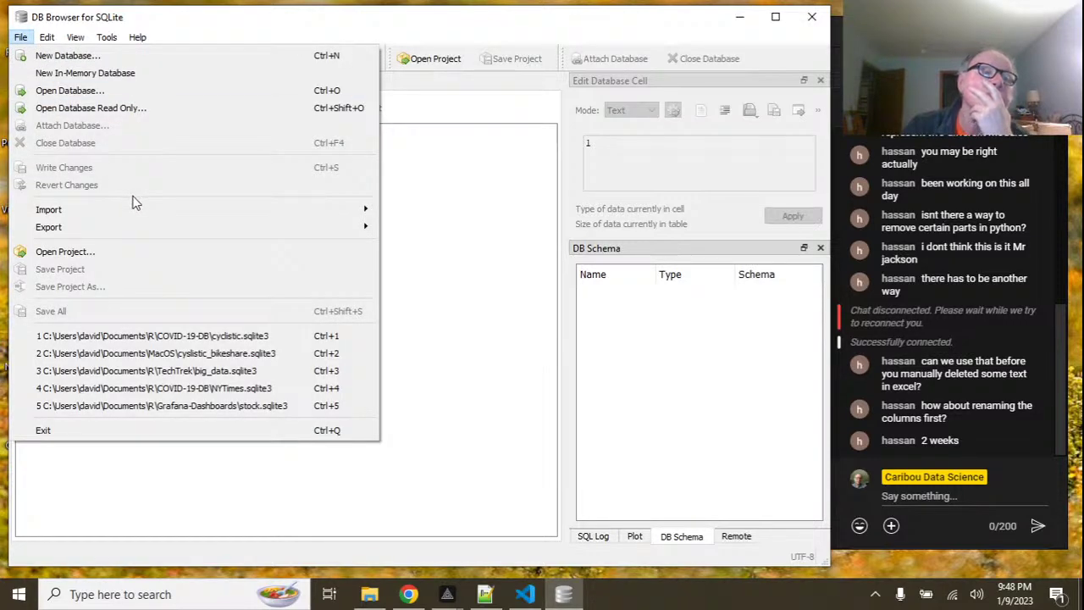
pyautogui.click(146, 91)
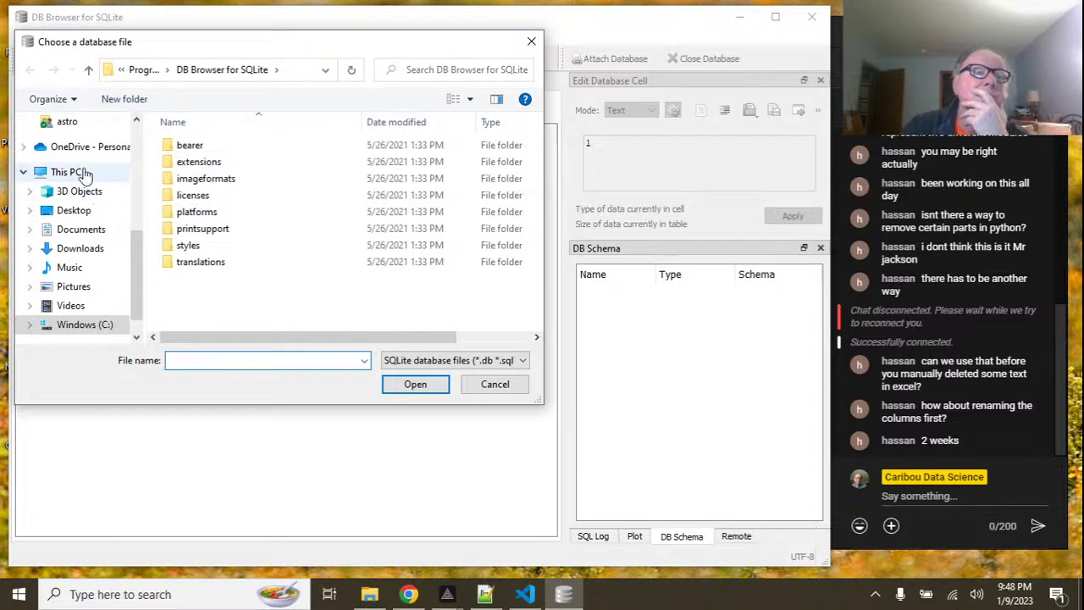
# Look for the database file in the PYTHONPANDAS folder under Documents.
pyautogui.click(82, 232)
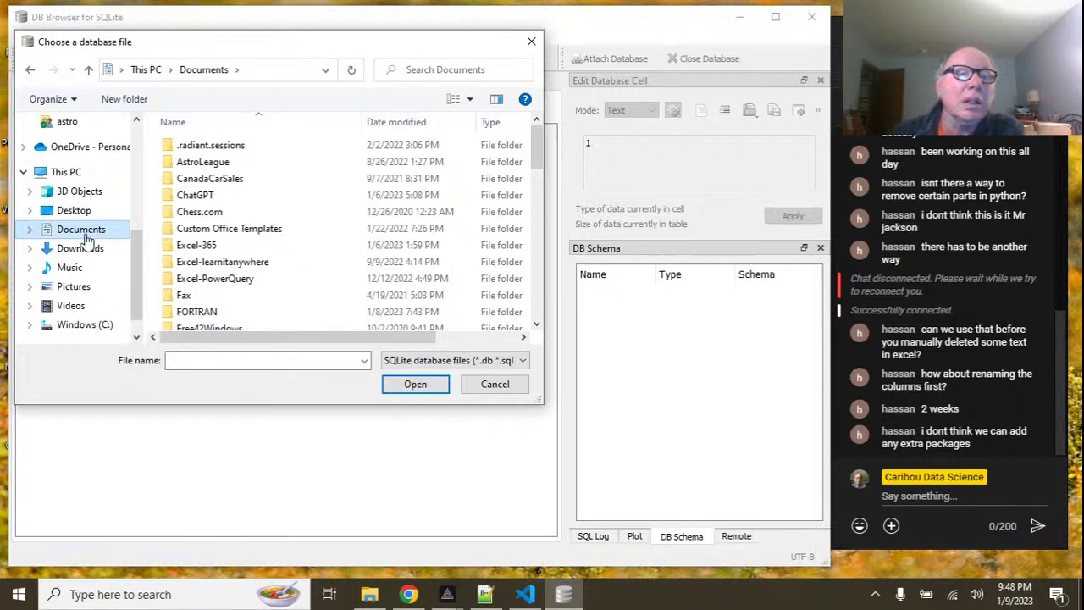
pyautogui.scroll(-3, 274, 265)
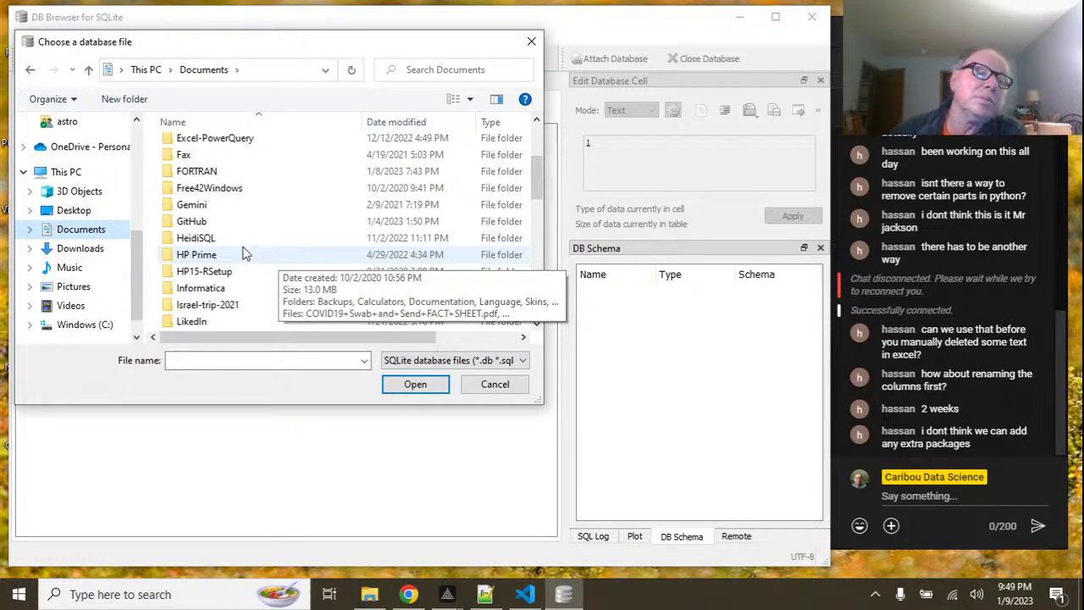
pyautogui.scroll(-4, 242, 254)
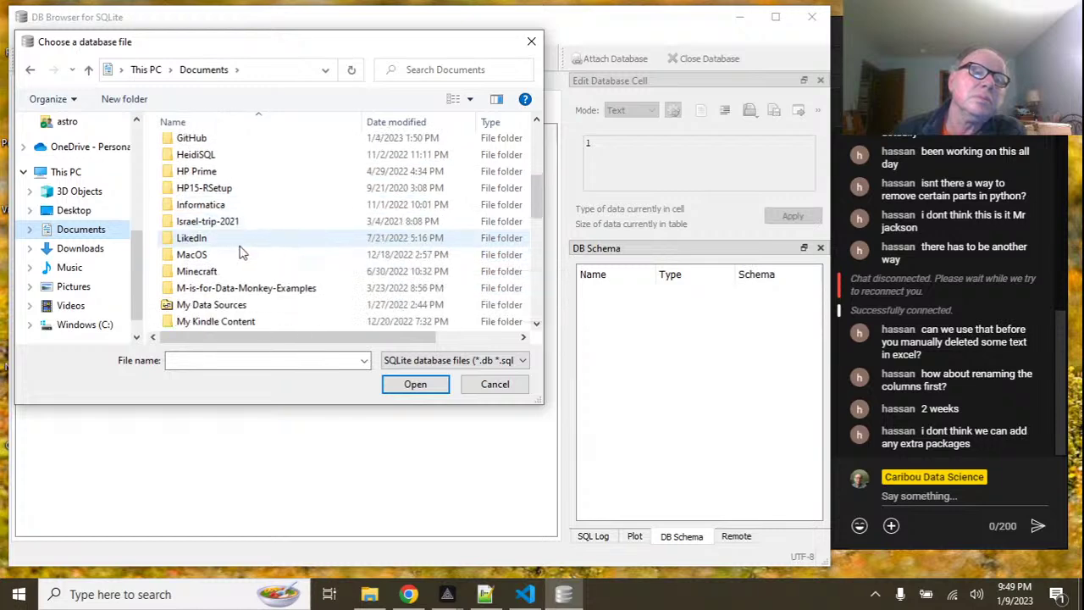
pyautogui.scroll(-1, 240, 253)
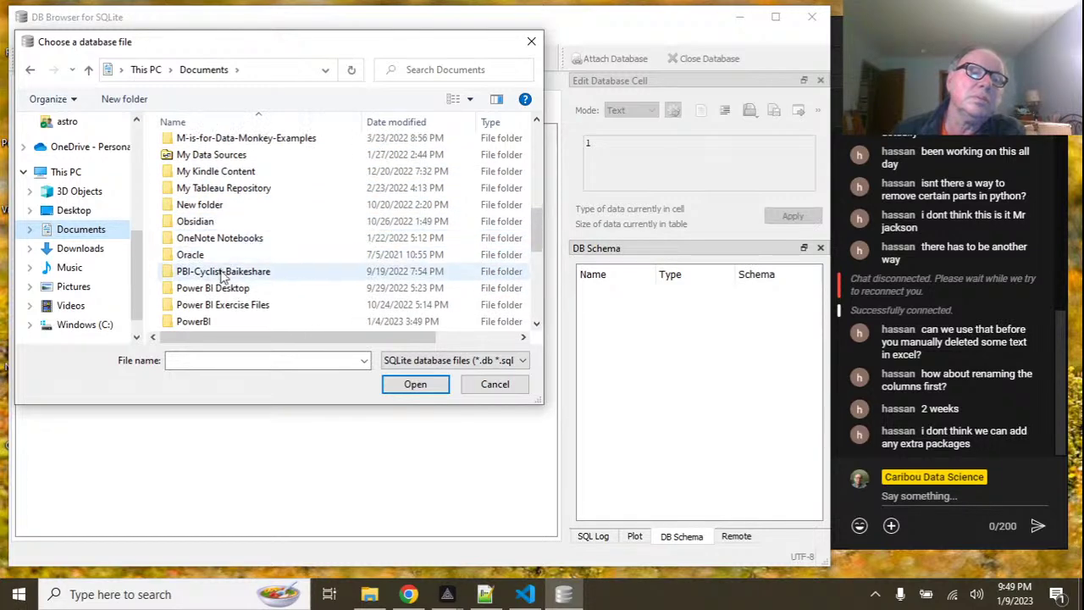
pyautogui.scroll(-1, 220, 308)
pyautogui.doubleClick(224, 321)
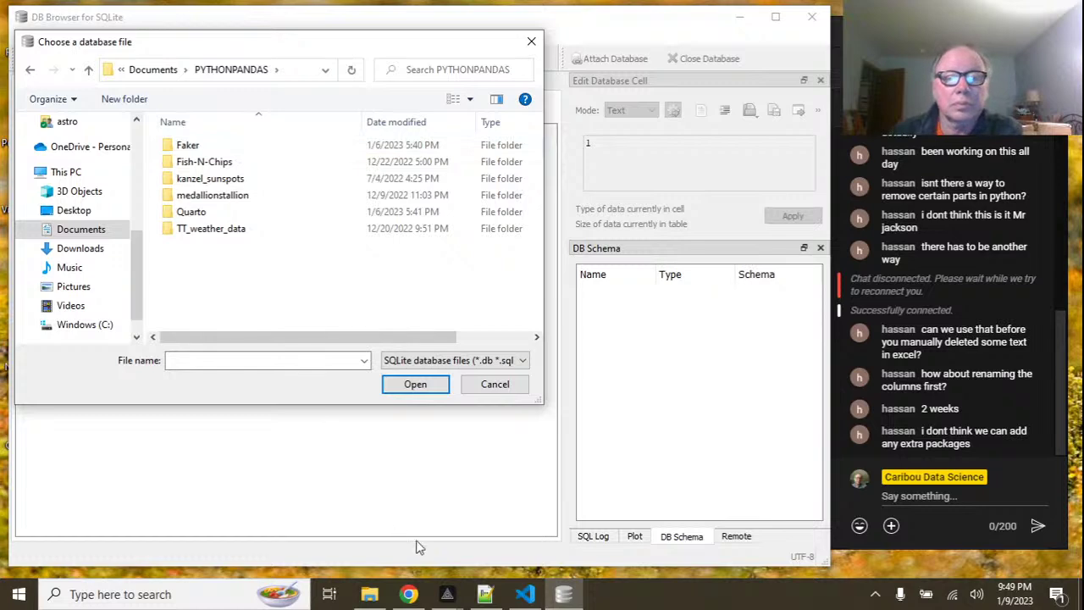
# Check where my_database.db is stored using VS Code's file list and File Explorer, and return to DB Browser for SQLite.
pyautogui.click(525, 597)
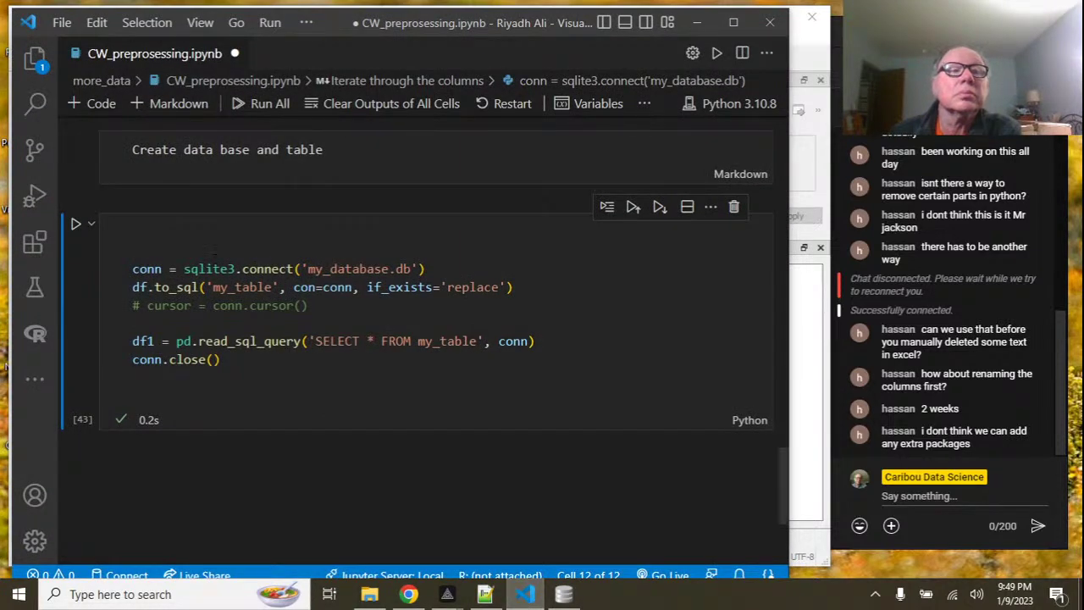
pyautogui.click(41, 62)
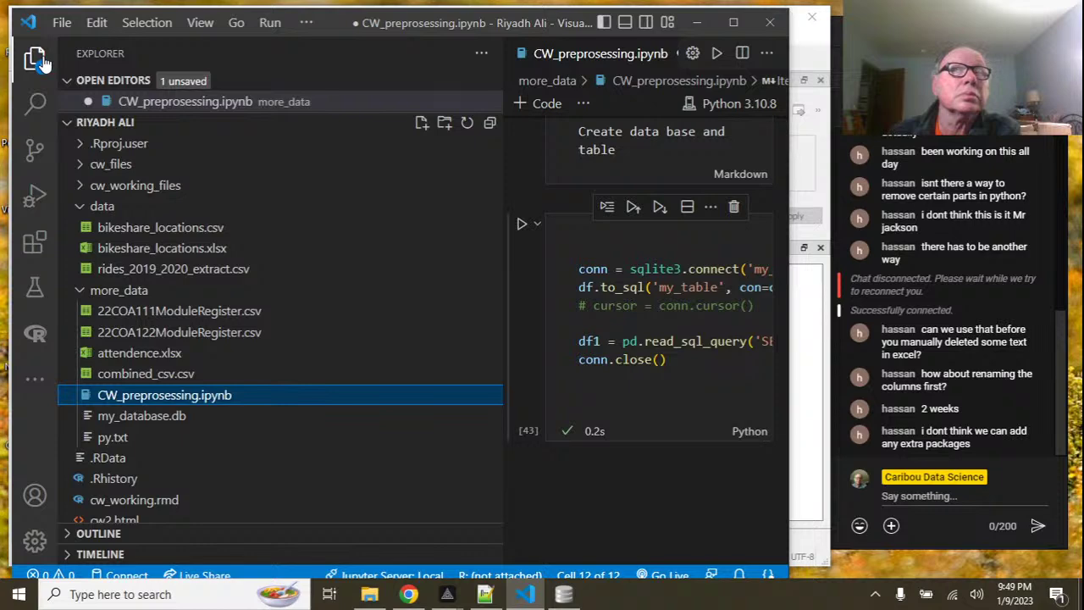
pyautogui.click(370, 595)
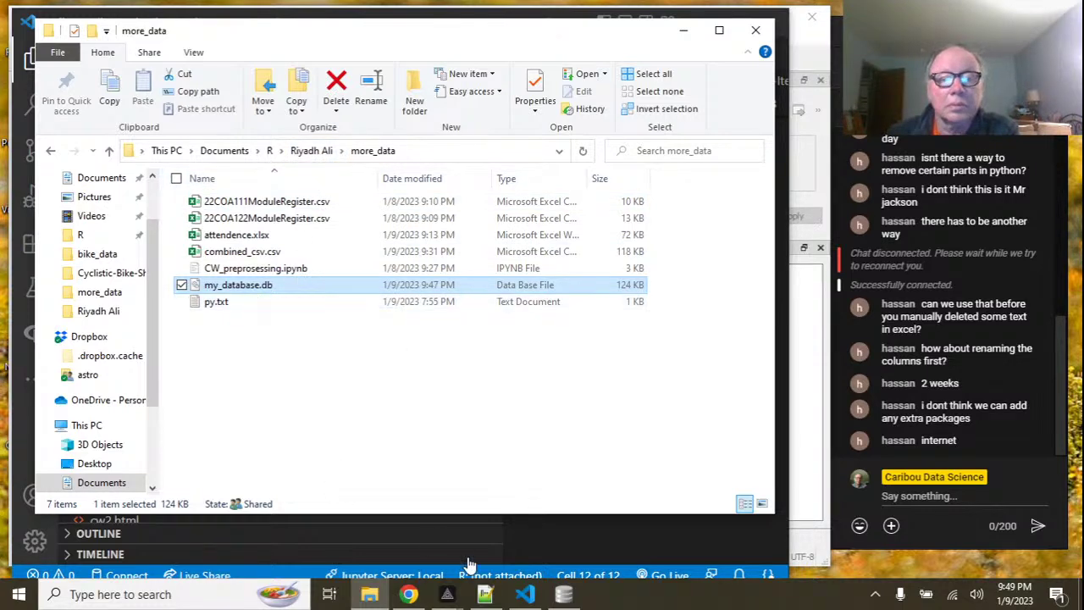
pyautogui.click(563, 594)
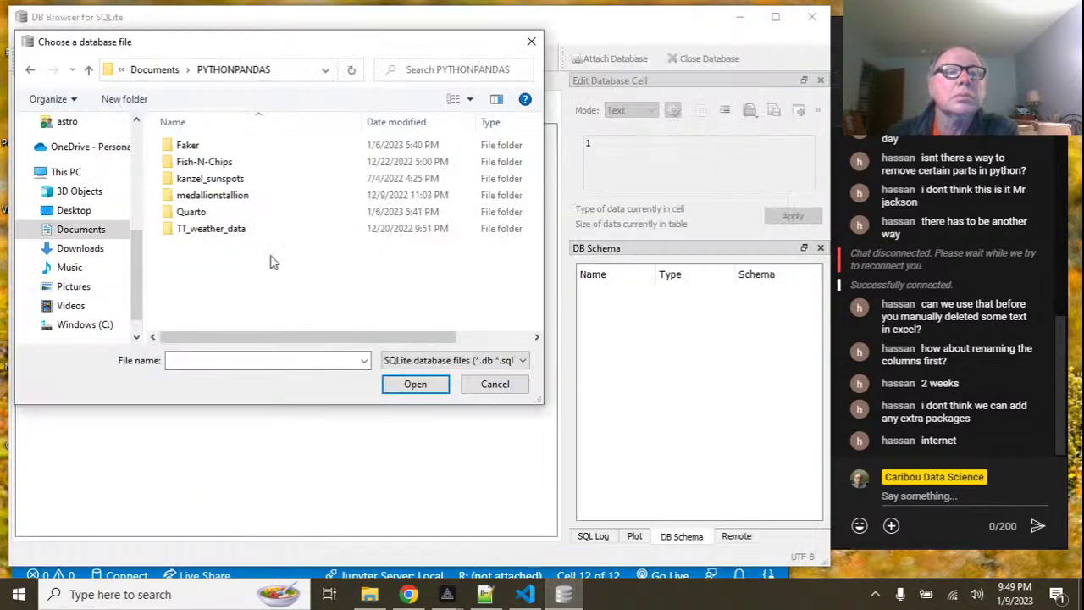
# Open my_database.db from the project's more_data folder, located in the R folder under Documents.
pyautogui.click(154, 69)
pyautogui.scroll(-2, 262, 218)
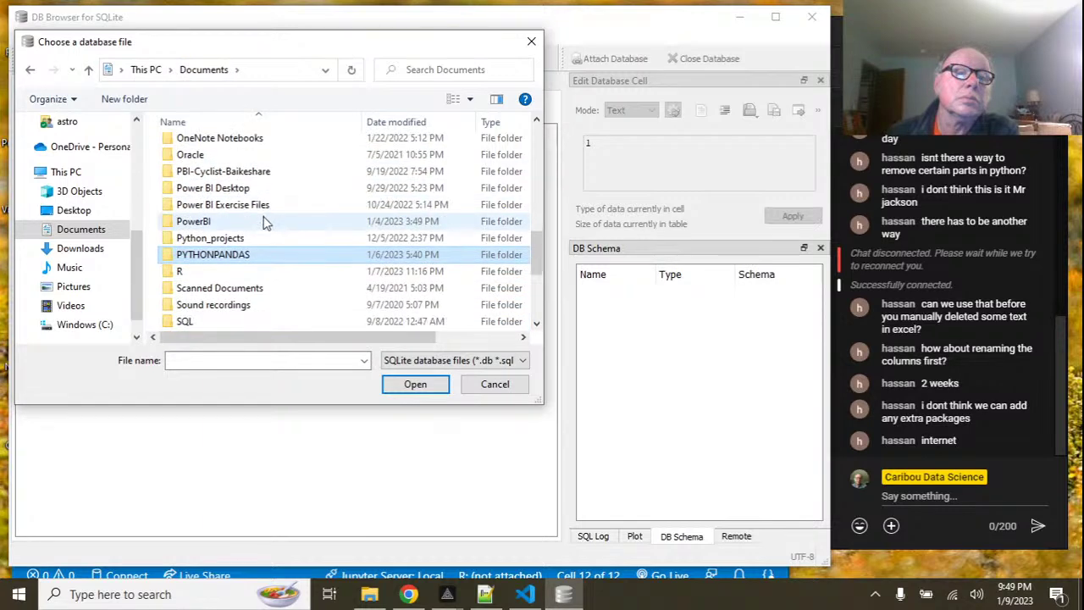
pyautogui.doubleClick(240, 272)
pyautogui.scroll(-6, 329, 254)
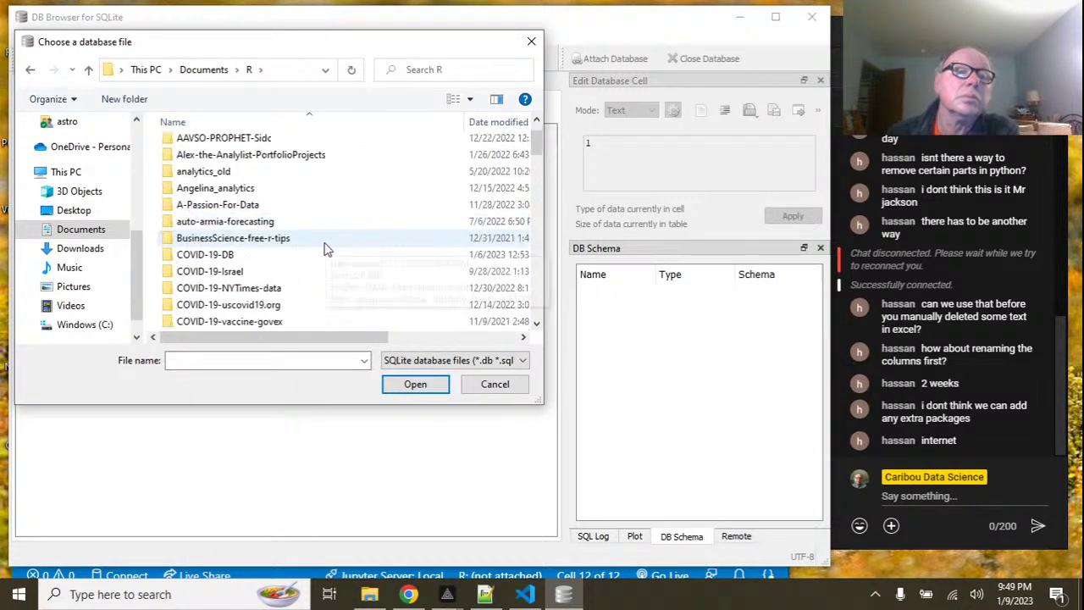
pyautogui.scroll(-3, 326, 248)
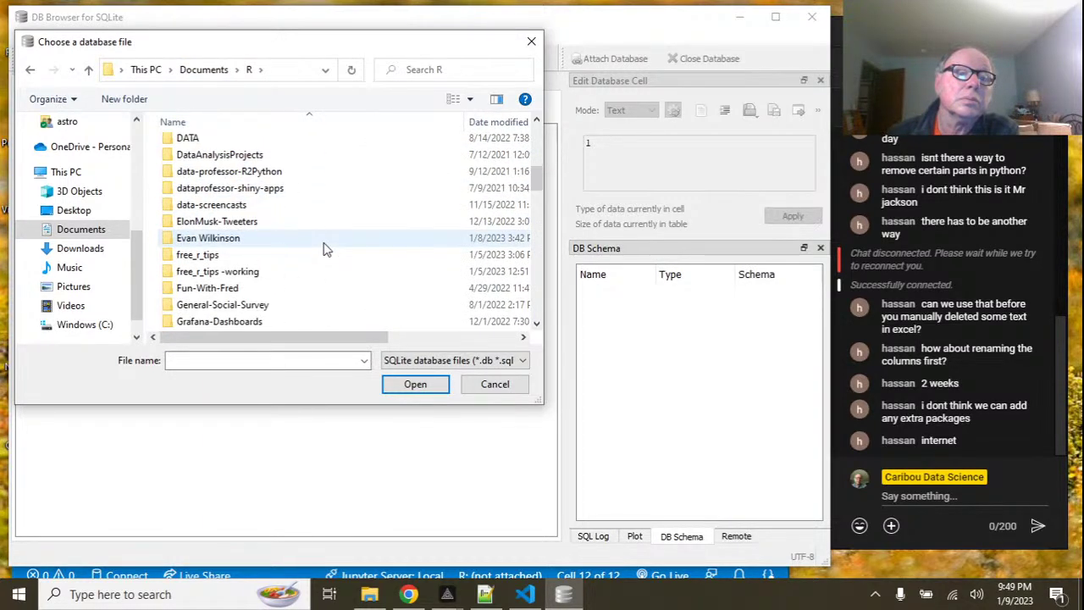
pyautogui.scroll(-3, 327, 248)
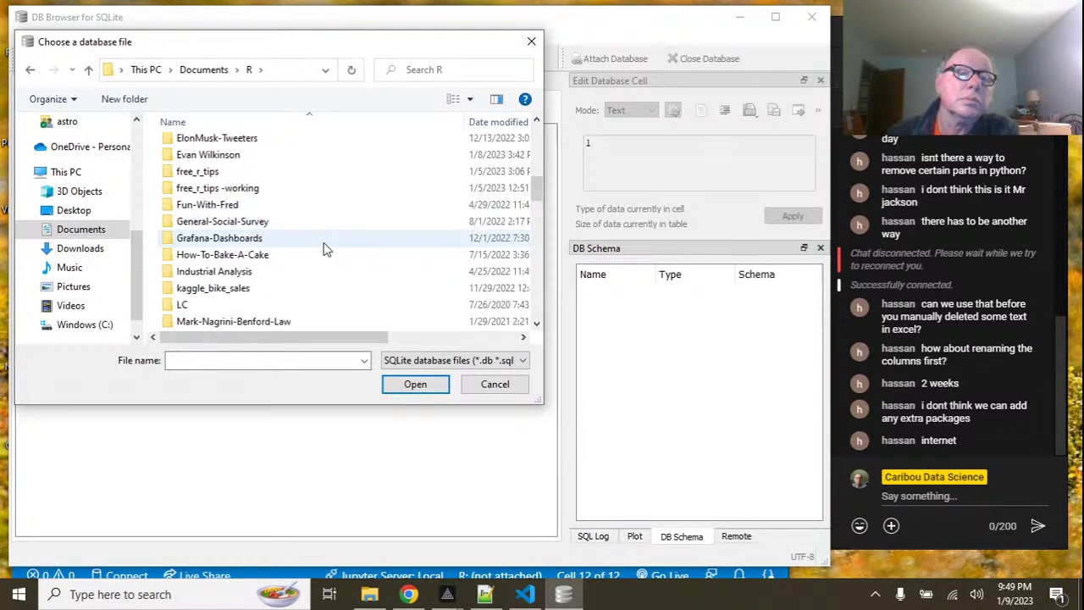
pyautogui.scroll(-1, 327, 248)
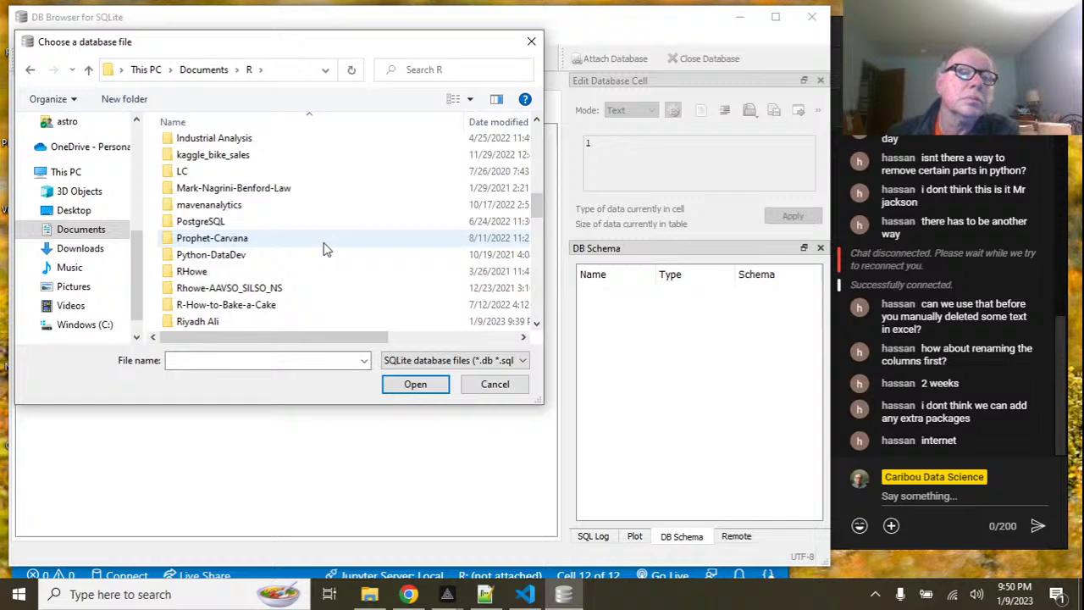
pyautogui.scroll(-1, 326, 248)
pyautogui.doubleClick(227, 289)
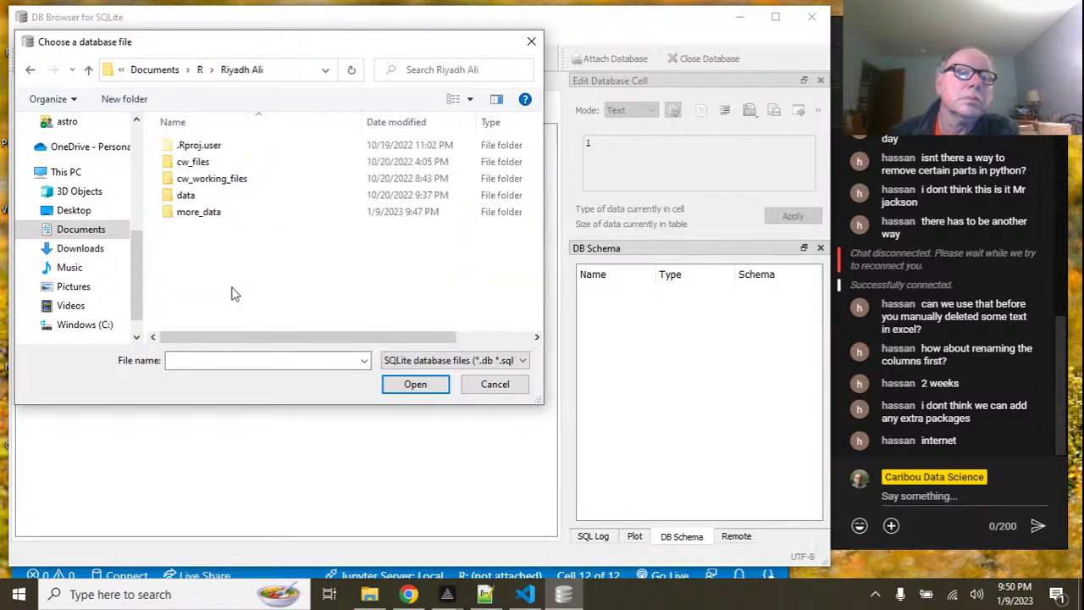
pyautogui.doubleClick(208, 214)
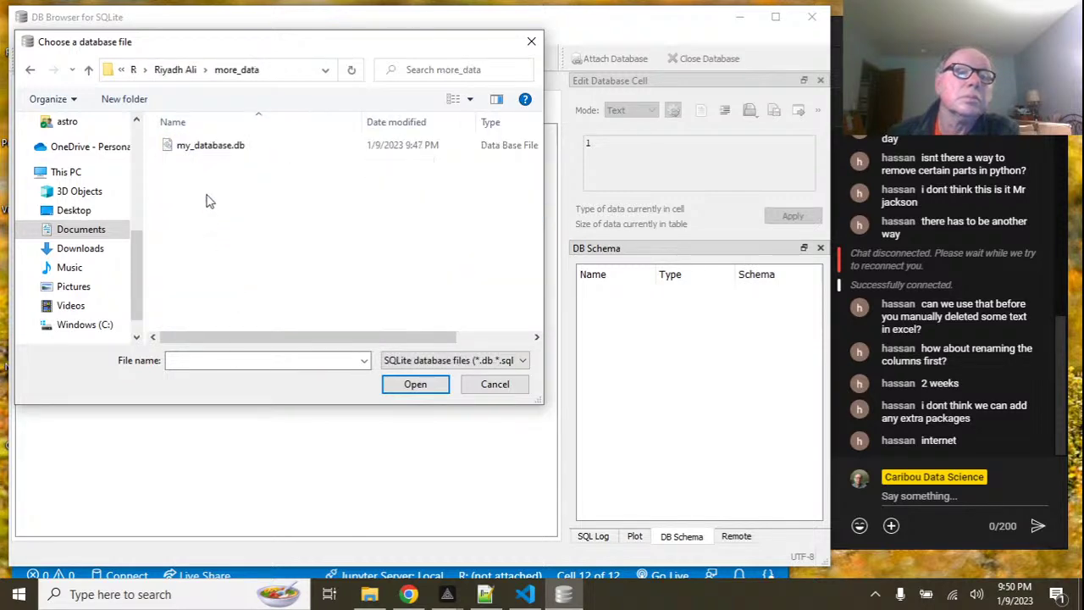
pyautogui.click(210, 148)
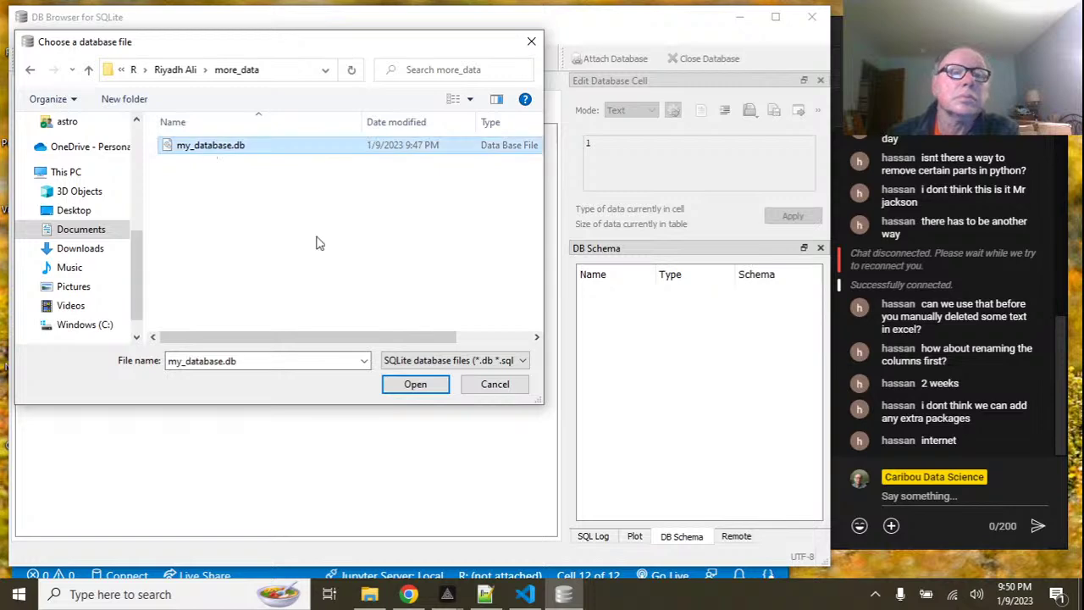
pyautogui.click(430, 384)
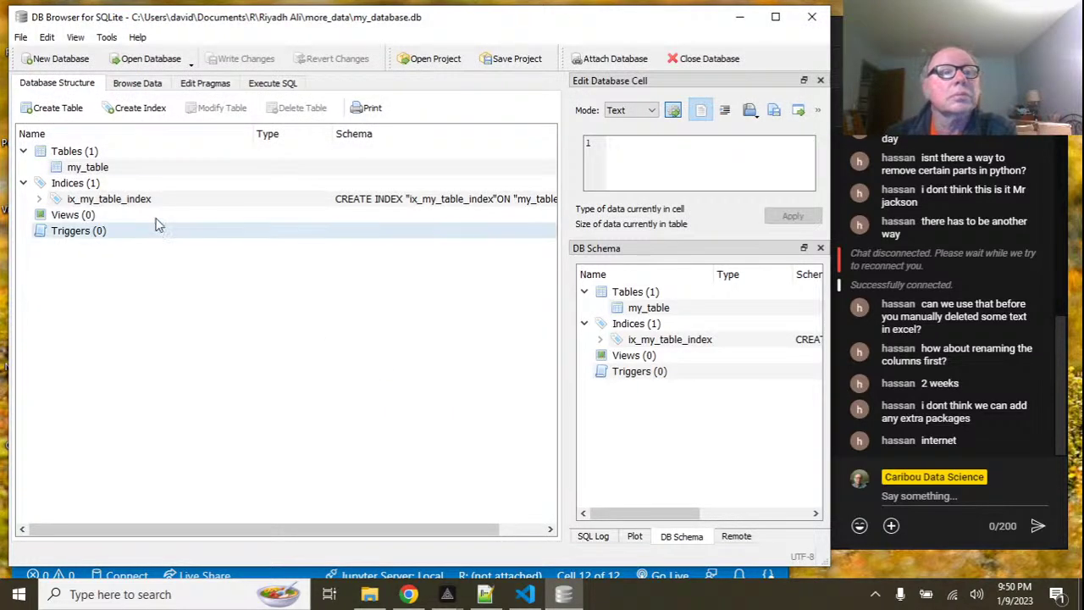
# Browse the rows and columns of my_table, and close DB Browser for SQLite.
pyautogui.click(136, 84)
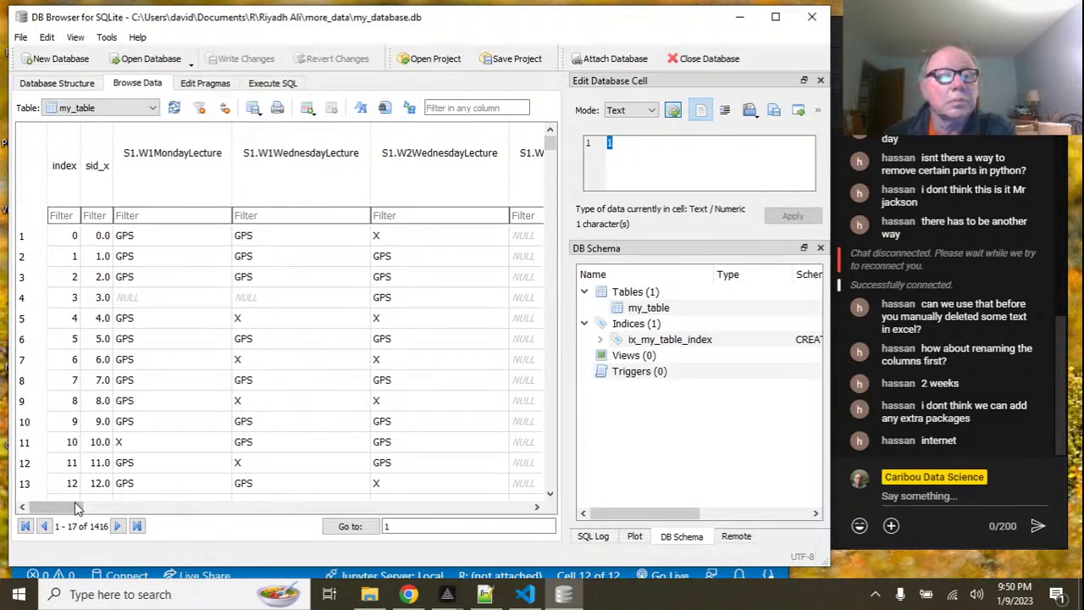
pyautogui.moveTo(67, 508); pyautogui.dragTo(309, 546)
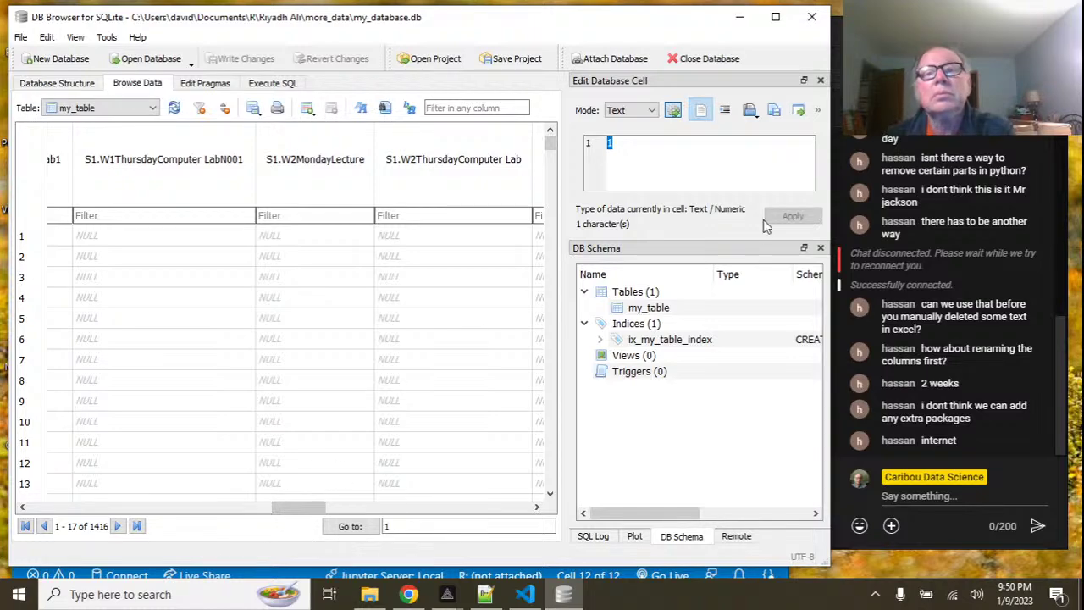
pyautogui.click(812, 17)
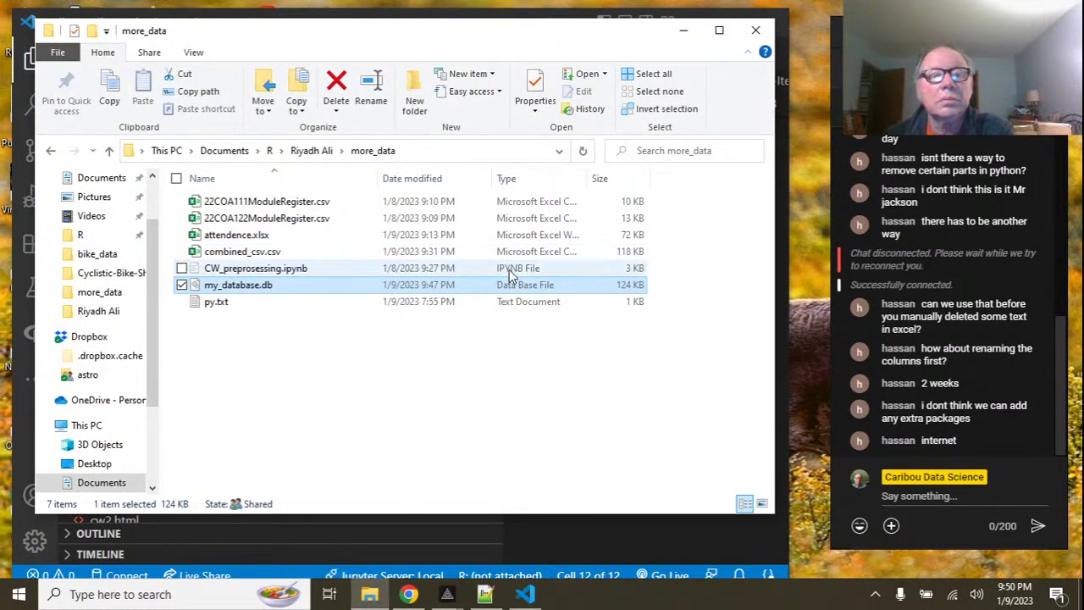
# Switch to VS Code, add a code cell containing df1.head() below the SQLite cell, run it and review the output.
pyautogui.click(524, 593)
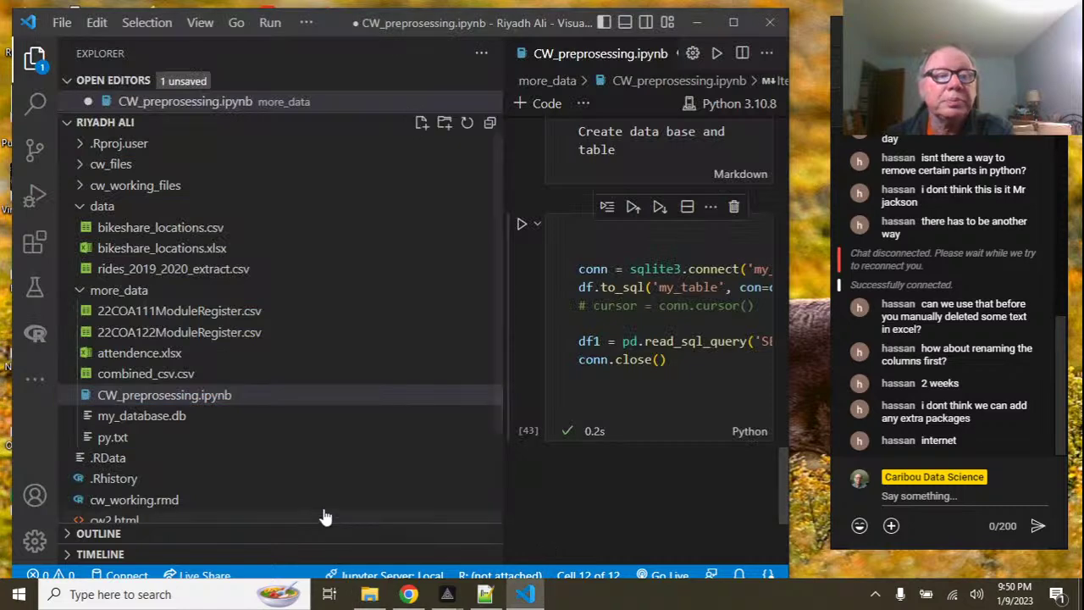
pyautogui.click(34, 59)
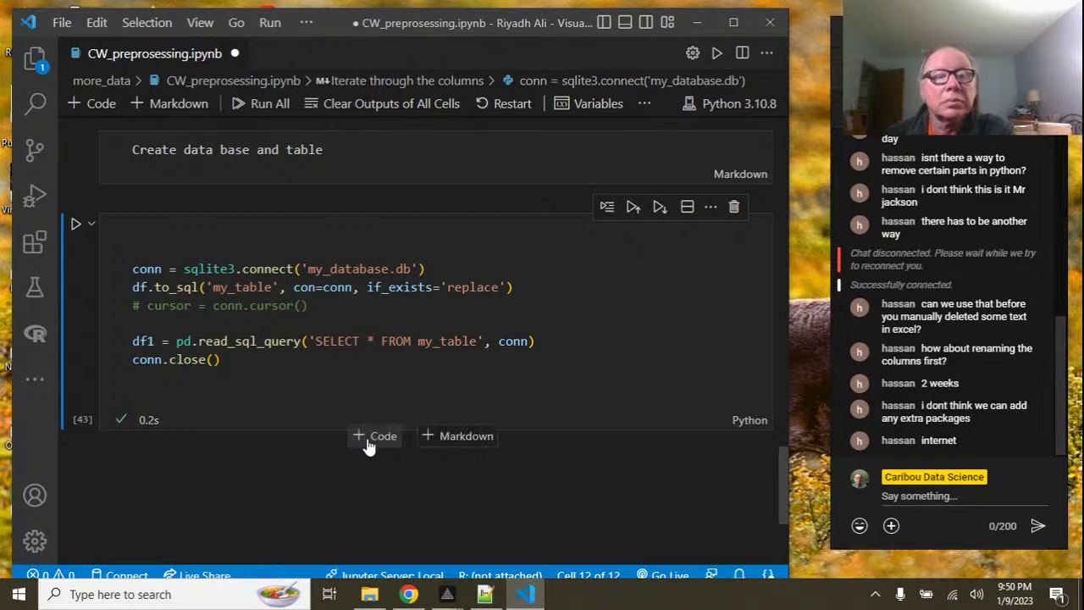
pyautogui.click(369, 445)
pyautogui.write('df.head()')
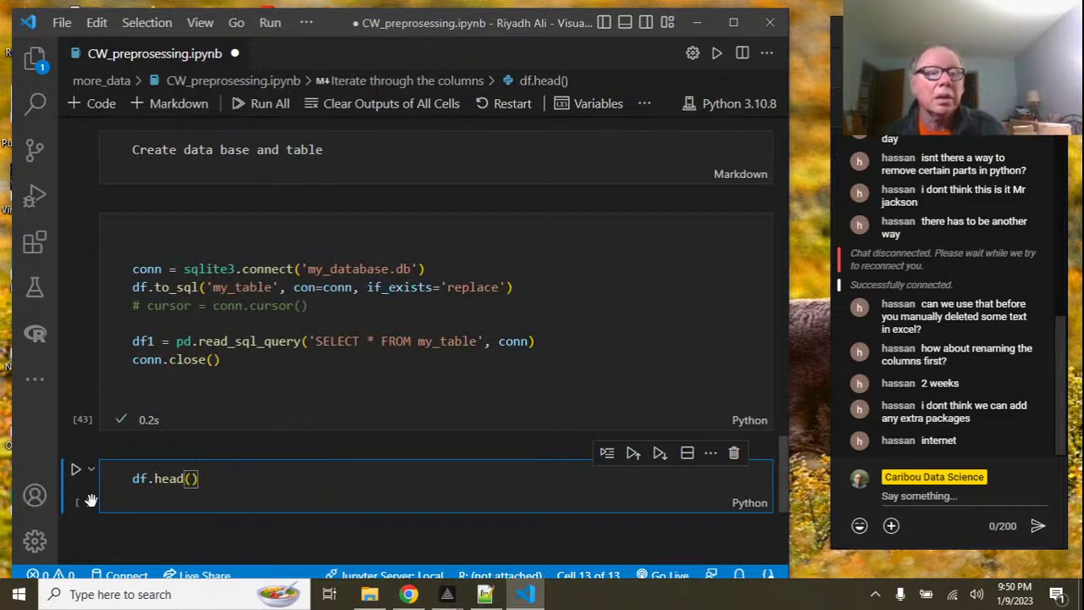
pyautogui.click(147, 479)
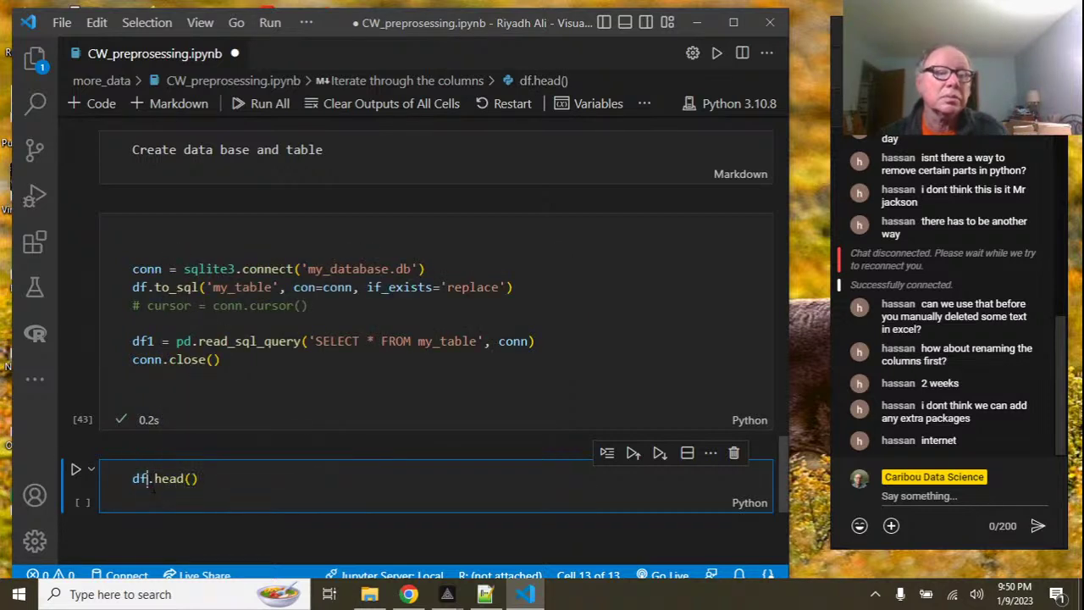
pyautogui.write('1')
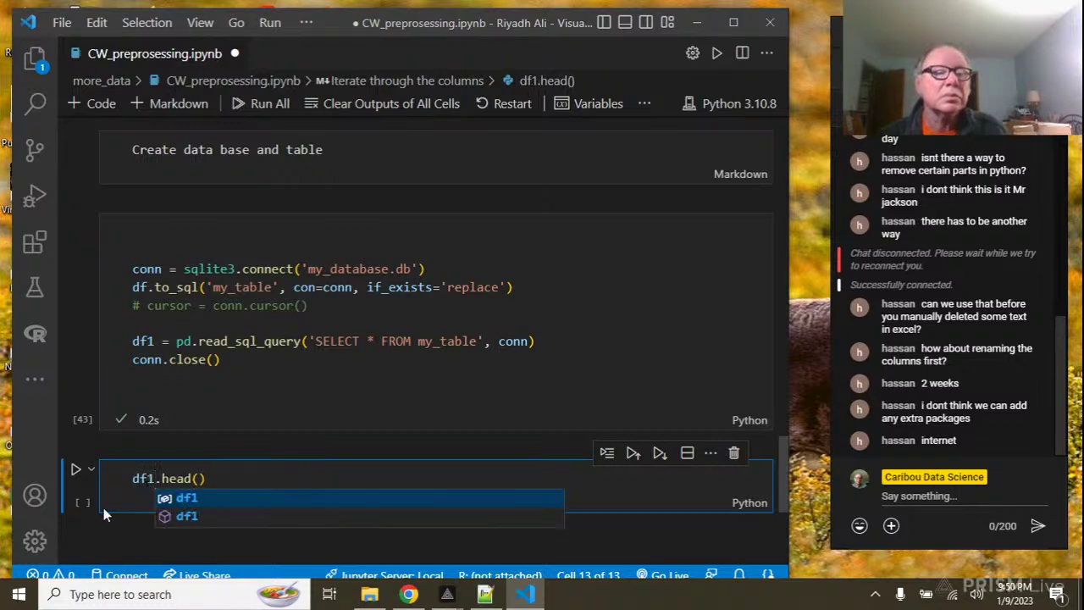
pyautogui.click(75, 473)
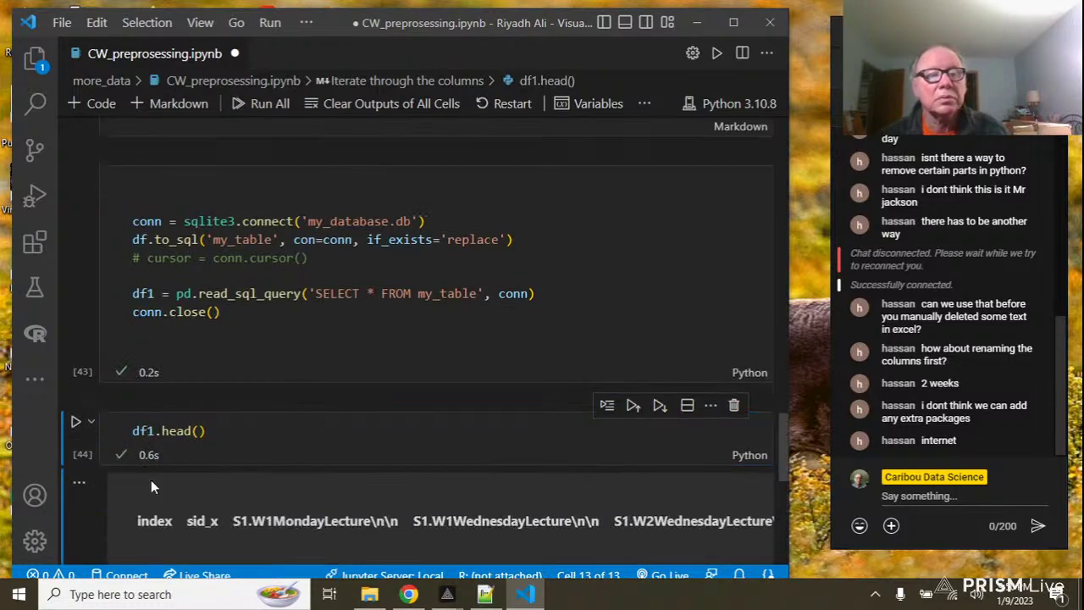
pyautogui.scroll(-4, 150, 480)
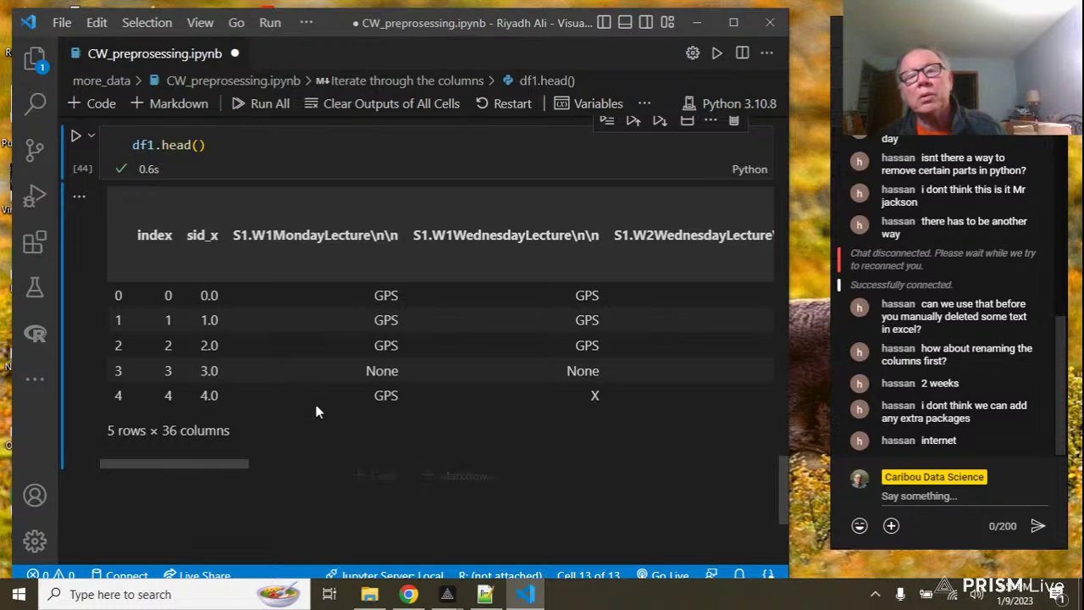
pyautogui.scroll(3, 315, 412)
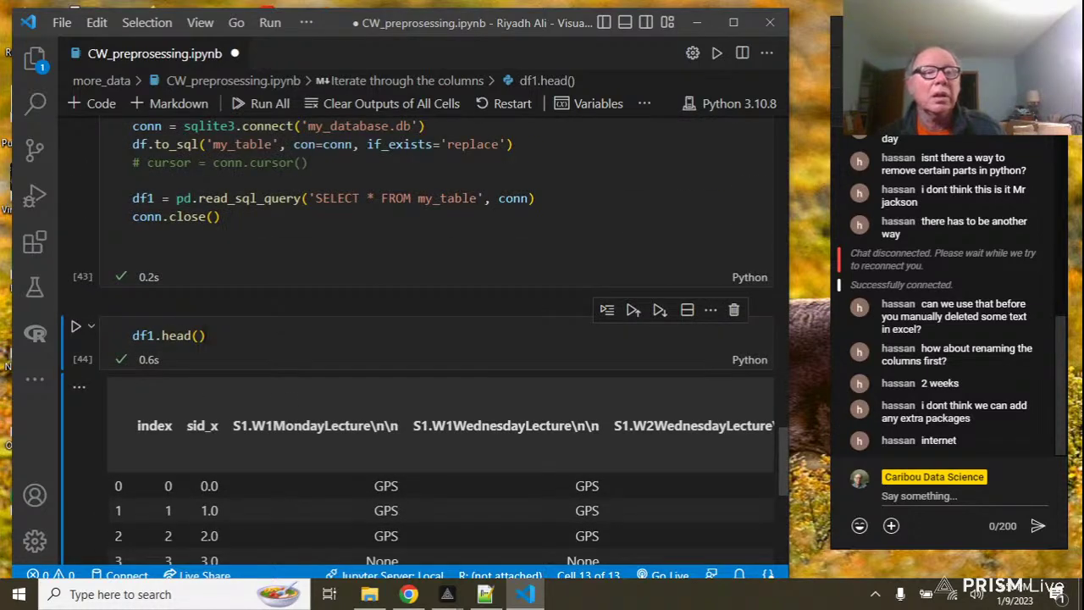
pyautogui.scroll(2, 283, 186)
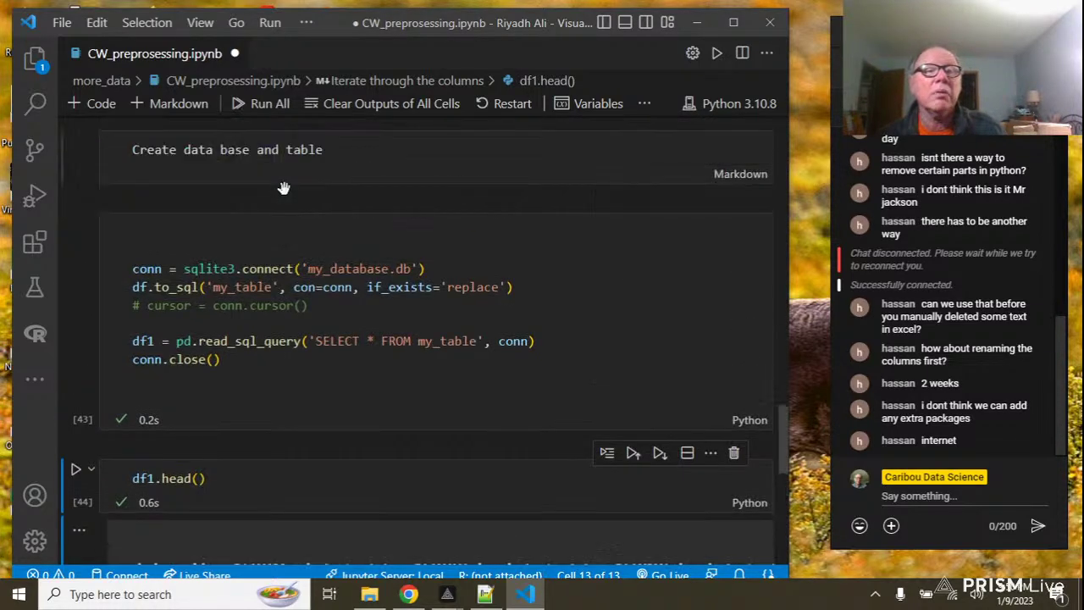
# Select the SQLite cell's code from the connect line through conn.close() and launch Messenger.
pyautogui.moveTo(132, 268); pyautogui.dragTo(266, 366)
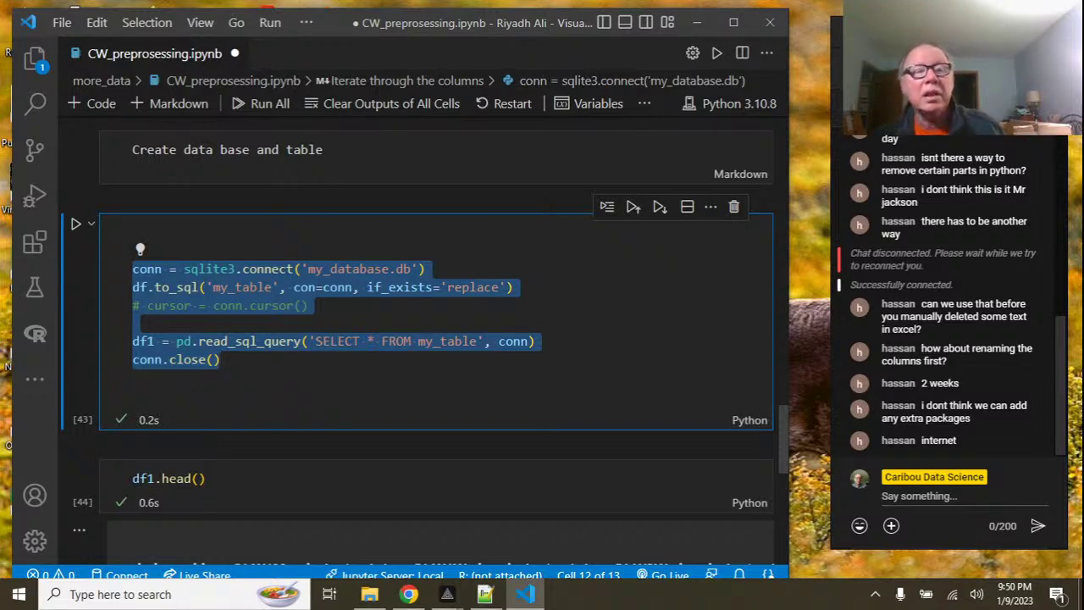
pyautogui.click(272, 377)
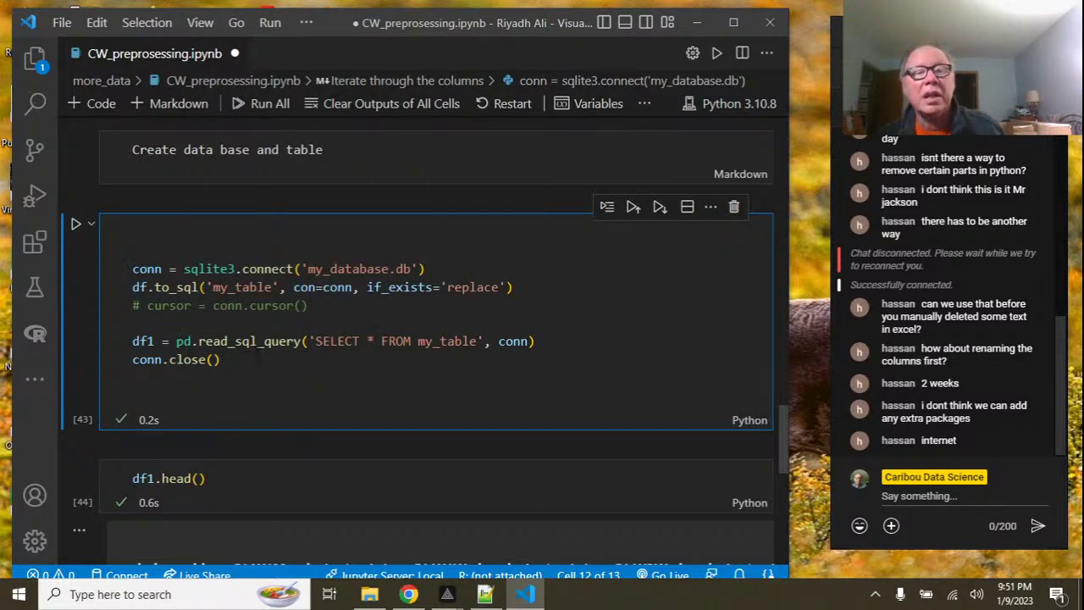
pyautogui.moveTo(132, 270); pyautogui.dragTo(247, 359)
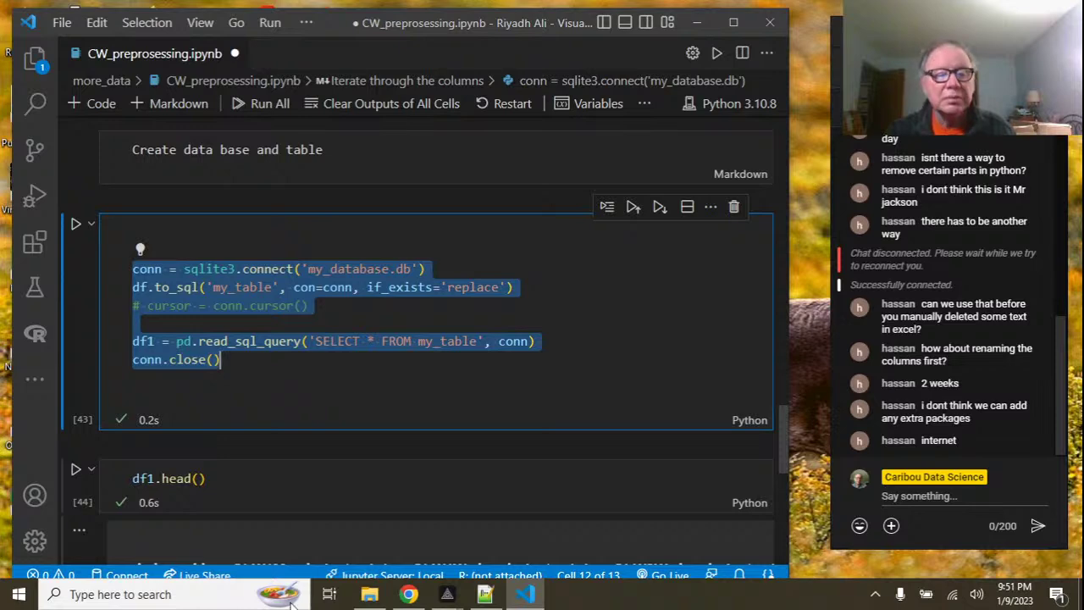
pyautogui.click(230, 596)
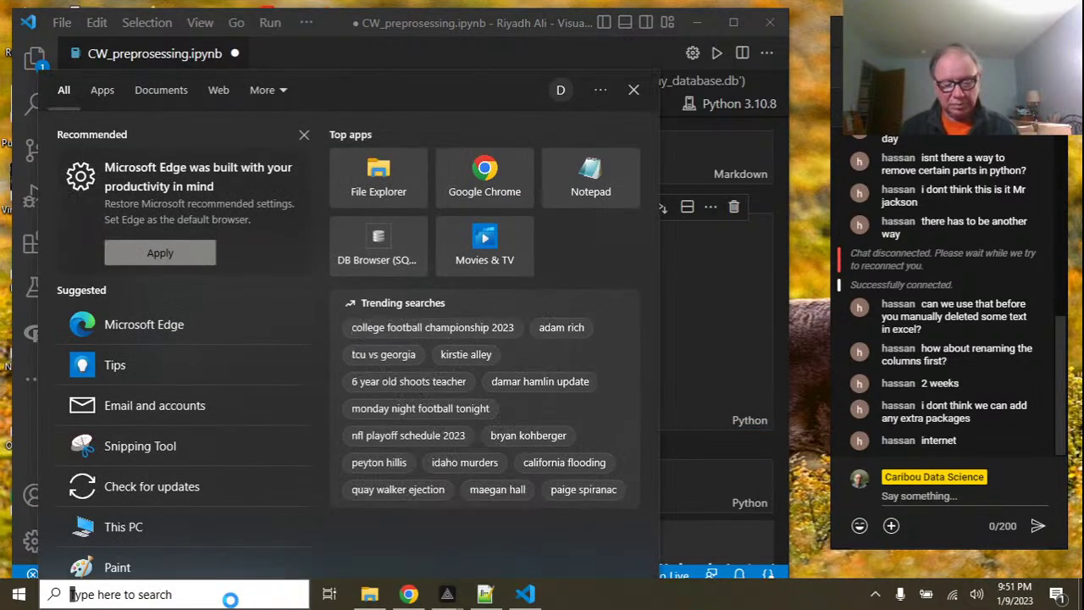
pyautogui.write('mes')
pyautogui.press('Escape')
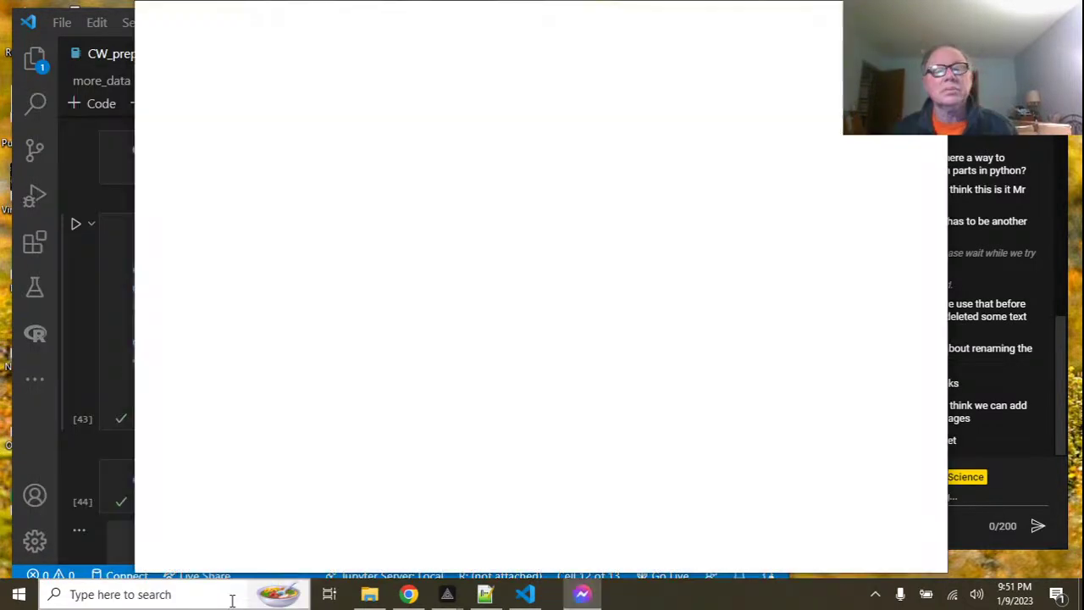